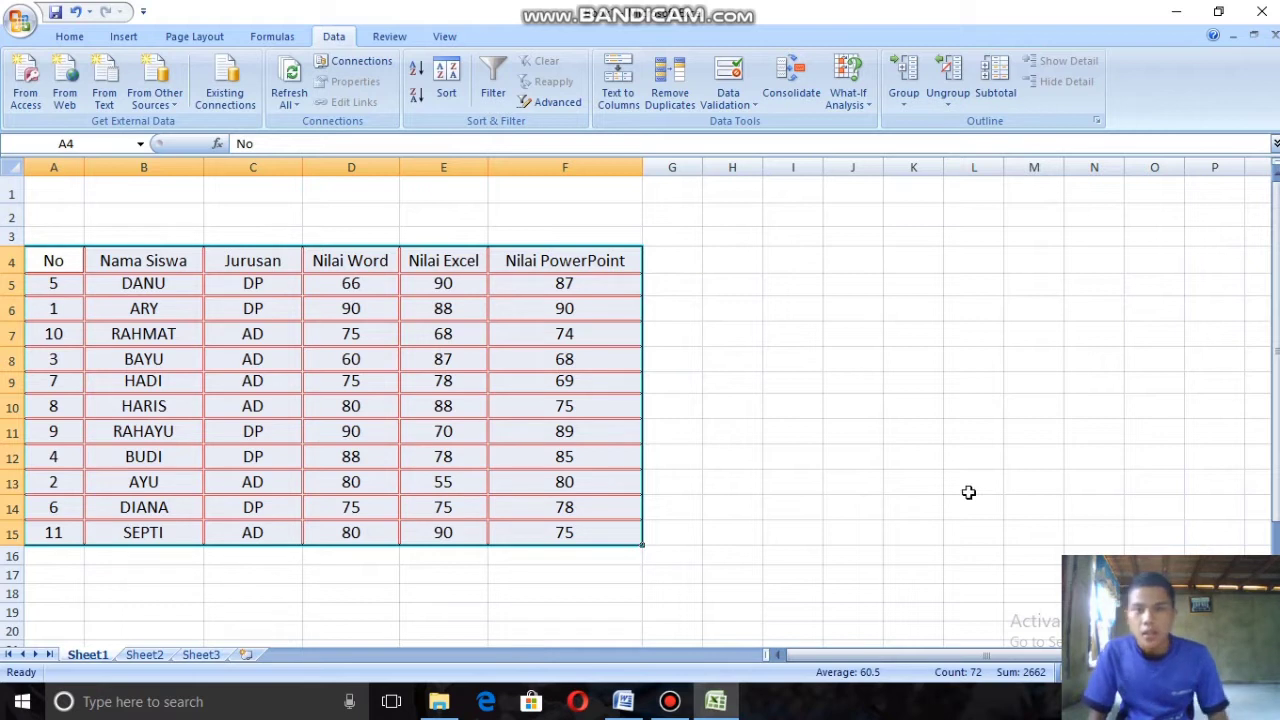
# Step: Enter the title "LATIHAN EXCEL 1. SORT & FILTER" in cell A2 above the student table
pyautogui.click(50, 213)
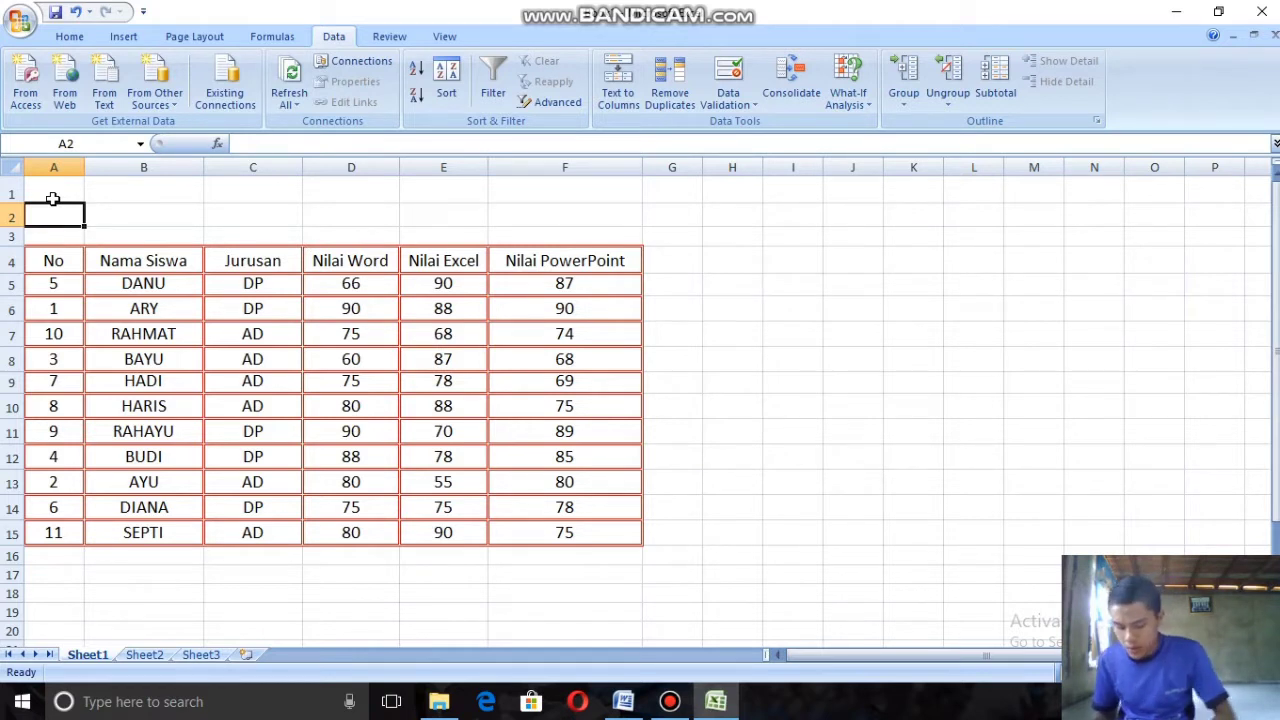
pyautogui.write('LATIHAN EXCEL 1. SORT & FI')
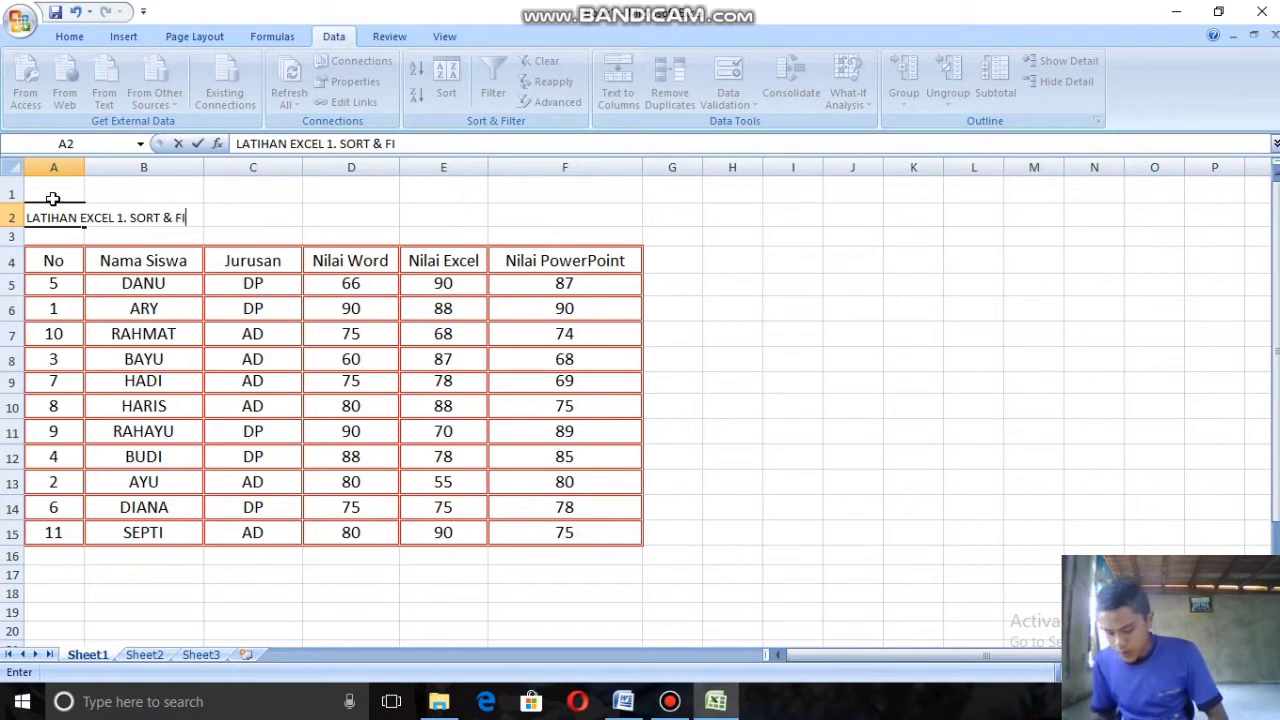
pyautogui.write('R')
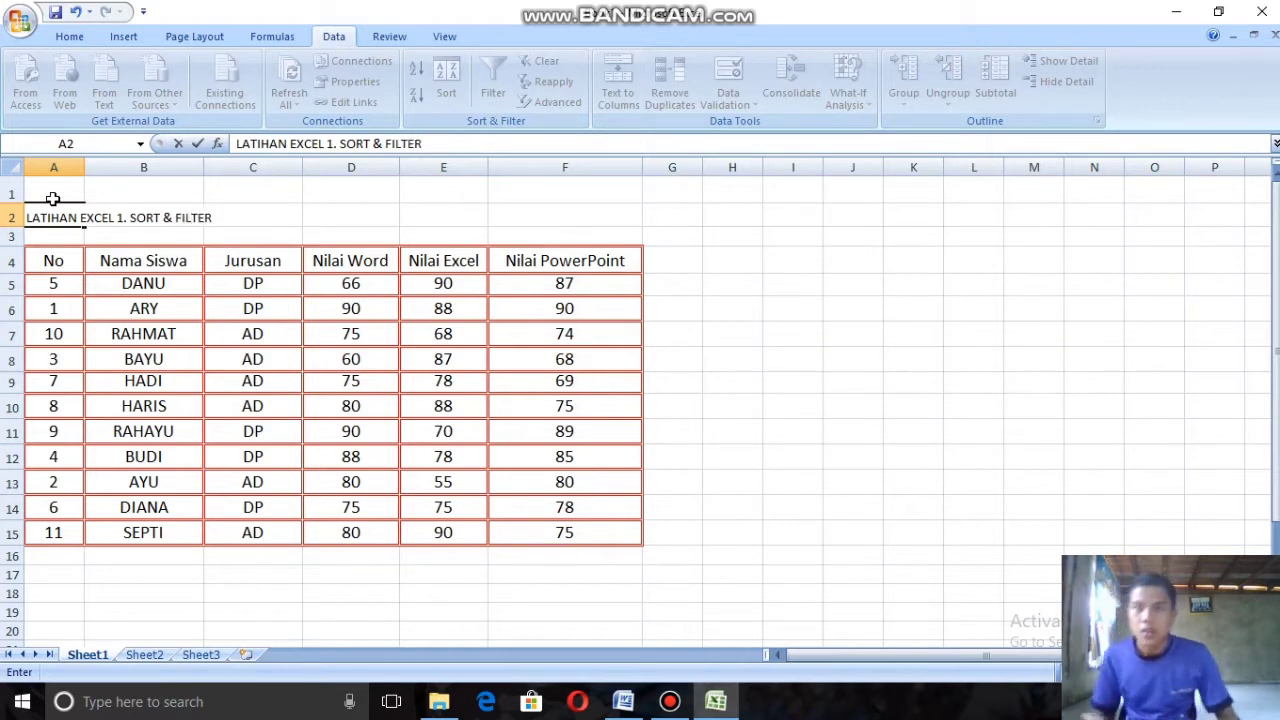
pyautogui.click(244, 314)
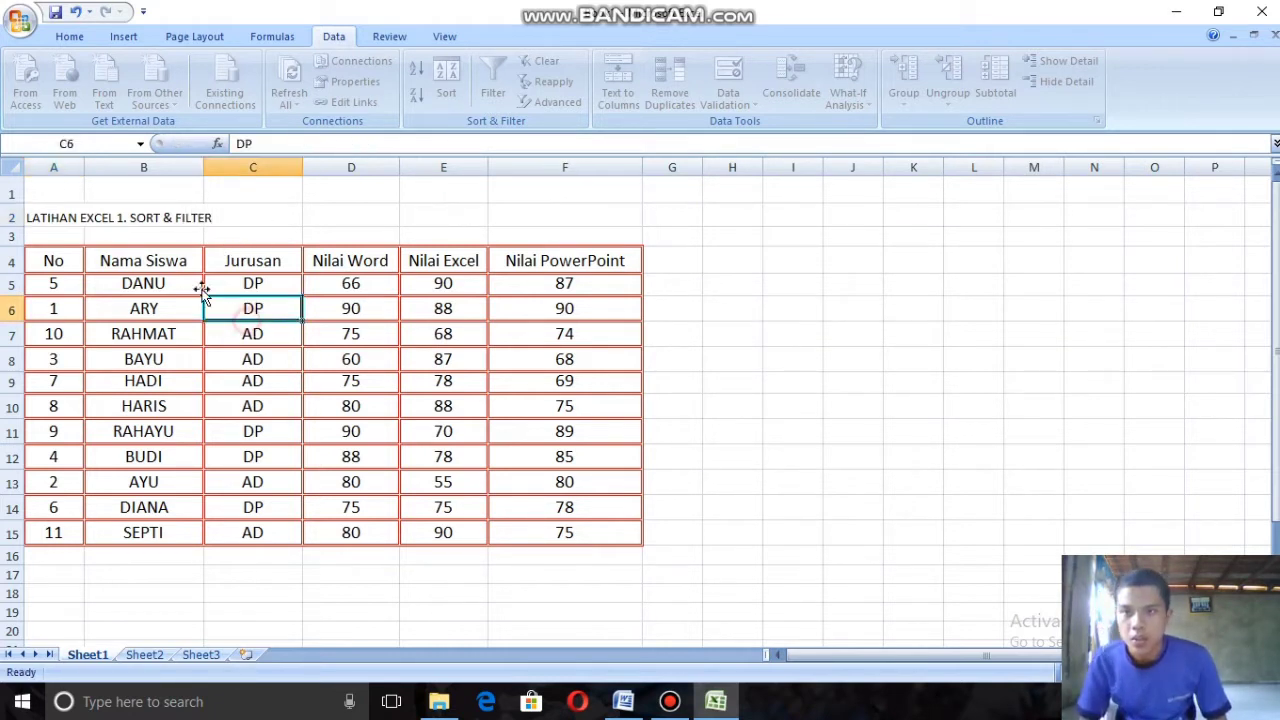
# Step: Sort the whole student table A4:F15 by the No column's values from smallest to largest
pyautogui.moveTo(603, 531); pyautogui.dragTo(41, 264)
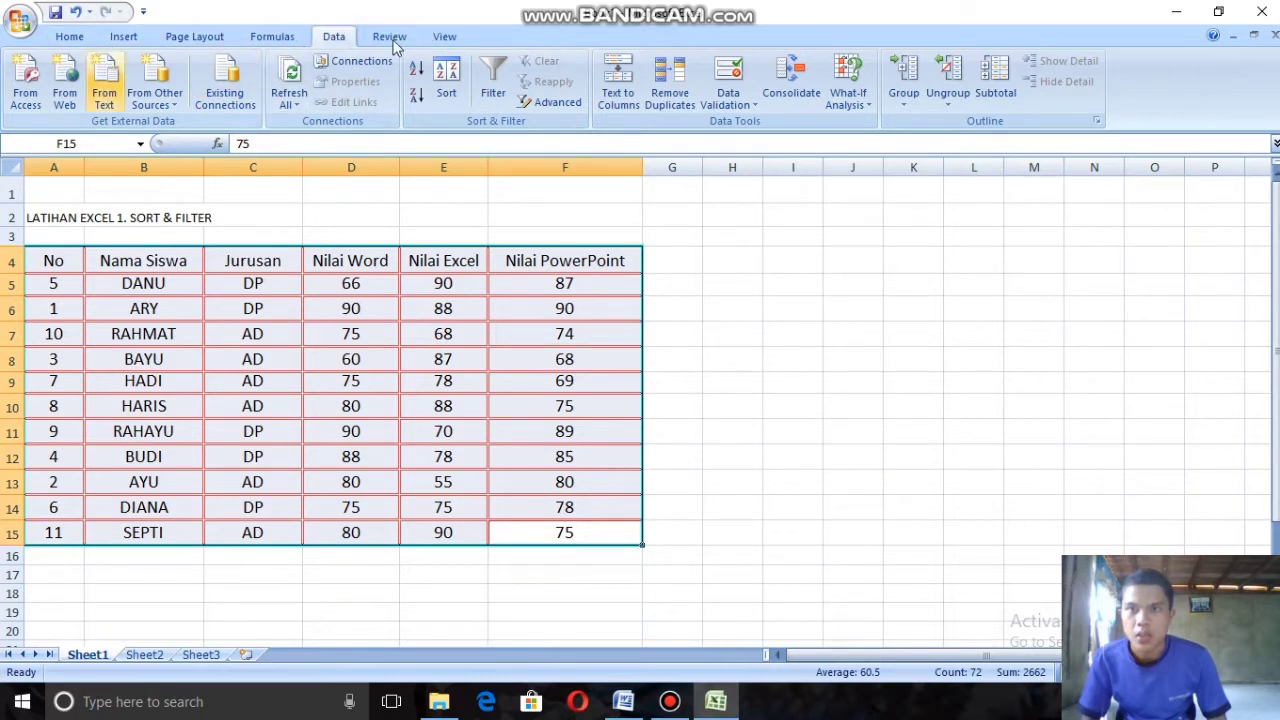
pyautogui.click(447, 85)
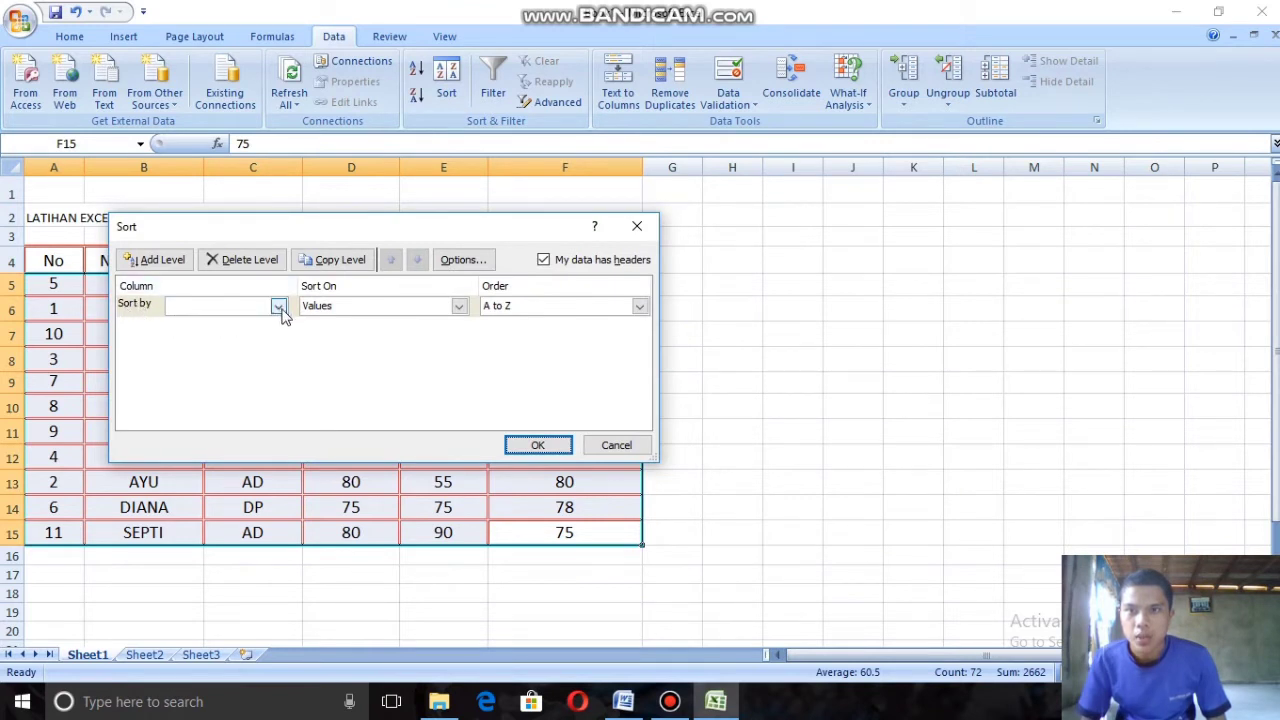
pyautogui.click(279, 307)
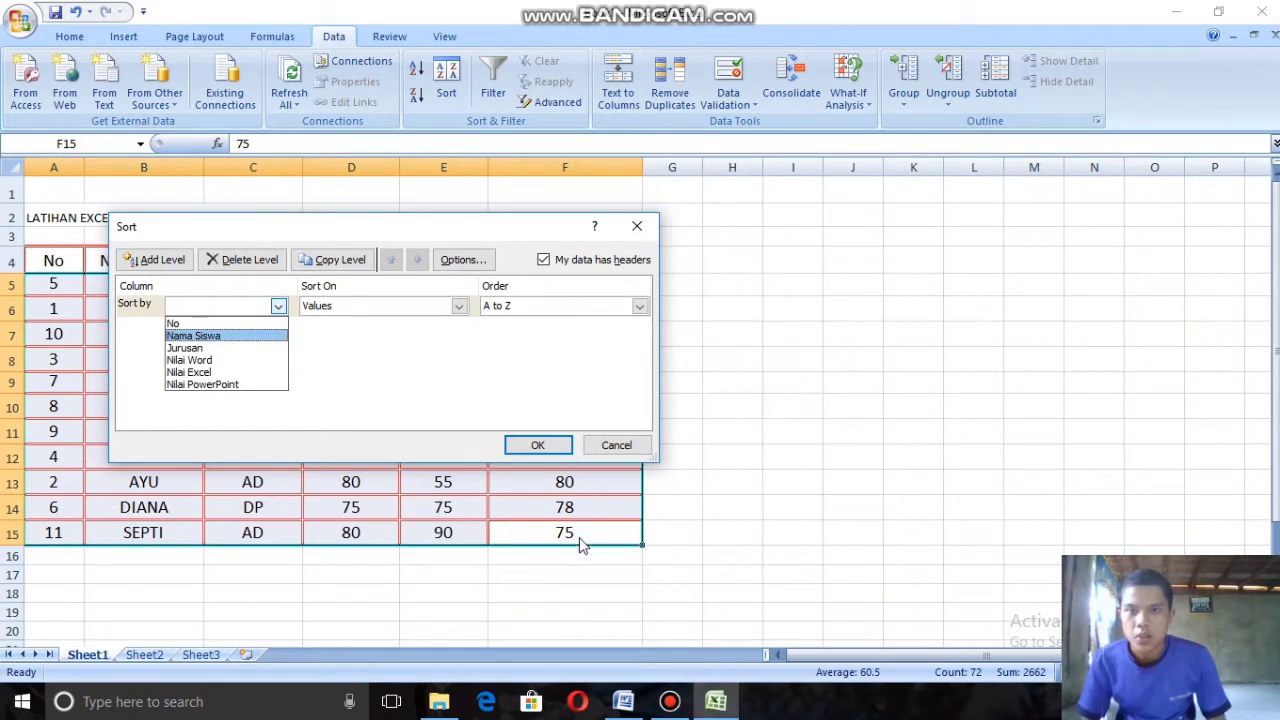
pyautogui.click(177, 324)
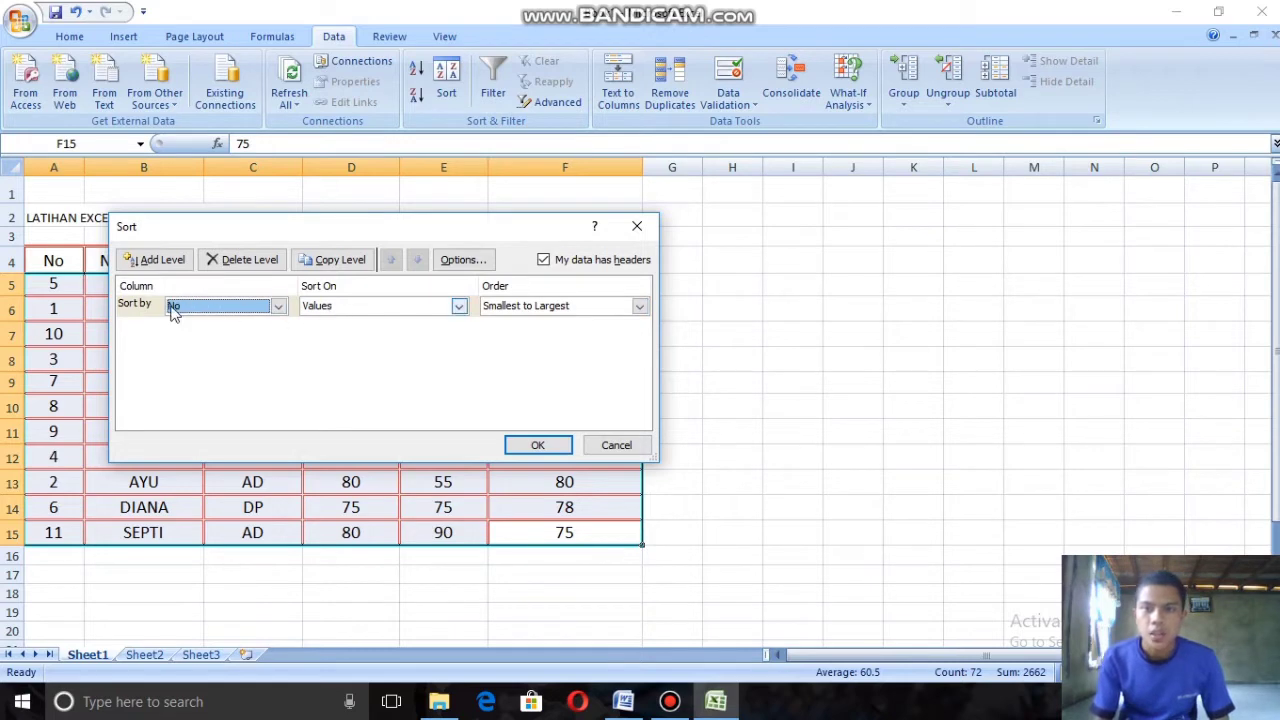
pyautogui.click(538, 445)
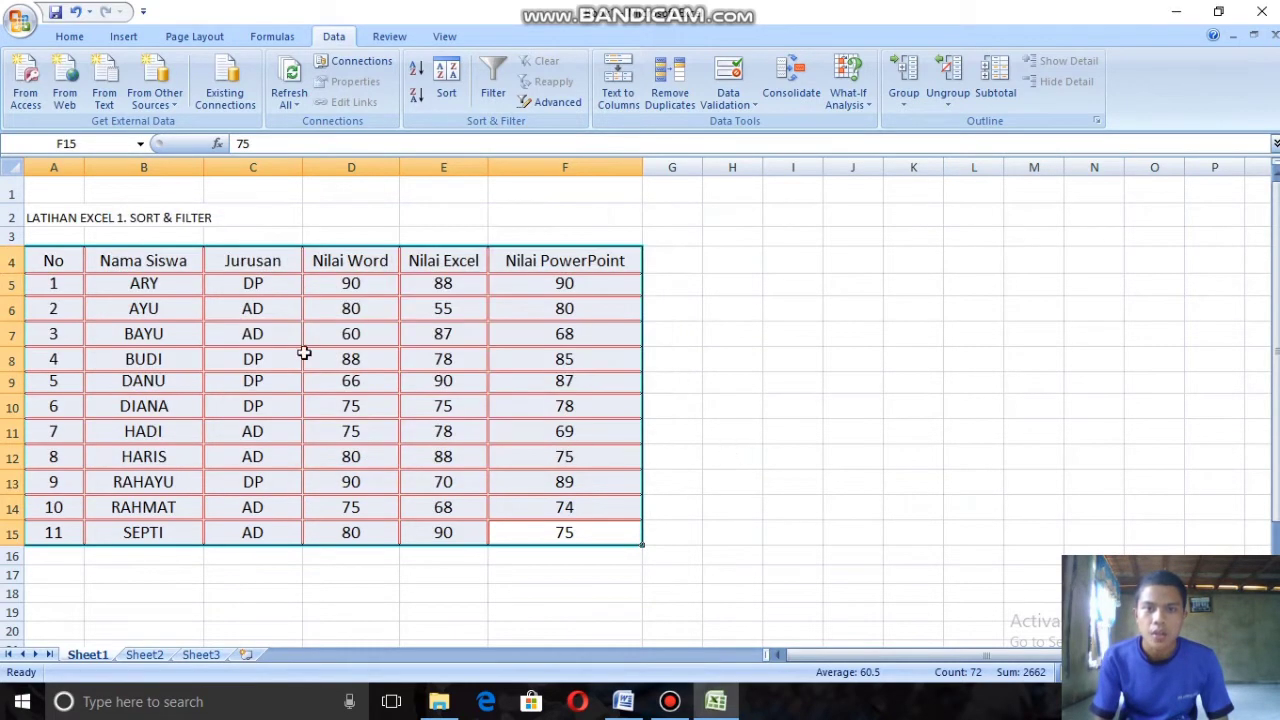
pyautogui.click(53, 287)
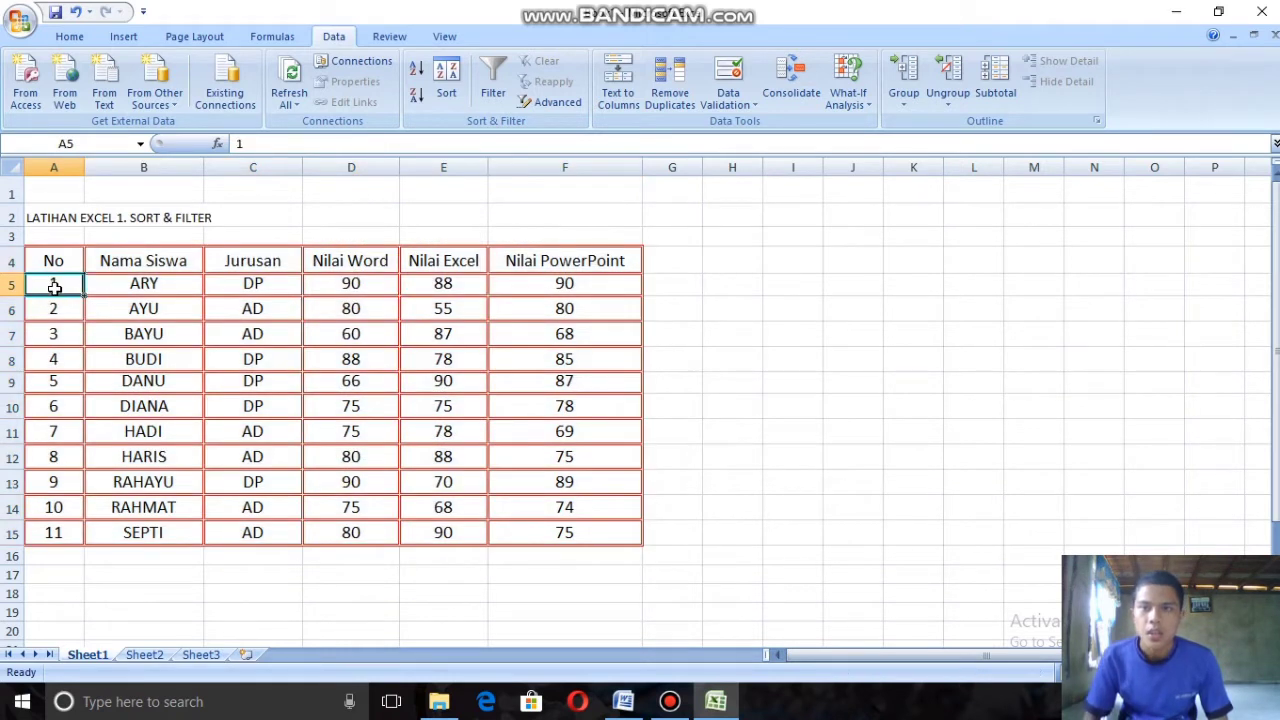
pyautogui.moveTo(54, 287); pyautogui.dragTo(598, 287)
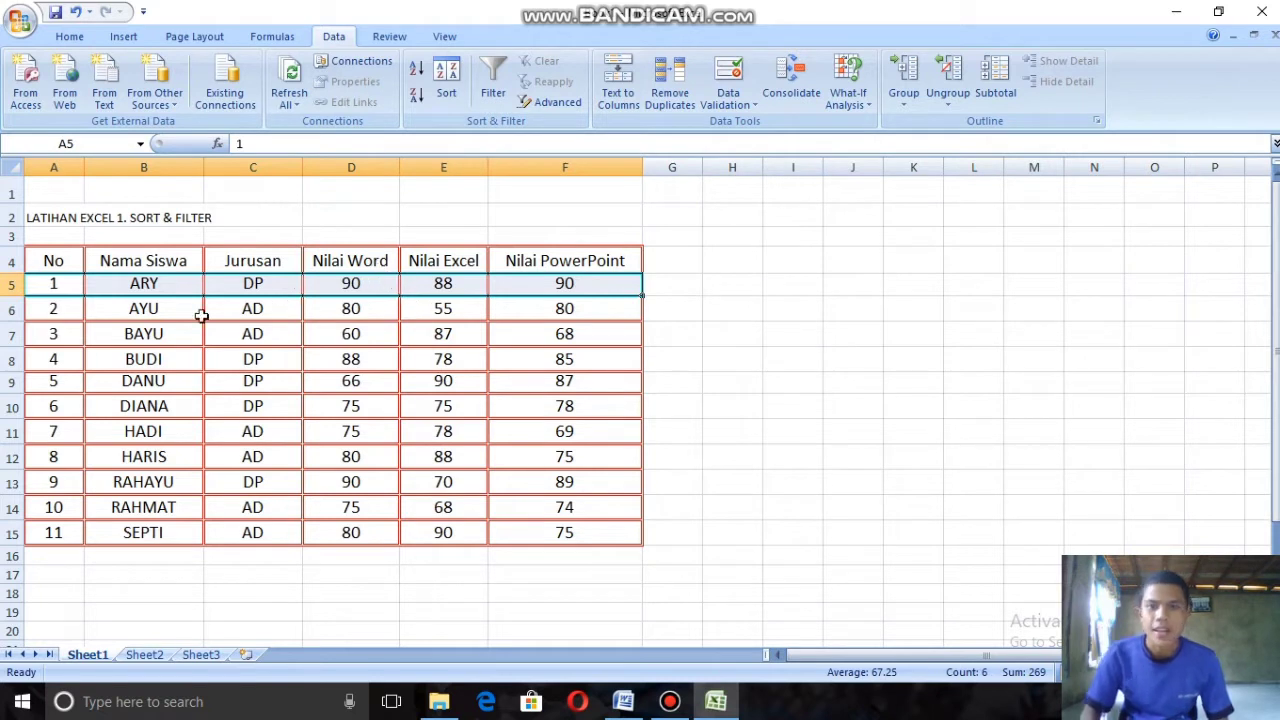
pyautogui.moveTo(51, 256); pyautogui.dragTo(163, 342)
pyautogui.doubleClick(54, 263)
pyautogui.moveTo(54, 263)
pyautogui.mouseDown()
pyautogui.moveTo(254, 382)
pyautogui.moveTo(74, 271)
pyautogui.mouseUp()
pyautogui.click(76, 270)
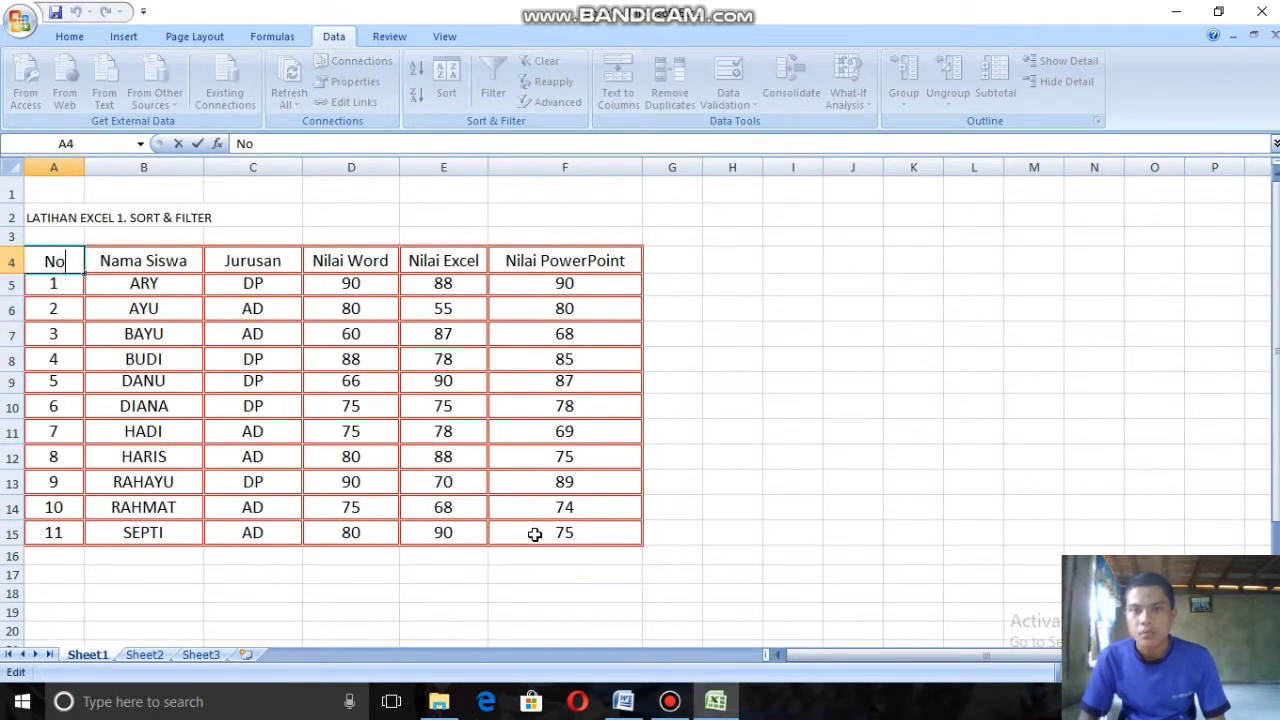
# Step: Turn on filtering for the student table A4:F15 and show only the DP rows in the Jurusan column
pyautogui.moveTo(535, 535); pyautogui.dragTo(50, 262)
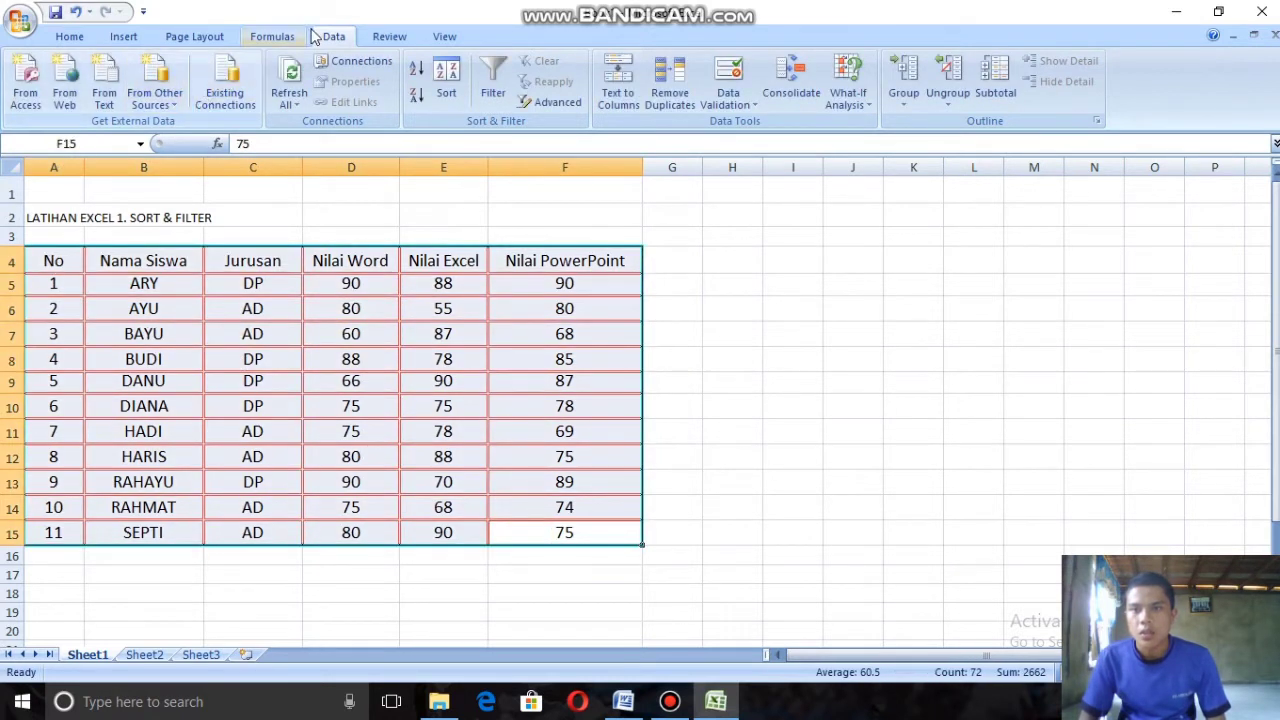
pyautogui.click(490, 88)
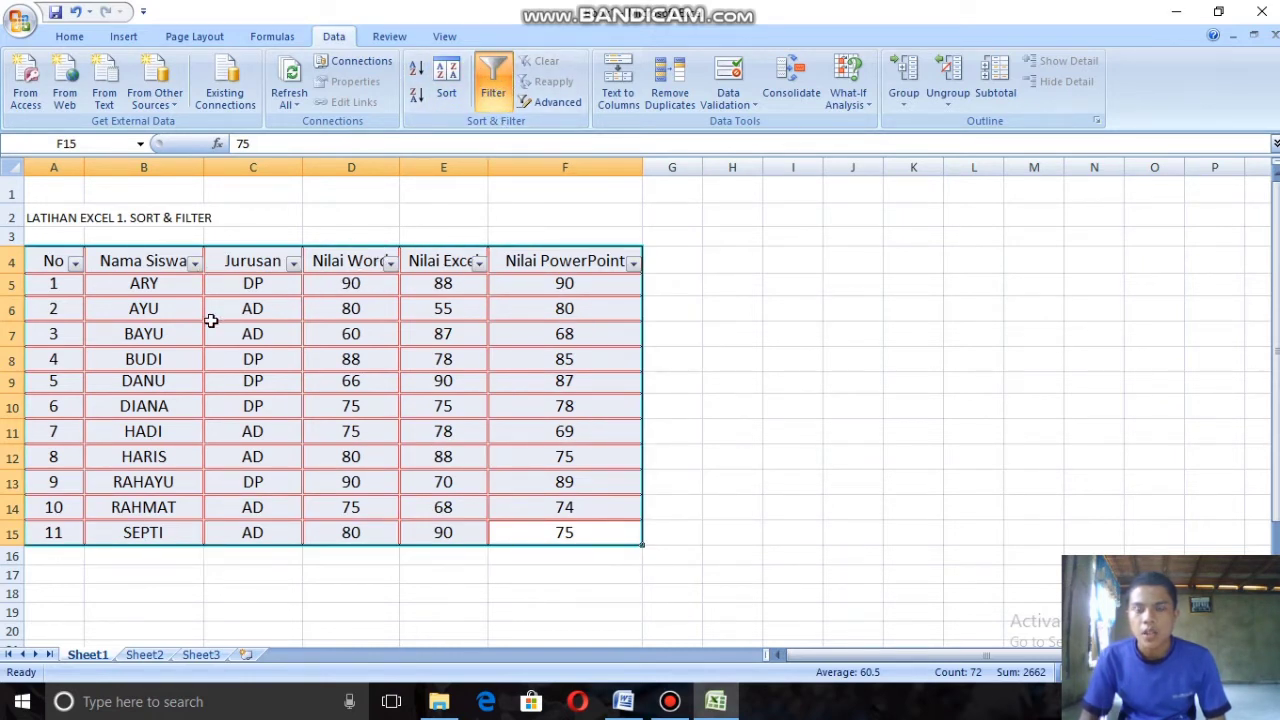
pyautogui.click(293, 263)
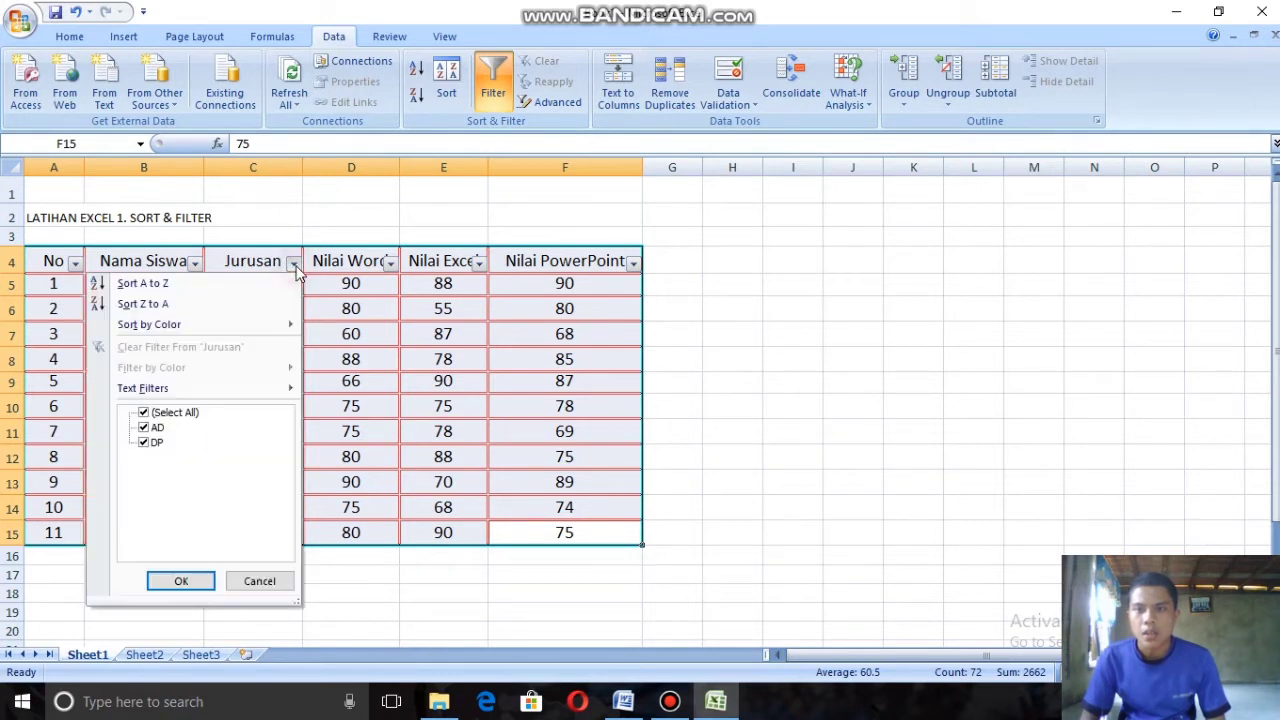
pyautogui.click(143, 428)
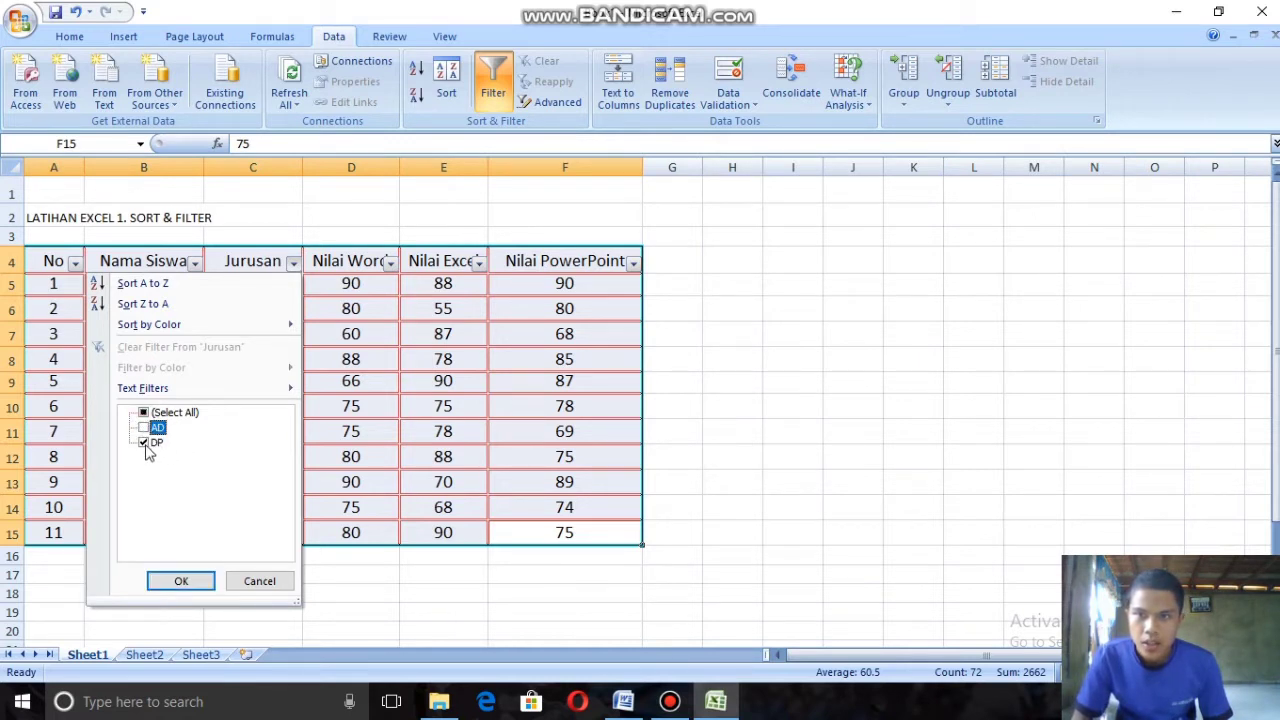
pyautogui.click(179, 583)
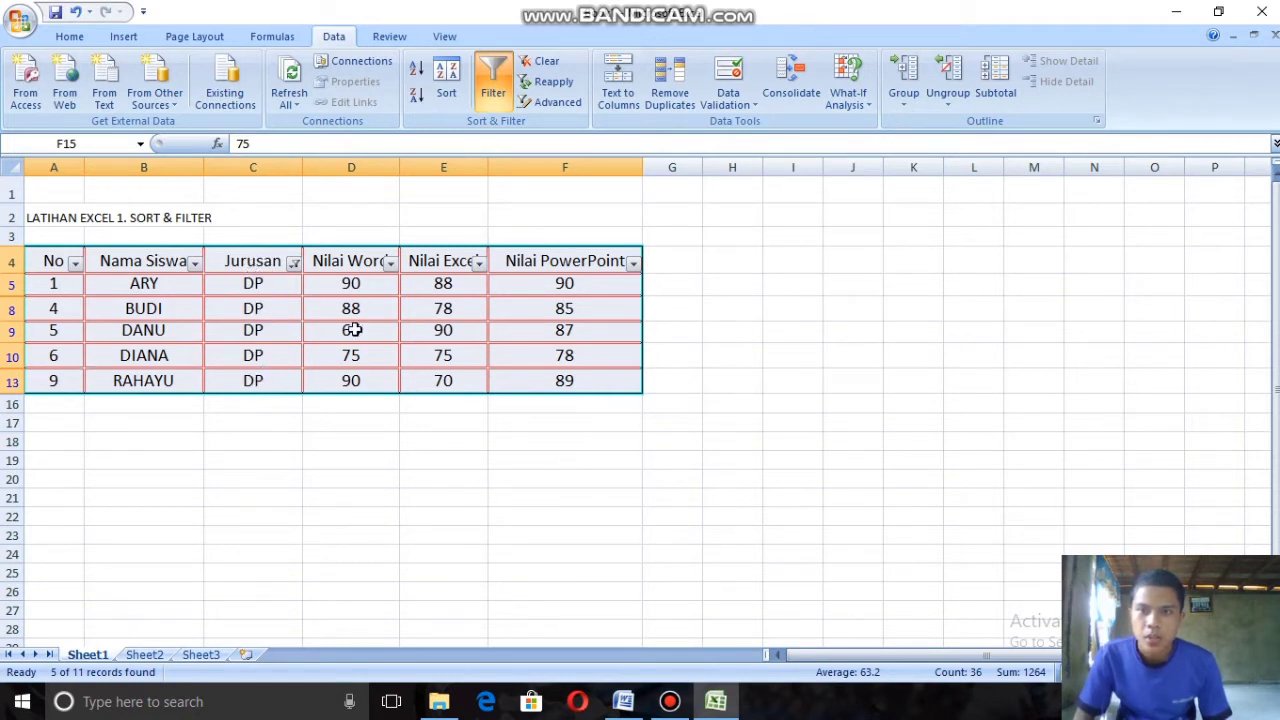
# Step: Switch the Jurusan filter to show only the AD rows
pyautogui.click(293, 263)
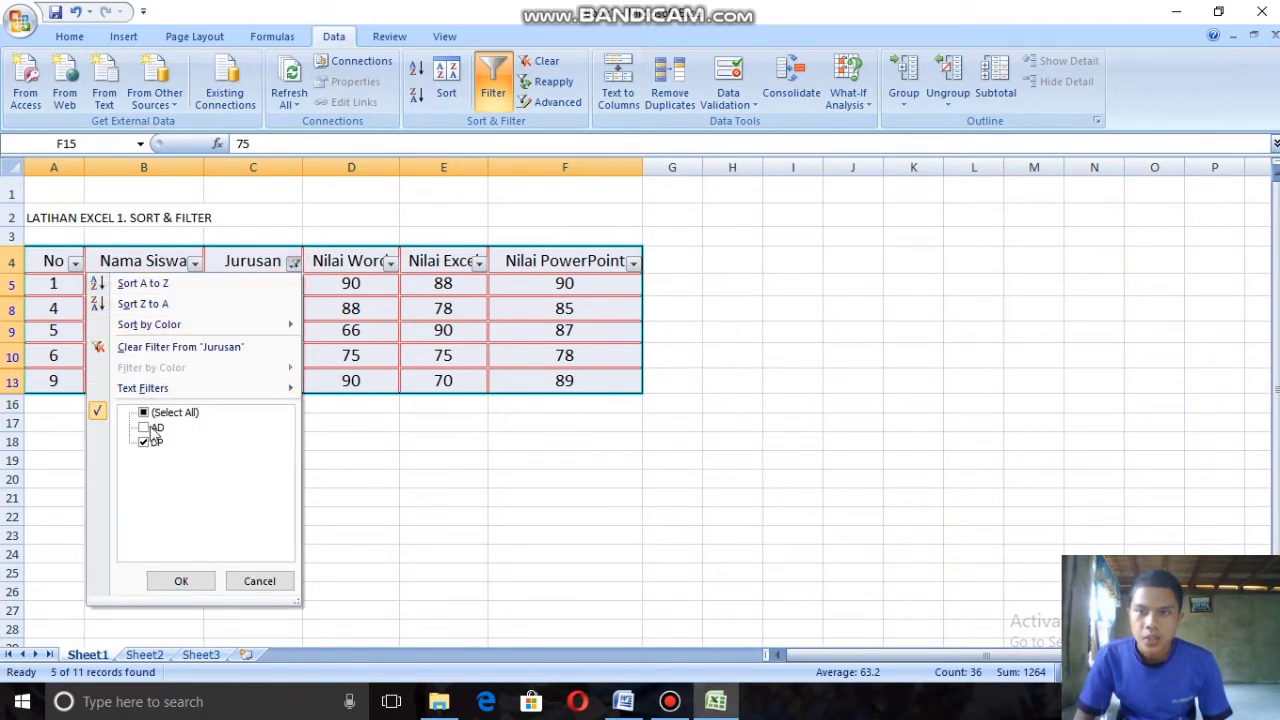
pyautogui.click(143, 428)
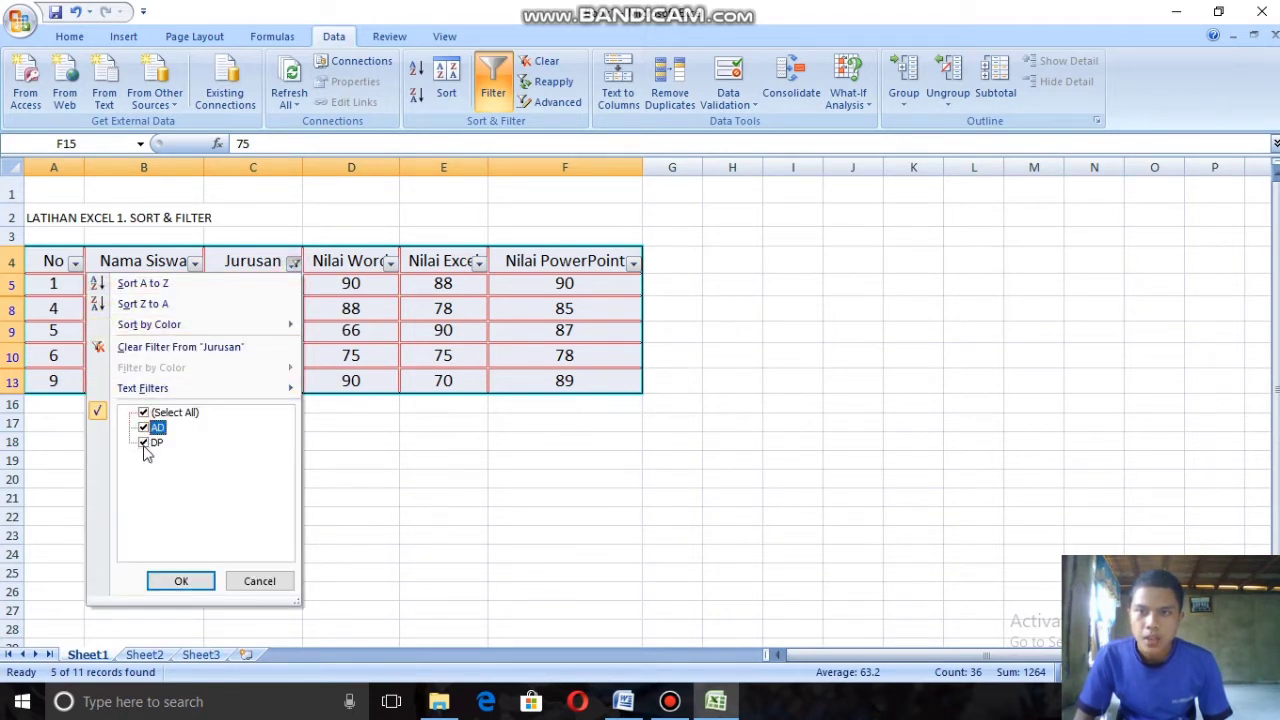
pyautogui.click(143, 444)
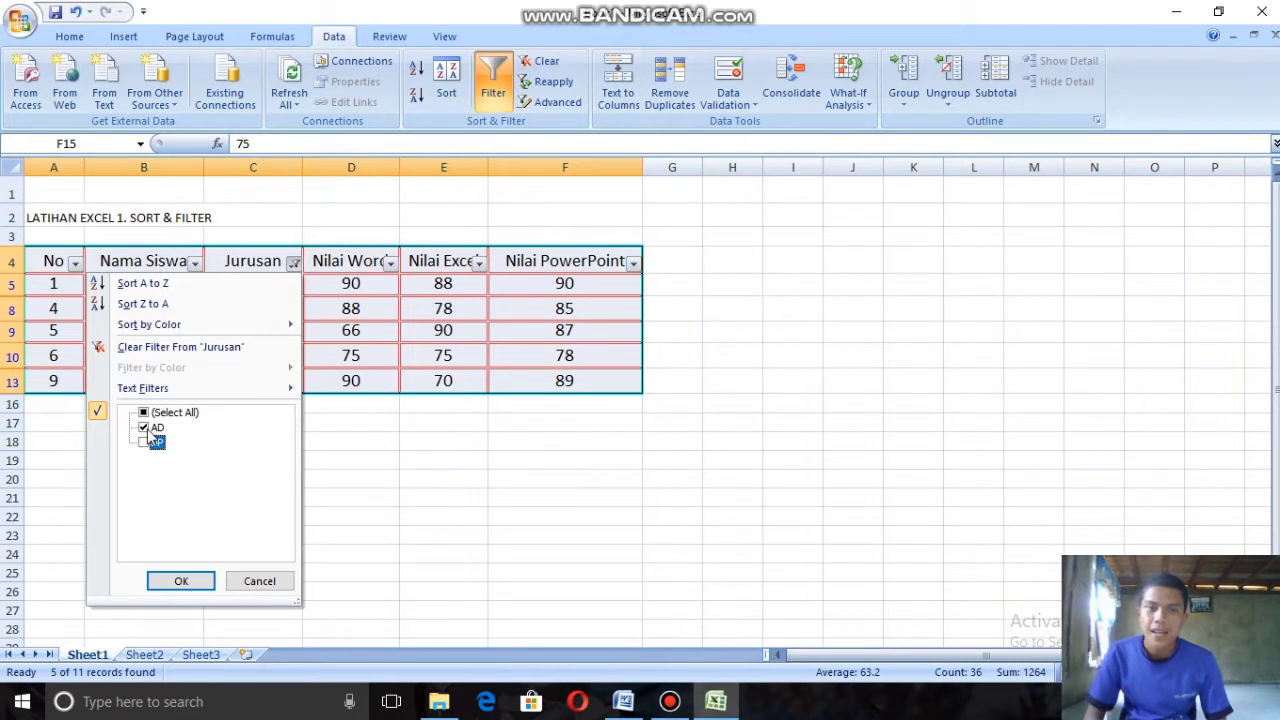
pyautogui.click(181, 581)
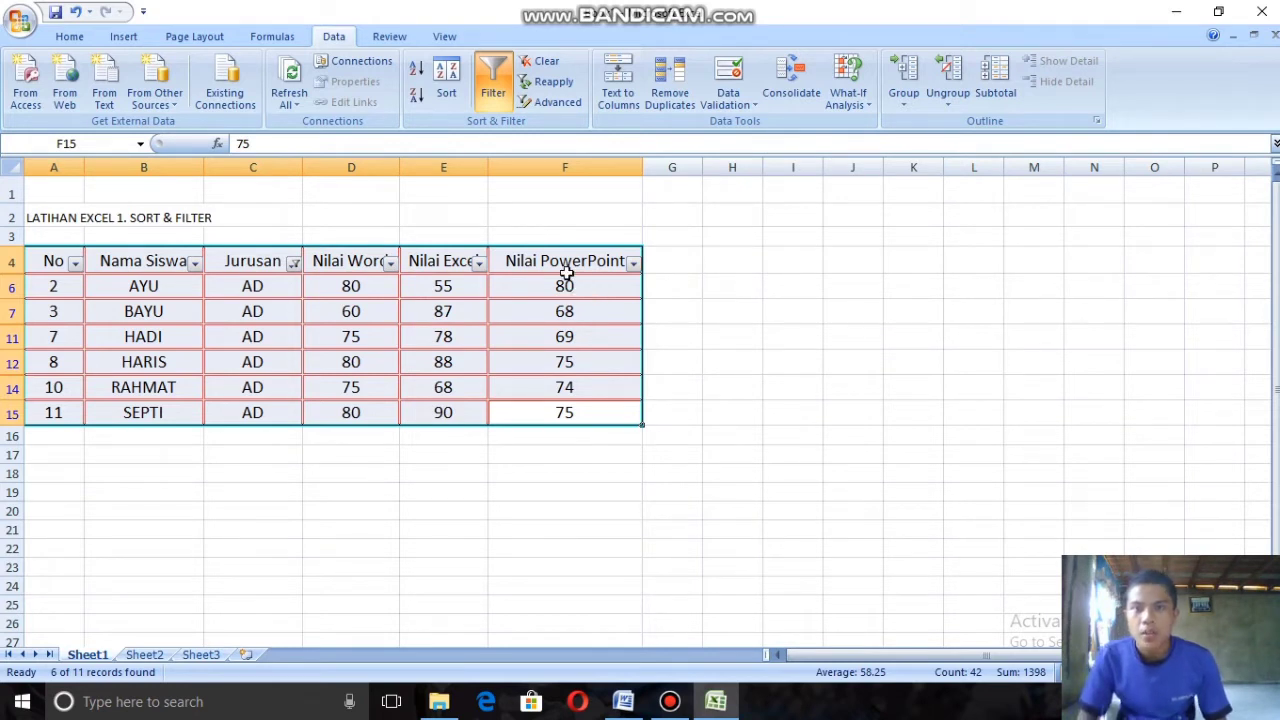
pyautogui.rightClick(468, 292)
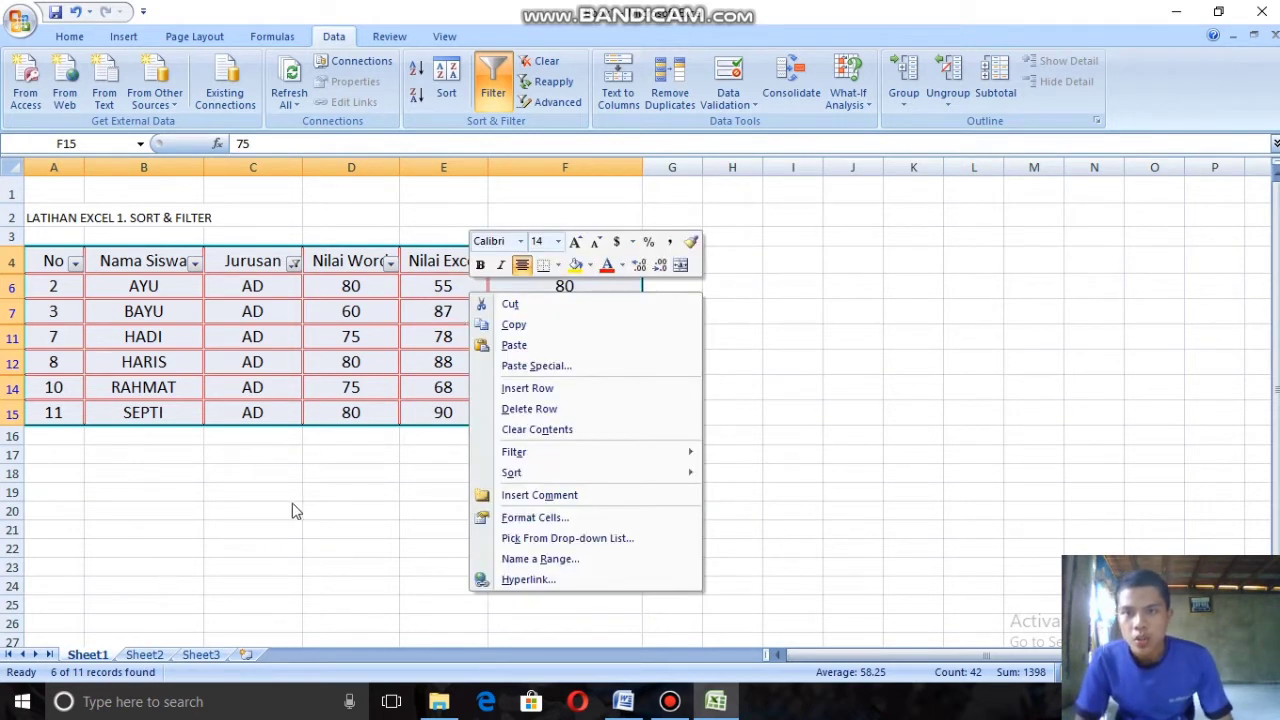
pyautogui.press('Escape')
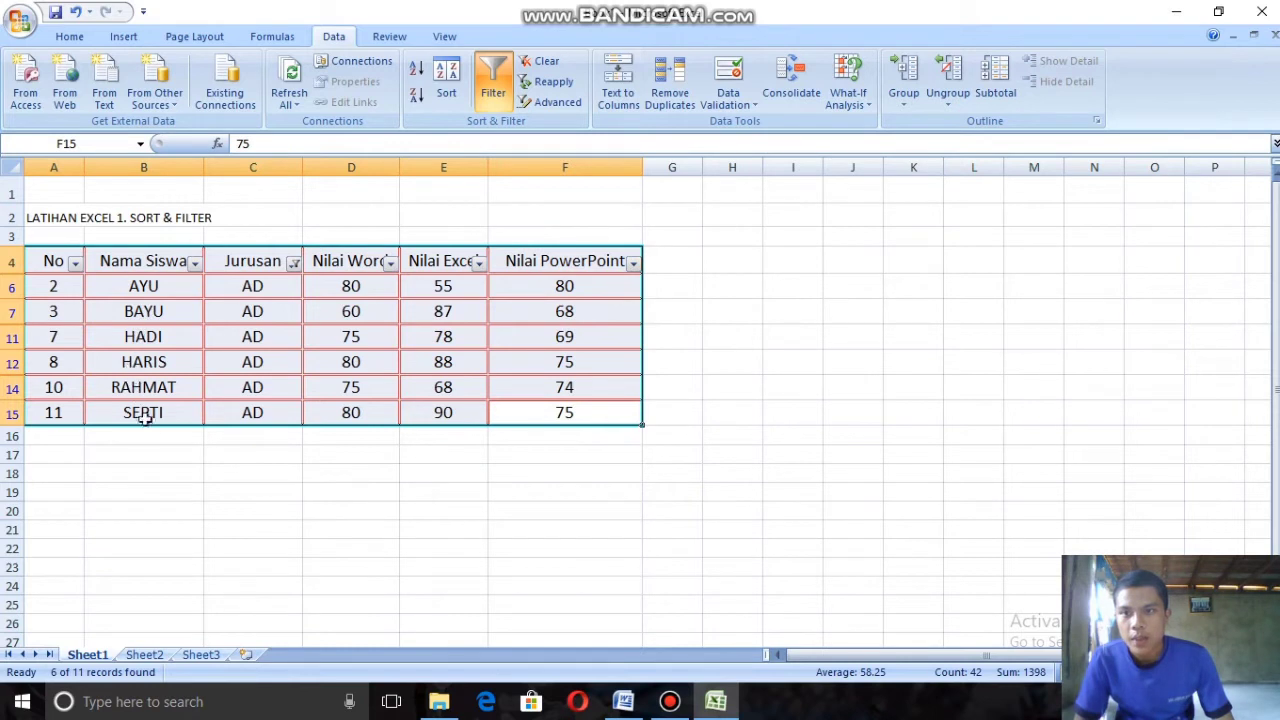
# Step: Reselect all values in the Jurusan filter to show both AD and DP rows
pyautogui.click(294, 264)
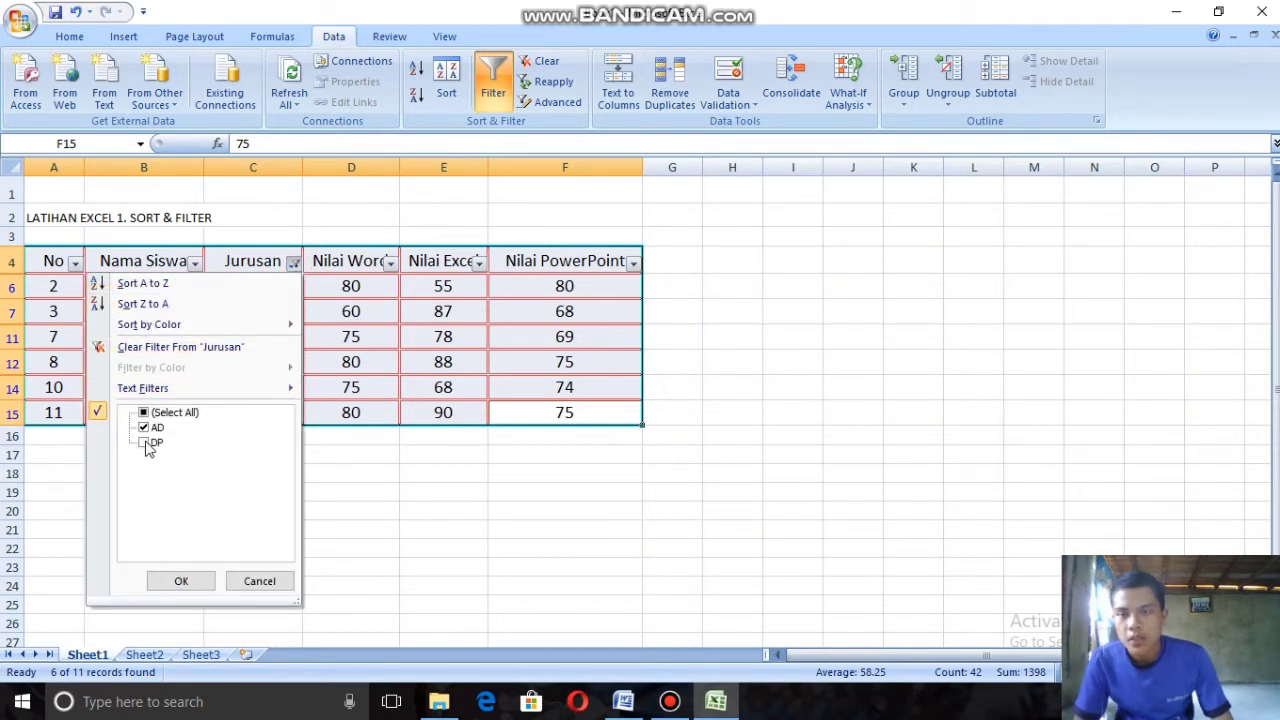
pyautogui.click(144, 443)
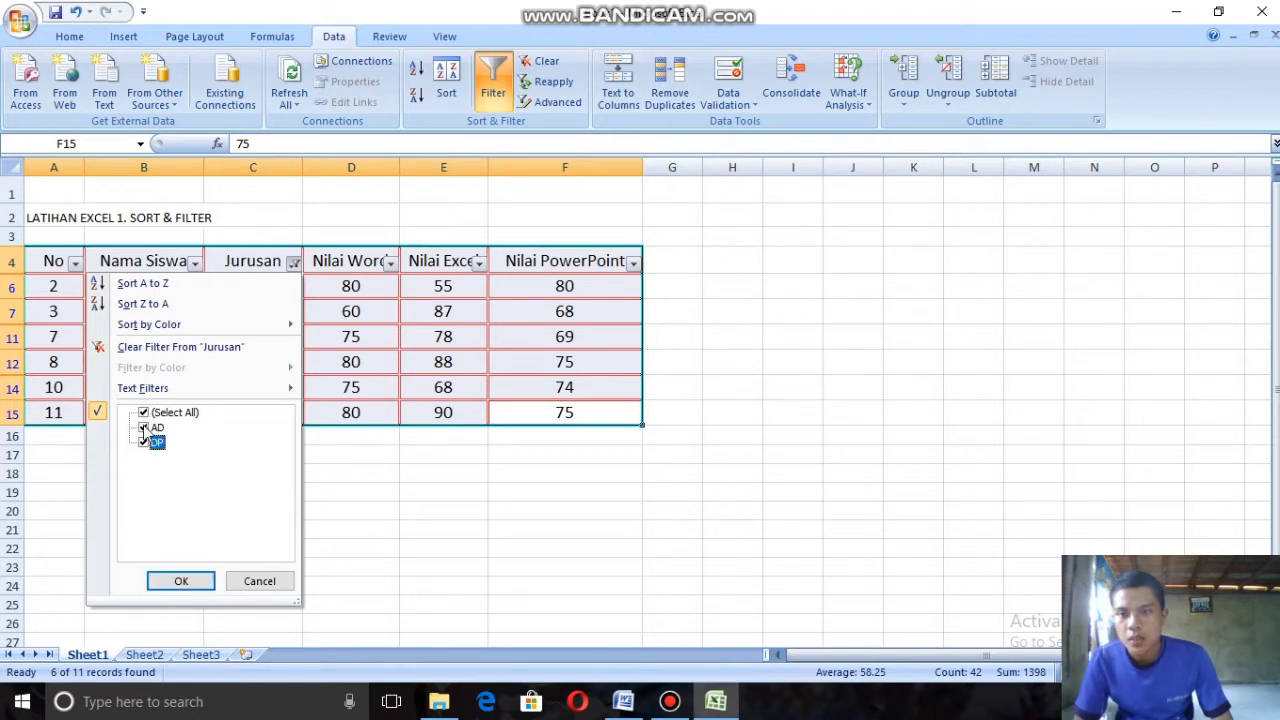
pyautogui.click(144, 443)
pyautogui.click(144, 412)
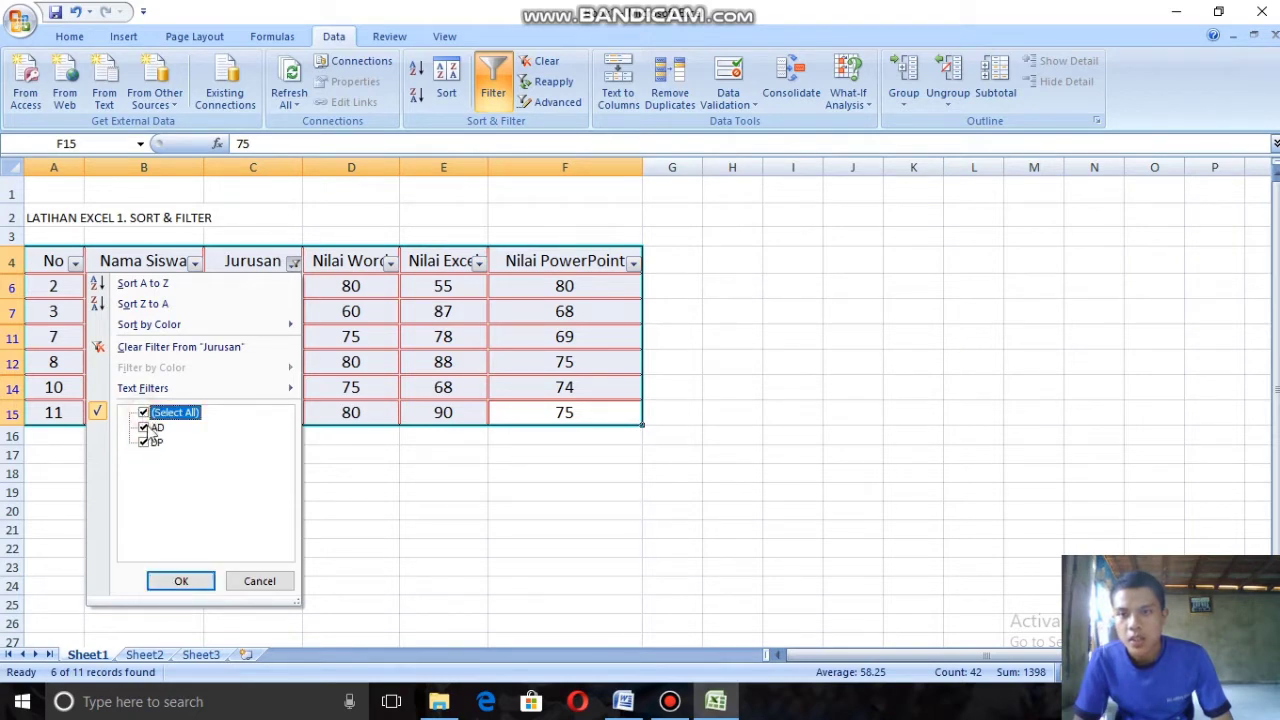
pyautogui.click(180, 581)
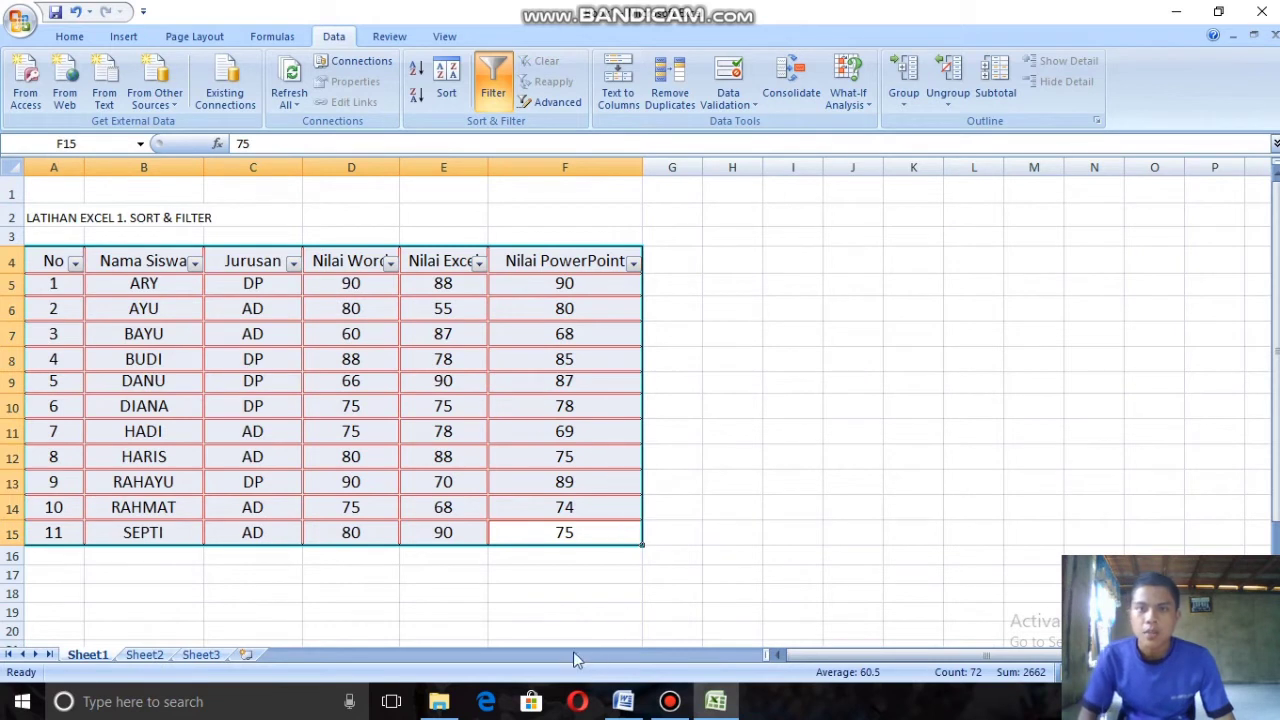
# Step: Filter the Nilai Word column to show only the rows with a score of 75
pyautogui.click(391, 263)
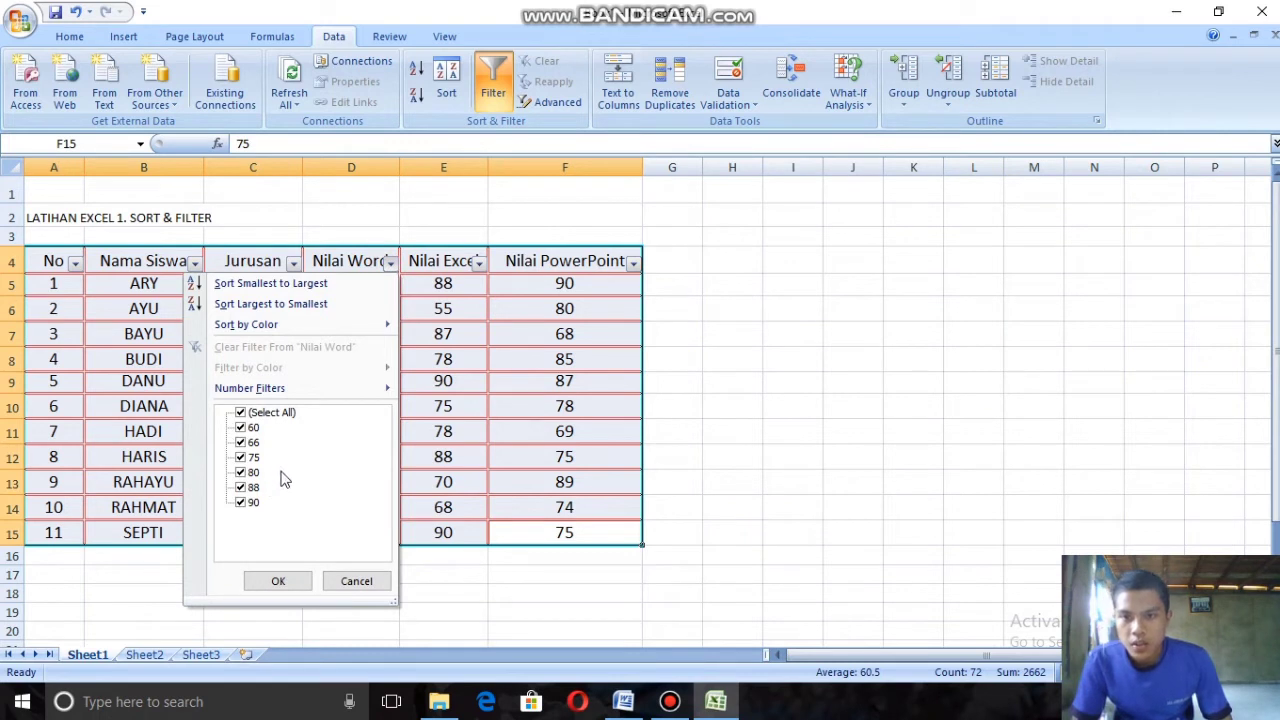
pyautogui.click(240, 472)
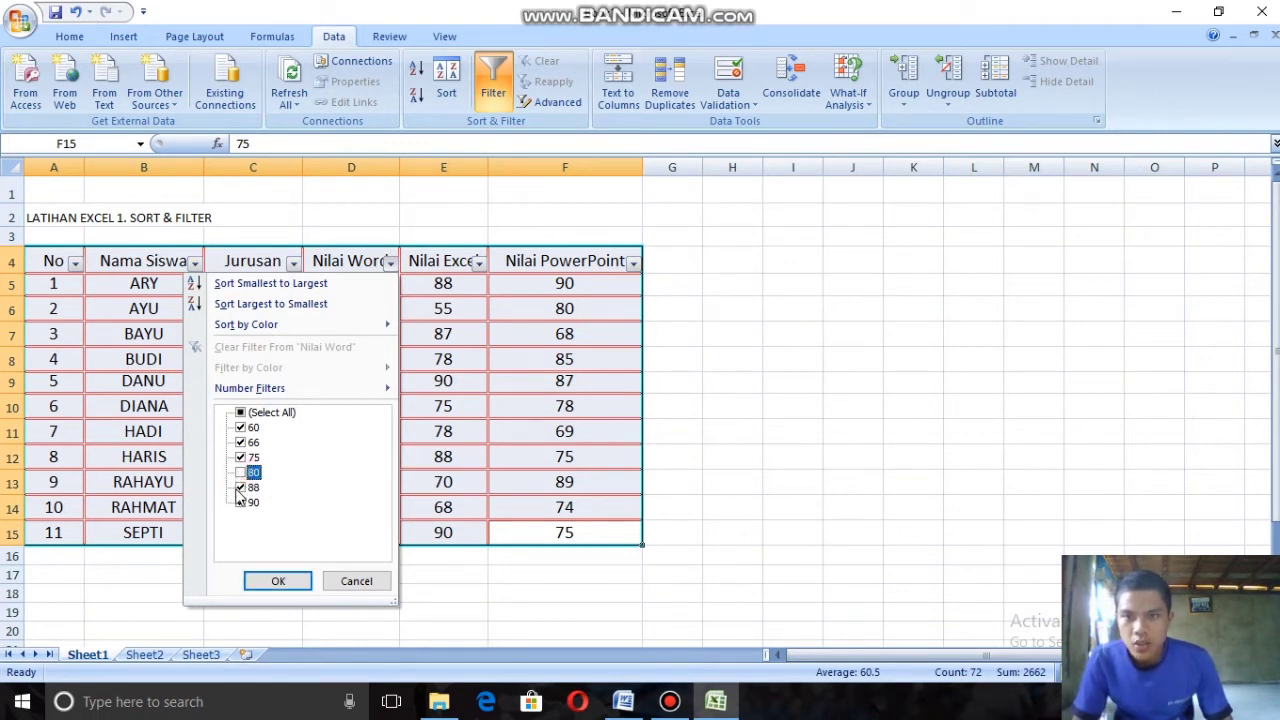
pyautogui.click(240, 487)
pyautogui.click(240, 502)
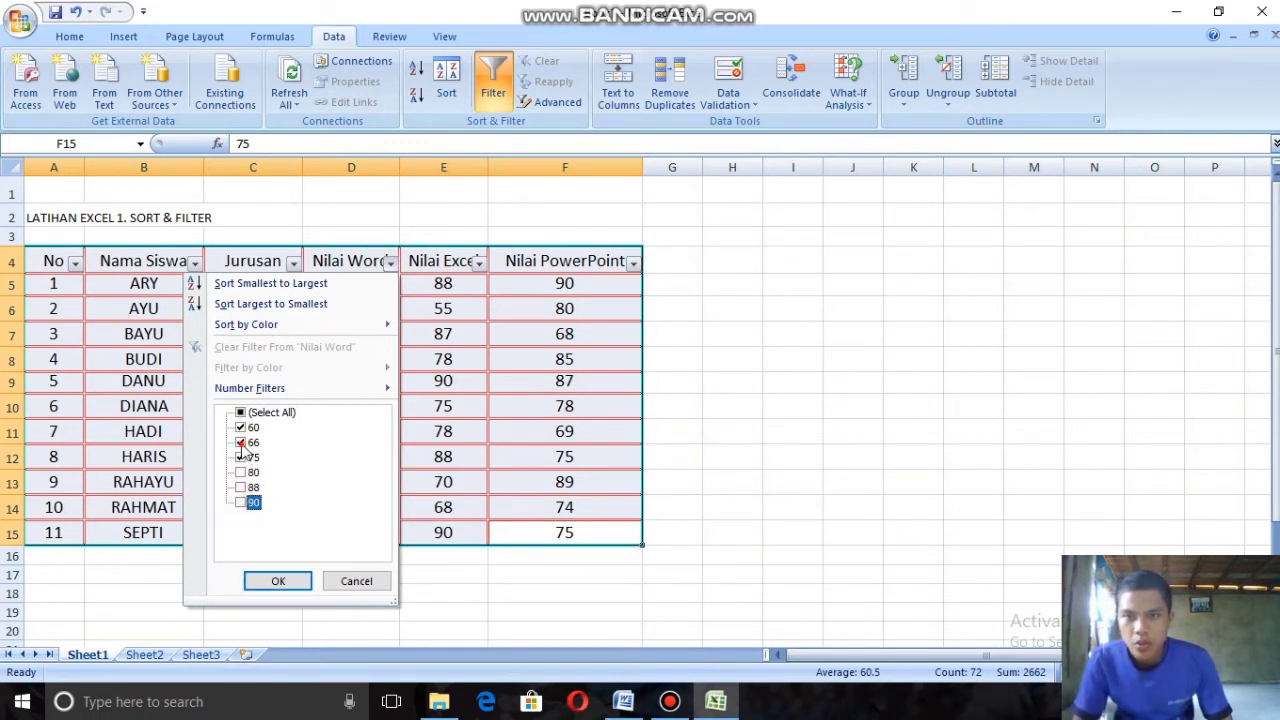
pyautogui.click(240, 442)
pyautogui.click(240, 427)
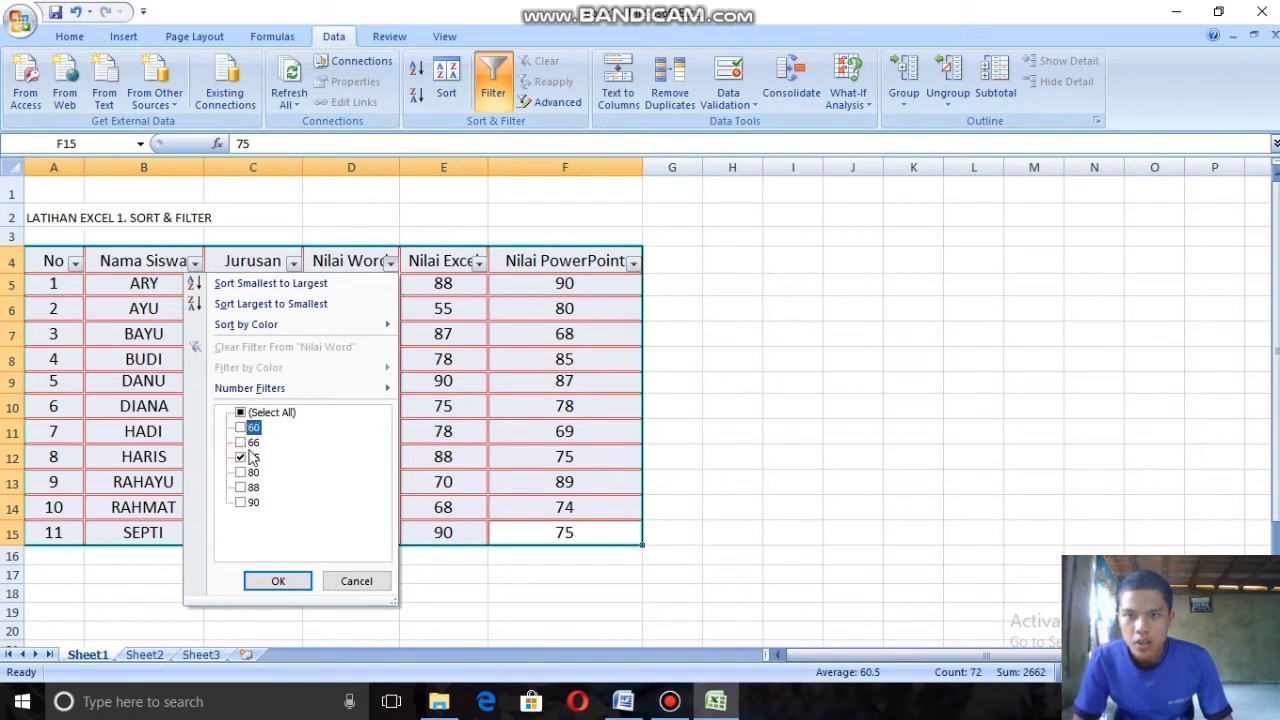
pyautogui.click(276, 581)
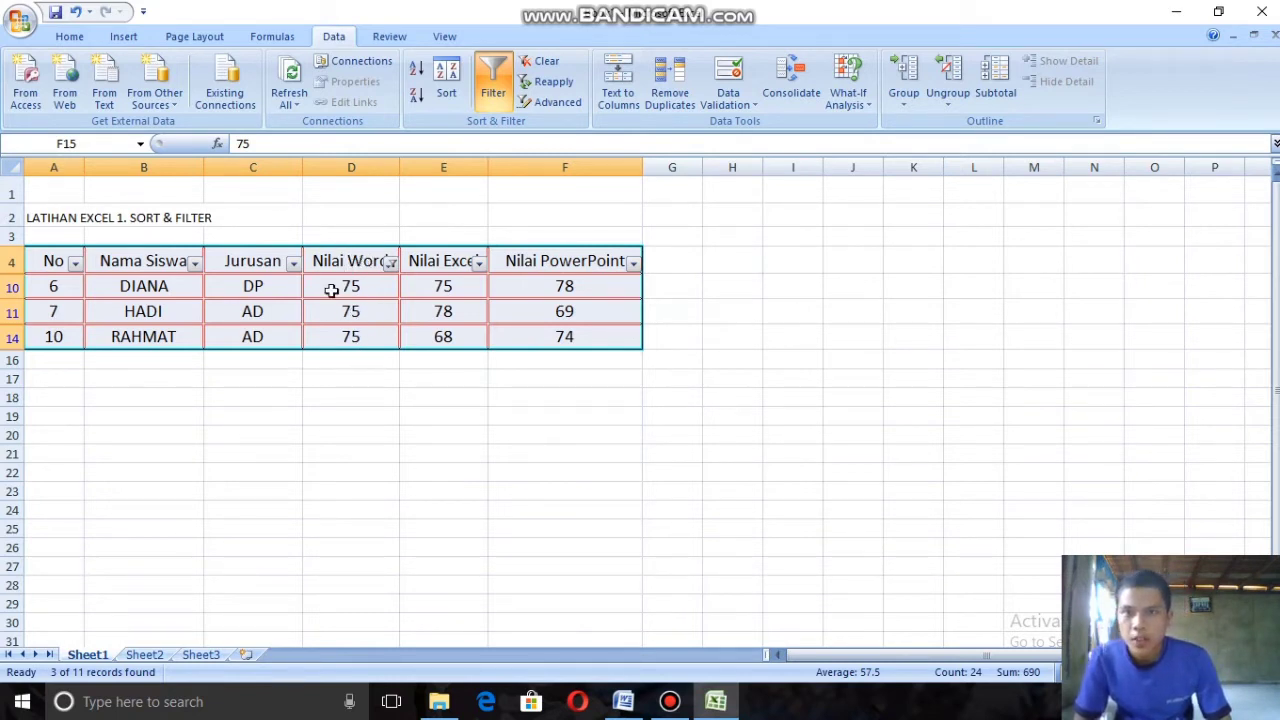
# Step: Reselect every score in the Nilai Word filter to show all rows of the table
pyautogui.click(391, 263)
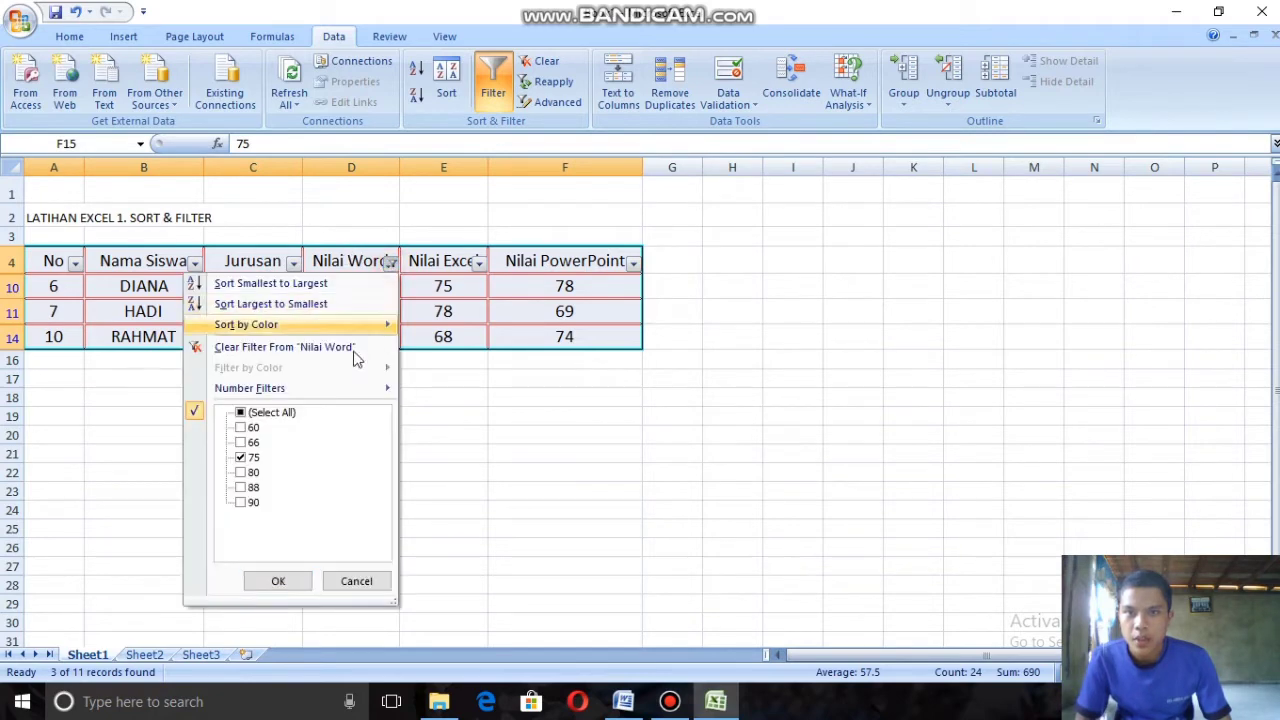
pyautogui.click(241, 412)
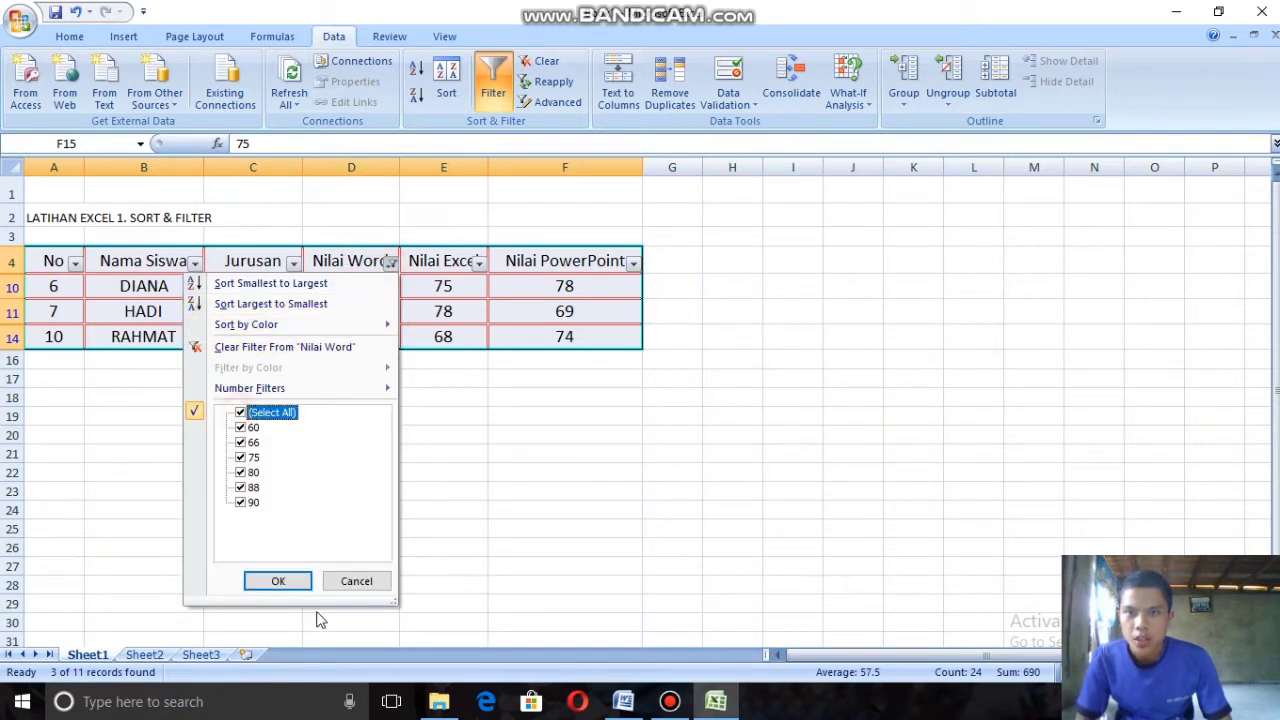
pyautogui.click(278, 581)
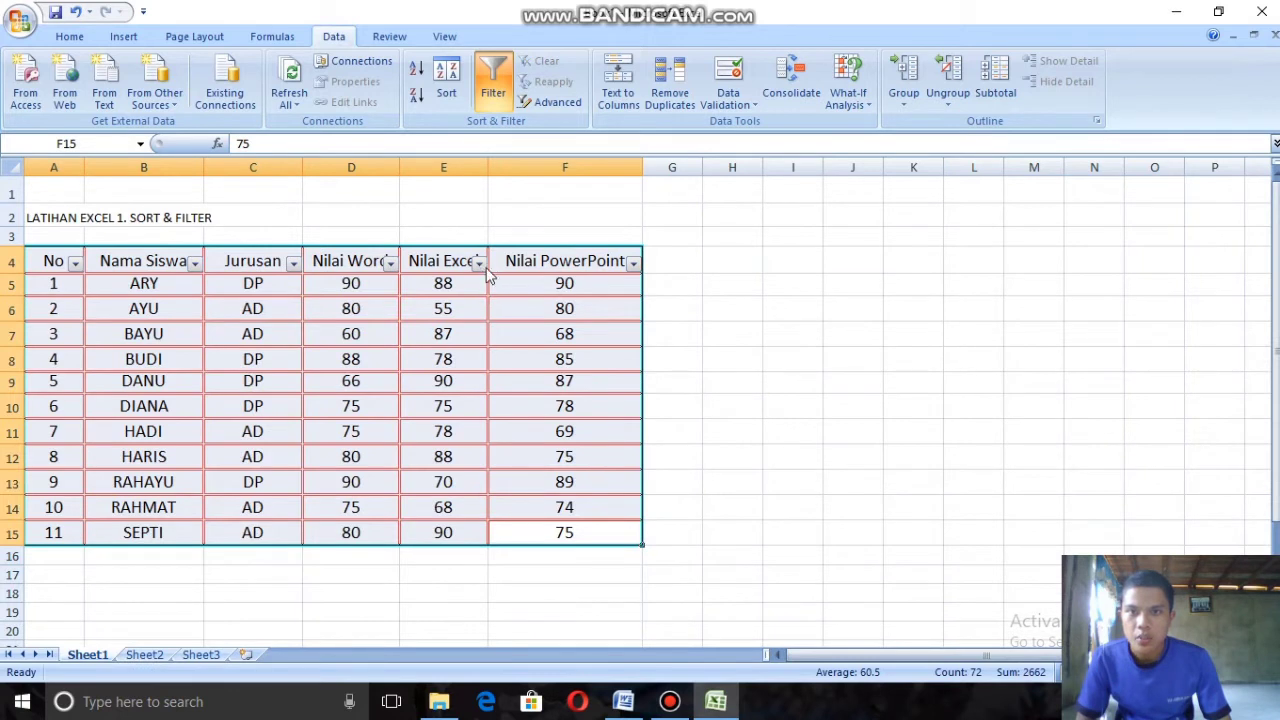
# Step: Filter the Nilai Excel column to show only the rows with a score of 87
pyautogui.click(481, 262)
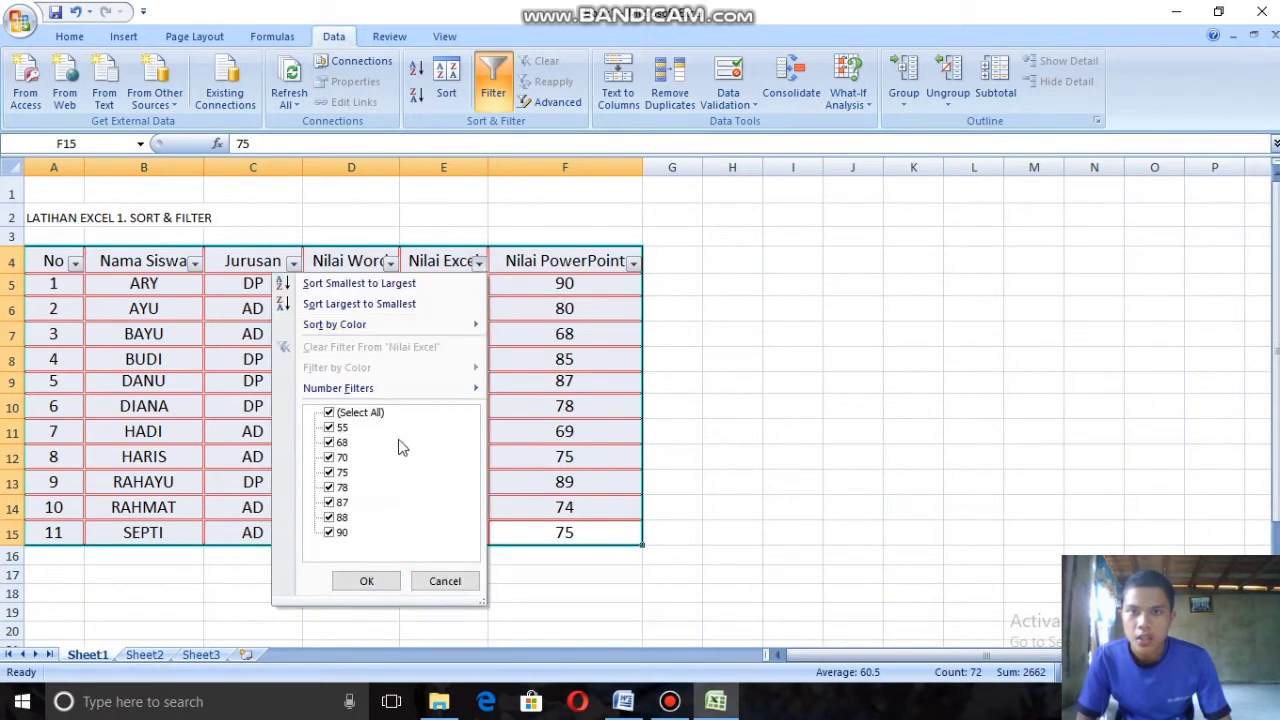
pyautogui.click(329, 518)
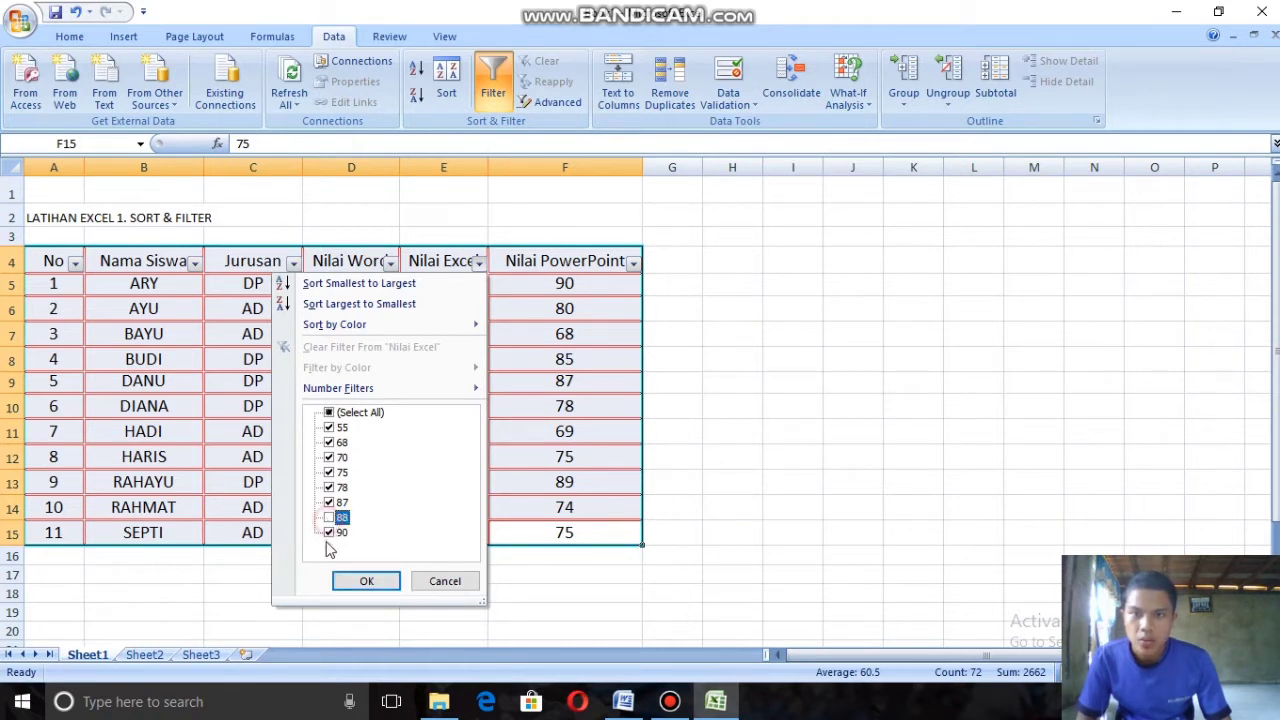
pyautogui.click(329, 533)
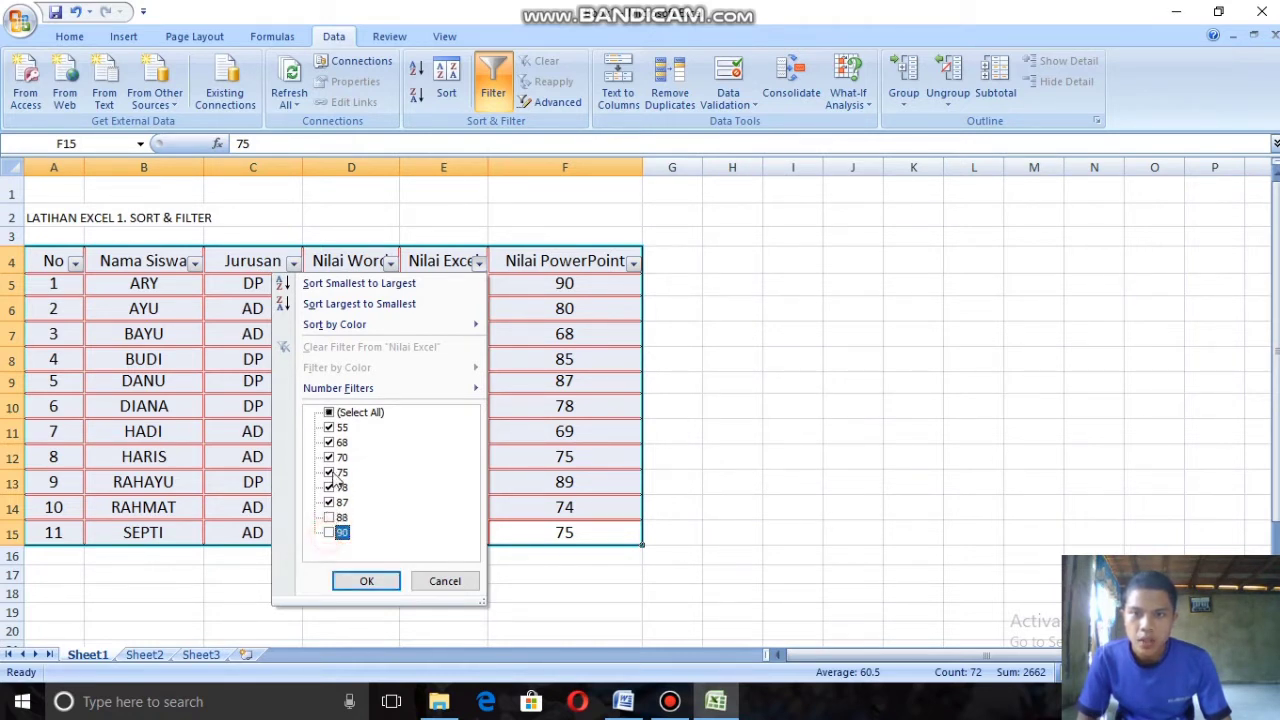
pyautogui.click(329, 487)
pyautogui.click(329, 472)
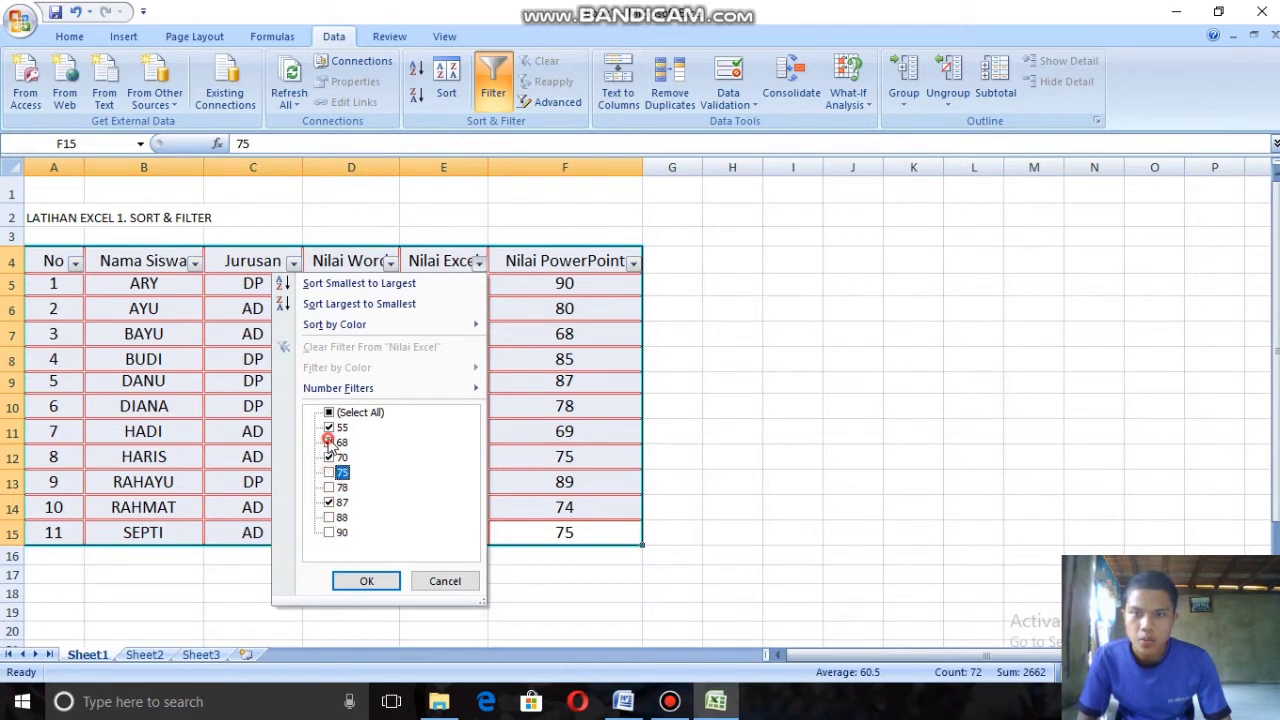
pyautogui.click(329, 442)
pyautogui.click(329, 427)
pyautogui.click(329, 457)
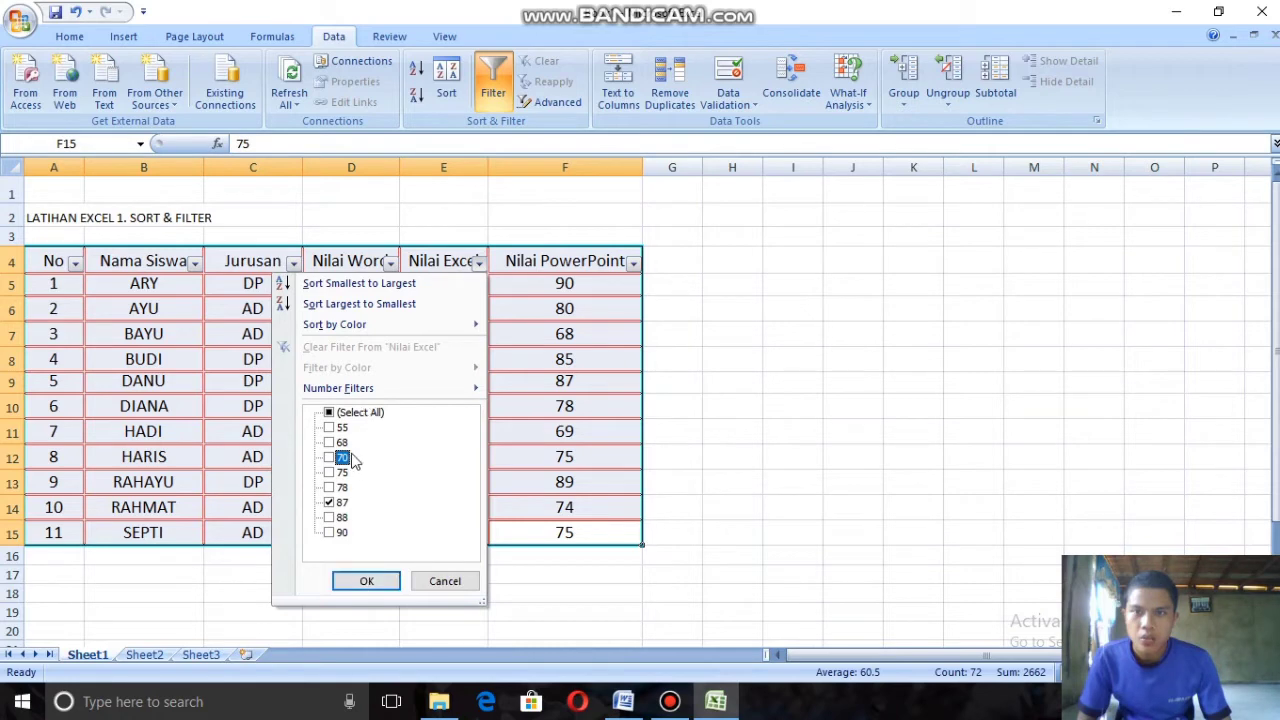
pyautogui.click(385, 580)
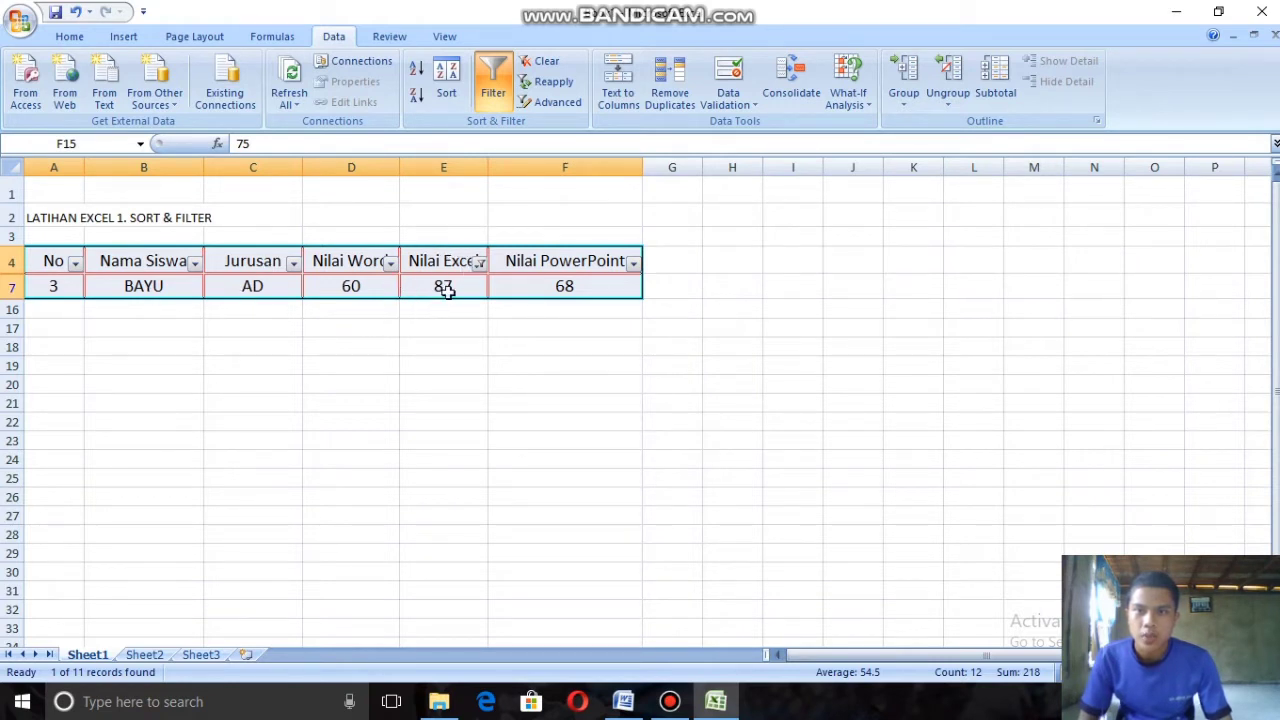
# Step: Reselect every score in the Nilai Excel filter to show all rows of the table
pyautogui.click(480, 260)
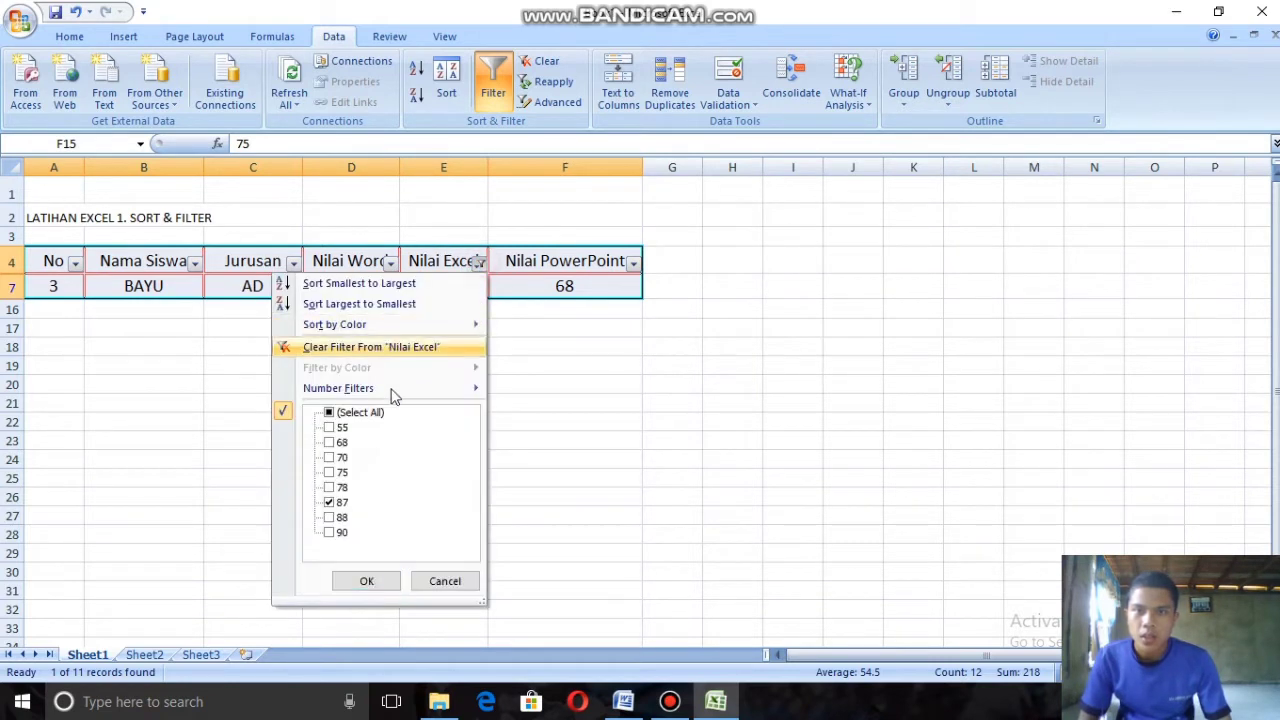
pyautogui.click(329, 412)
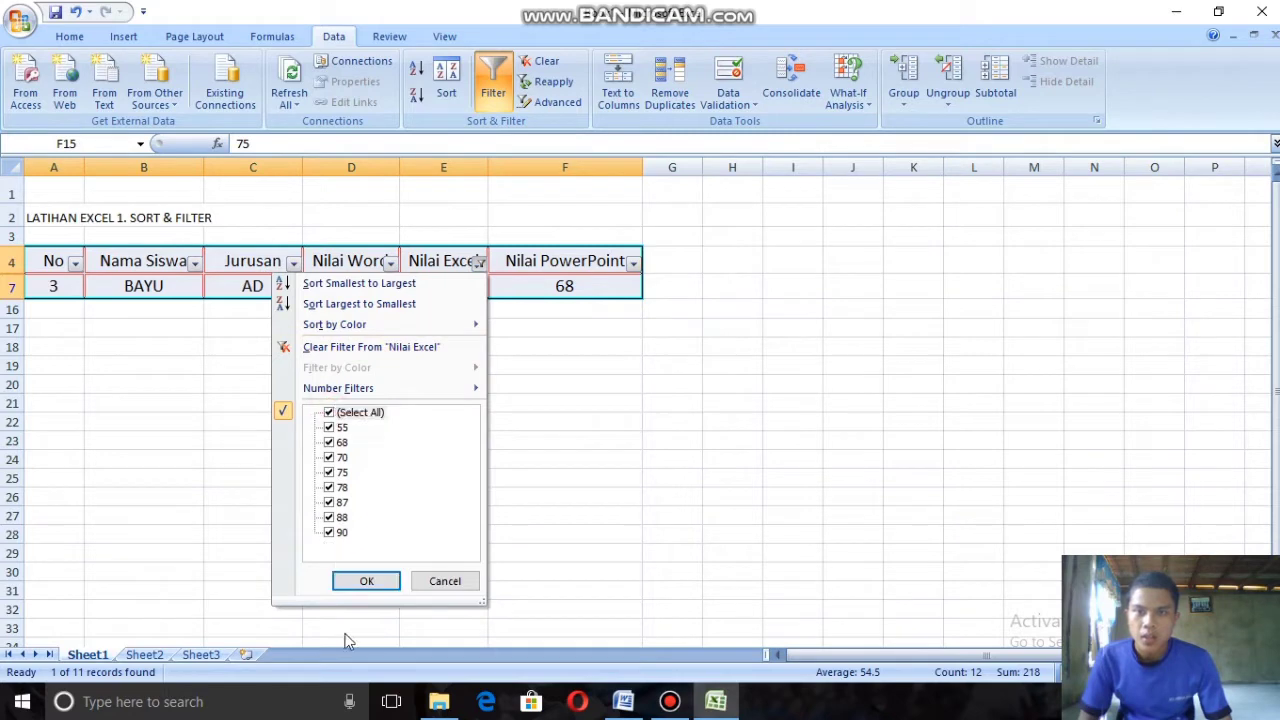
pyautogui.click(391, 582)
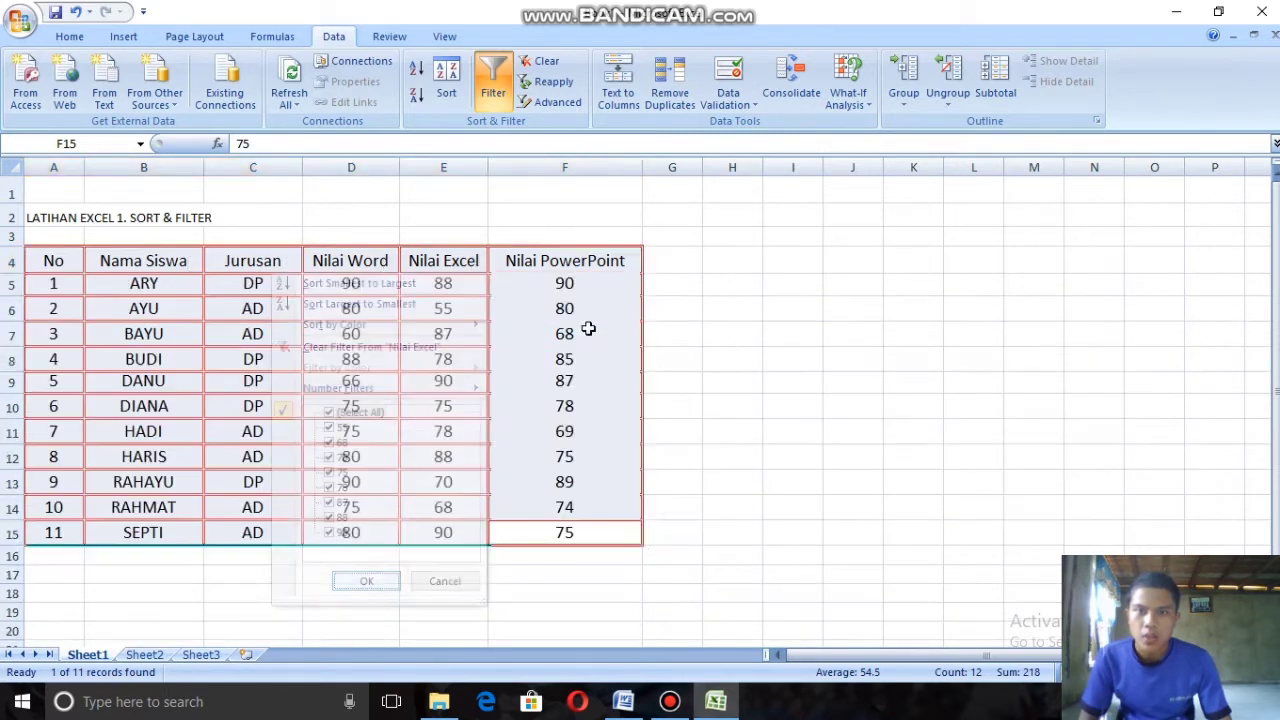
# Step: Filter the Nilai PowerPoint column to show only the rows with a score of 74
pyautogui.click(634, 262)
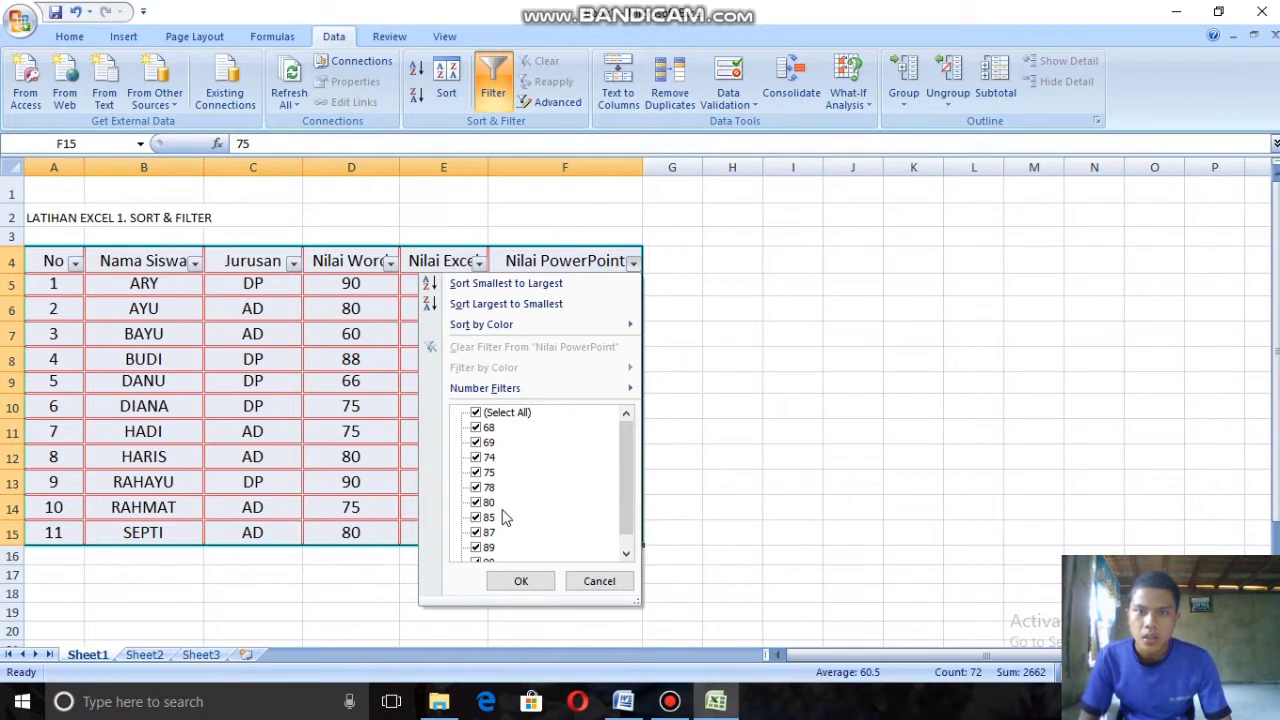
pyautogui.click(476, 442)
pyautogui.click(476, 427)
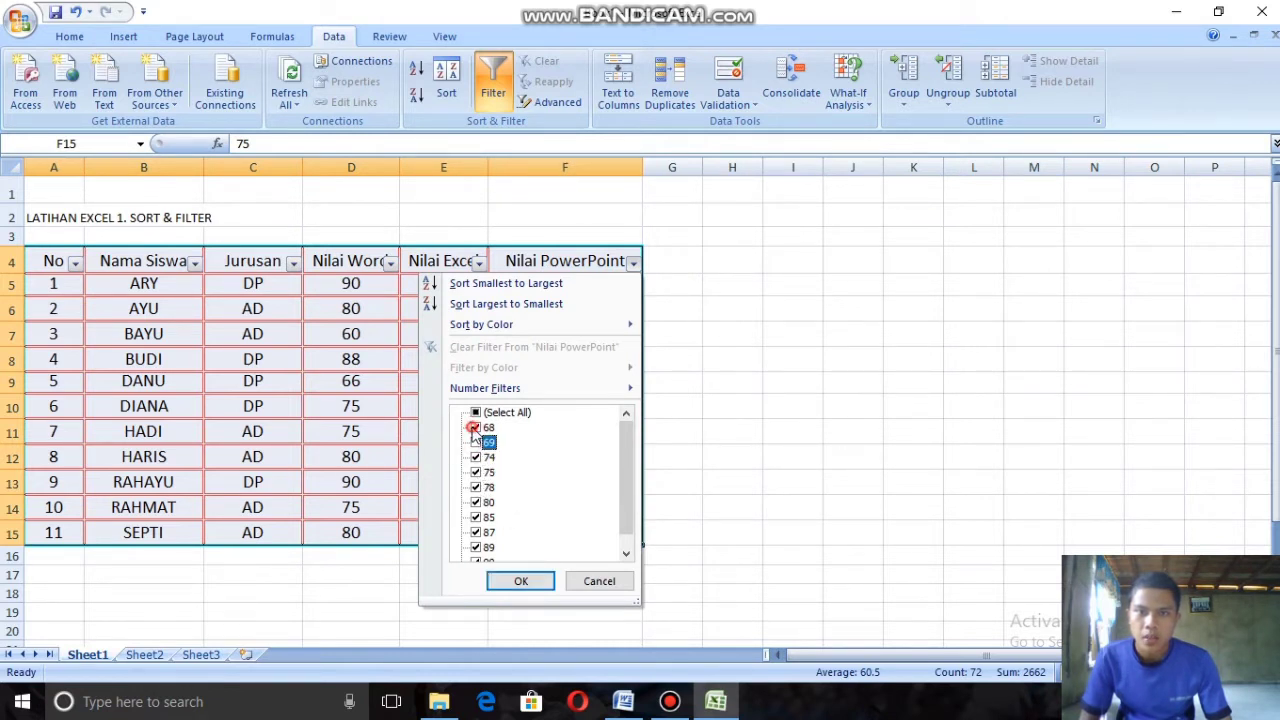
pyautogui.click(476, 472)
pyautogui.click(476, 487)
pyautogui.click(476, 502)
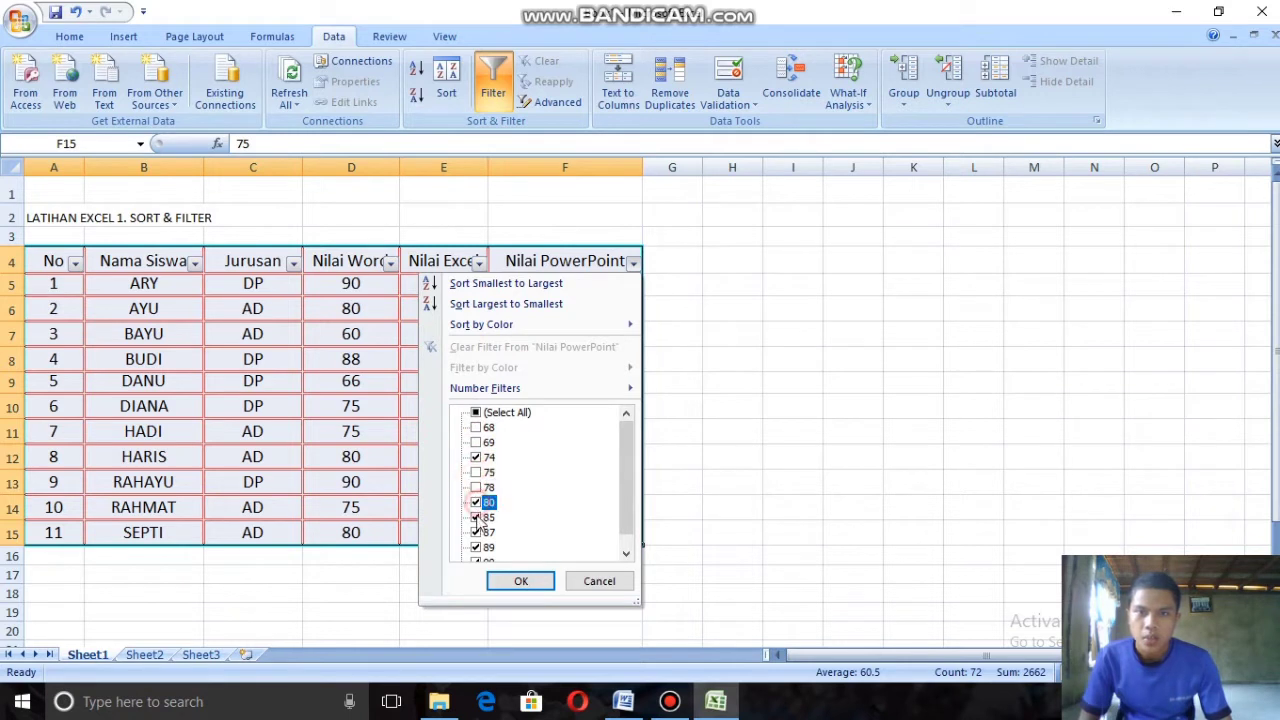
pyautogui.click(476, 517)
pyautogui.click(476, 532)
pyautogui.click(478, 547)
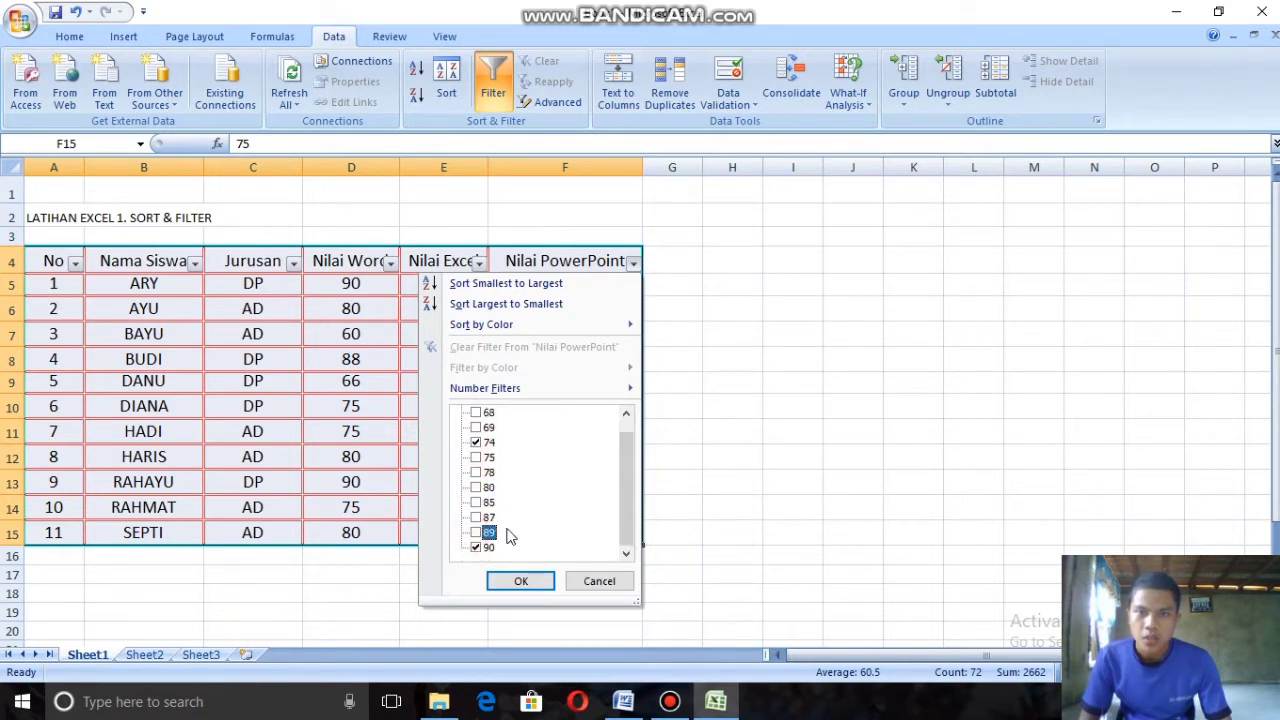
pyautogui.click(478, 547)
pyautogui.scroll(1, 543, 508)
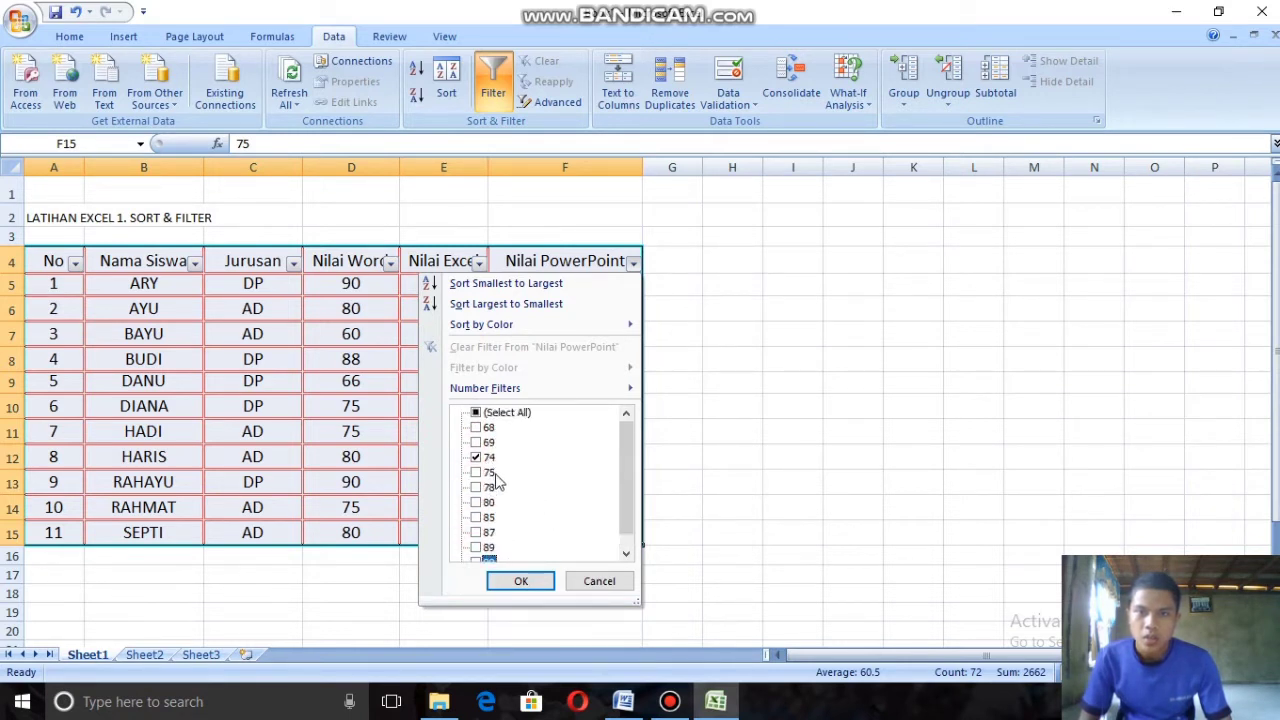
pyautogui.click(522, 583)
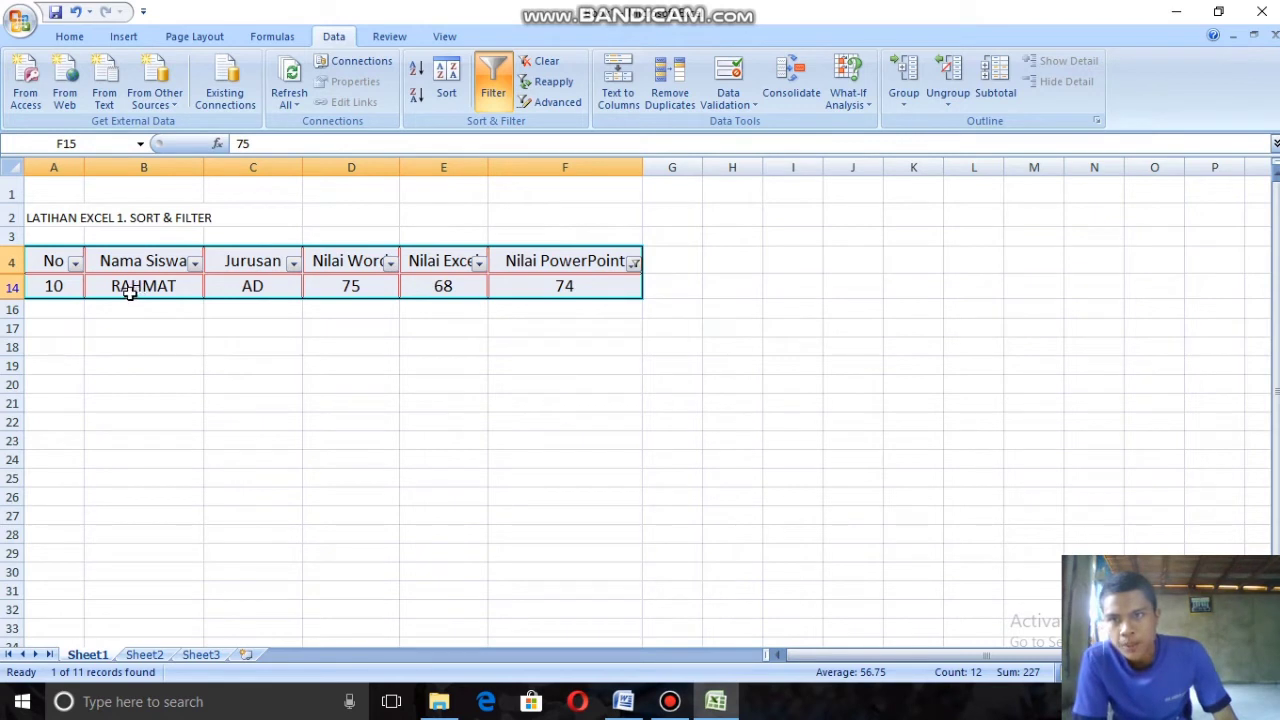
# Step: Reselect every score in the Nilai PowerPoint filter to show all rows of the table
pyautogui.click(633, 263)
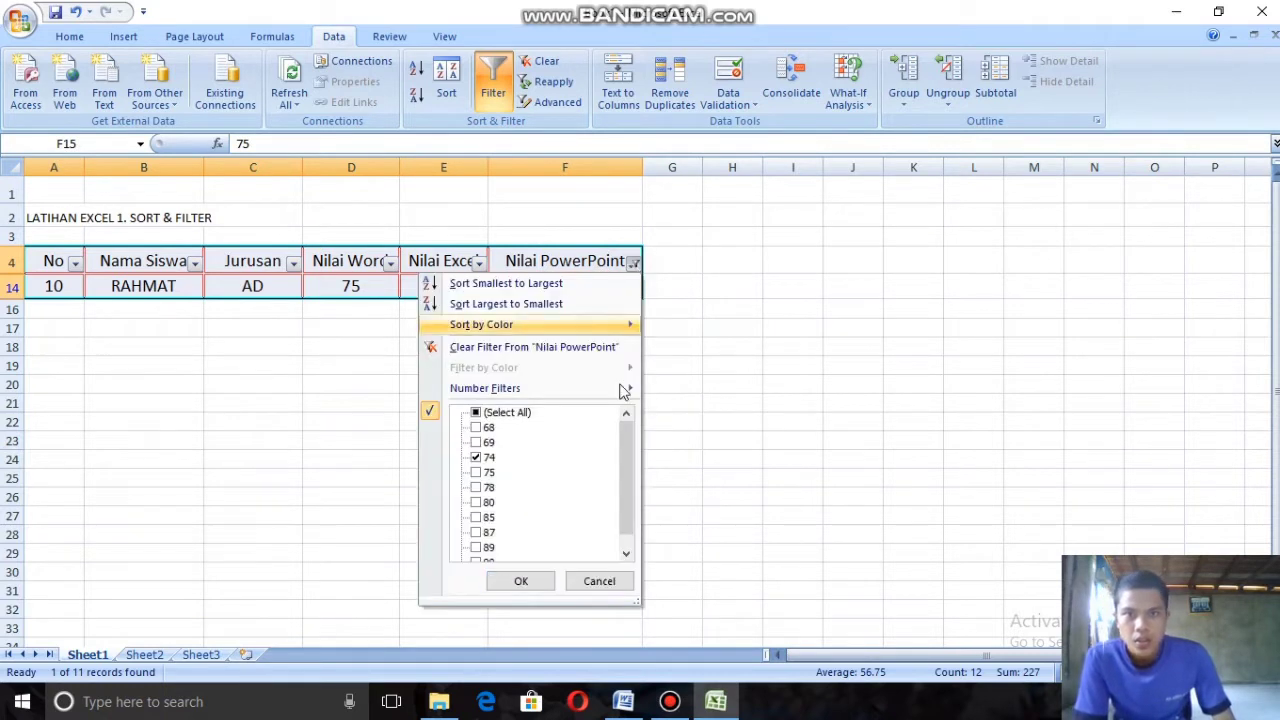
pyautogui.click(476, 412)
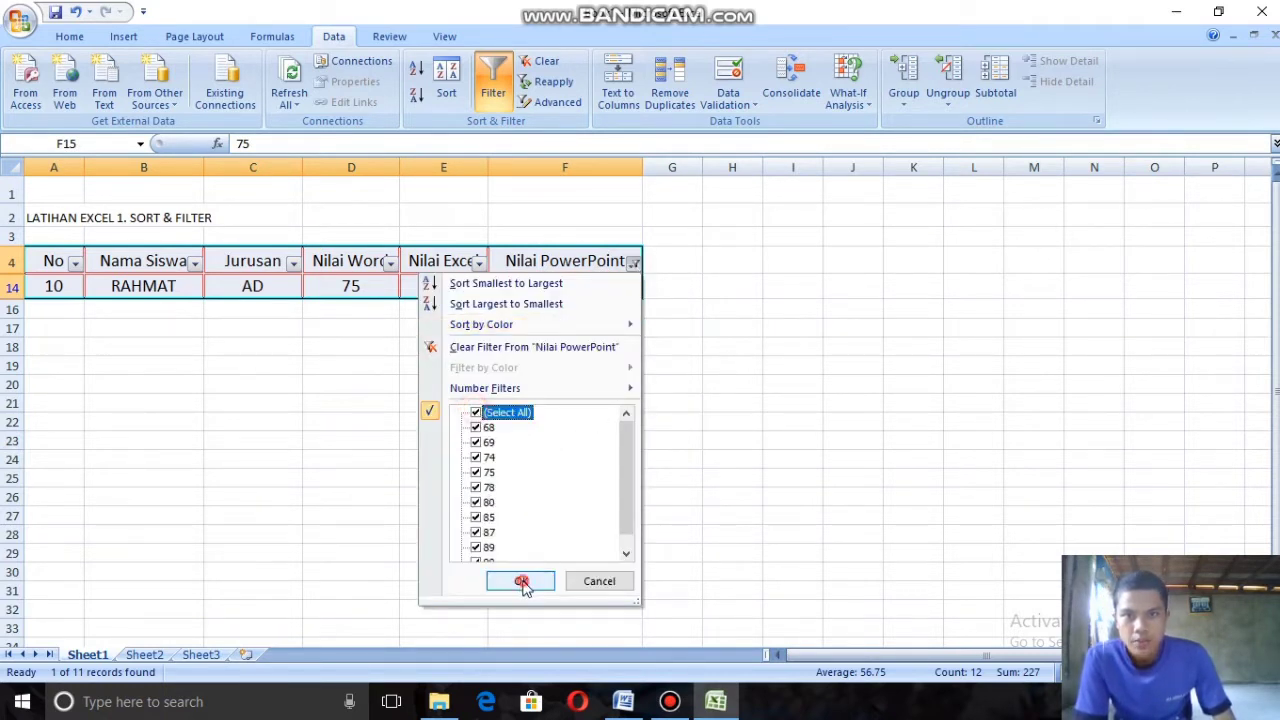
pyautogui.click(521, 581)
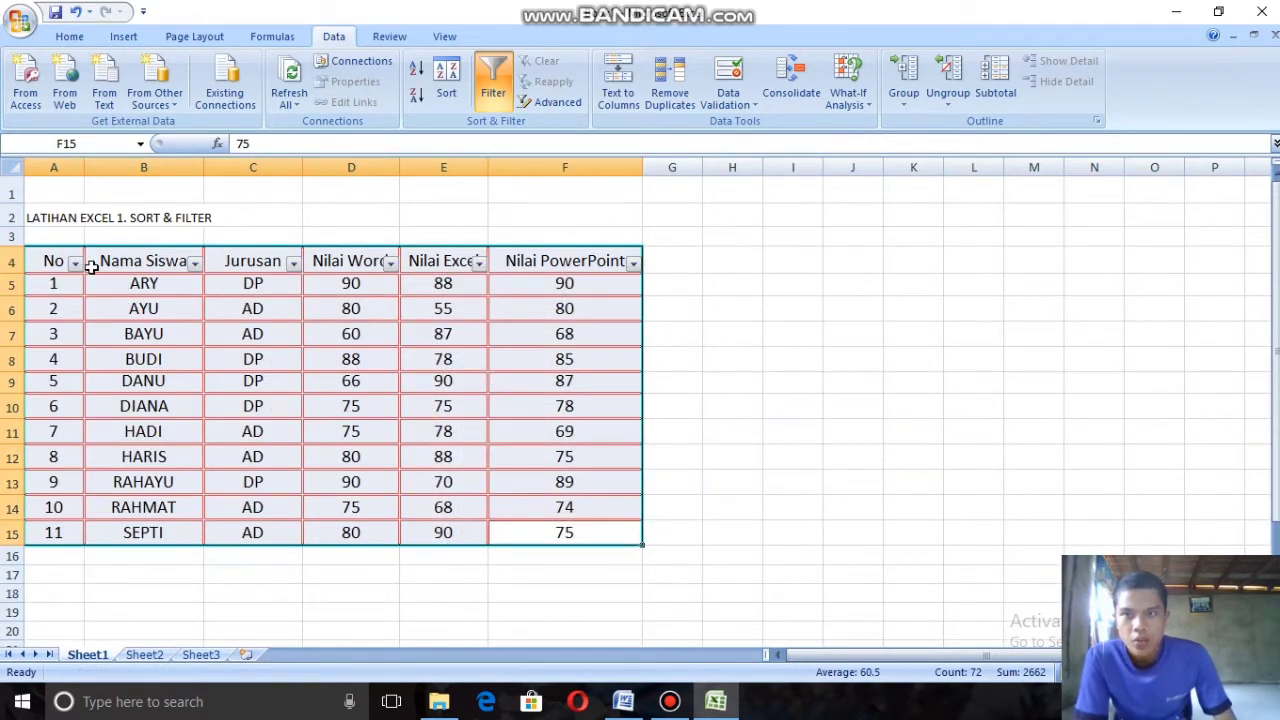
# Step: Select the whole student score table A4:F15, turn off its filter, and deselect the table
pyautogui.moveTo(560, 441); pyautogui.dragTo(564, 458)
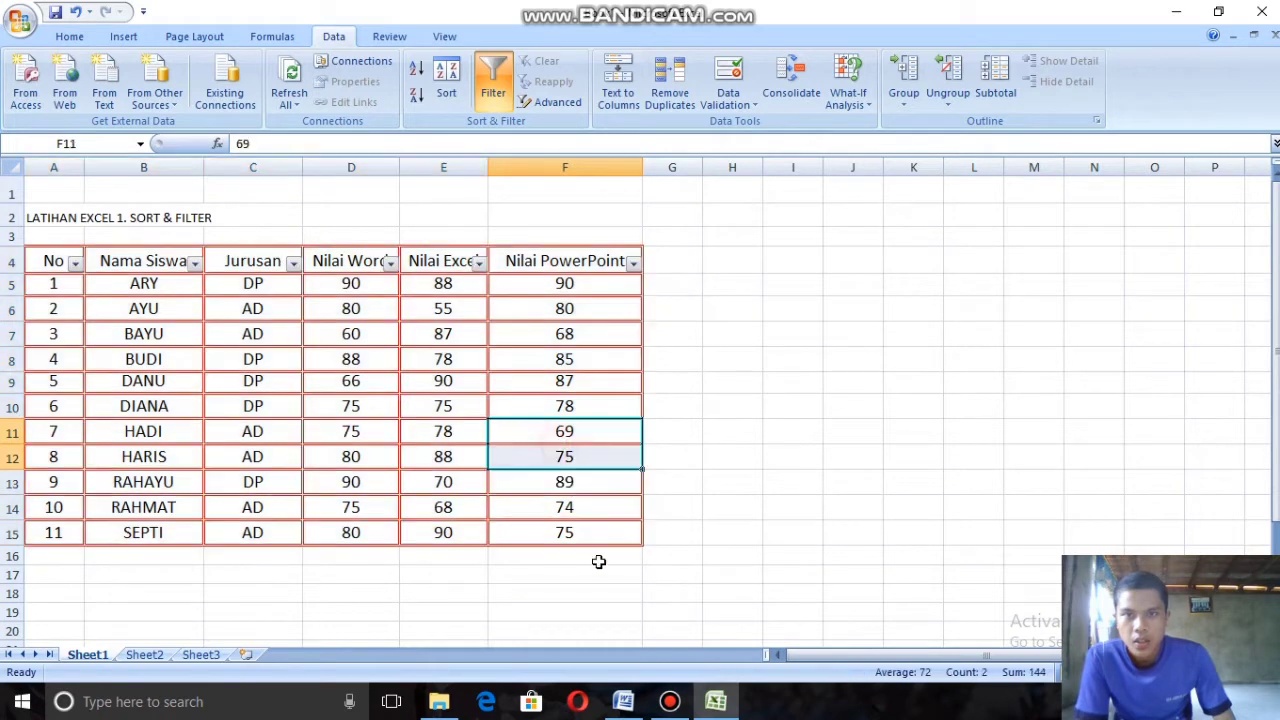
pyautogui.moveTo(605, 538); pyautogui.dragTo(60, 260)
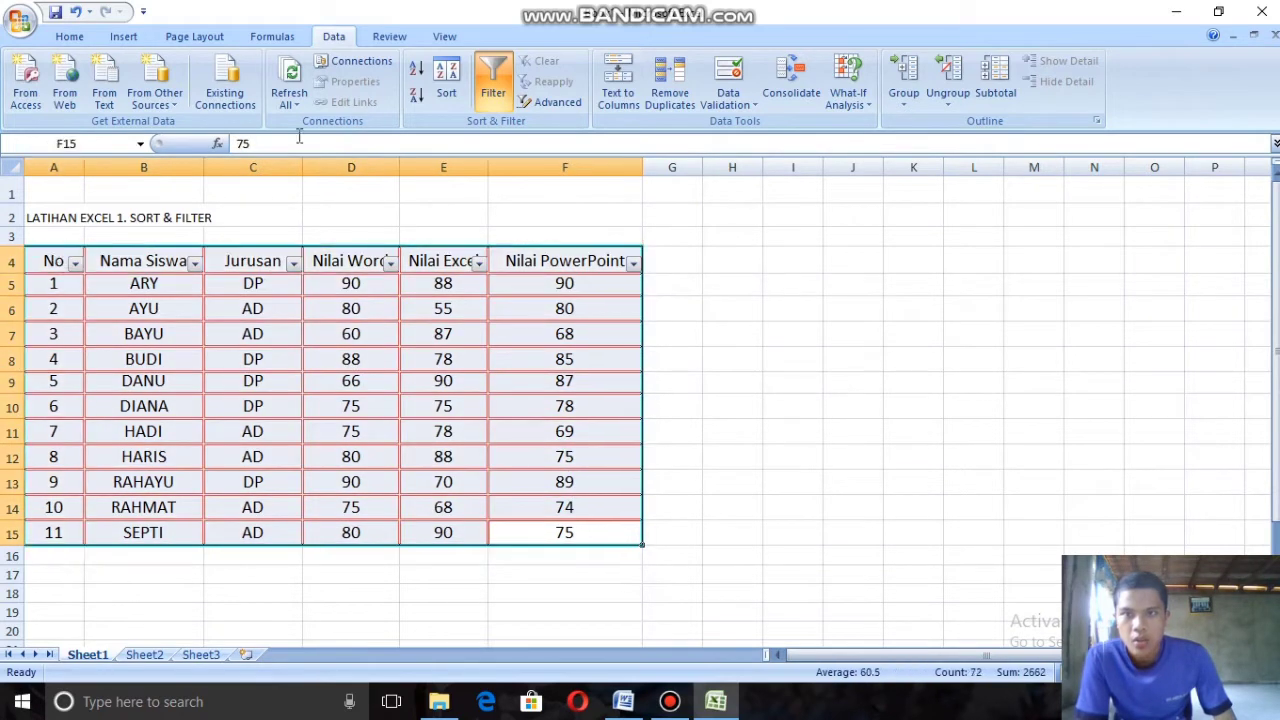
pyautogui.click(505, 72)
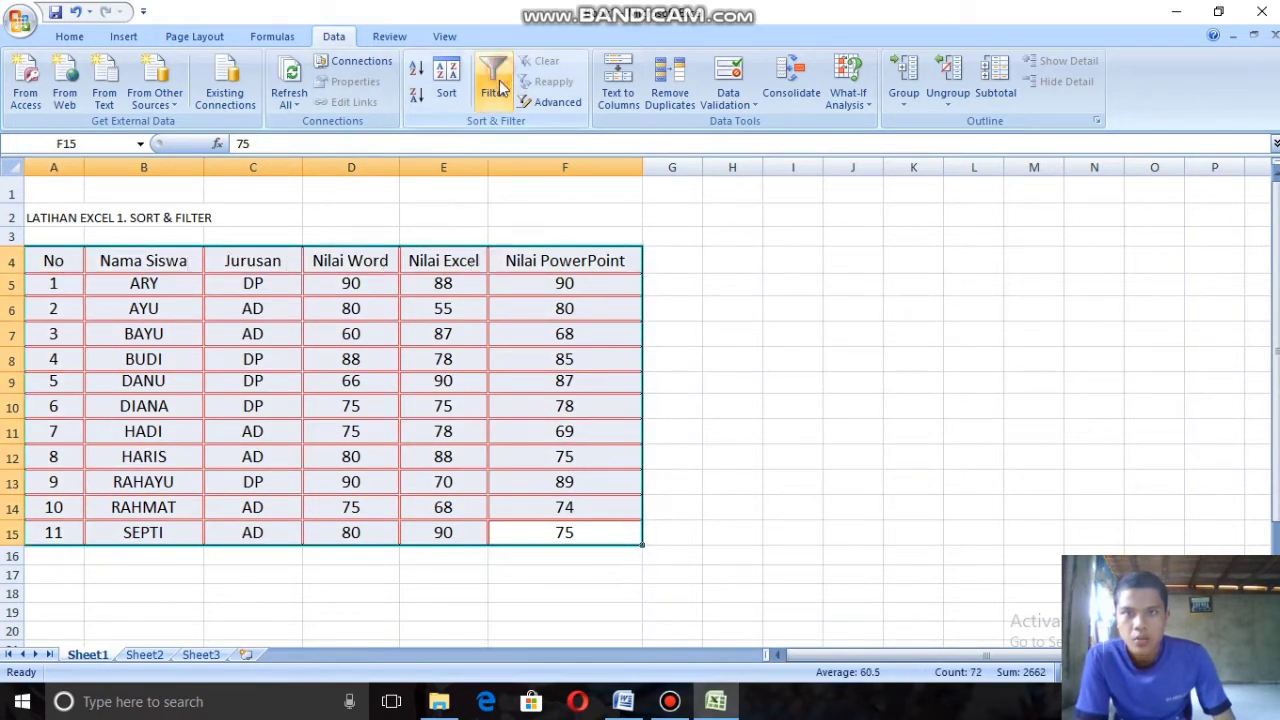
pyautogui.click(778, 460)
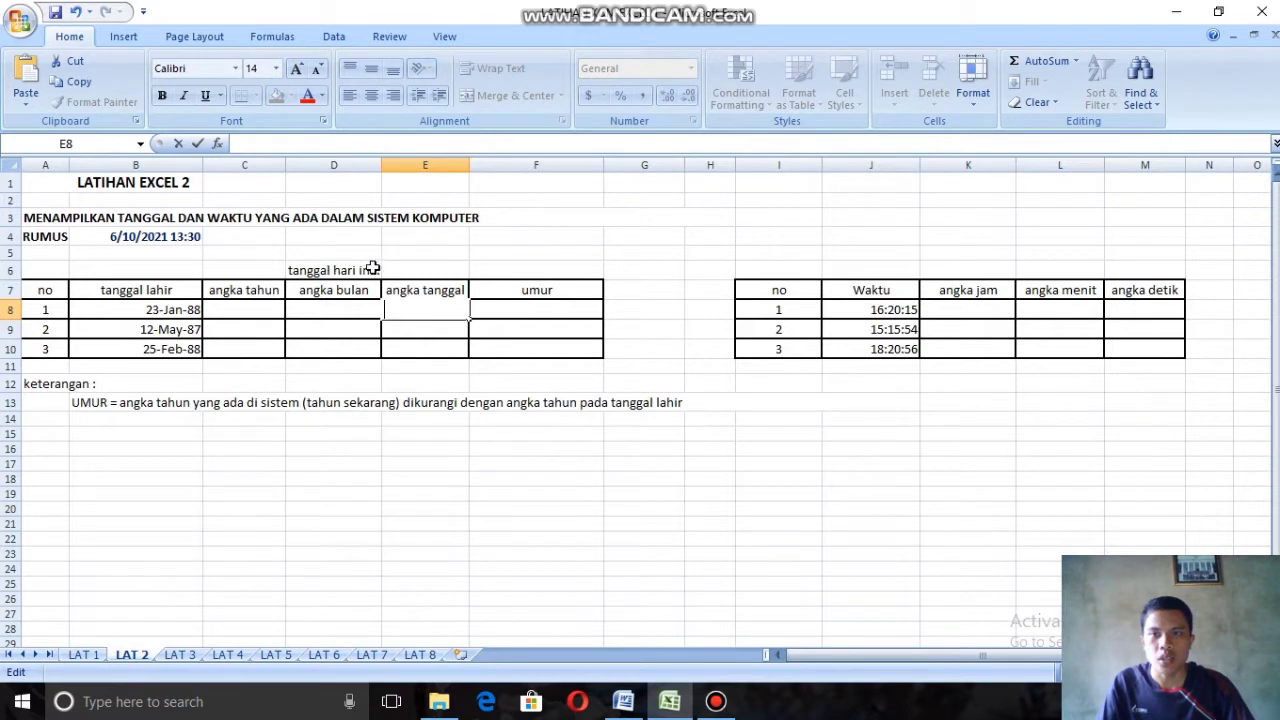
# Step: Enter the formula =NOW() in cell E6 beside the "tanggal hari ini" label
pyautogui.click(432, 266)
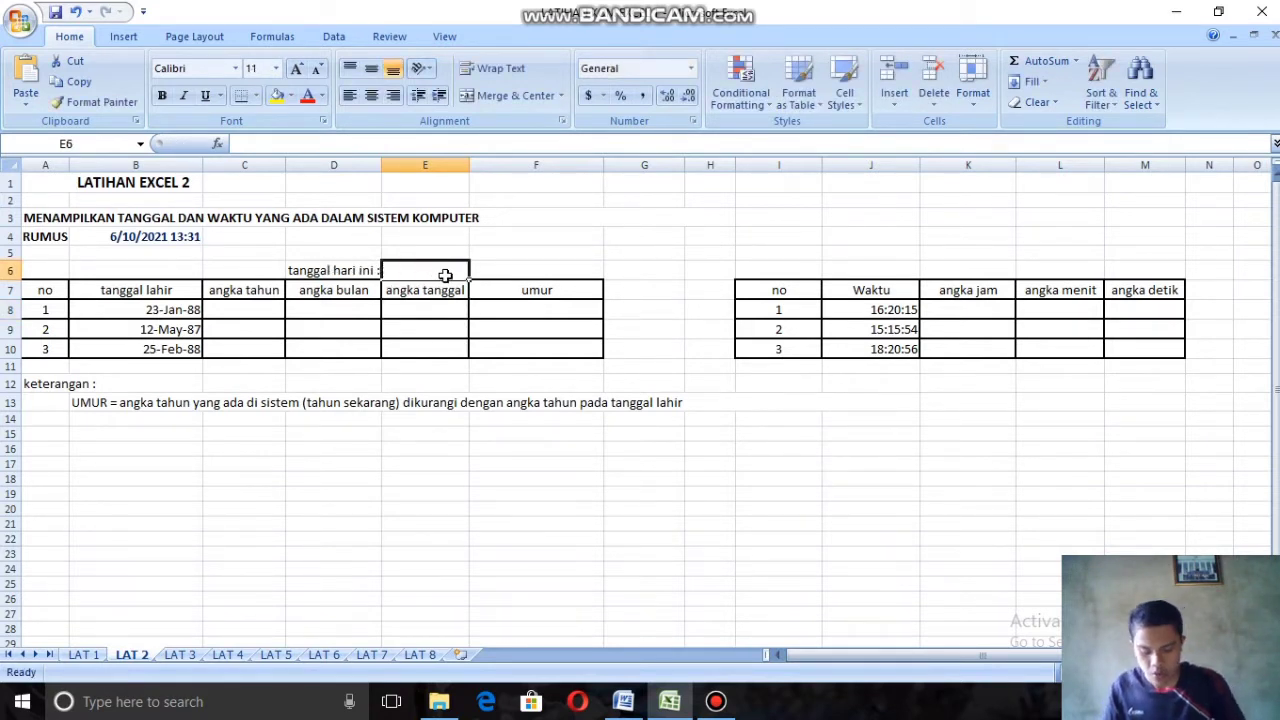
pyautogui.write('=')
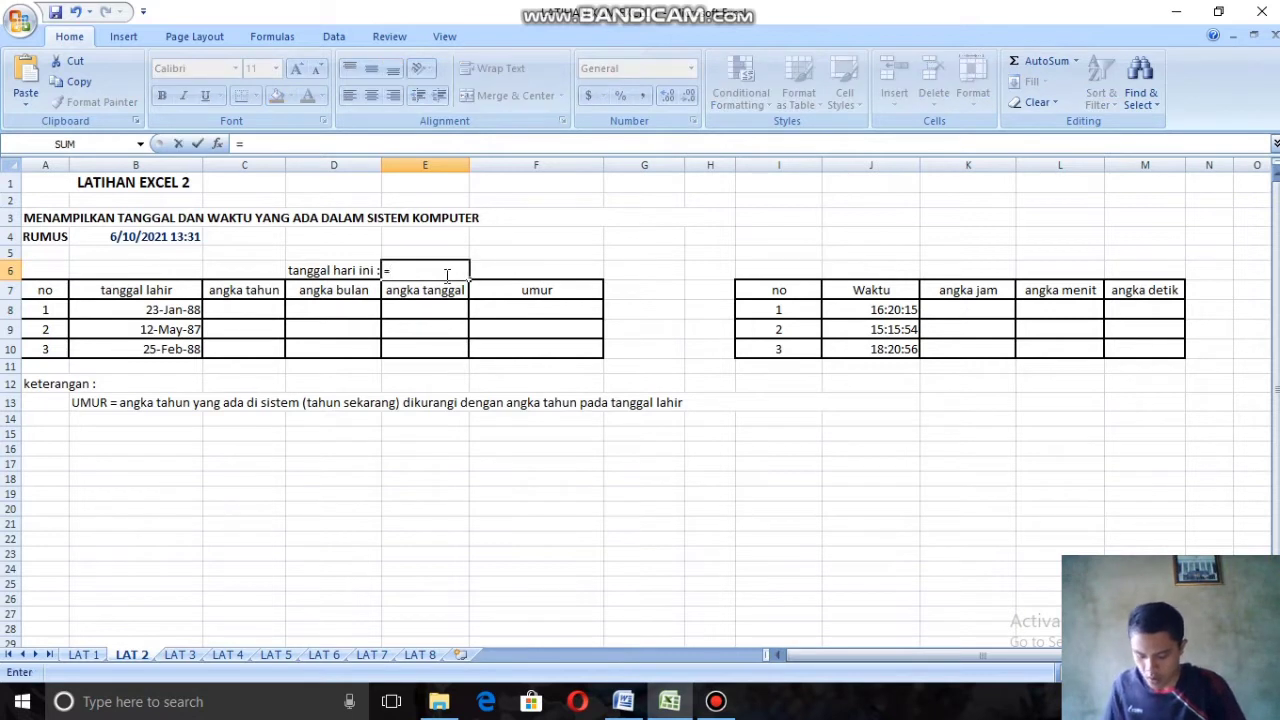
pyautogui.write('now')
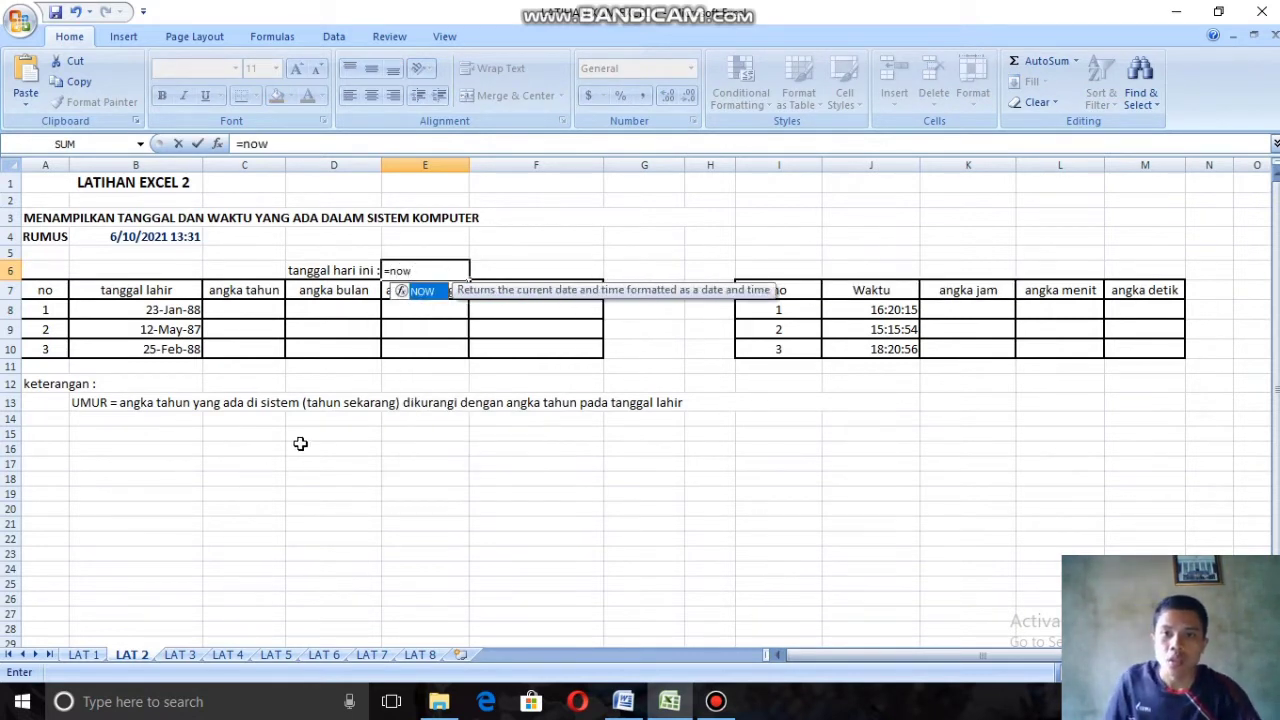
pyautogui.doubleClick(412, 291)
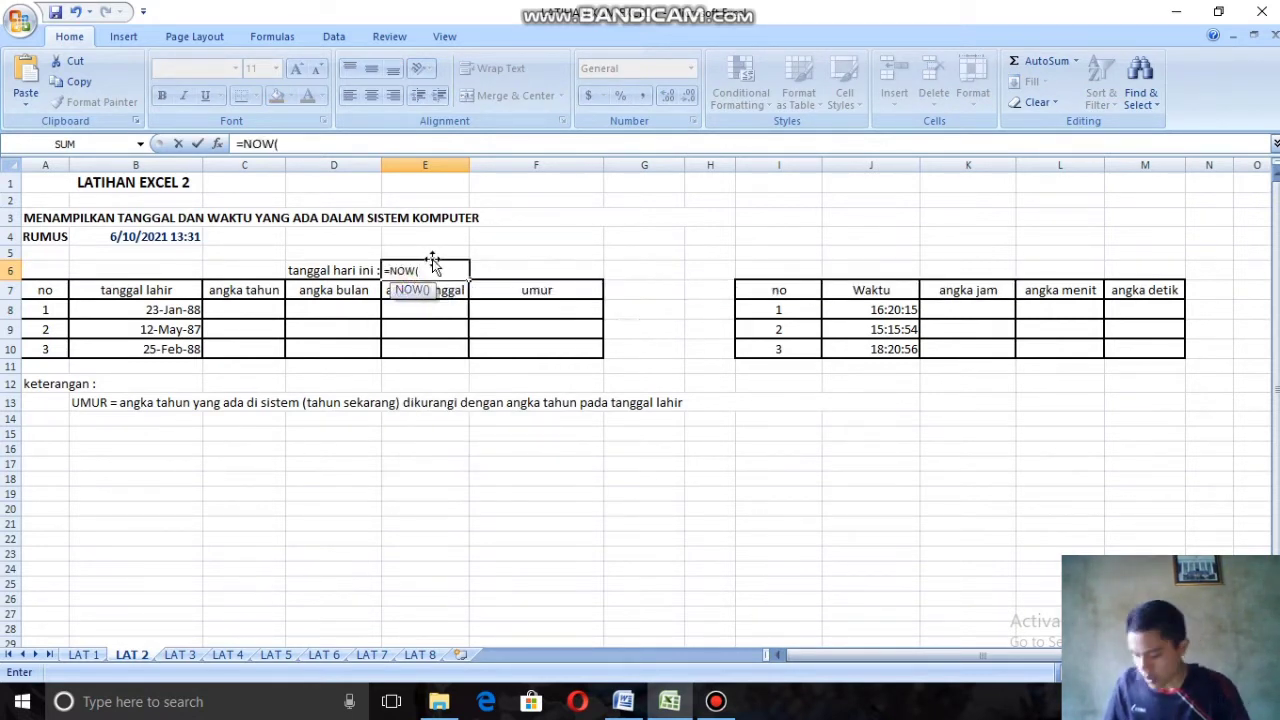
pyautogui.write(')')
pyautogui.press('Return')
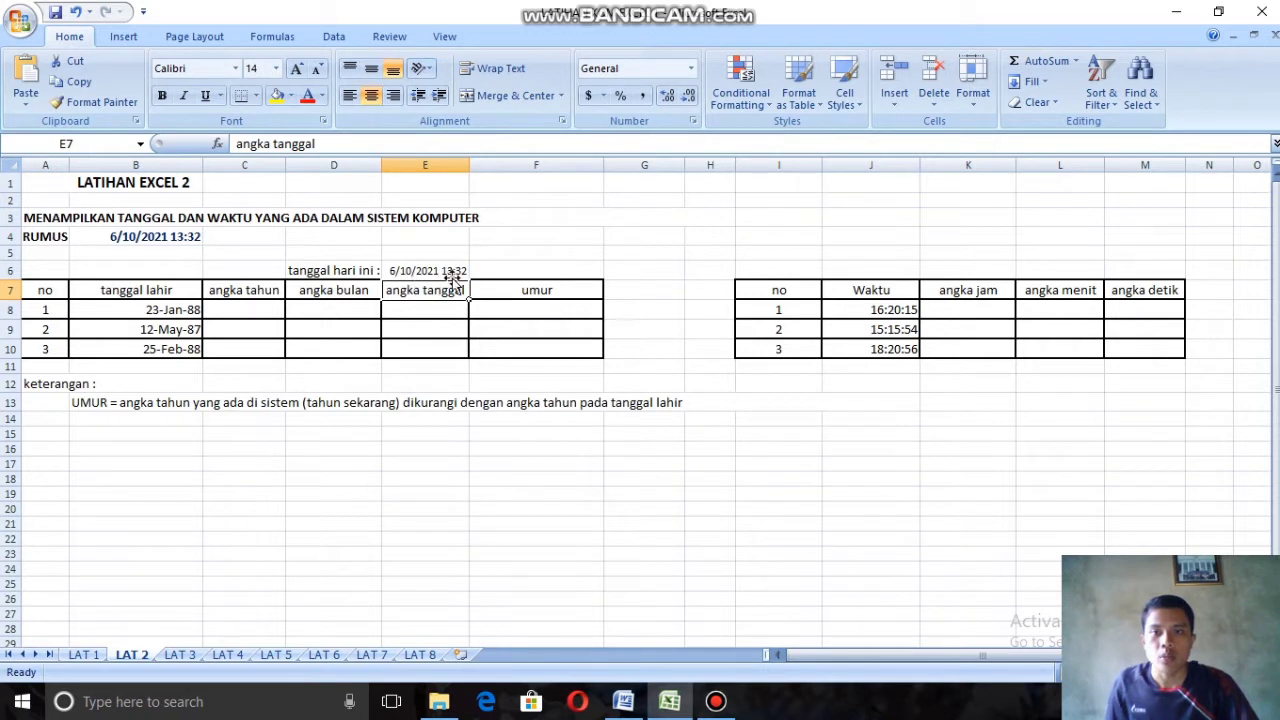
# Step: Enter =YEAR(B8) in cell C8 of the angka tahun column and fill the formula down to C10
pyautogui.click(251, 312)
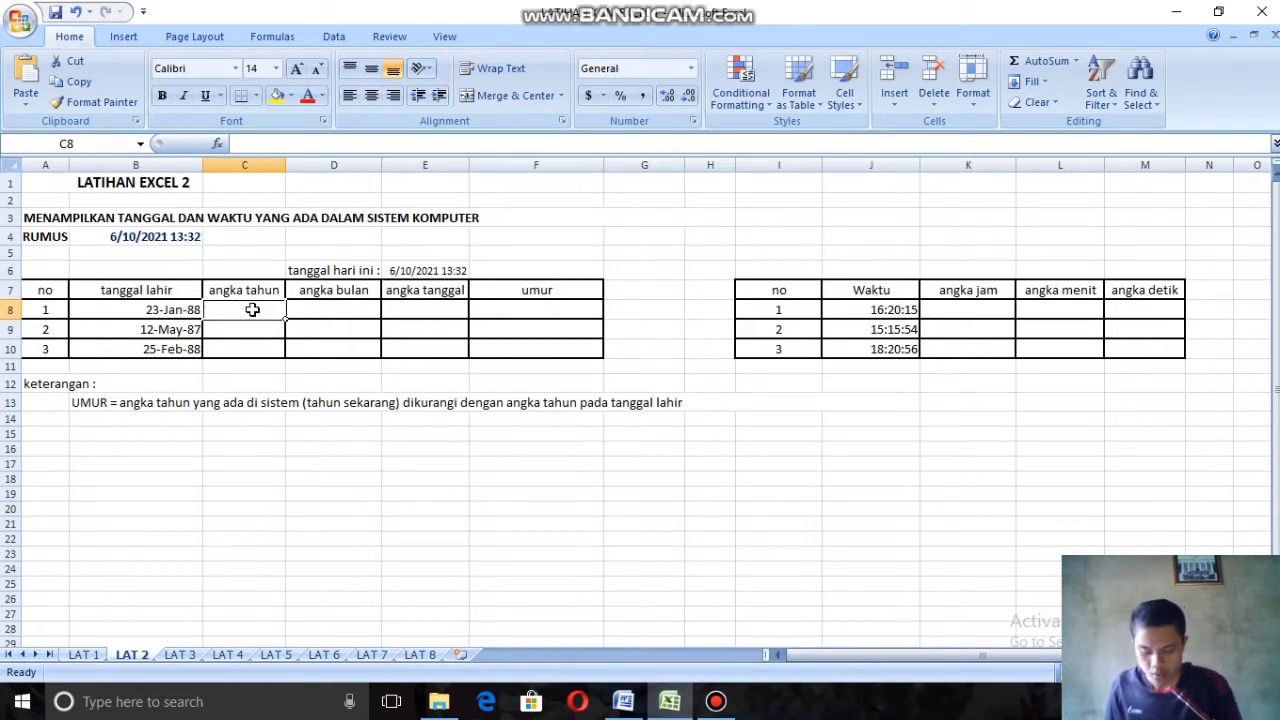
pyautogui.write('=')
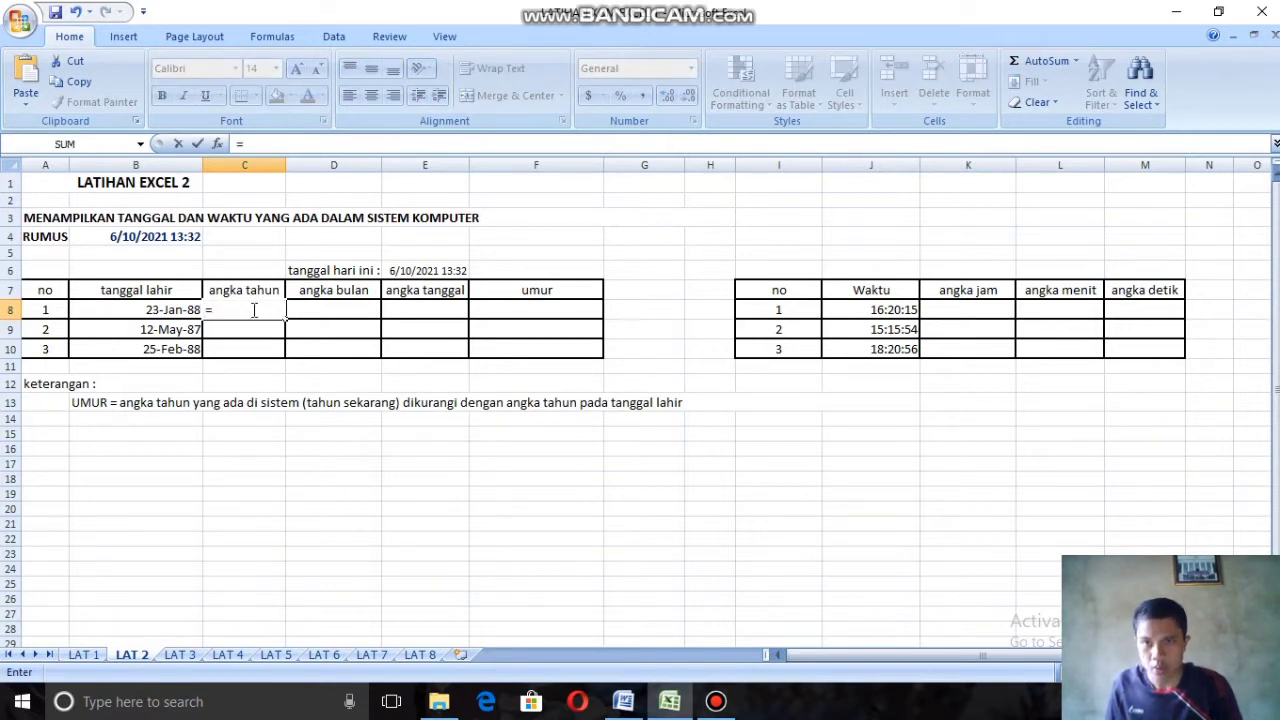
pyautogui.write('ye')
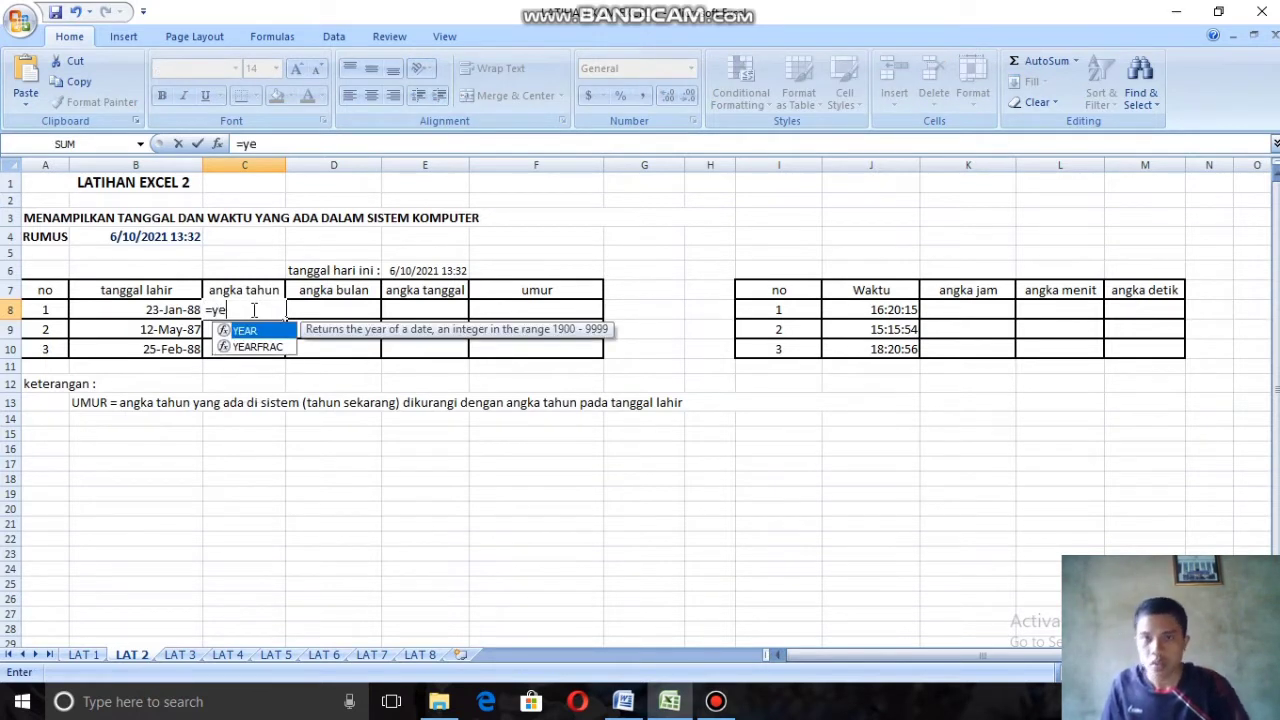
pyautogui.doubleClick(244, 330)
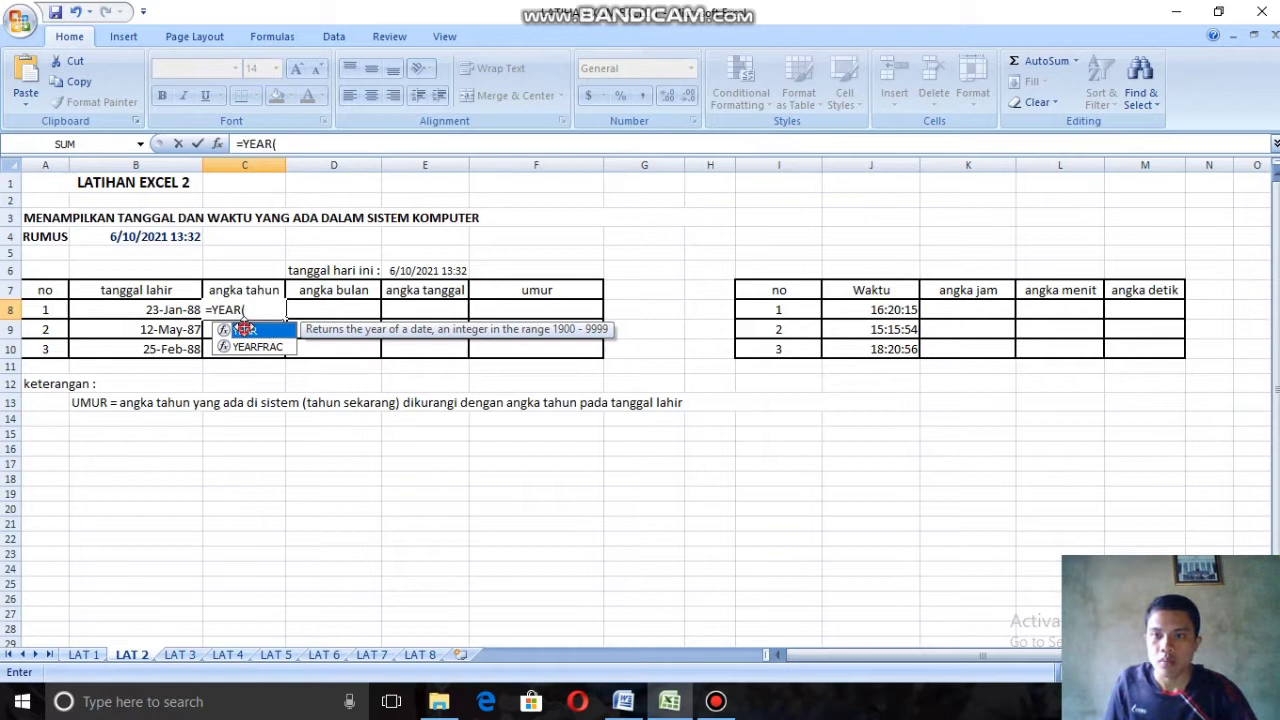
pyautogui.click(146, 308)
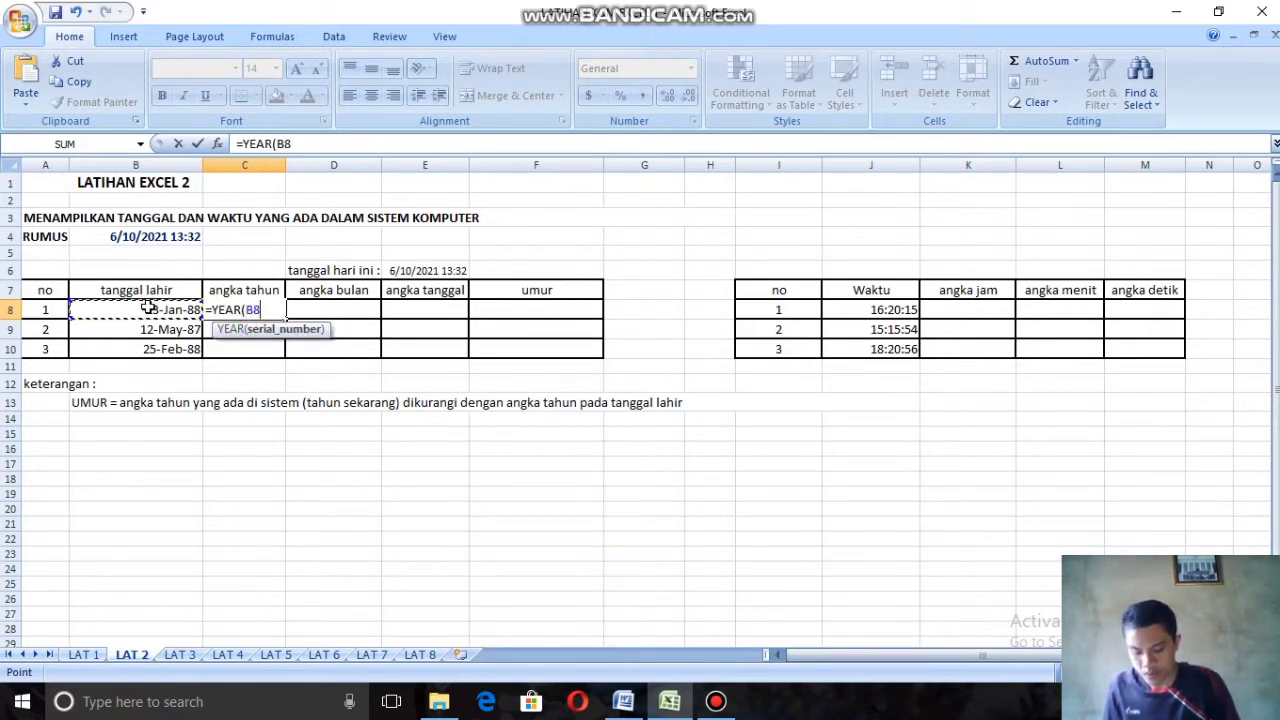
pyautogui.write(')')
pyautogui.press('Return')
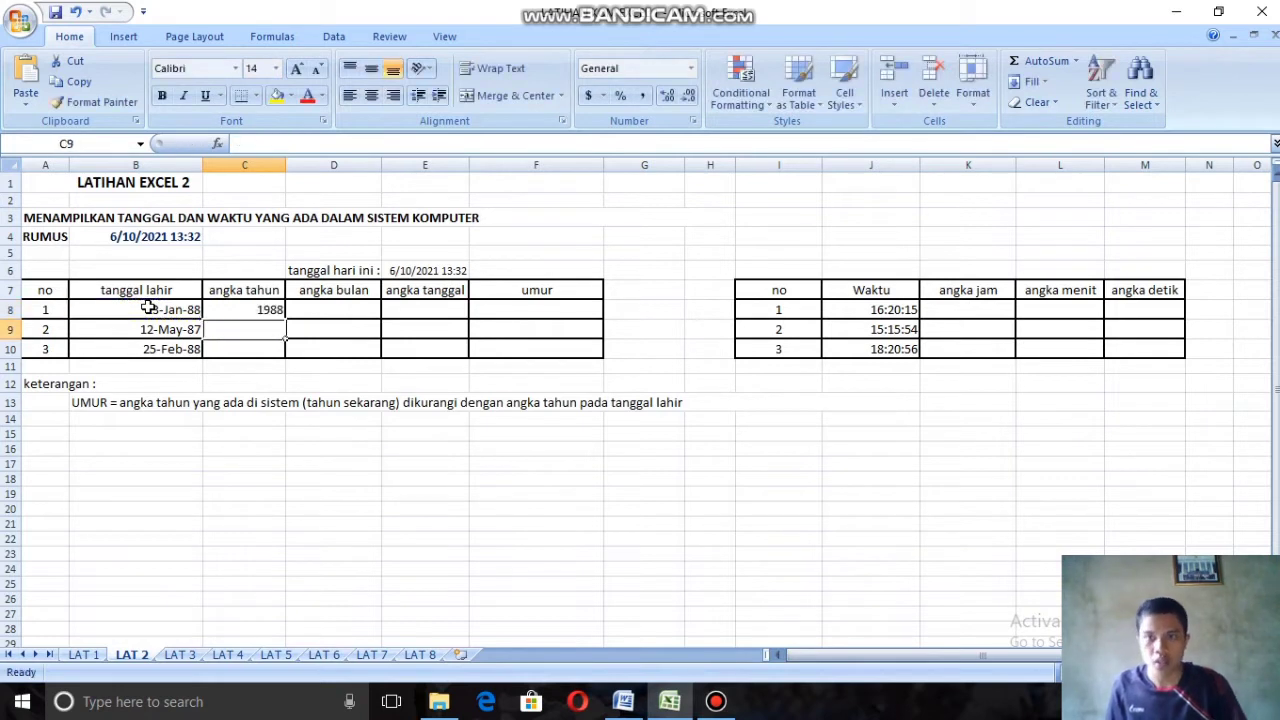
pyautogui.click(247, 308)
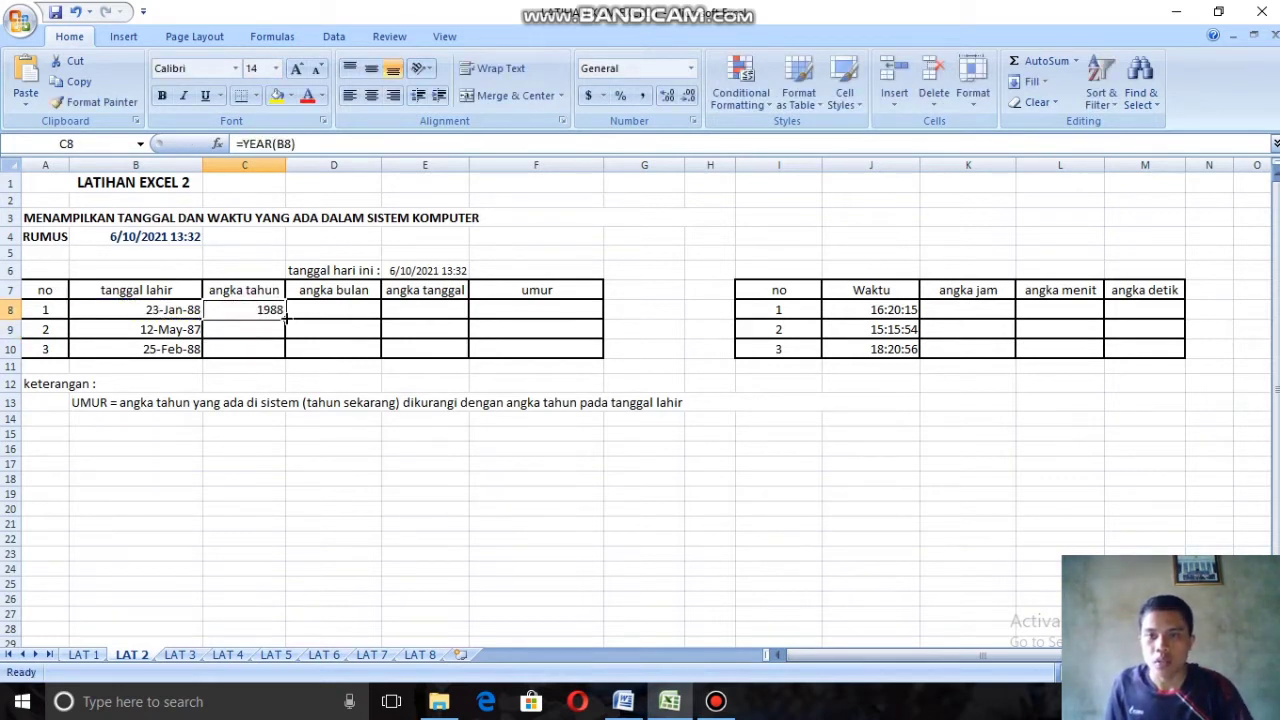
pyautogui.moveTo(285, 316); pyautogui.dragTo(286, 350)
# Step: Enter =MONTH(B8) in cell D8 of the angka bulan column and fill the formula down to D10
pyautogui.click(351, 308)
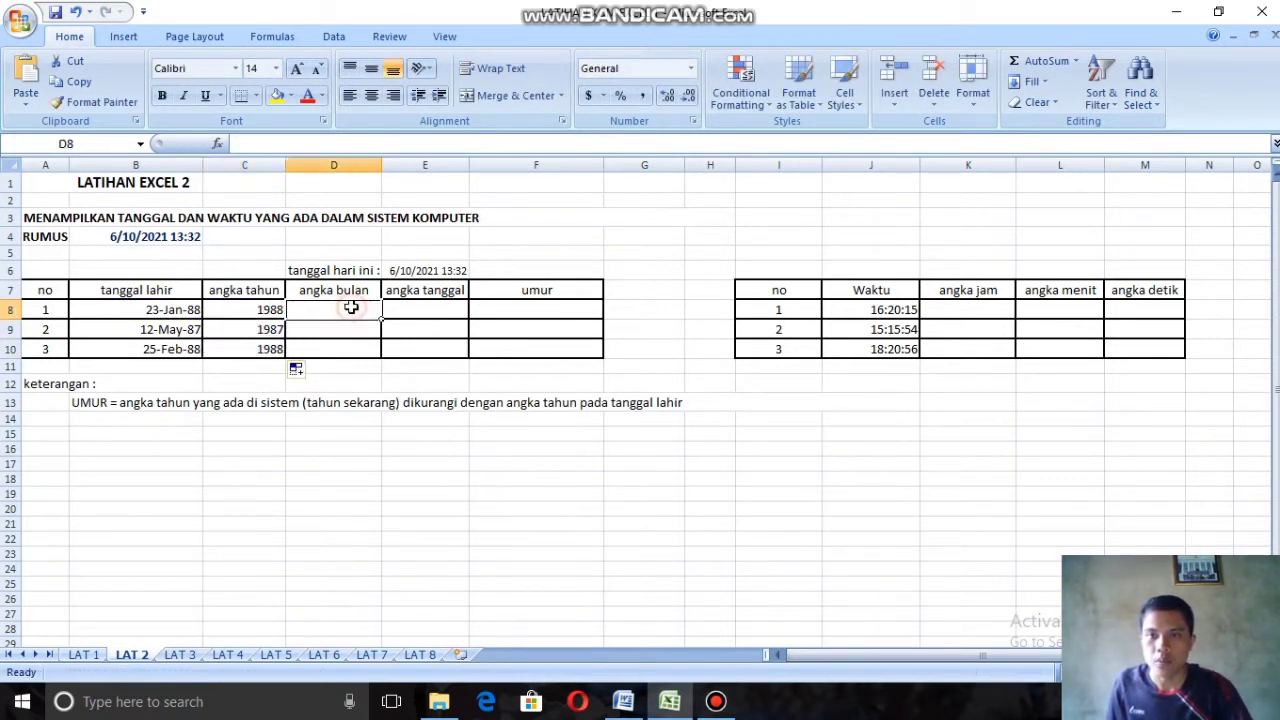
pyautogui.write('=')
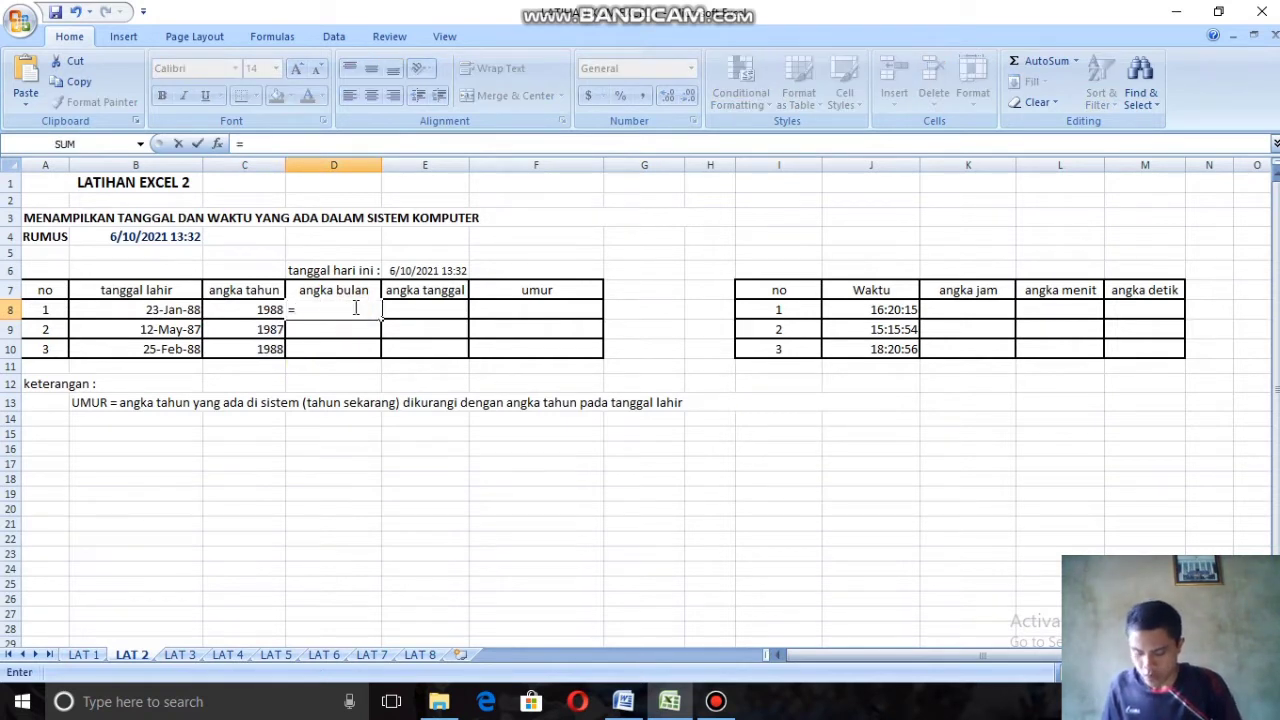
pyautogui.write('mo')
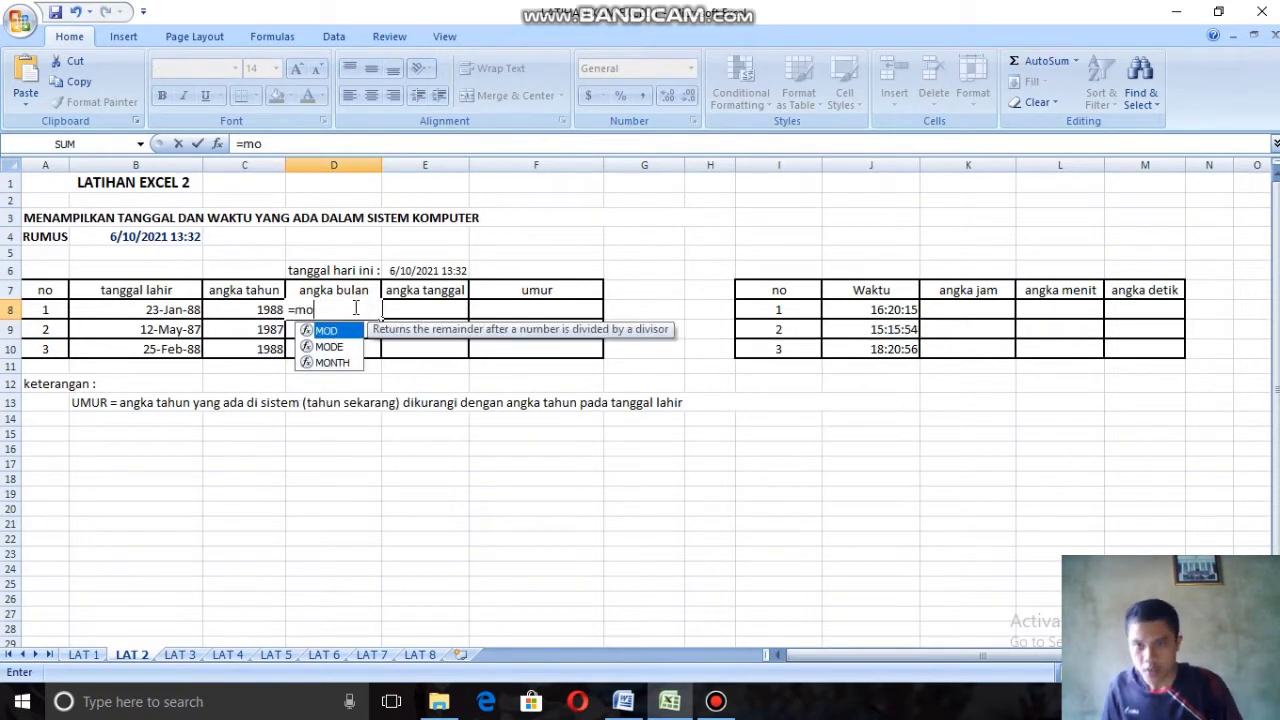
pyautogui.doubleClick(333, 362)
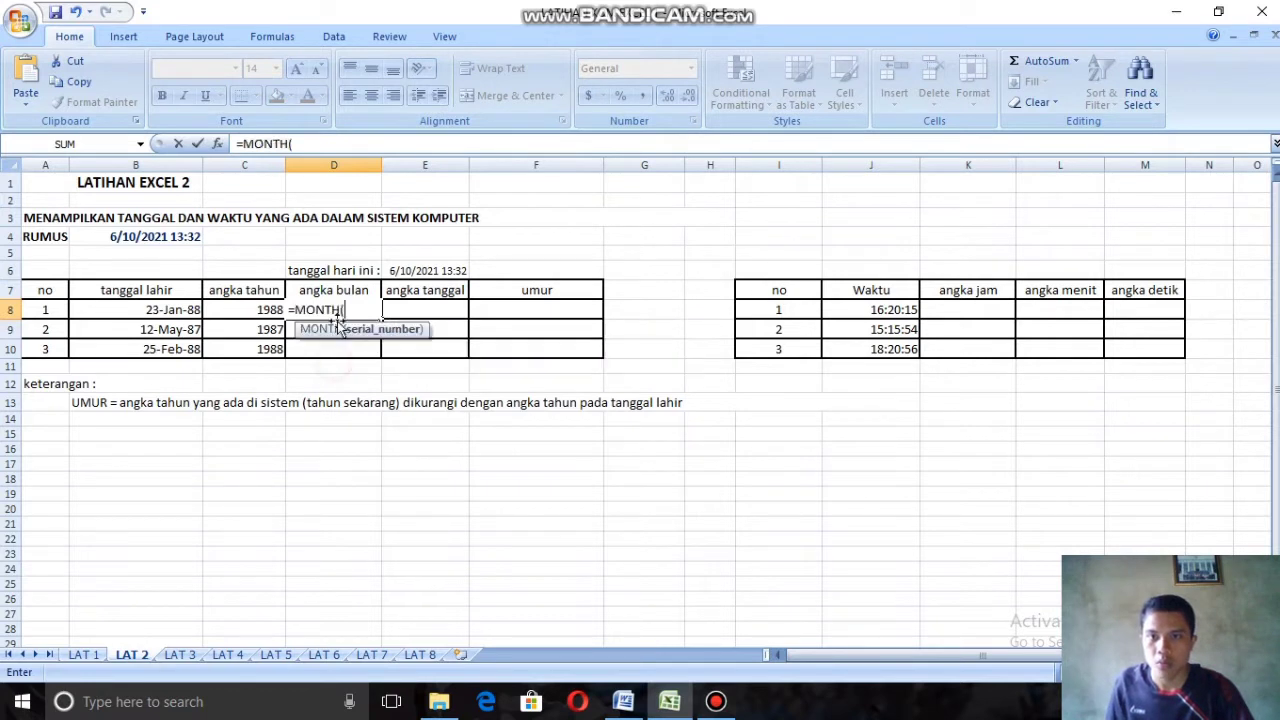
pyautogui.click(175, 309)
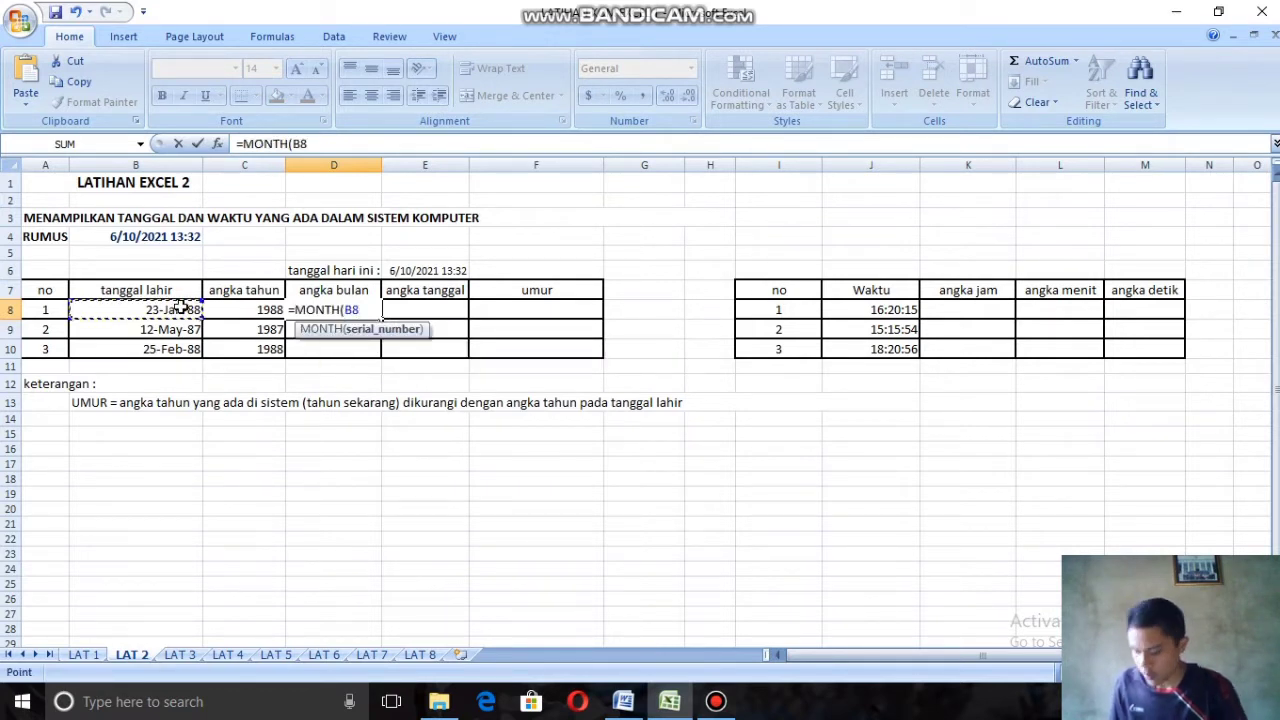
pyautogui.write(')')
pyautogui.press('Return')
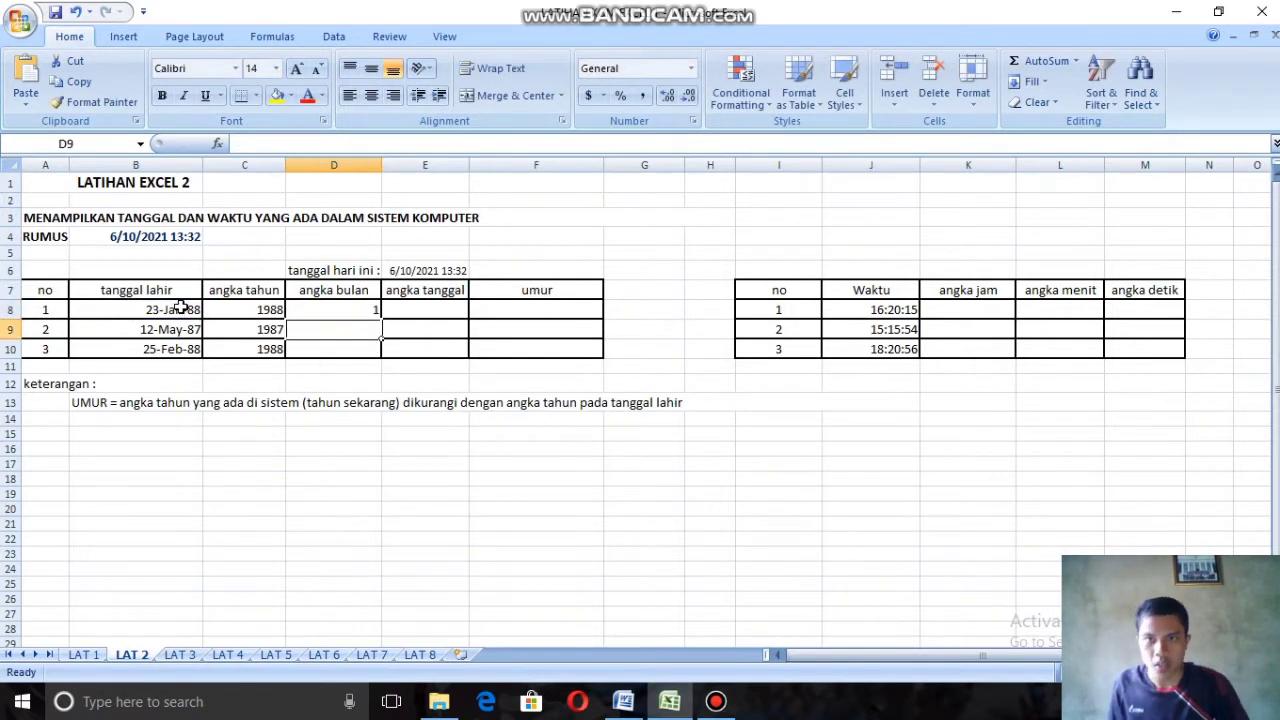
pyautogui.click(368, 308)
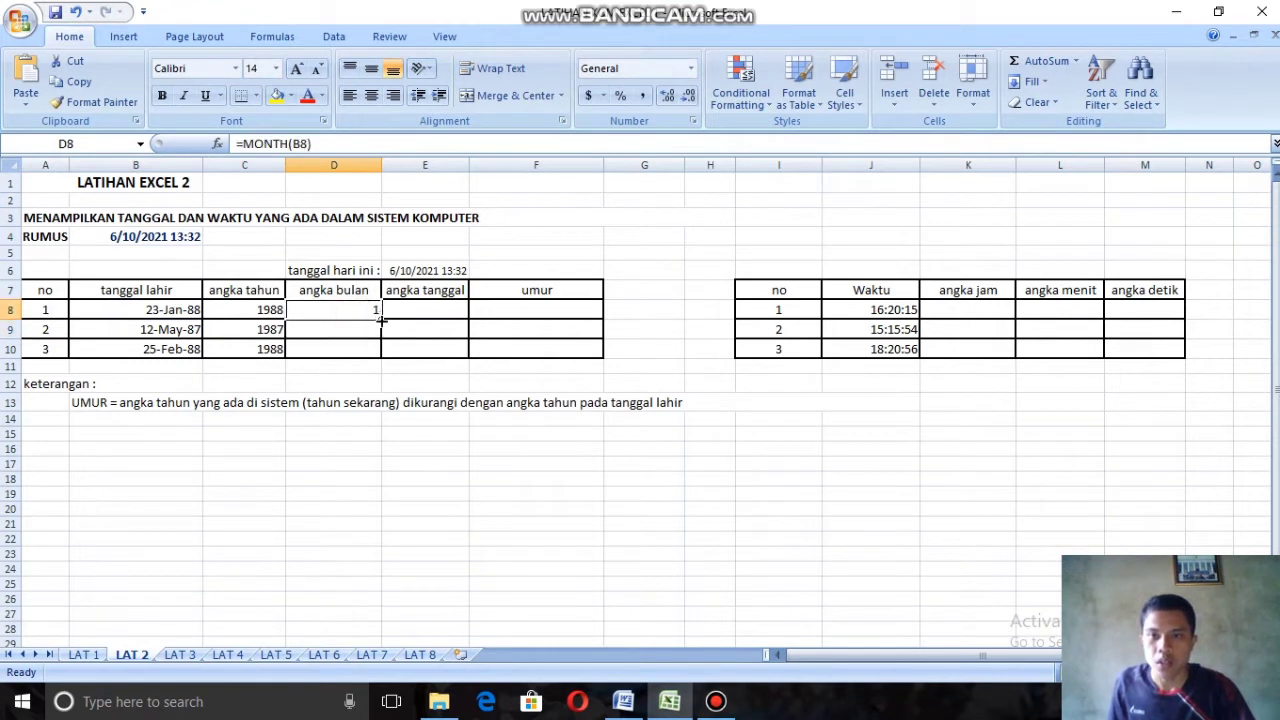
pyautogui.moveTo(381, 319); pyautogui.dragTo(375, 347)
# Step: Enter =DAY(B8) in cell E8 of the angka tanggal column and fill the formula down to E10
pyautogui.click(413, 308)
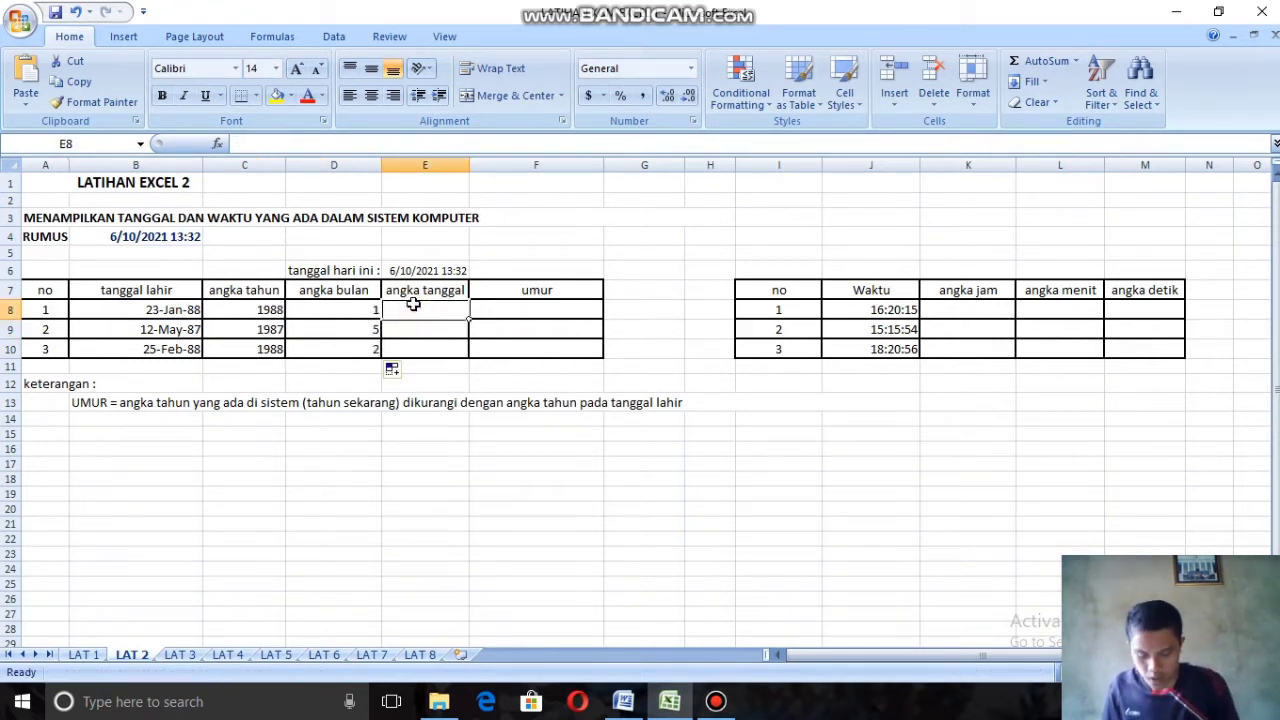
pyautogui.write('=day')
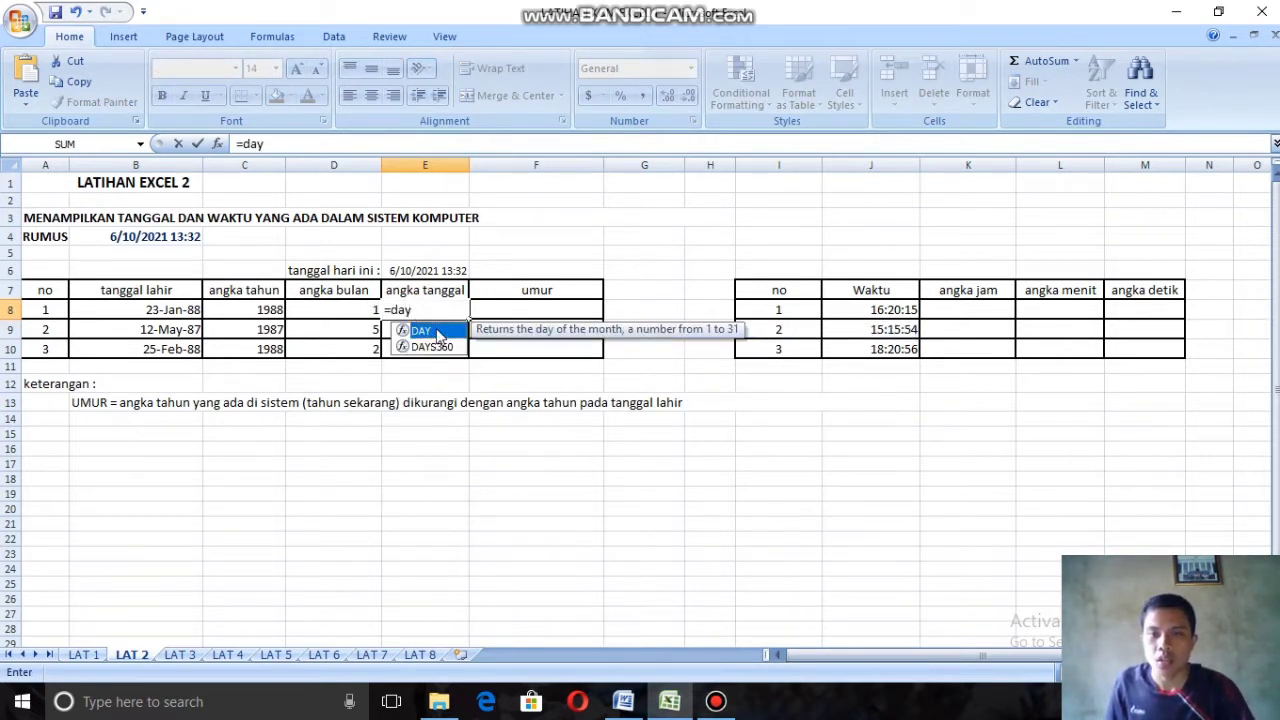
pyautogui.doubleClick(437, 334)
pyautogui.click(180, 311)
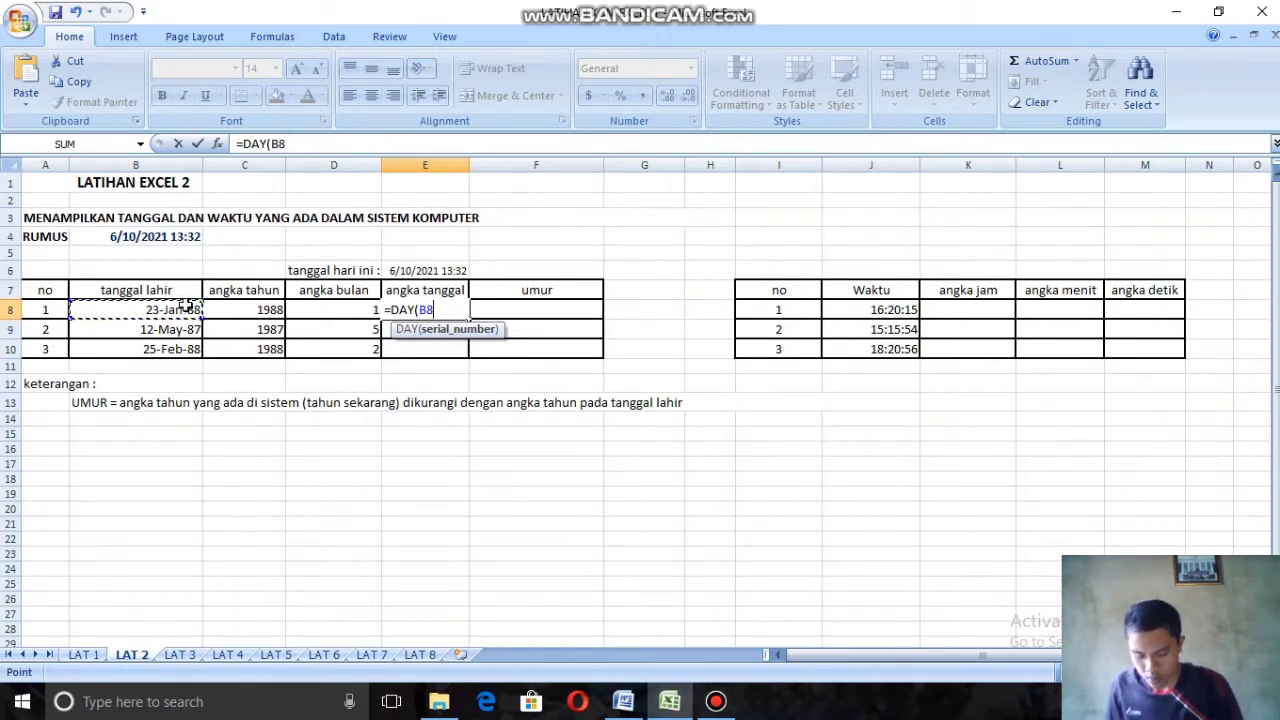
pyautogui.write(')')
pyautogui.press('Return')
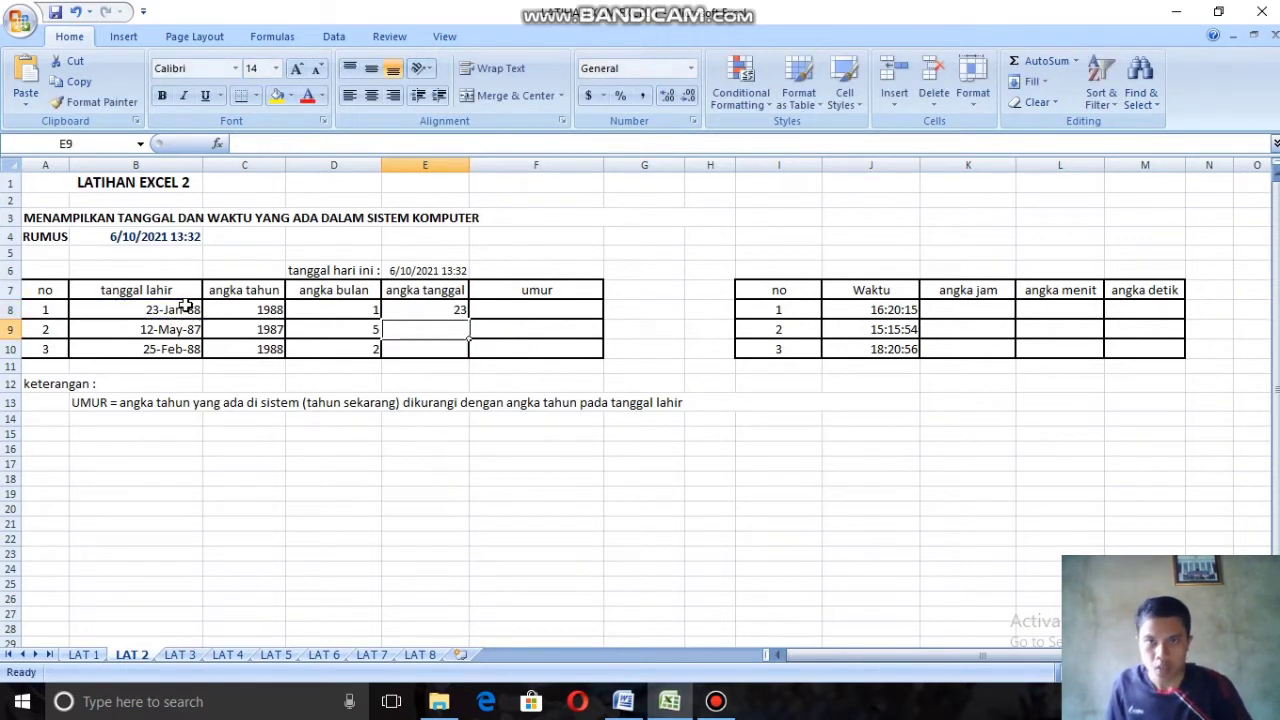
pyautogui.click(440, 311)
pyautogui.moveTo(467, 319); pyautogui.dragTo(468, 358)
# Step: Enter the age formula =INT((TODAY()-B8)/365) in cell F8 of the umur column
pyautogui.click(571, 309)
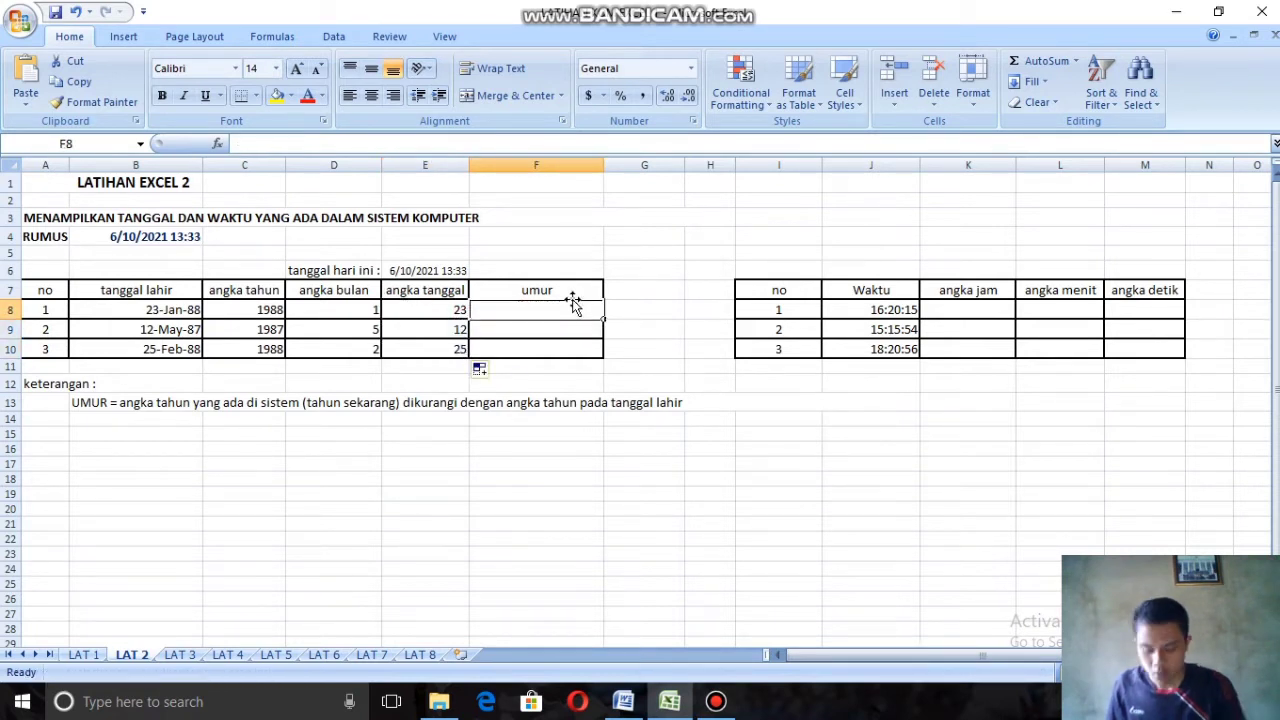
pyautogui.write('=int')
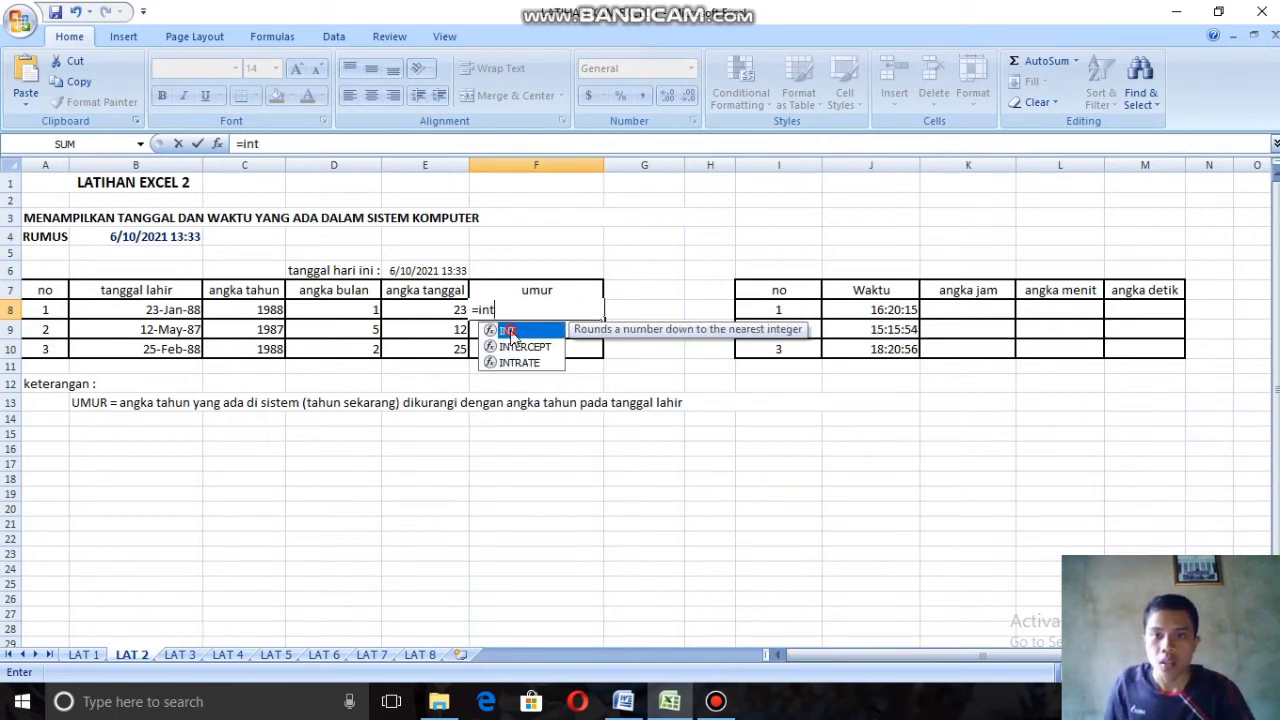
pyautogui.doubleClick(508, 333)
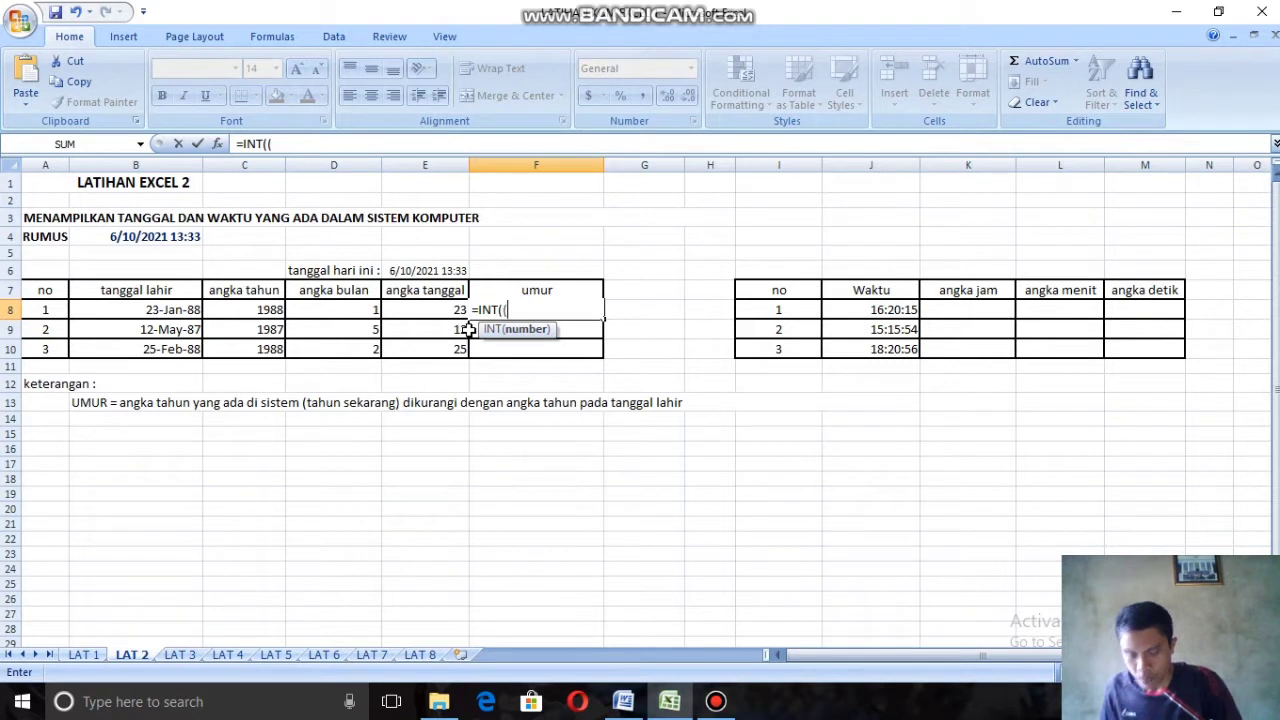
pyautogui.write('(')
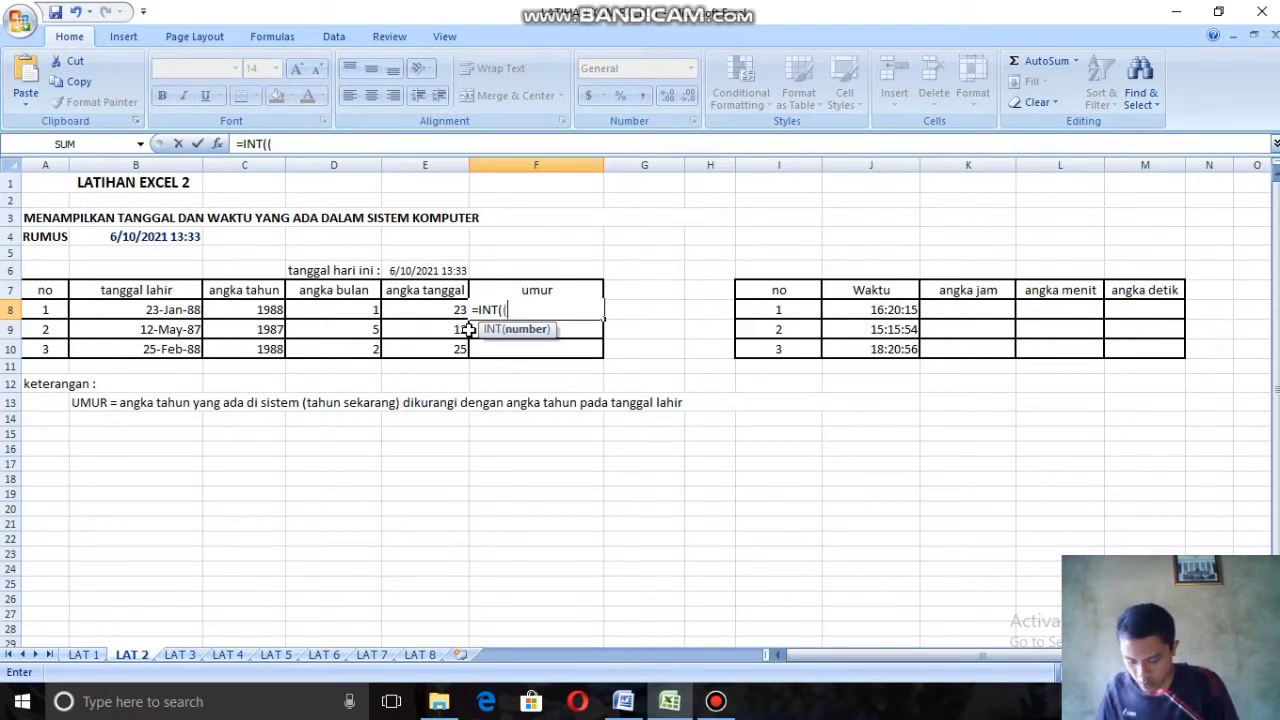
pyautogui.write('today')
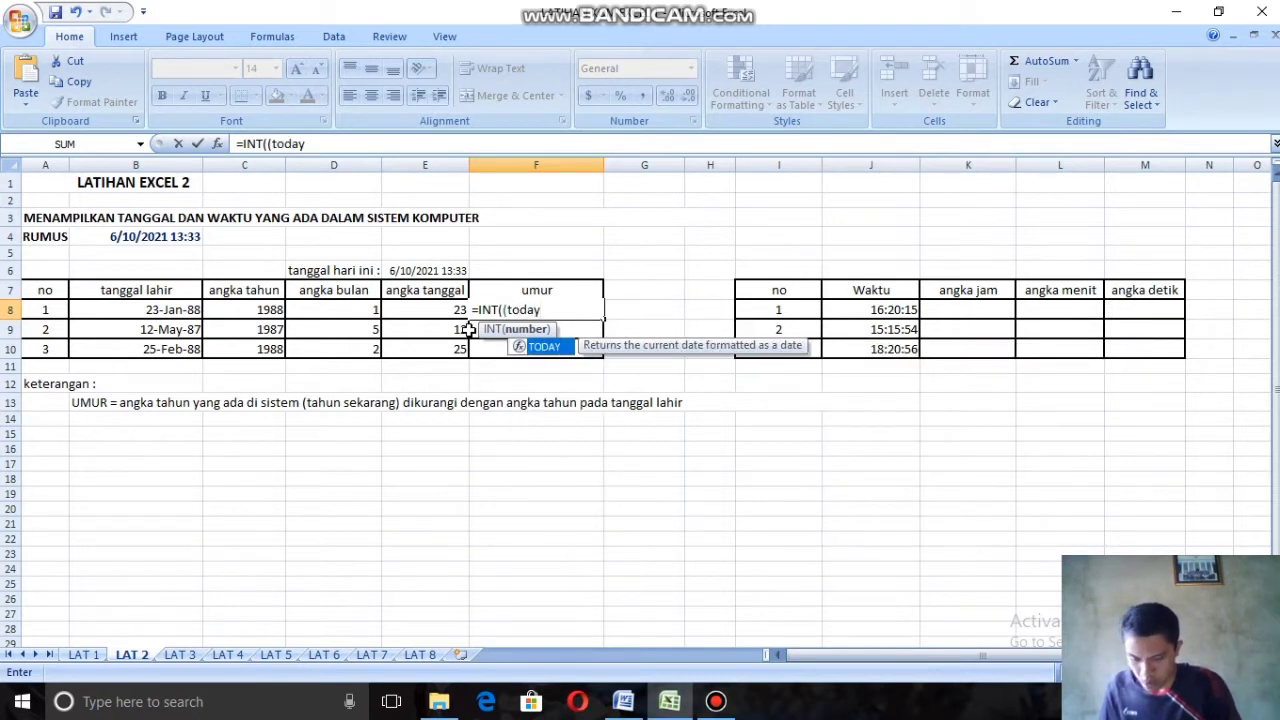
pyautogui.write('()-')
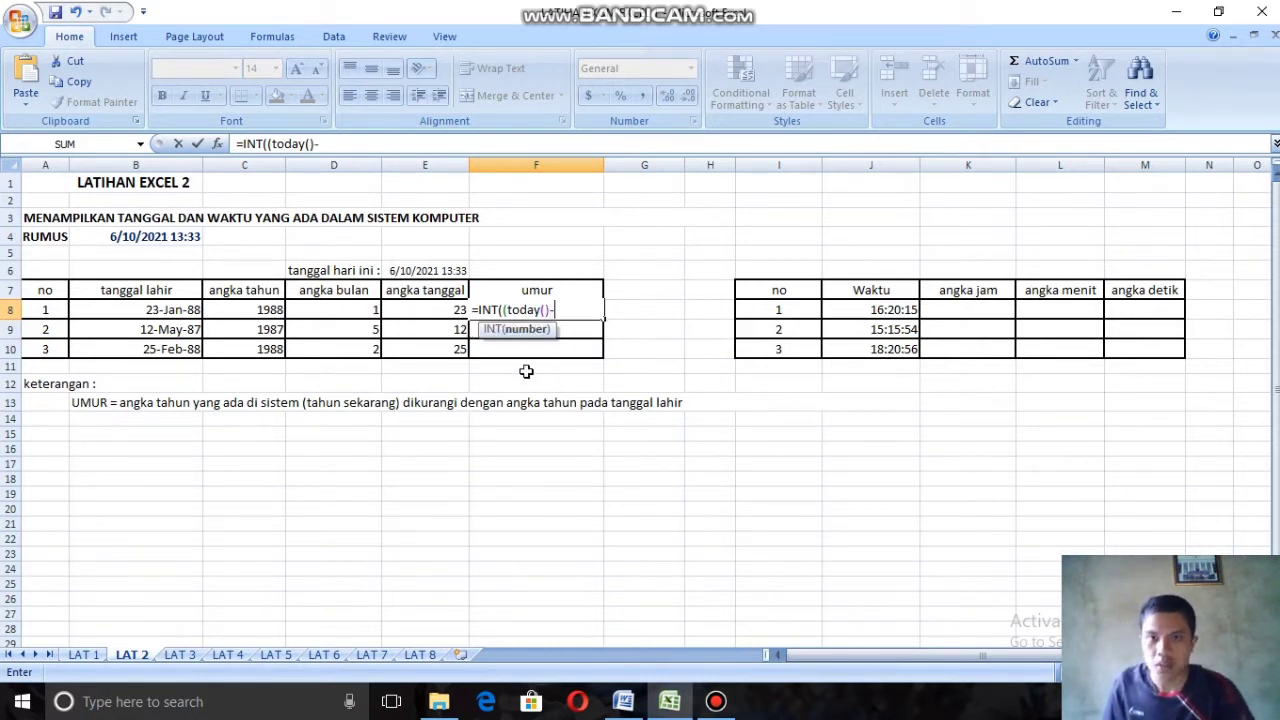
pyautogui.click(183, 309)
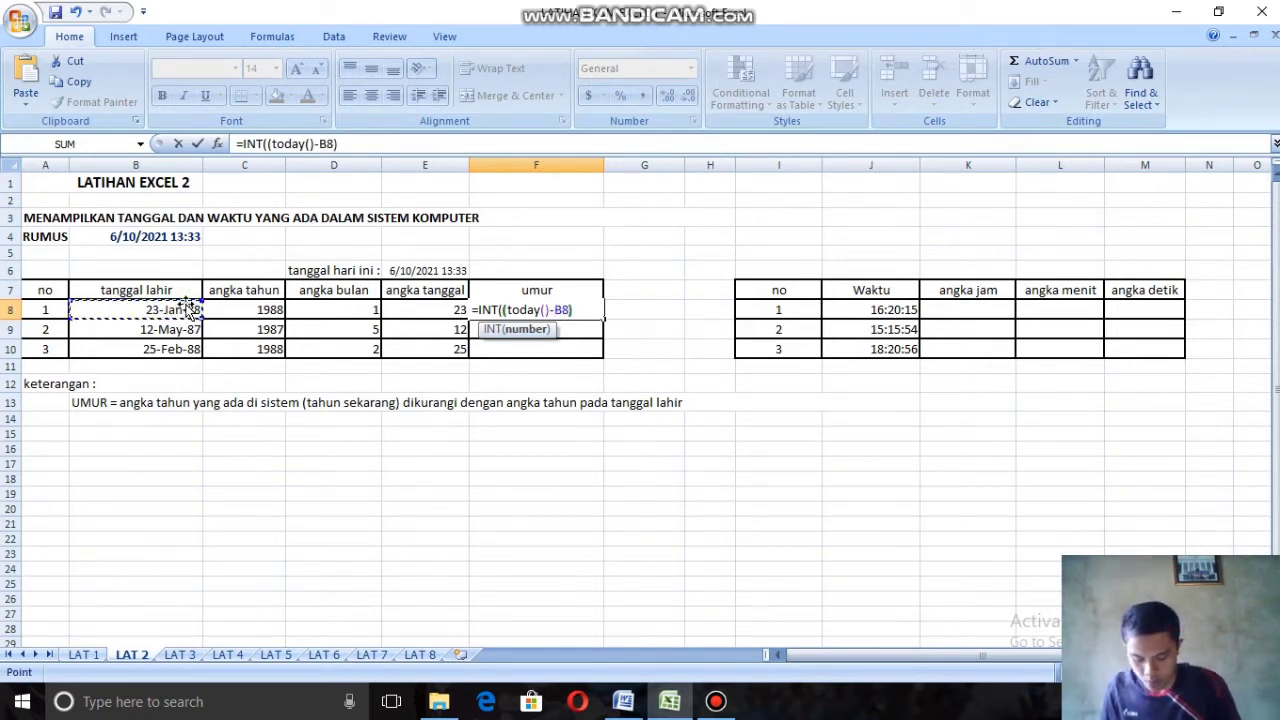
pyautogui.write(')')
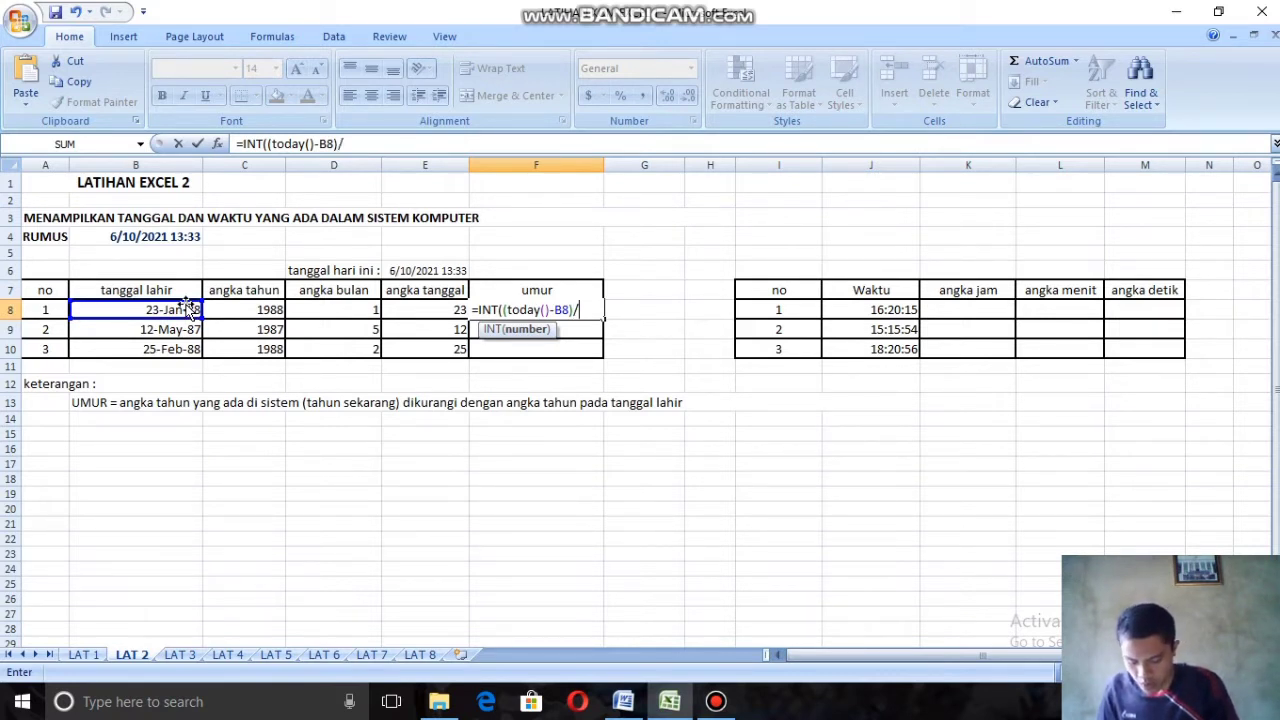
pyautogui.write('/3')
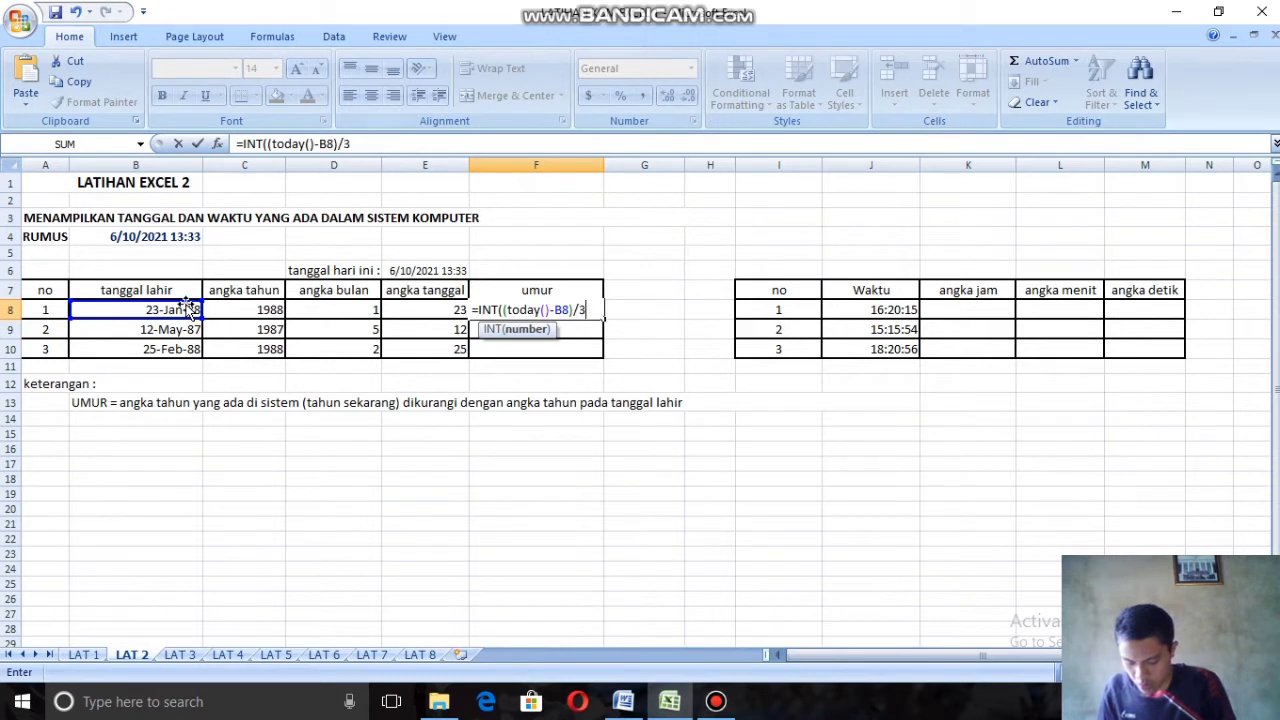
pyautogui.write('65')
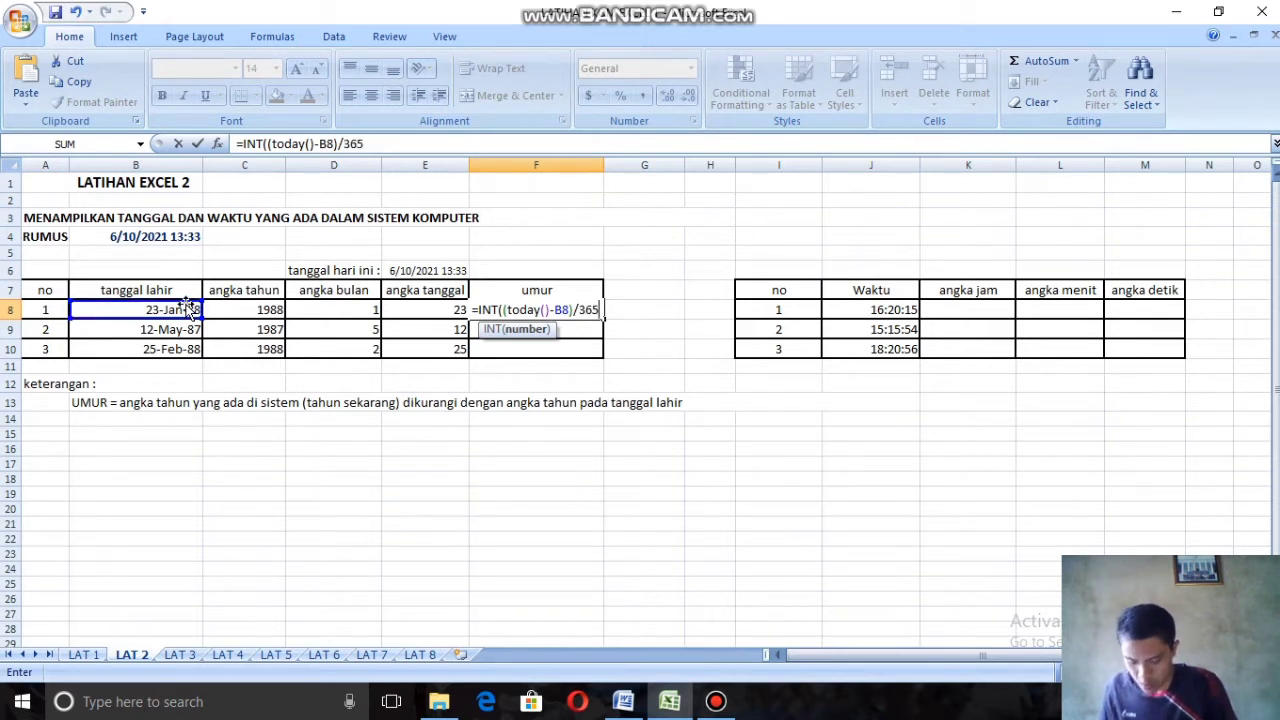
pyautogui.write(')')
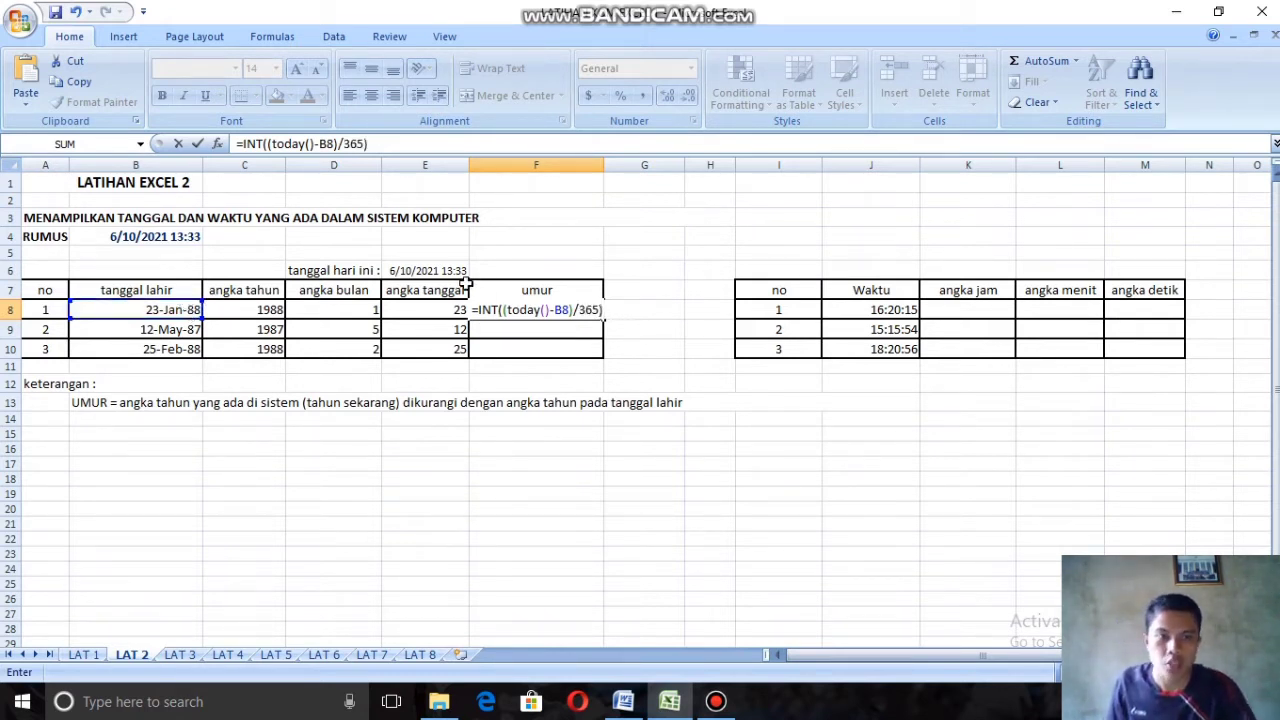
pyautogui.click(571, 332)
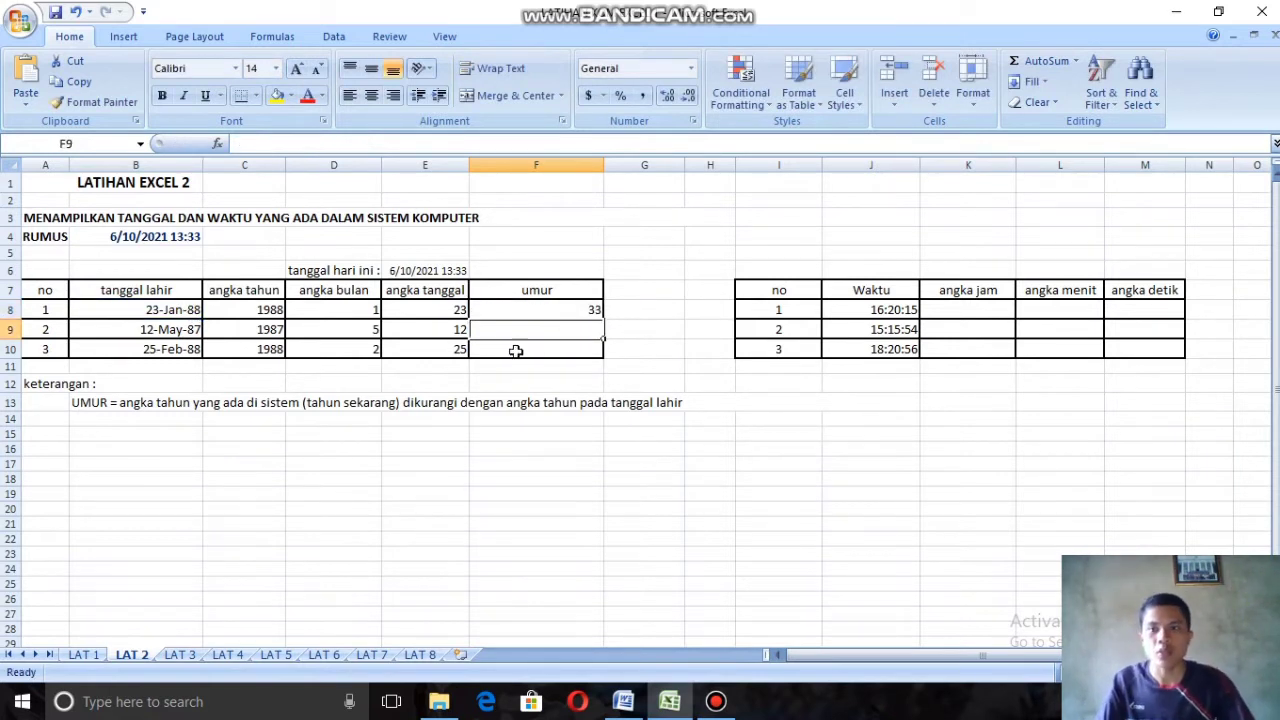
# Step: Fill the umur formula from F8 down to F10 and deselect the range
pyautogui.click(592, 310)
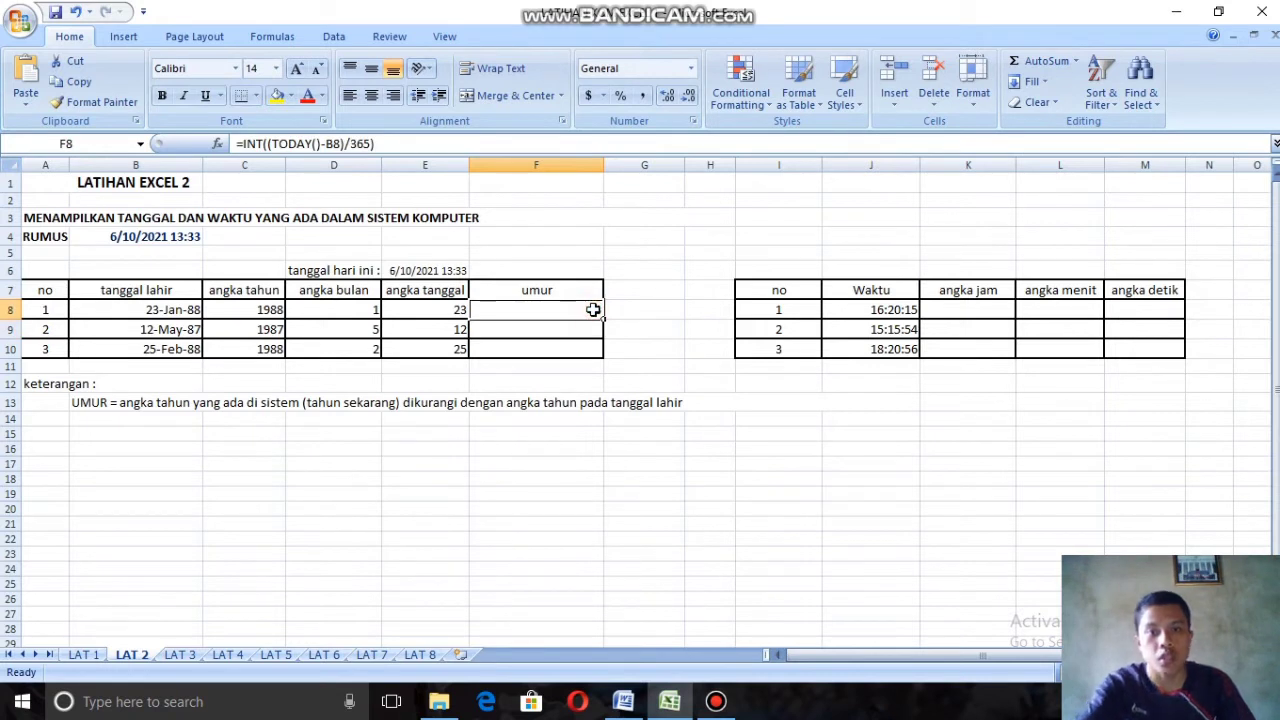
pyautogui.moveTo(603, 316); pyautogui.dragTo(604, 353)
pyautogui.click(670, 333)
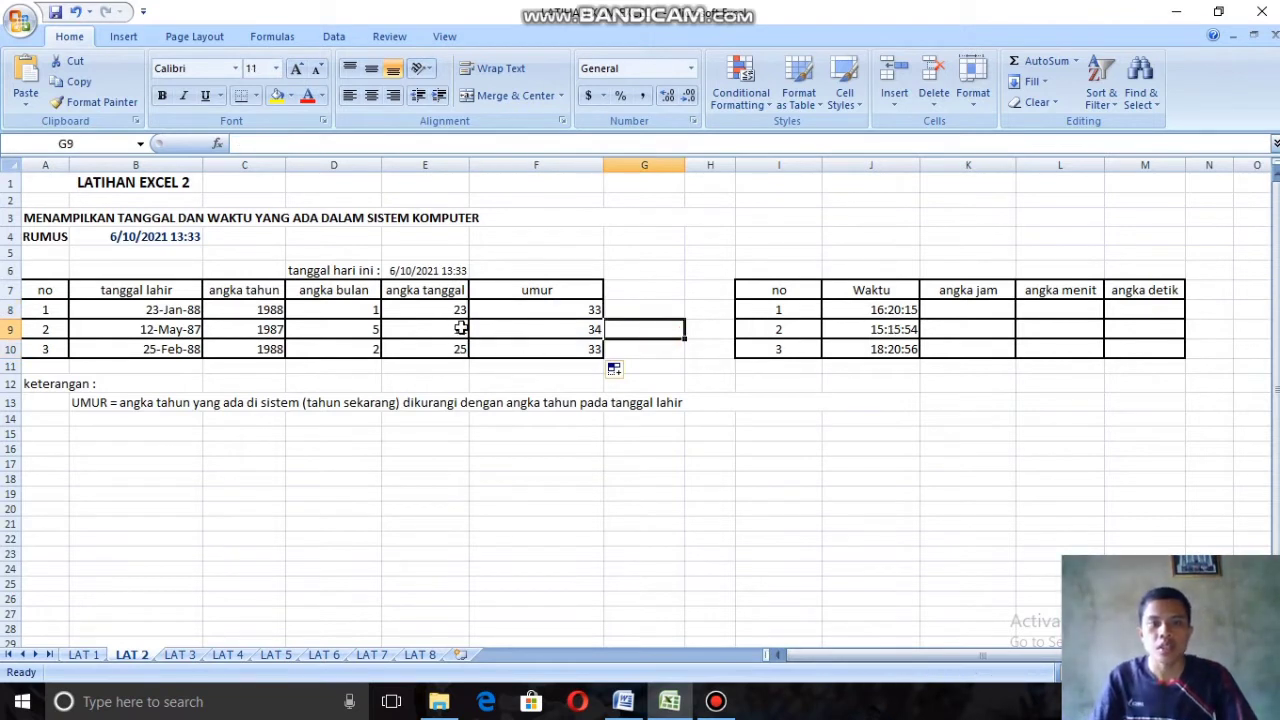
# Step: Enter =HOUR(J8) in cell K8 of the angka jam column and fill the formula down to K10
pyautogui.click(957, 310)
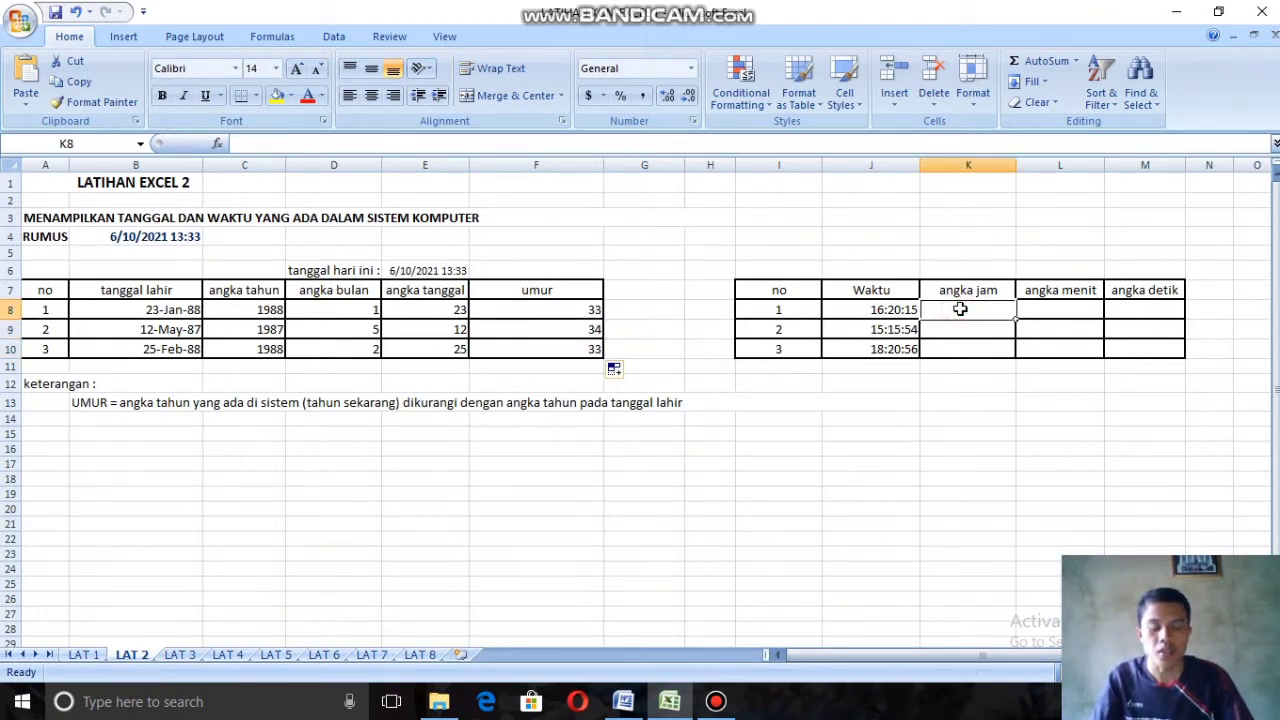
pyautogui.write('=')
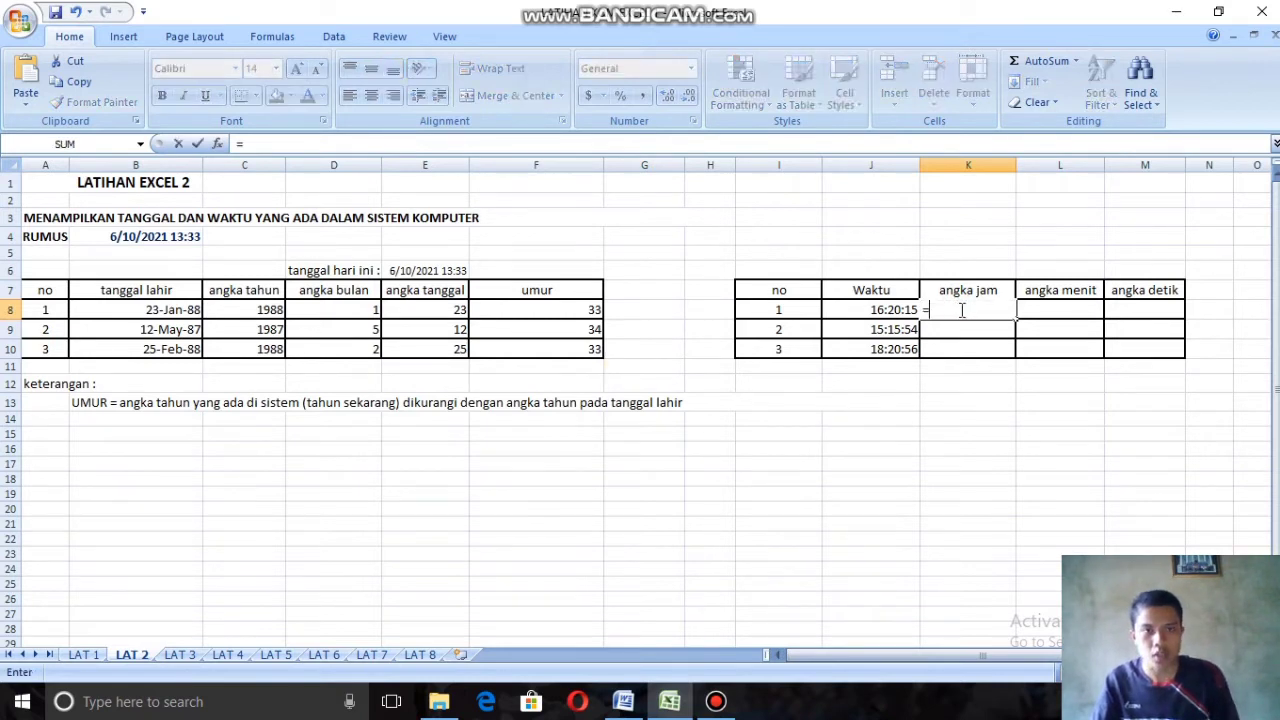
pyautogui.write('h')
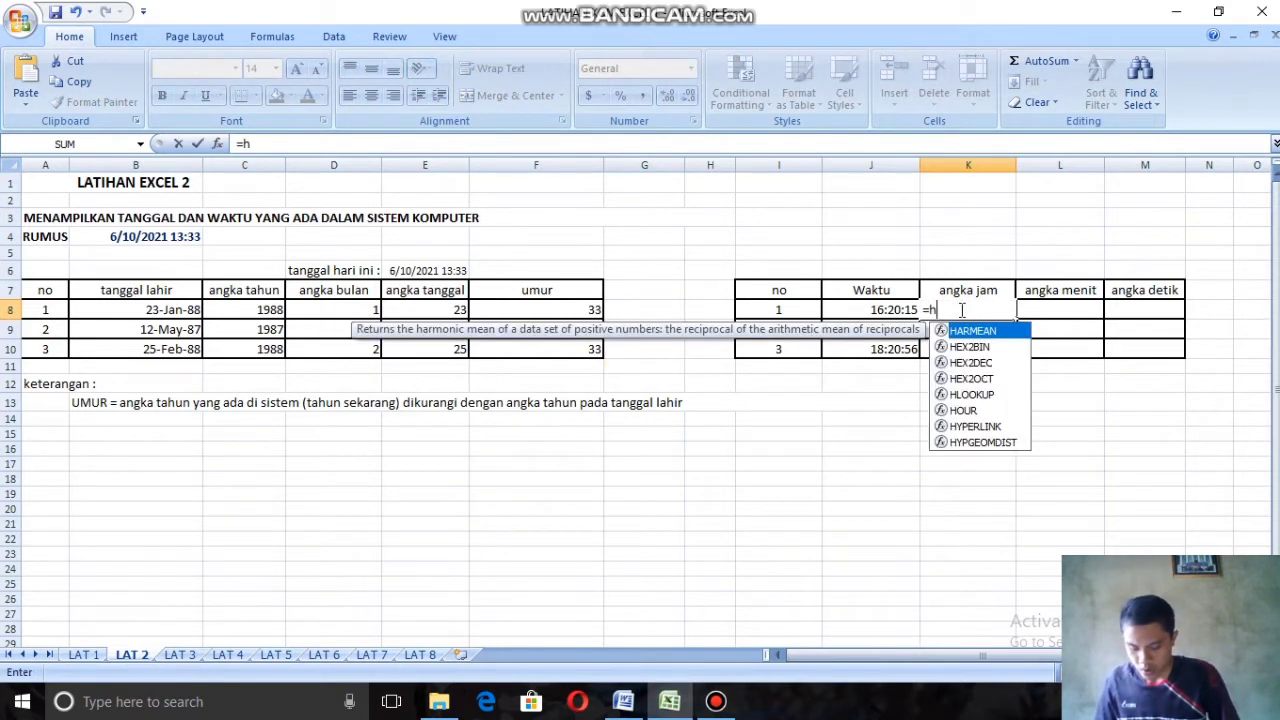
pyautogui.write('o')
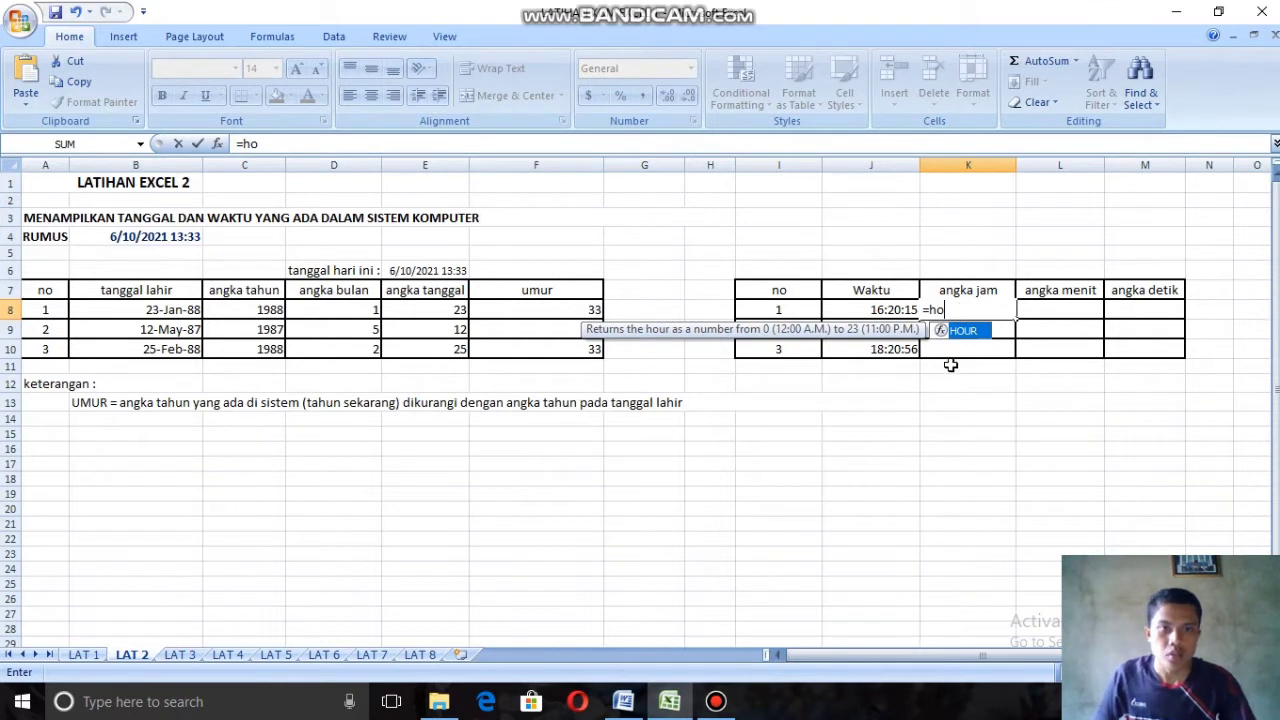
pyautogui.doubleClick(970, 331)
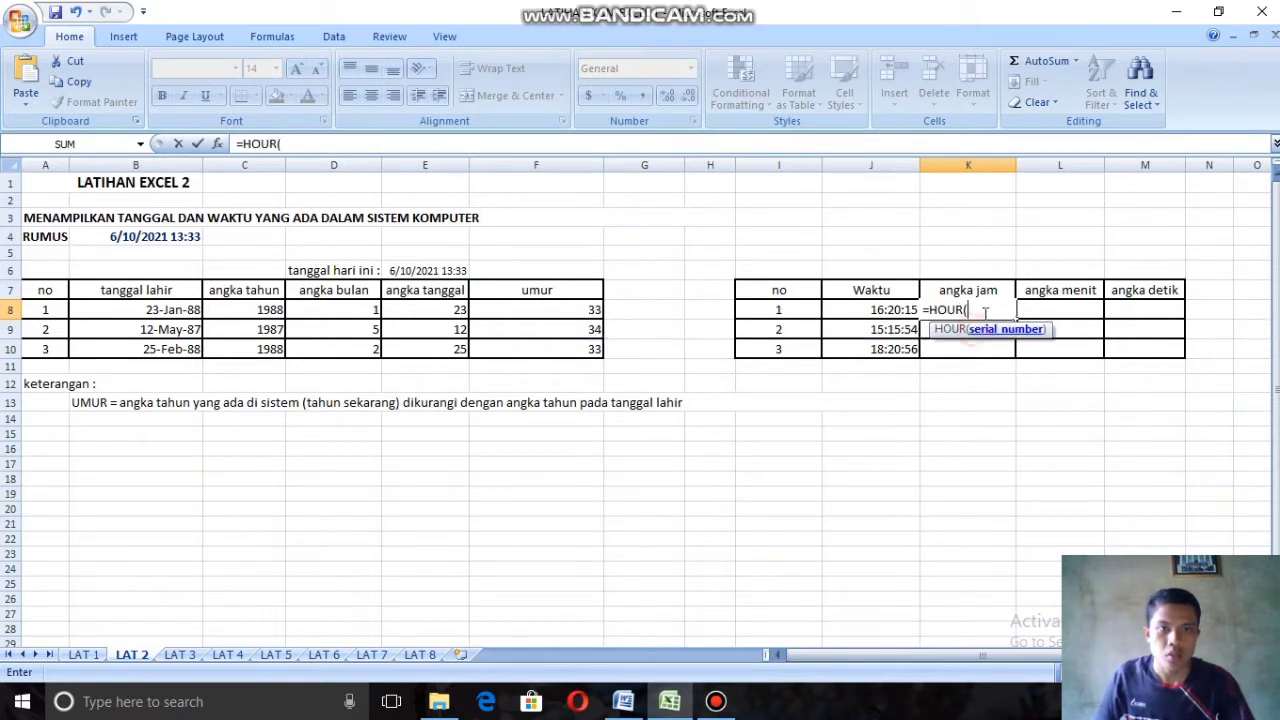
pyautogui.click(888, 311)
pyautogui.write(')')
pyautogui.press('Return')
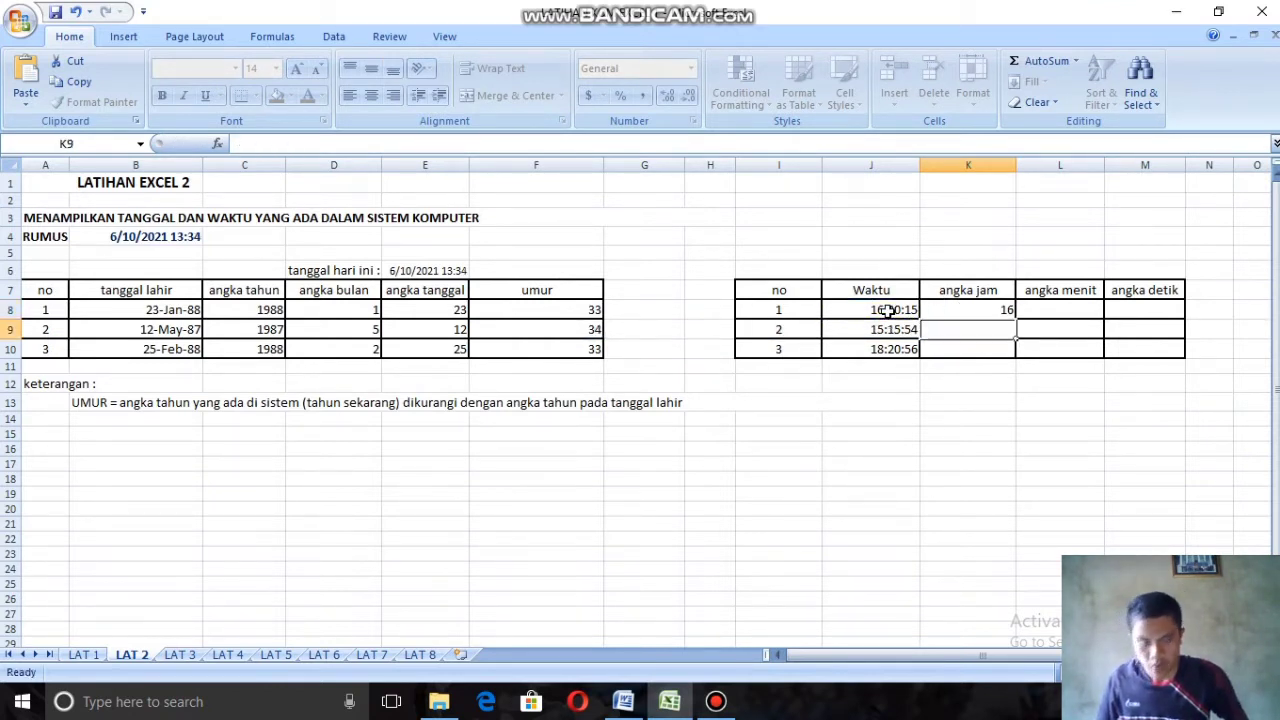
pyautogui.click(982, 305)
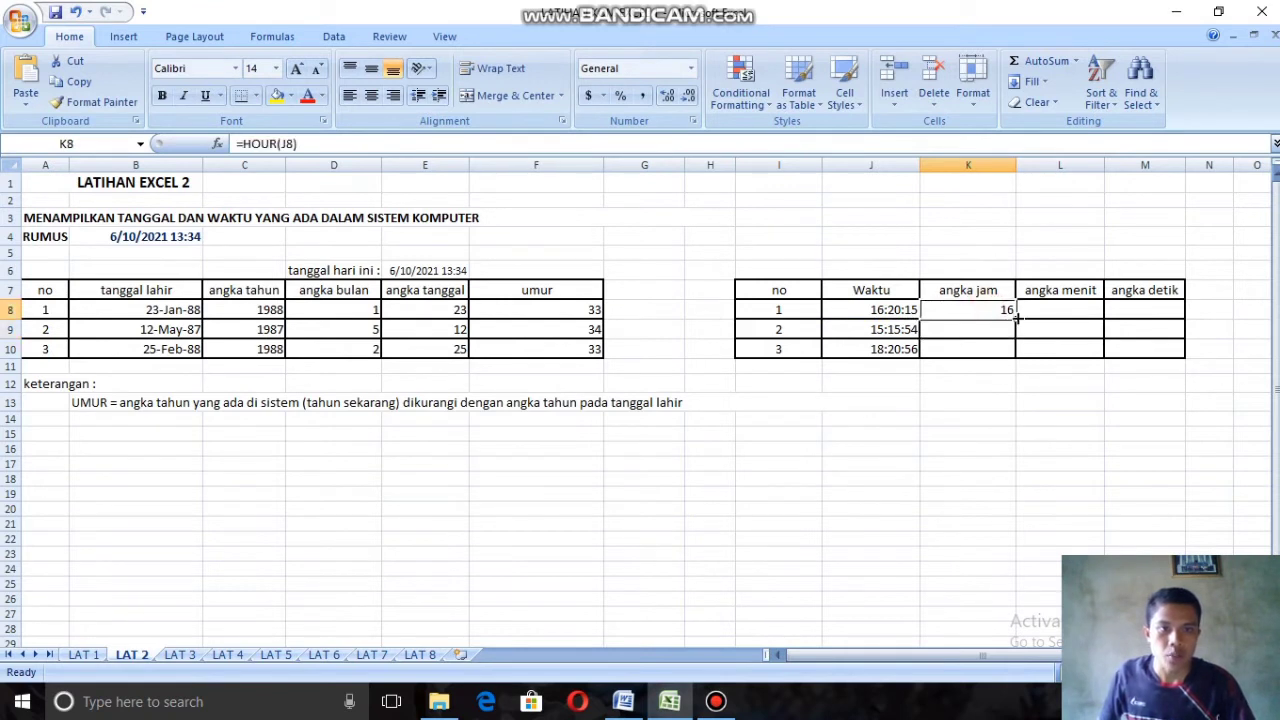
pyautogui.moveTo(1016, 318); pyautogui.dragTo(1015, 354)
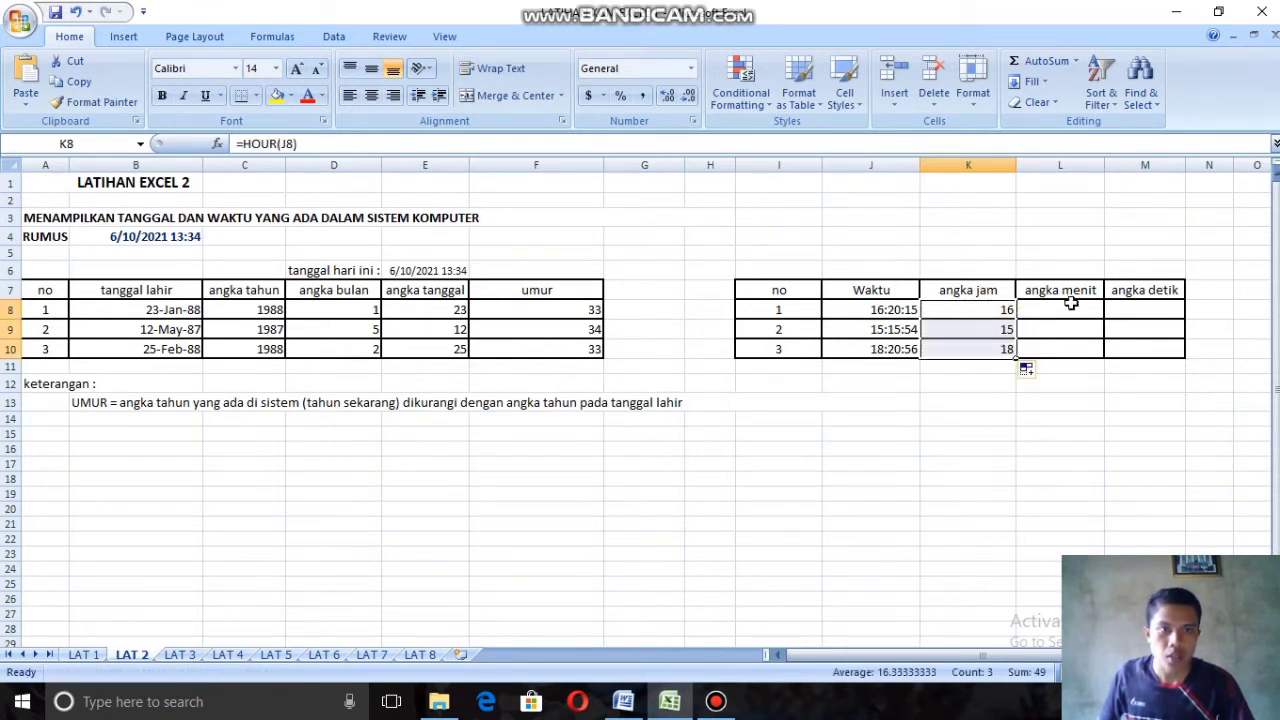
# Step: Enter =MINUTE(J8) in cell L8 of the angka menit column and fill the formula down to L10
pyautogui.click(1071, 306)
pyautogui.write('=')
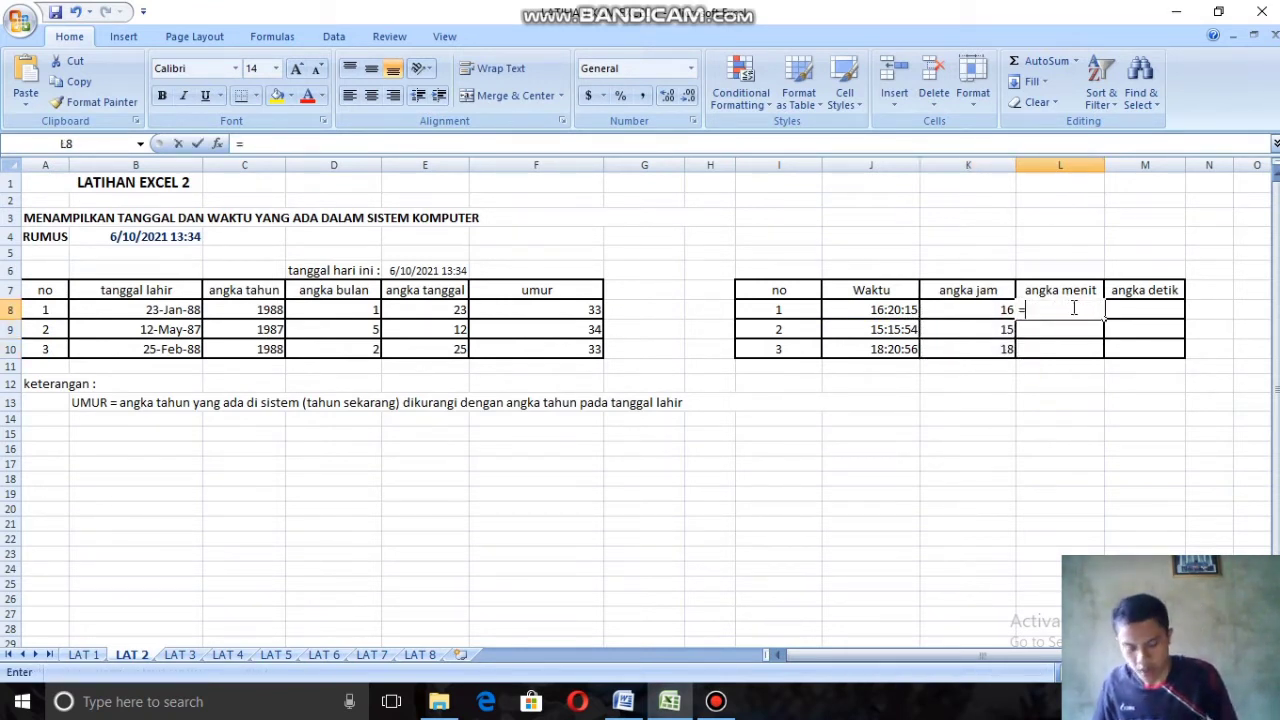
pyautogui.write('m')
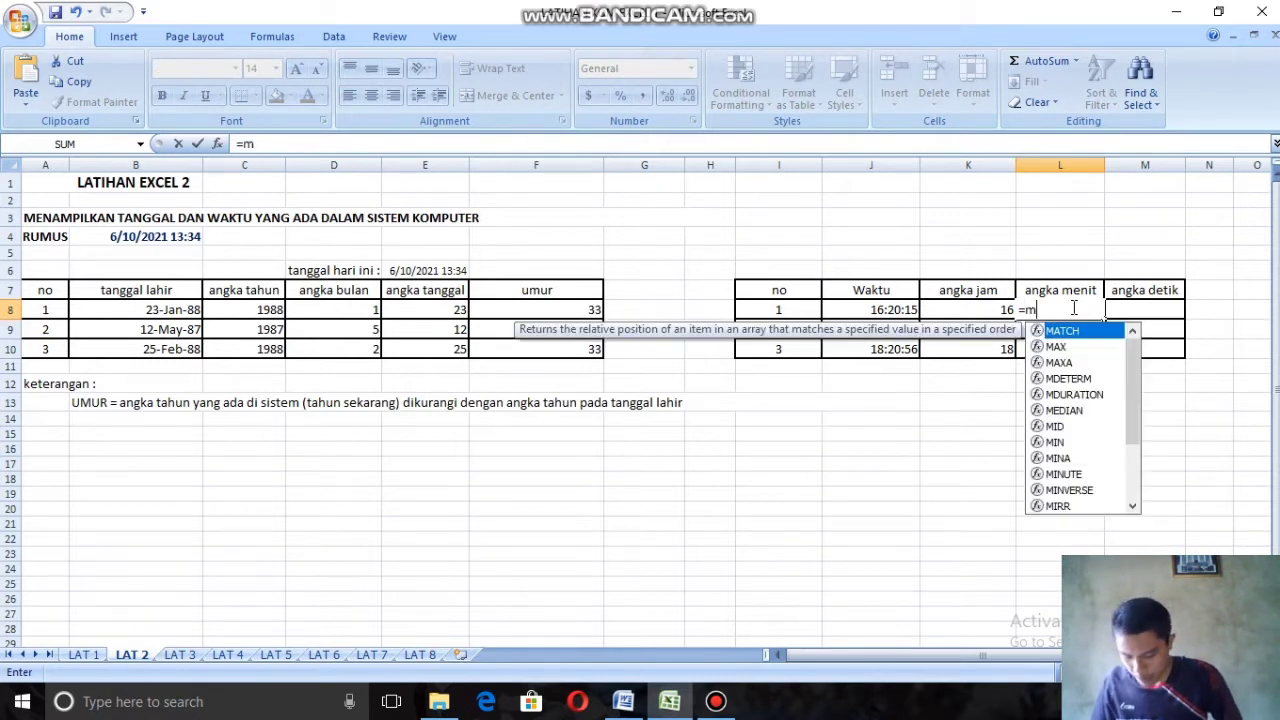
pyautogui.write('i')
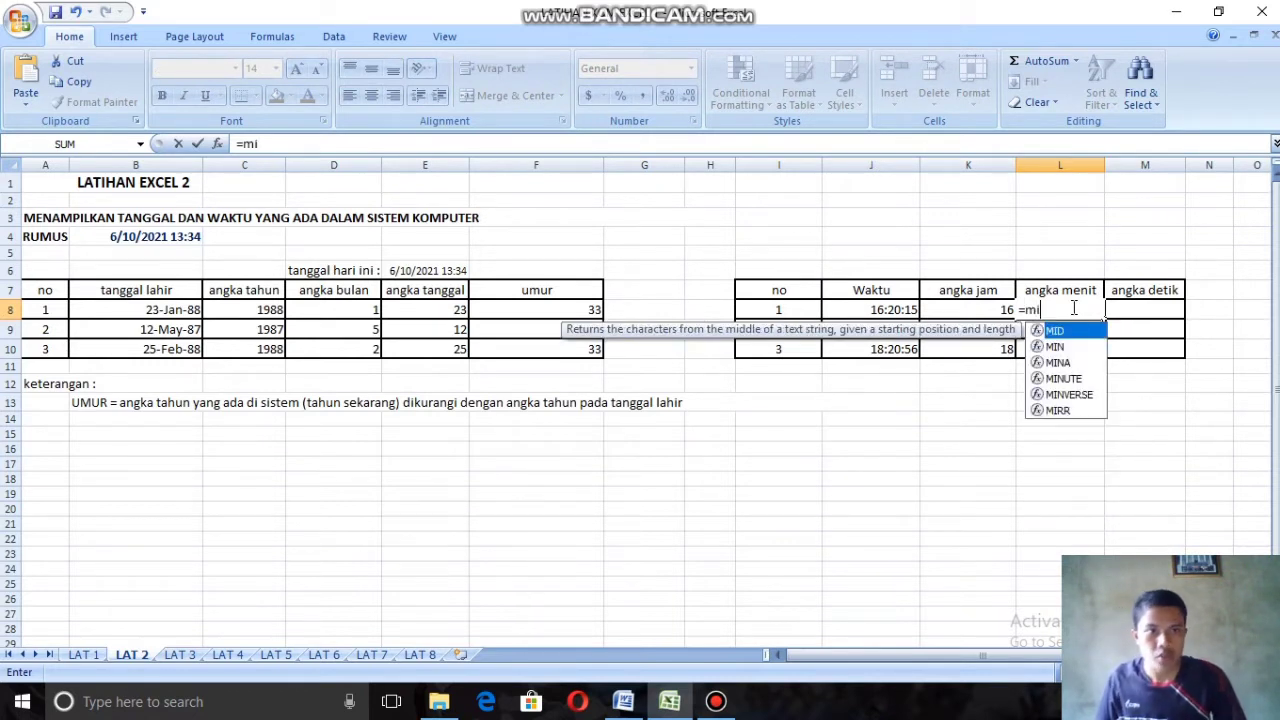
pyautogui.doubleClick(1065, 379)
pyautogui.click(873, 311)
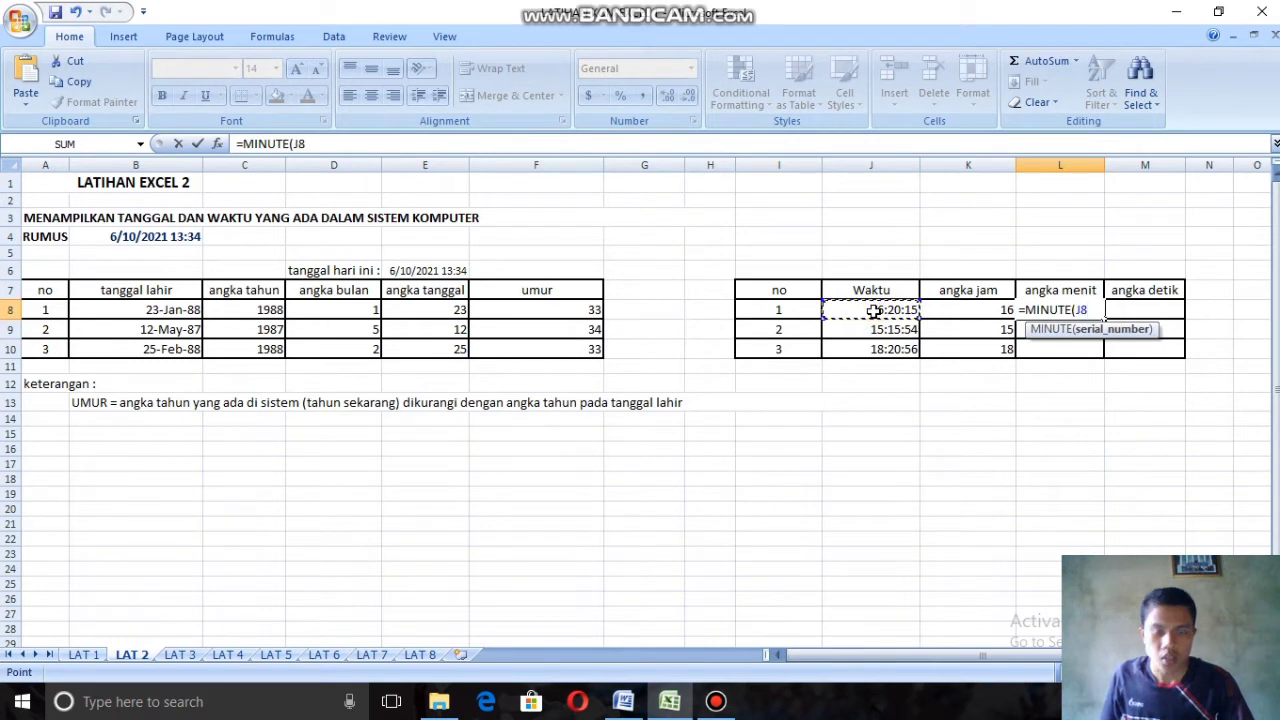
pyautogui.write(')')
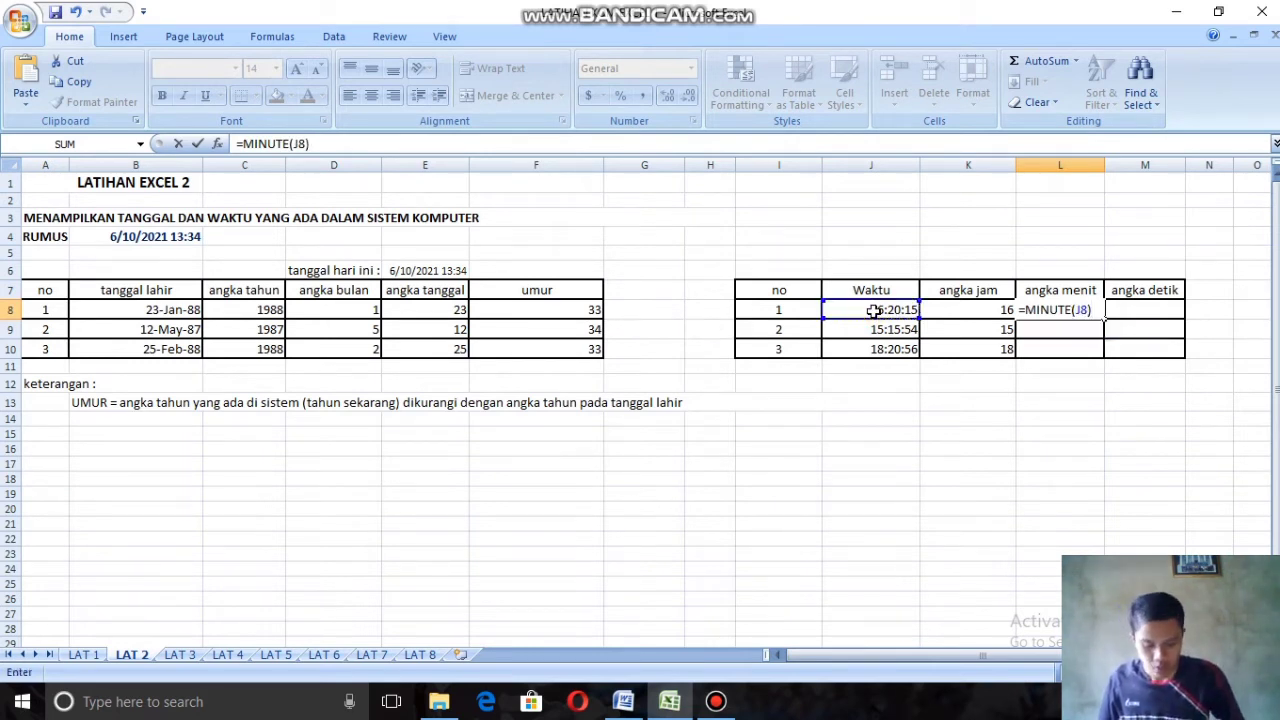
pyautogui.press('Return')
pyautogui.click(1048, 311)
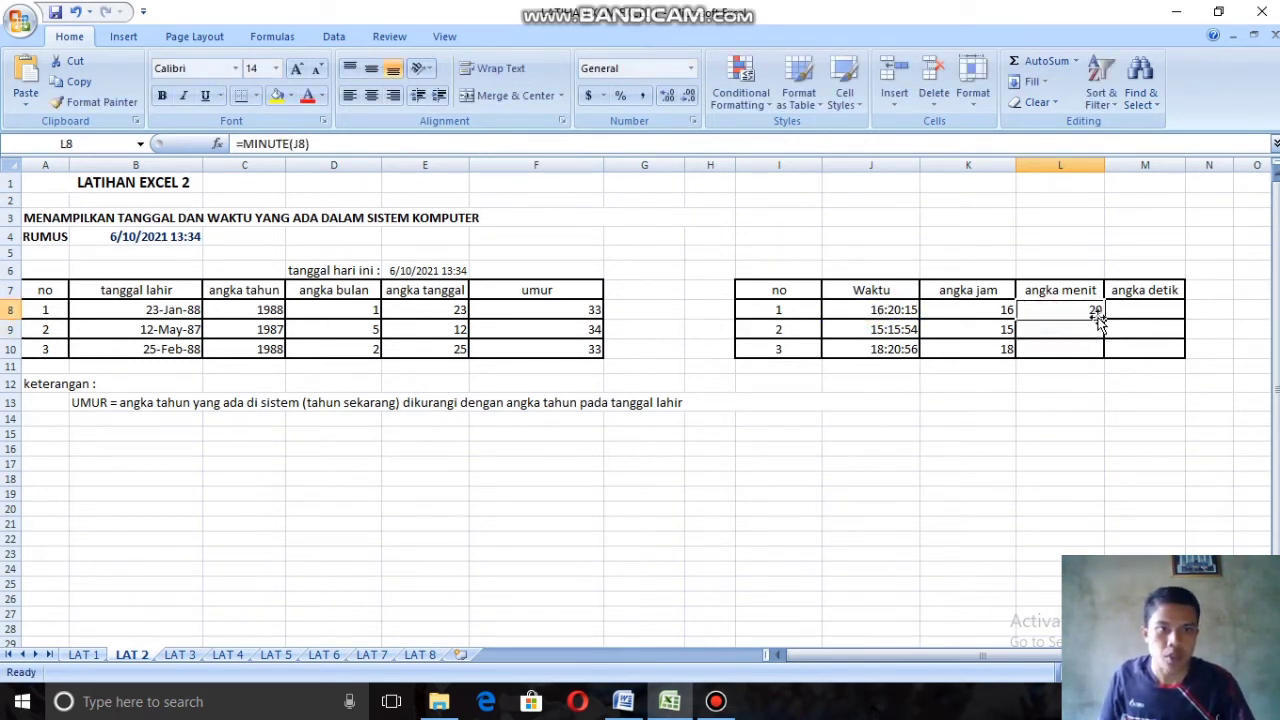
pyautogui.moveTo(1102, 318); pyautogui.dragTo(1104, 360)
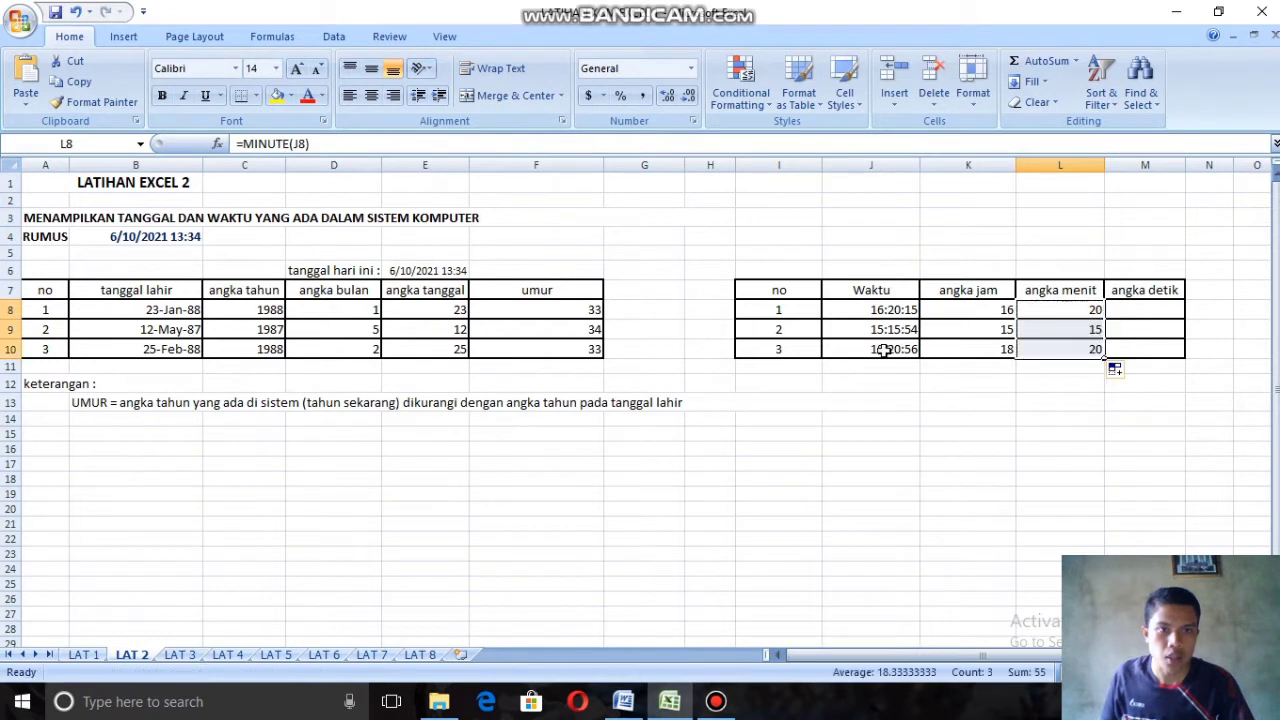
# Step: Enter =SECOND(J8) in cell M8 of the angka detik column and fill the formula down to M10
pyautogui.click(1146, 310)
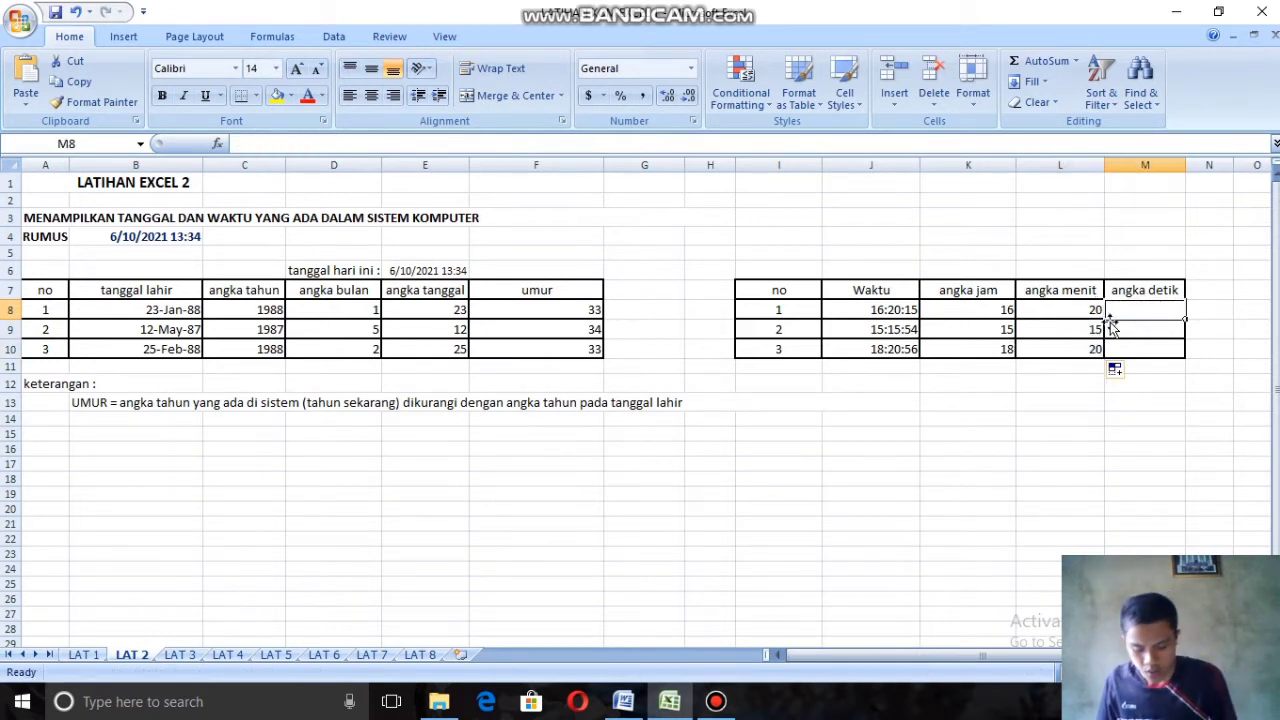
pyautogui.write('=se')
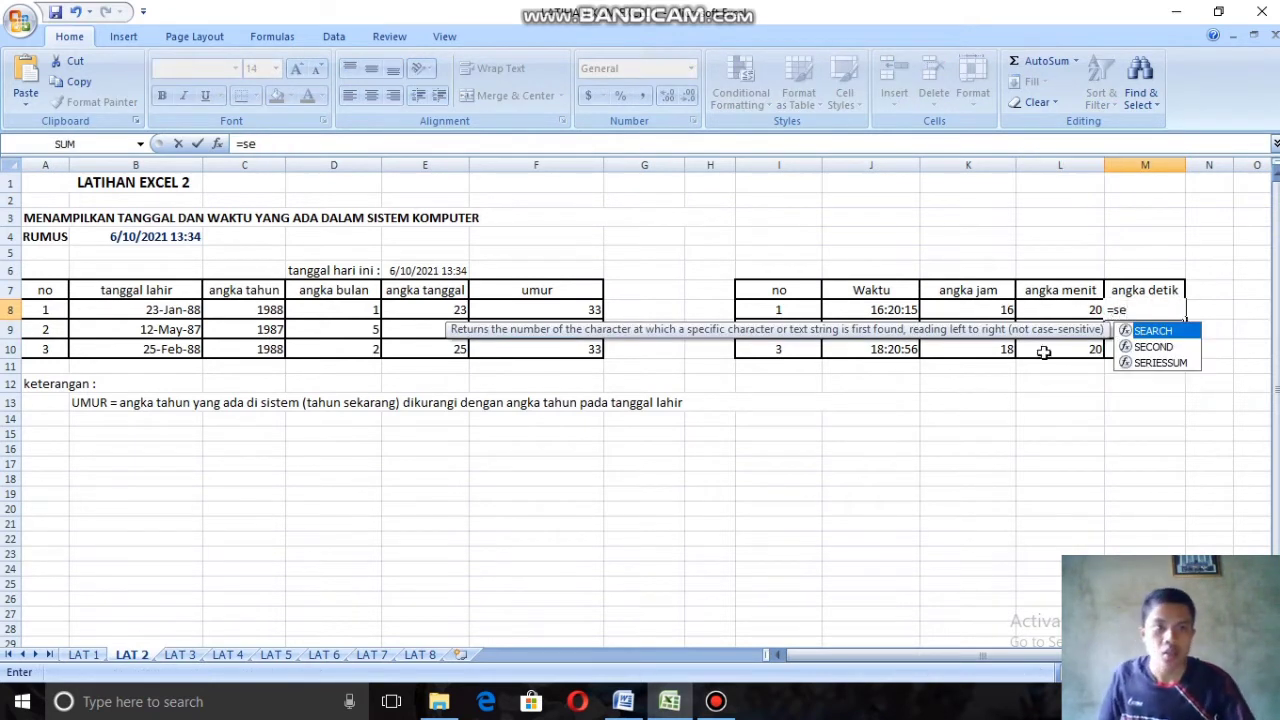
pyautogui.doubleClick(1160, 346)
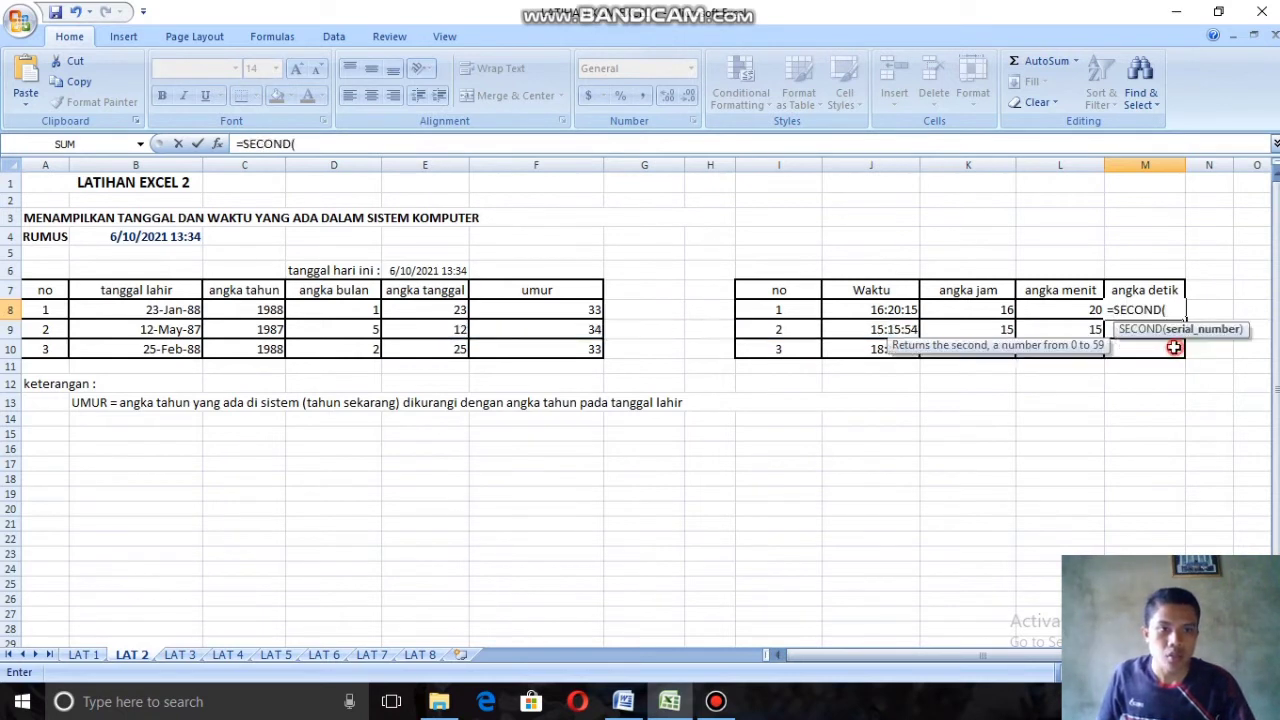
pyautogui.click(905, 311)
pyautogui.write(')')
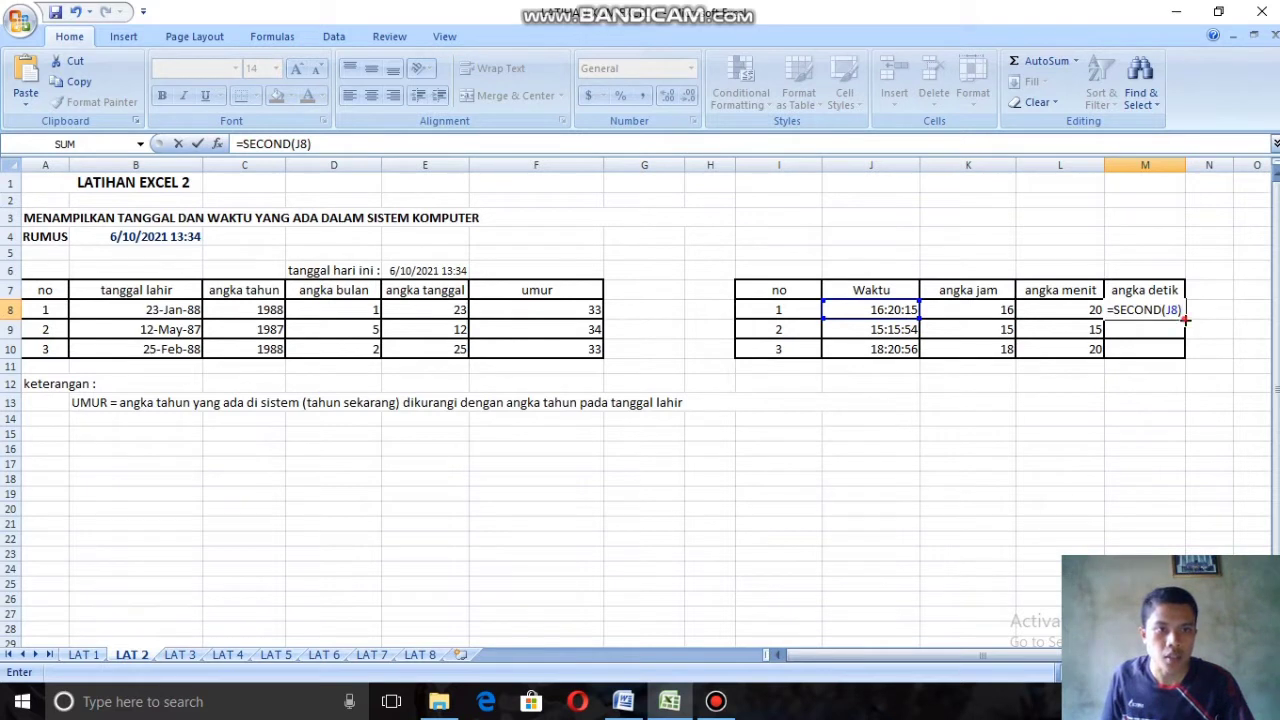
pyautogui.moveTo(1186, 320); pyautogui.dragTo(1184, 357)
pyautogui.click(1034, 408)
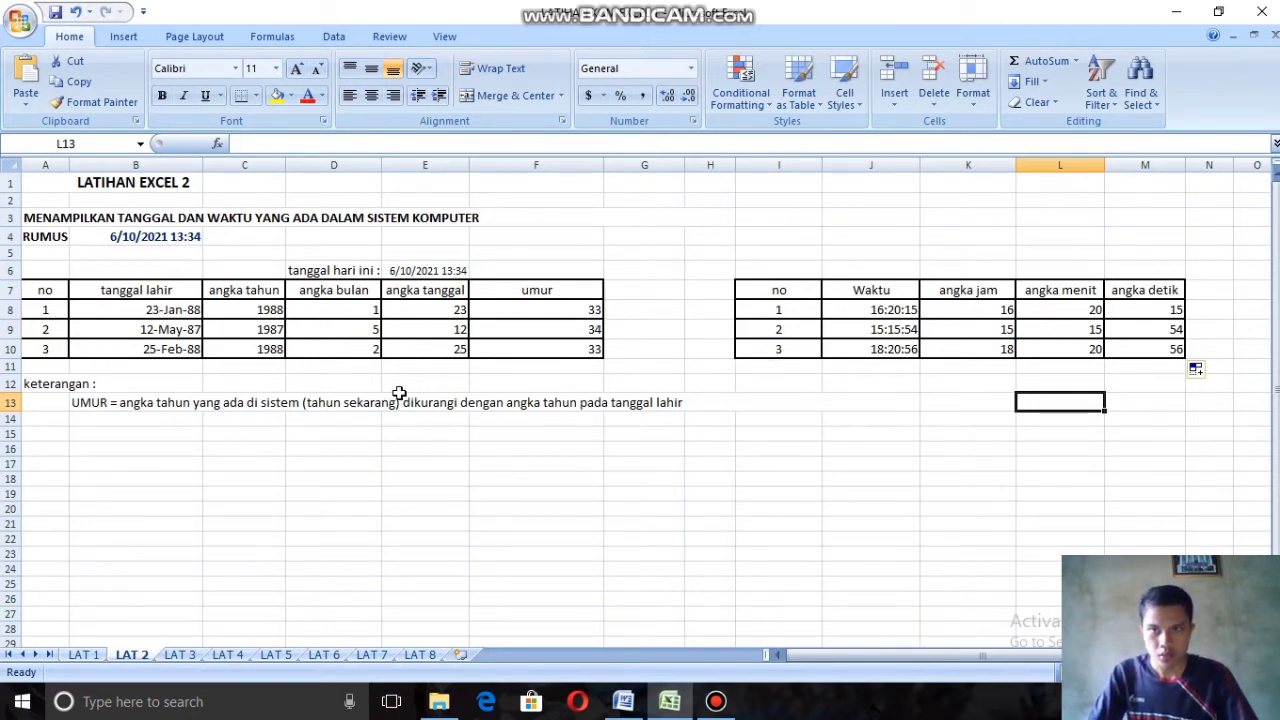
# Step: On the LAT 3 sheet, begin the Total Nilai formula in cell I8 with the attendance term =(10%*E8)
pyautogui.hotkey('ctrl', 'pagedown')
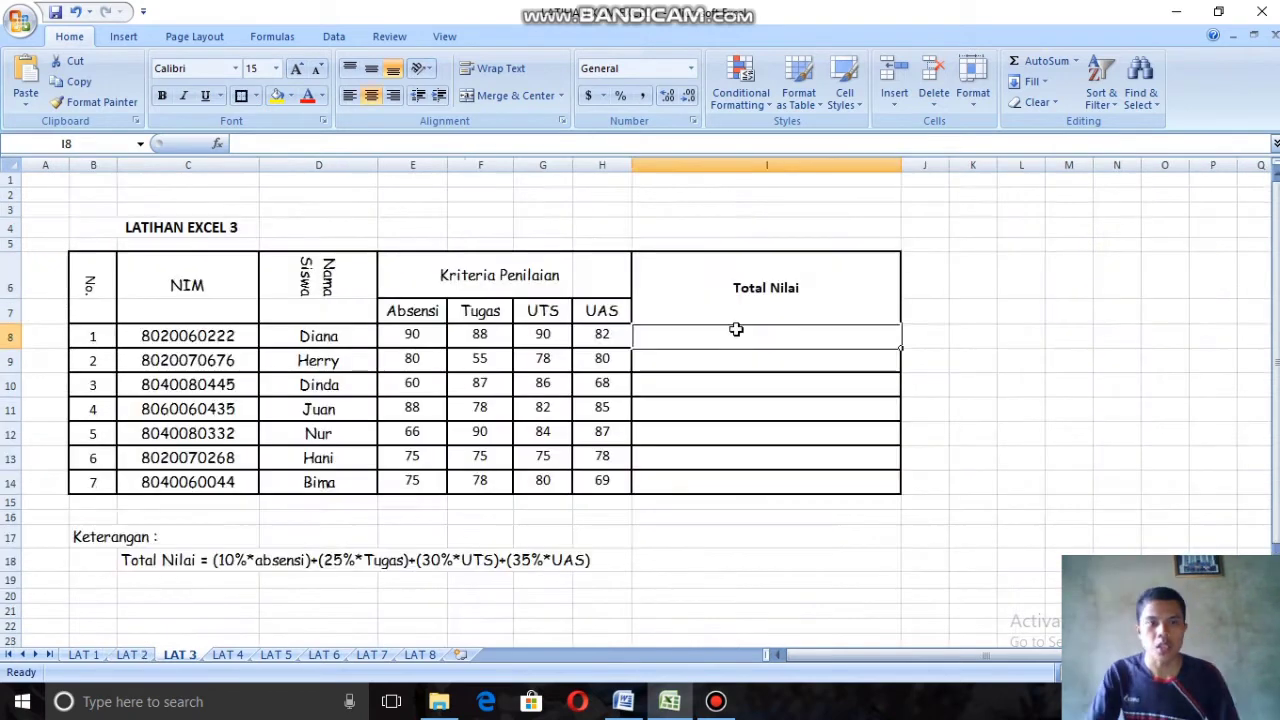
pyautogui.click(740, 332)
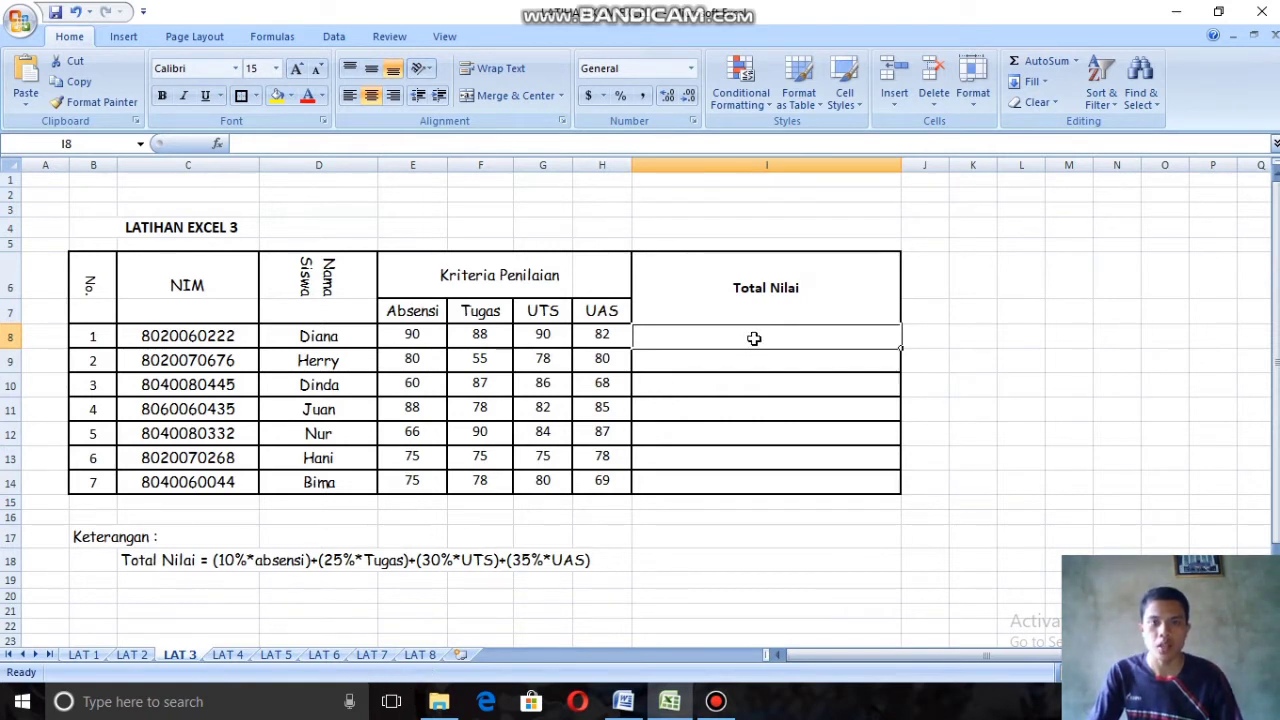
pyautogui.write('=')
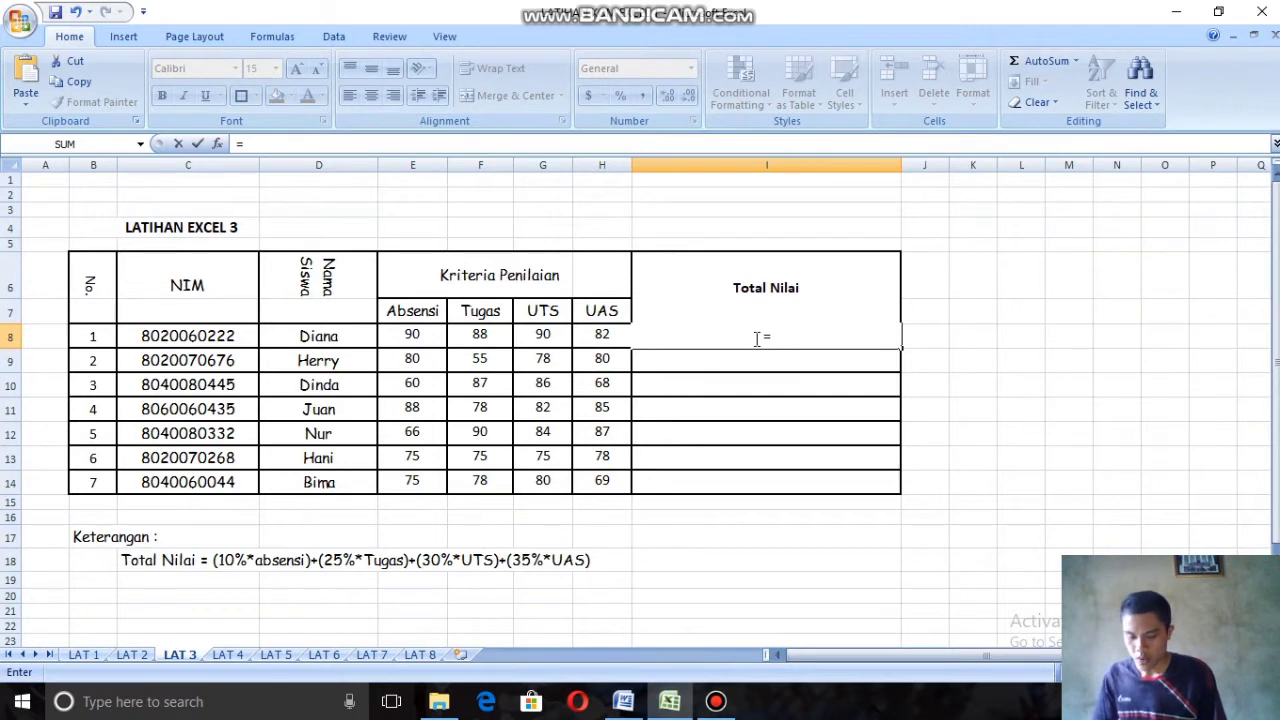
pyautogui.write('(10')
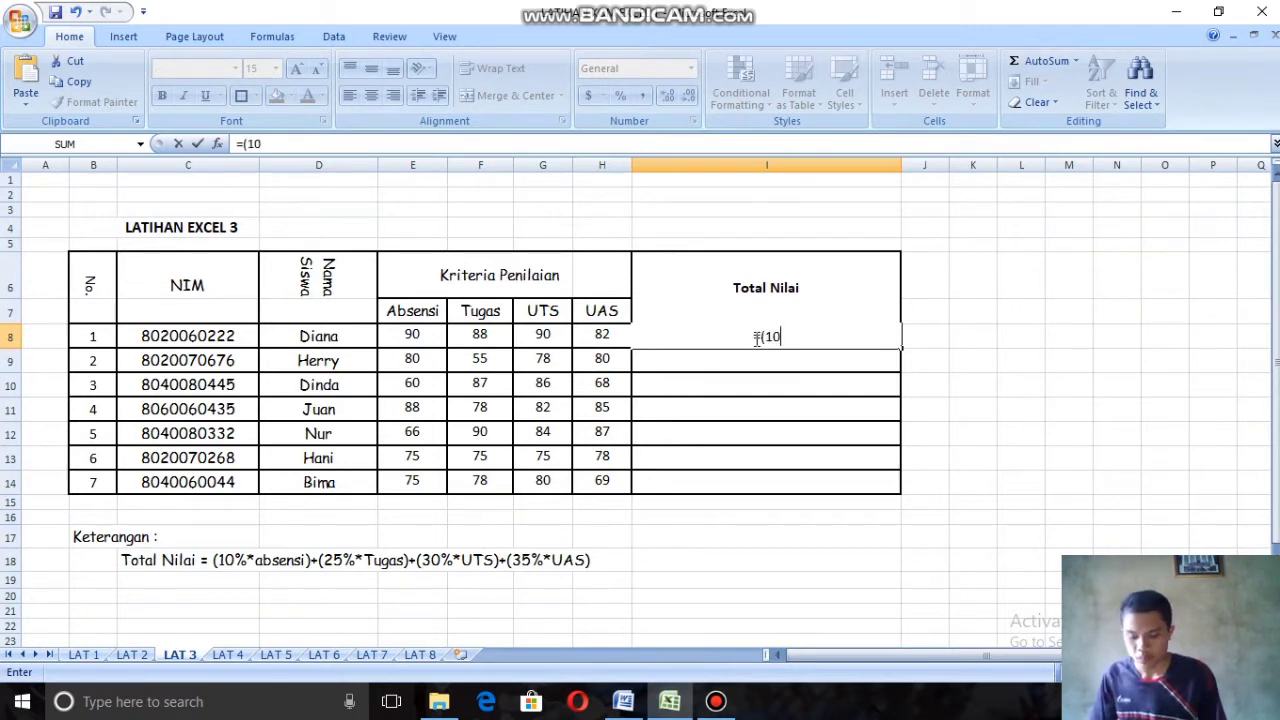
pyautogui.write('%*')
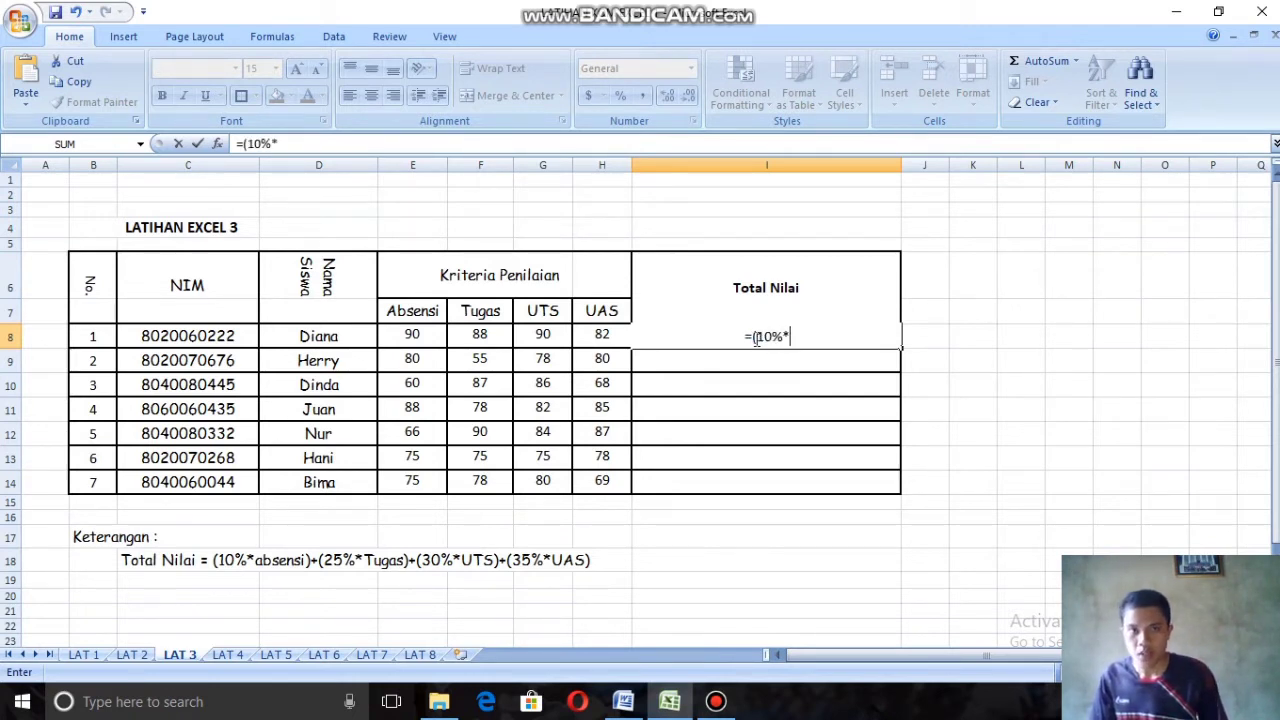
pyautogui.click(414, 335)
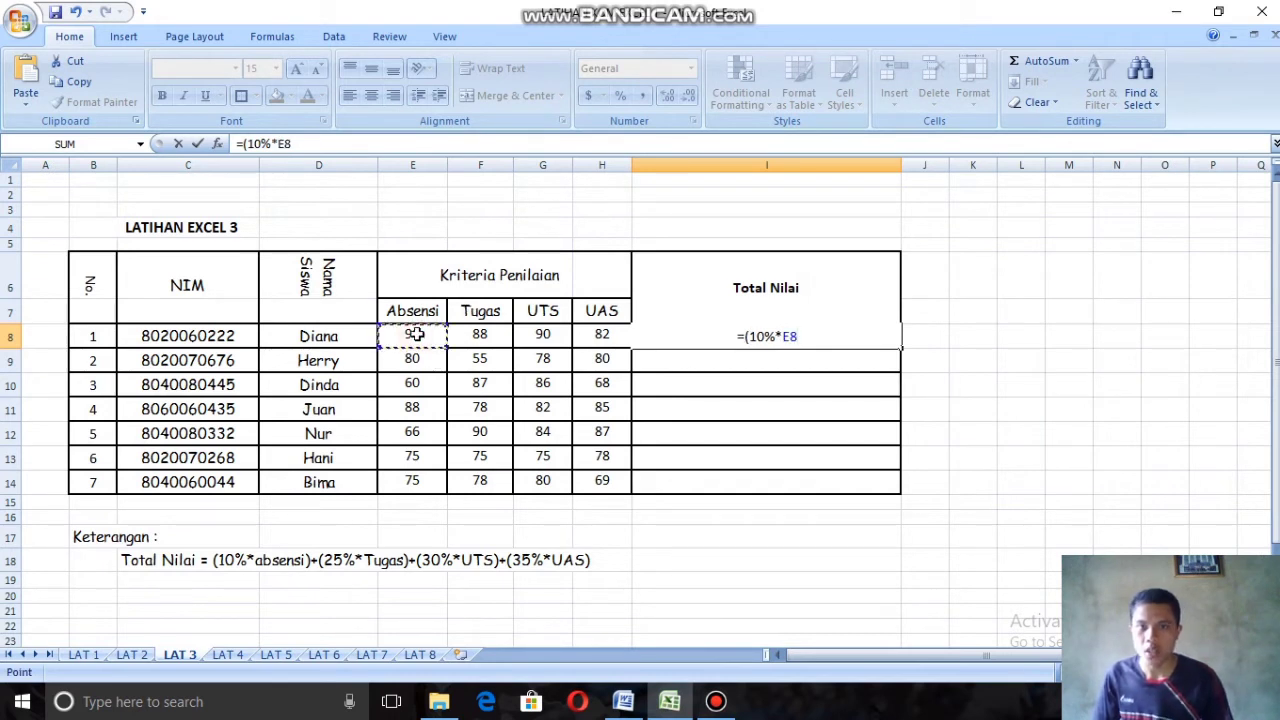
pyautogui.write(')')
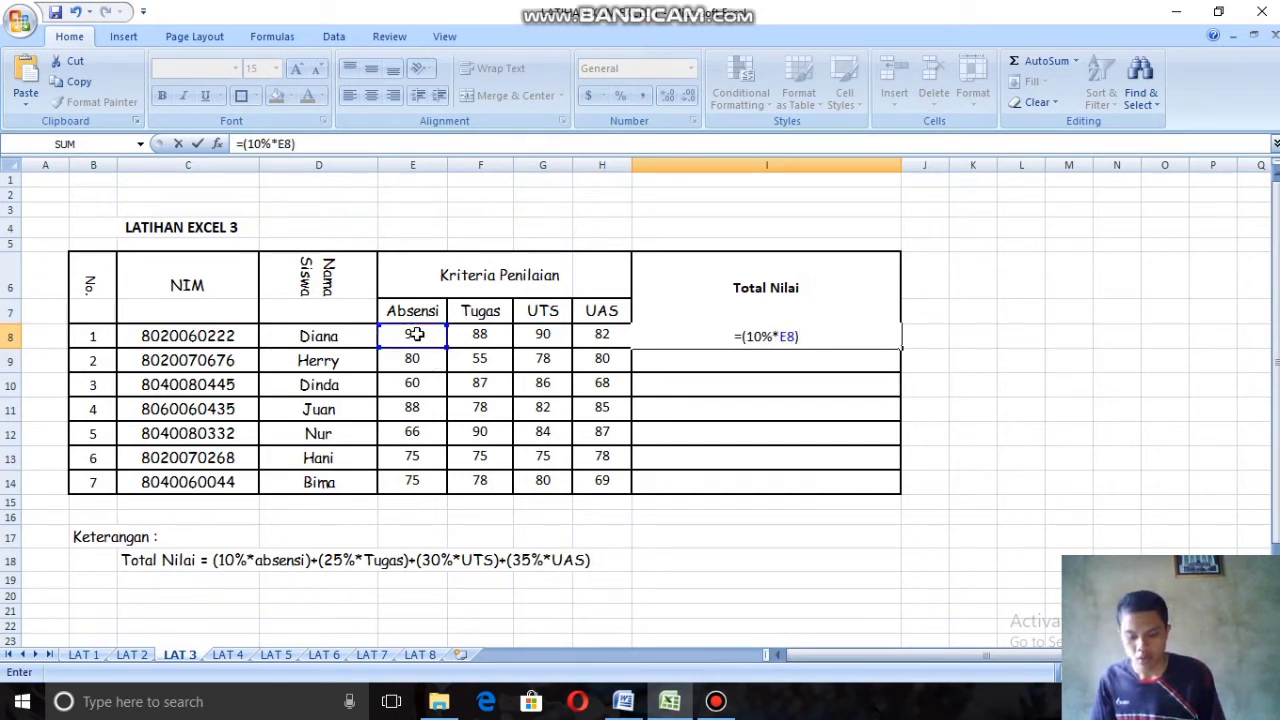
pyautogui.write('+(')
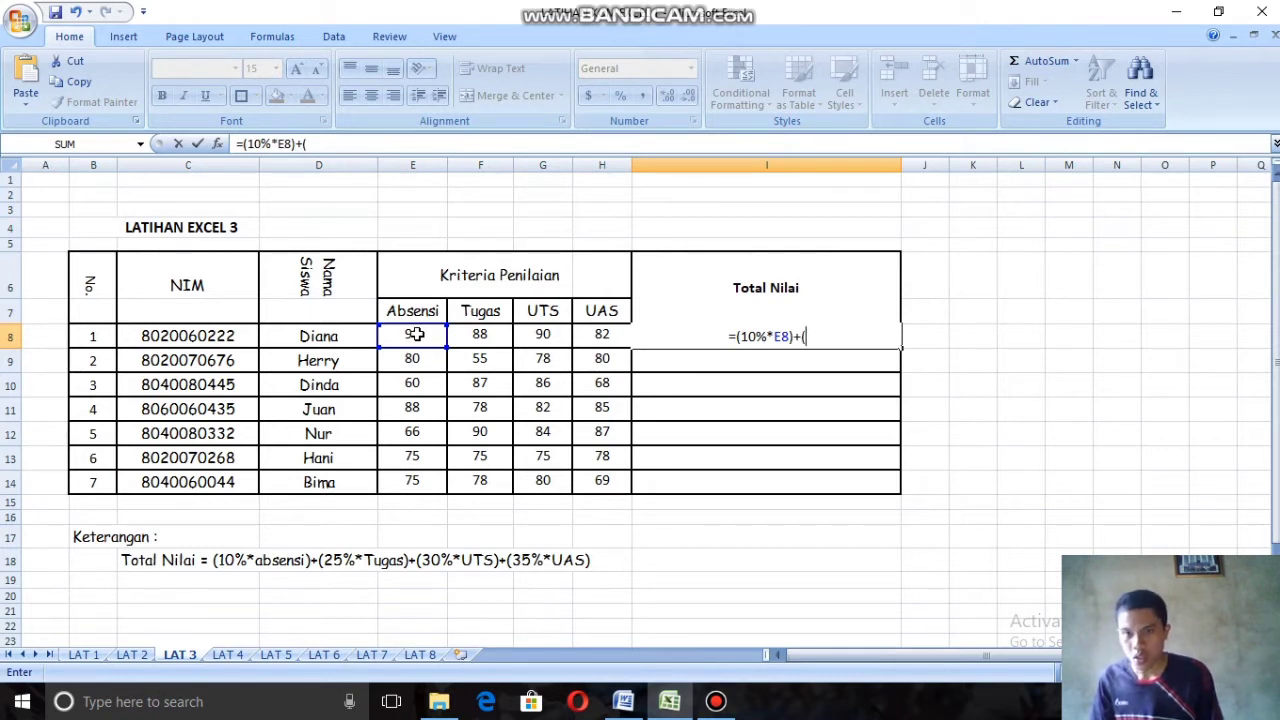
pyautogui.write('25')
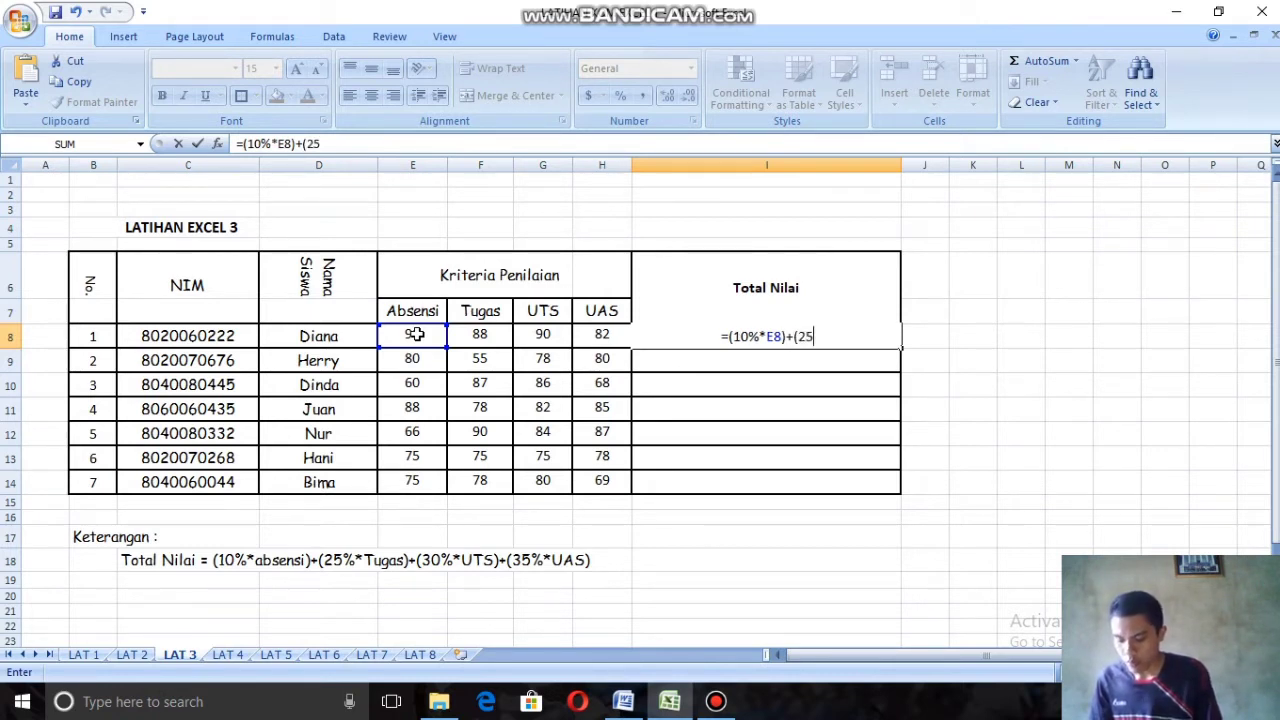
pyautogui.write('%*')
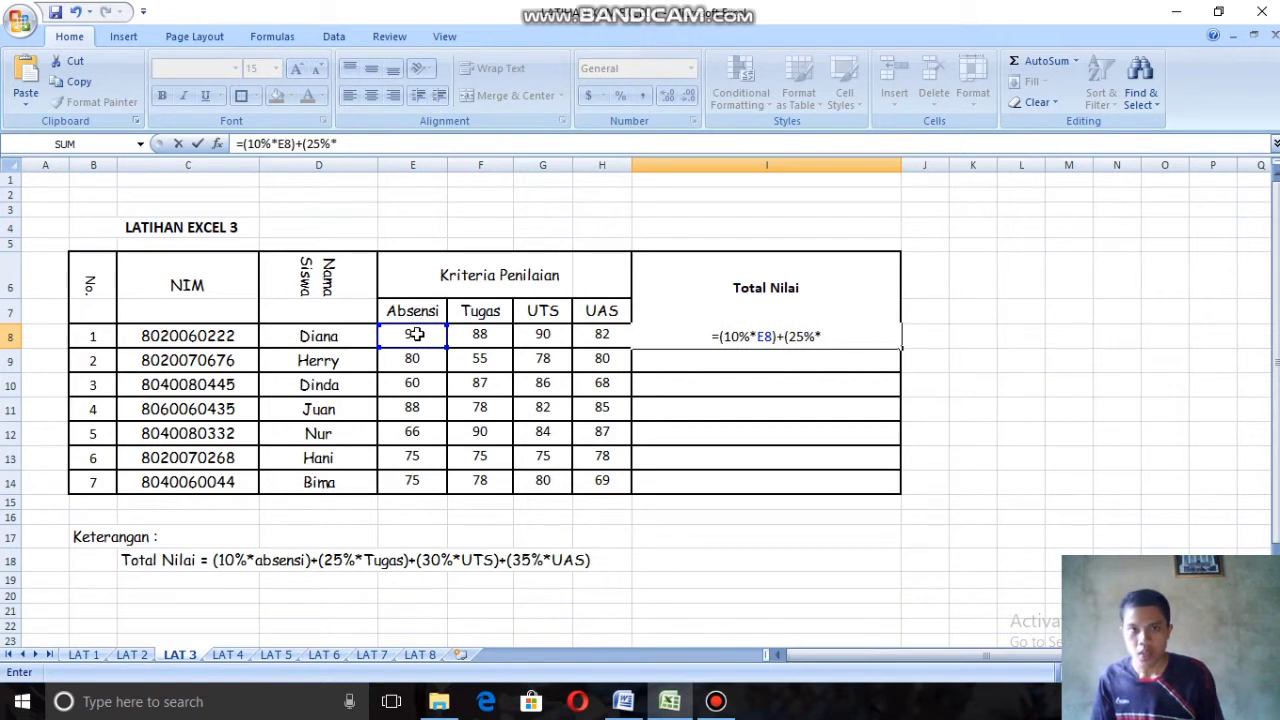
# Step: Extend the Total Nilai formula in I8 with the Tugas term +(25%*F8)
pyautogui.click(497, 333)
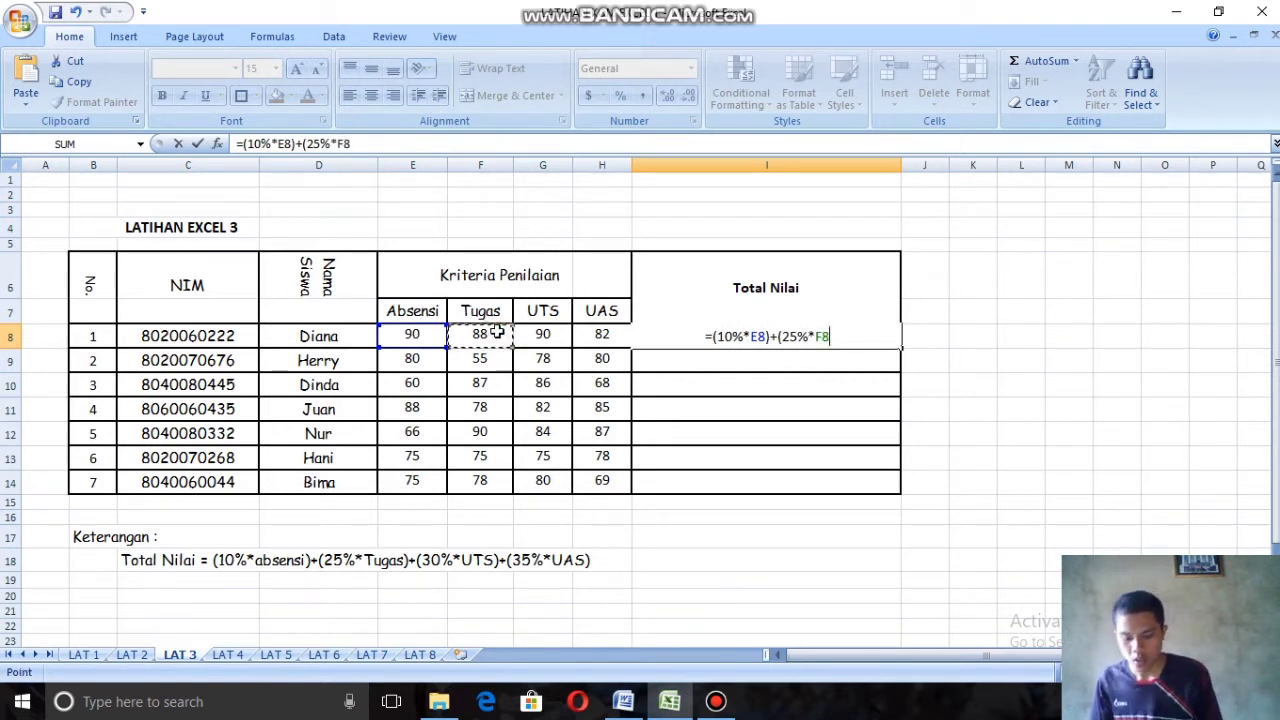
pyautogui.write(')+')
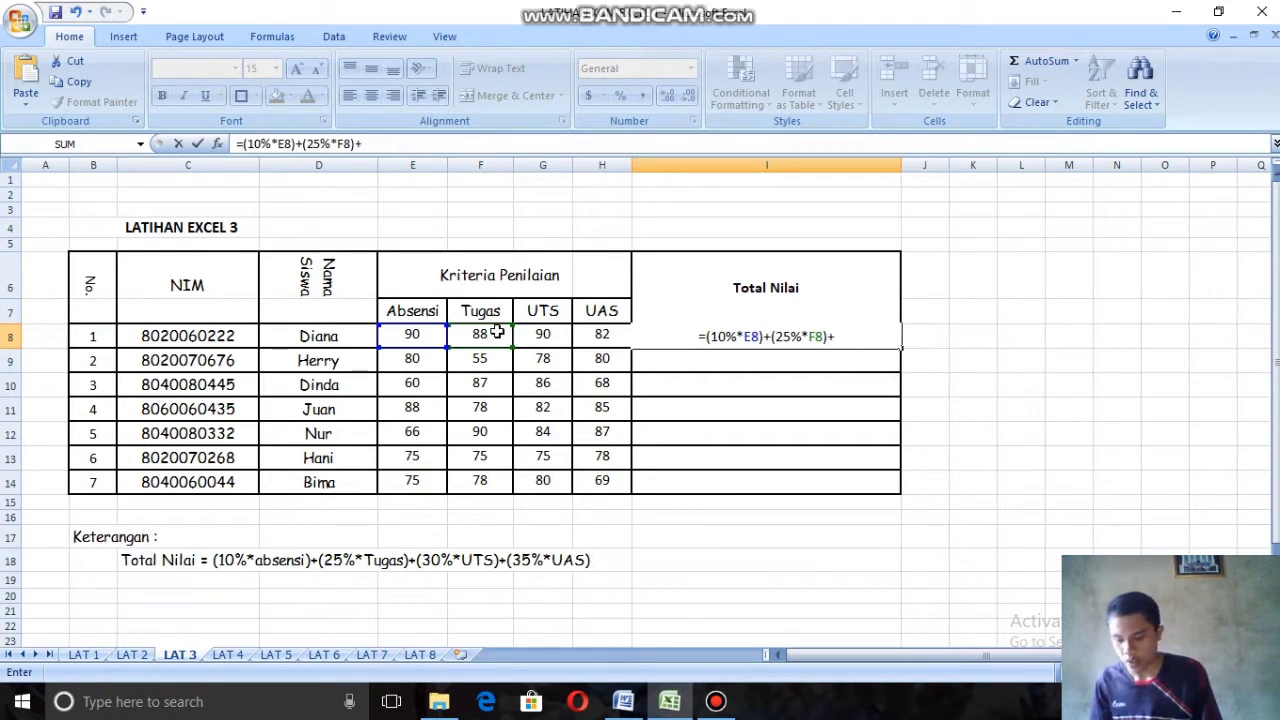
pyautogui.write('(')
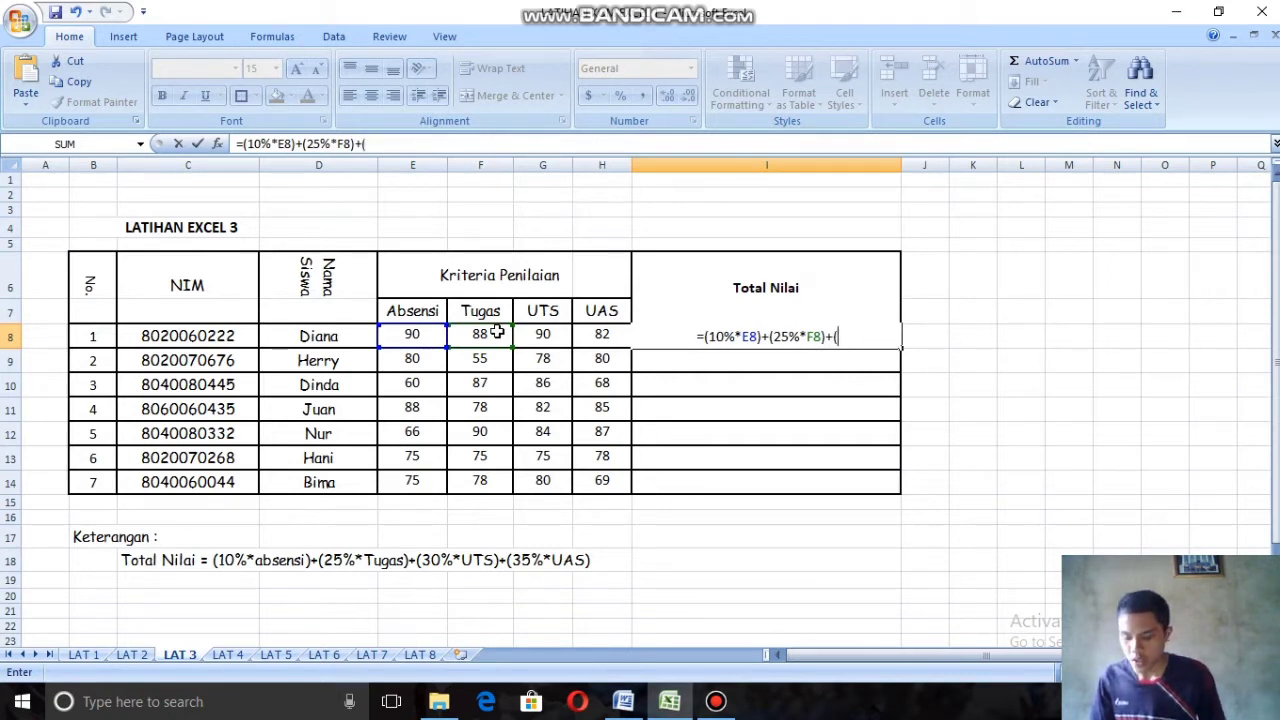
pyautogui.write('30')
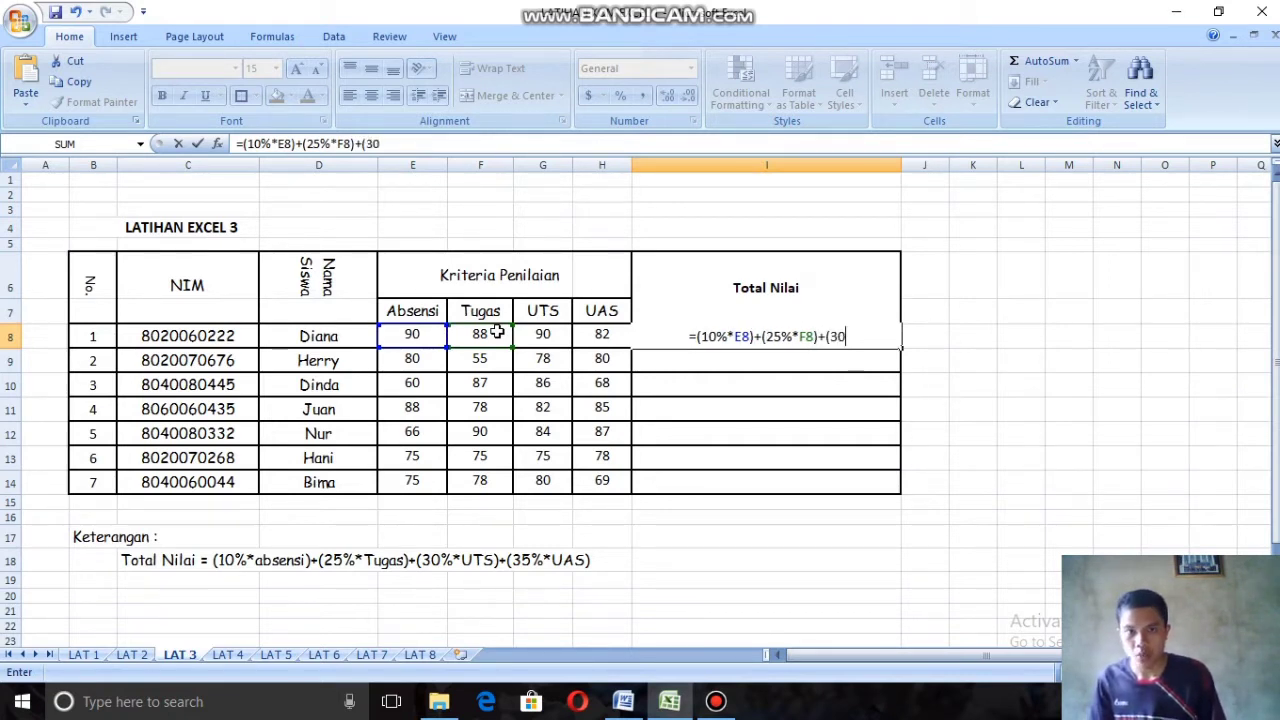
pyautogui.write('%*')
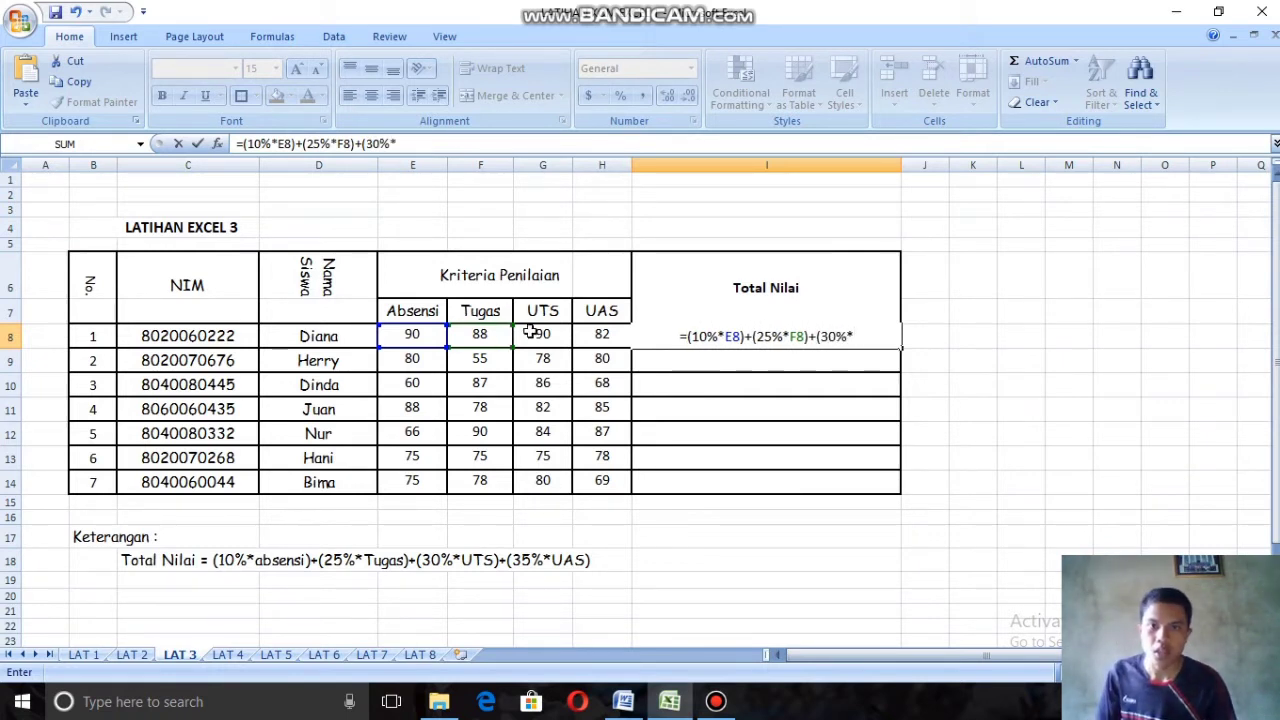
# Step: Extend the Total Nilai formula in I8 with the UTS term +(30%*G8)
pyautogui.click(546, 336)
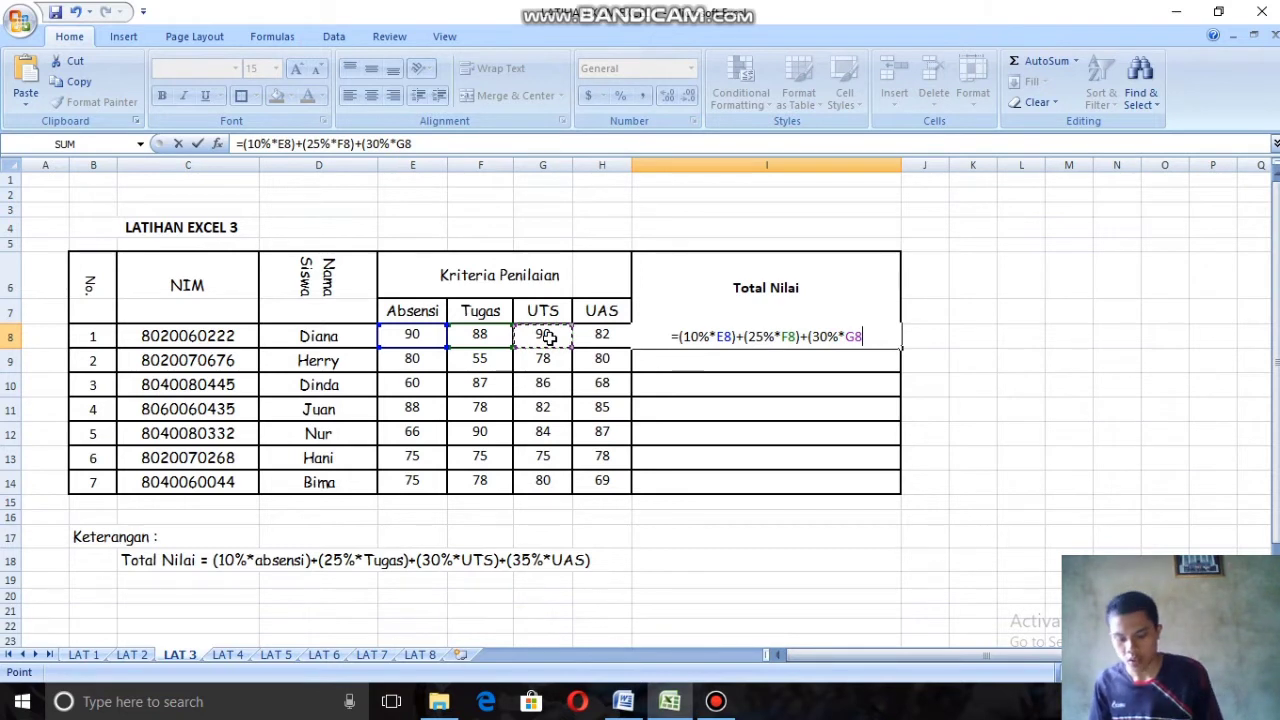
pyautogui.write(')')
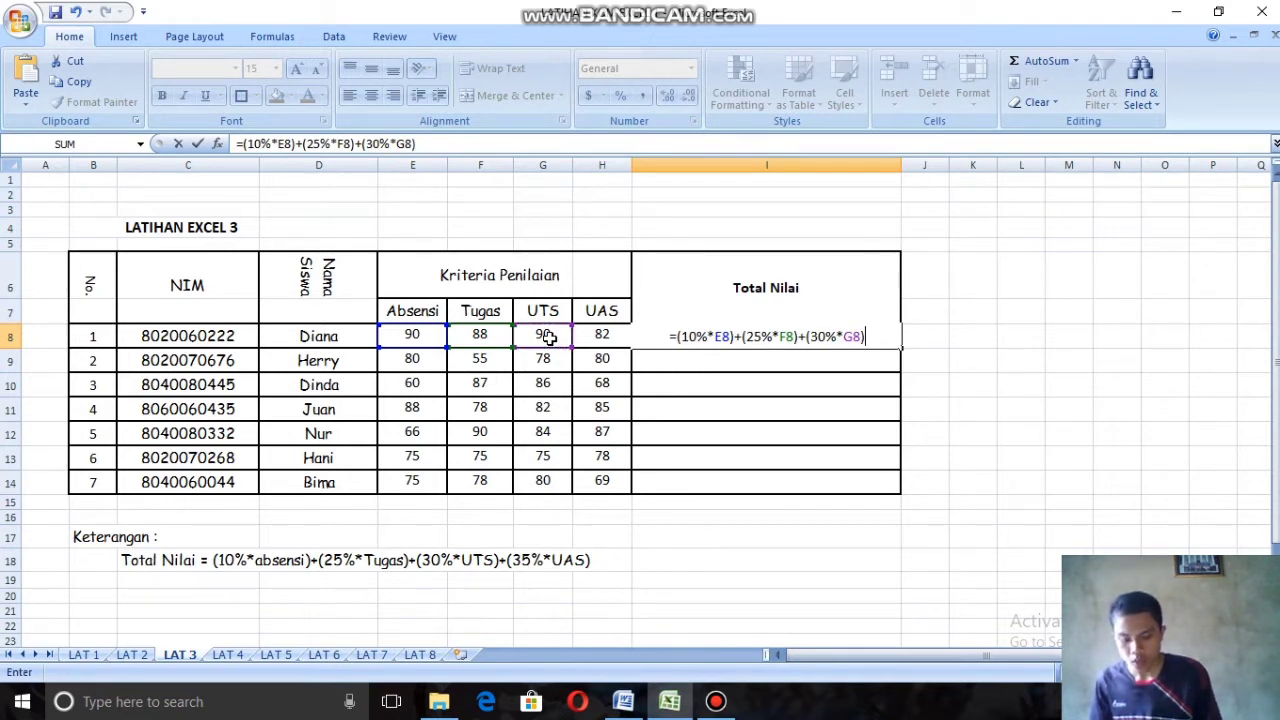
pyautogui.write('+')
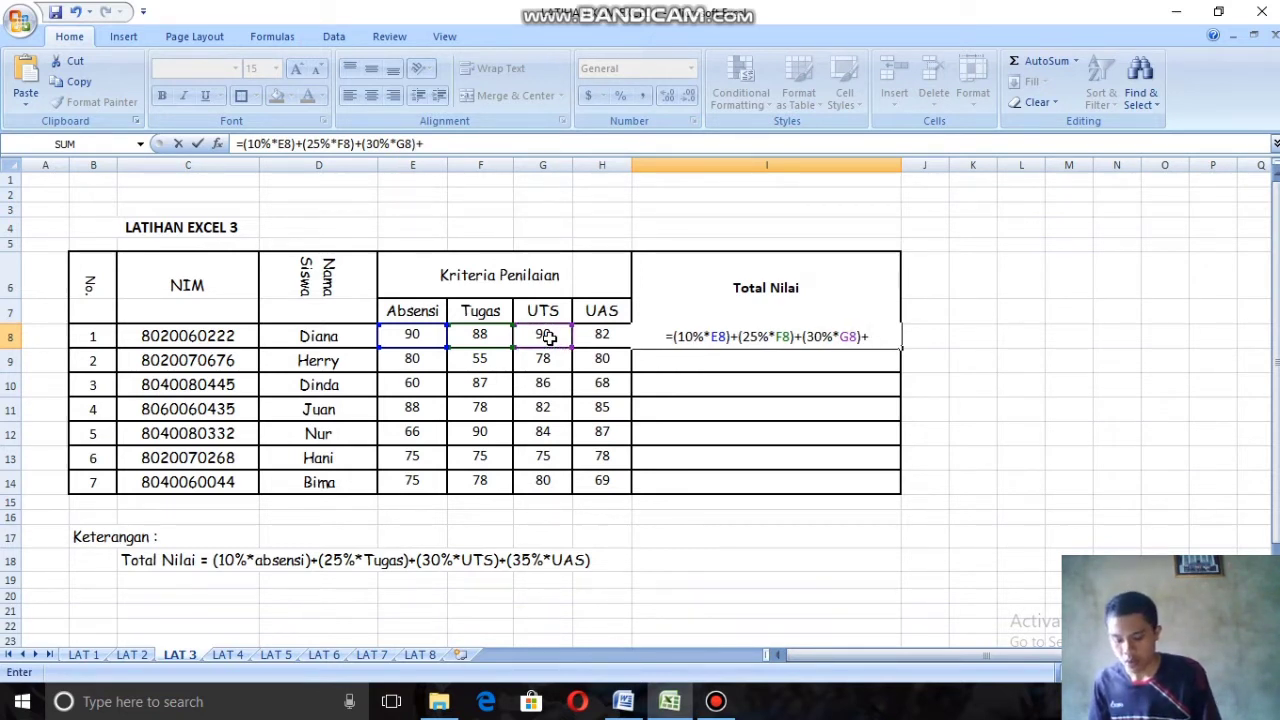
pyautogui.write('(')
pyautogui.write('35')
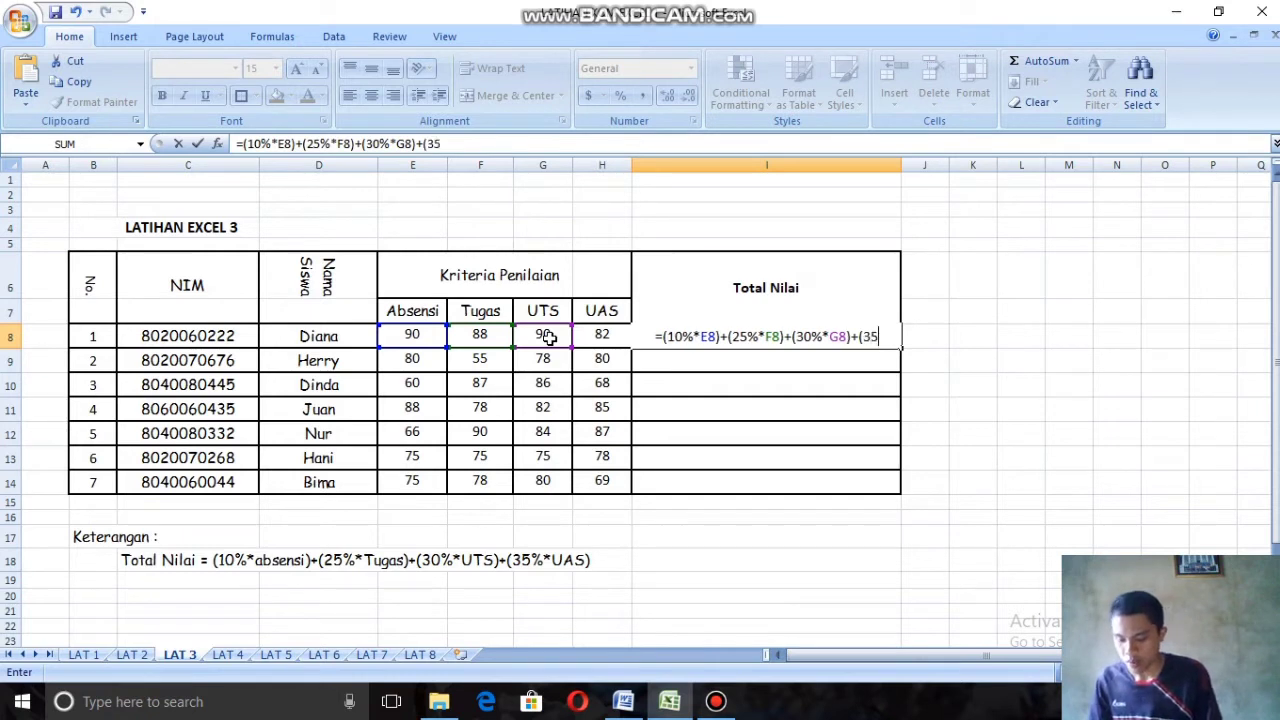
pyautogui.write('%*')
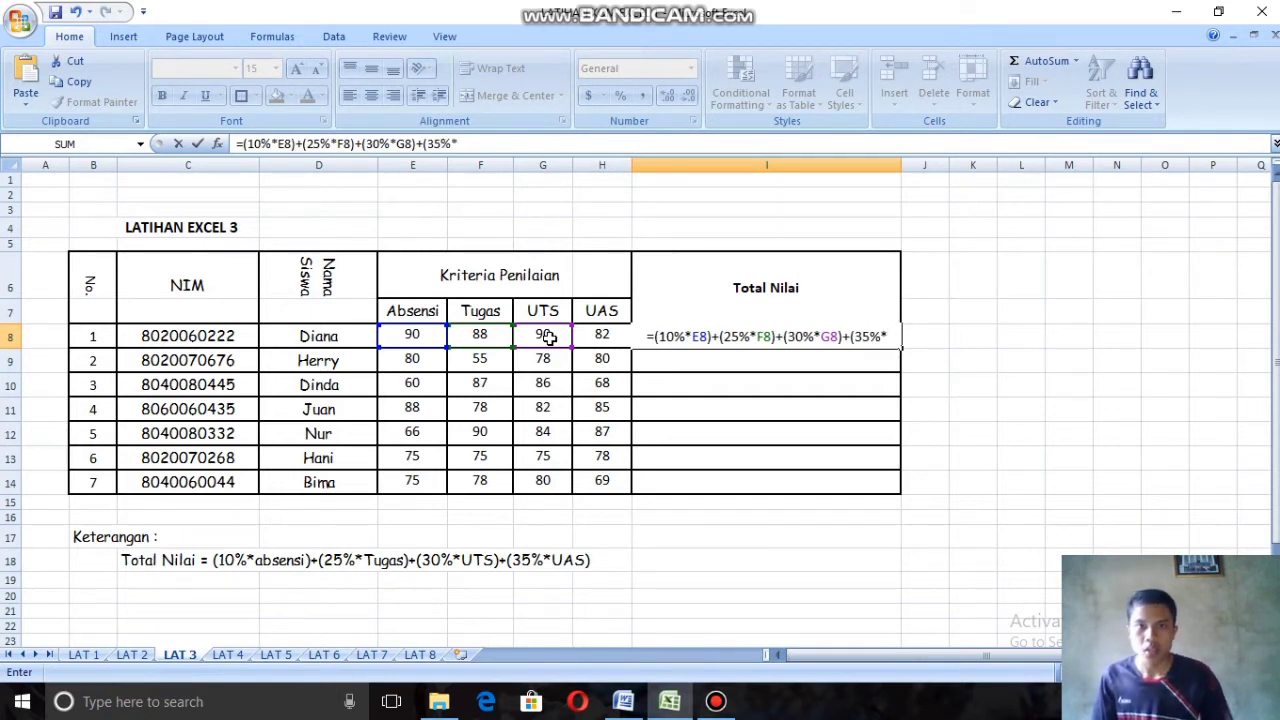
# Step: Add the UAS term +(35%*H8) to complete and commit the Total Nilai formula, keeping cell I8 selected
pyautogui.click(598, 334)
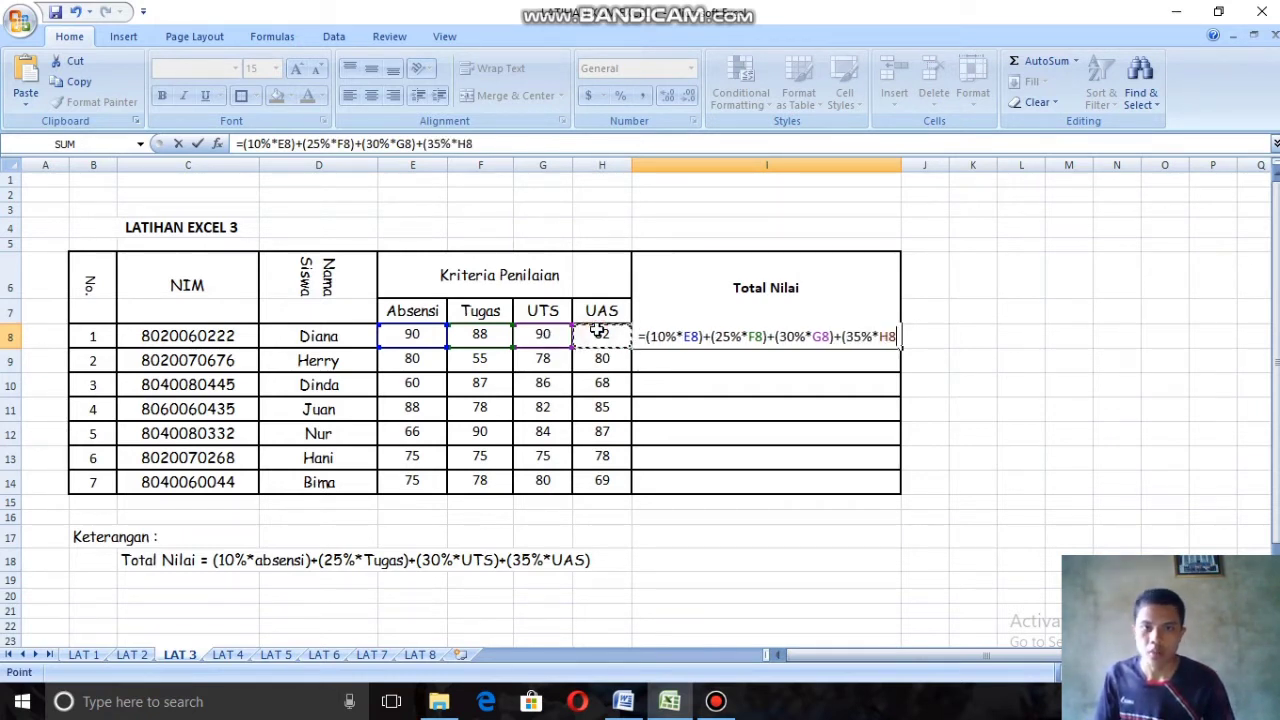
pyautogui.write(')')
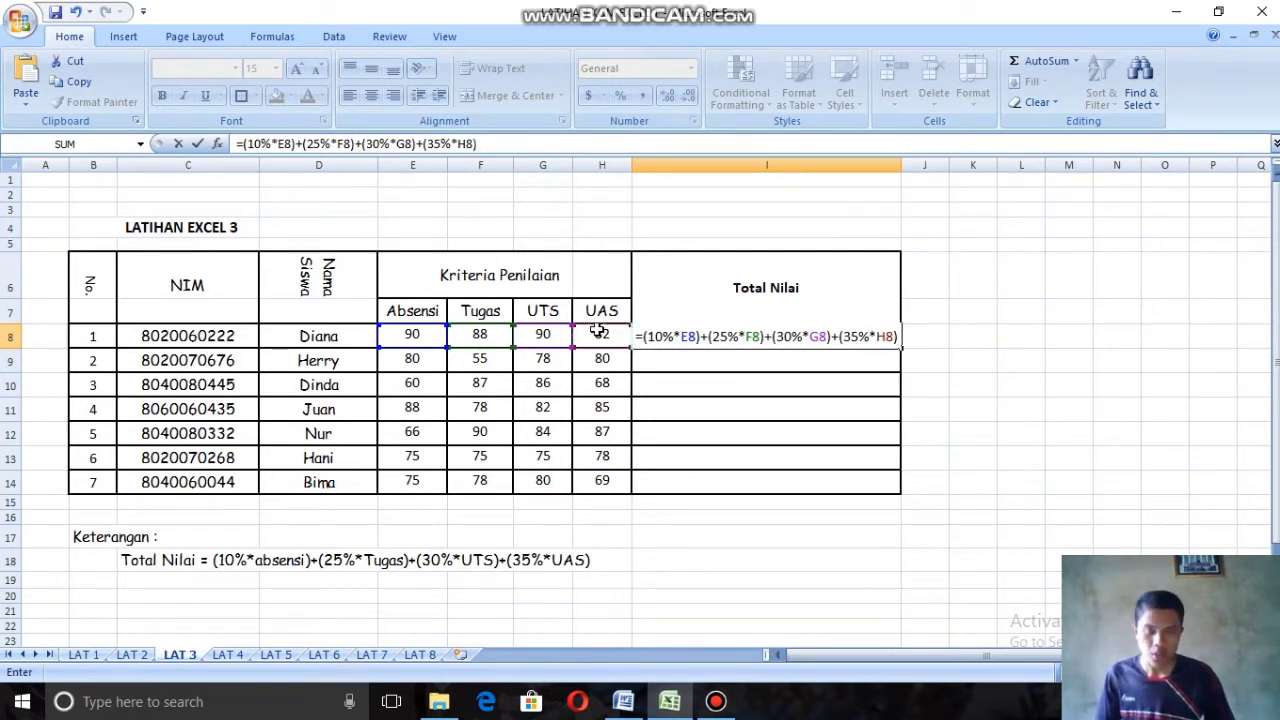
pyautogui.press('Return')
pyautogui.click(737, 335)
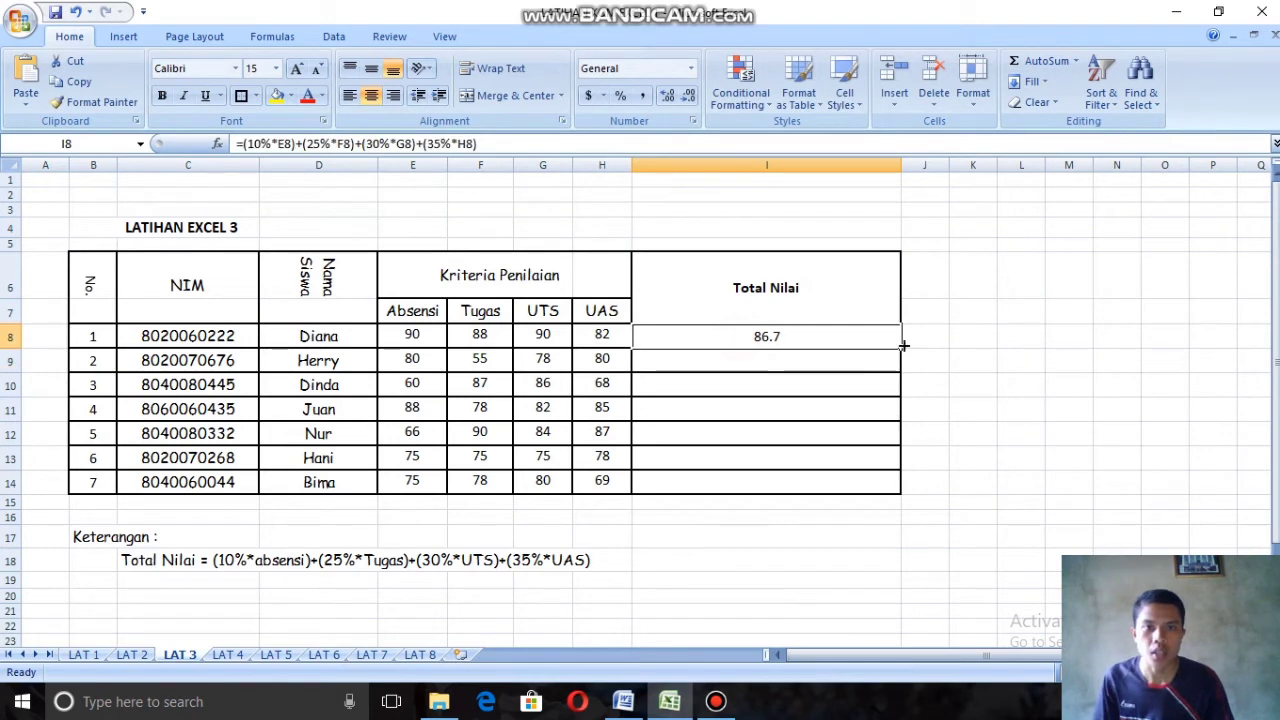
# Step: Narrow the Total Nilai column and fill the formula from I8 down to I14
pyautogui.moveTo(904, 166); pyautogui.dragTo(739, 170)
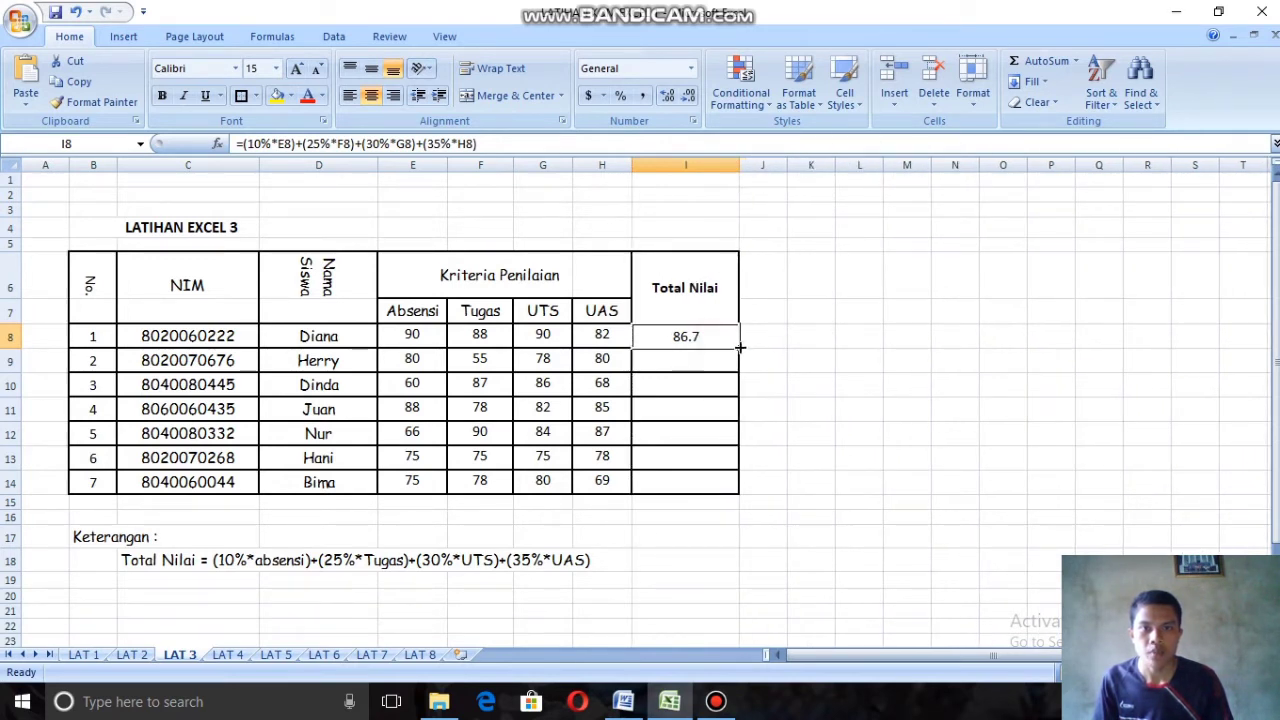
pyautogui.moveTo(740, 347); pyautogui.dragTo(764, 475)
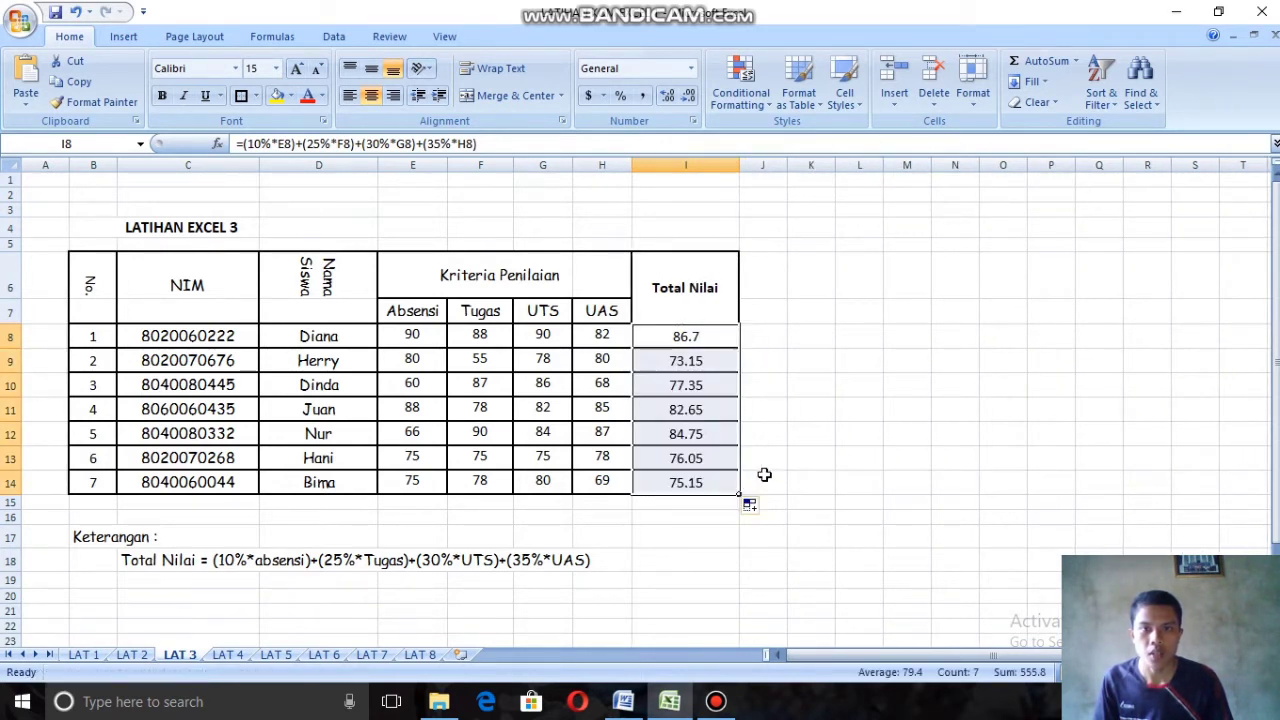
pyautogui.click(838, 316)
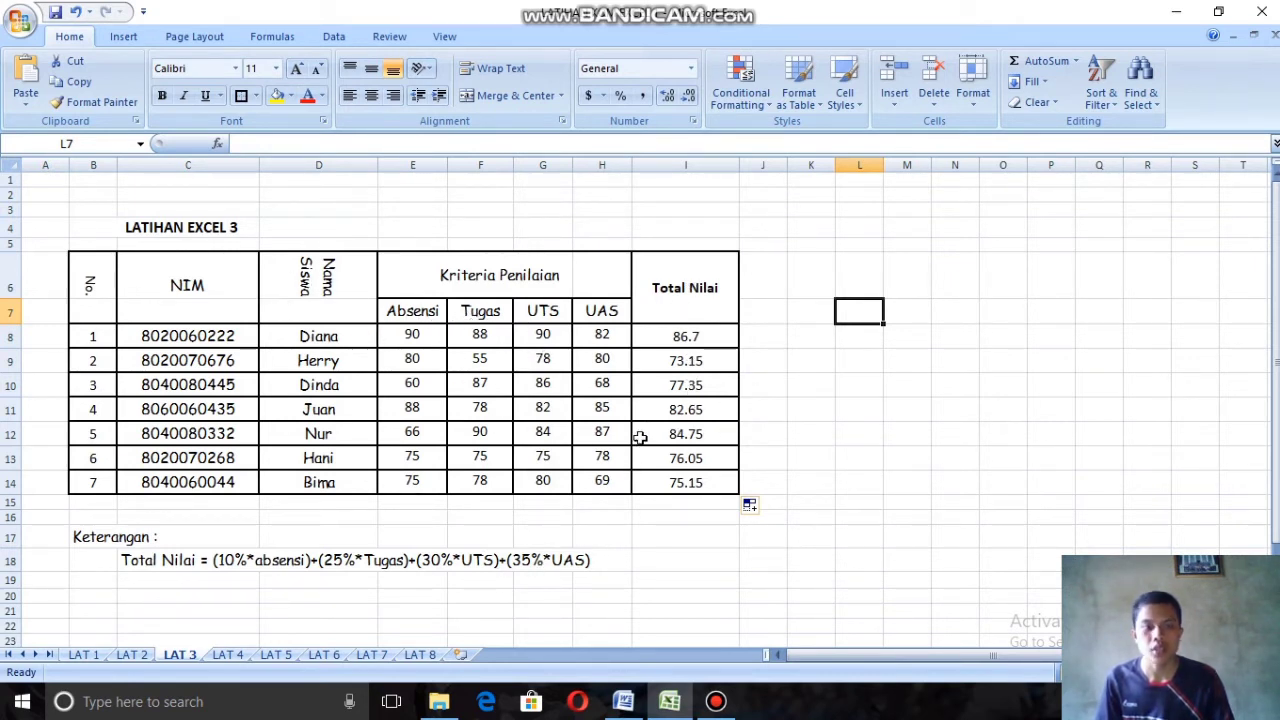
# Step: On the LAT 4 sheet, enter =SUM(D5:F5) in cell G5 for the first student's Total Nilai
pyautogui.click(228, 656)
pyautogui.click(499, 315)
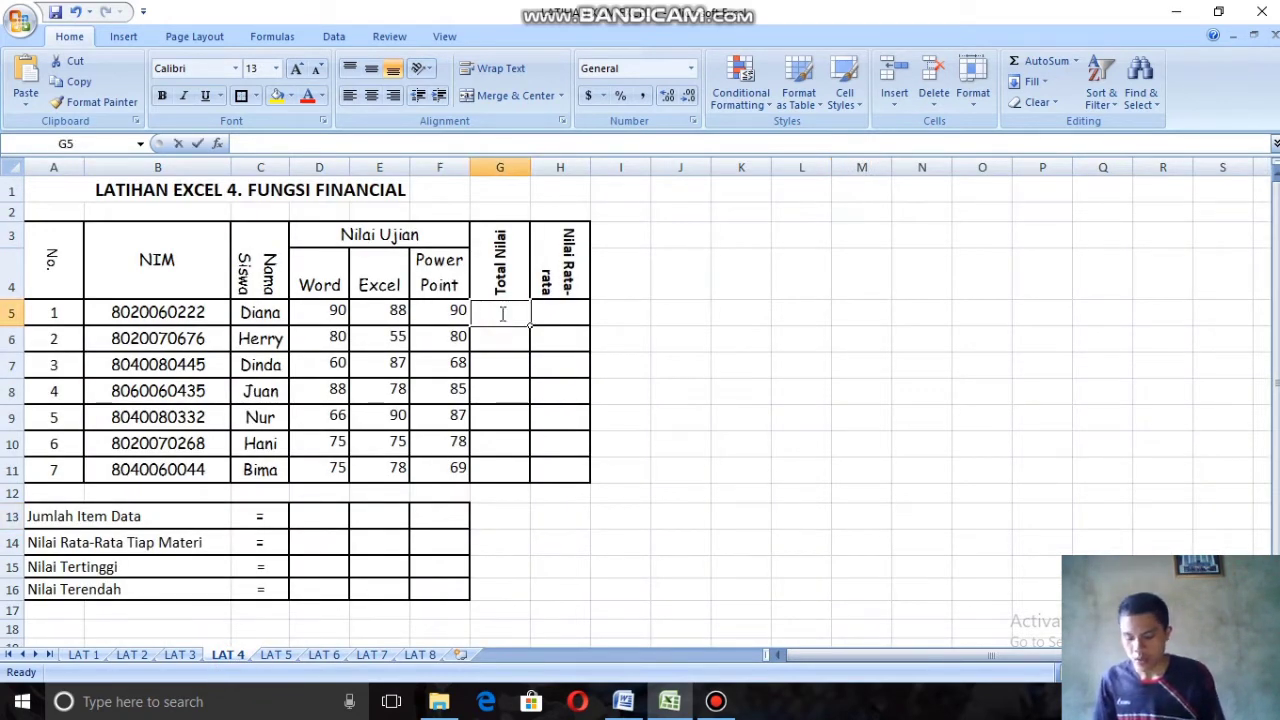
pyautogui.write('=sum')
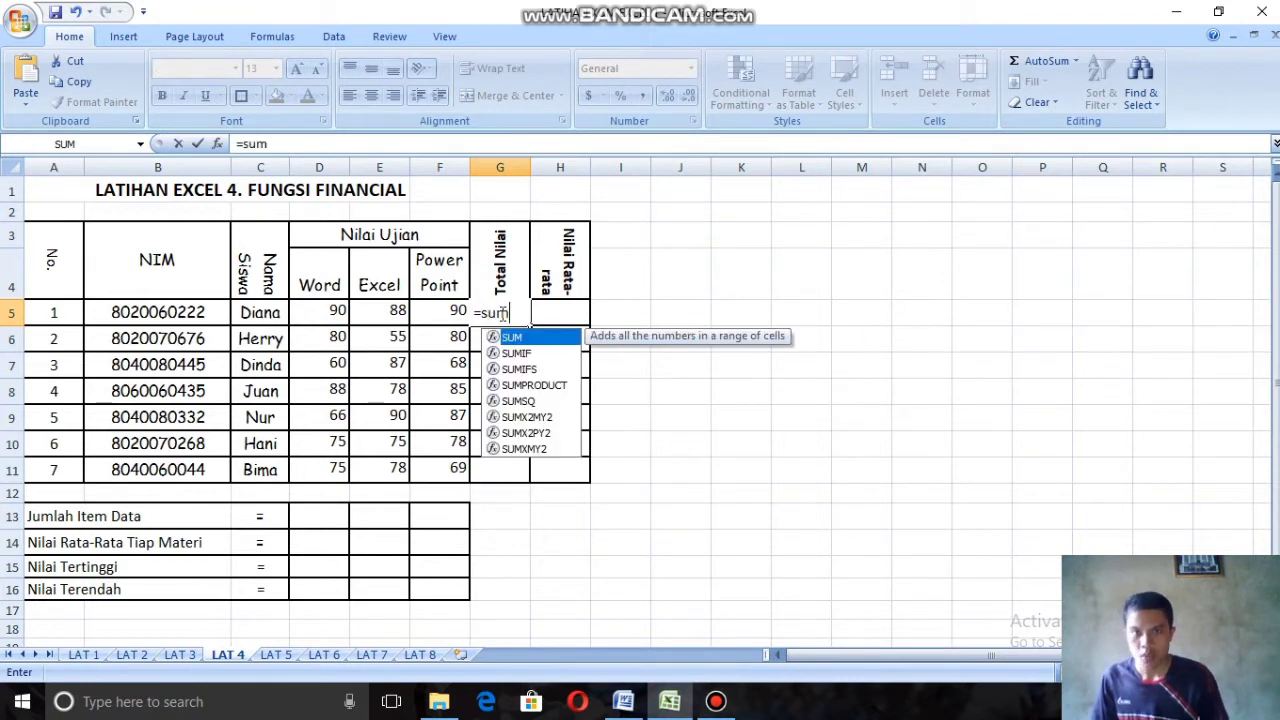
pyautogui.doubleClick(540, 337)
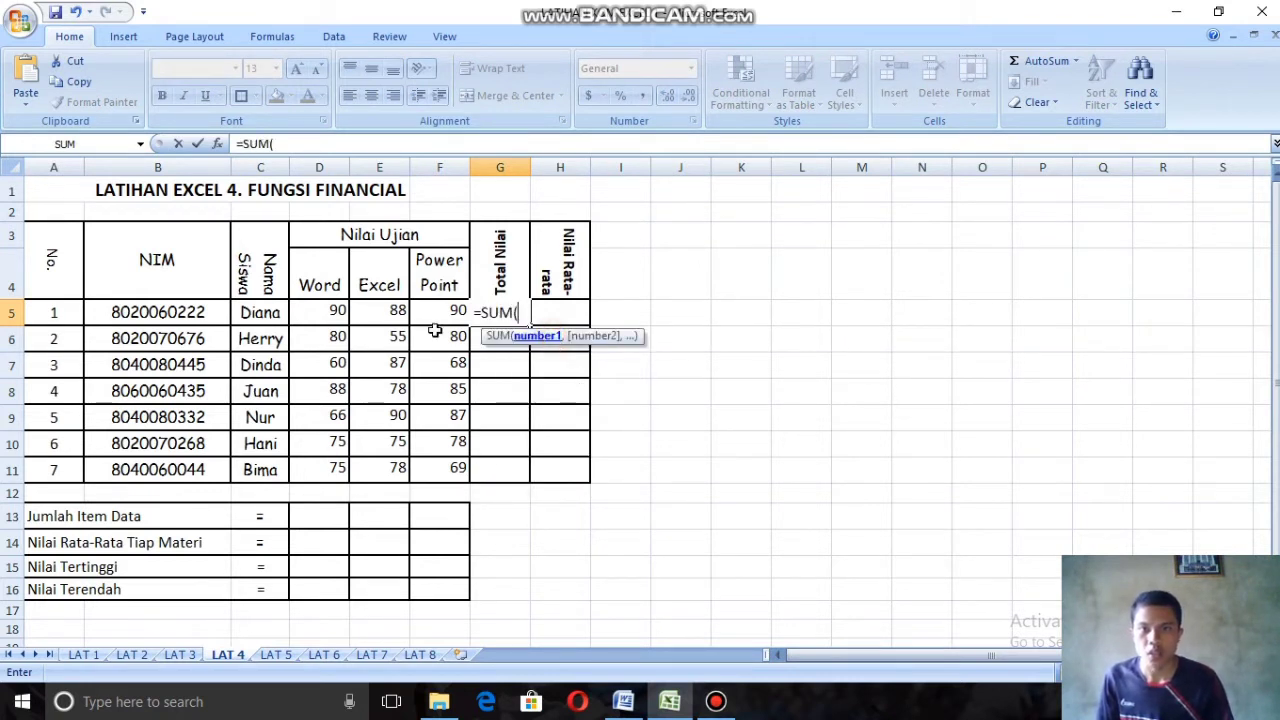
pyautogui.moveTo(330, 312); pyautogui.dragTo(425, 314)
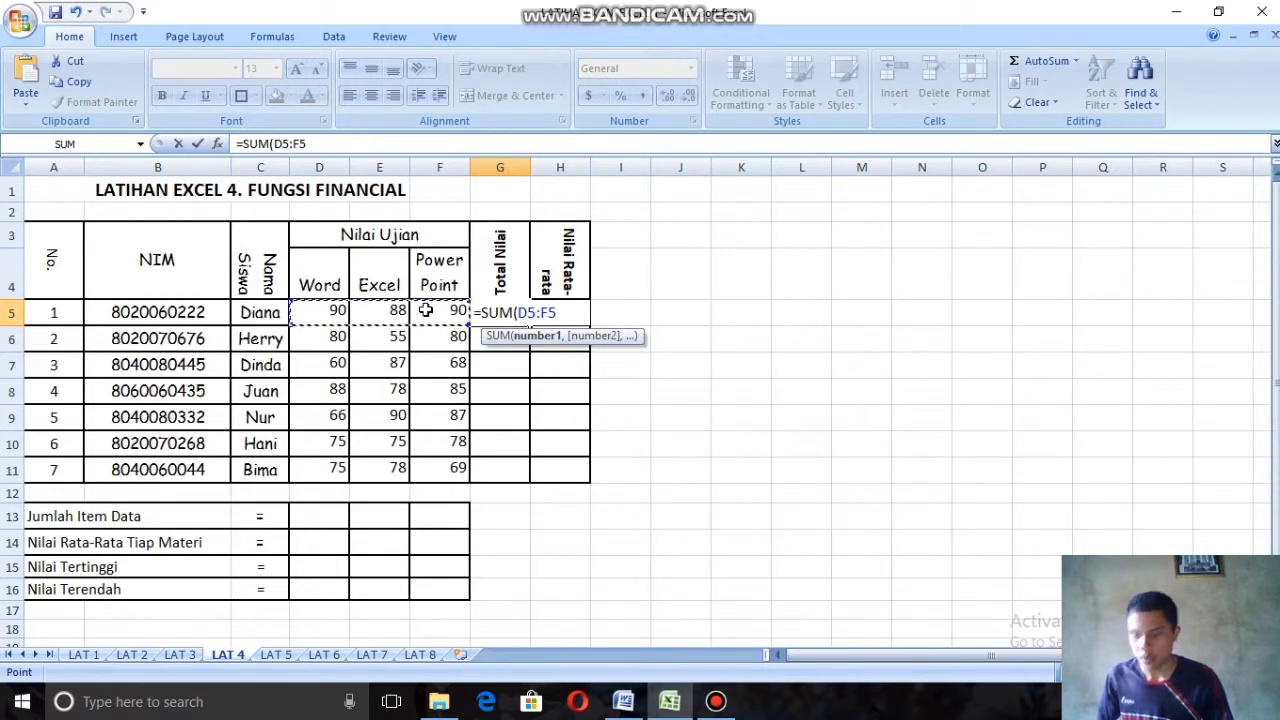
pyautogui.write(')')
pyautogui.press('Return')
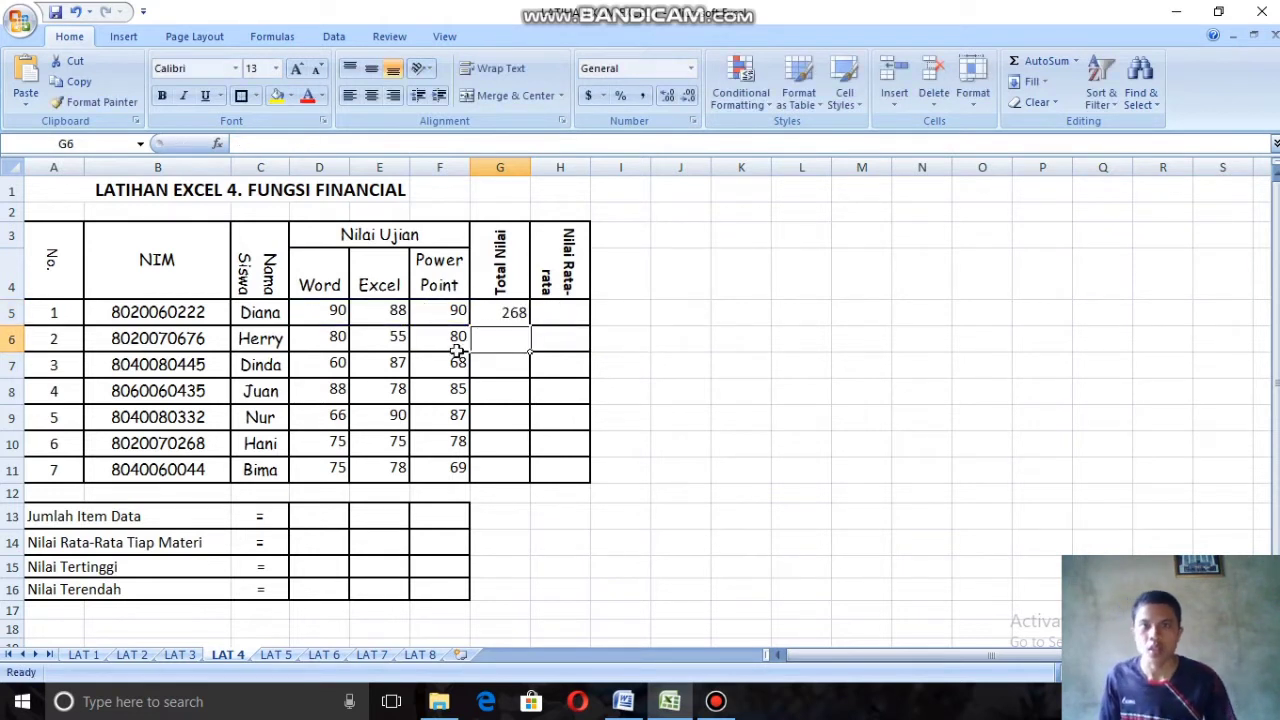
# Step: Fill the Total Nilai formula from G5 down to G11
pyautogui.click(500, 314)
pyautogui.moveTo(533, 329); pyautogui.dragTo(536, 476)
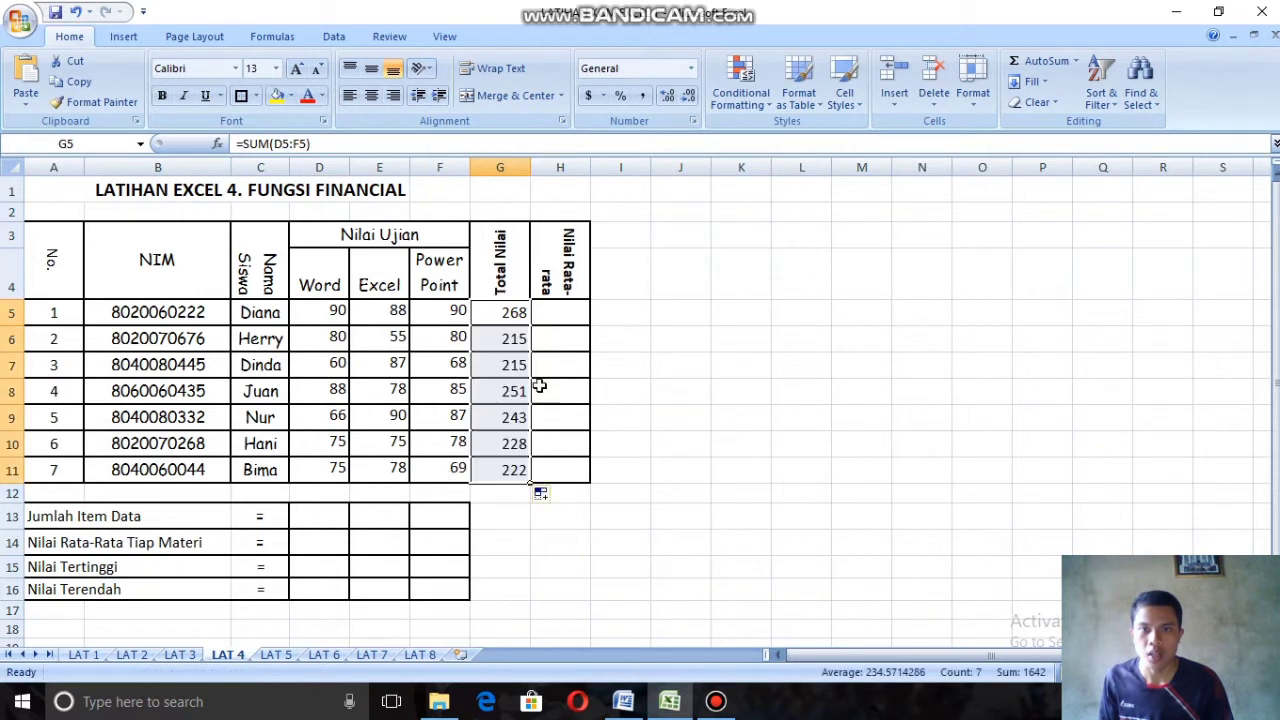
# Step: Enter =AVERAGE(D5:F5) in cell H5 for the first student's Nilai Rata-rata
pyautogui.click(562, 306)
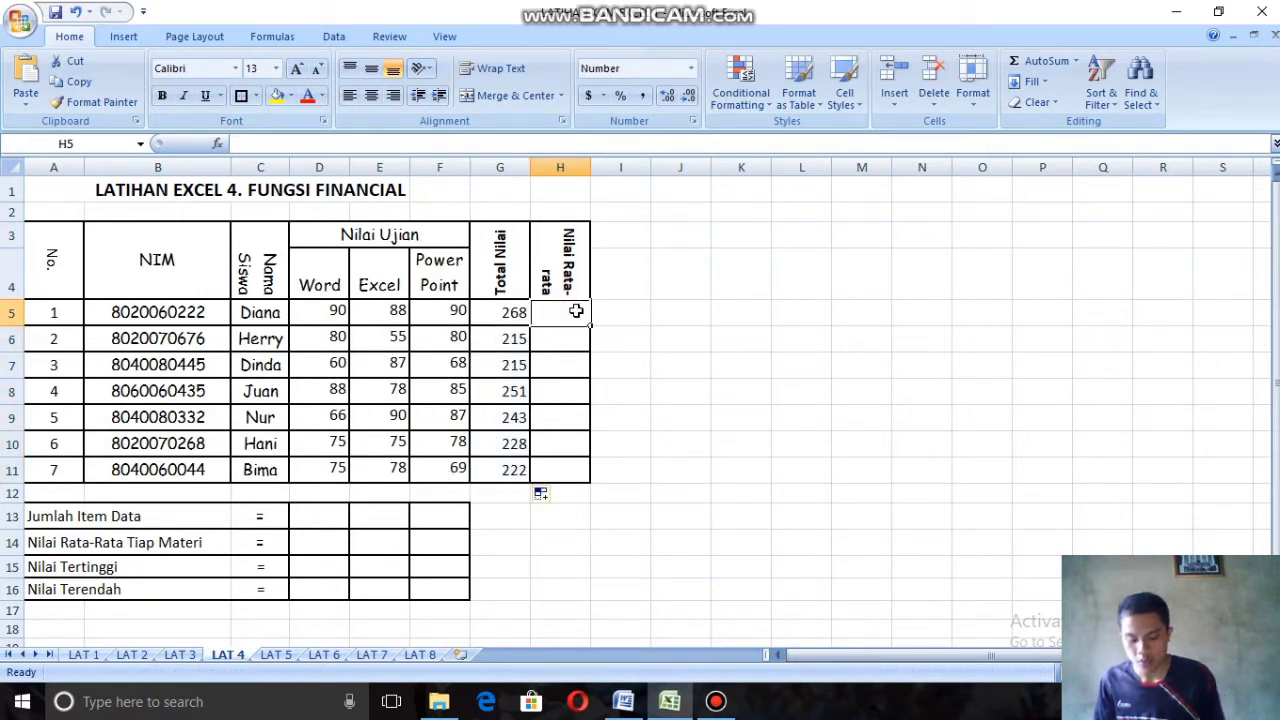
pyautogui.write('=av')
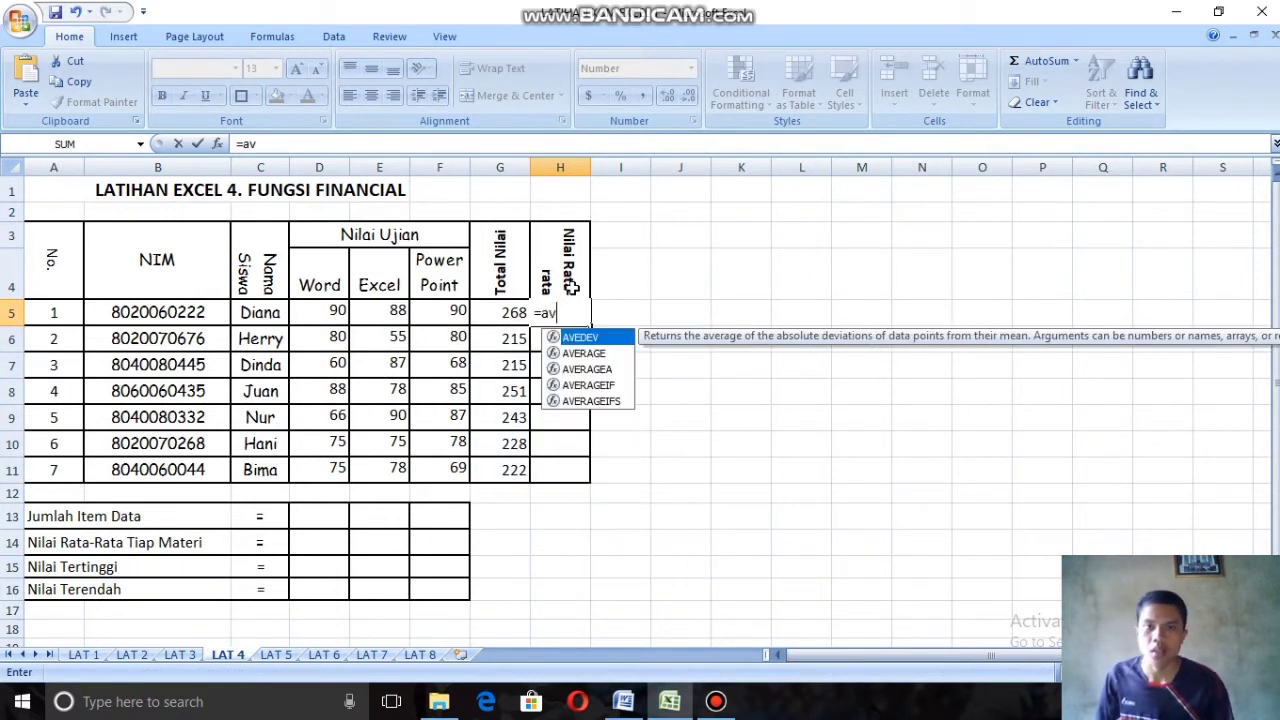
pyautogui.doubleClick(590, 354)
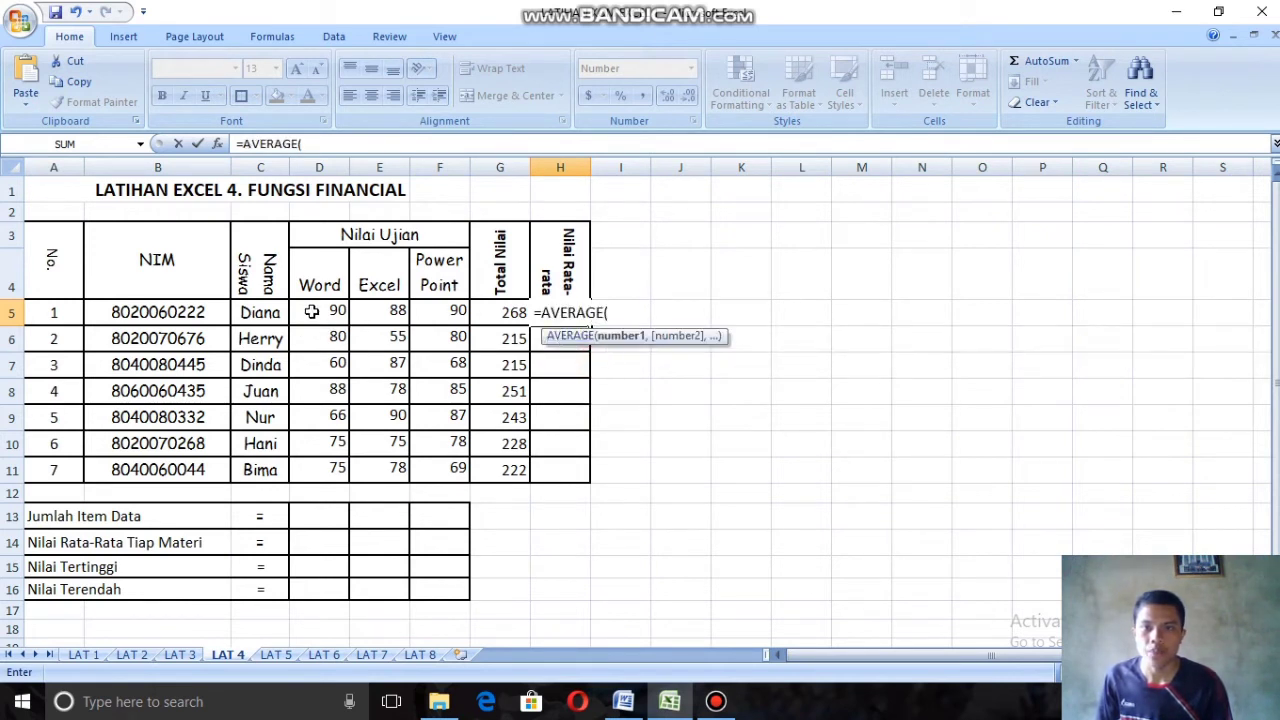
pyautogui.moveTo(314, 311); pyautogui.dragTo(435, 311)
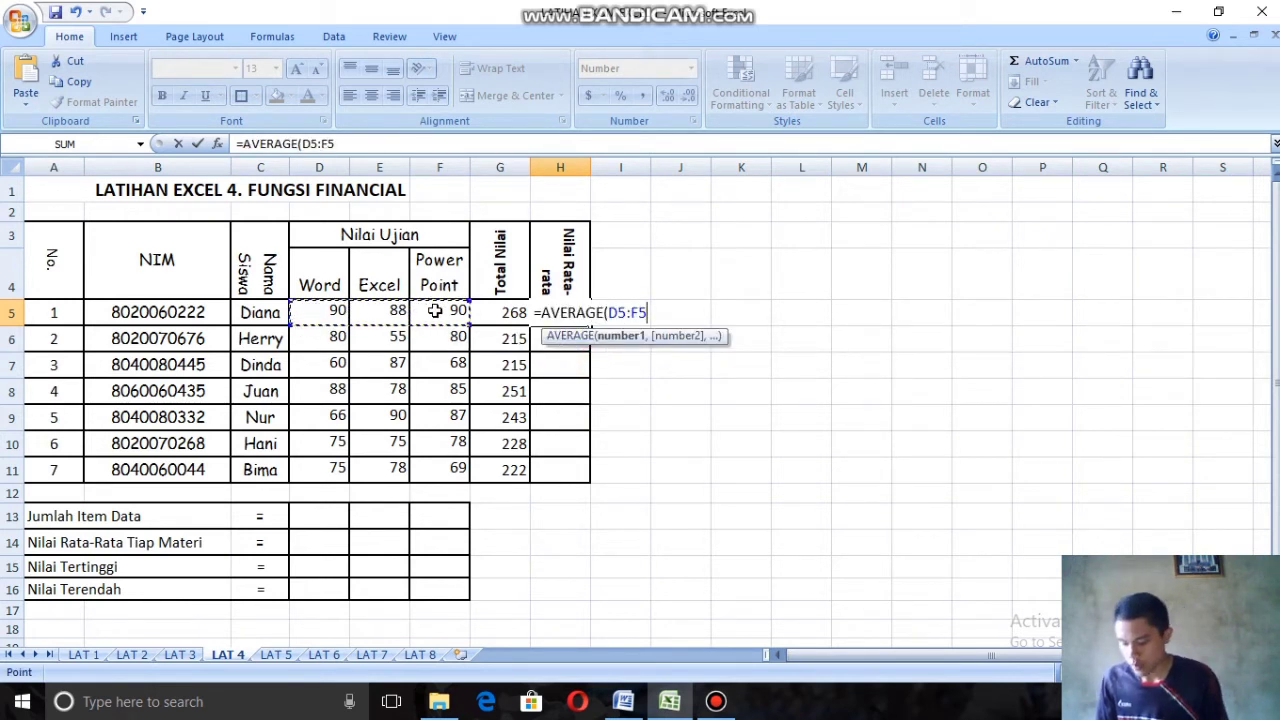
pyautogui.write(')')
pyautogui.press('Return')
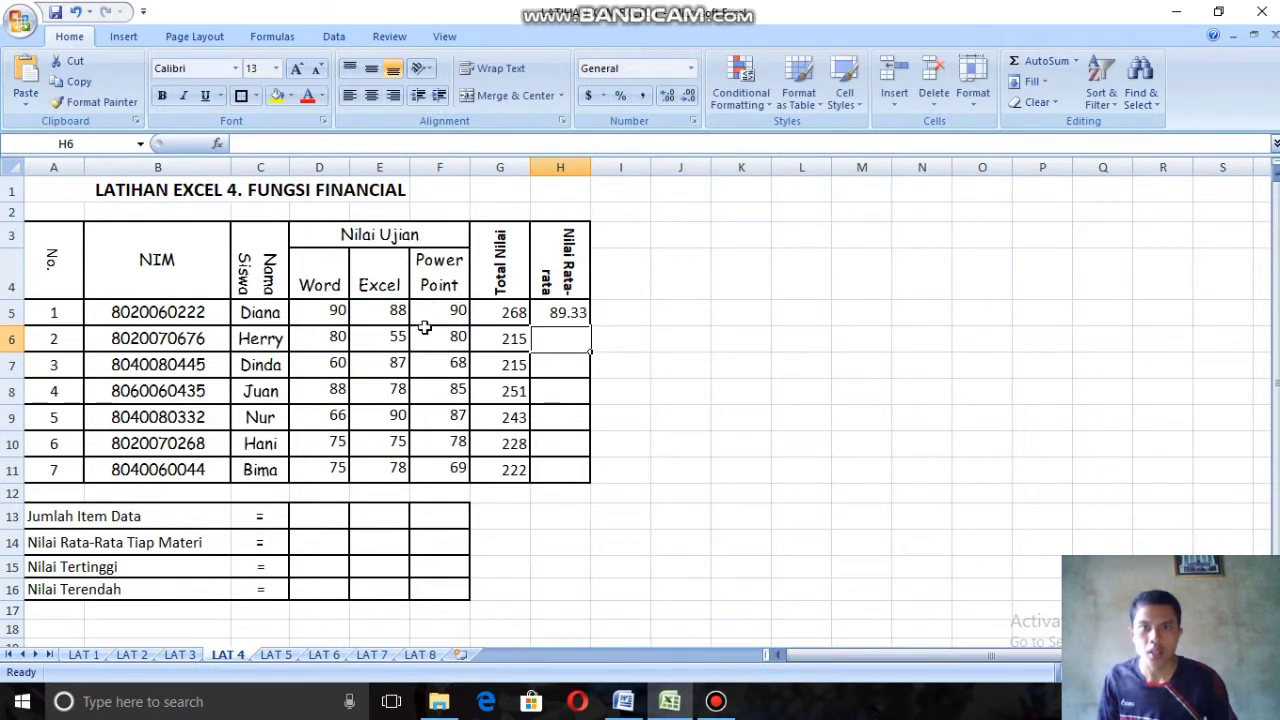
# Step: Fill the Nilai Rata-rata formula from H5 down to H11
pyautogui.click(578, 318)
pyautogui.moveTo(593, 332); pyautogui.dragTo(595, 485)
pyautogui.click(571, 313)
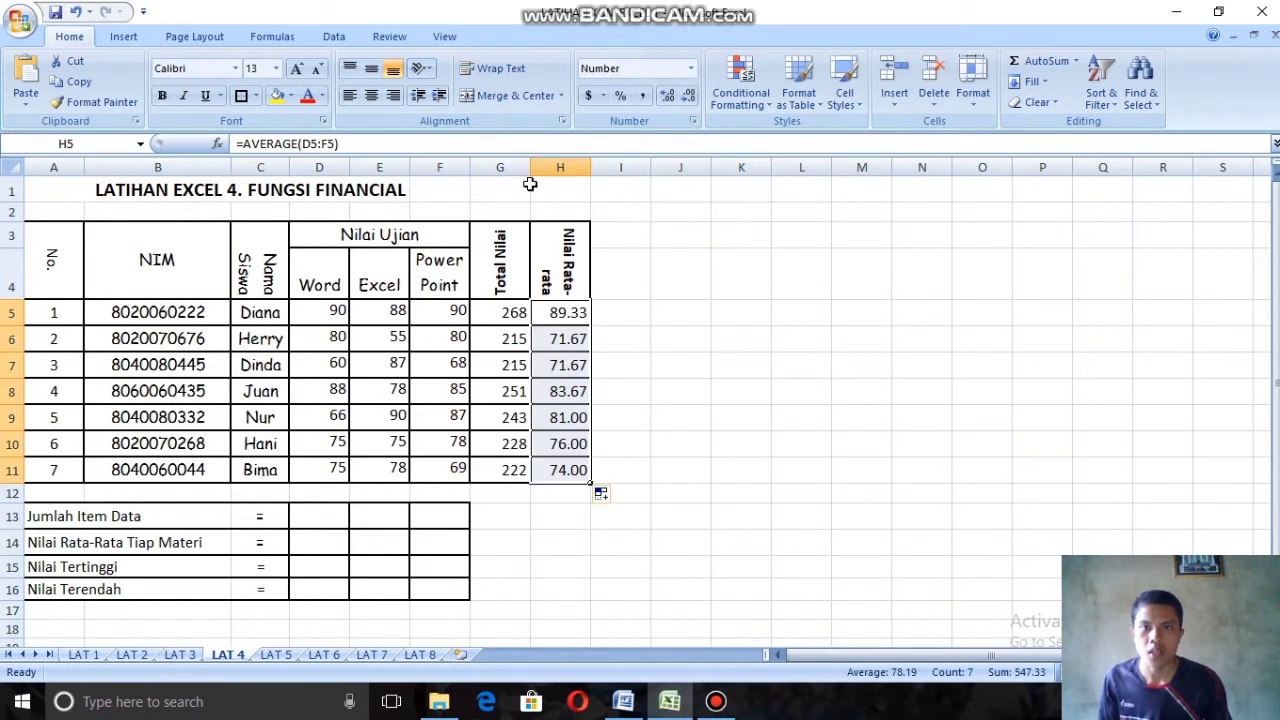
pyautogui.click(745, 318)
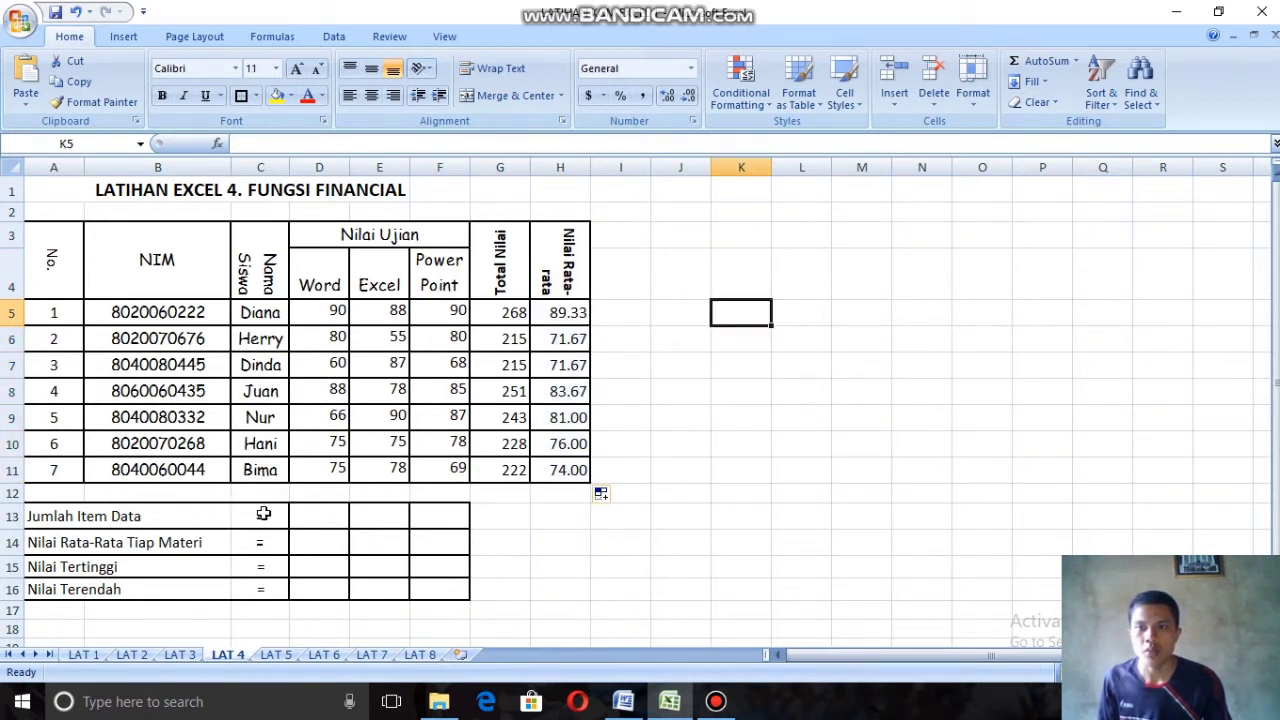
# Step: Enter =SUM(D5:D11) in cell D13 as the Jumlah Item Data for the Word scores
pyautogui.click(315, 512)
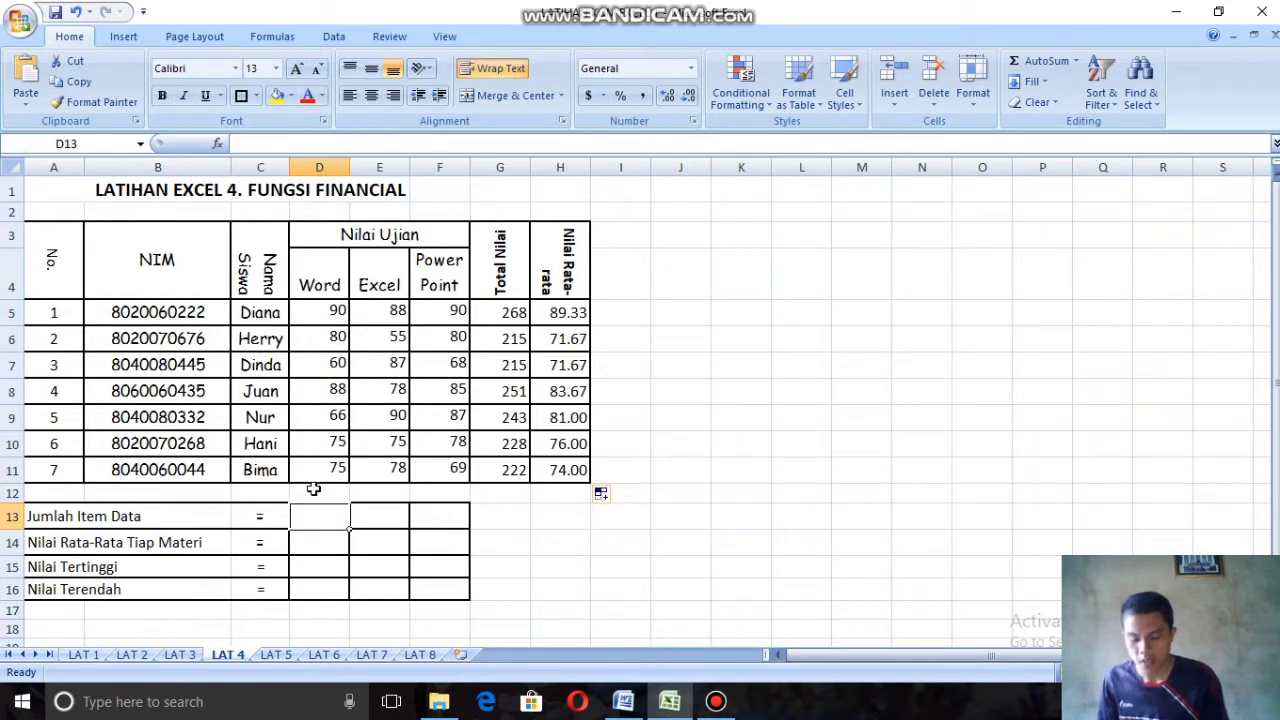
pyautogui.write('=sum')
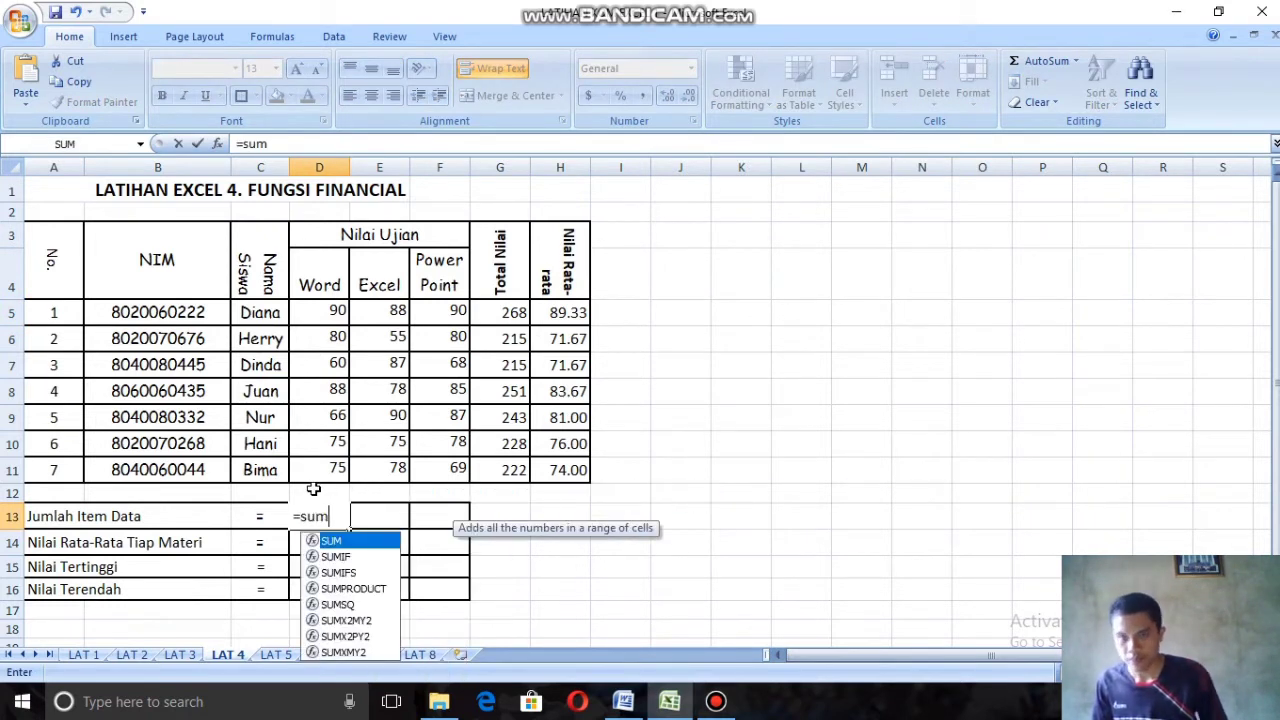
pyautogui.doubleClick(361, 543)
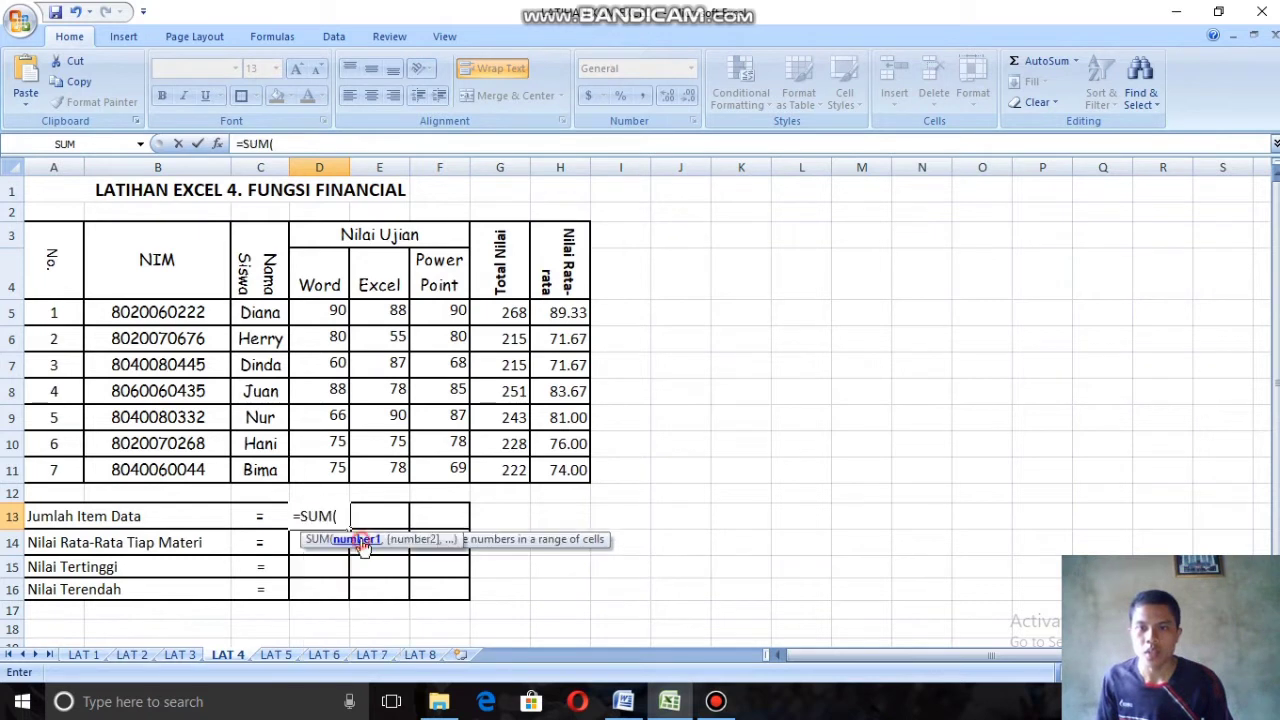
pyautogui.click(320, 312)
pyautogui.moveTo(325, 340); pyautogui.dragTo(338, 467)
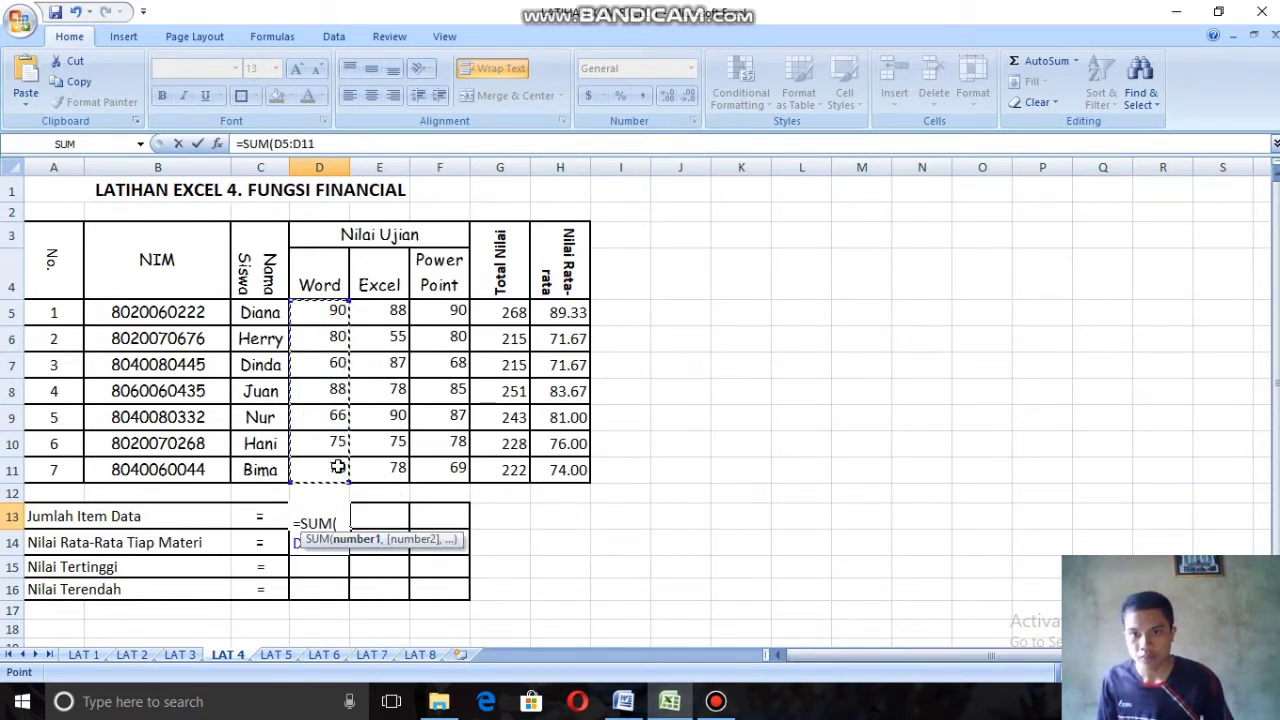
pyautogui.click(339, 521)
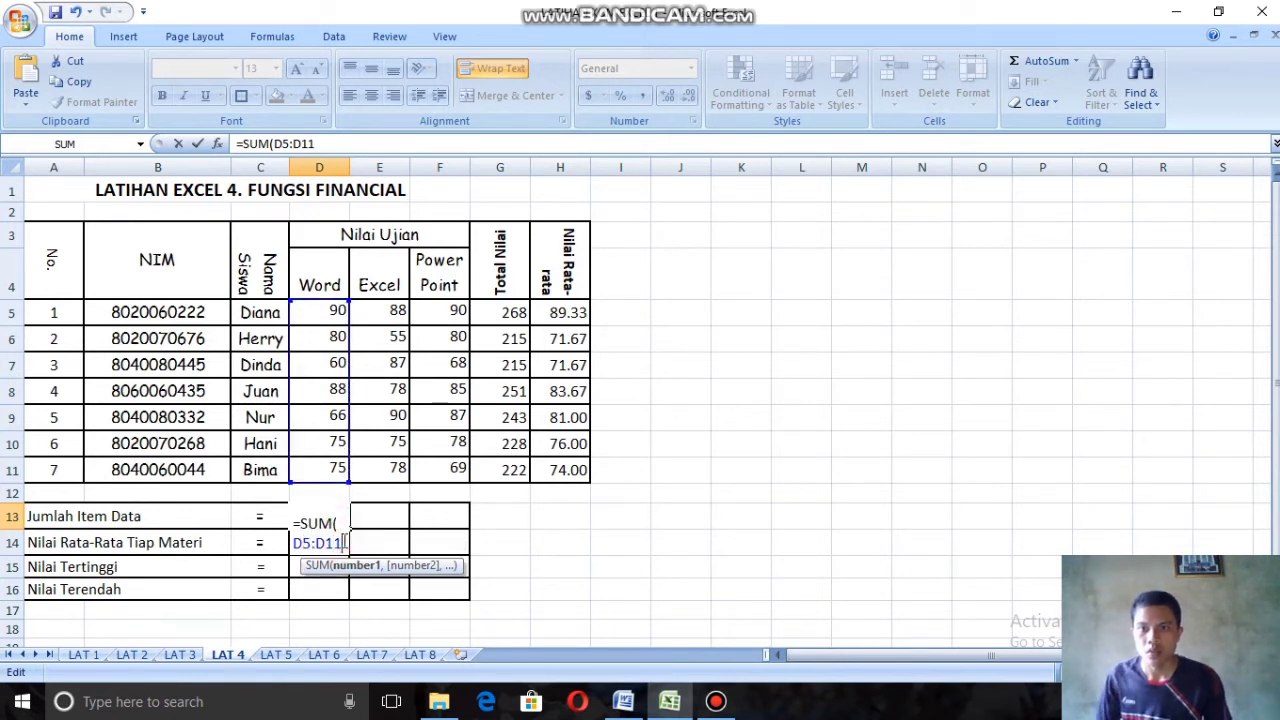
pyautogui.write(')')
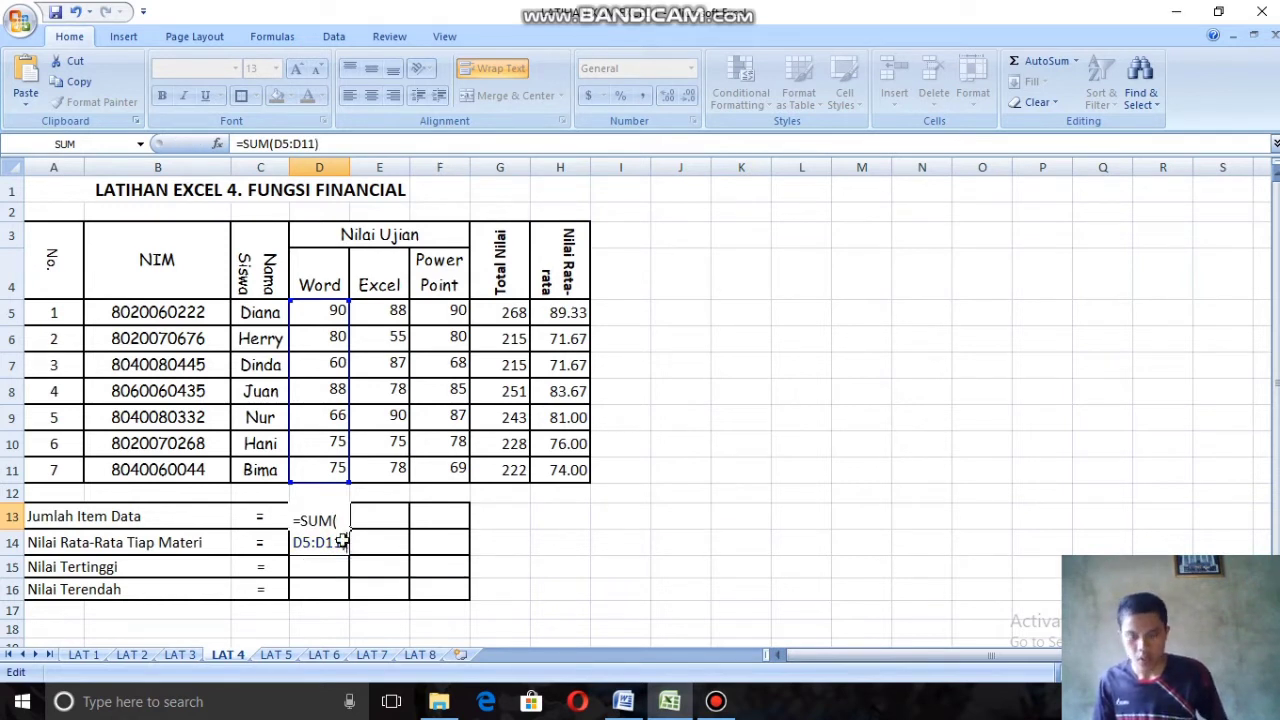
pyautogui.press('Return')
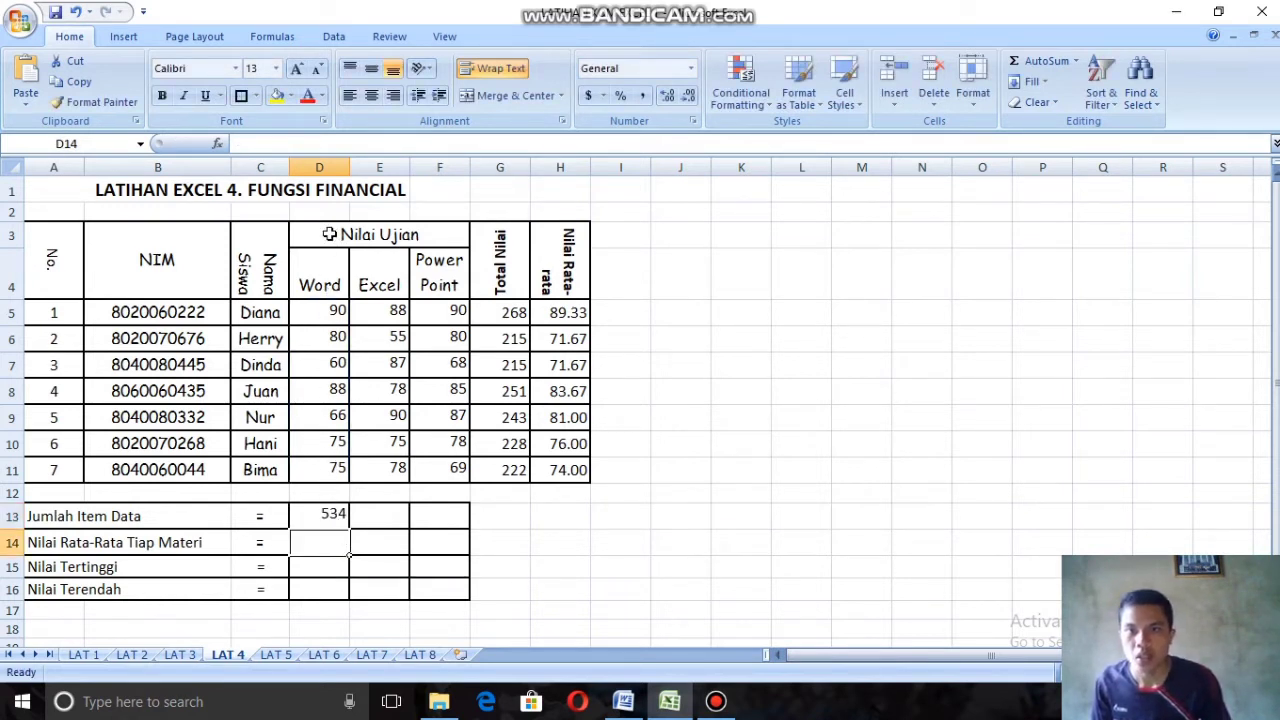
# Step: Enter =SUM(E5:E11) in cell E13 as the Jumlah Item Data for the Excel scores
pyautogui.click(380, 511)
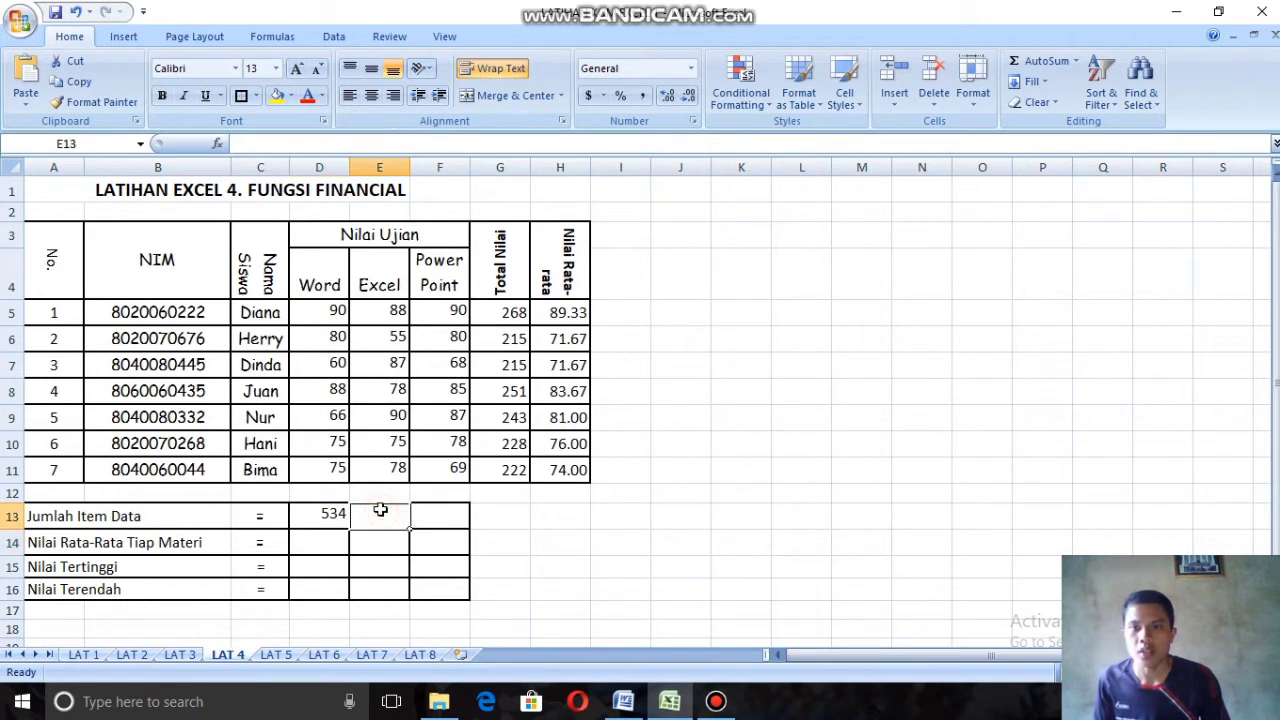
pyautogui.write('=sum')
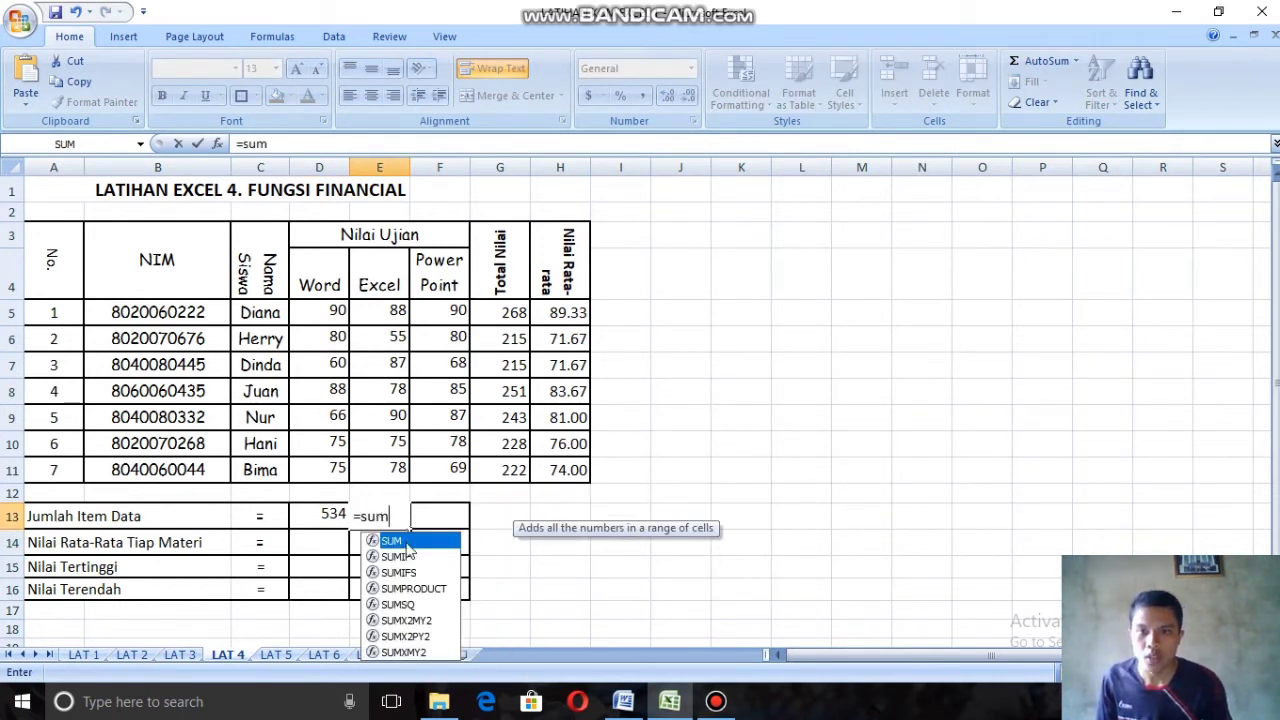
pyautogui.press('Tab')
pyautogui.moveTo(372, 308); pyautogui.dragTo(381, 460)
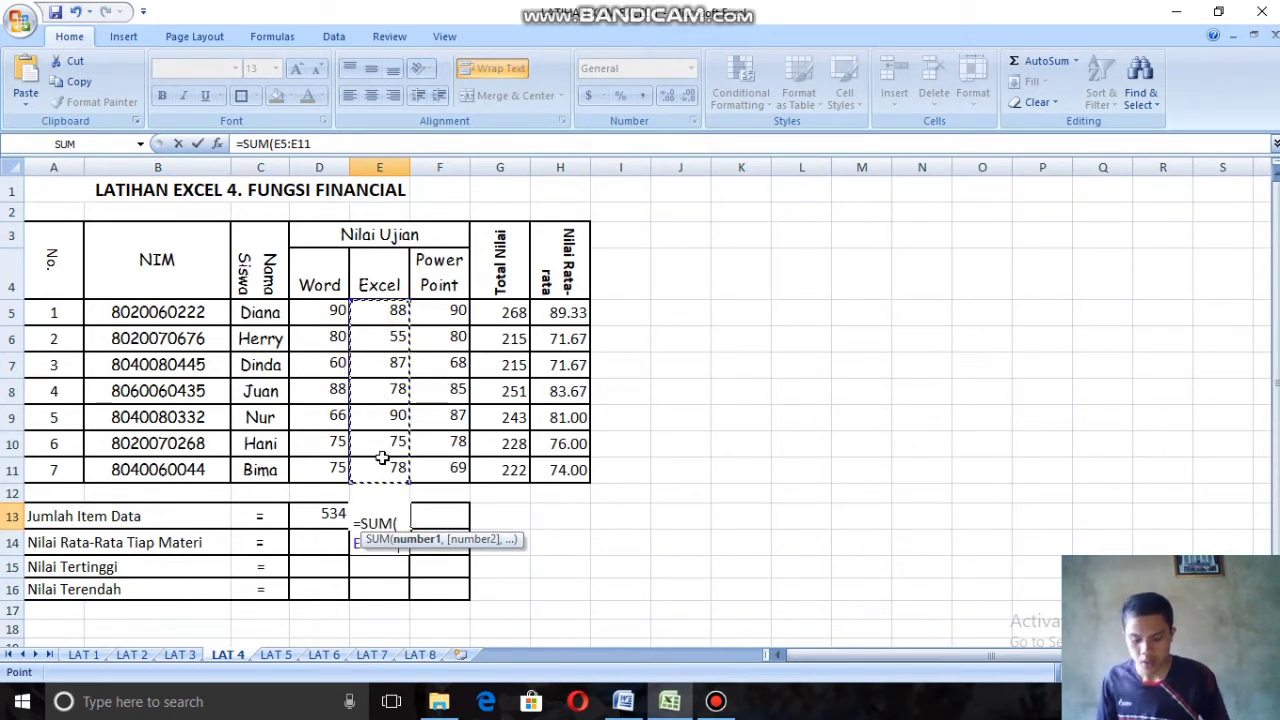
pyautogui.write(')')
pyautogui.press('Return')
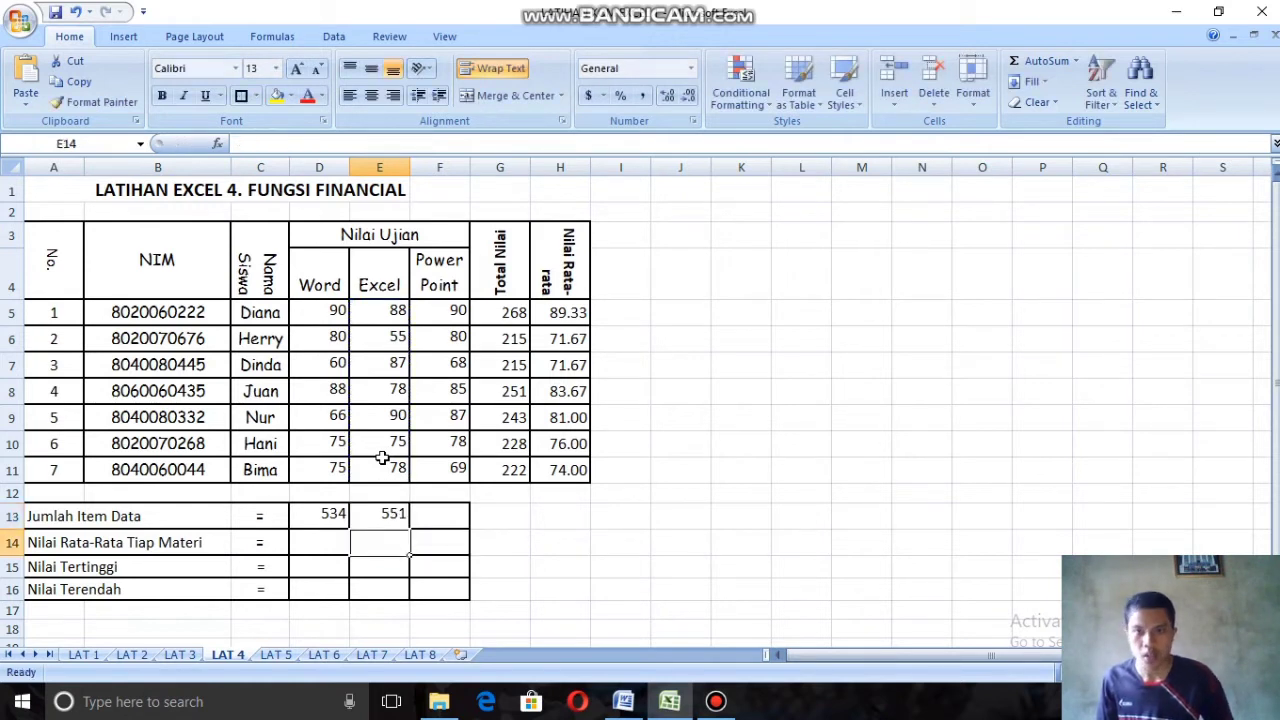
# Step: Enter =SUM(F5:F11) in cell F13 as the Jumlah Item Data for the Power Point scores
pyautogui.click(444, 519)
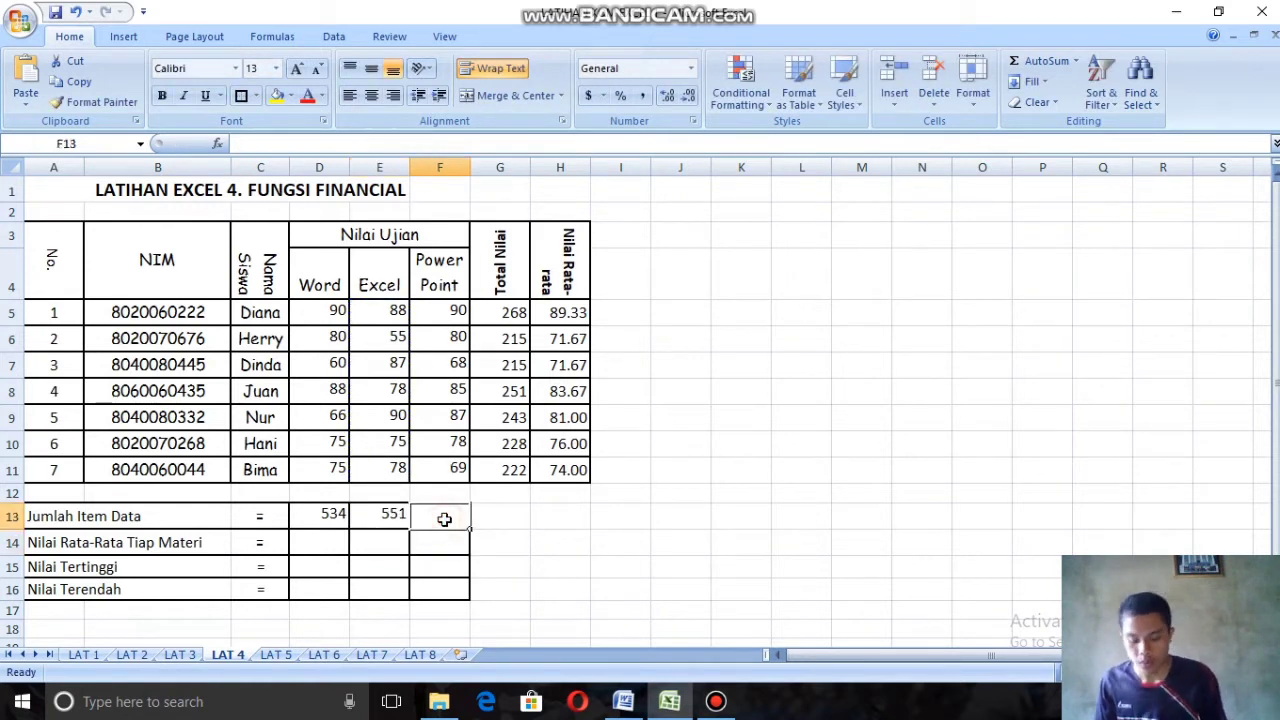
pyautogui.write('=sum')
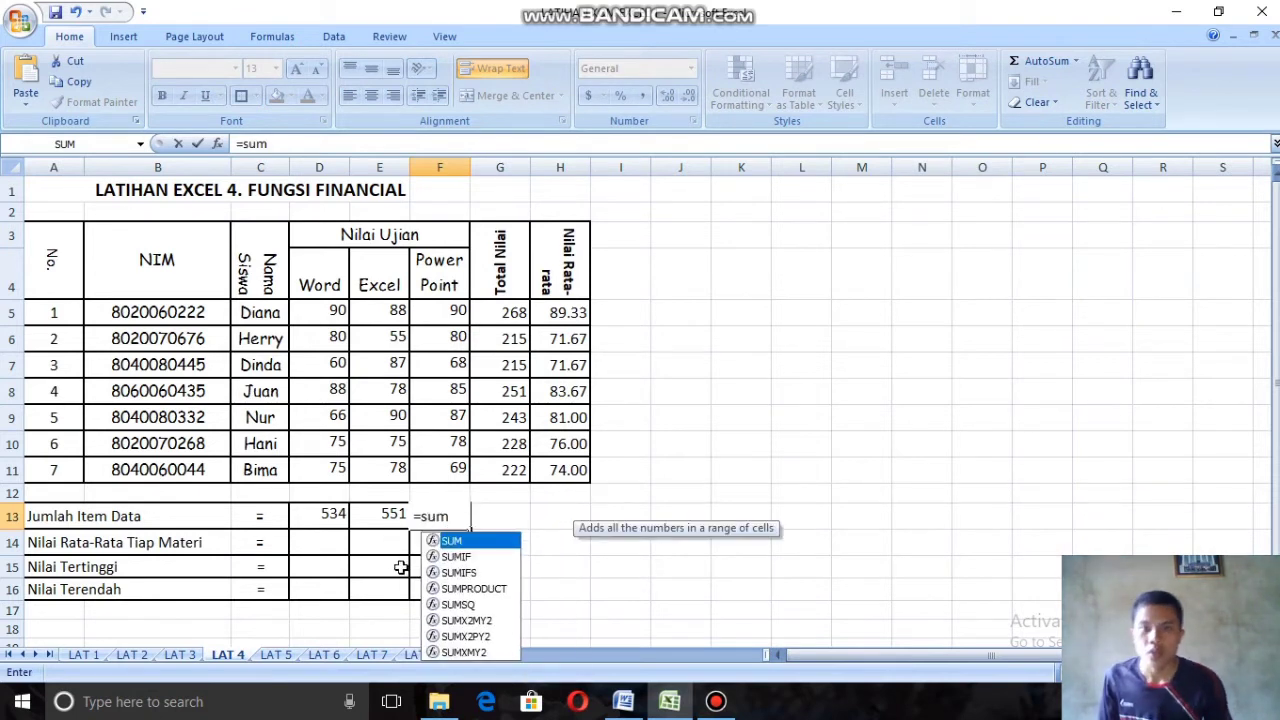
pyautogui.doubleClick(450, 540)
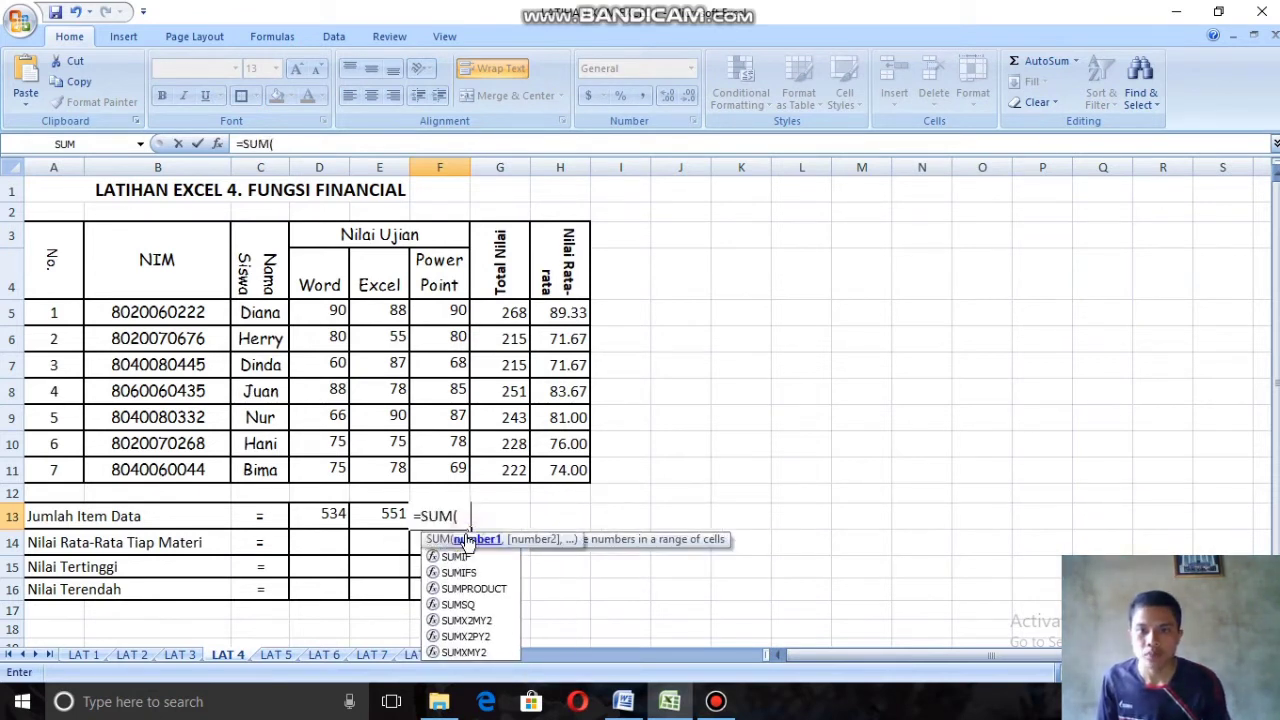
pyautogui.moveTo(441, 316); pyautogui.dragTo(455, 465)
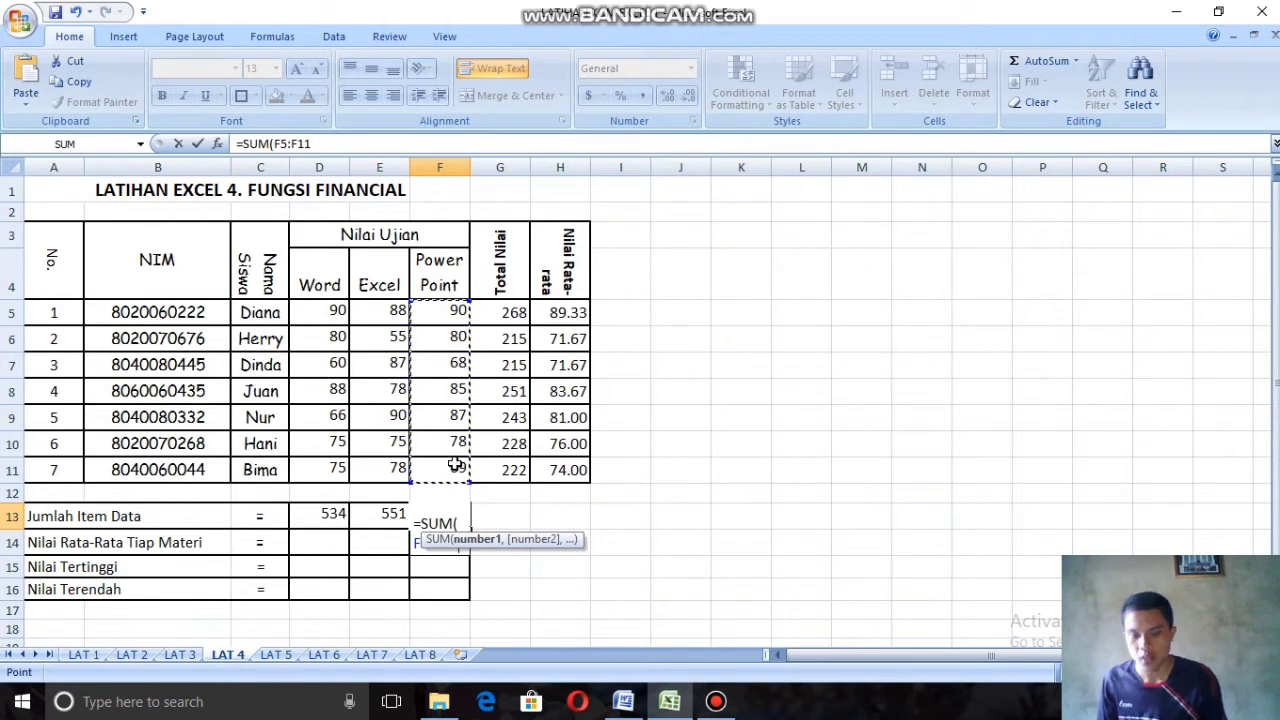
pyautogui.write(')')
pyautogui.press('Return')
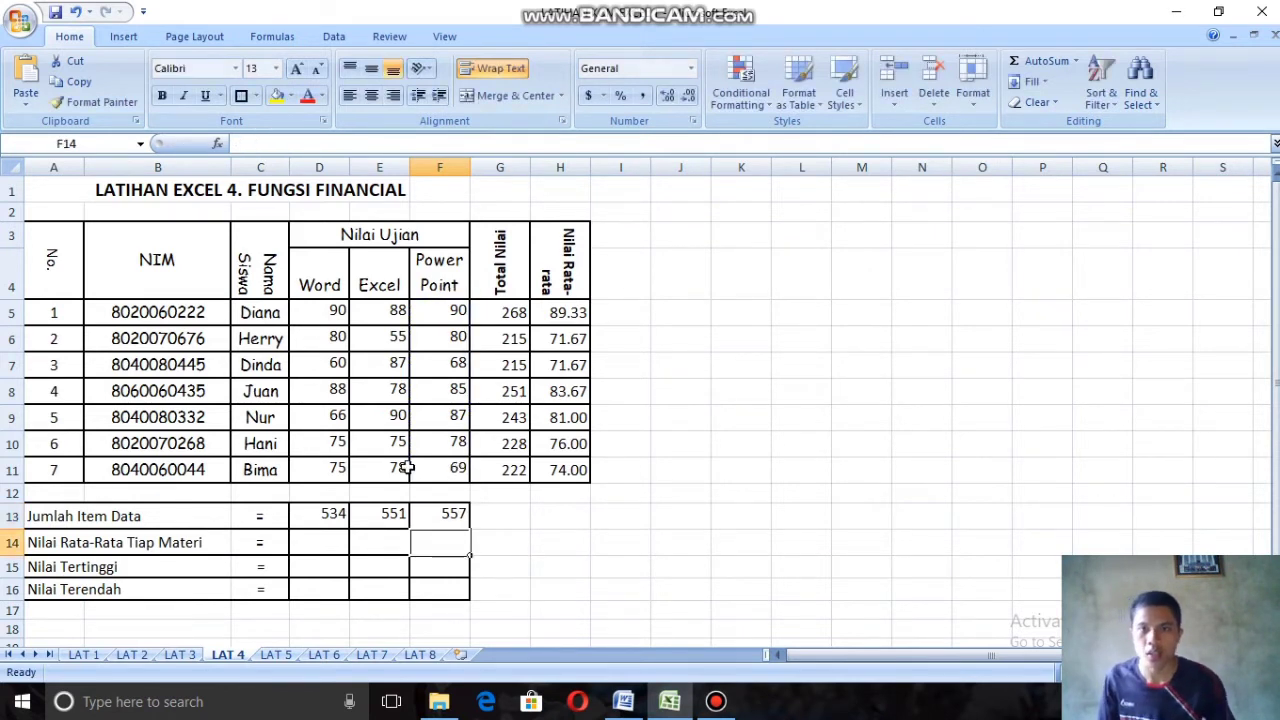
# Step: Enter =AVERAGE(D5:D11) in cell D14 as the Nilai Rata-Rata Tiap Materi for the Word scores
pyautogui.click(309, 537)
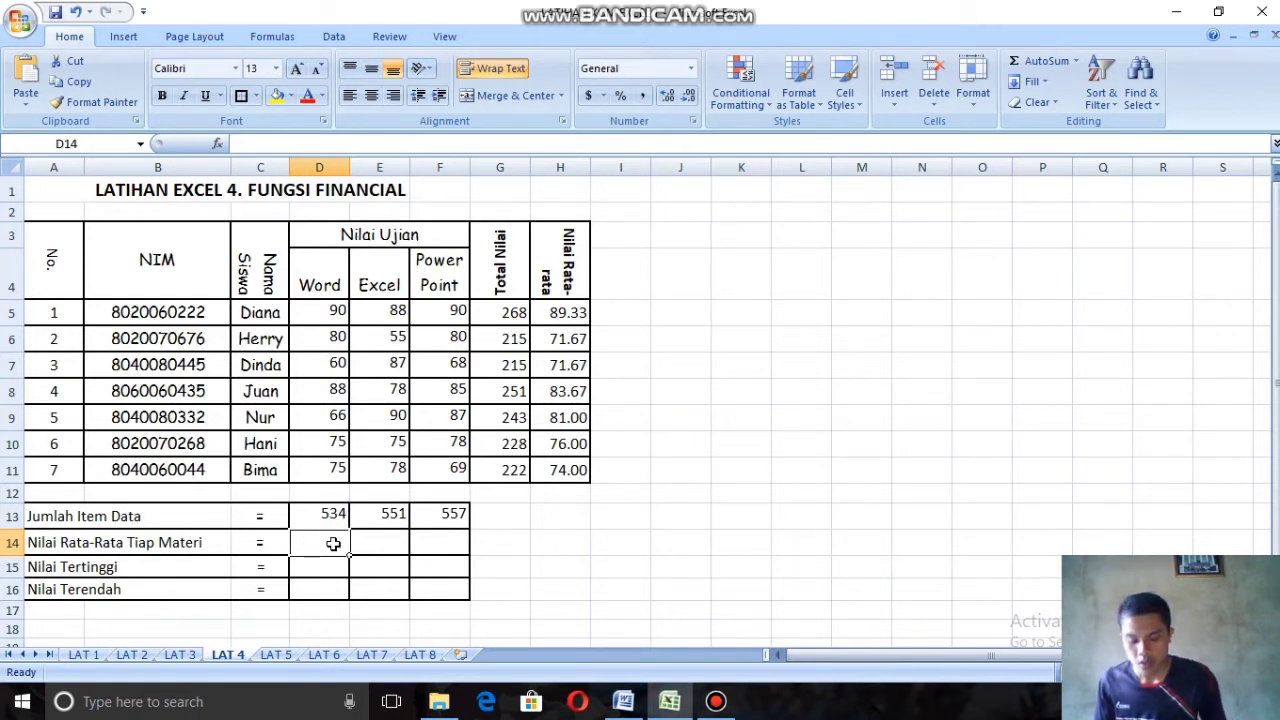
pyautogui.write('=av')
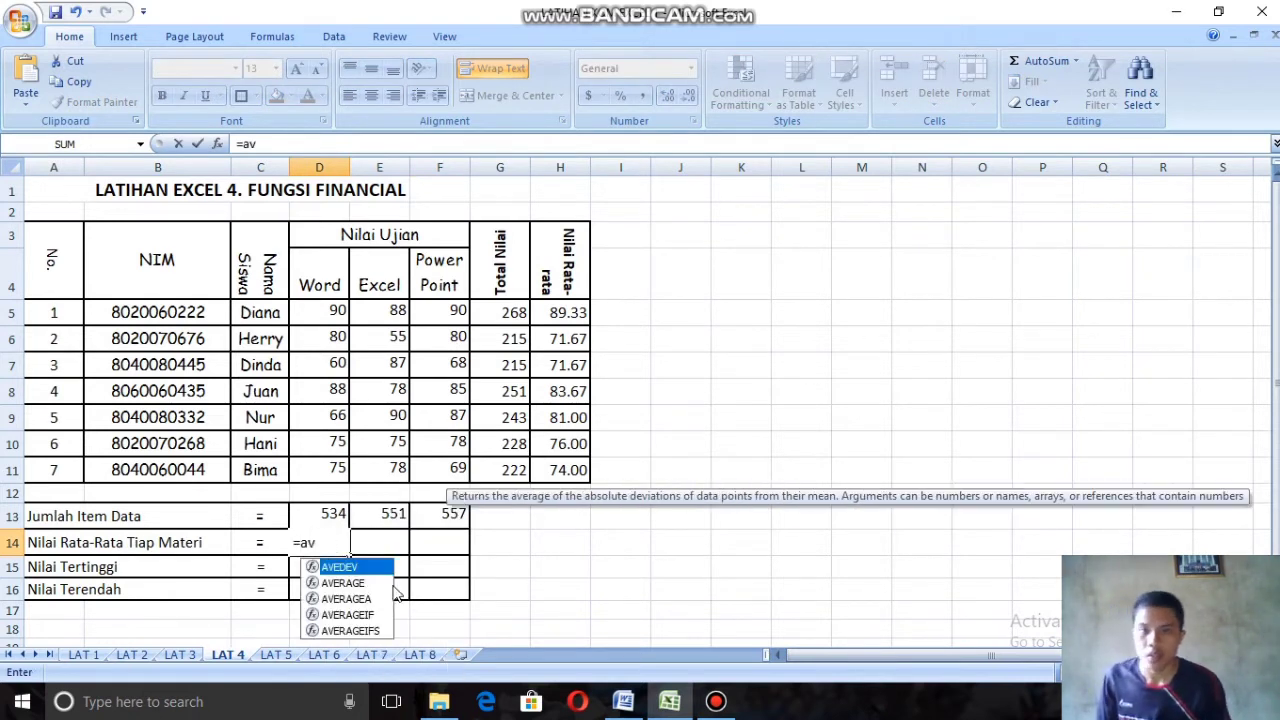
pyautogui.doubleClick(350, 582)
pyautogui.click(330, 312)
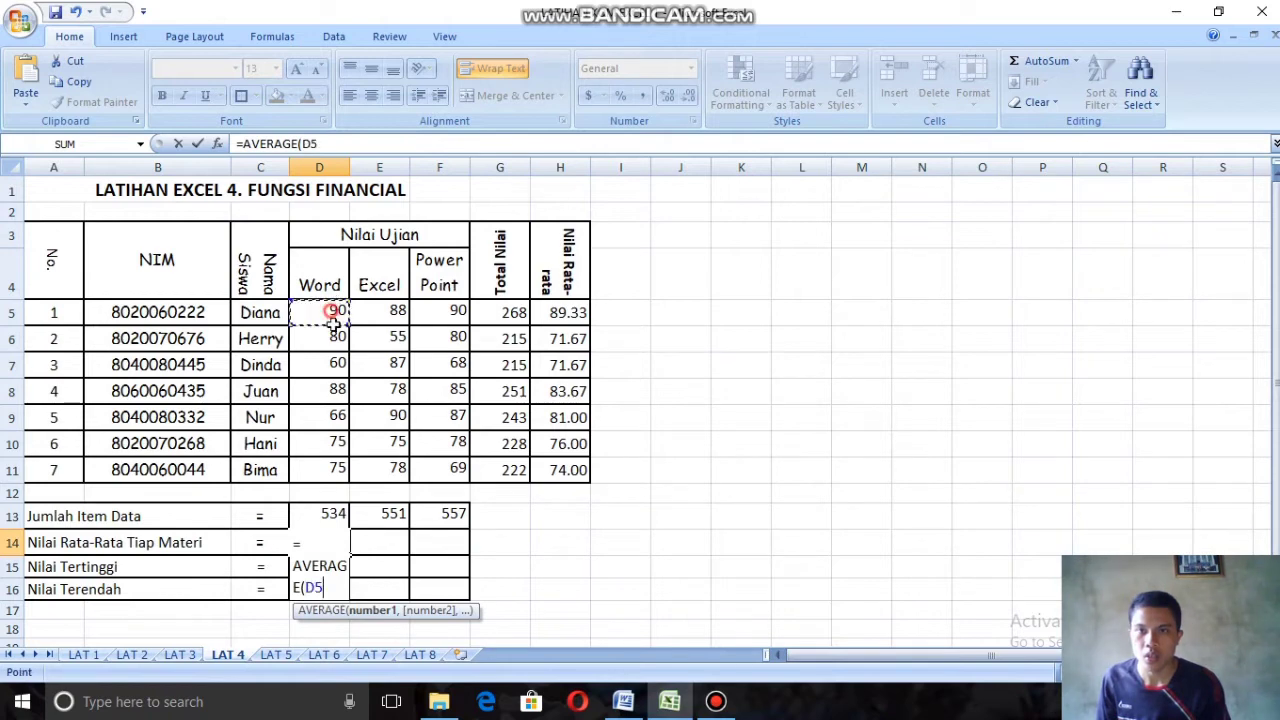
pyautogui.moveTo(333, 313); pyautogui.dragTo(337, 466)
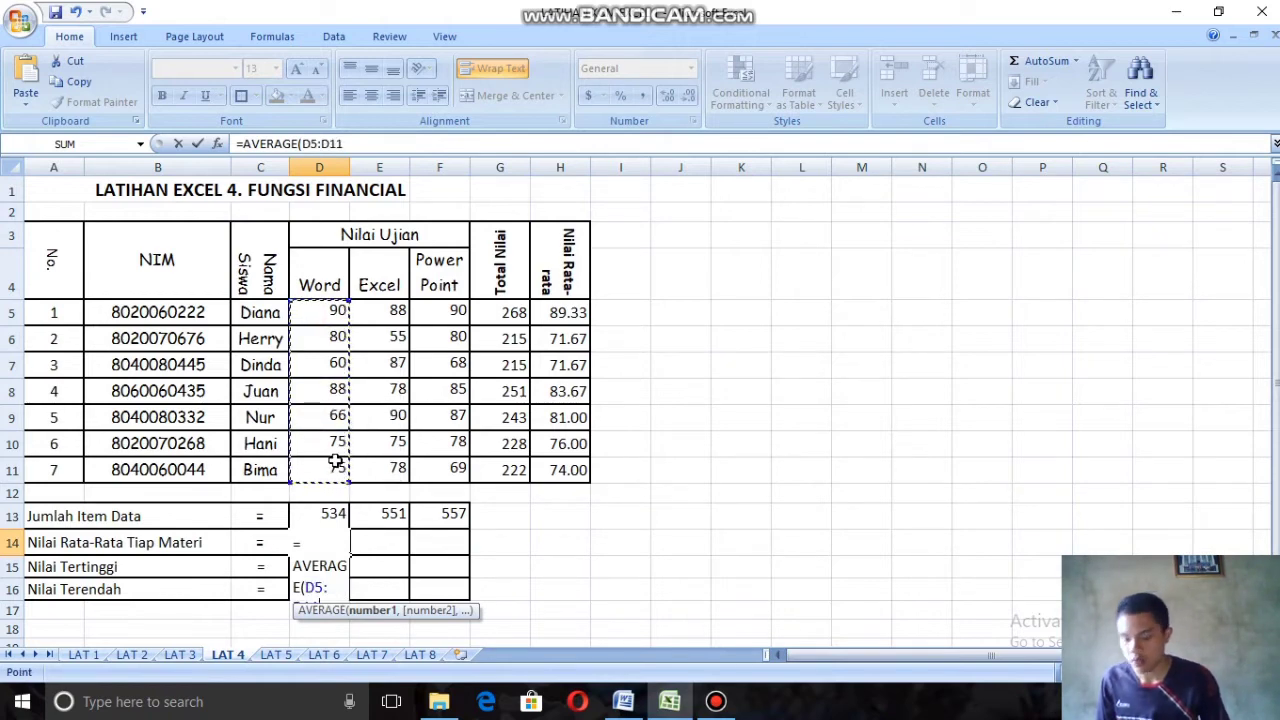
pyautogui.press('Return')
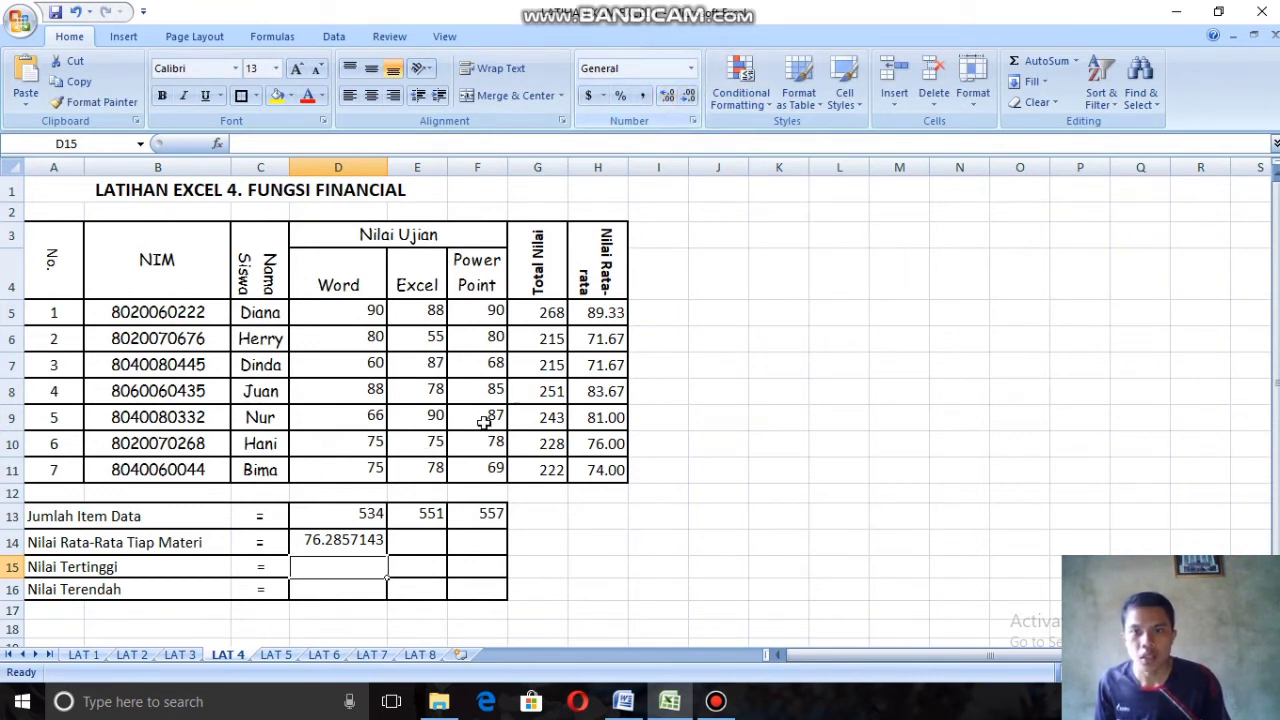
# Step: Format the Word average in D14 to two decimal places and narrow column D to suit the shorter number
pyautogui.click(358, 545)
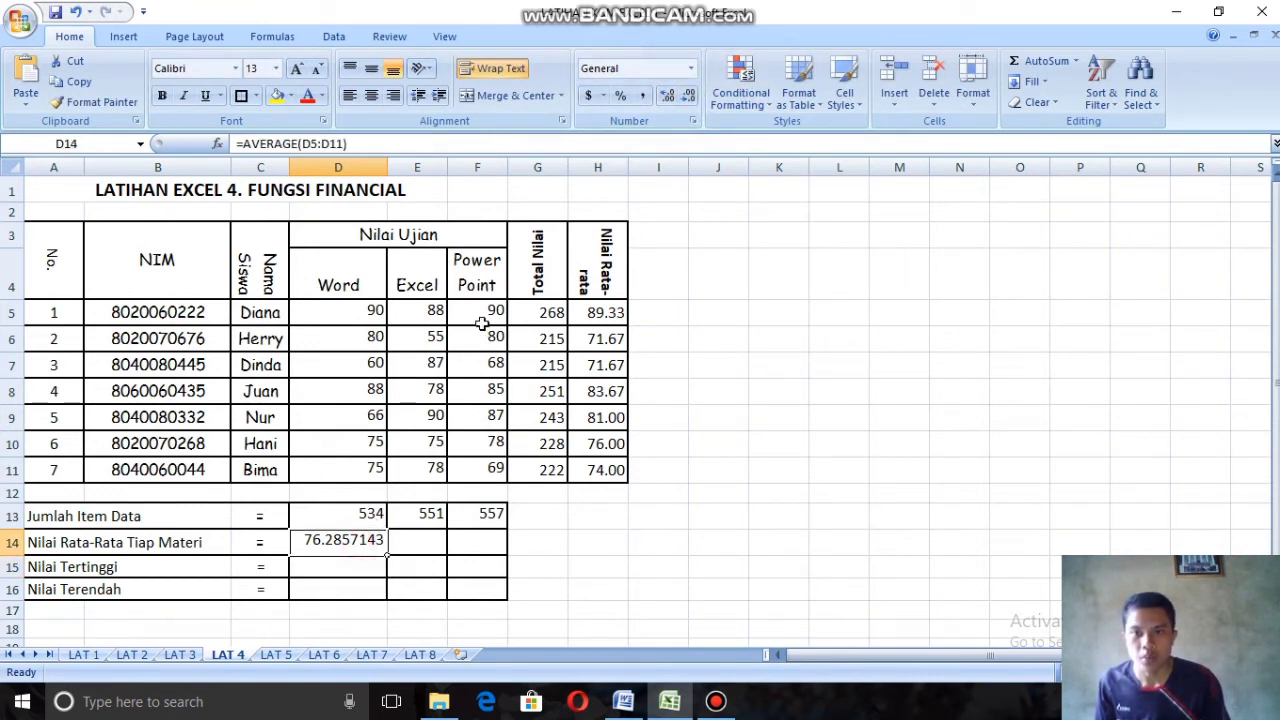
pyautogui.click(666, 97)
pyautogui.click(666, 97)
pyautogui.click(684, 97)
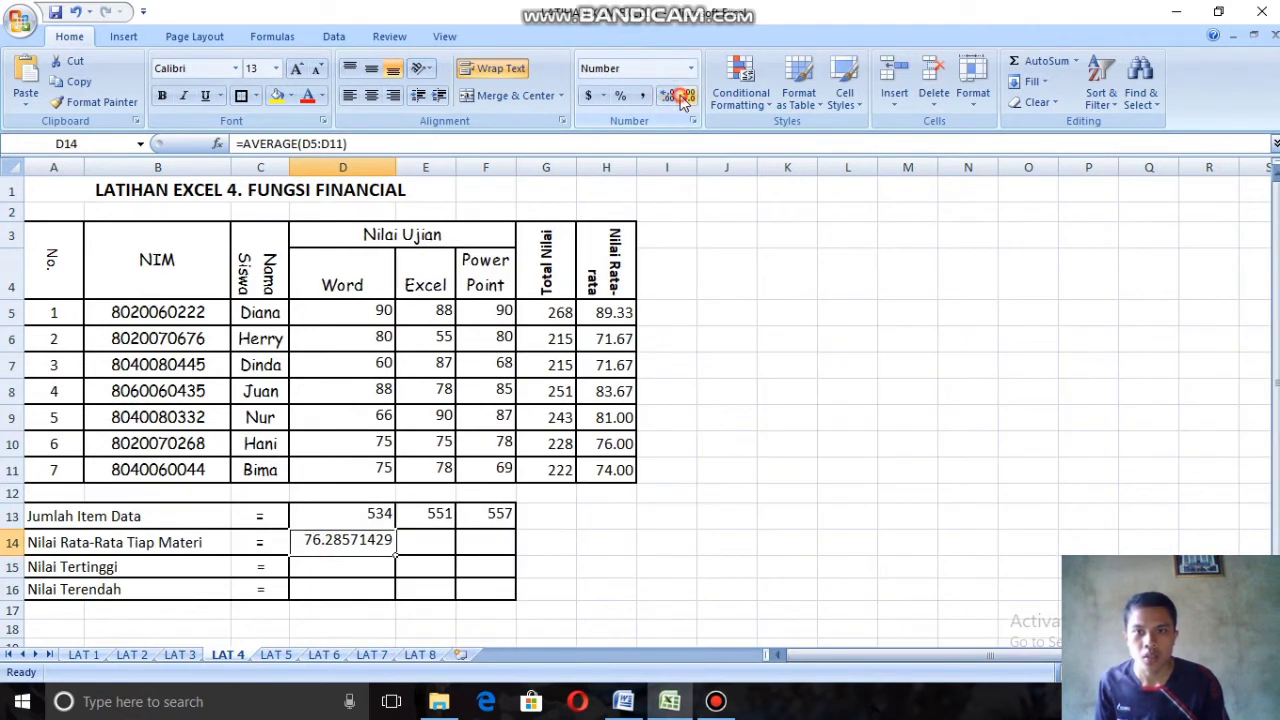
pyautogui.click(684, 97)
pyautogui.click(684, 97)
pyautogui.click(684, 97)
pyautogui.click(684, 97)
pyautogui.click(684, 97)
pyautogui.click(684, 97)
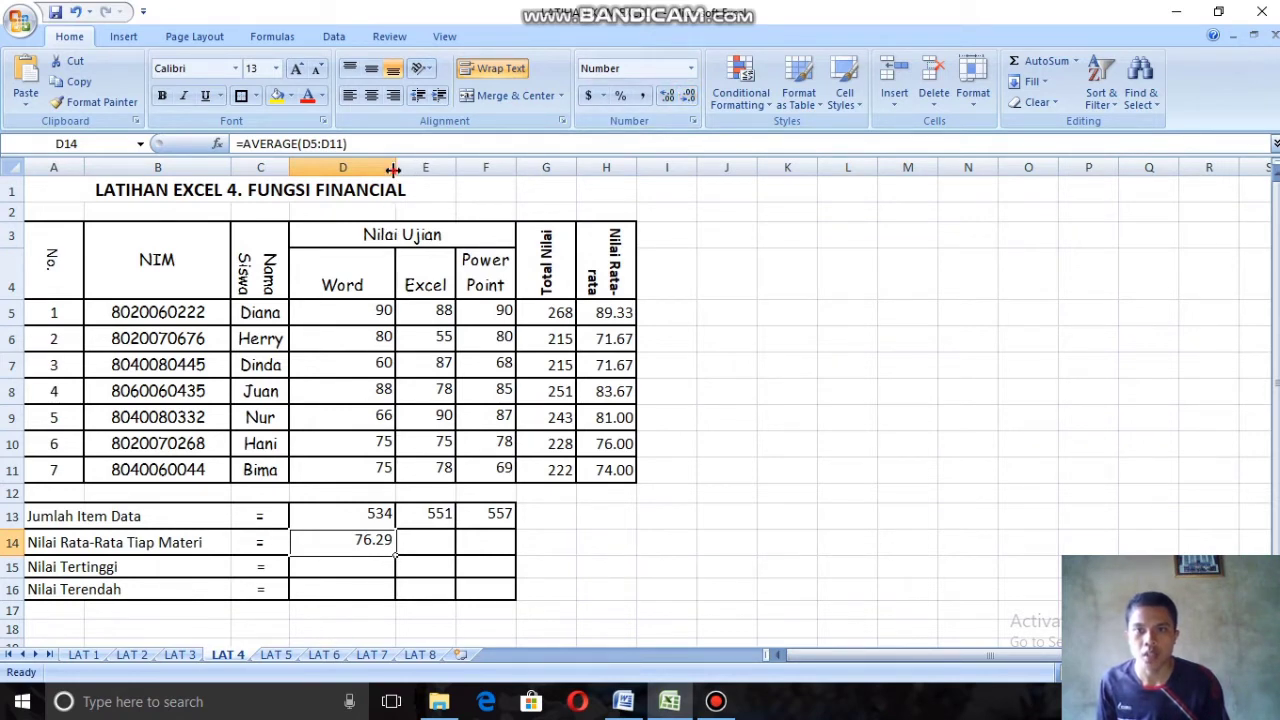
pyautogui.moveTo(393, 170); pyautogui.dragTo(371, 170)
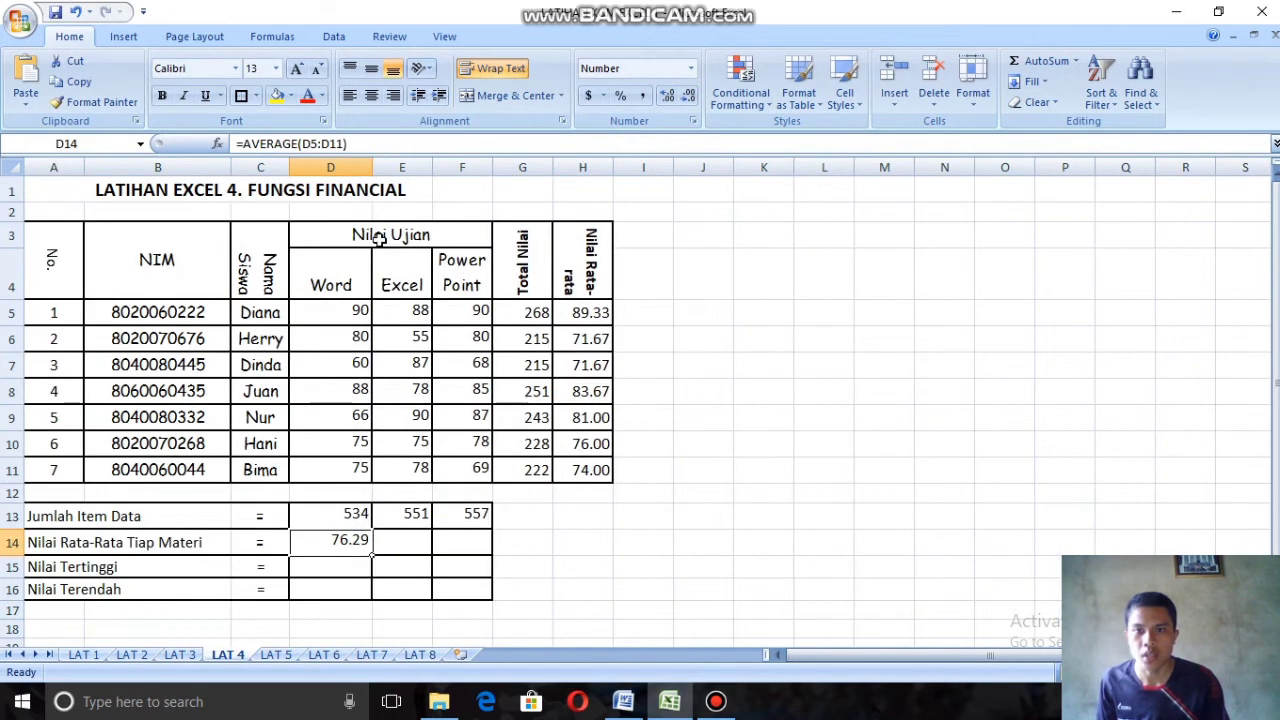
# Step: Enter =AVERAGE(E5:E11) in cell E14 as the Nilai Rata-Rata Tiap Materi for the Excel scores
pyautogui.click(403, 546)
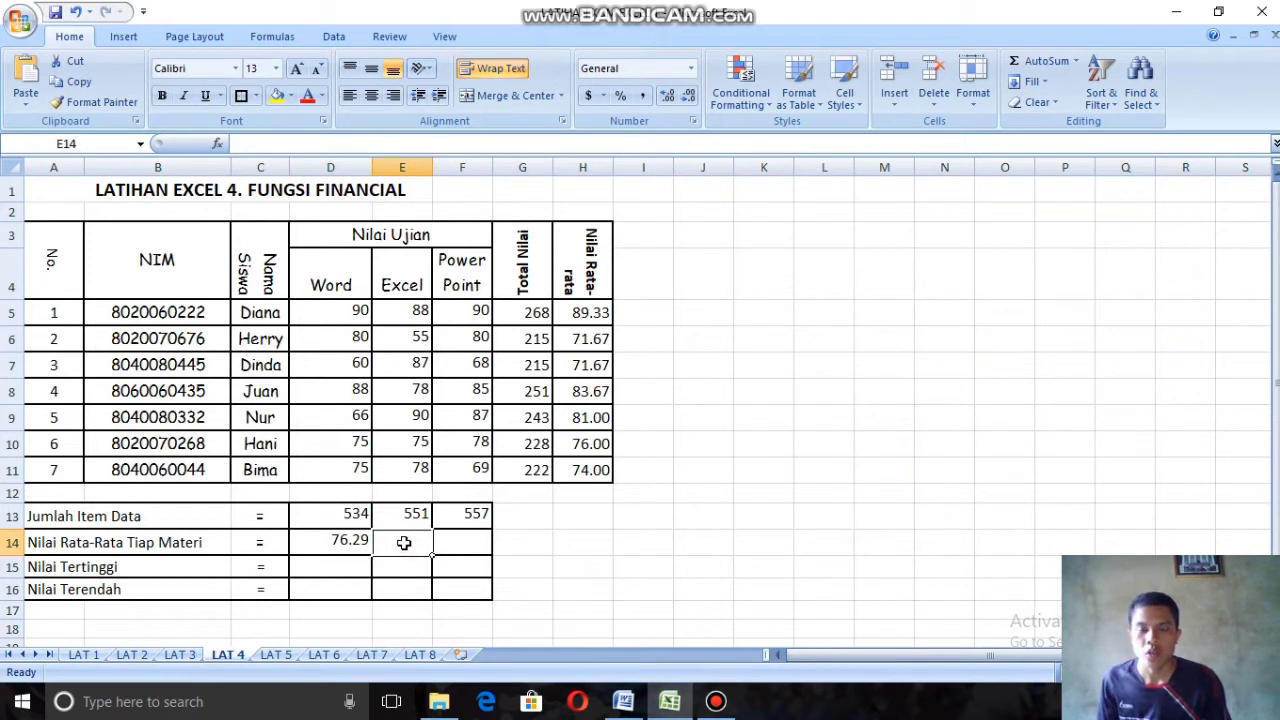
pyautogui.write('=')
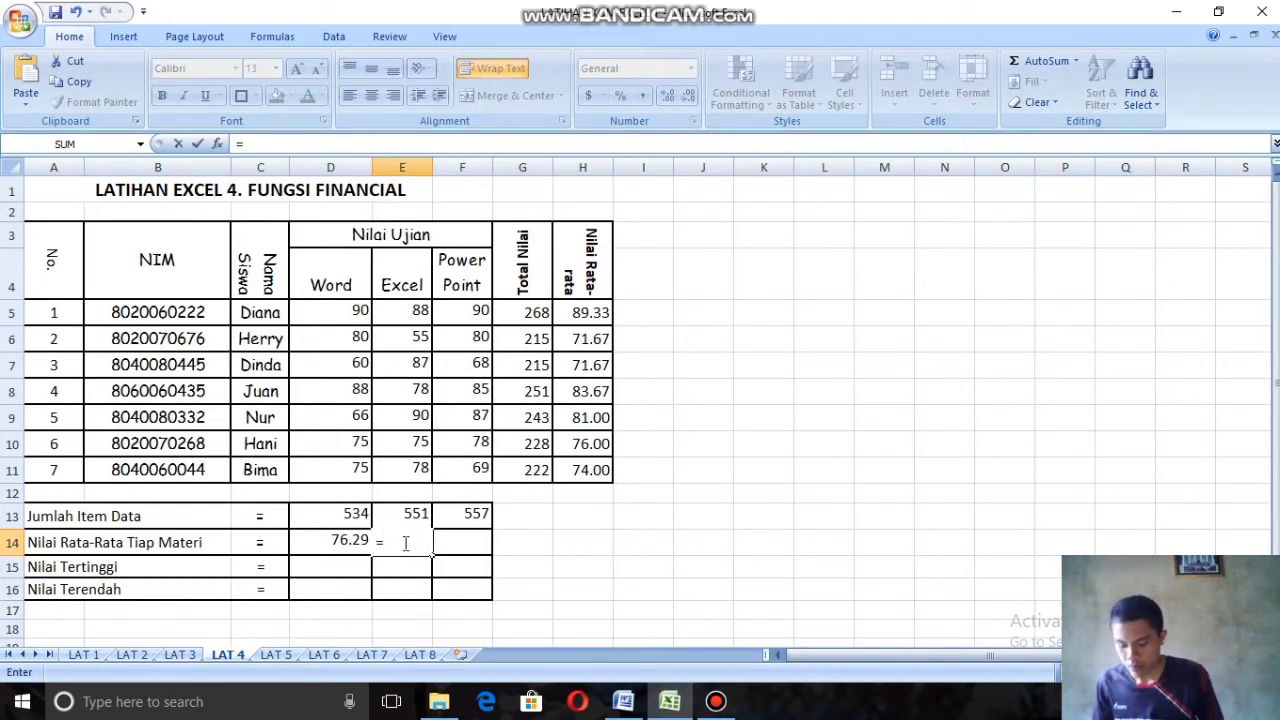
pyautogui.write('av')
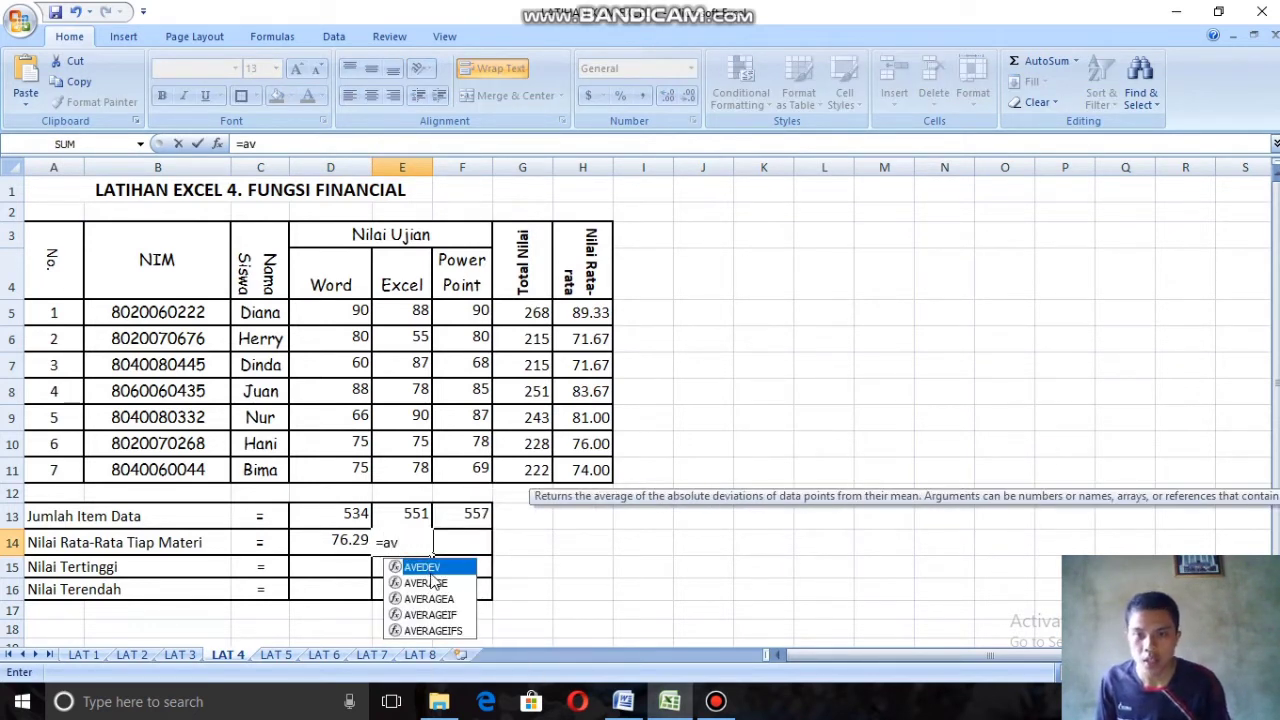
pyautogui.doubleClick(430, 586)
pyautogui.moveTo(402, 318); pyautogui.dragTo(420, 460)
pyautogui.write(')')
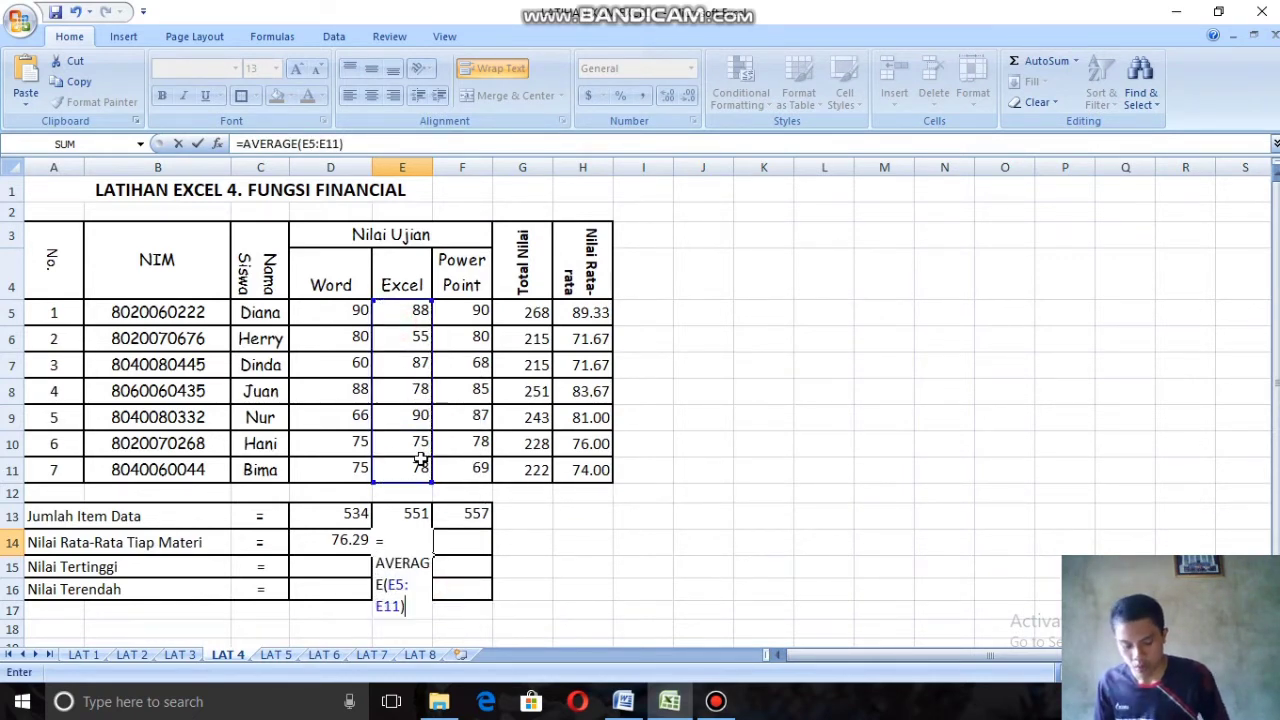
pyautogui.press('Return')
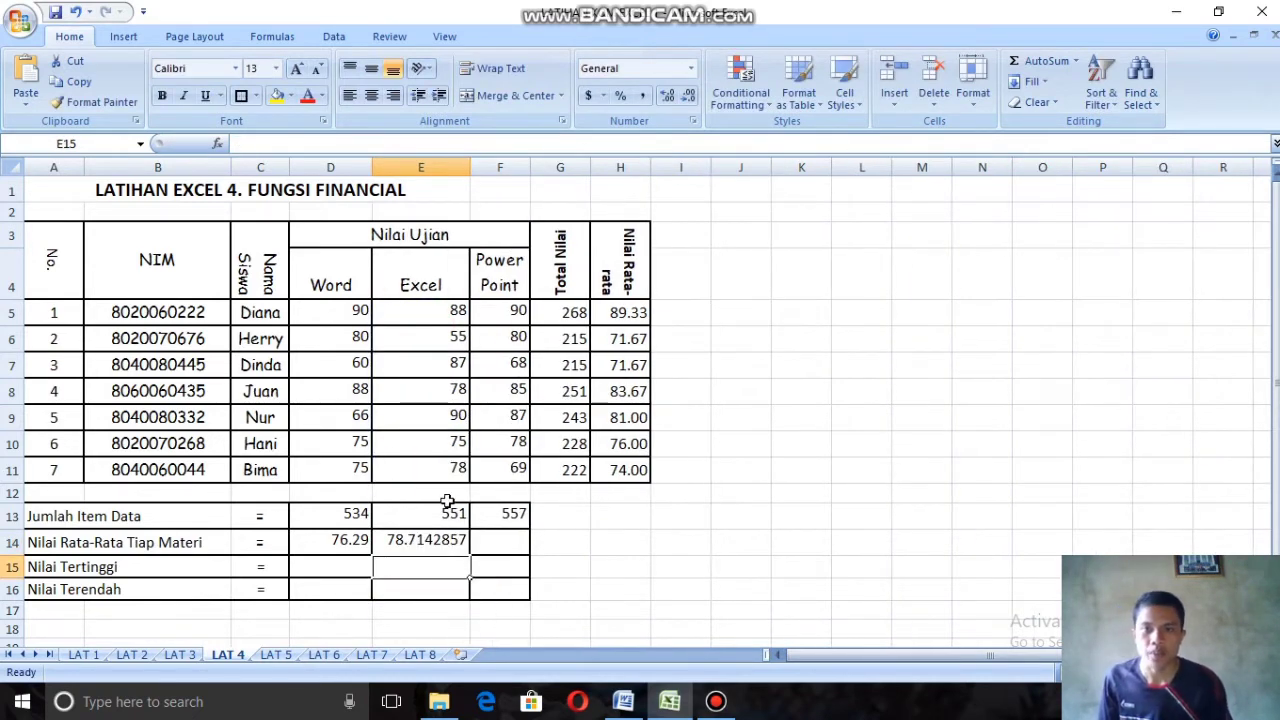
# Step: Enter =AVERAGE(F5:F11) in cell F14 as the Nilai Rata-Rata Tiap Materi for the Power Point scores
pyautogui.click(505, 540)
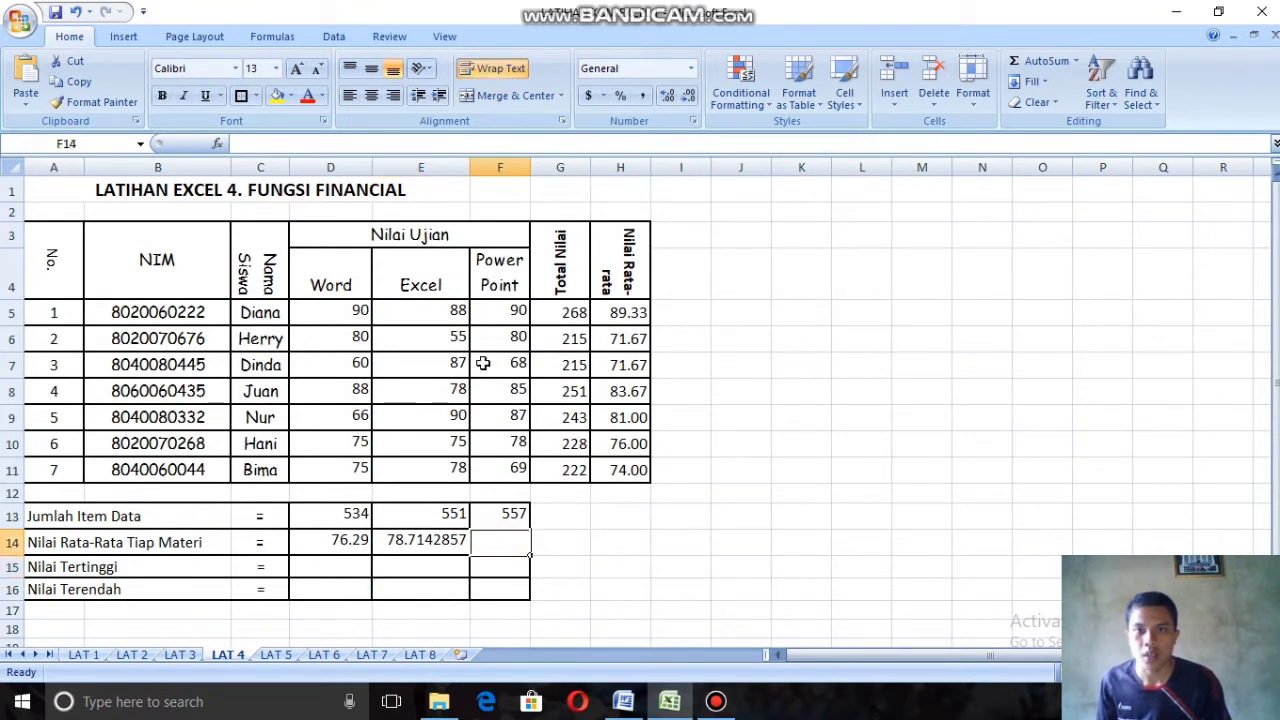
pyautogui.write('=av')
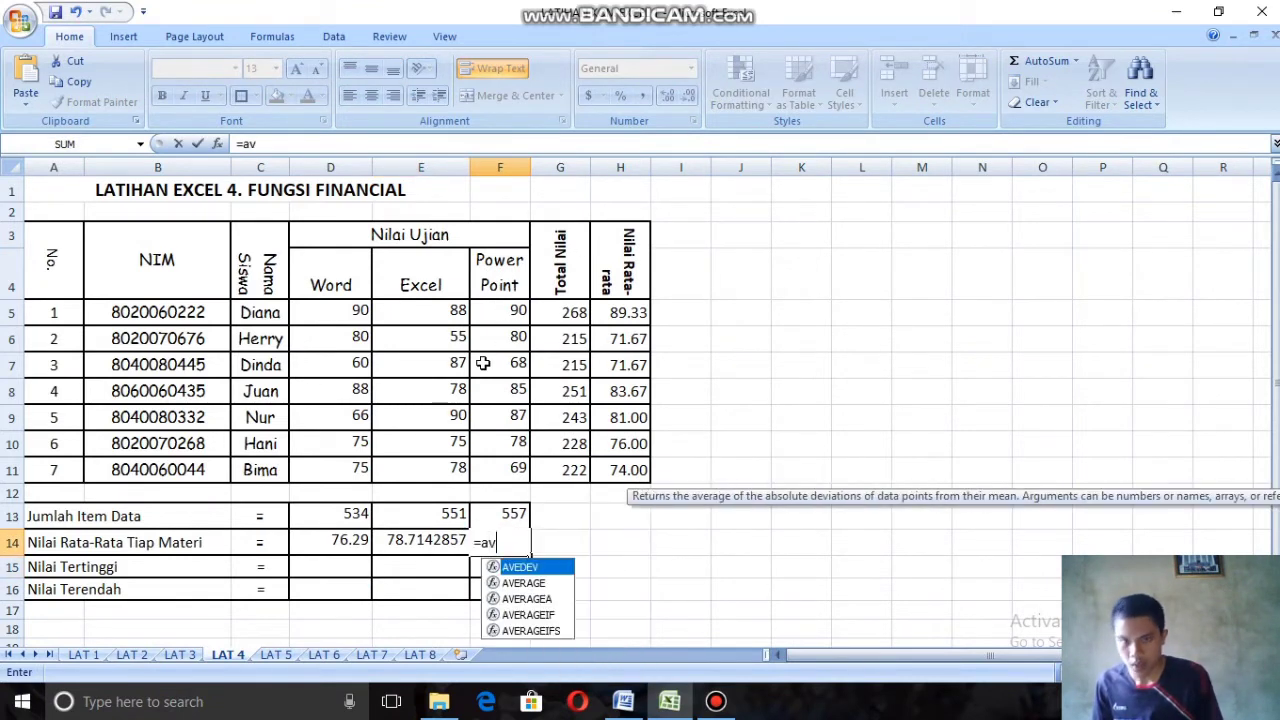
pyautogui.doubleClick(537, 585)
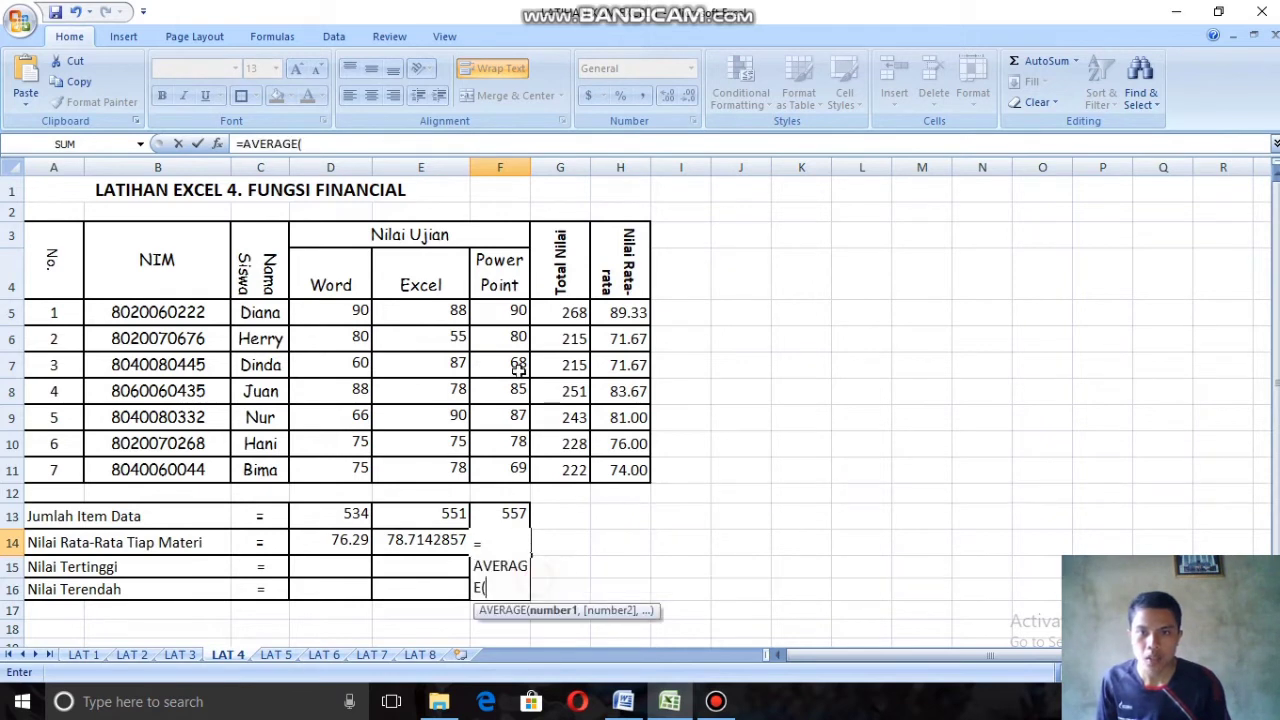
pyautogui.moveTo(515, 312); pyautogui.dragTo(517, 487)
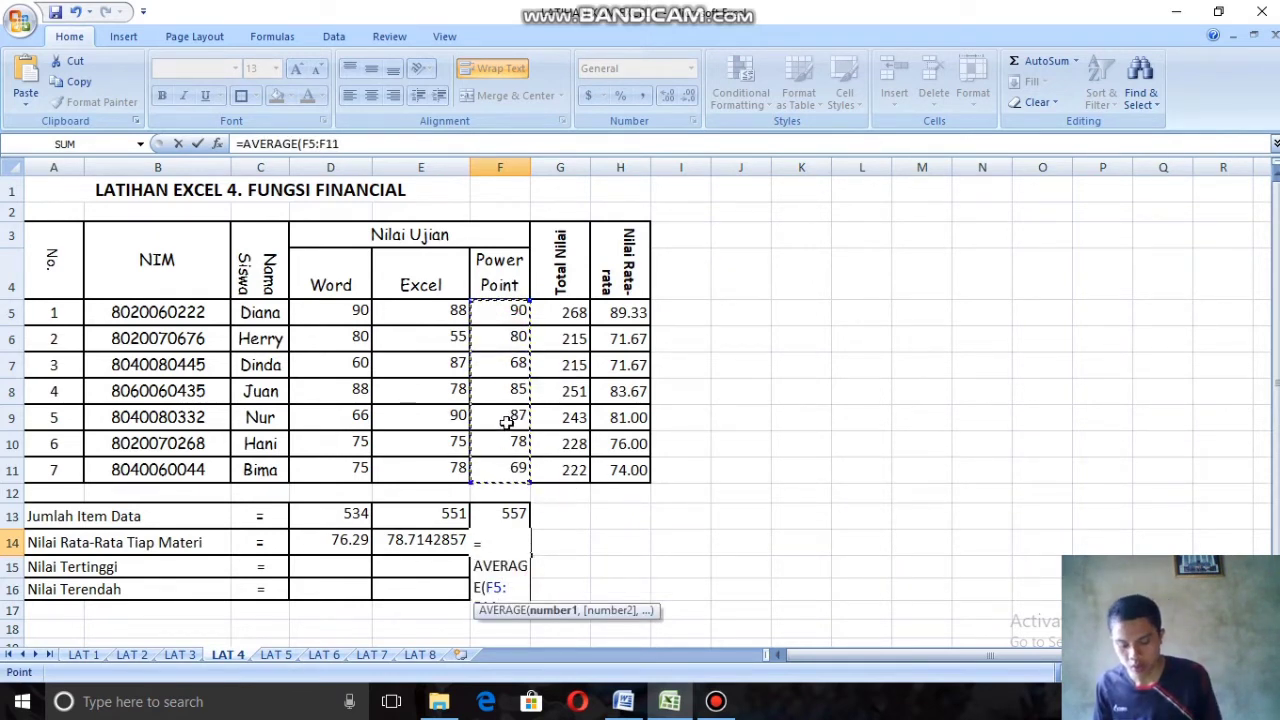
pyautogui.write(')')
pyautogui.press('Return')
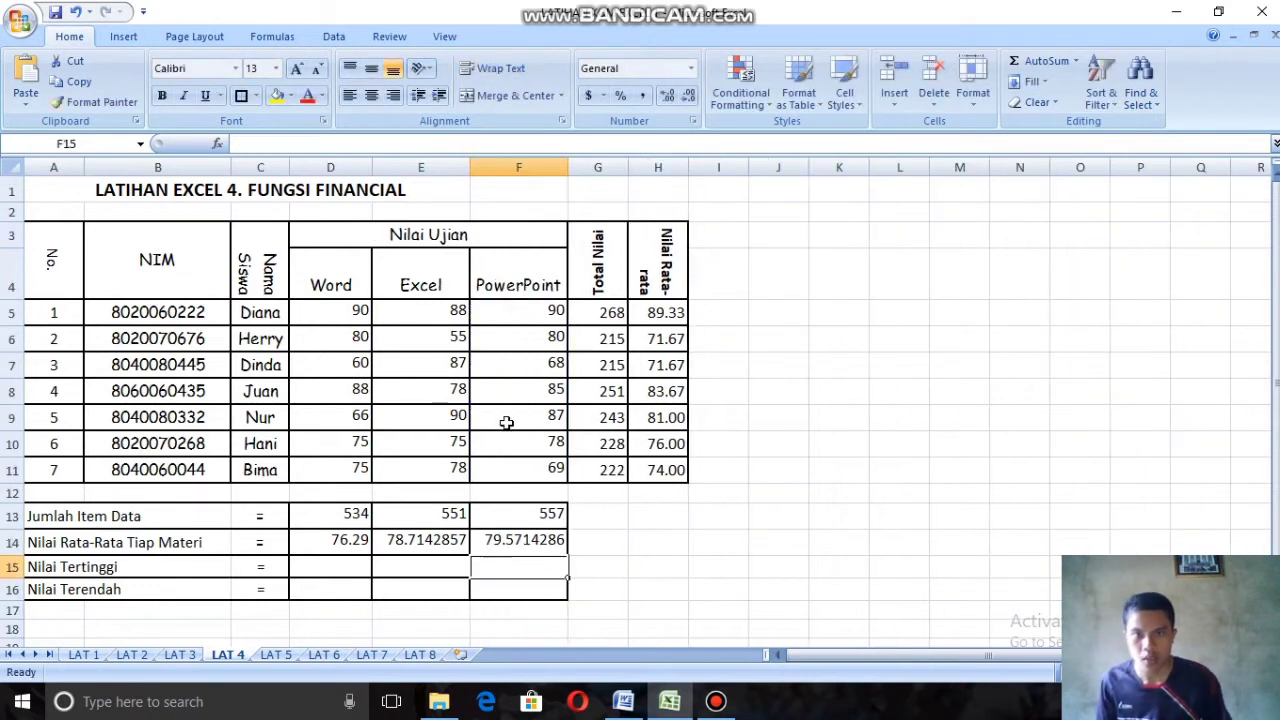
# Step: Format the Excel and Power Point averages in E14 and F14 to two decimal places
pyautogui.click(460, 541)
pyautogui.click(688, 95)
pyautogui.click(688, 95)
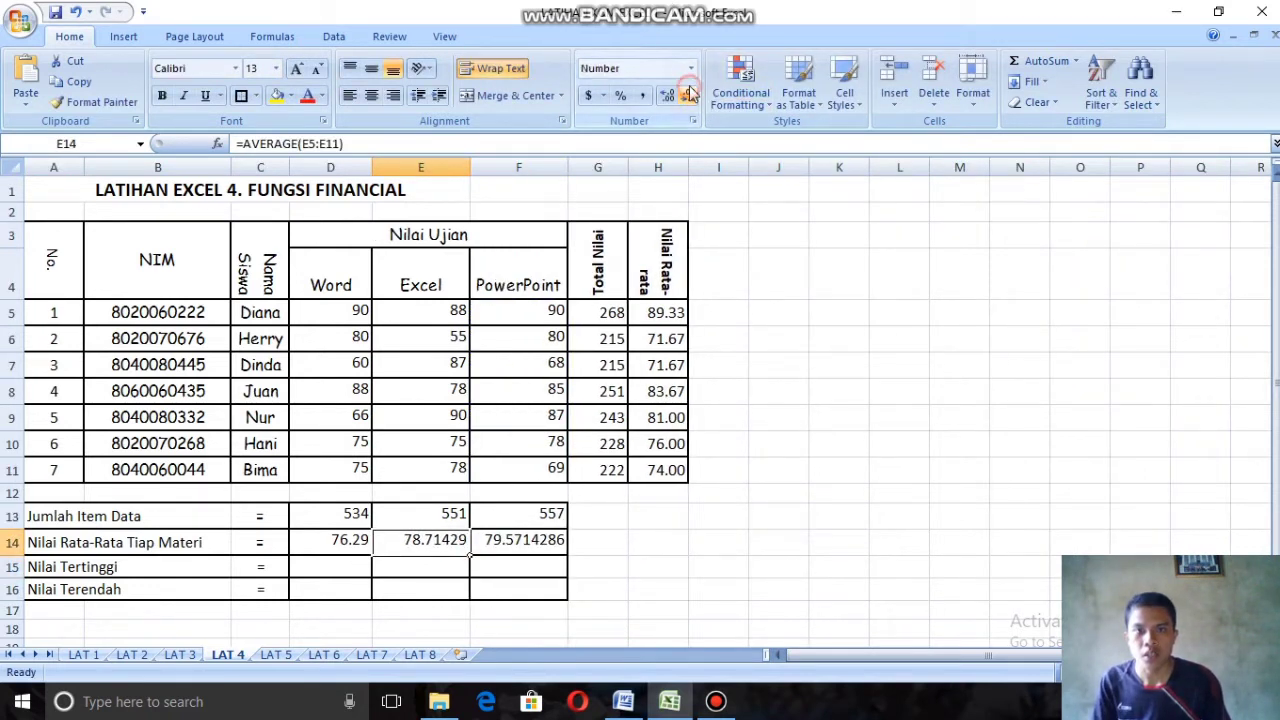
pyautogui.click(688, 95)
pyautogui.click(688, 95)
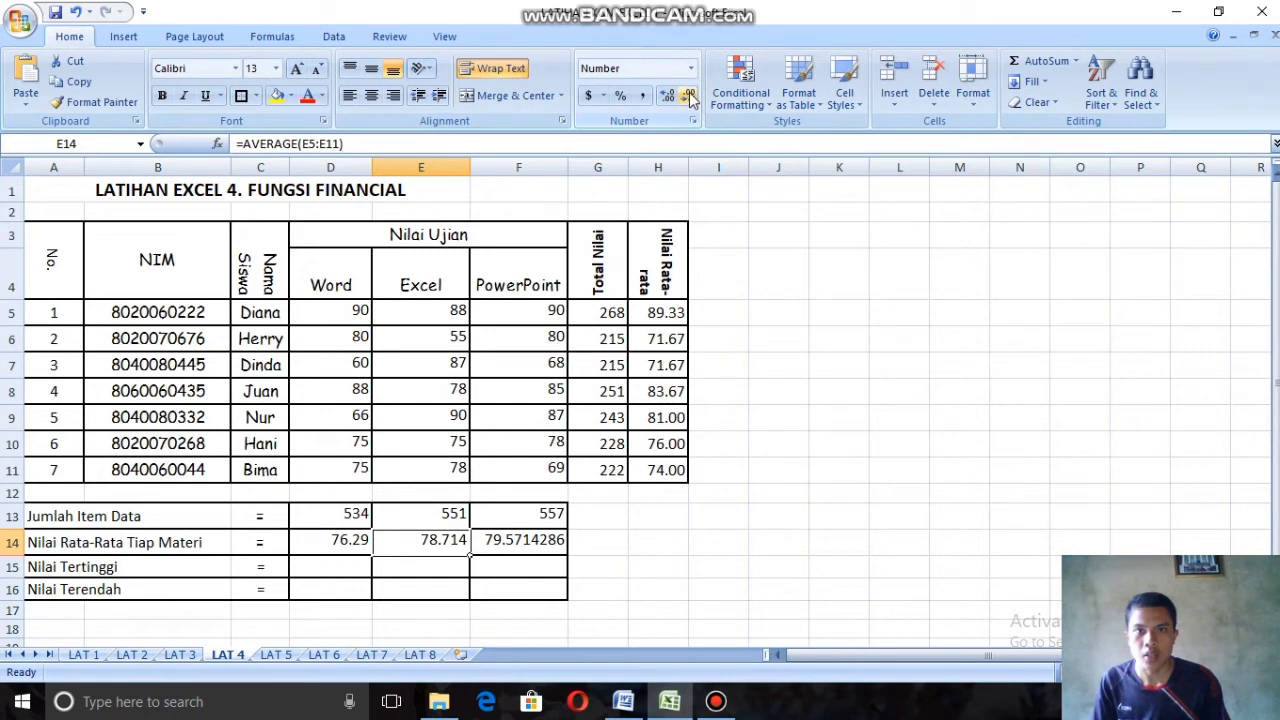
pyautogui.click(688, 95)
pyautogui.click(555, 541)
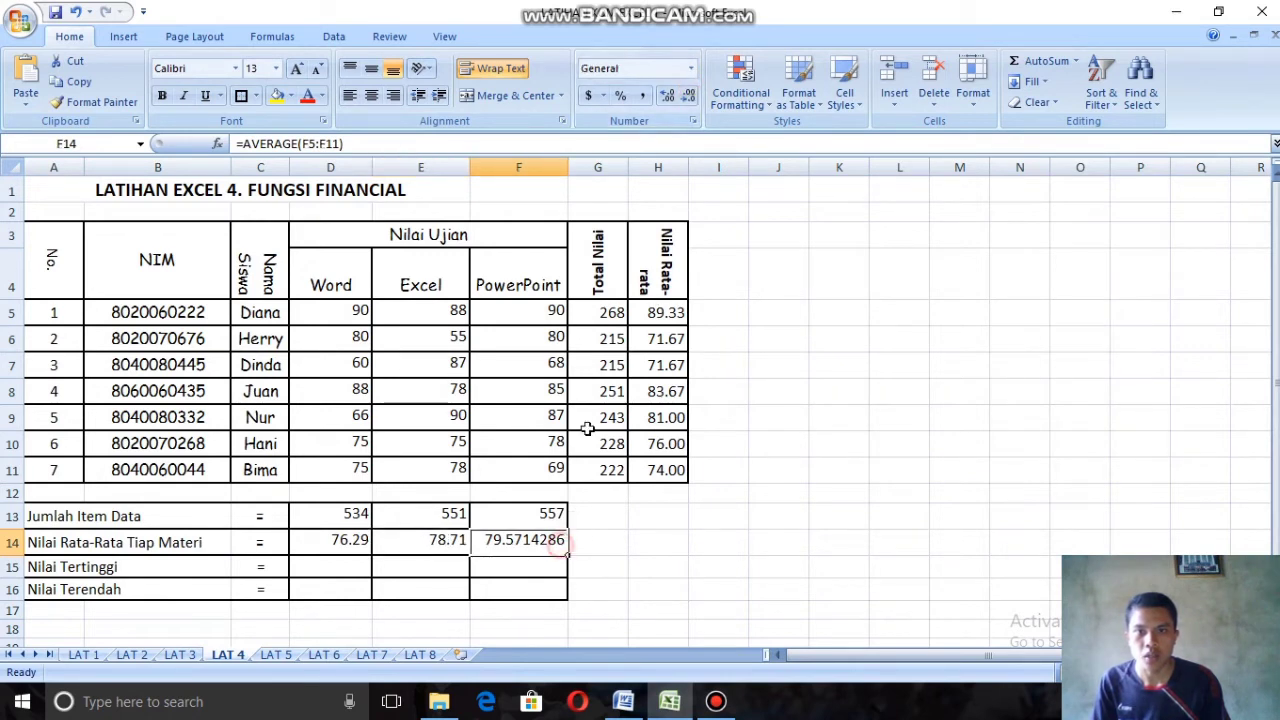
pyautogui.click(688, 95)
pyautogui.click(688, 95)
pyautogui.click(688, 95)
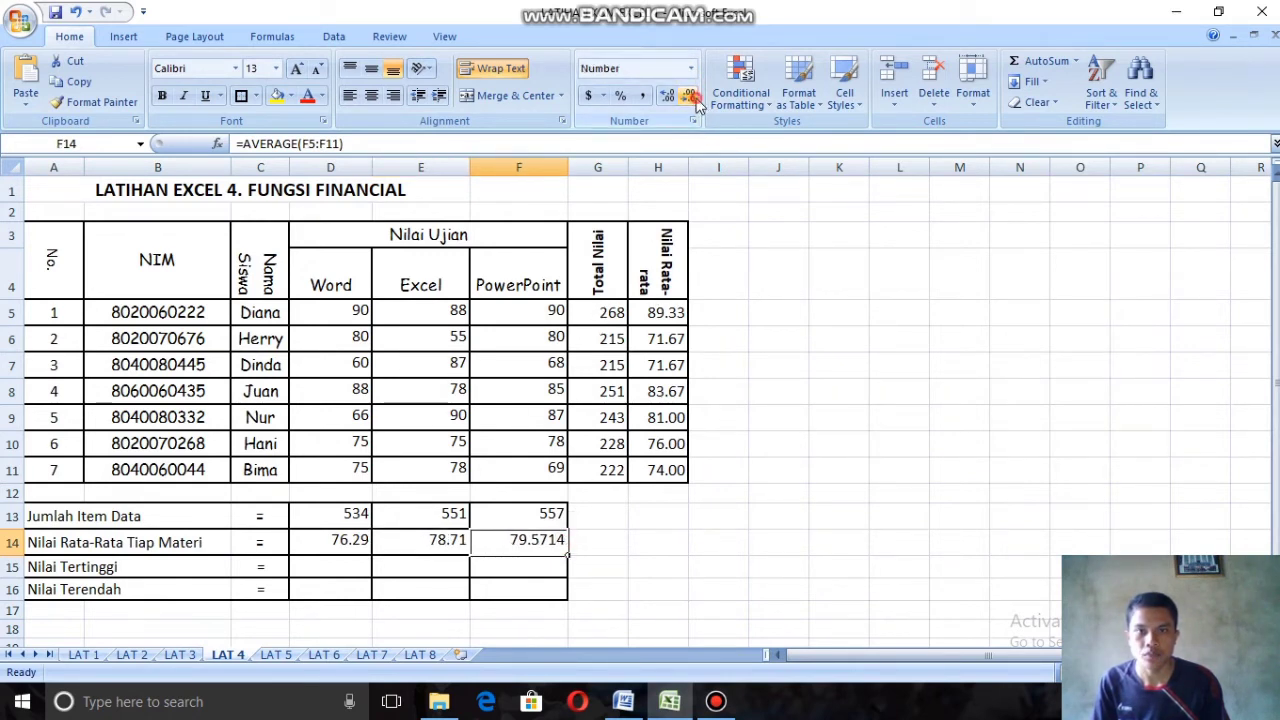
pyautogui.click(688, 95)
pyautogui.click(688, 95)
pyautogui.click(689, 96)
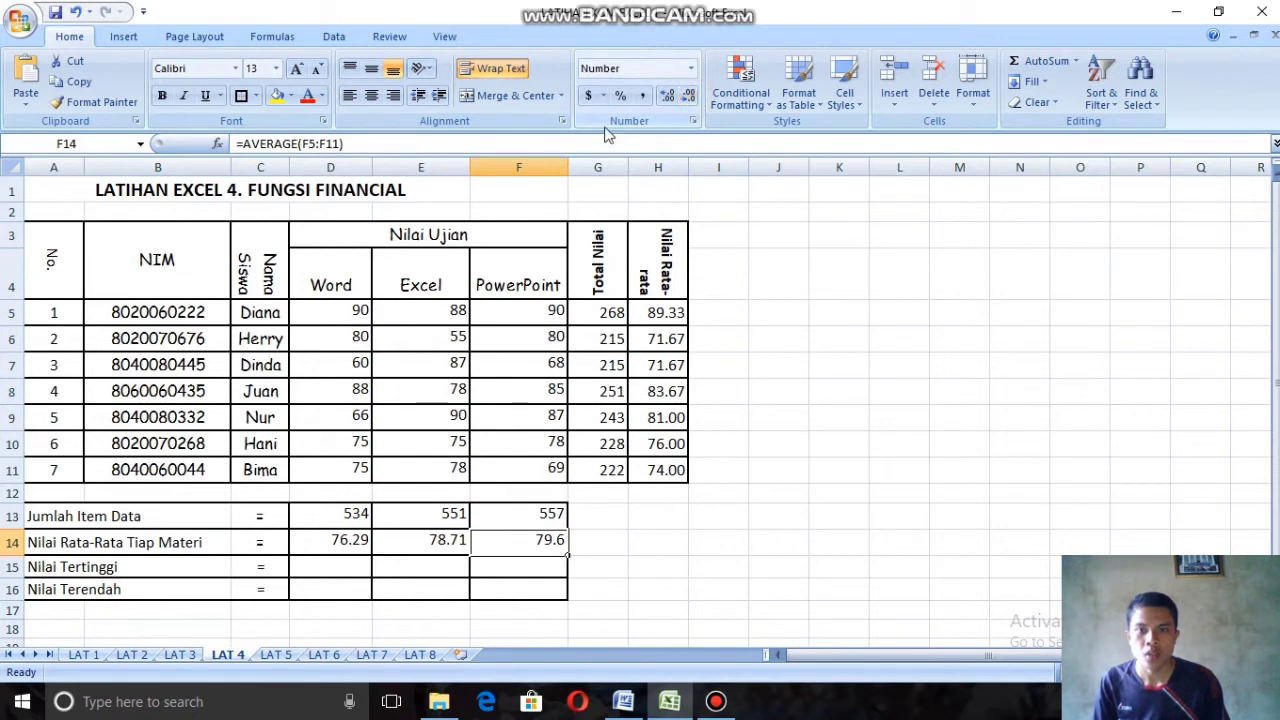
pyautogui.click(667, 95)
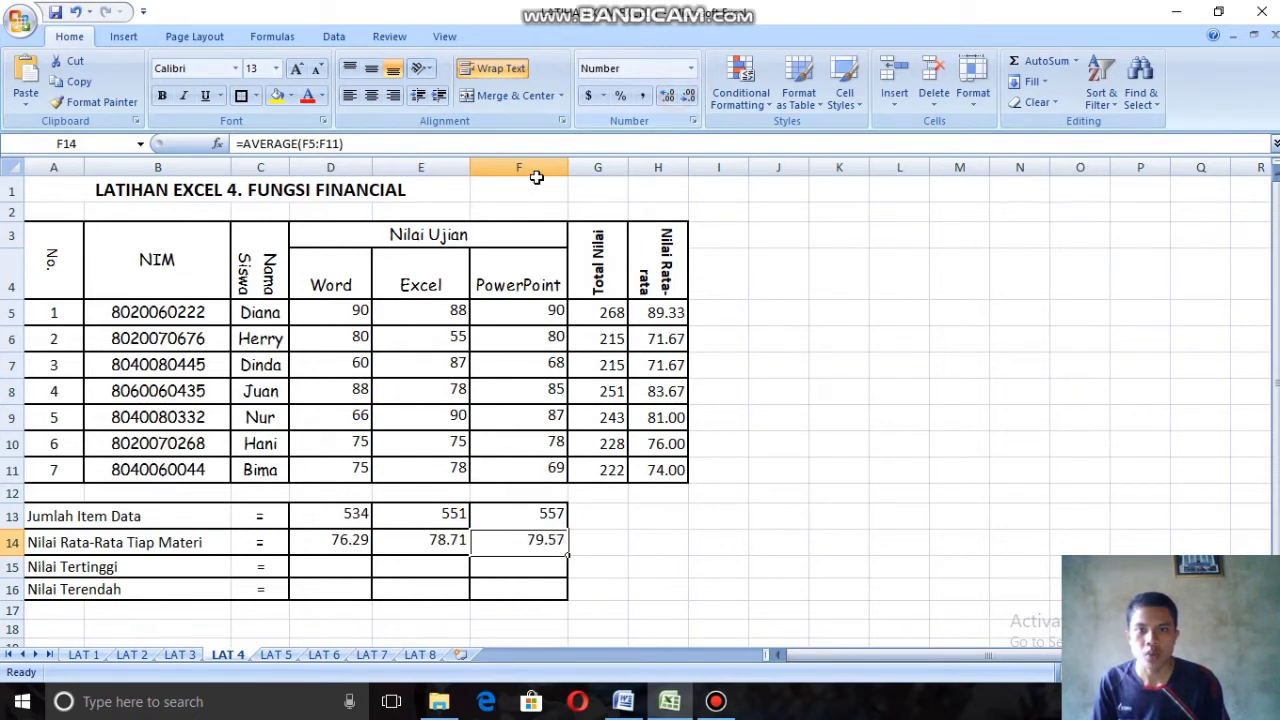
# Step: Enter =MAX(D5:D11) in cell D15 as the Nilai Tertinggi and fill the formula across to F15
pyautogui.click(348, 565)
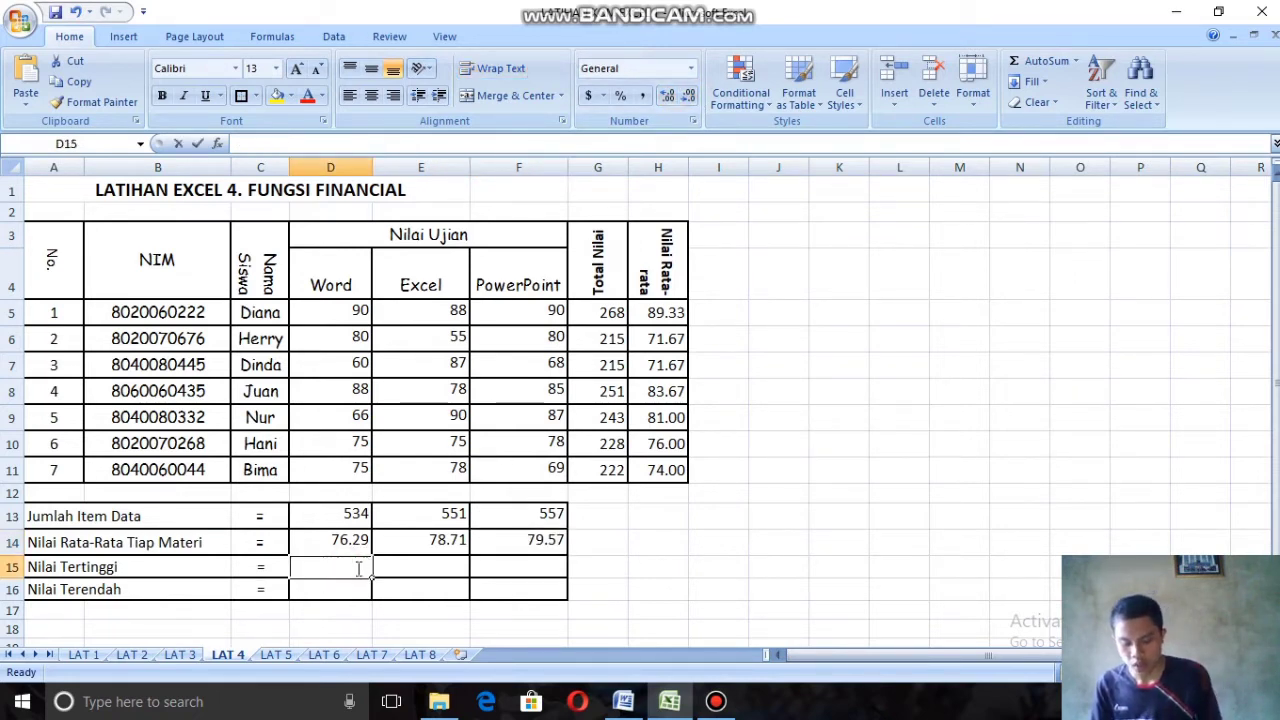
pyautogui.write('=ma')
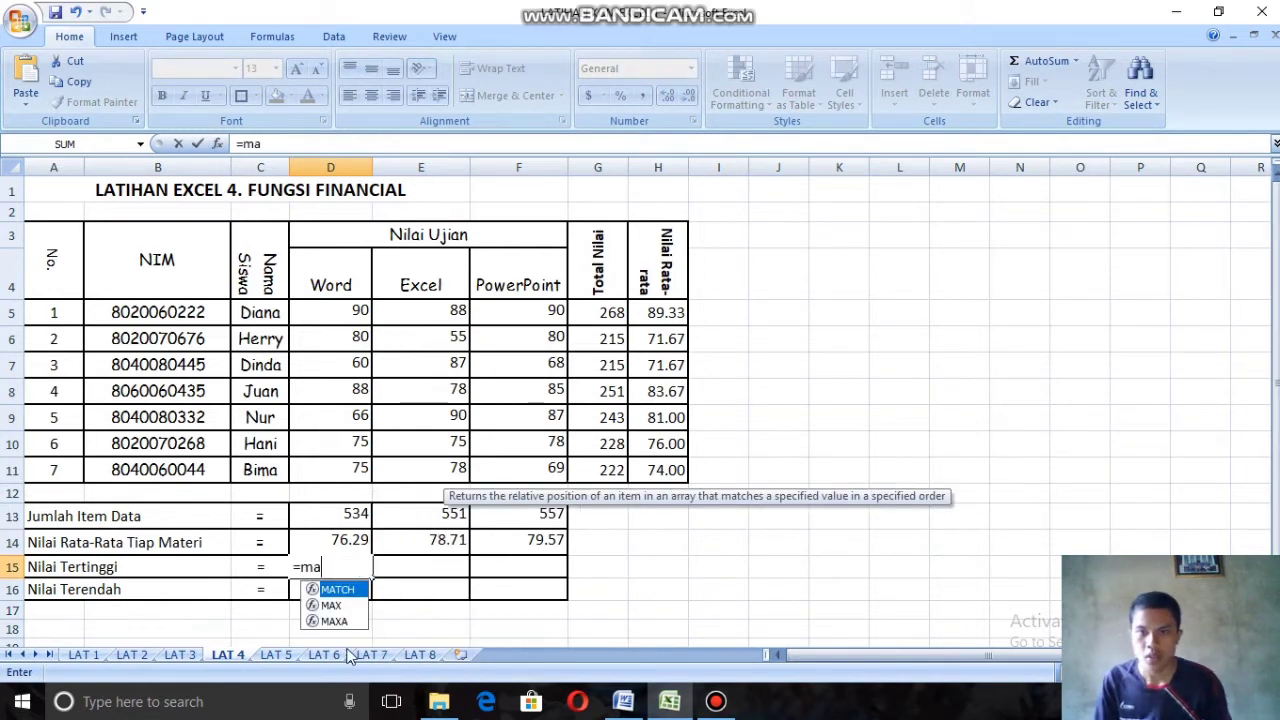
pyautogui.doubleClick(345, 605)
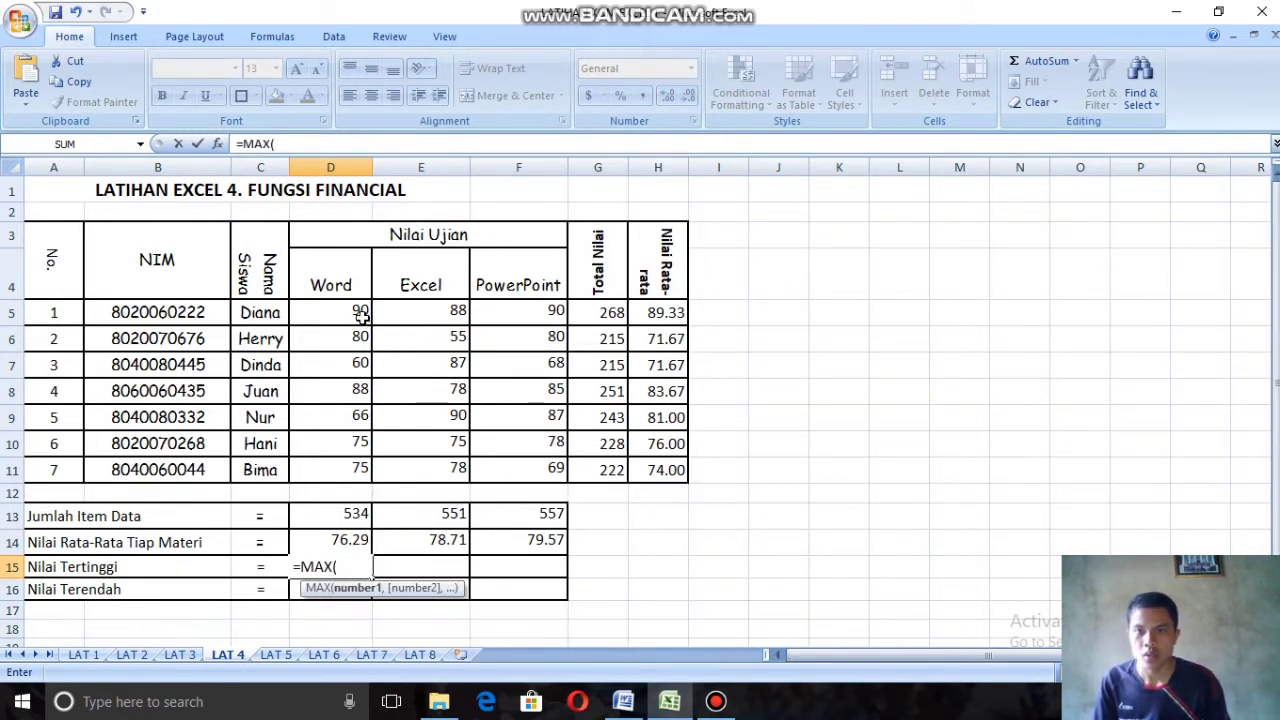
pyautogui.moveTo(357, 312); pyautogui.dragTo(347, 466)
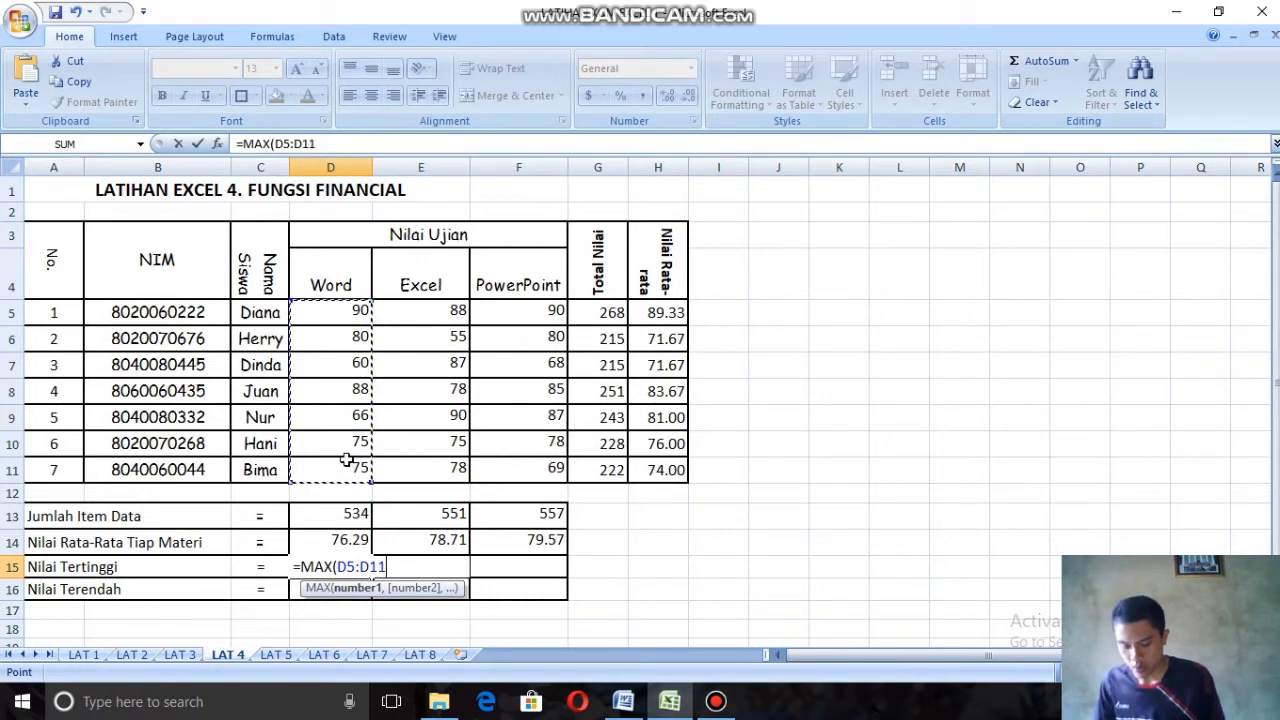
pyautogui.write(')')
pyautogui.press('Return')
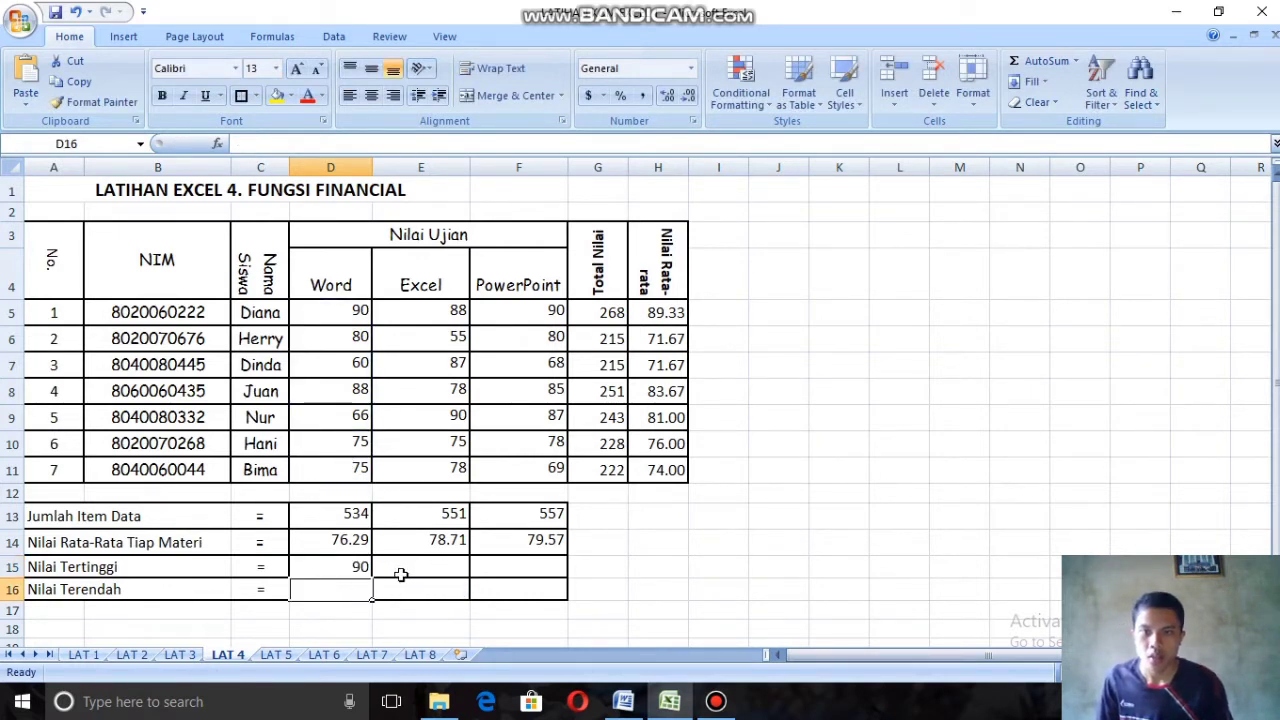
pyautogui.click(369, 575)
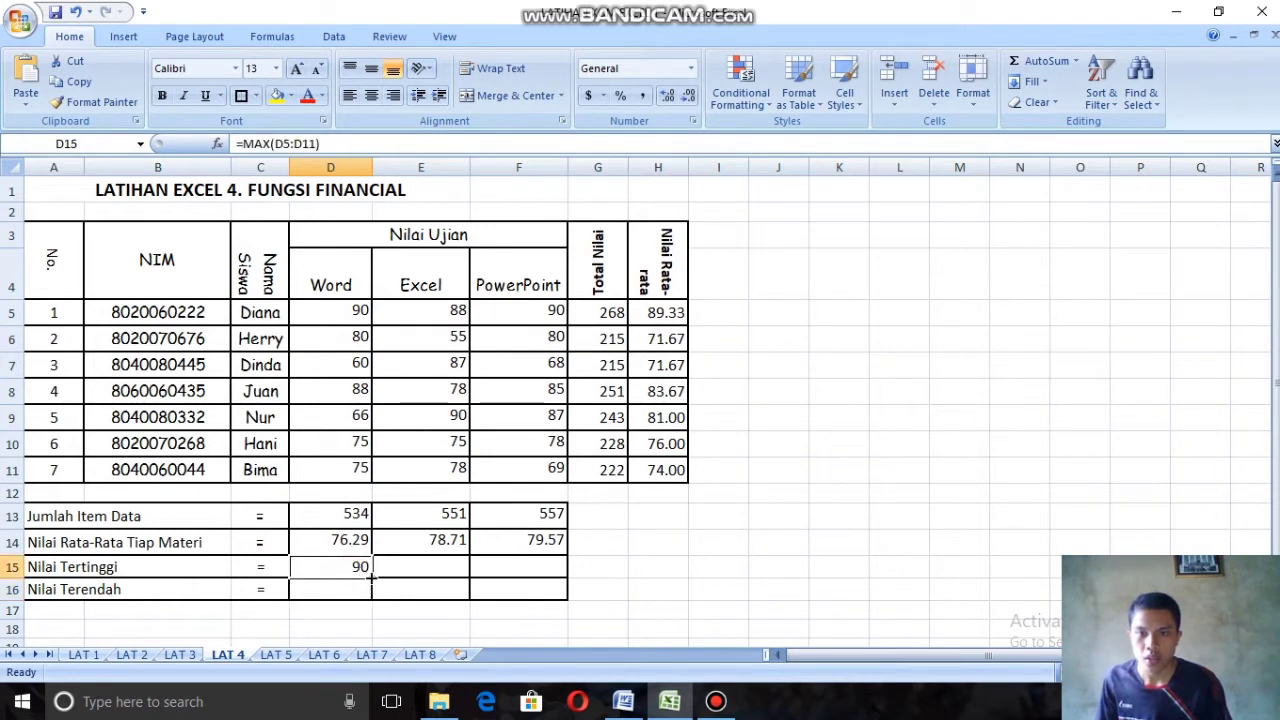
pyautogui.moveTo(371, 577); pyautogui.dragTo(545, 577)
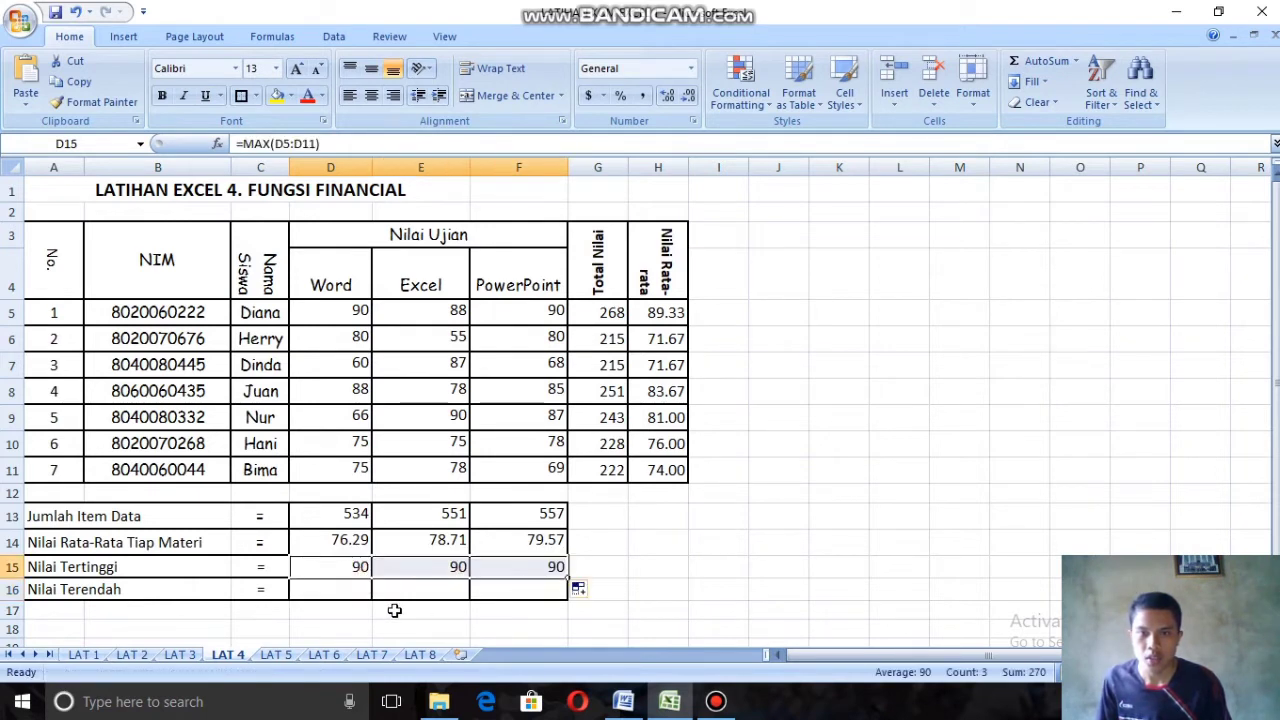
# Step: Enter =MIN(D5) in cell D16 as the Nilai Terendah for the Word scores
pyautogui.doubleClick(327, 594)
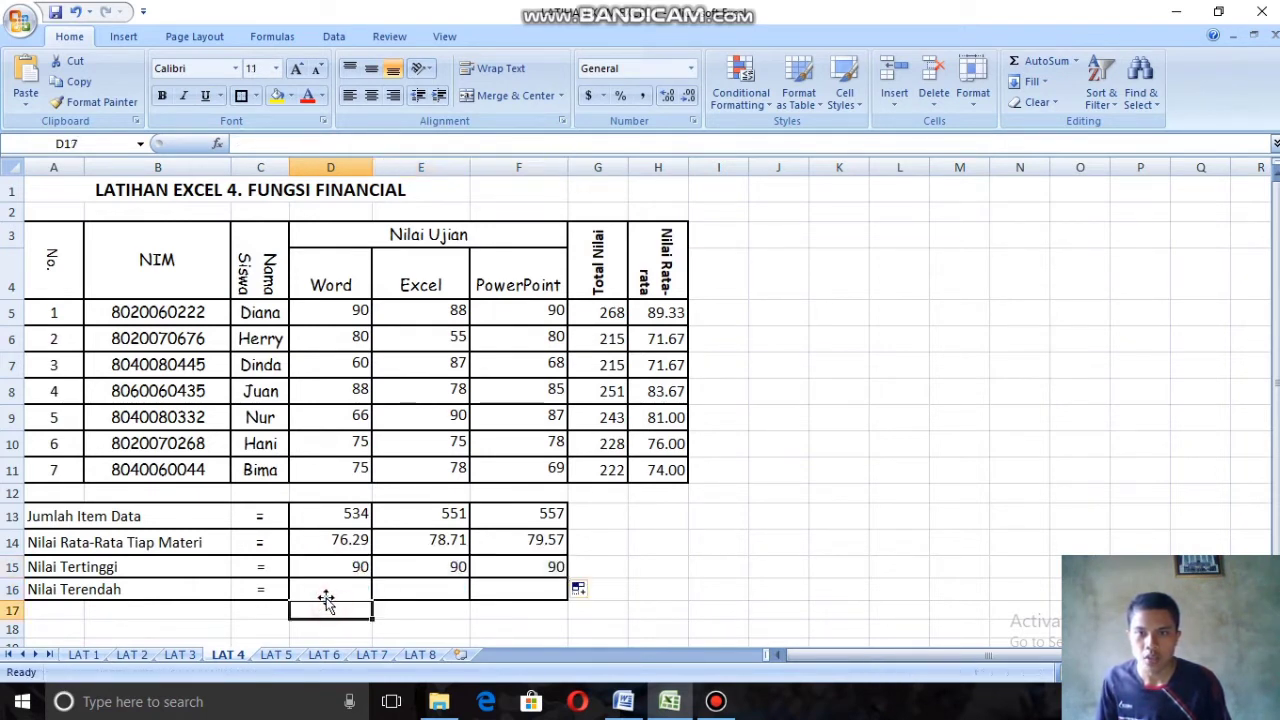
pyautogui.write('=')
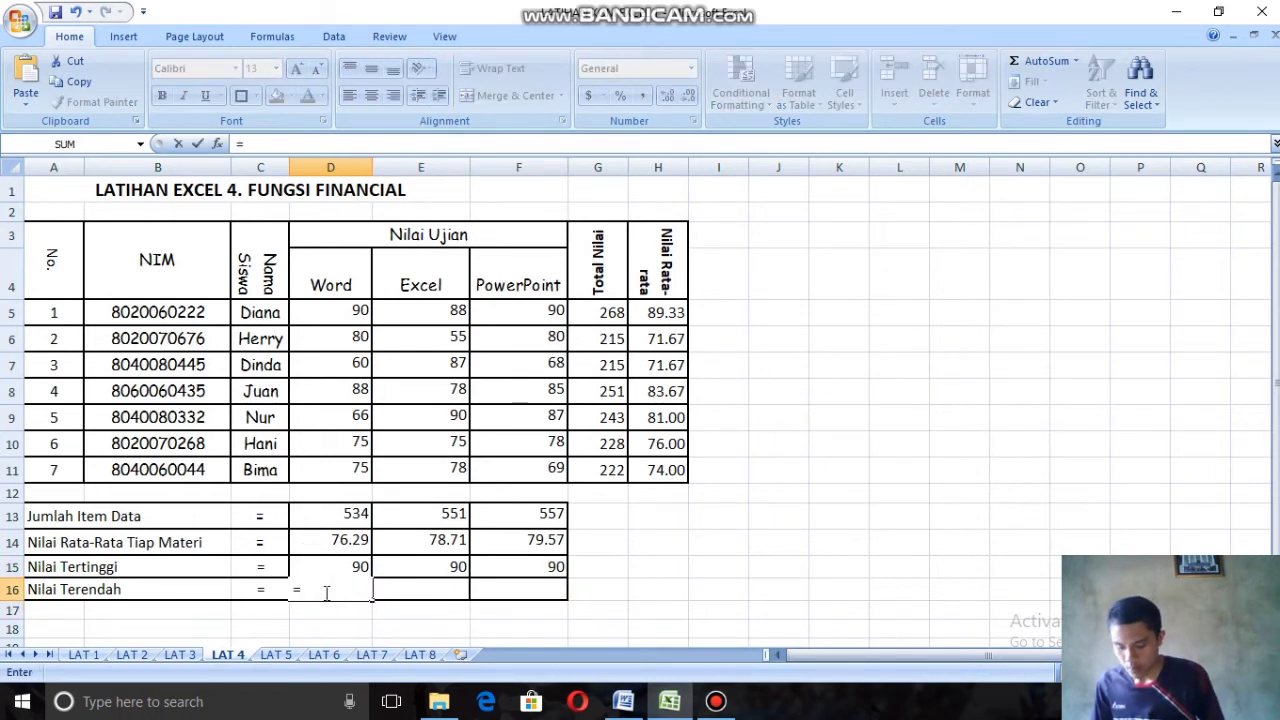
pyautogui.write('min')
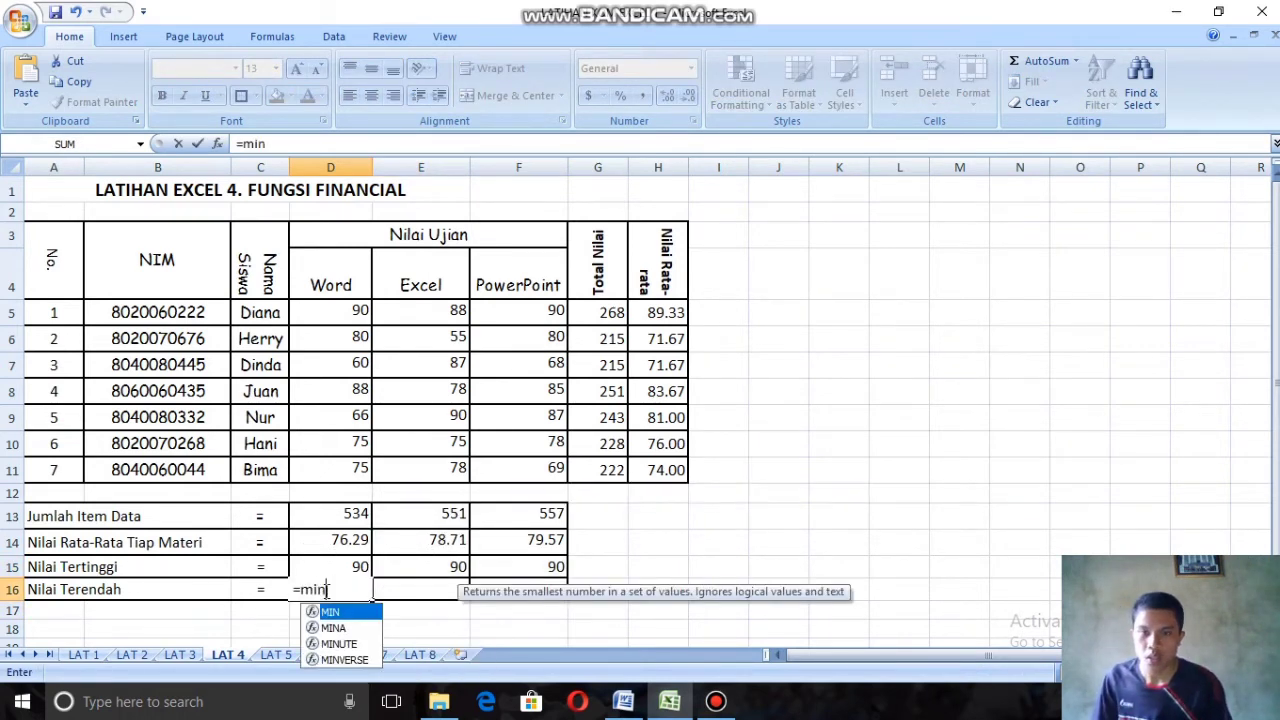
pyautogui.press('Tab')
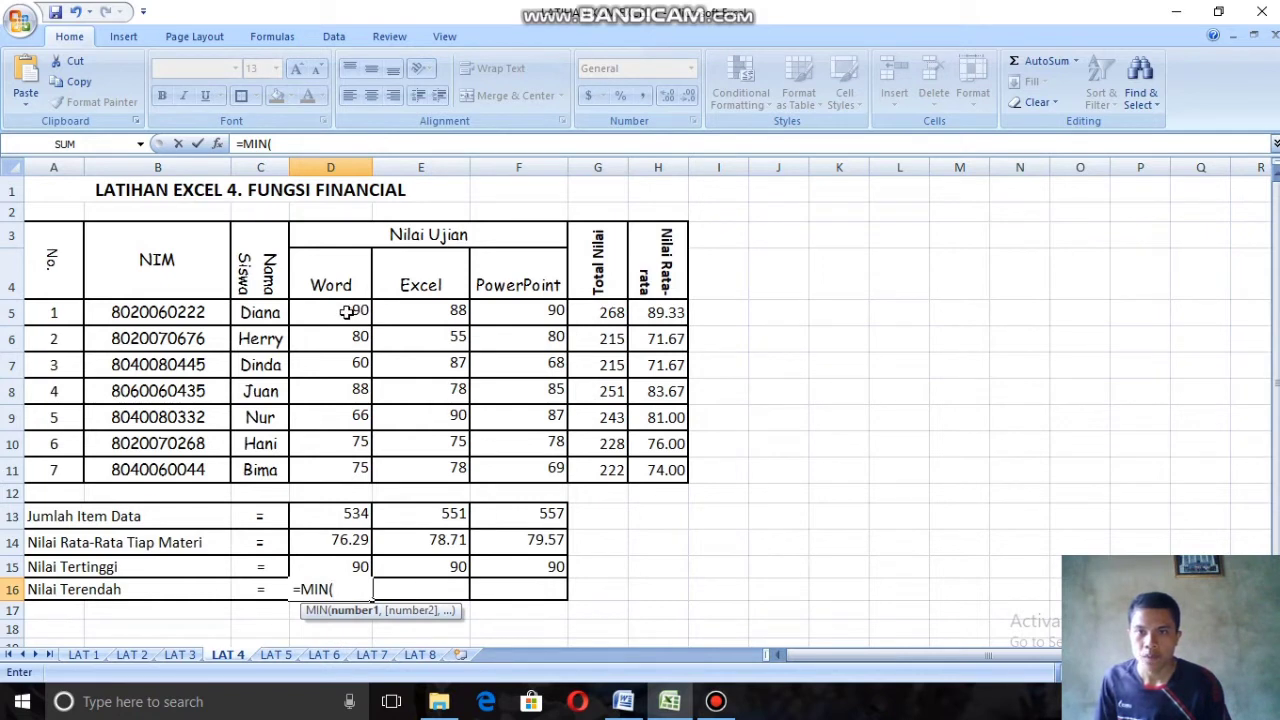
pyautogui.click(342, 314)
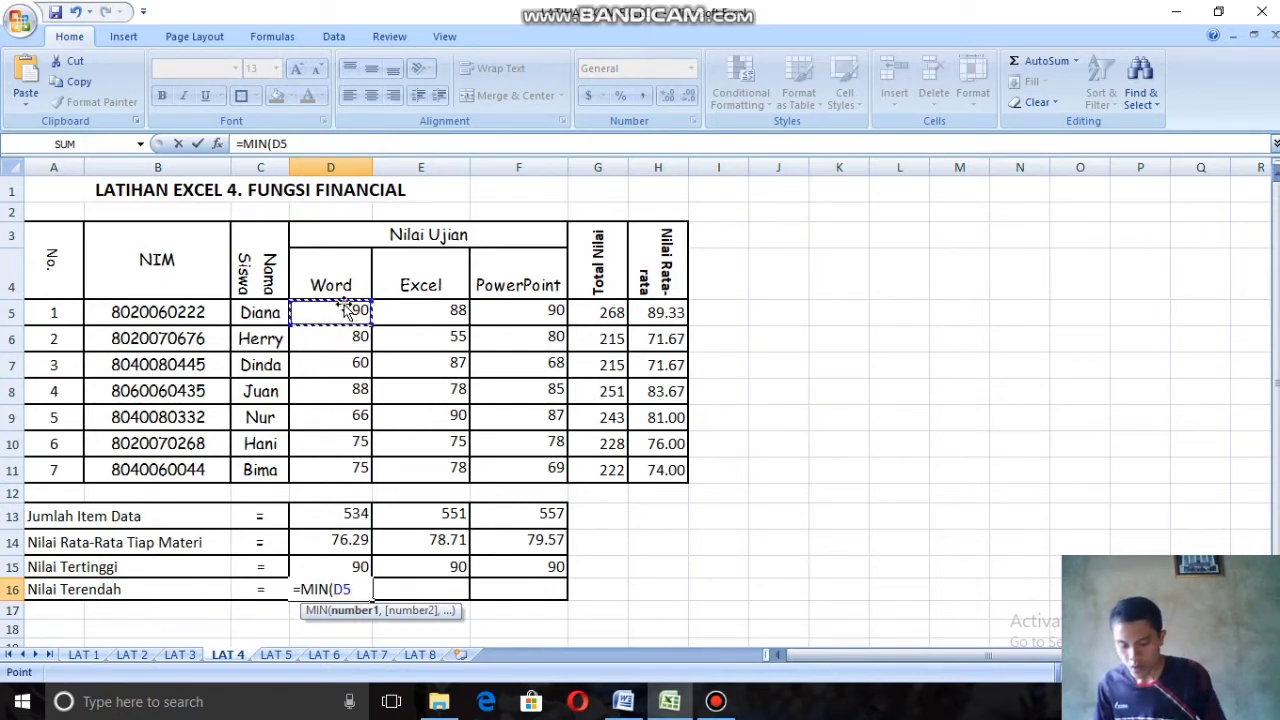
pyautogui.write(')')
pyautogui.press('Return')
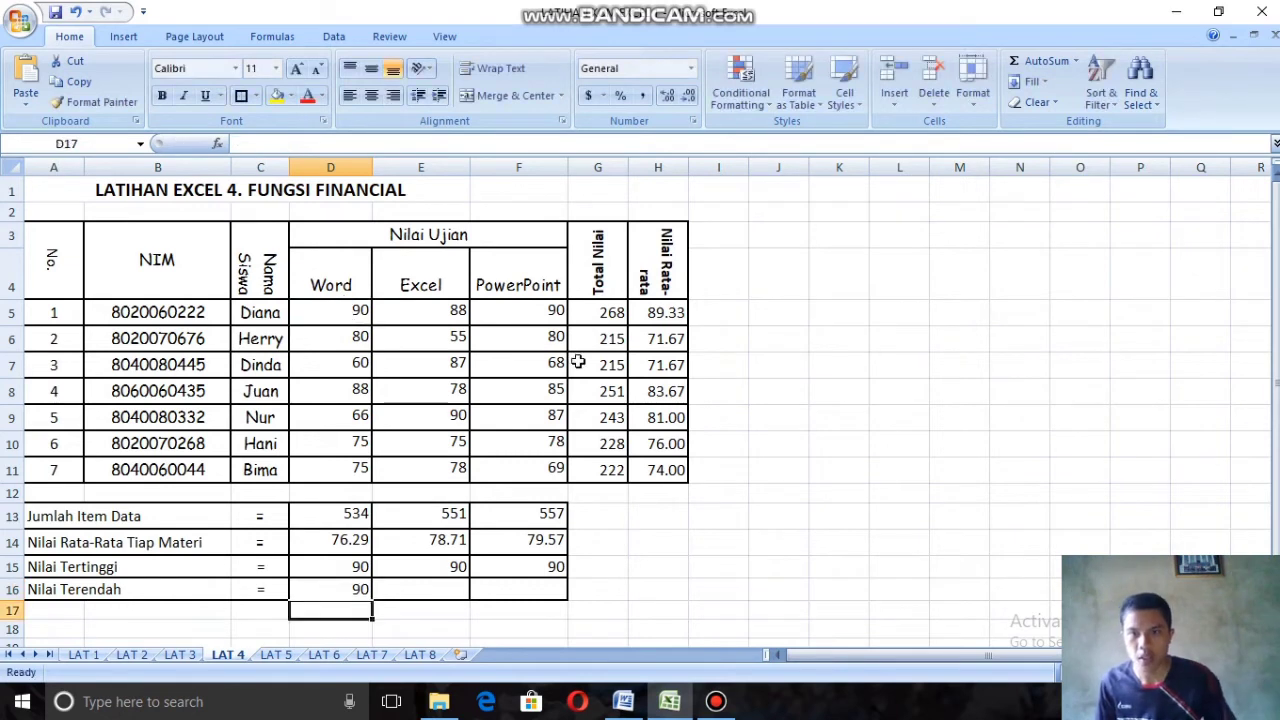
# Step: Enter =MIN(D5:D11) in cell D16 as the Nilai Terendah and fill the formula across to F16
pyautogui.click(337, 592)
pyautogui.doubleClick(348, 597)
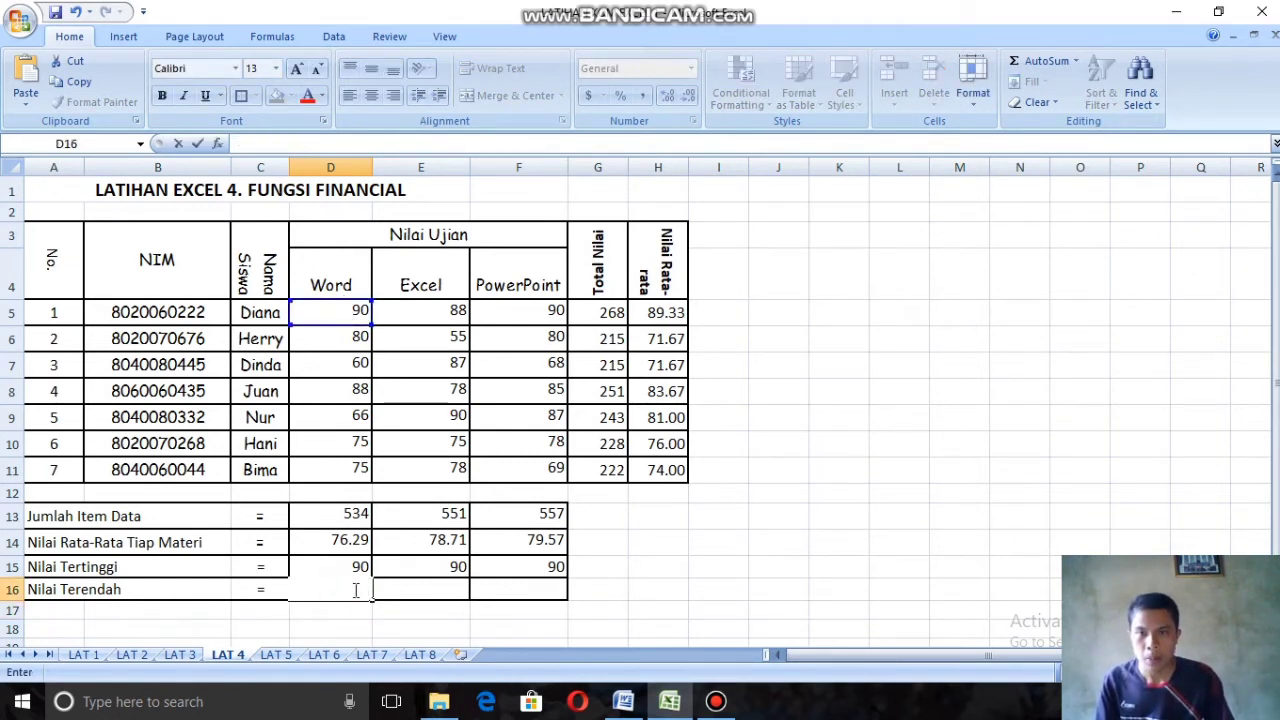
pyautogui.write('=')
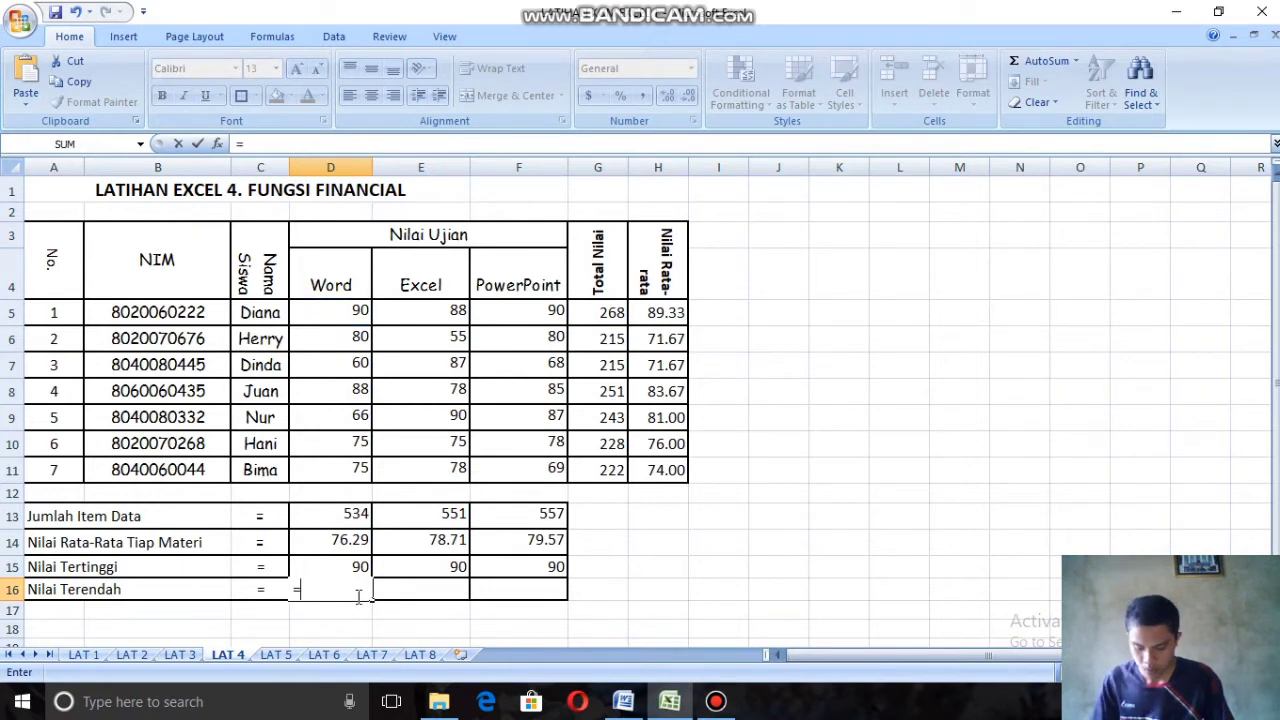
pyautogui.write('mi')
pyautogui.doubleClick(397, 608)
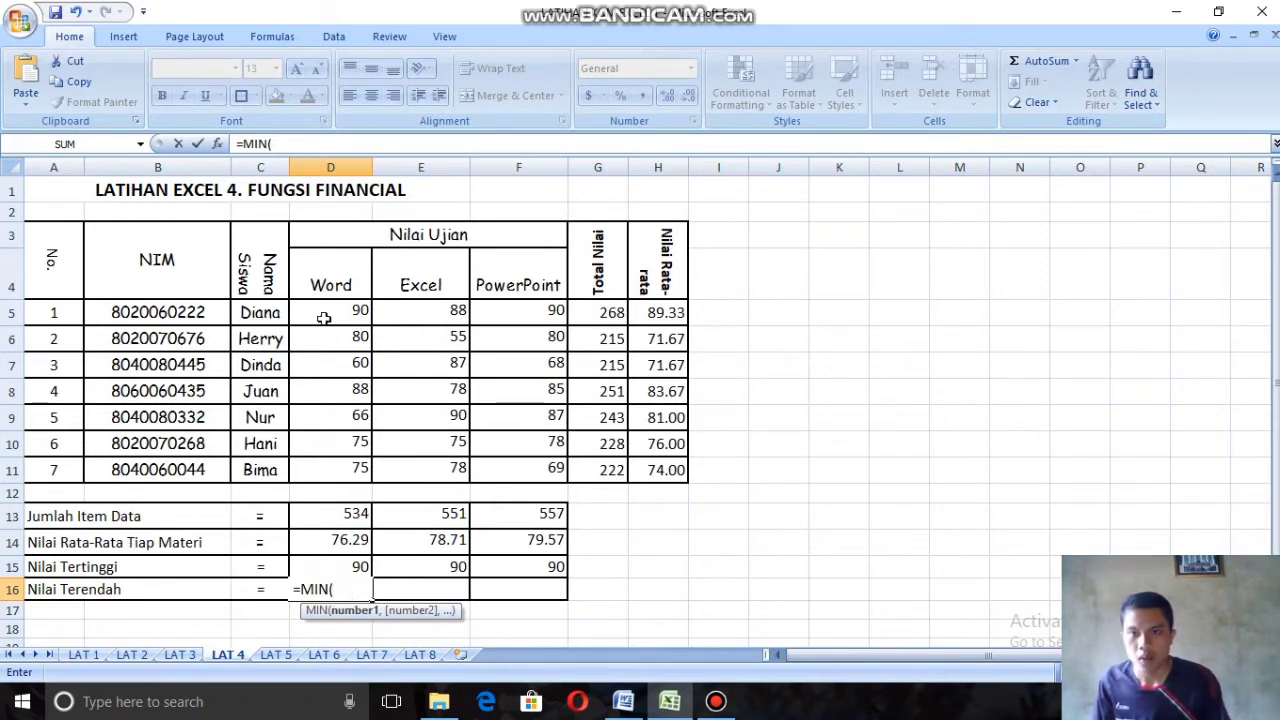
pyautogui.moveTo(323, 312); pyautogui.dragTo(332, 465)
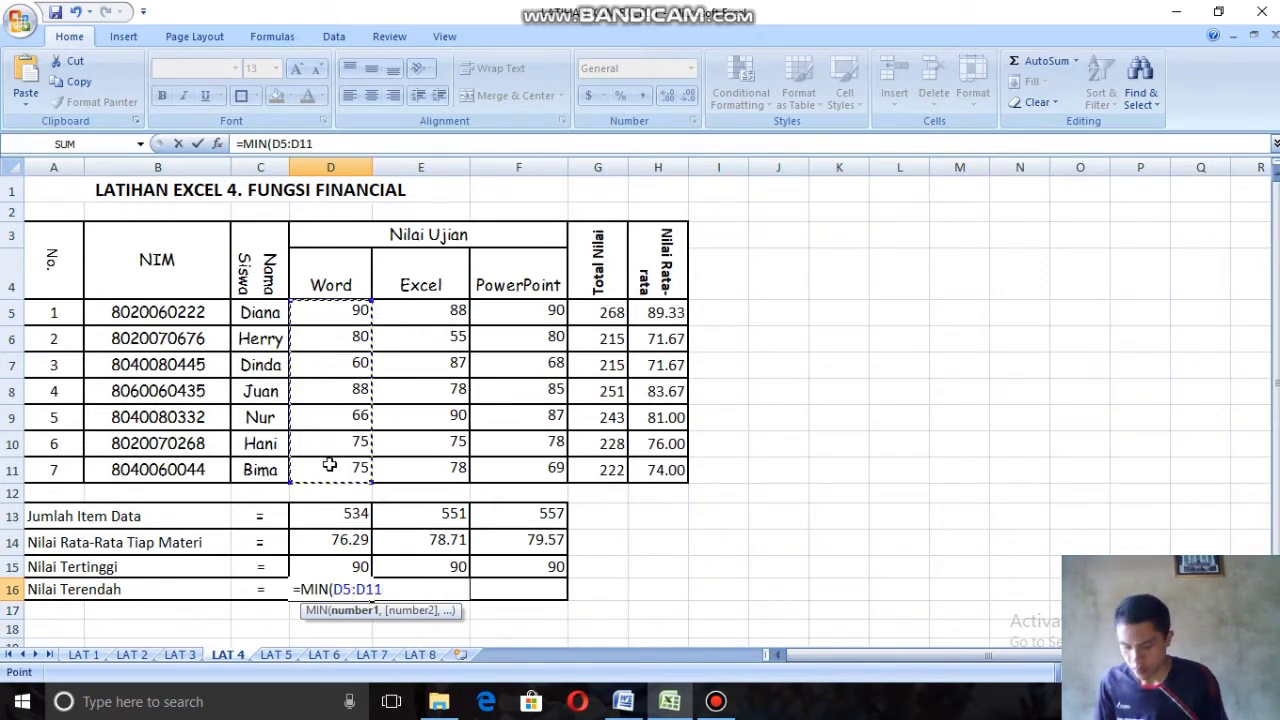
pyautogui.press('Return')
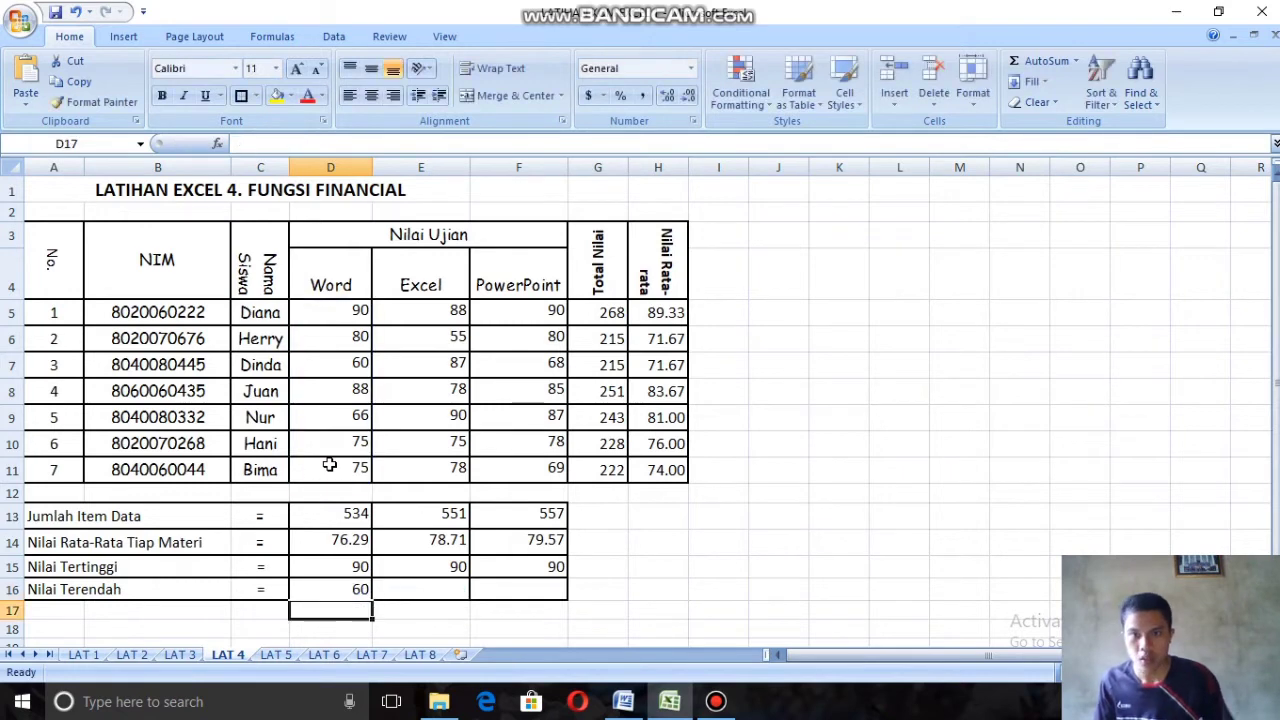
pyautogui.click(337, 591)
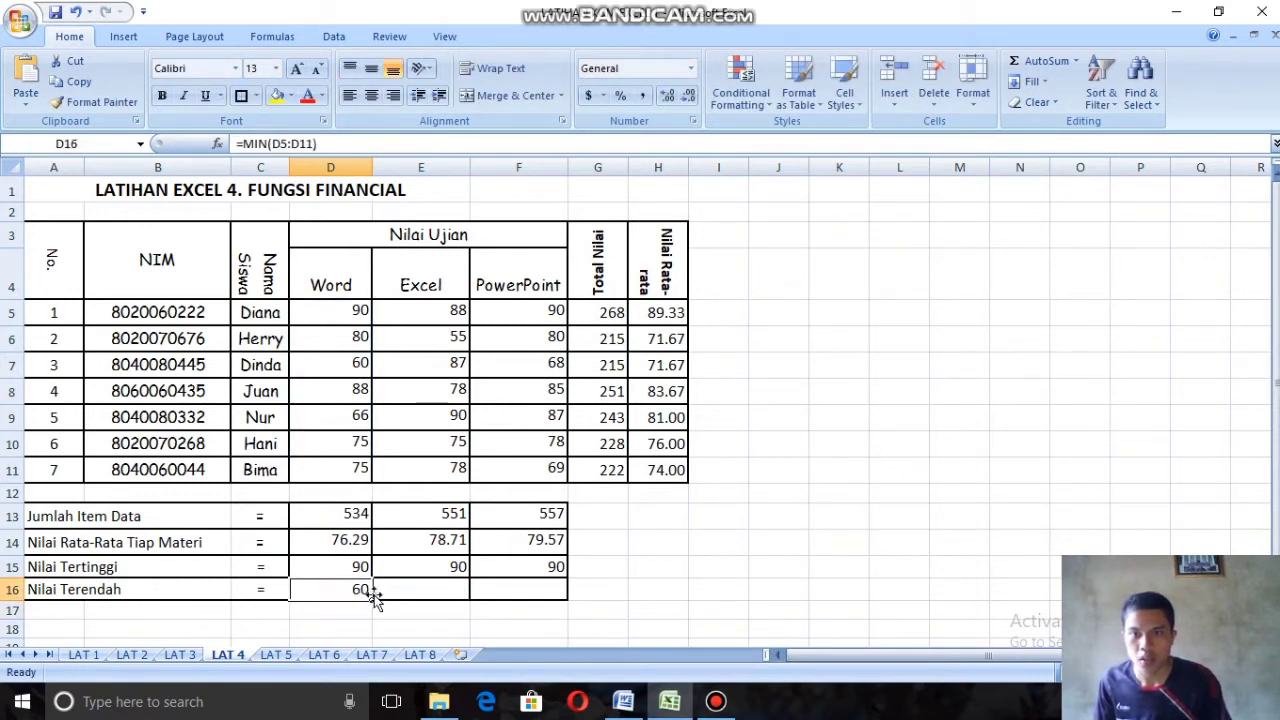
pyautogui.moveTo(372, 600); pyautogui.dragTo(556, 597)
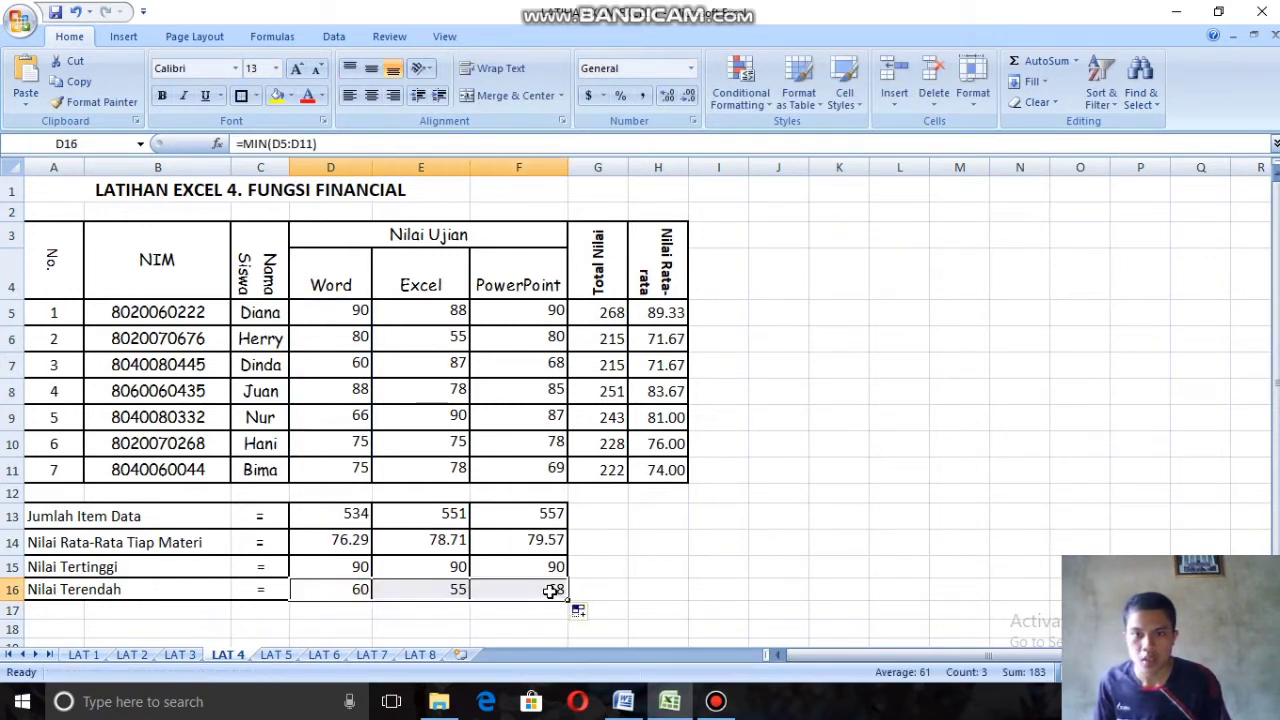
pyautogui.click(697, 527)
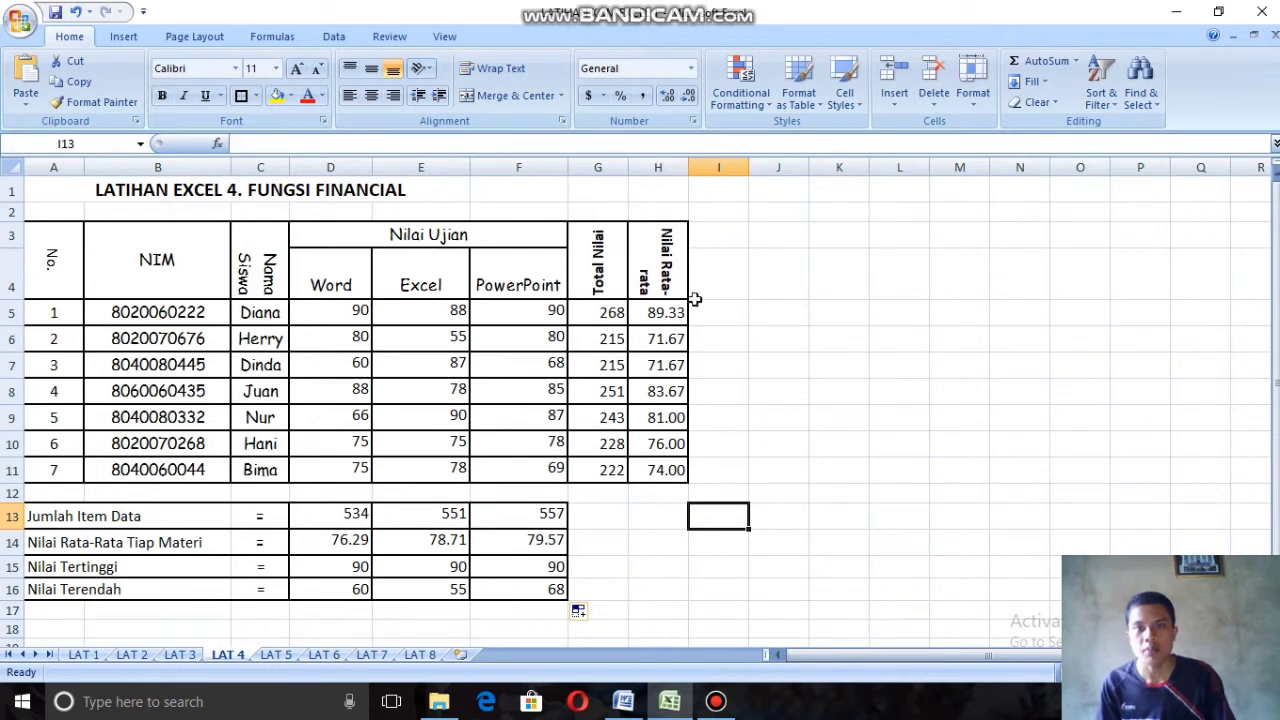
# Step: Switch to the LAT 5 sheet with the FUNGSI STRING exercise and select the first KODE in the upper table
pyautogui.click(275, 654)
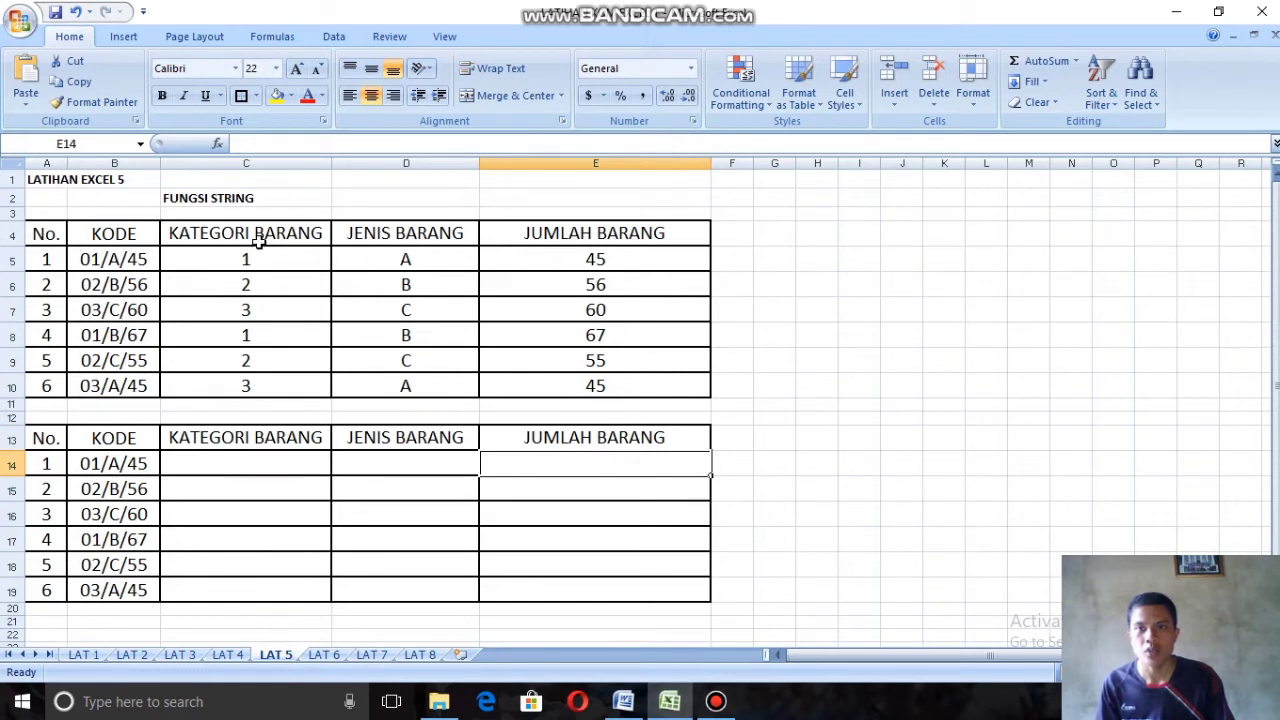
pyautogui.click(774, 440)
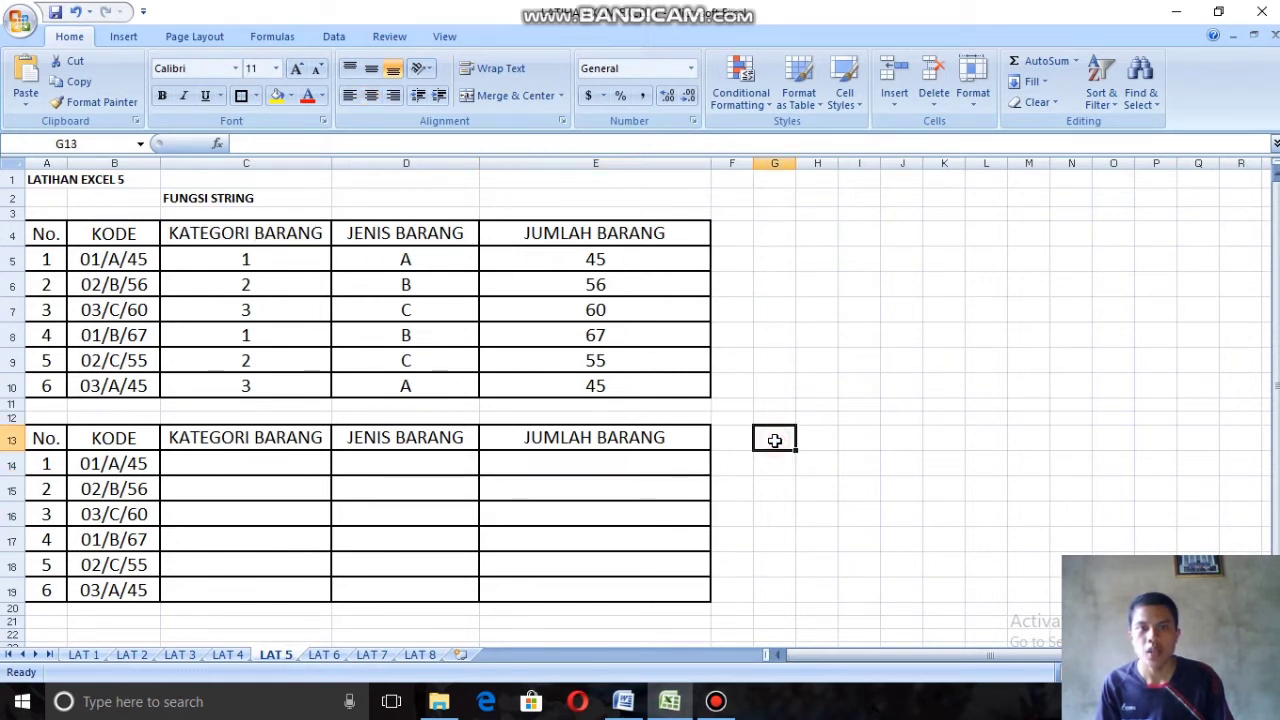
pyautogui.click(826, 441)
pyautogui.click(870, 443)
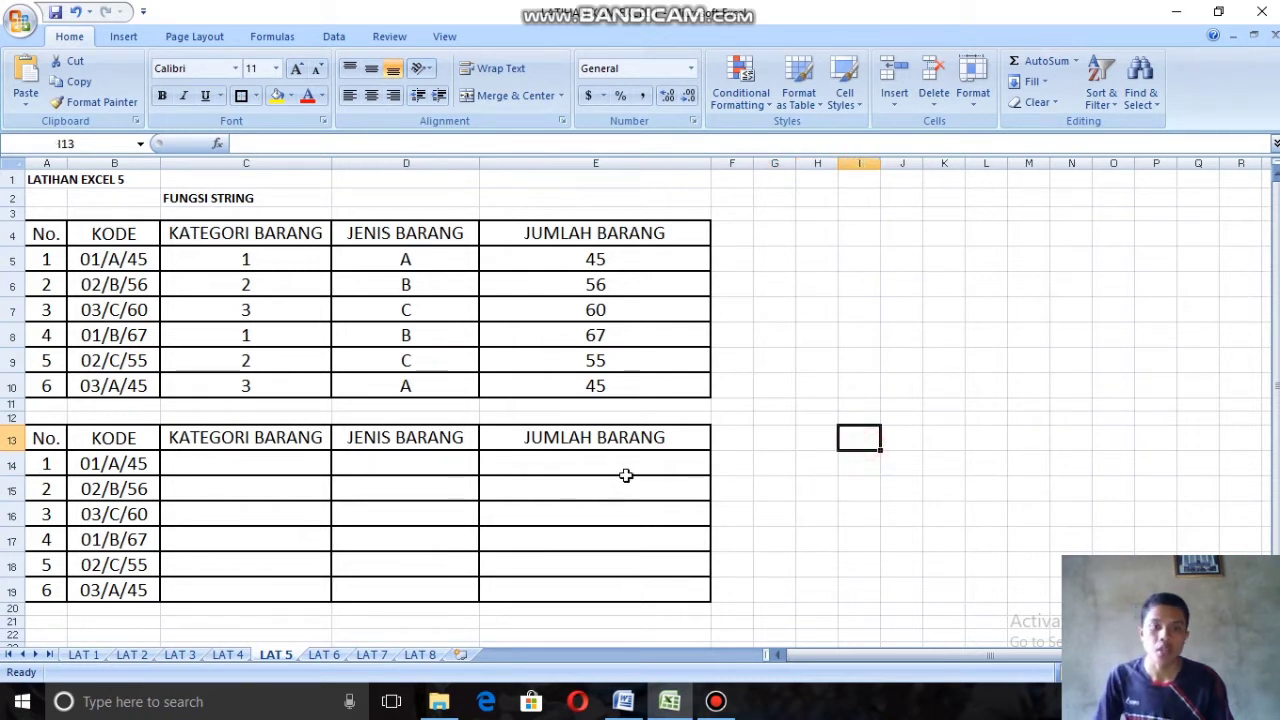
pyautogui.click(277, 465)
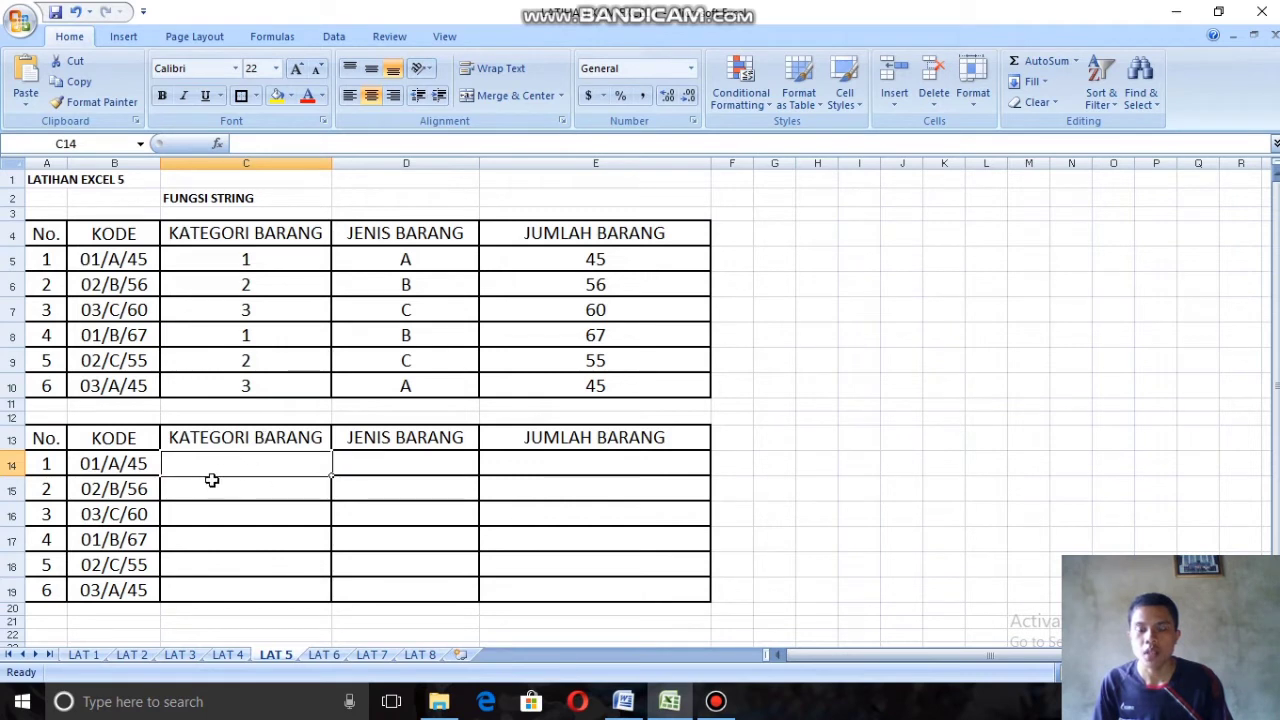
pyautogui.click(89, 258)
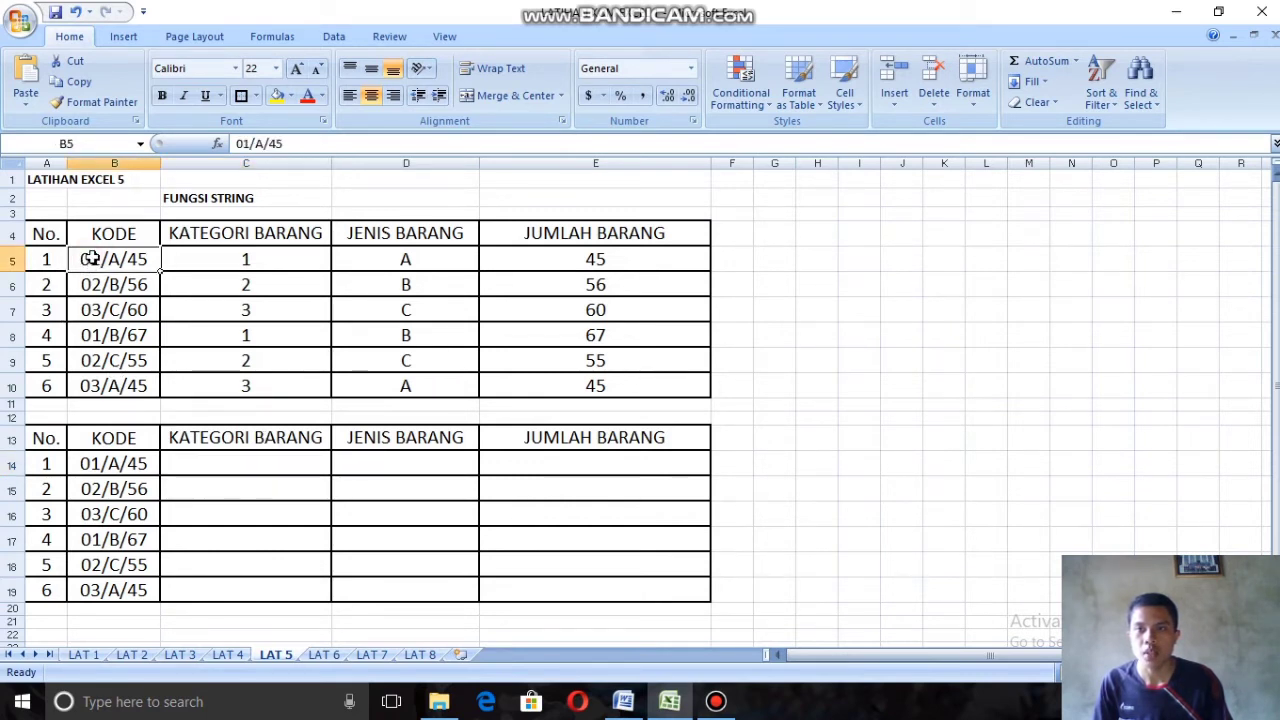
# Step: Enter =LEFT(B14,(2)) in cell C14 for the KATEGORI BARANG and fill the formula down to C19
pyautogui.click(266, 467)
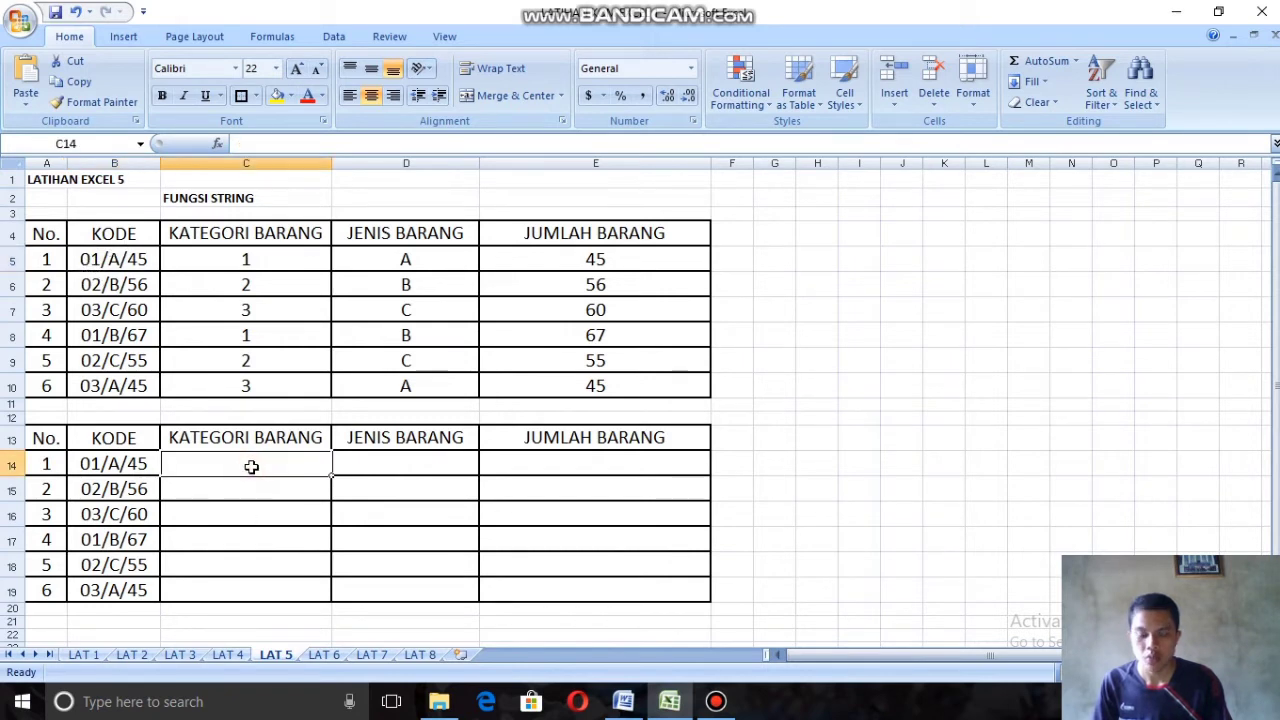
pyautogui.write('=')
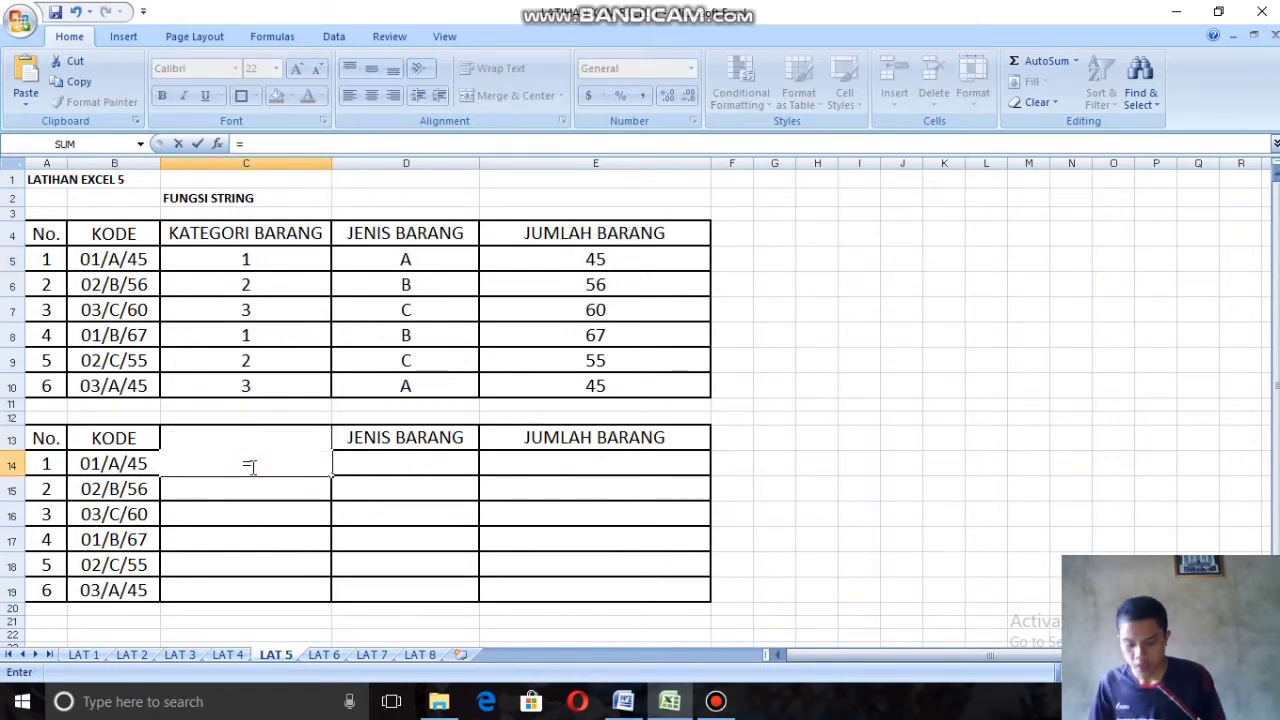
pyautogui.write('le')
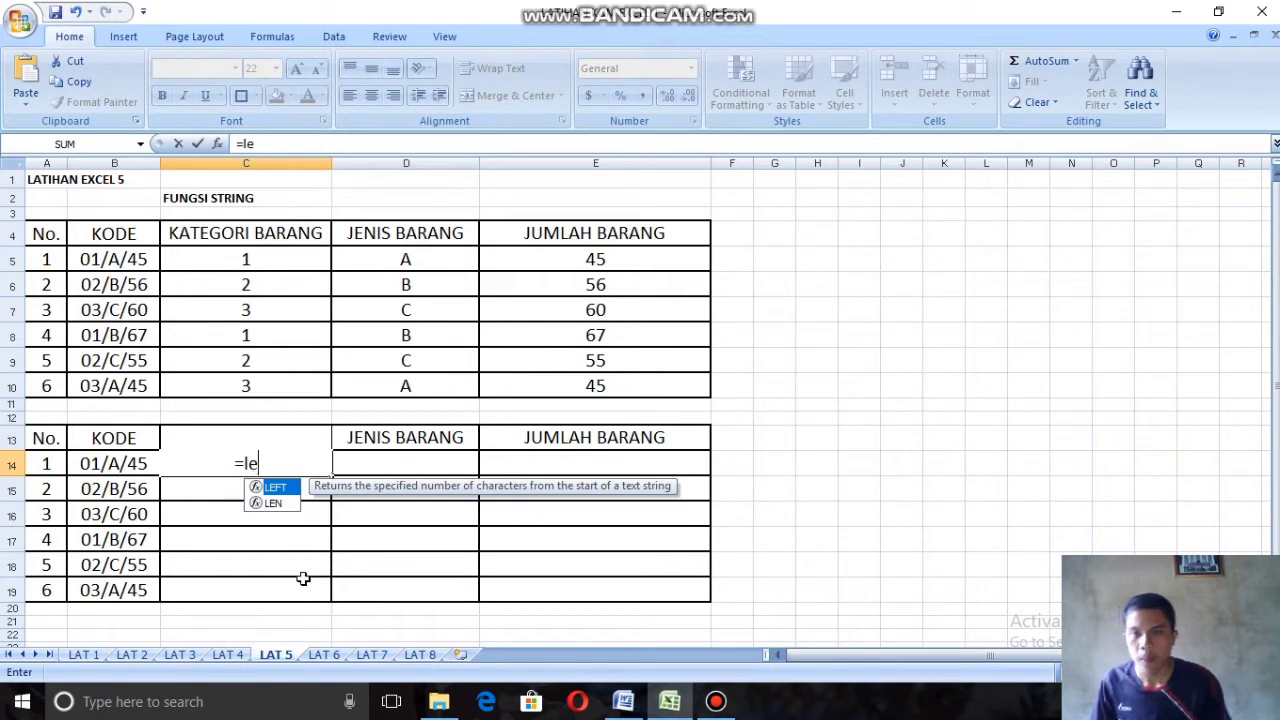
pyautogui.doubleClick(287, 488)
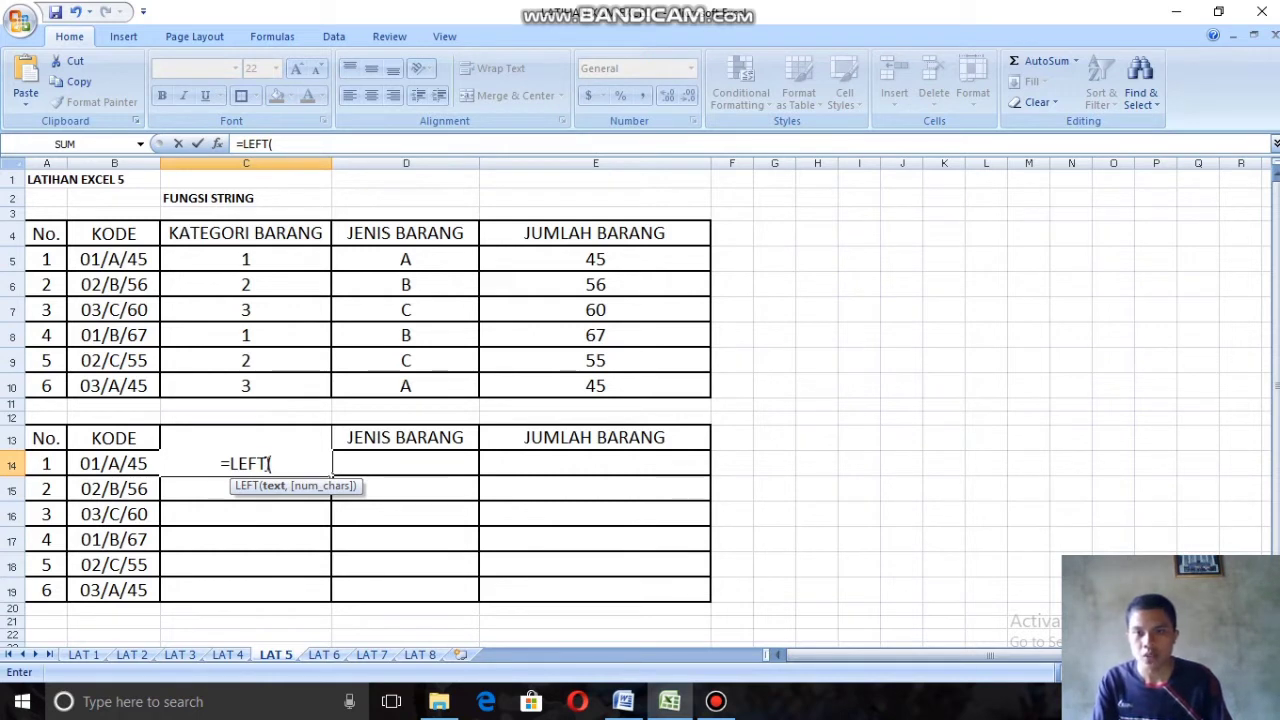
pyautogui.click(105, 463)
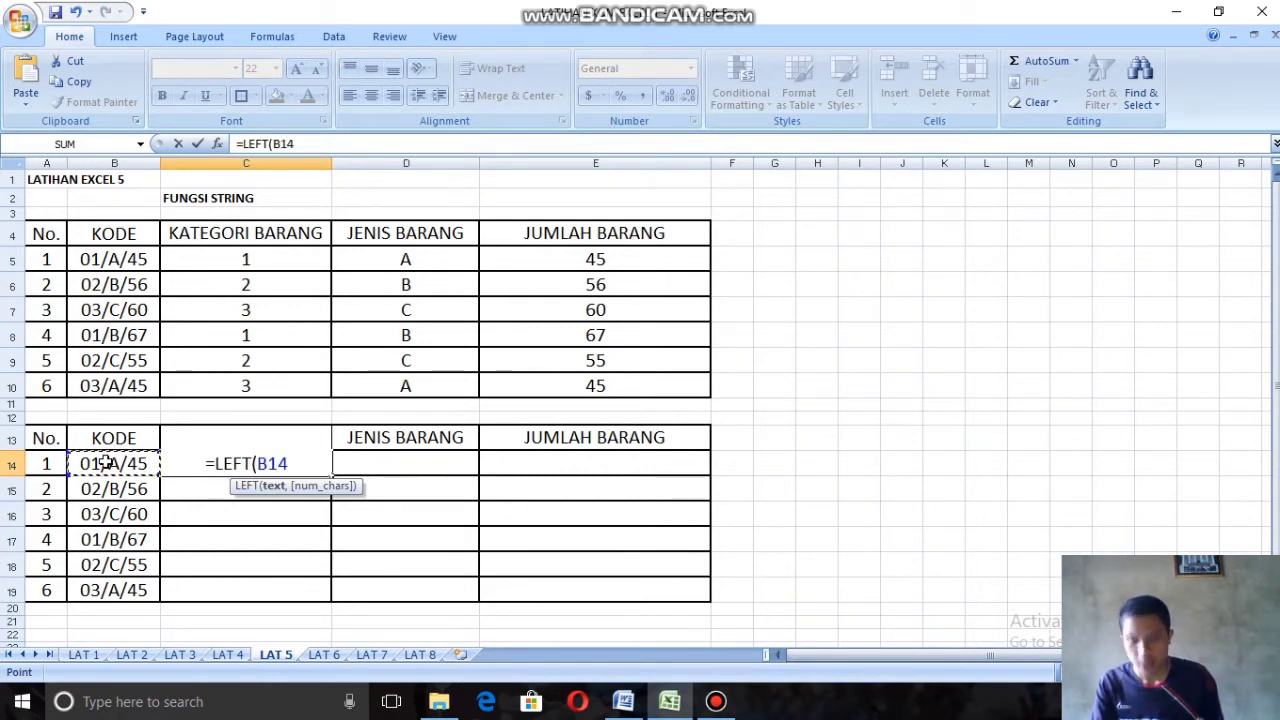
pyautogui.write(',')
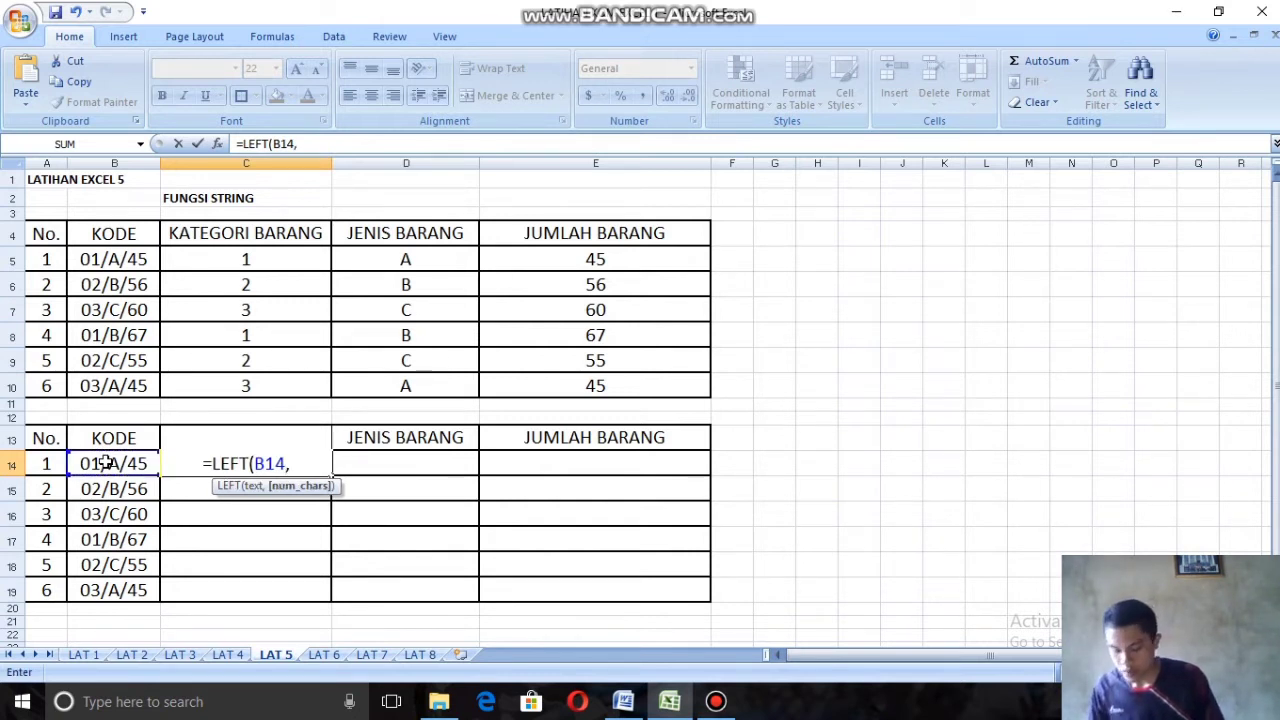
pyautogui.write('(')
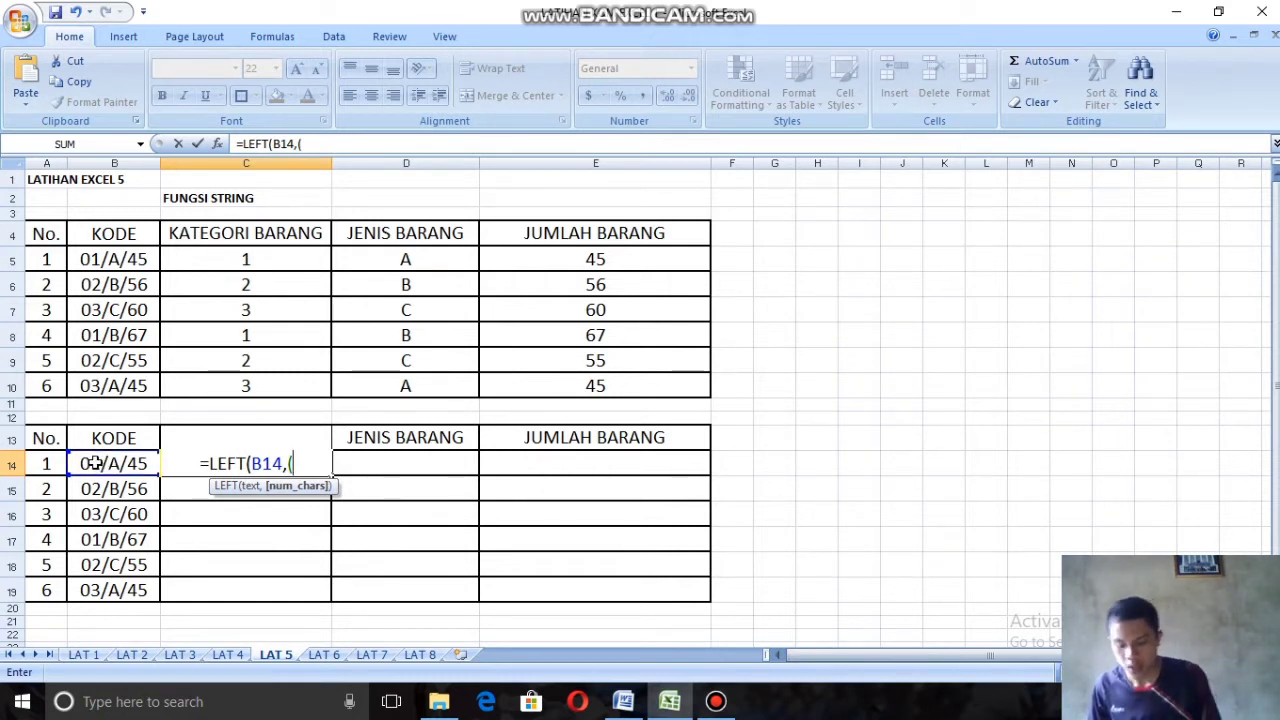
pyautogui.write('2')
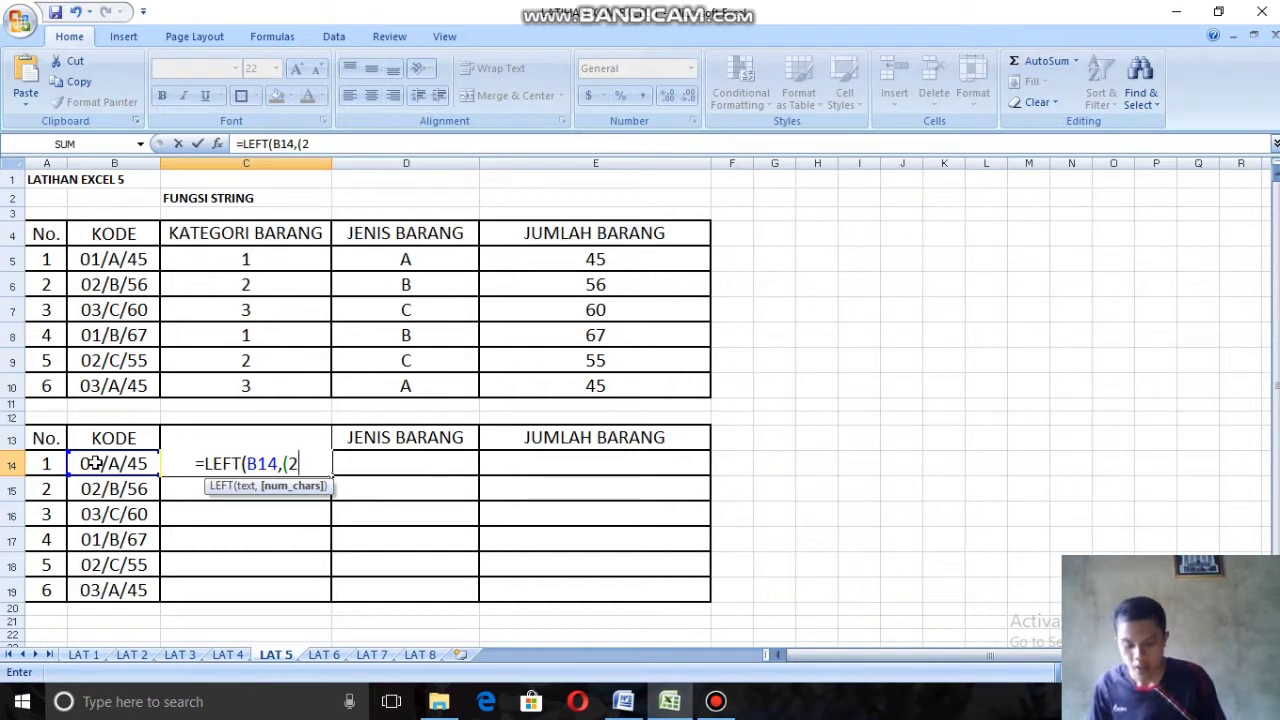
pyautogui.write('))')
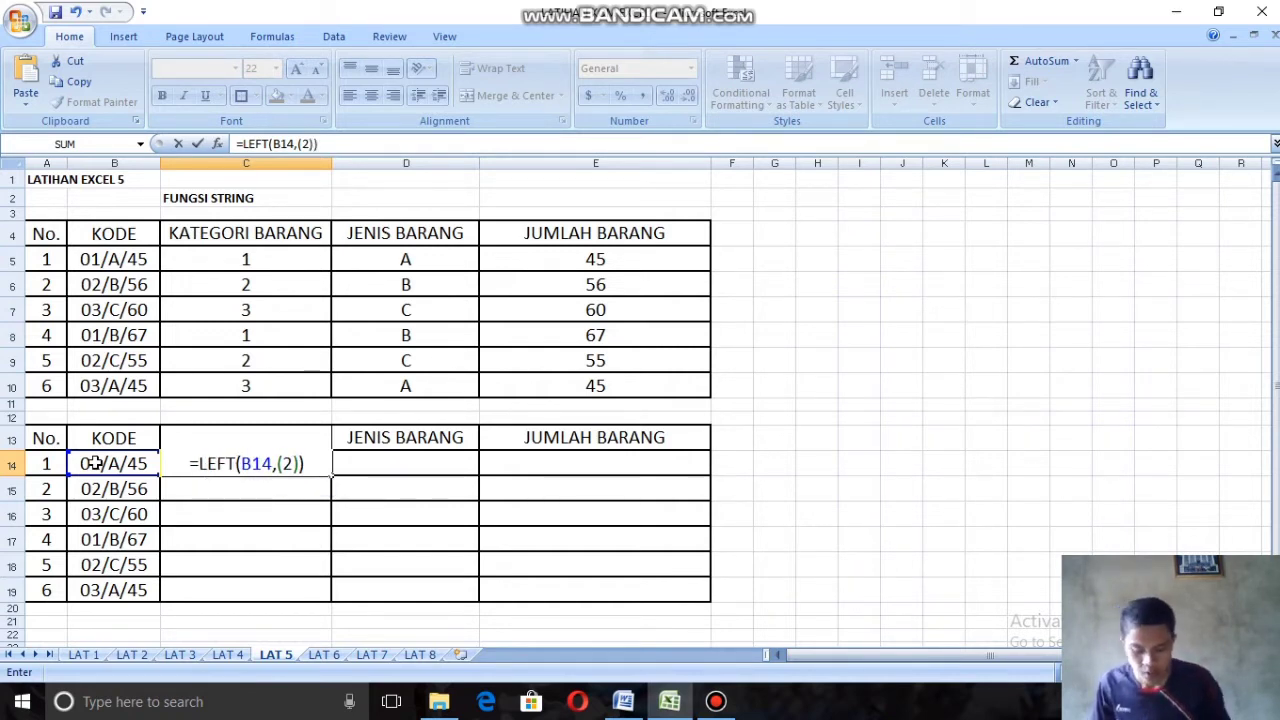
pyautogui.press('Return')
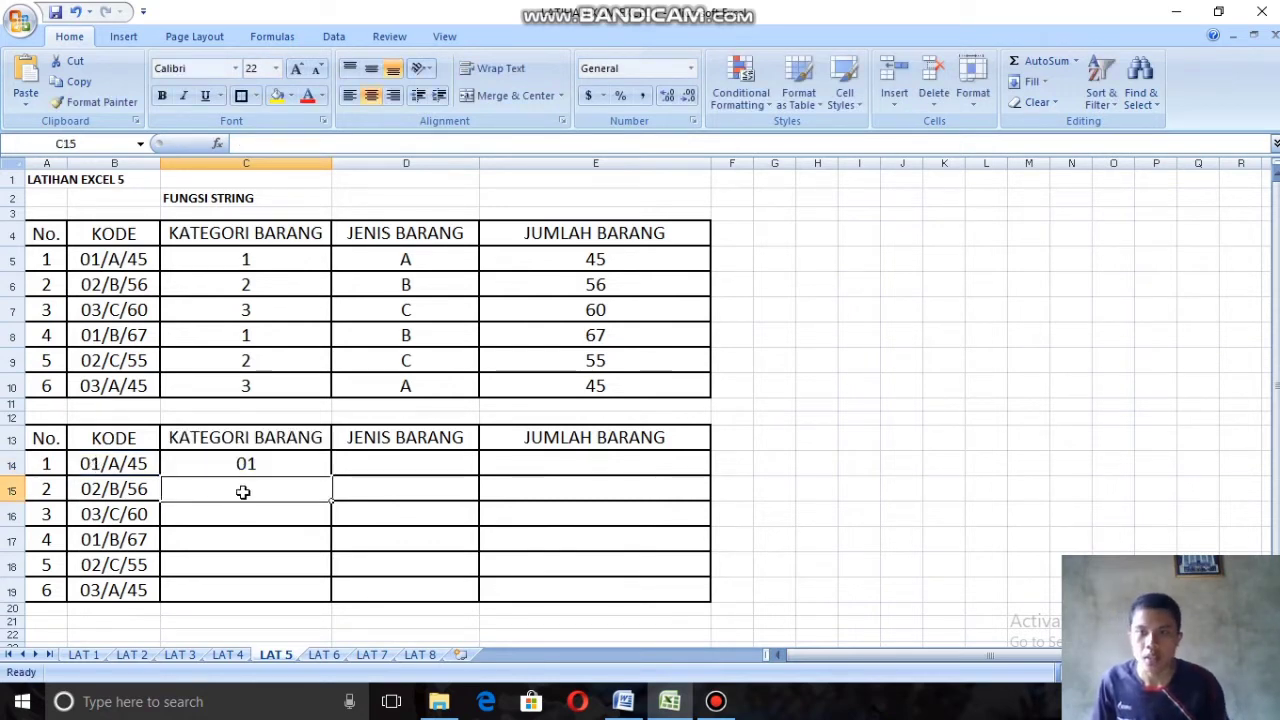
pyautogui.click(282, 468)
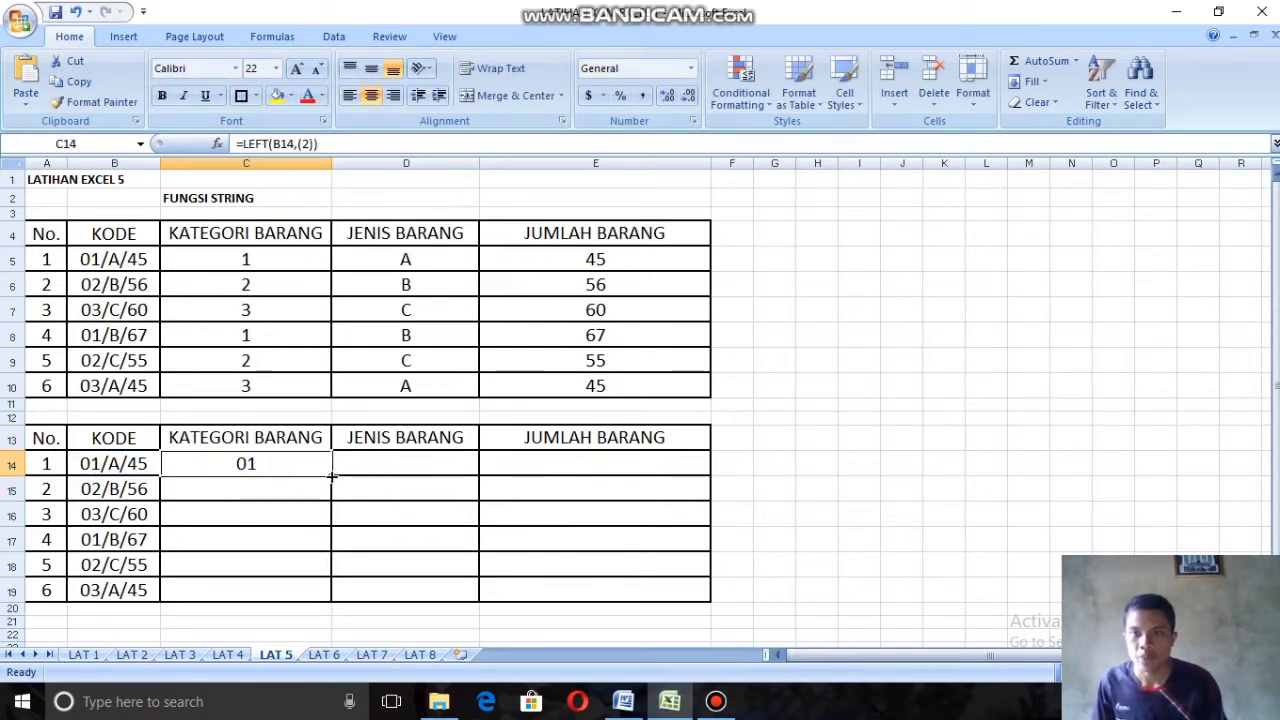
pyautogui.moveTo(331, 479); pyautogui.dragTo(330, 601)
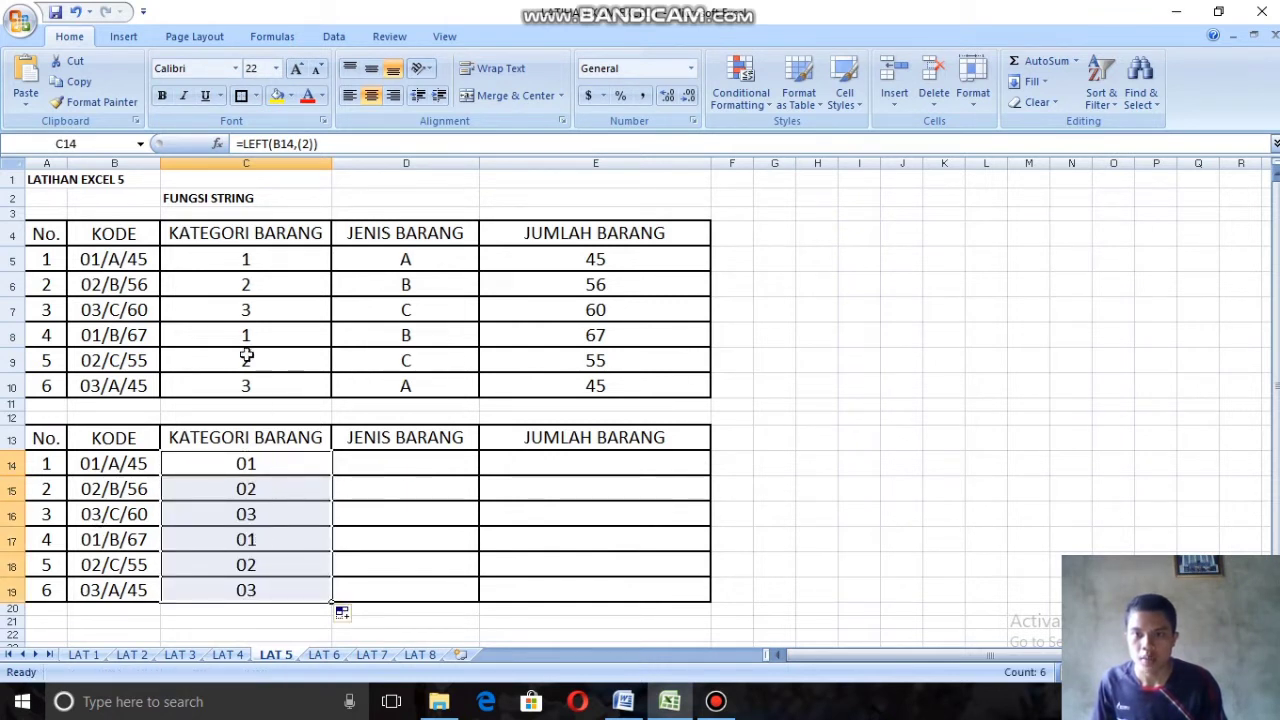
# Step: Enter =MID(B14,4,1) in cell D14 for the JENIS BARANG and fill the formula down to D19
pyautogui.click(423, 455)
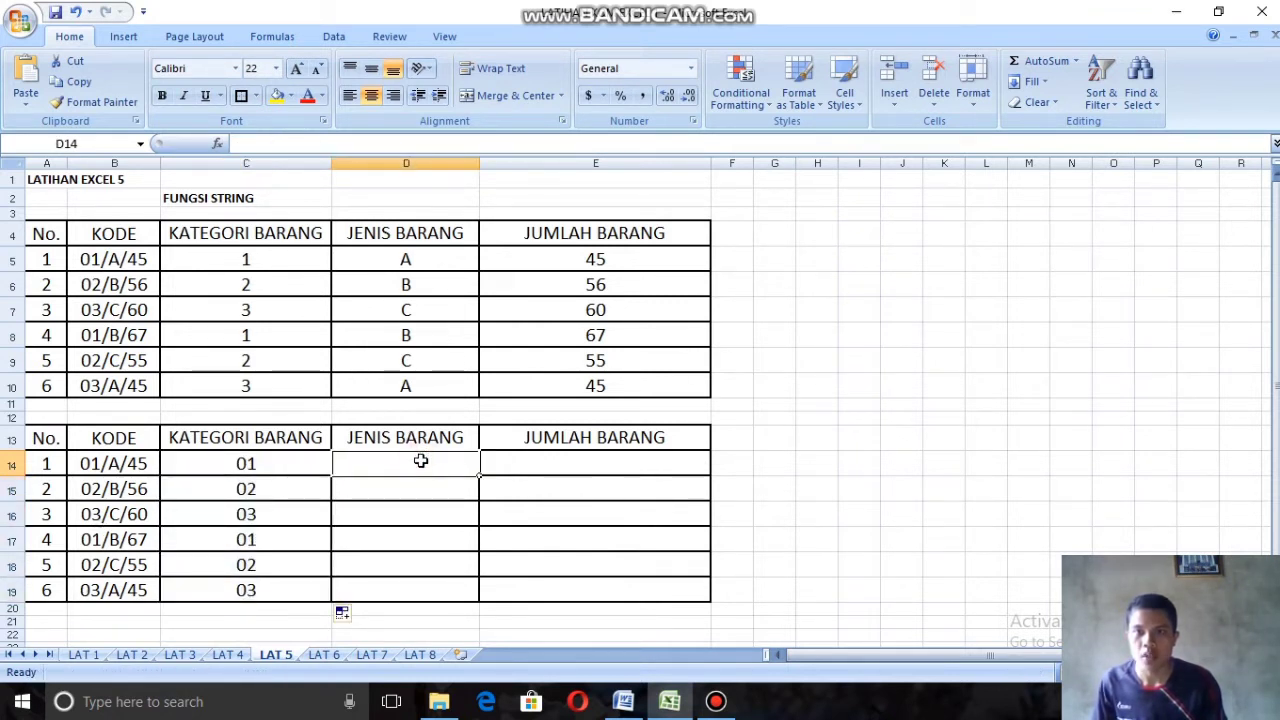
pyautogui.write('=')
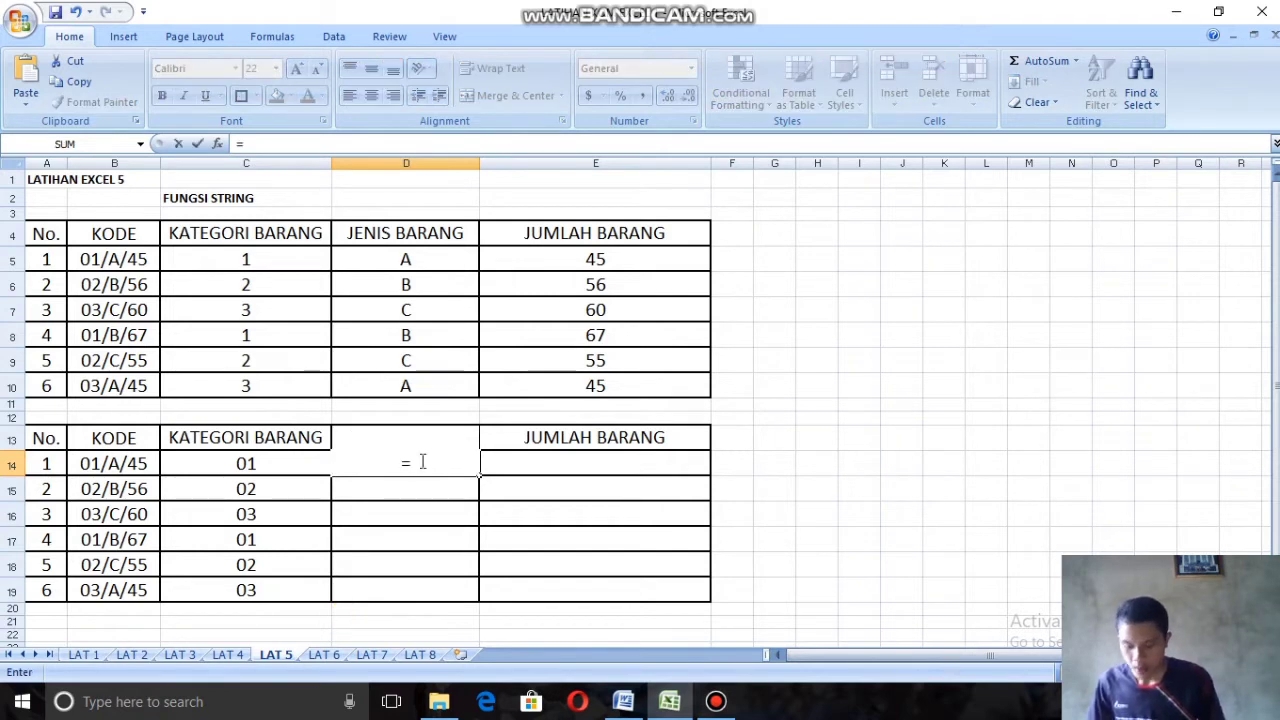
pyautogui.write('mi')
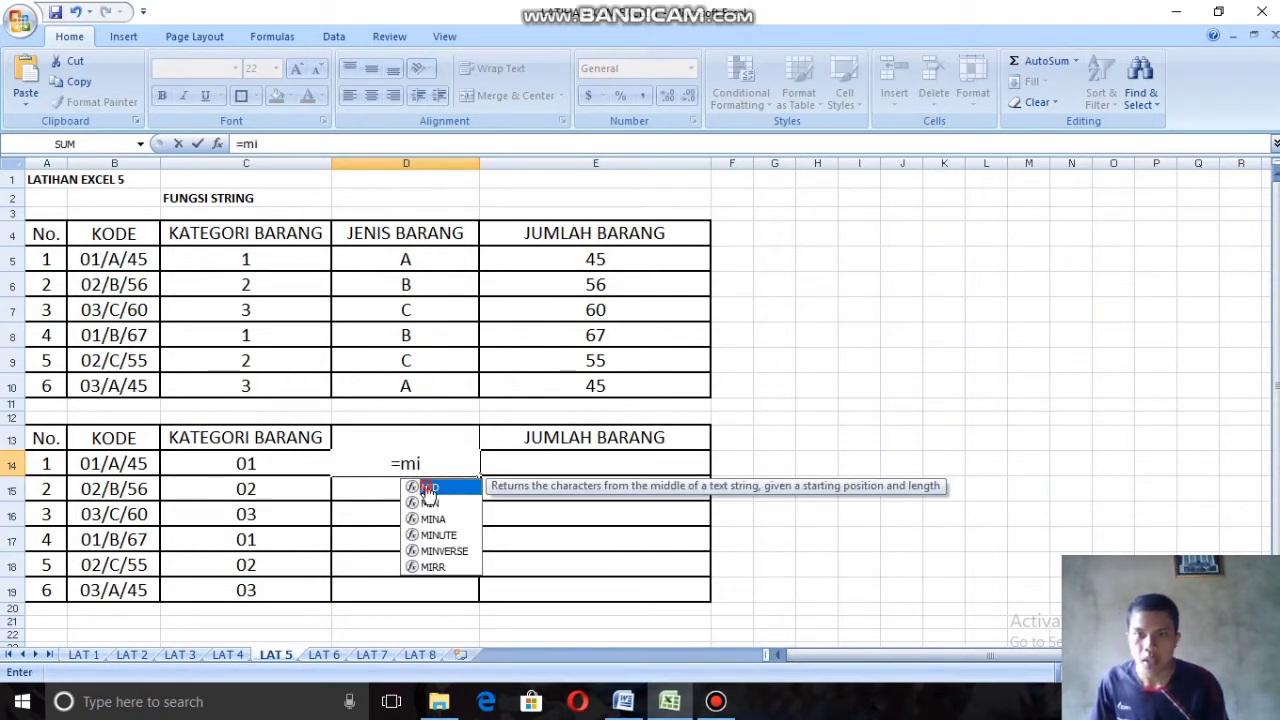
pyautogui.doubleClick(428, 488)
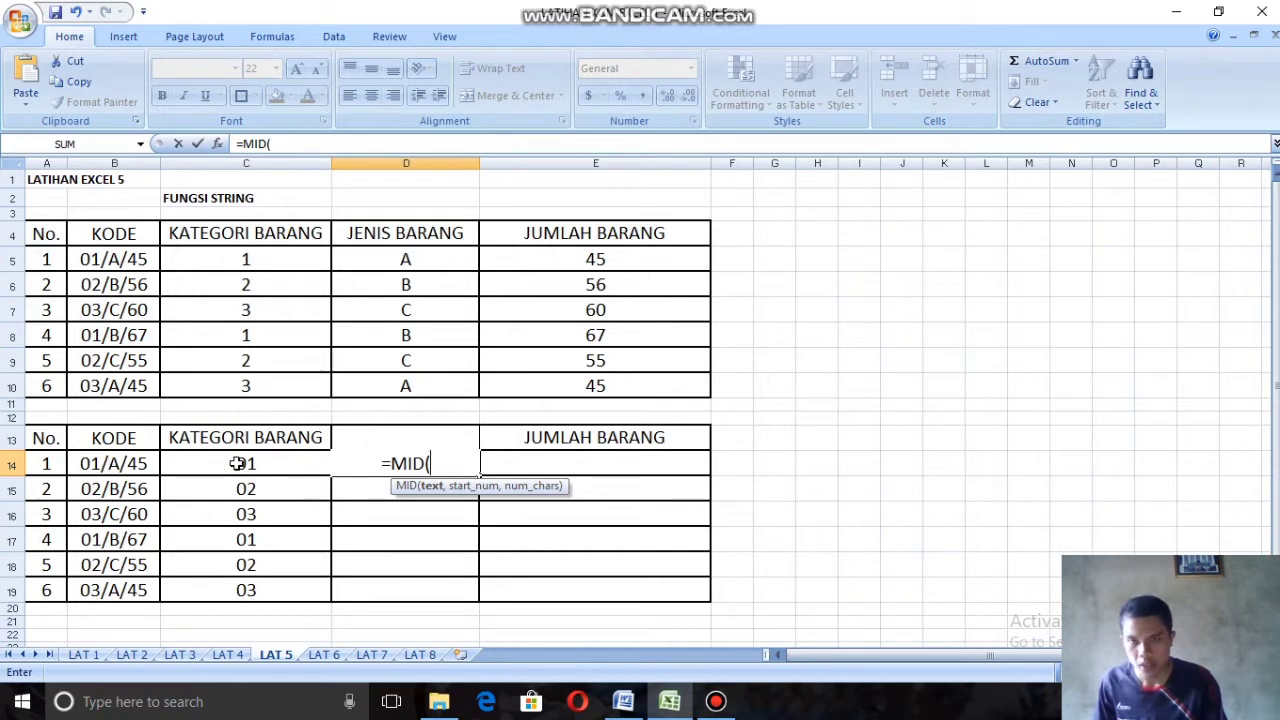
pyautogui.click(127, 466)
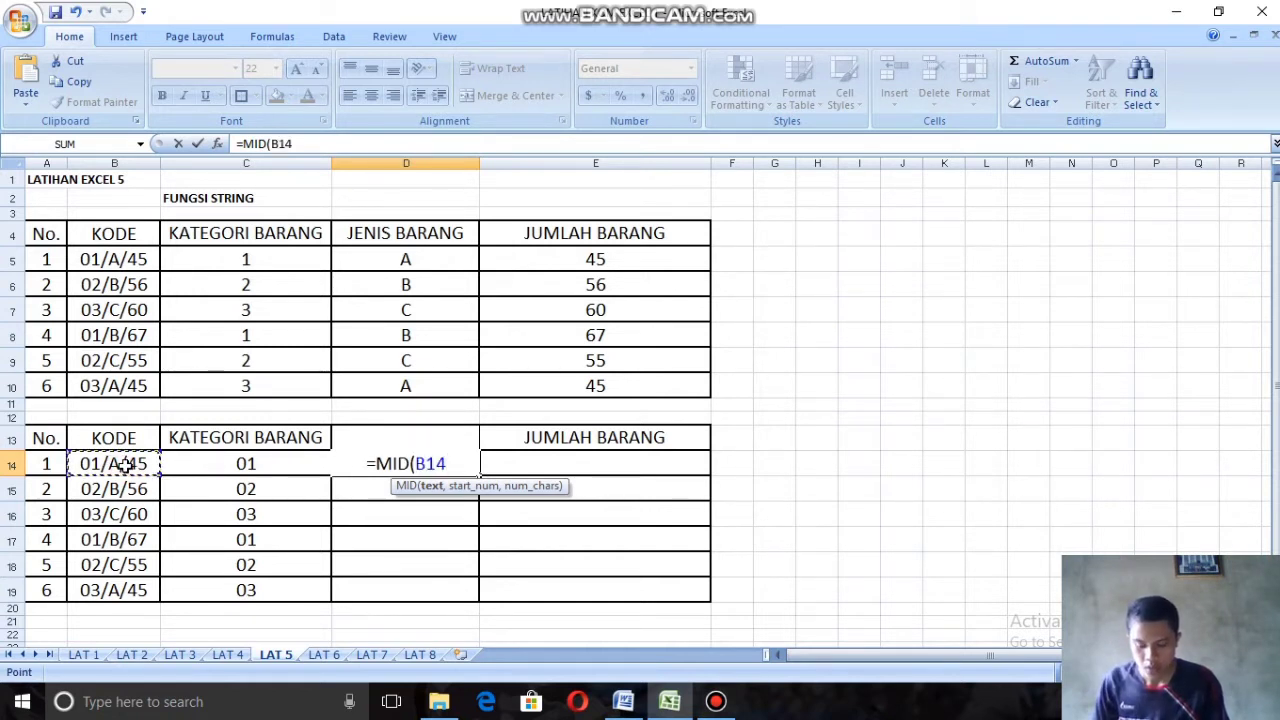
pyautogui.write(',')
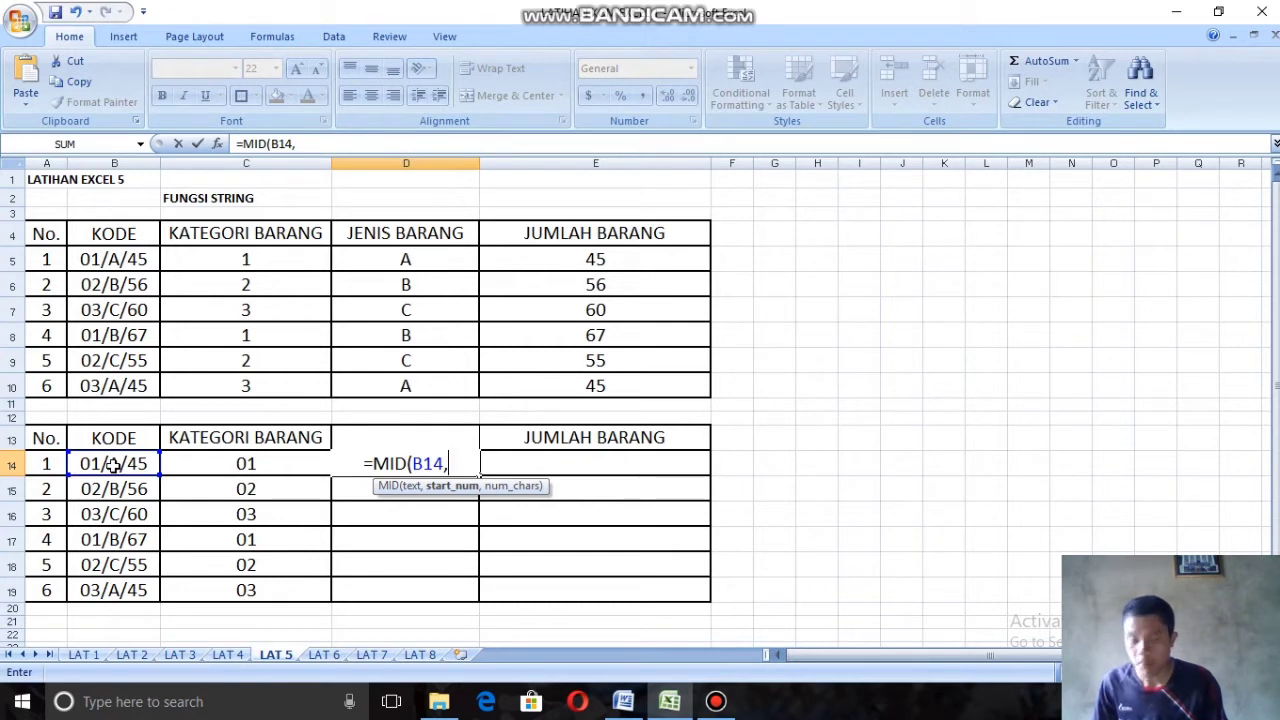
pyautogui.write('4')
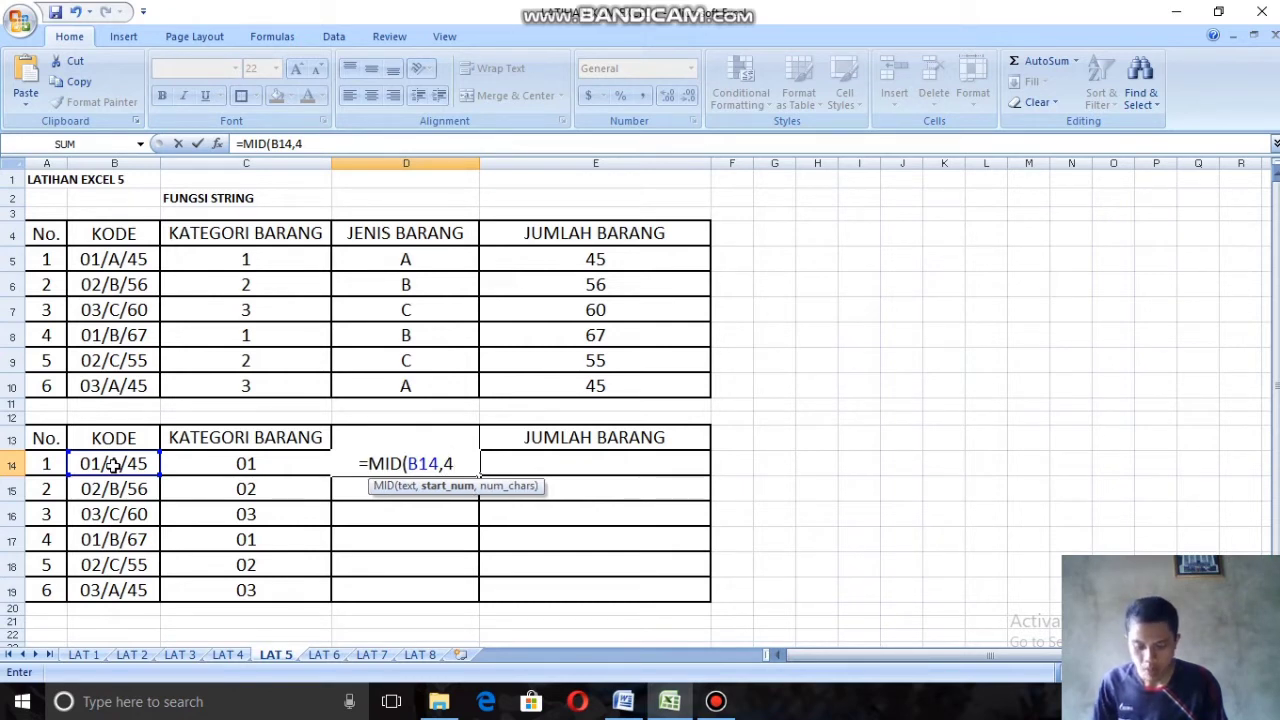
pyautogui.write(',')
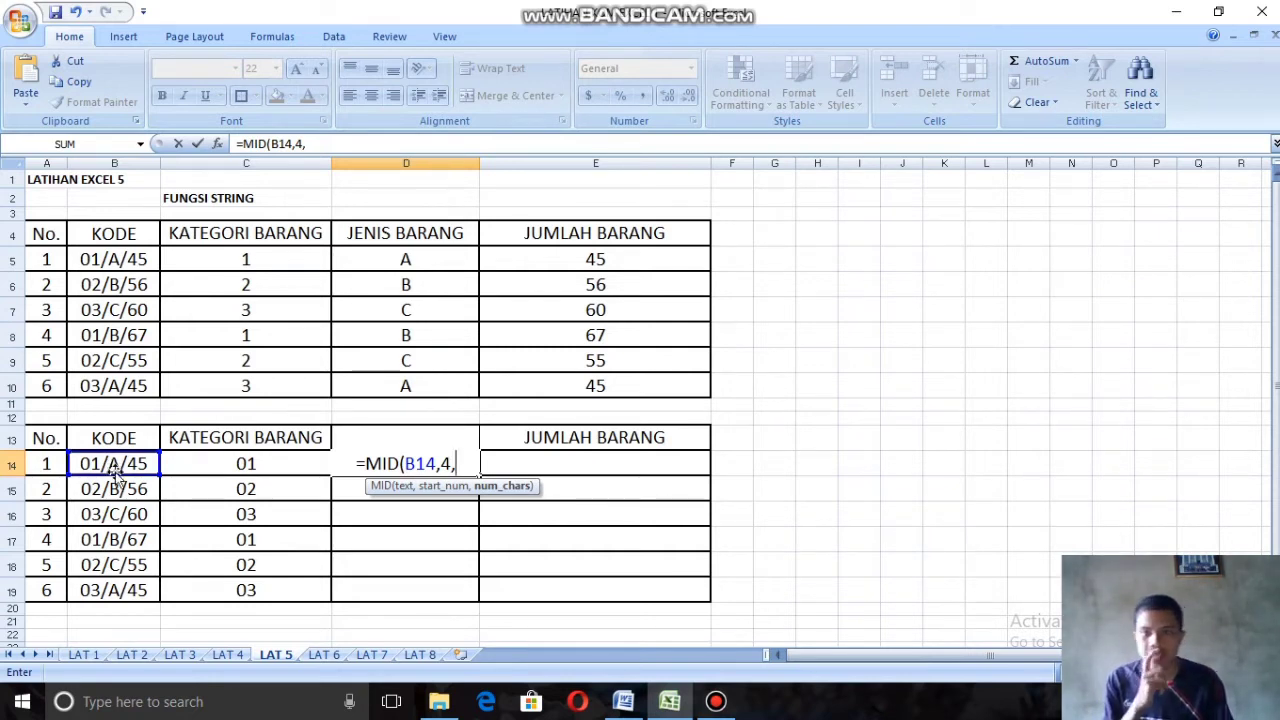
pyautogui.write('1')
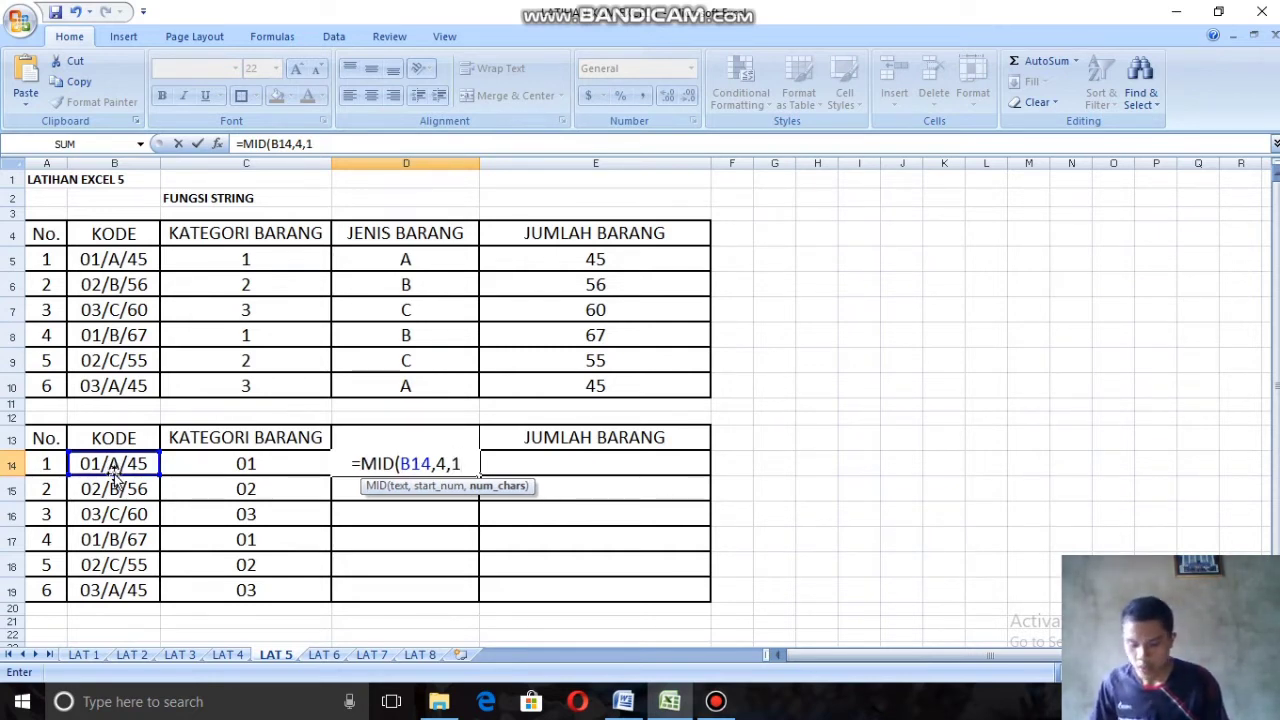
pyautogui.write(')')
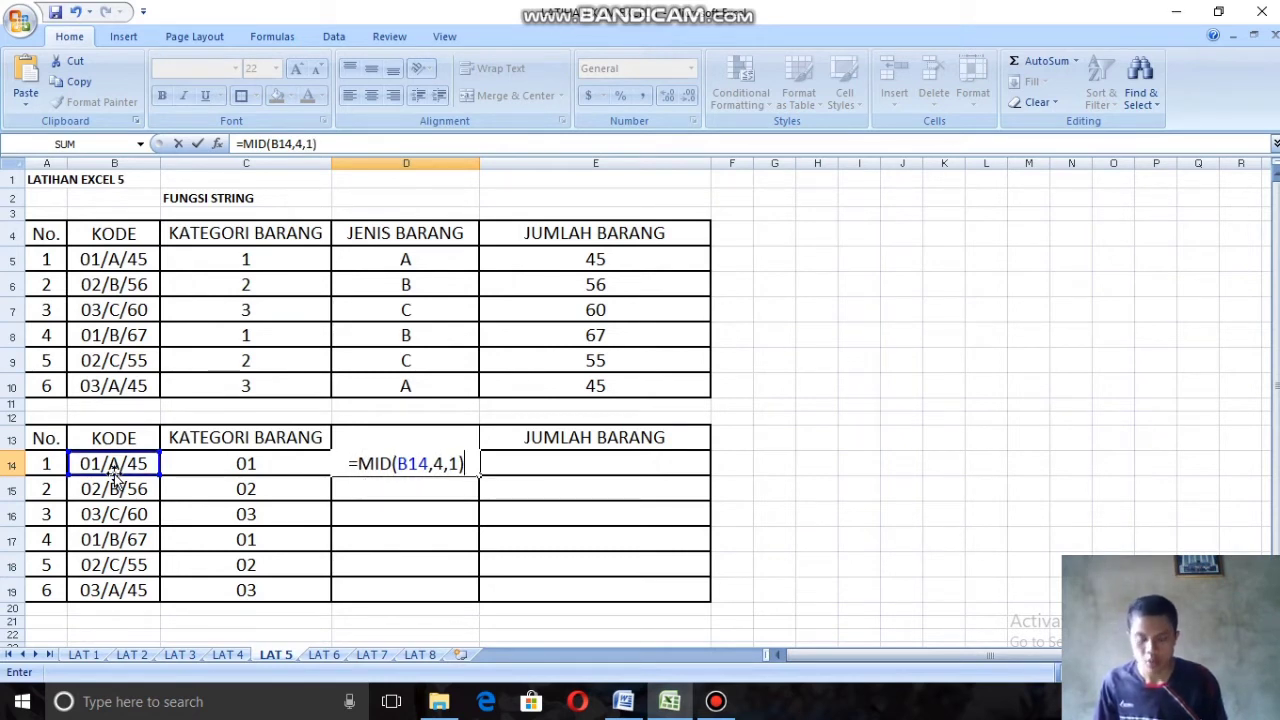
pyautogui.press('Return')
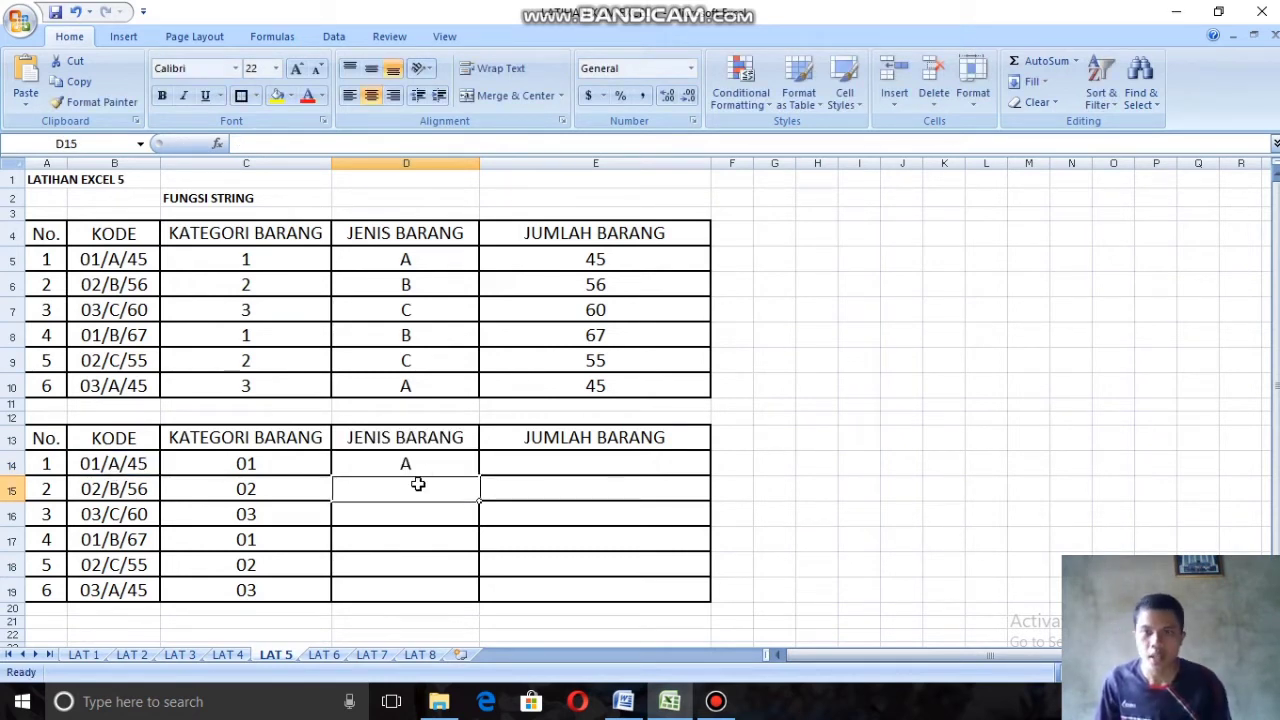
pyautogui.click(426, 468)
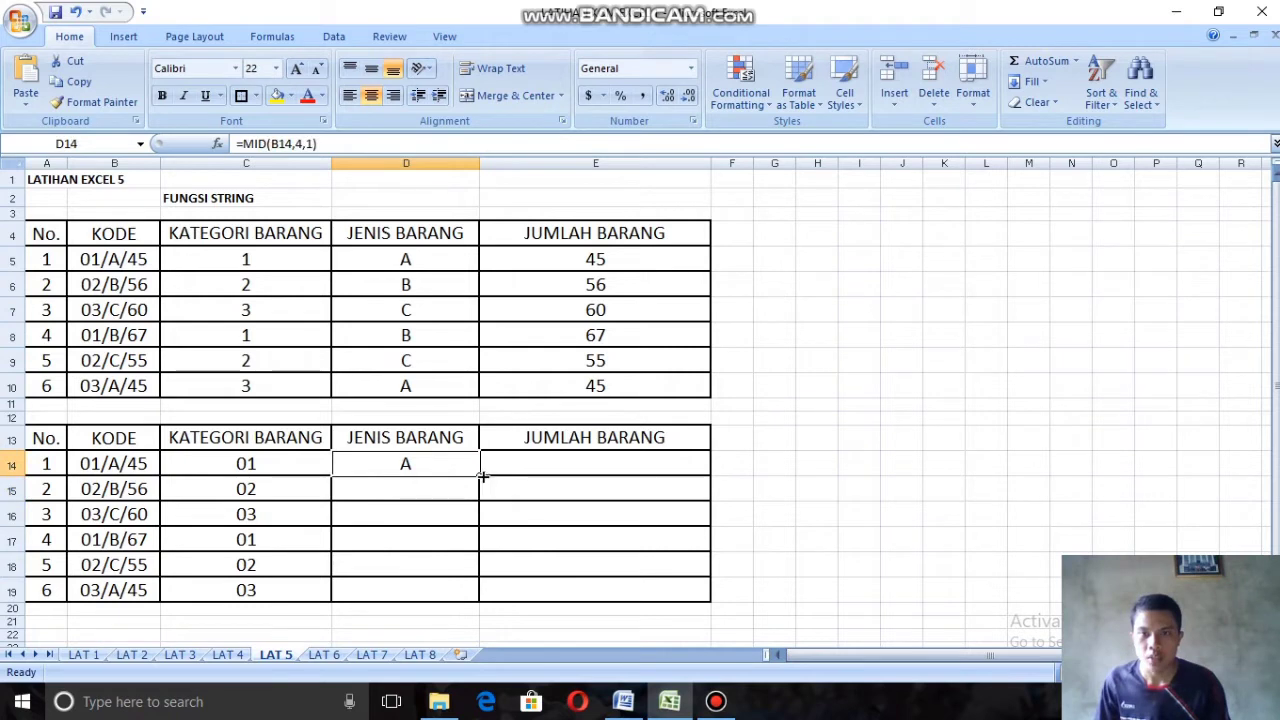
pyautogui.moveTo(482, 477); pyautogui.dragTo(480, 598)
# Step: Enter =RIGHT(B14,(2)) in cell E14 for the JUMLAH BARANG and fill the formula down to E19
pyautogui.click(617, 458)
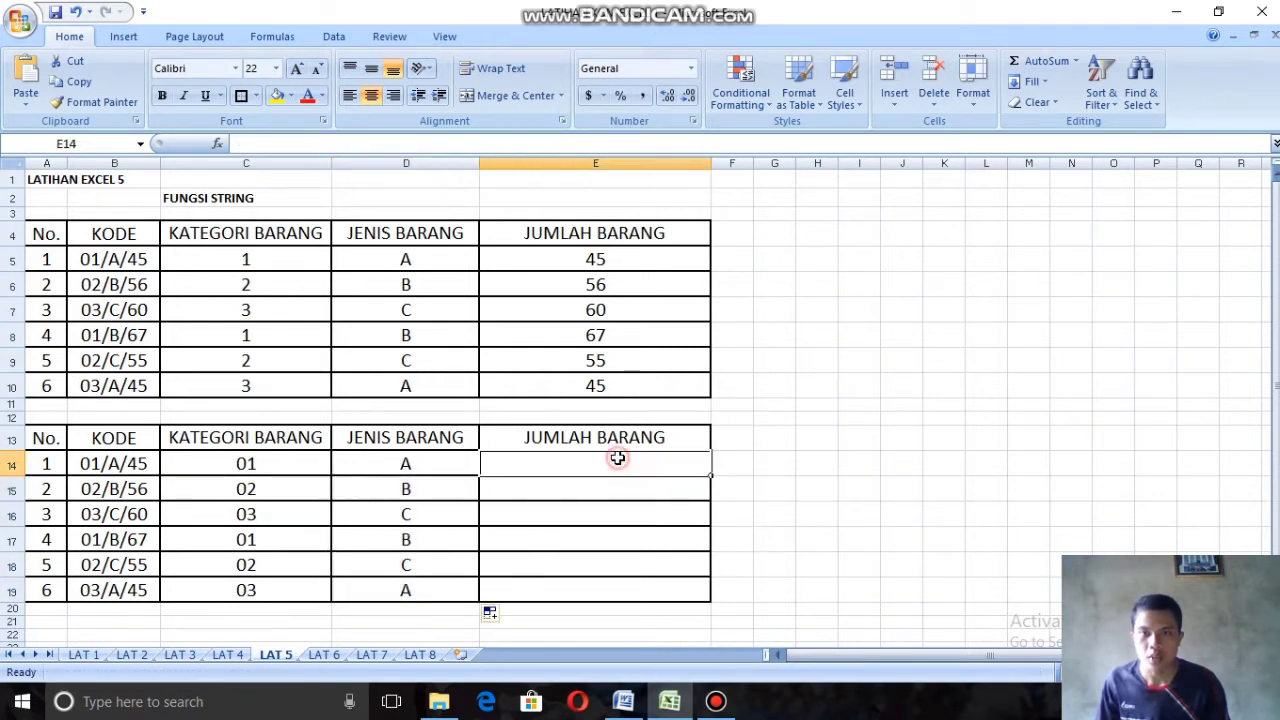
pyautogui.write('=')
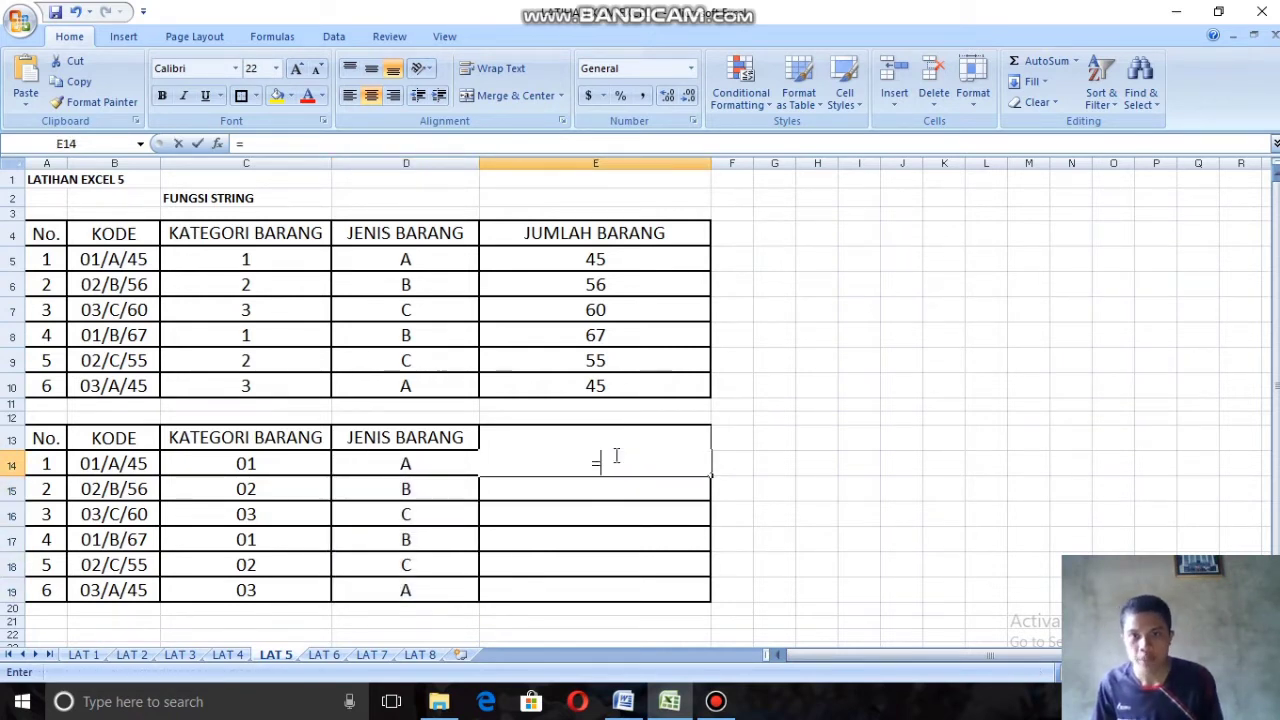
pyautogui.write('ri')
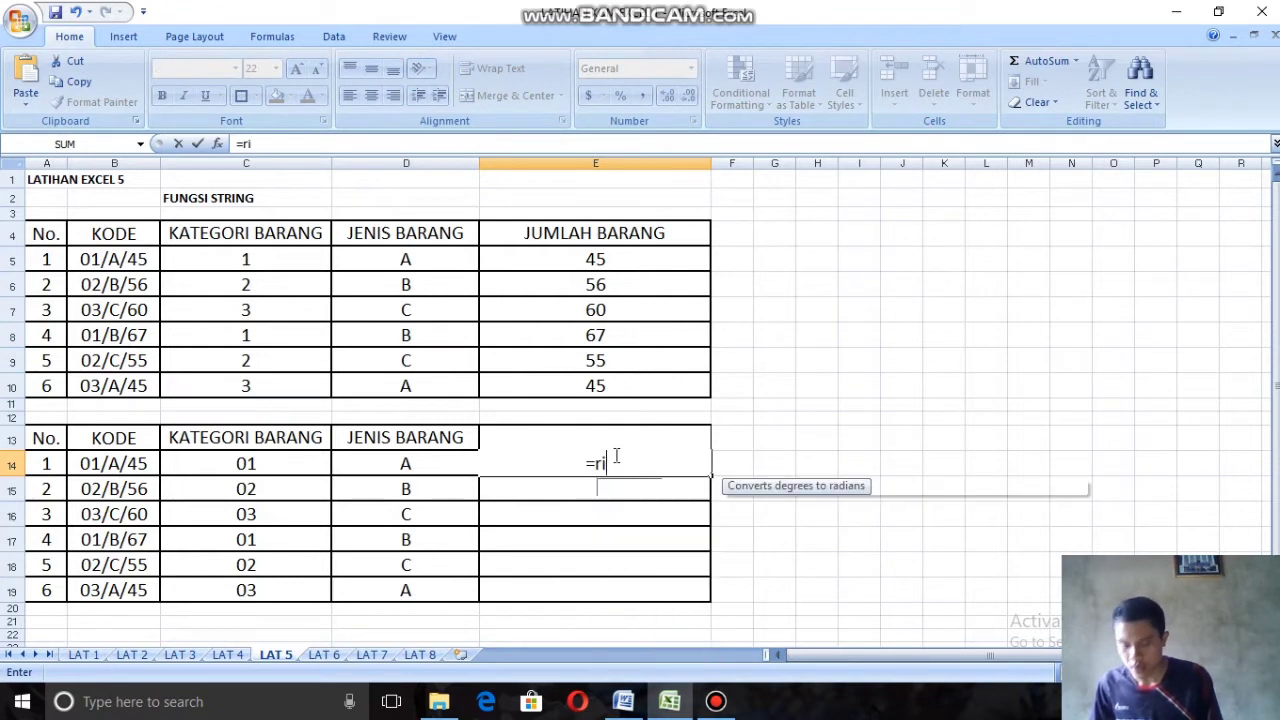
pyautogui.doubleClick(617, 487)
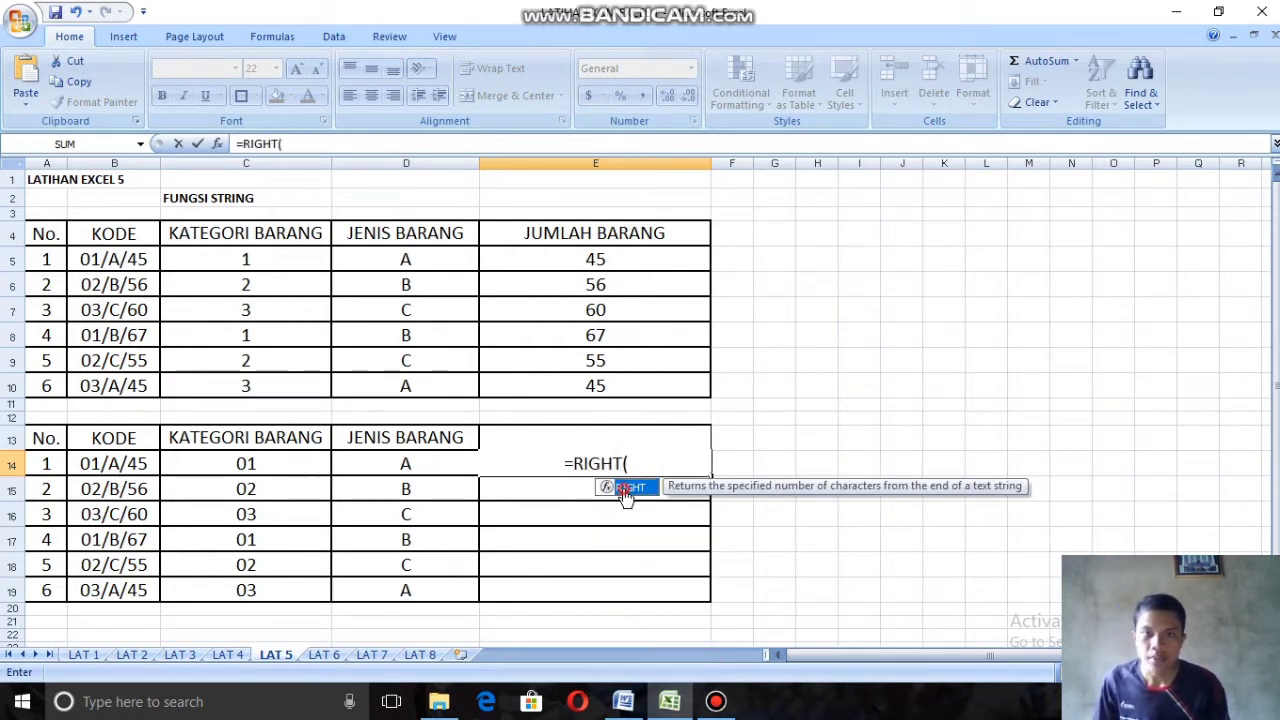
pyautogui.click(137, 463)
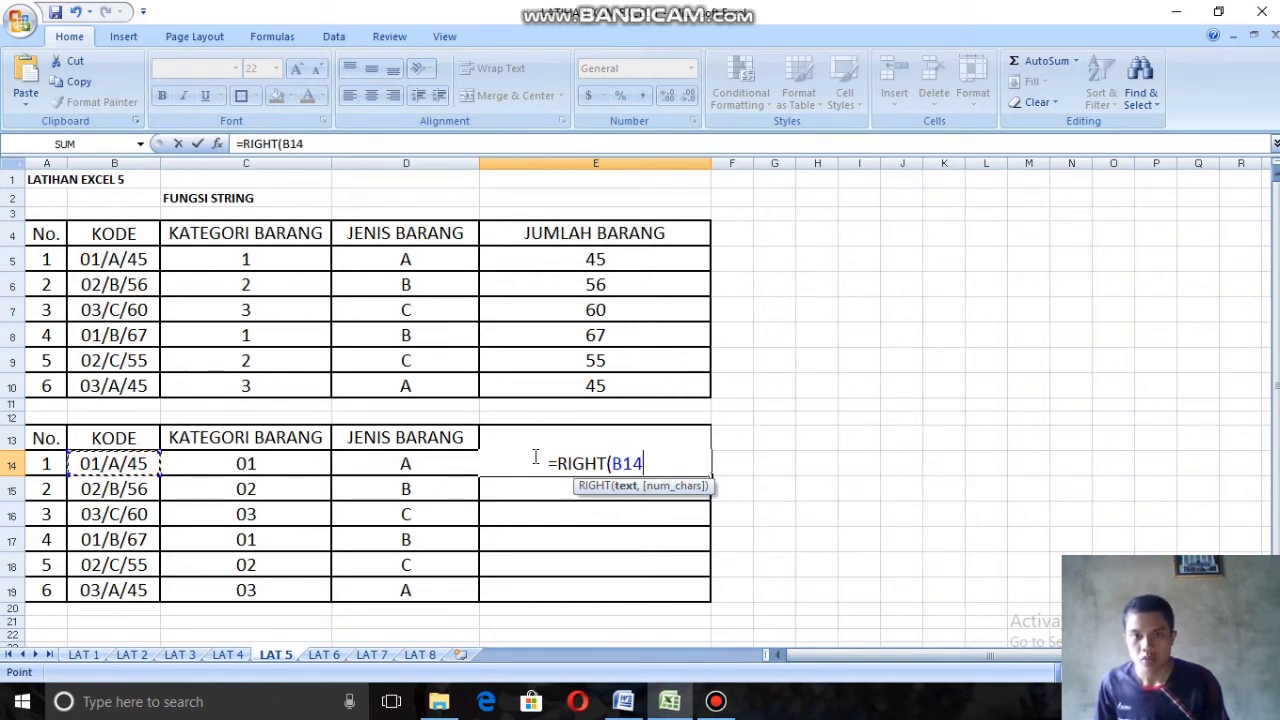
pyautogui.write(',')
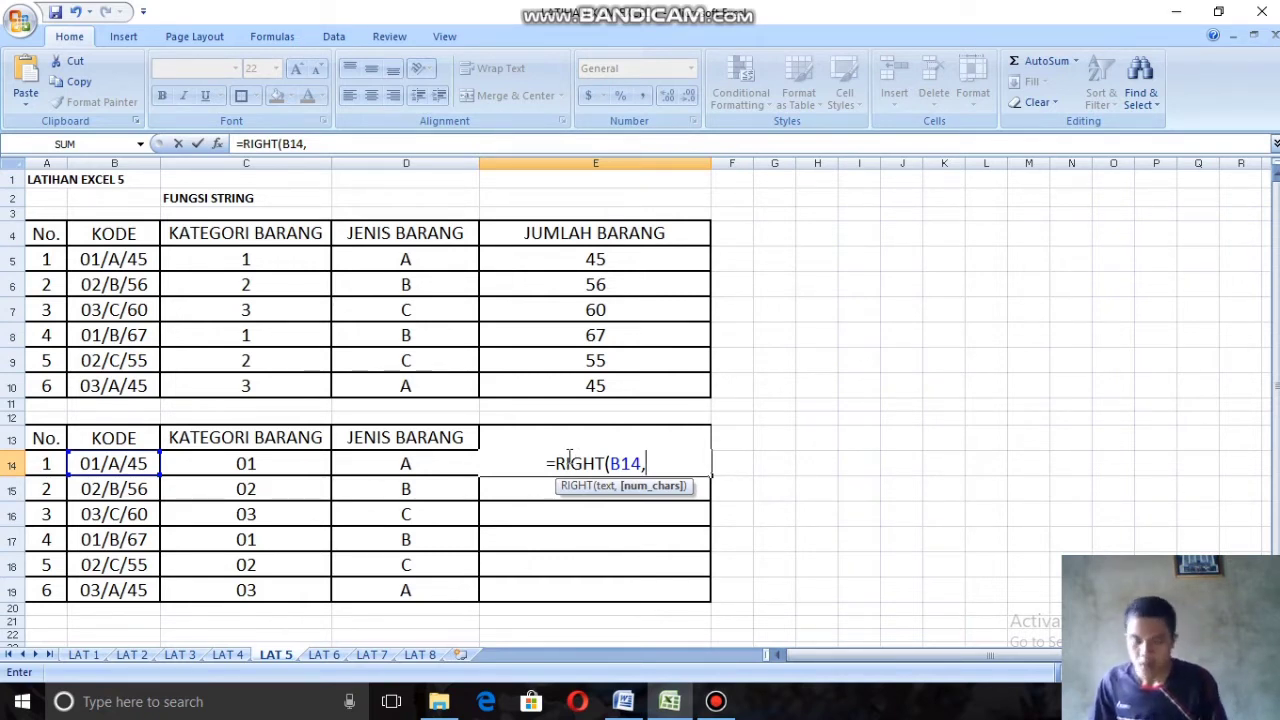
pyautogui.write('(')
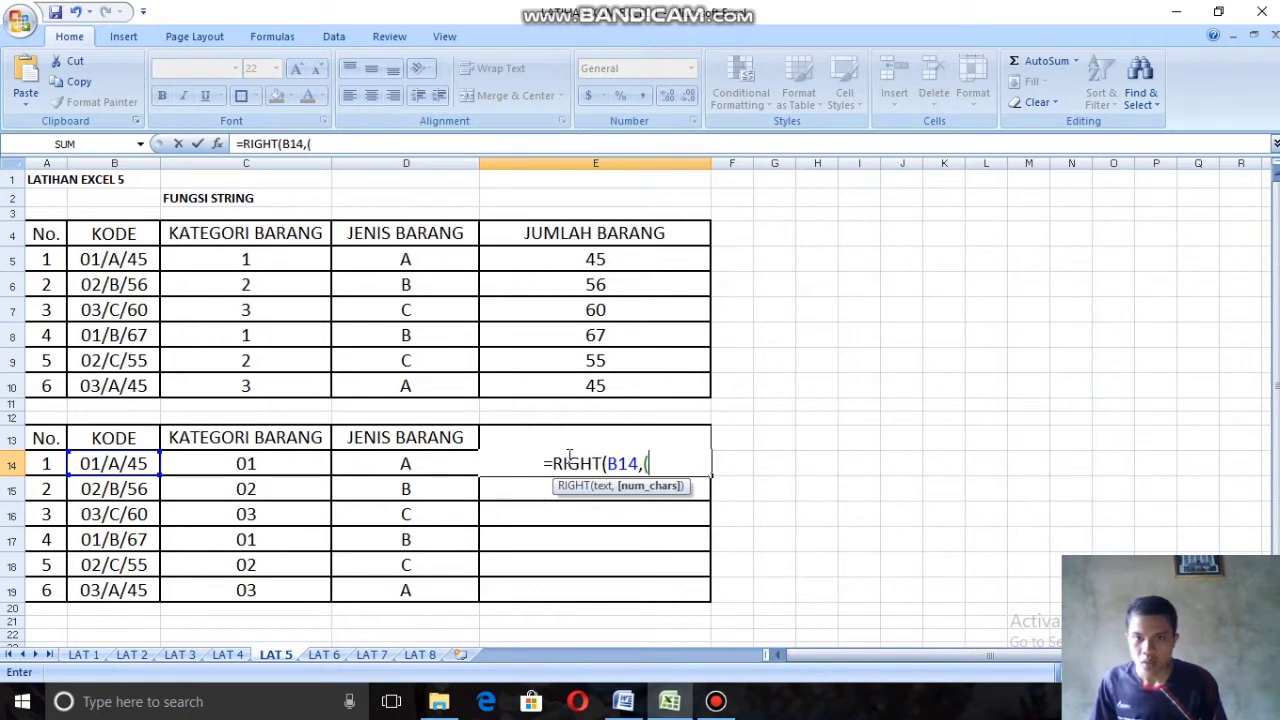
pyautogui.write('2')
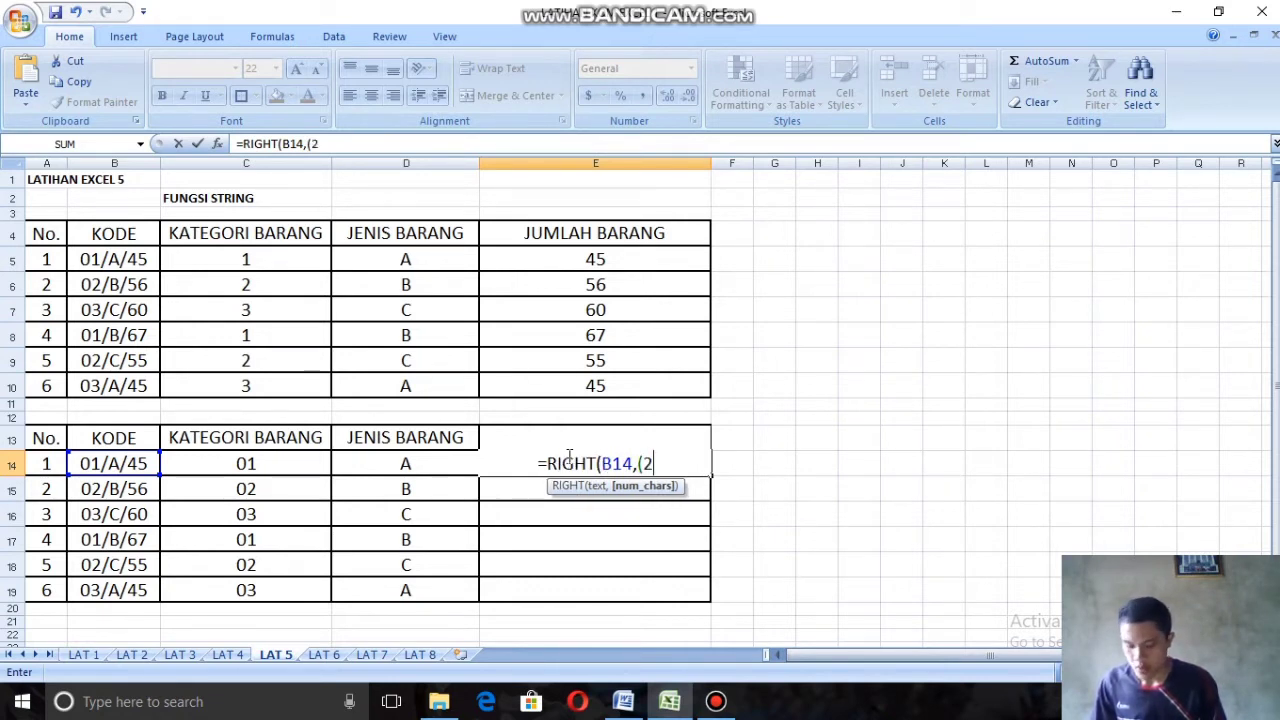
pyautogui.write('))')
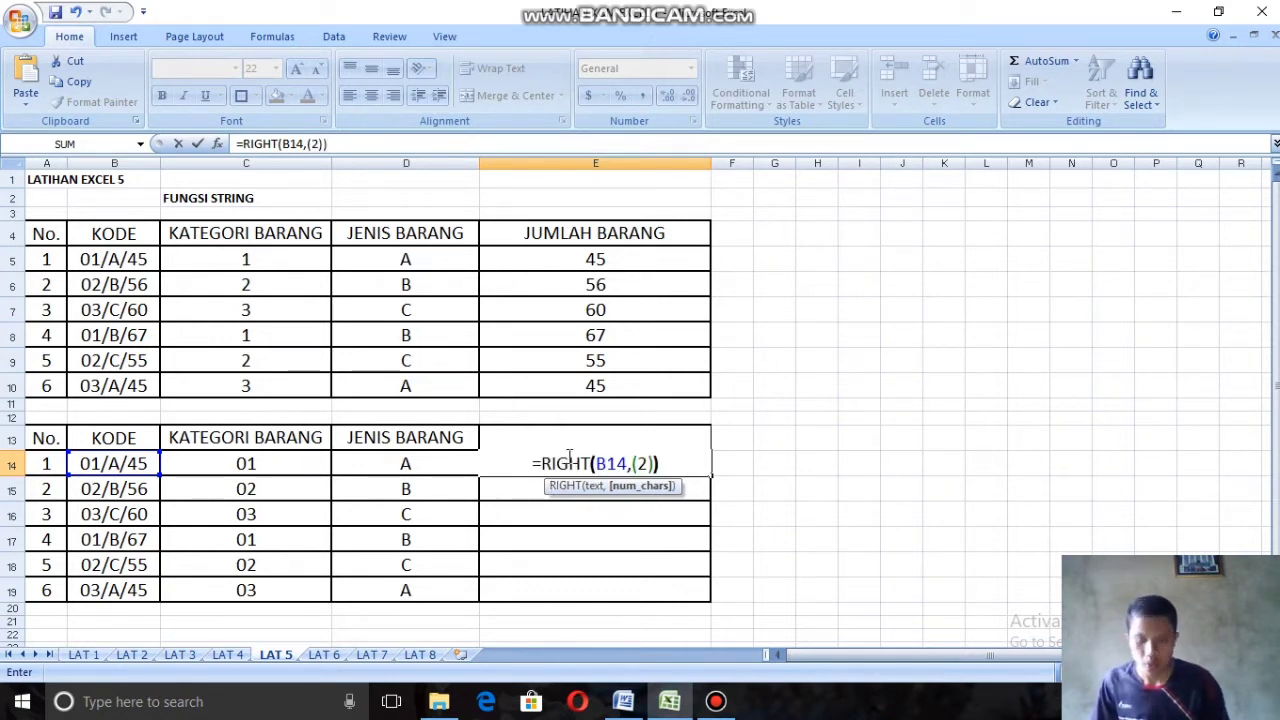
pyautogui.press('Return')
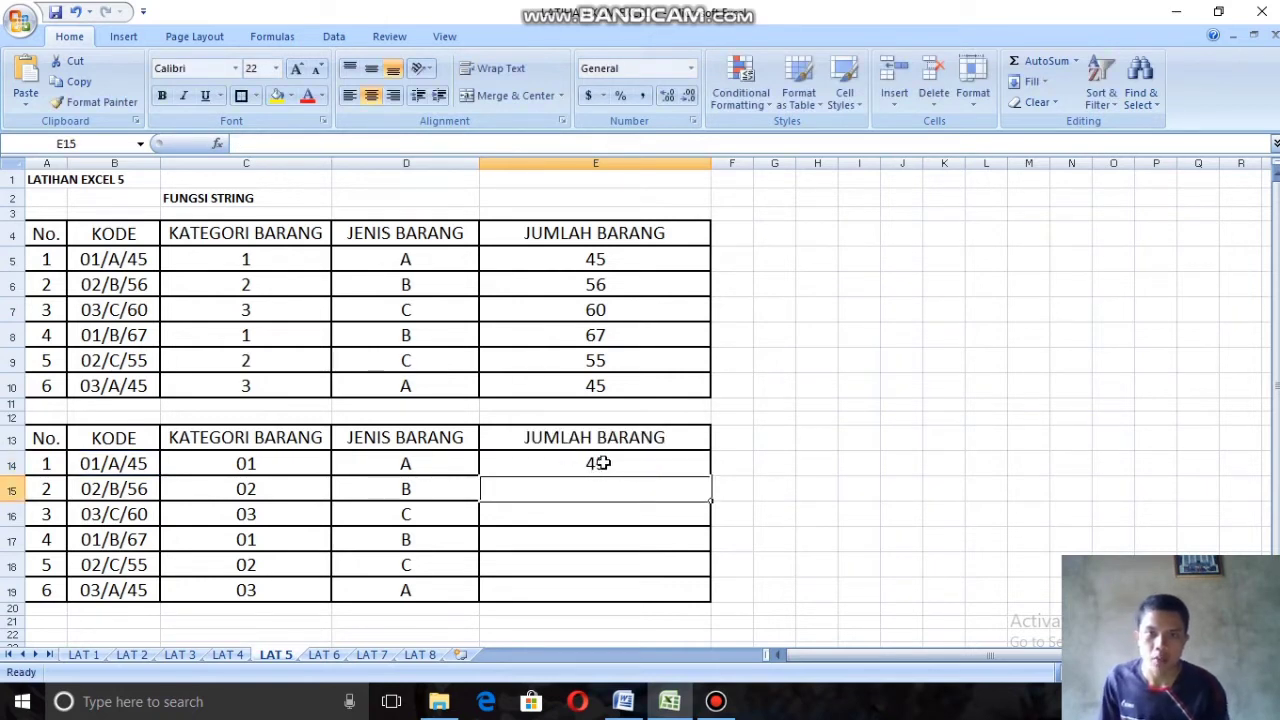
pyautogui.click(603, 463)
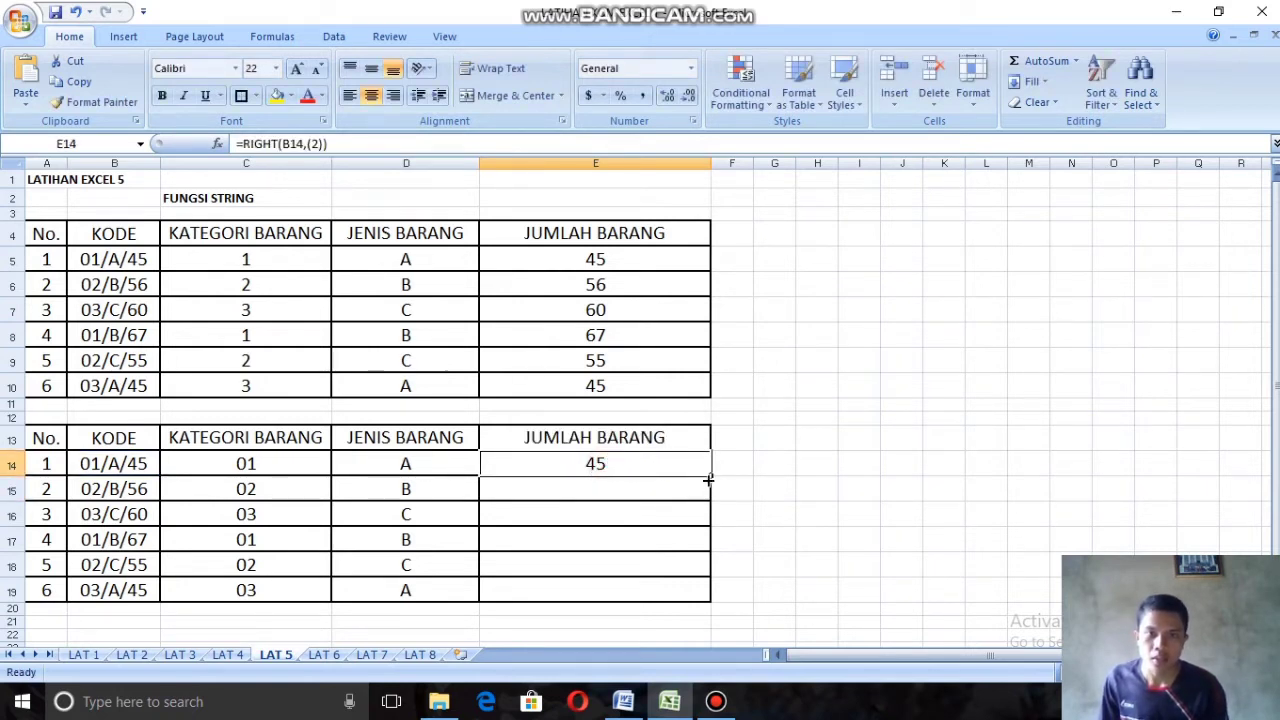
pyautogui.moveTo(708, 479); pyautogui.dragTo(712, 601)
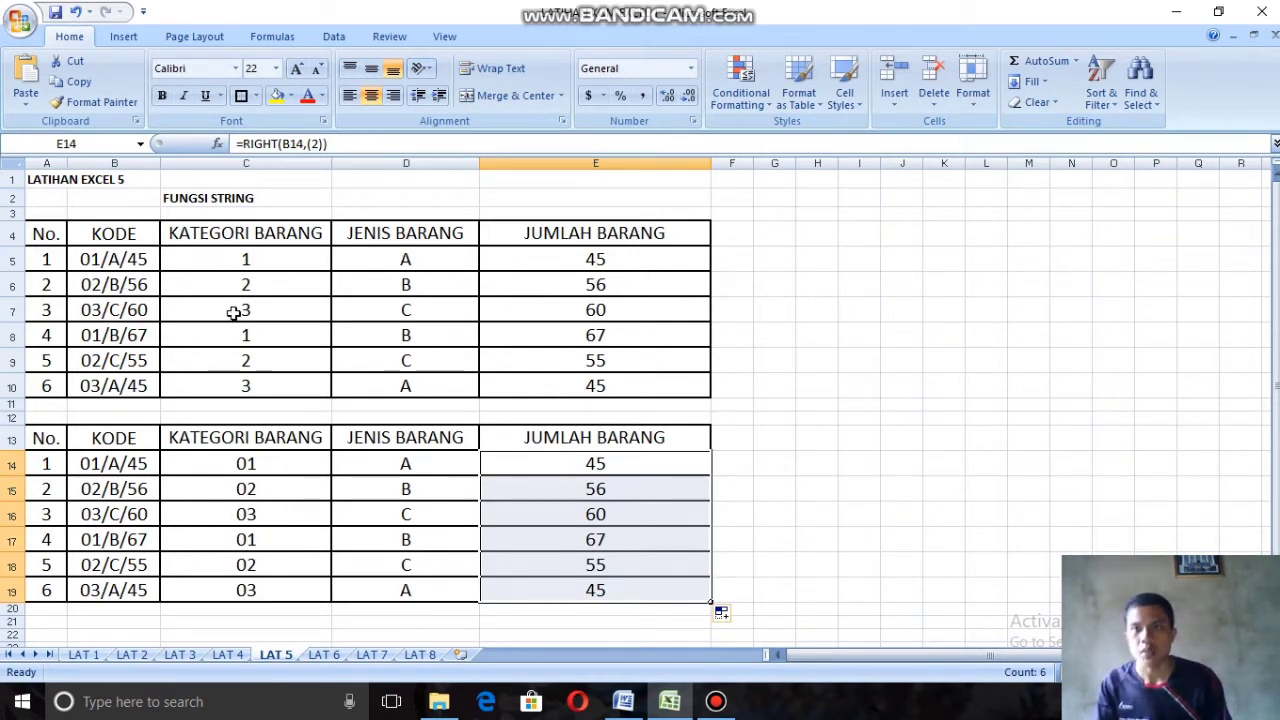
# Step: Switch to the LAT 6 sheet with the Fungsi Logika IF exercise and widen the NIM column slightly
pyautogui.hotkey('ctrl', 'pagedown')
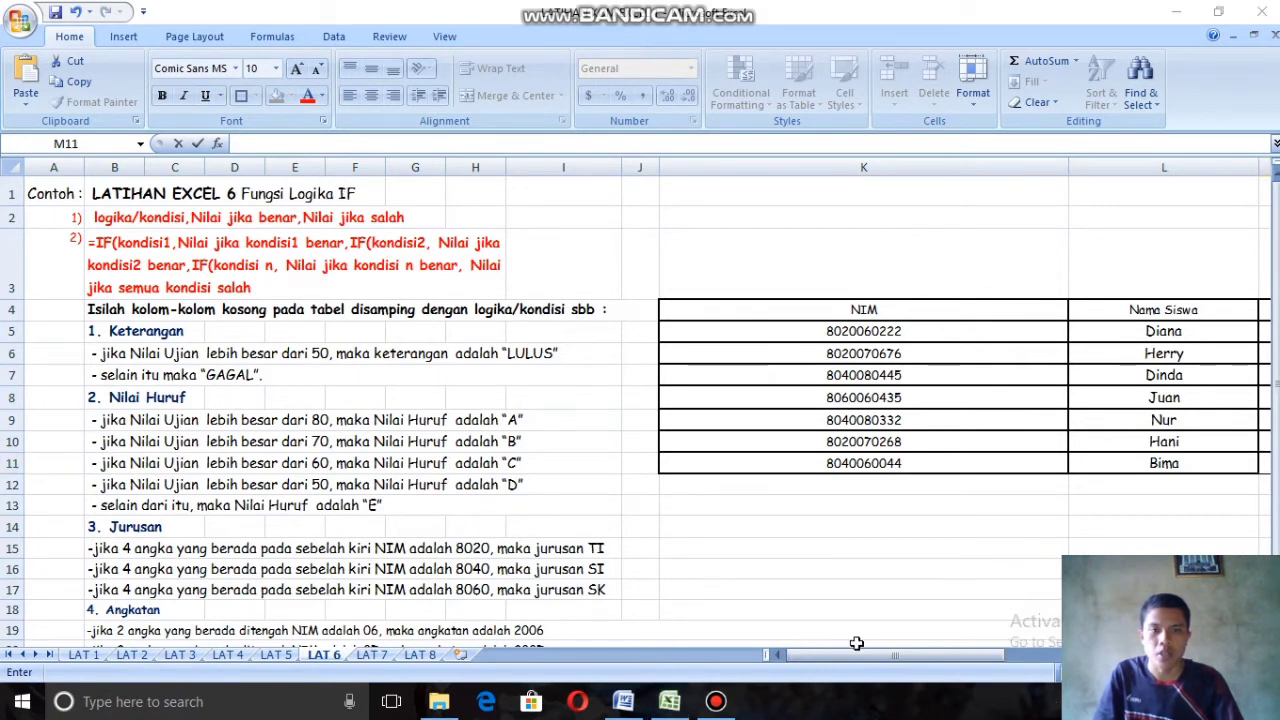
pyautogui.moveTo(857, 656); pyautogui.dragTo(995, 660)
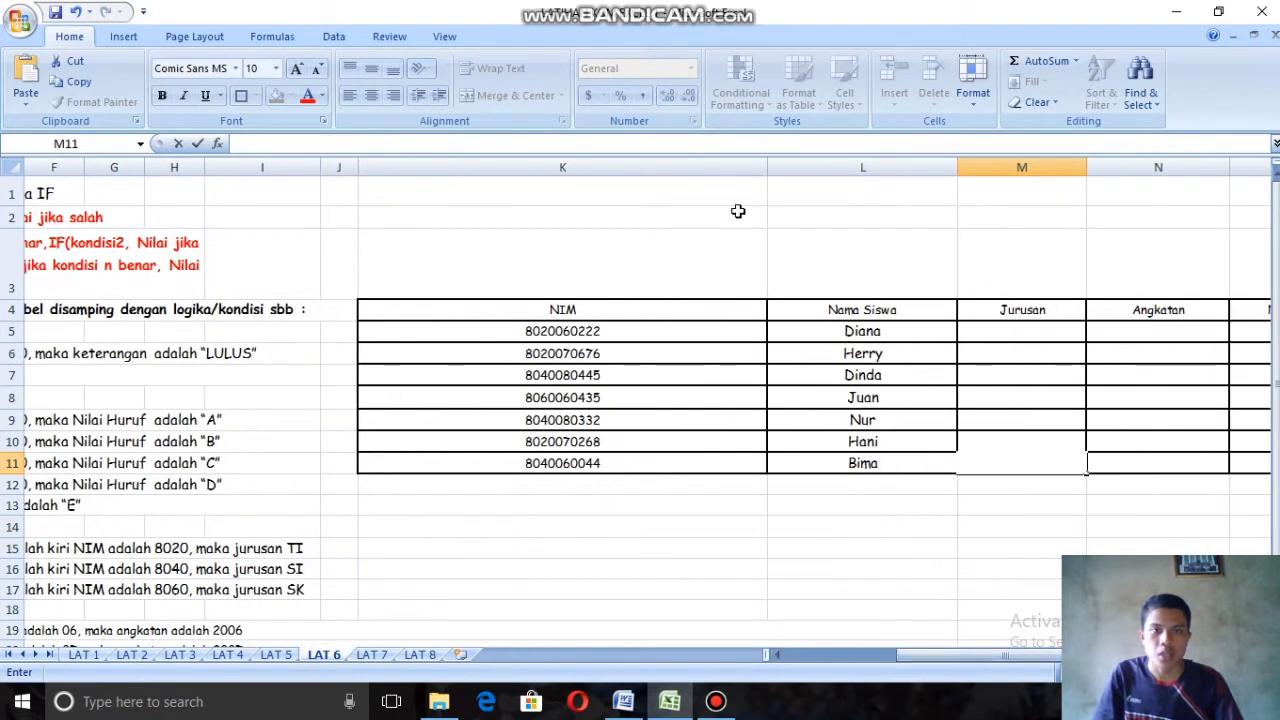
pyautogui.click(878, 310)
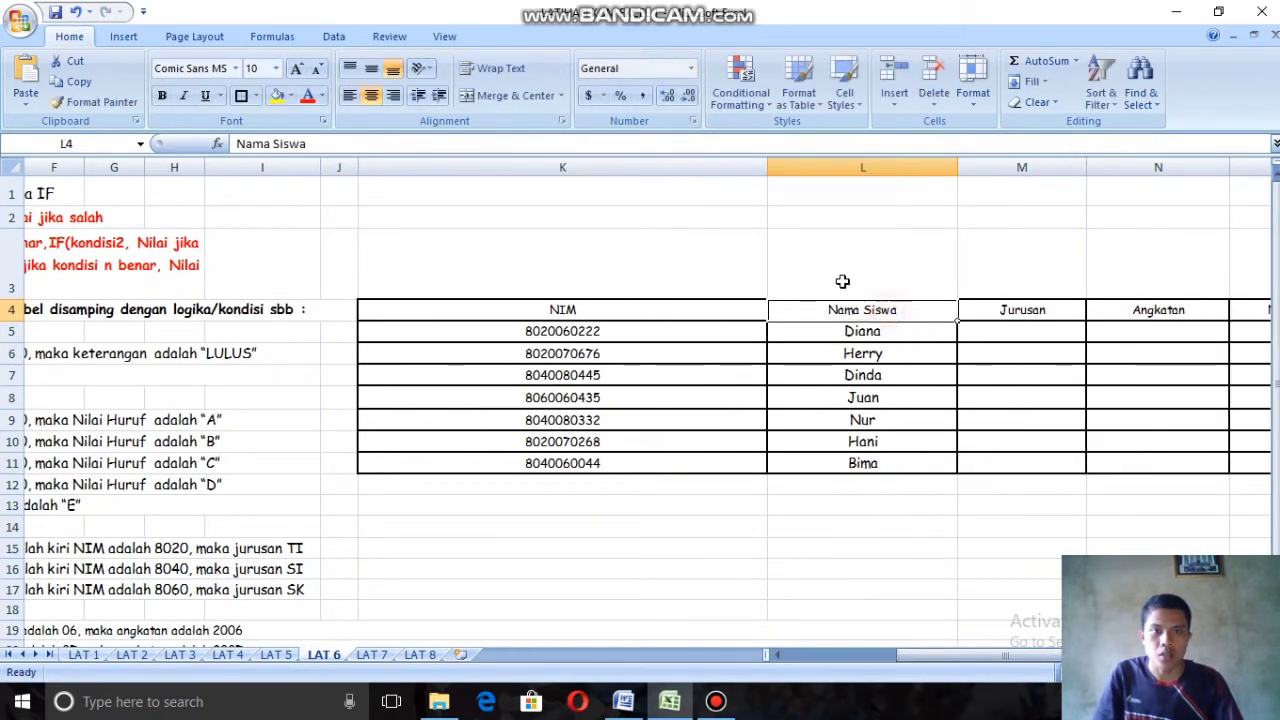
pyautogui.moveTo(767, 167); pyautogui.dragTo(808, 167)
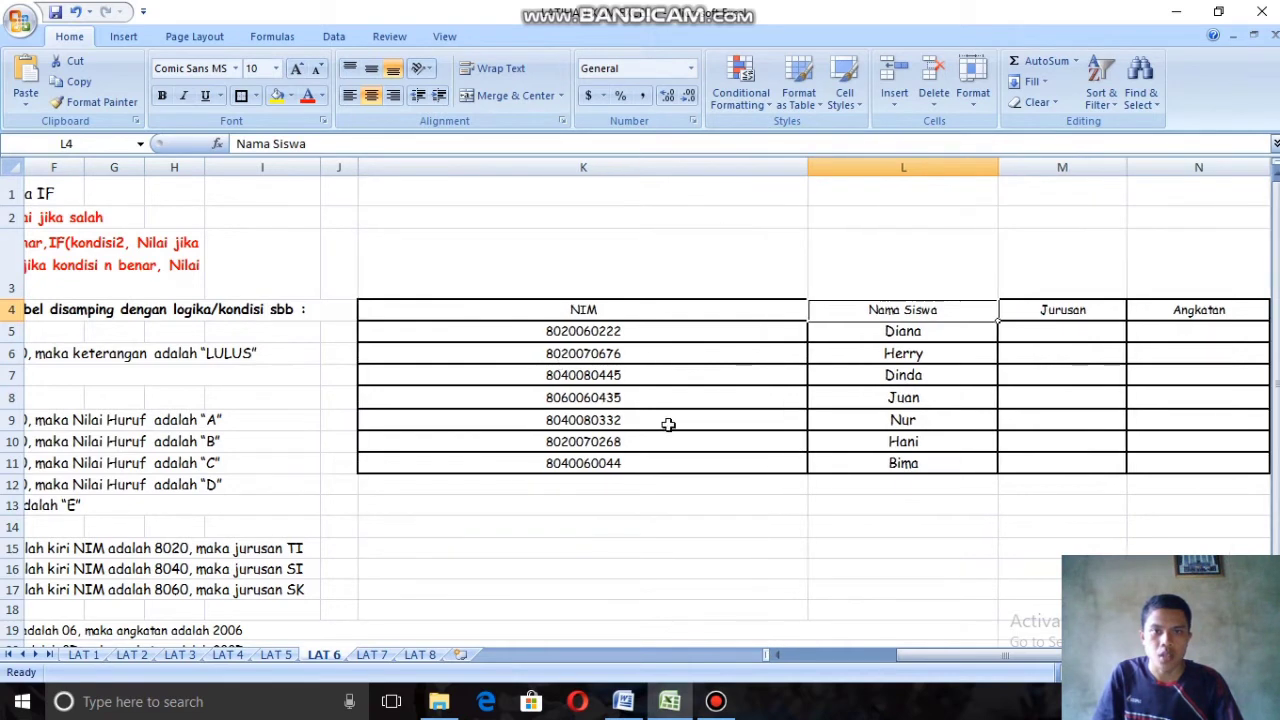
pyautogui.moveTo(951, 651); pyautogui.dragTo(805, 660)
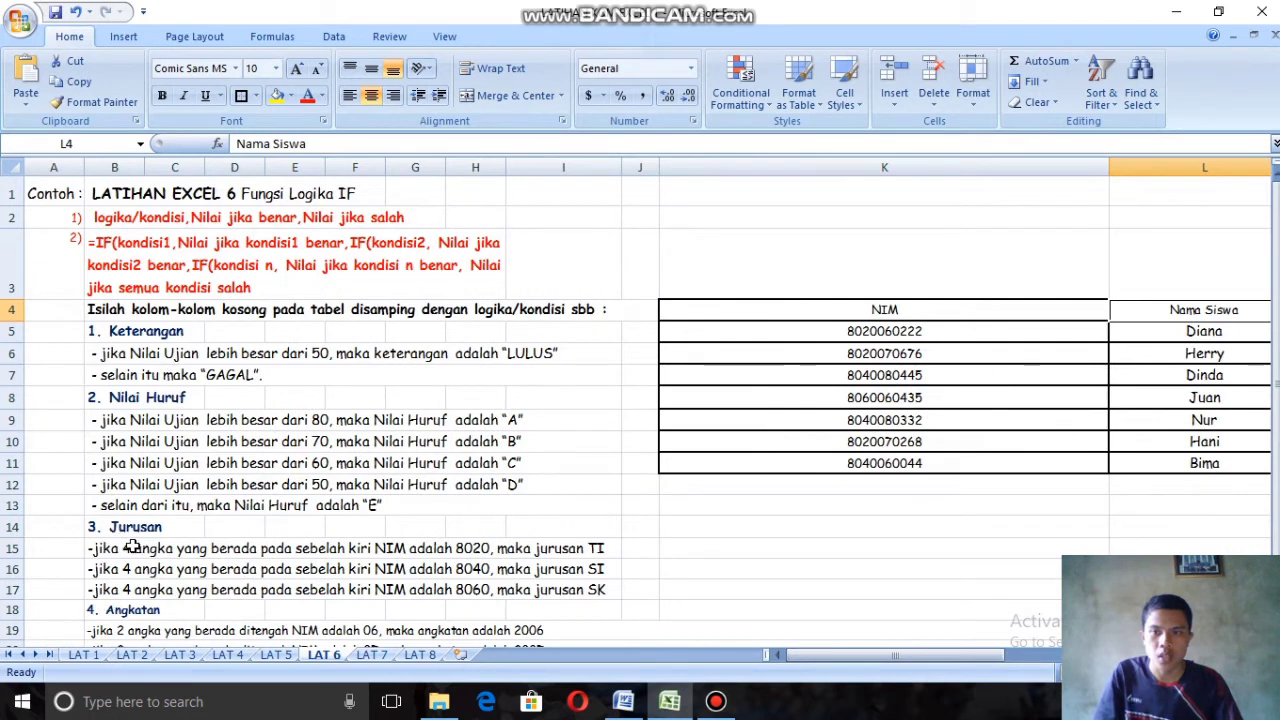
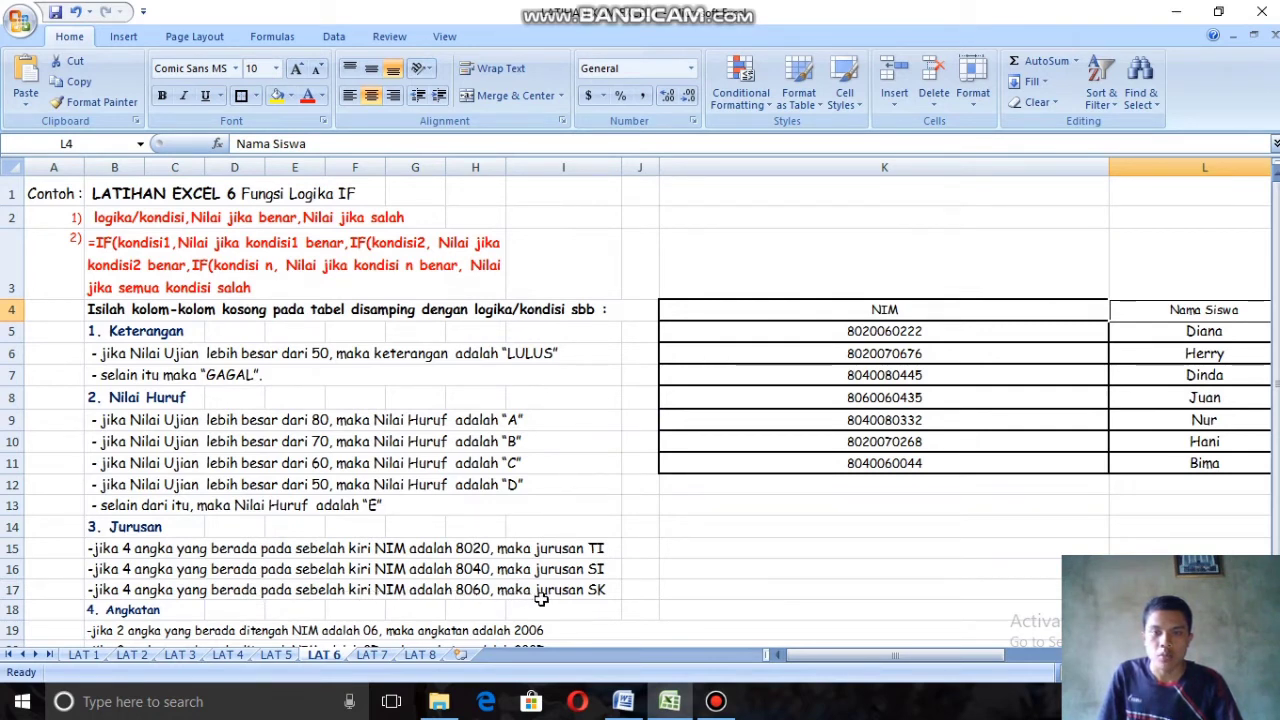
# Step: Begin the Jurusan formula for the first student in cell M5 with =IF(VALUE(LEFT(
pyautogui.moveTo(806, 655); pyautogui.dragTo(850, 655)
pyautogui.click(883, 339)
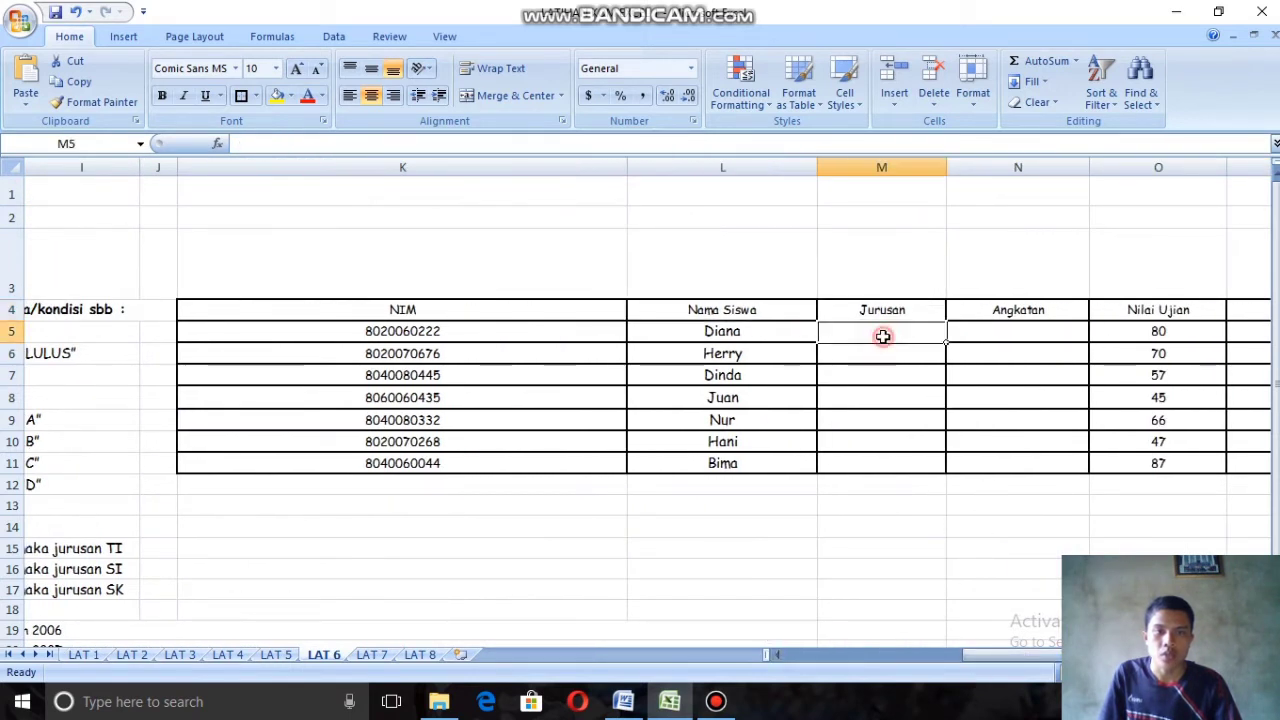
pyautogui.write('=')
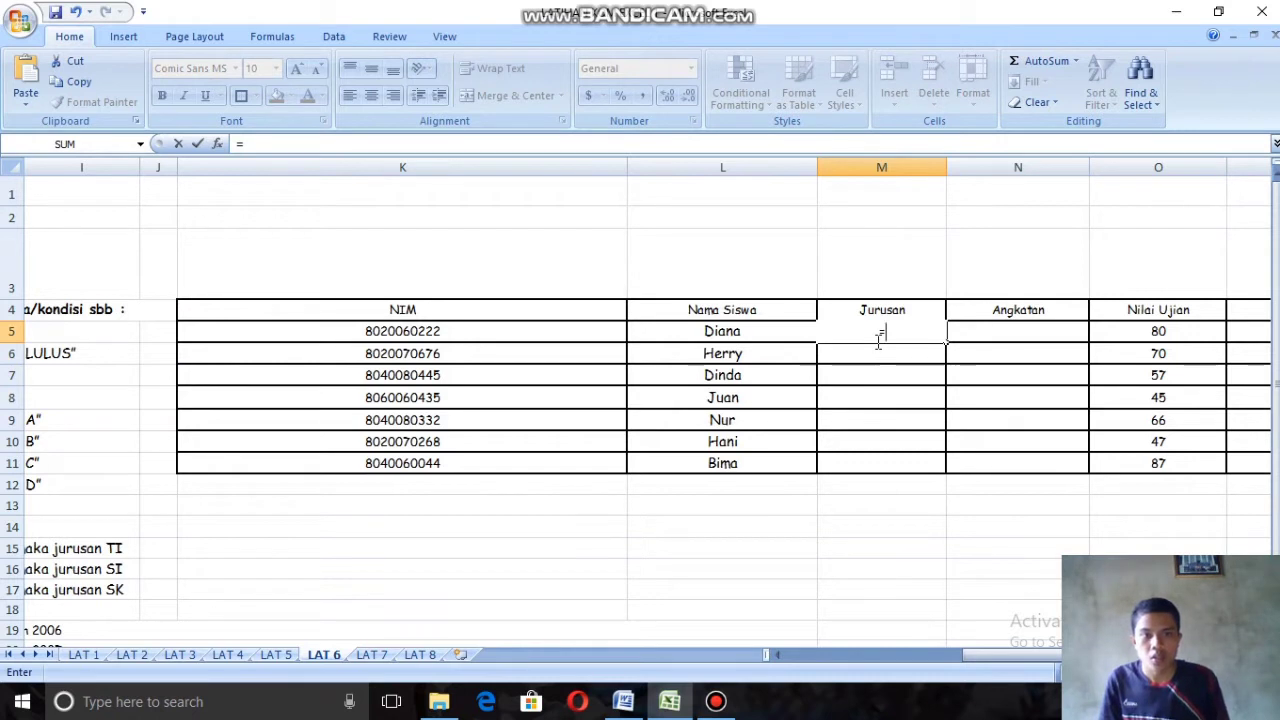
pyautogui.write('IF')
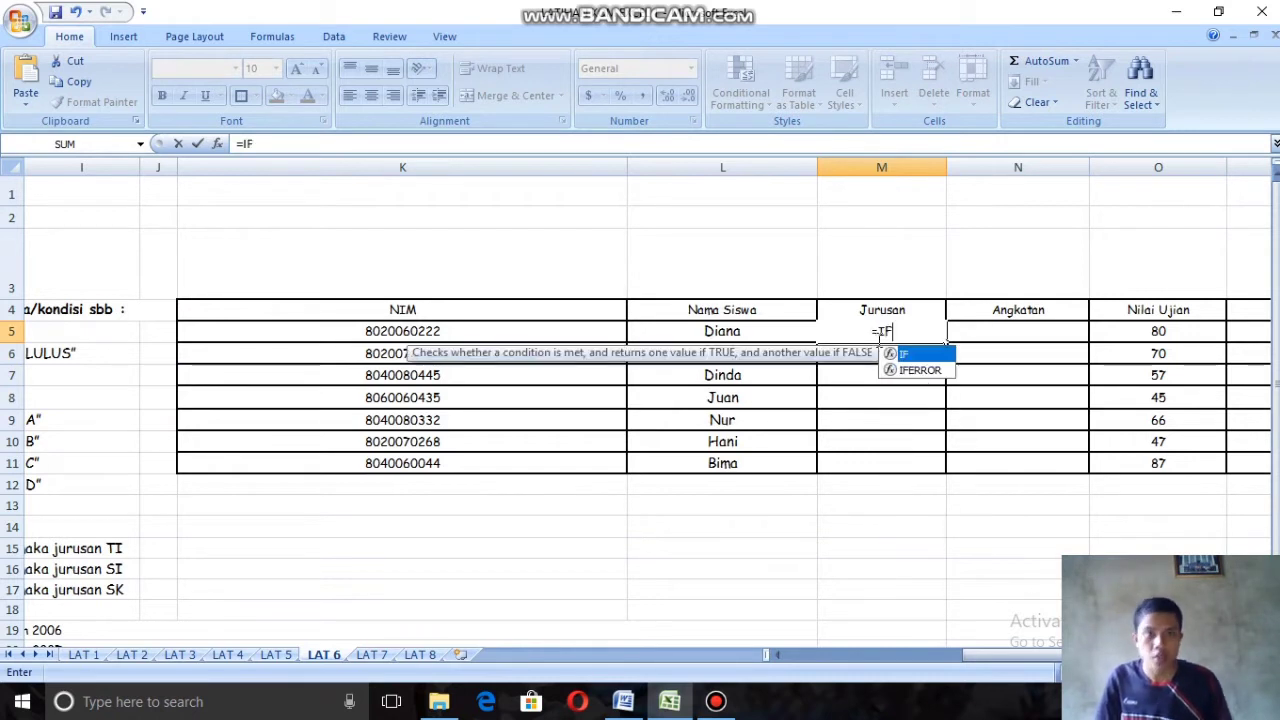
pyautogui.doubleClick(925, 355)
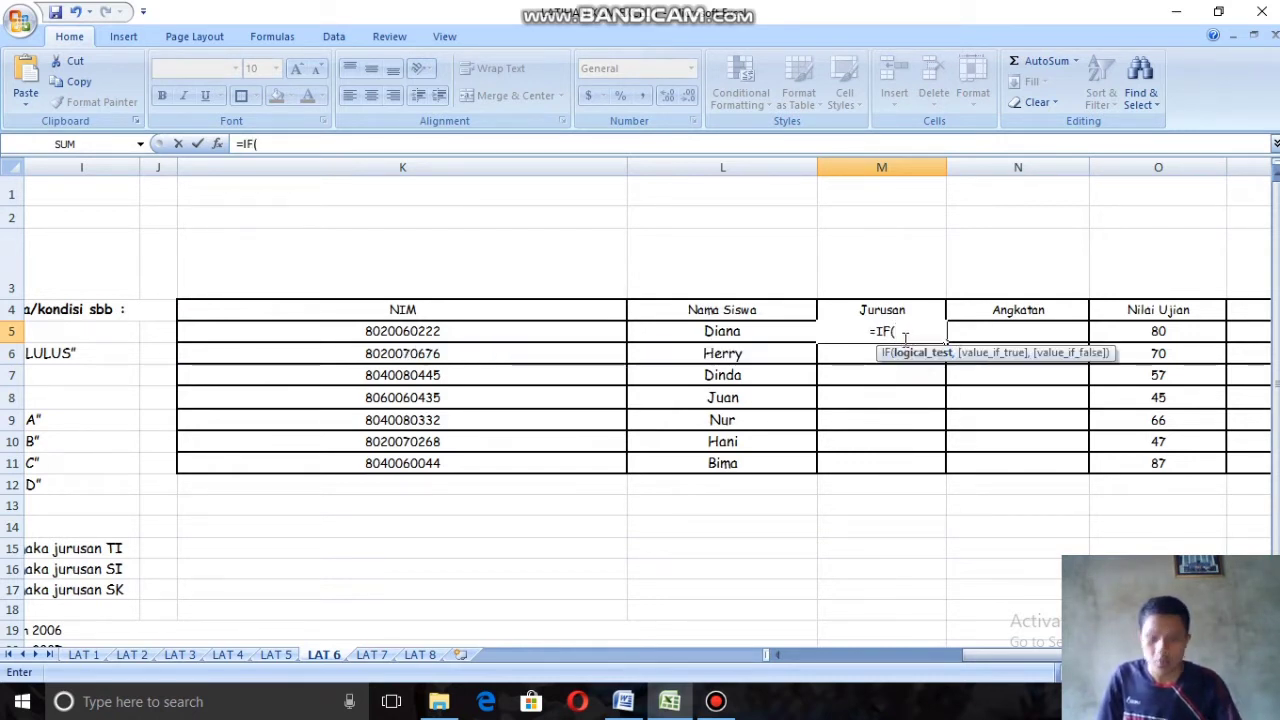
pyautogui.write('V')
pyautogui.doubleClick(924, 367)
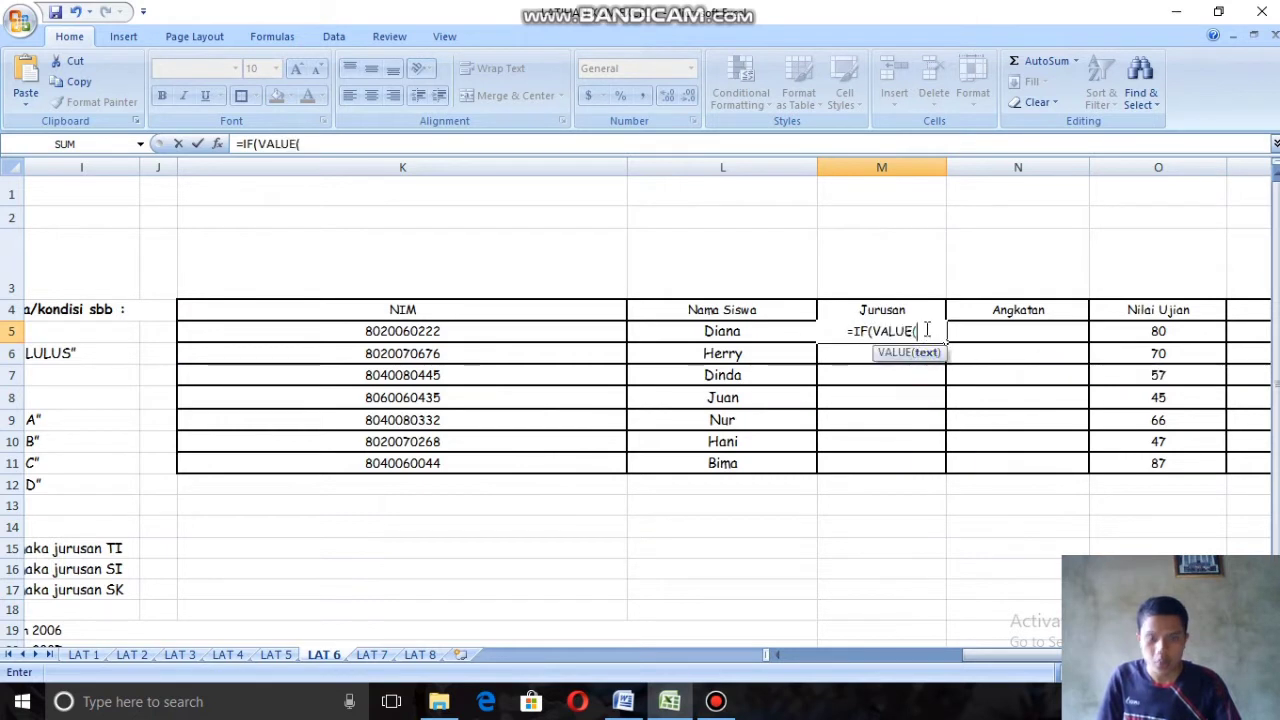
pyautogui.write('LE')
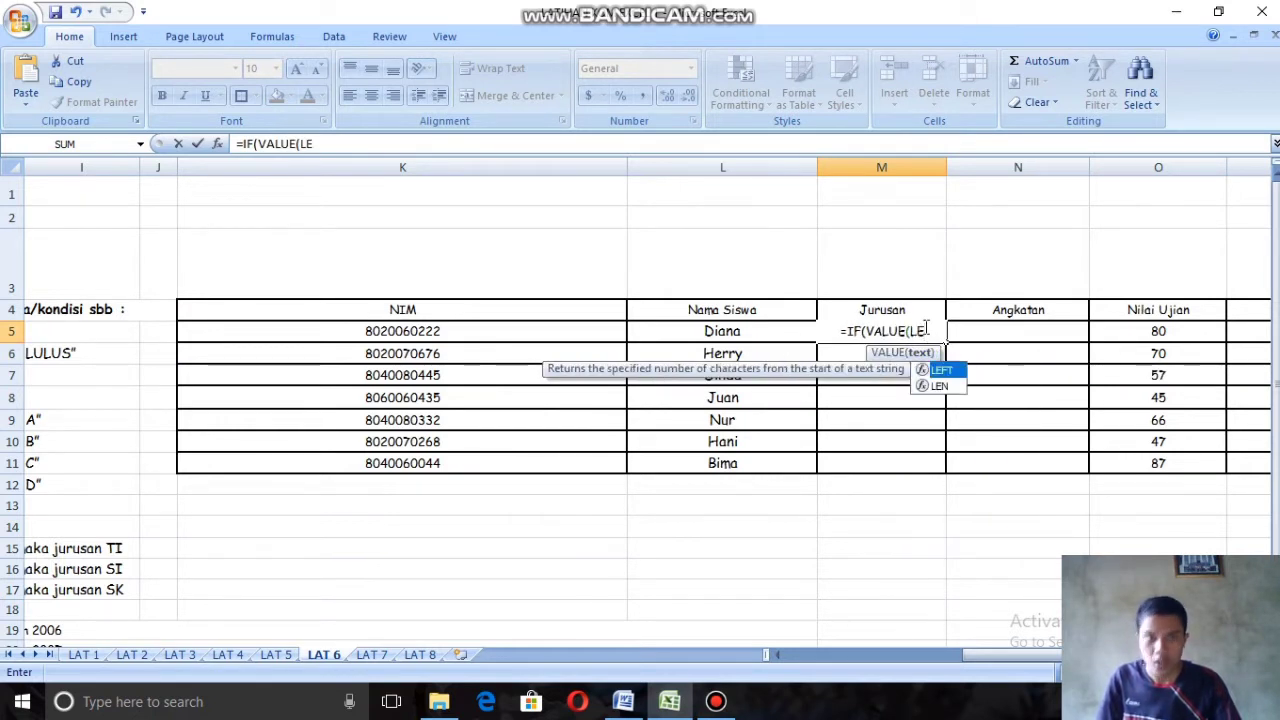
pyautogui.doubleClick(936, 370)
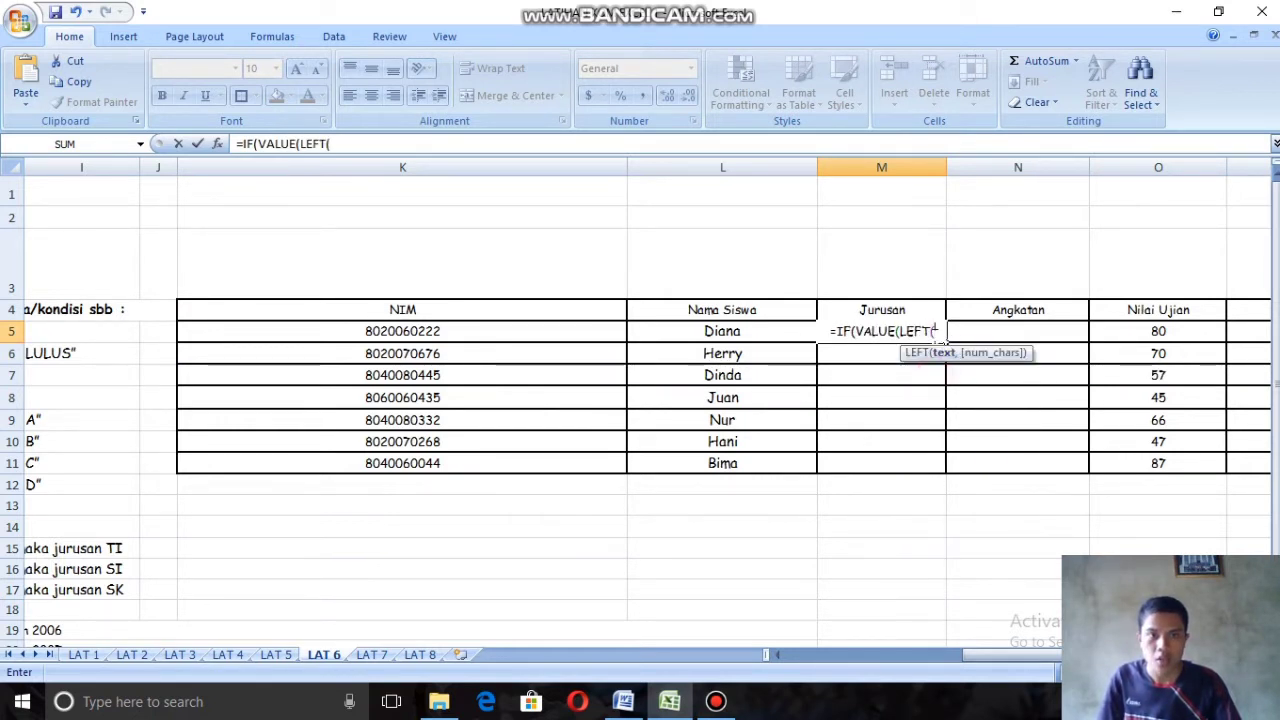
# Step: Complete the VALUE(LEFT()) part of the M5 formula with NIM cell K5 and 4 characters, closing both functions
pyautogui.moveTo(995, 656); pyautogui.dragTo(1060, 542)
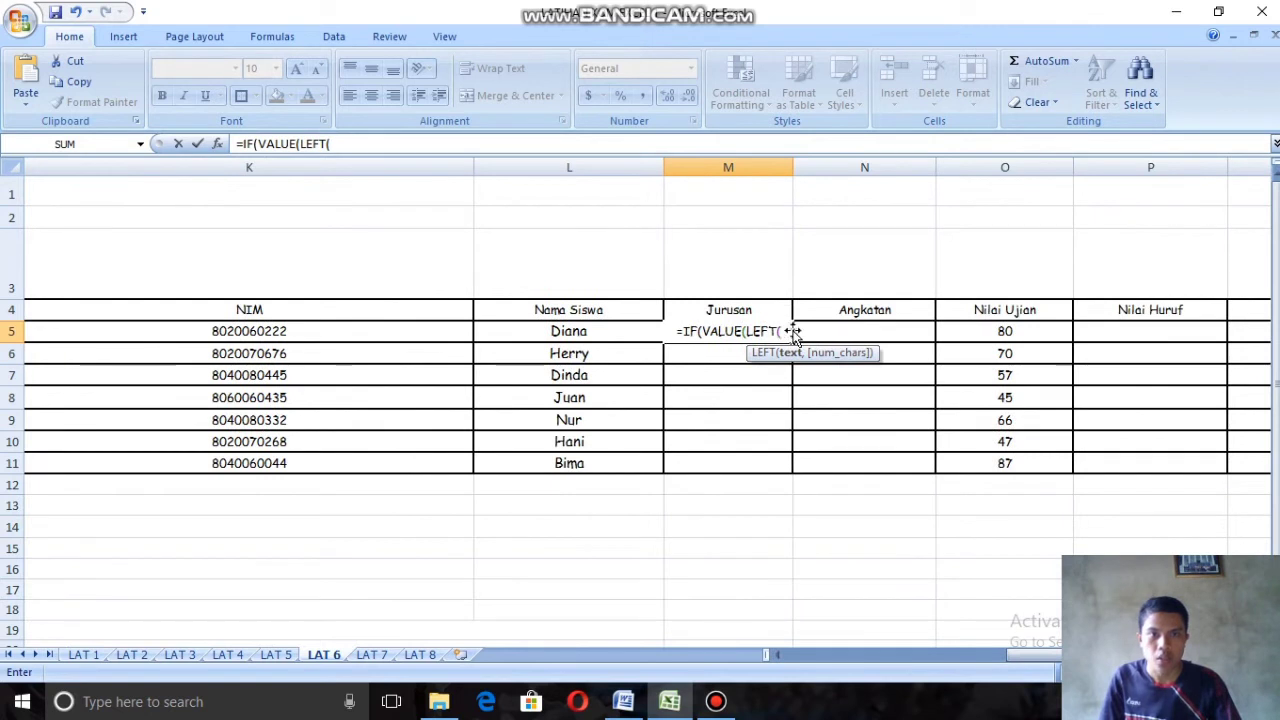
pyautogui.click(297, 333)
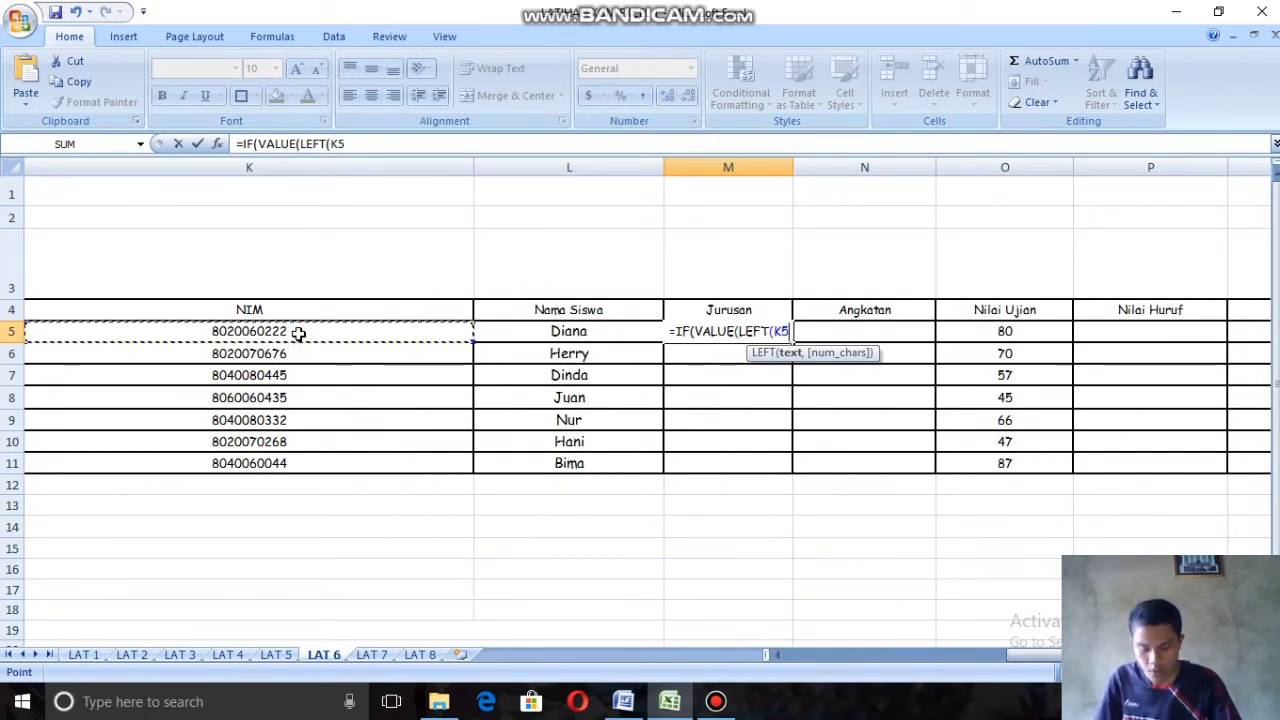
pyautogui.write(',')
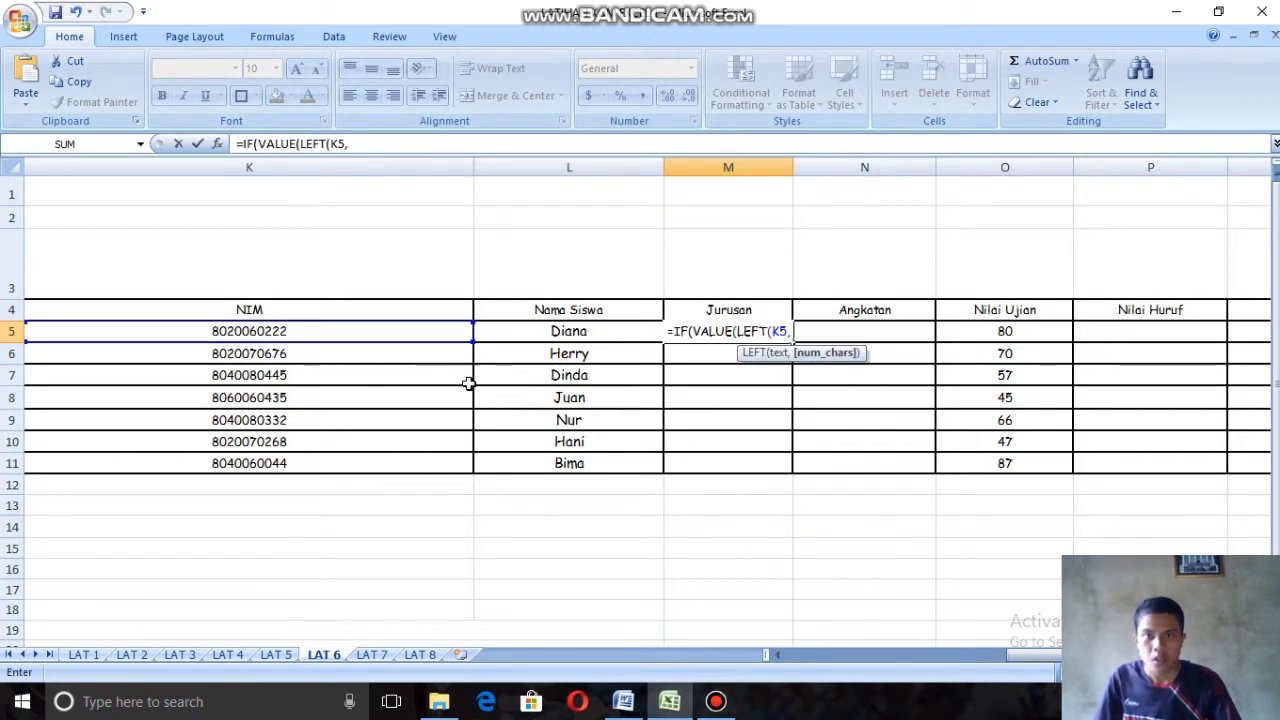
pyautogui.click(922, 660)
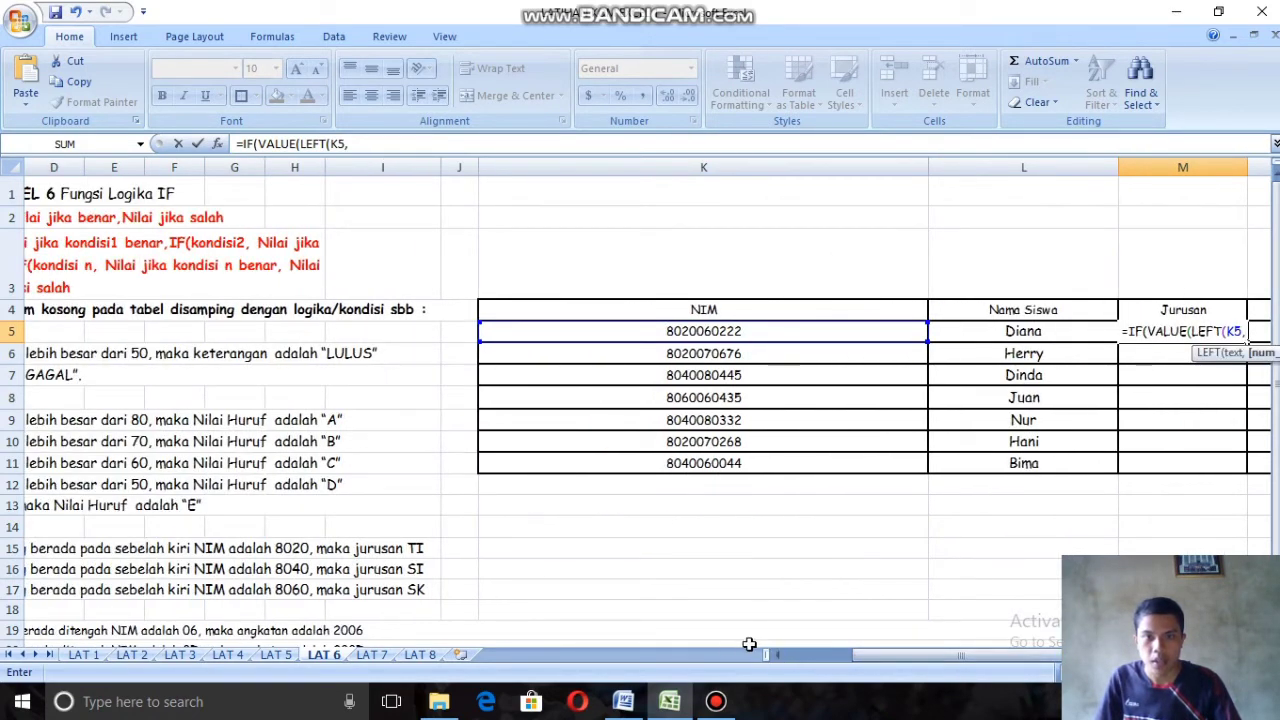
pyautogui.click(777, 655)
pyautogui.click(777, 655)
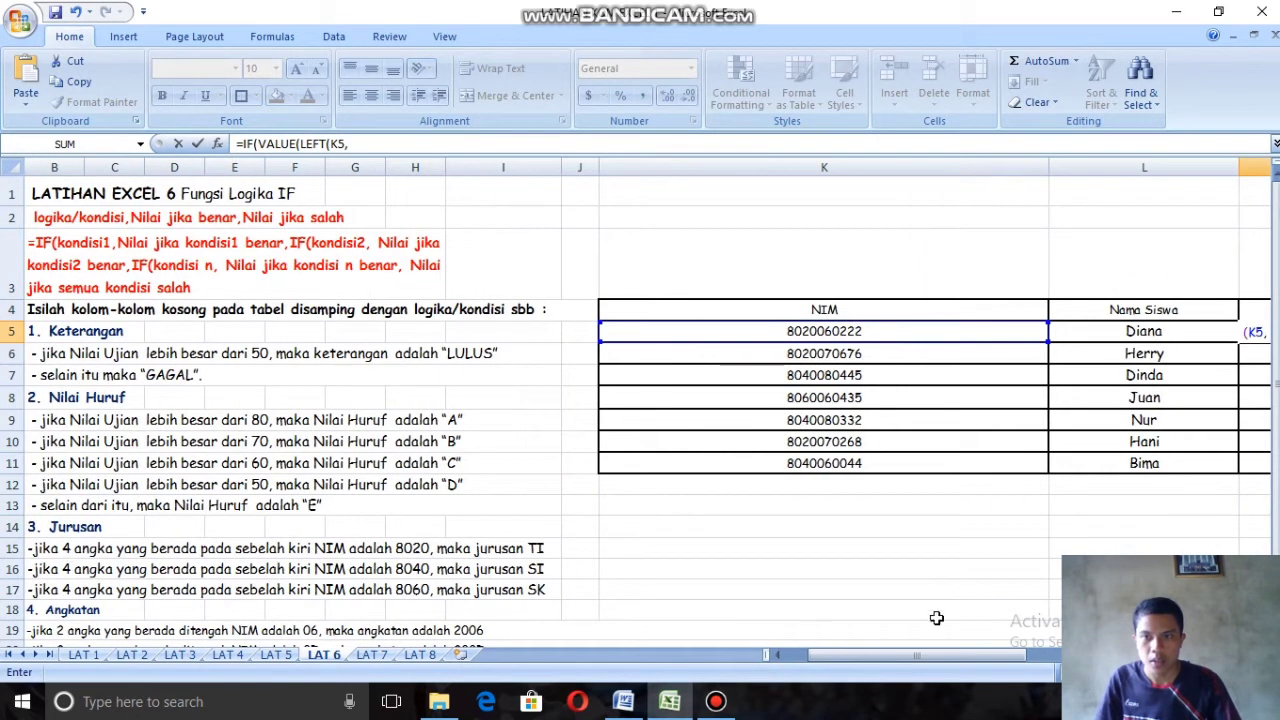
pyautogui.moveTo(960, 656); pyautogui.dragTo(1035, 655)
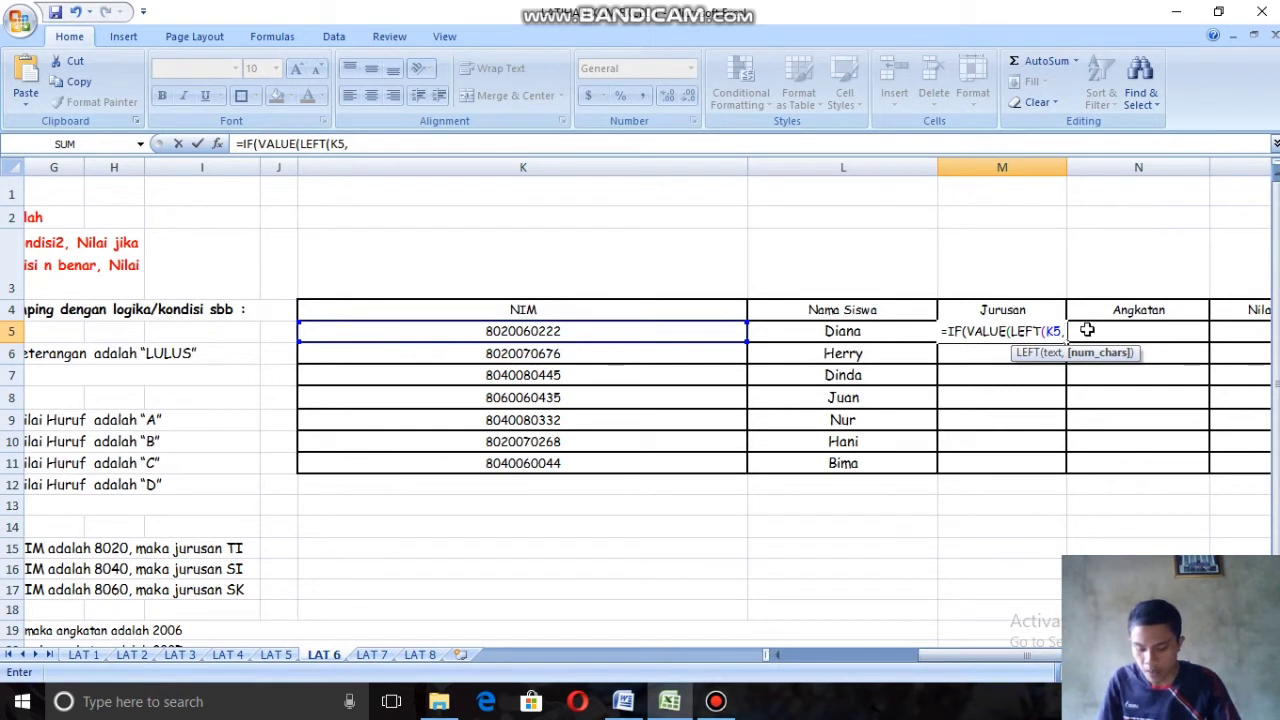
pyautogui.write('4')
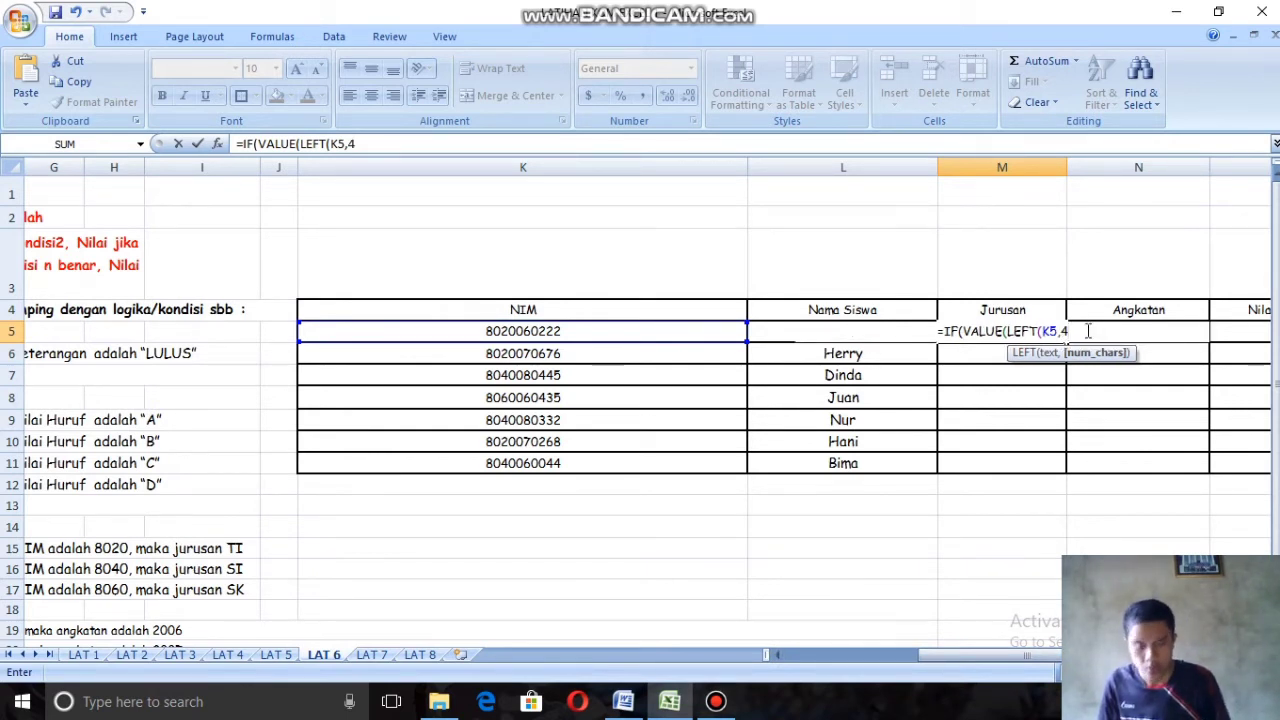
pyautogui.write('))')
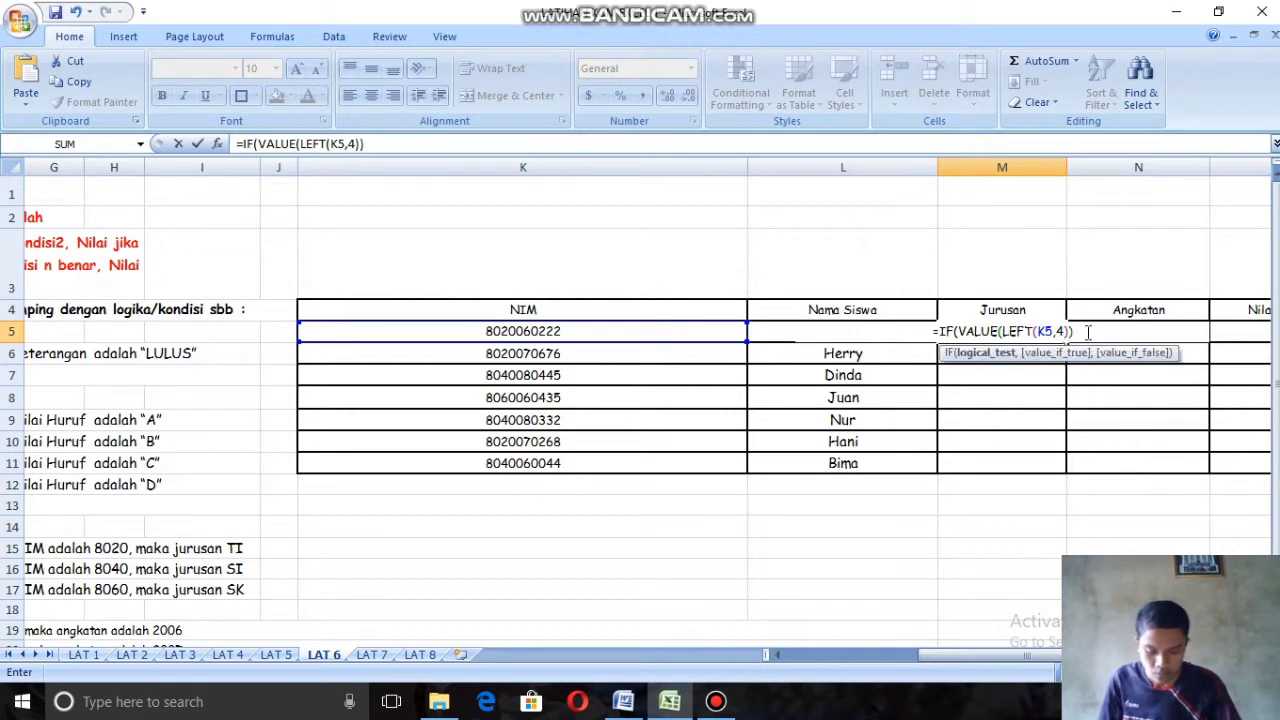
pyautogui.write('=')
# Step: Continue the M5 formula with the condition =8020 and the true result "TI", up to the value-if-false argument
pyautogui.write('8')
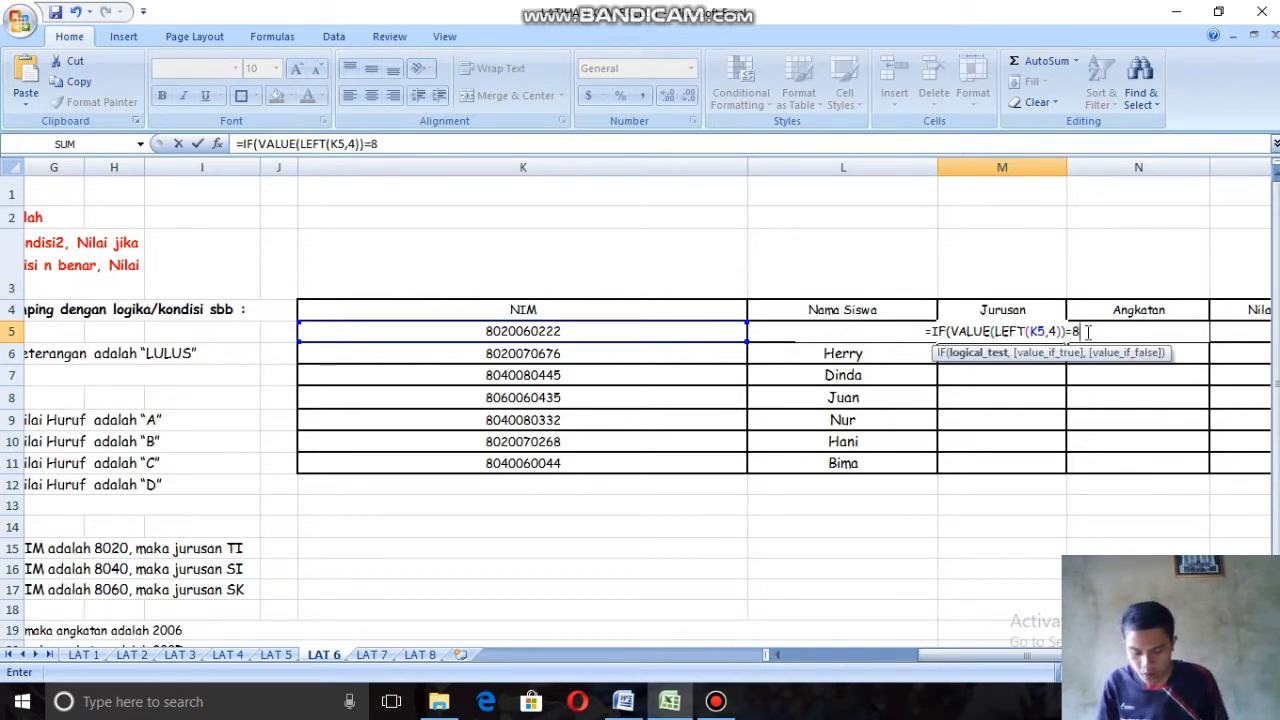
pyautogui.write('020')
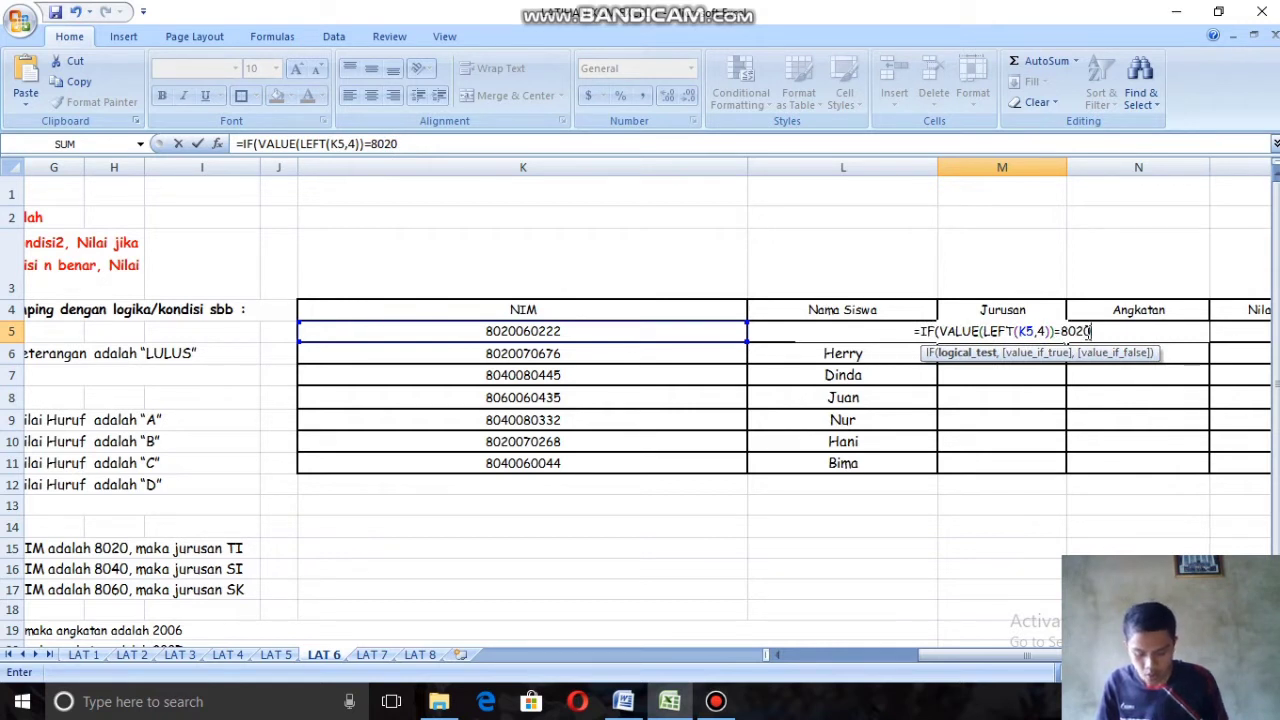
pyautogui.write(',"')
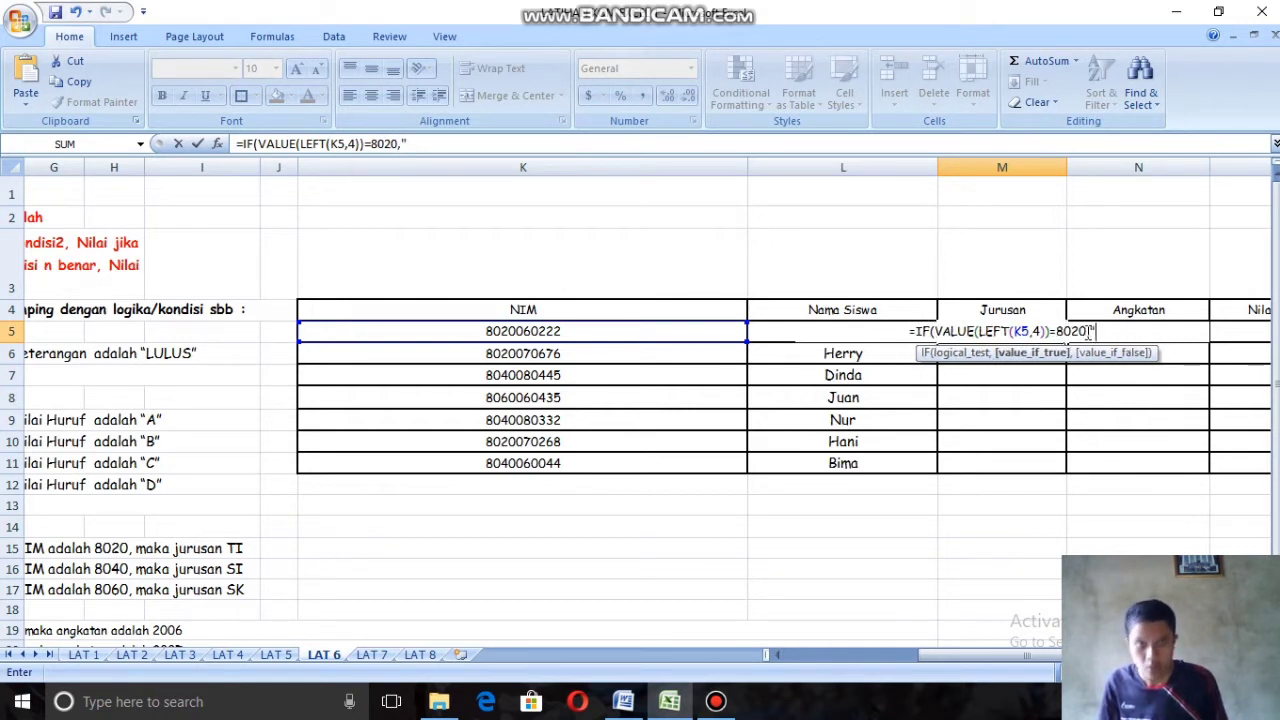
pyautogui.write('TI"')
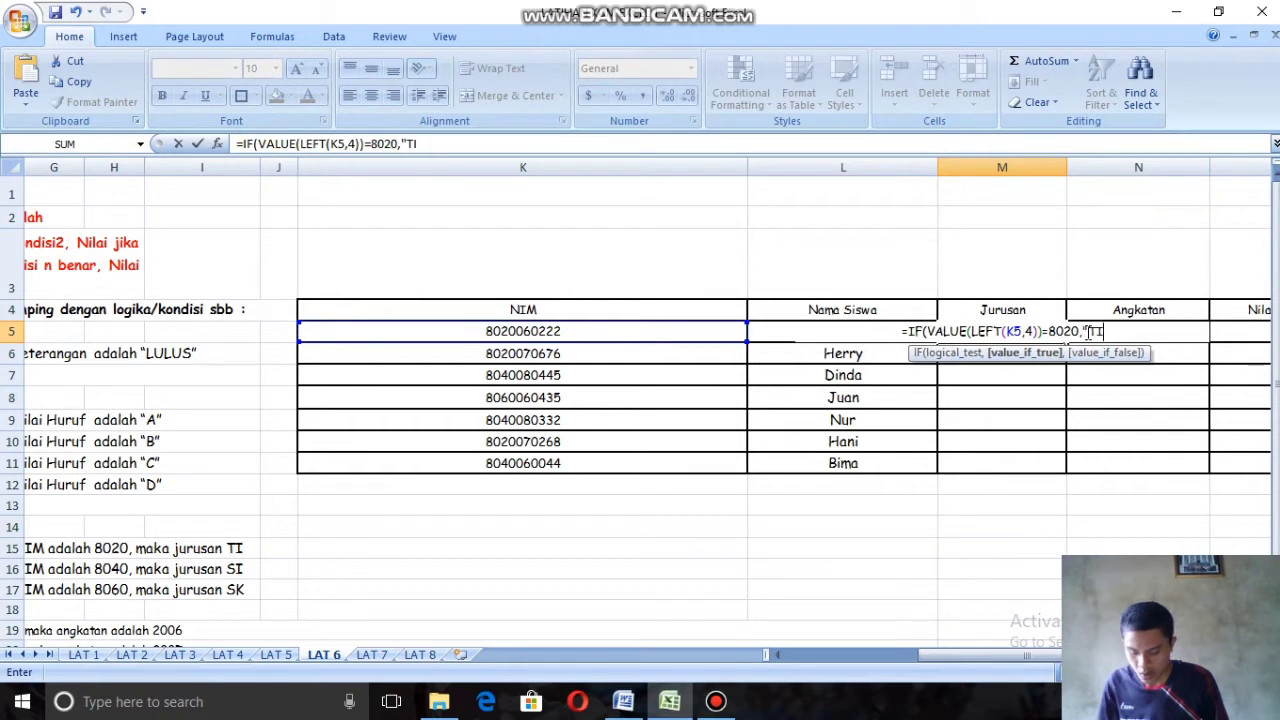
pyautogui.write(',')
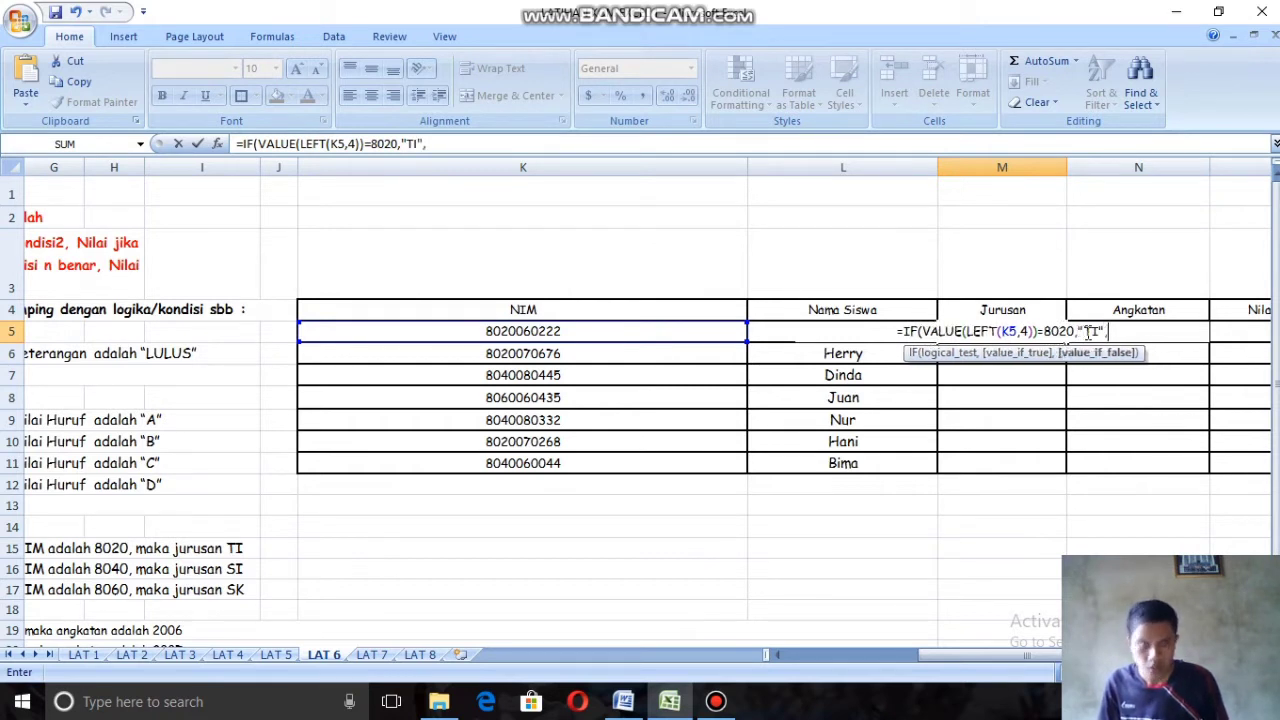
pyautogui.write('IF')
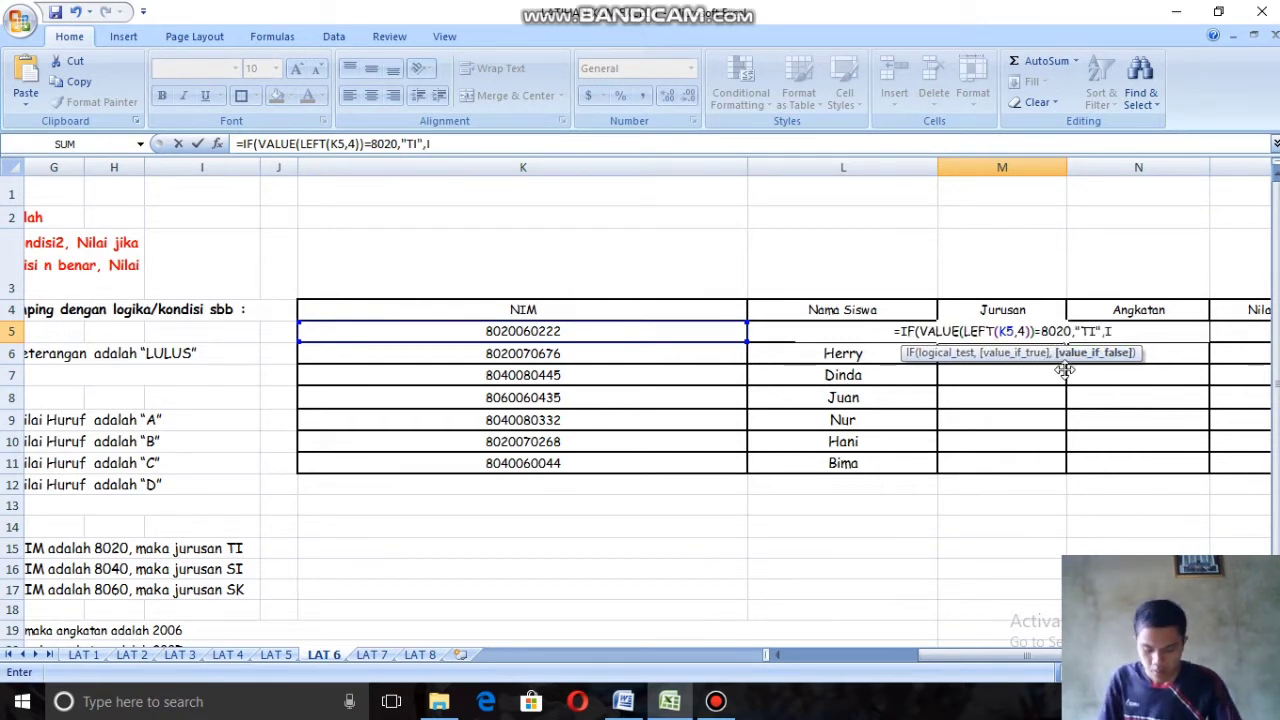
# Step: Nest a second IF with VALUE(LEFT(K5,4)) as the value-if-false argument of the M5 formula
pyautogui.doubleClick(1147, 373)
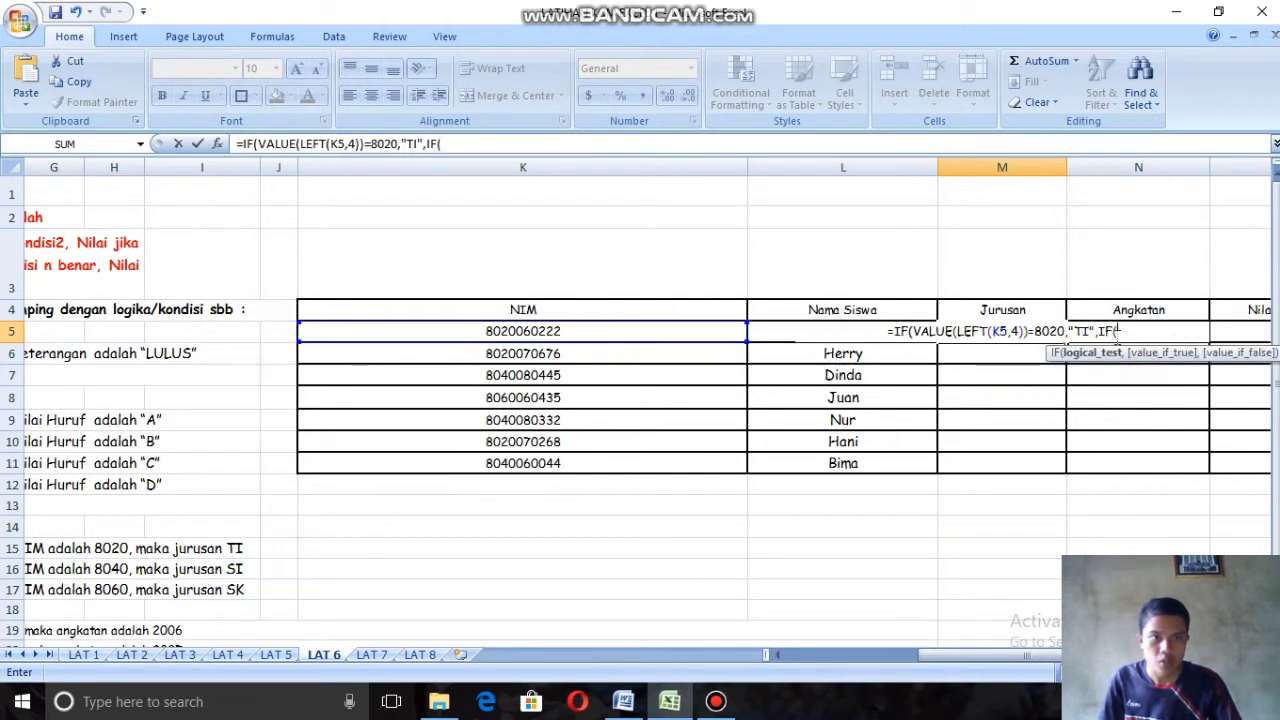
pyautogui.write('V')
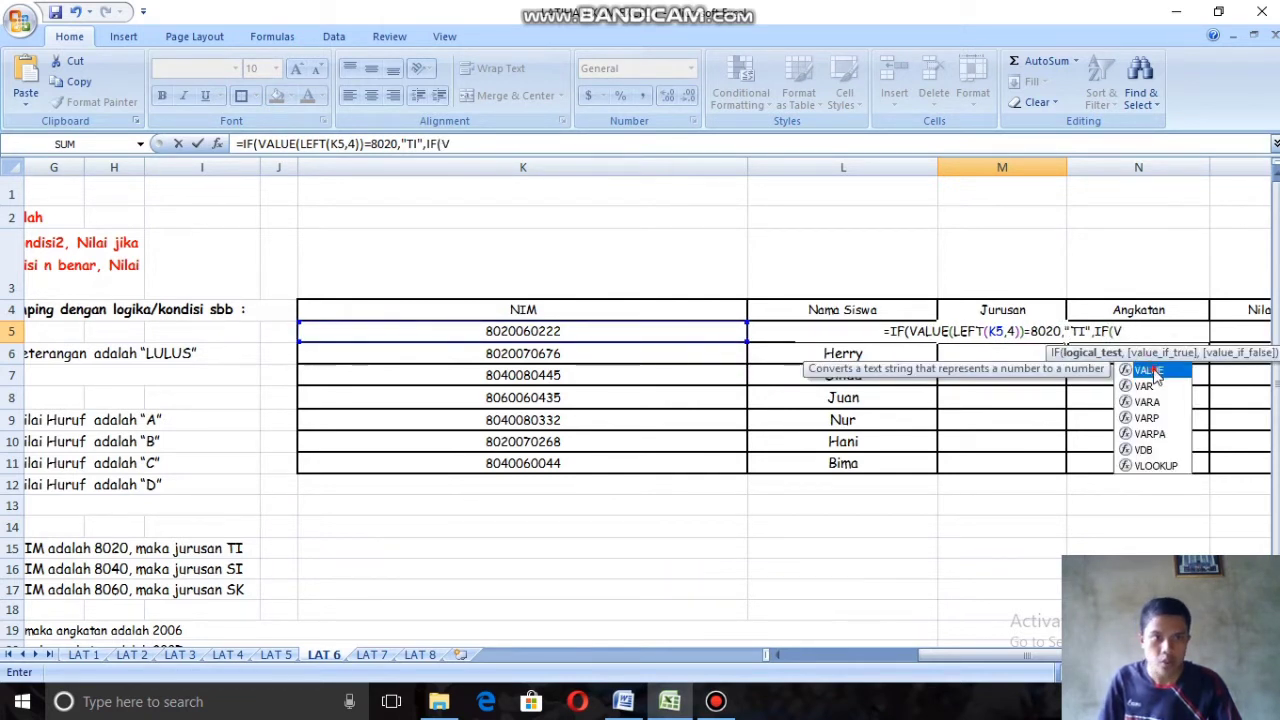
pyautogui.doubleClick(1150, 371)
pyautogui.write('LUE(L')
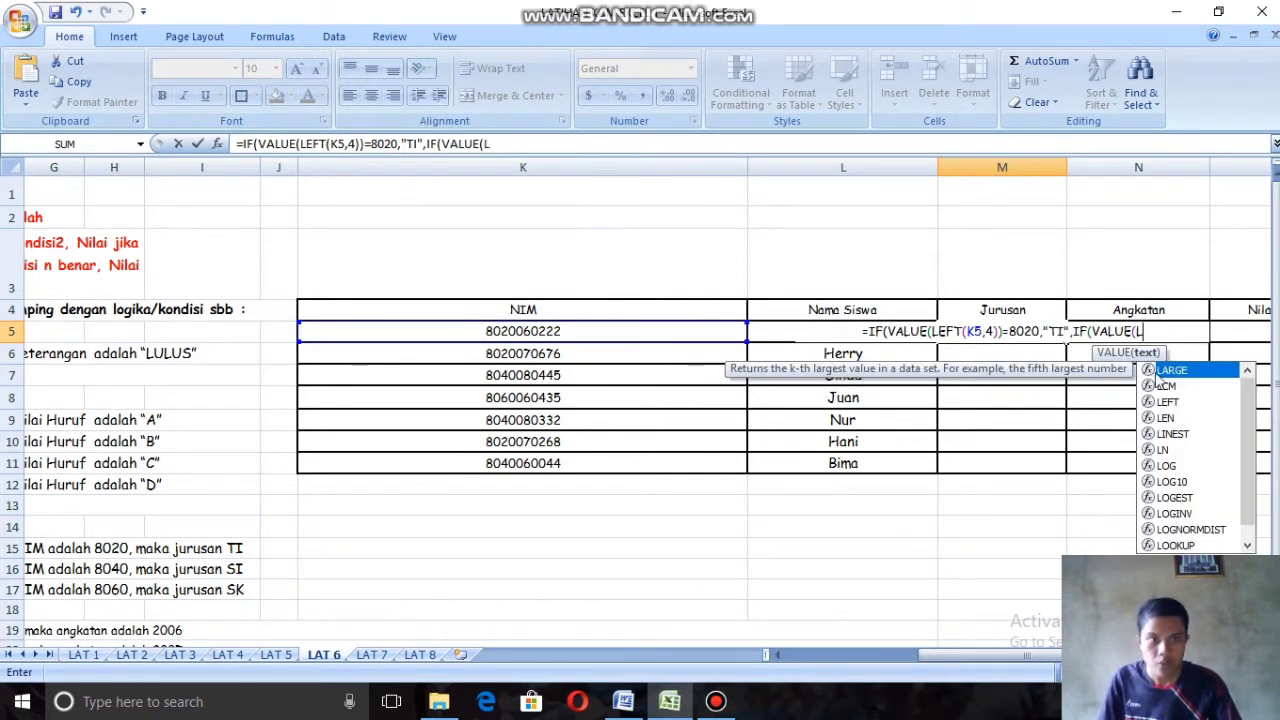
pyautogui.write('E')
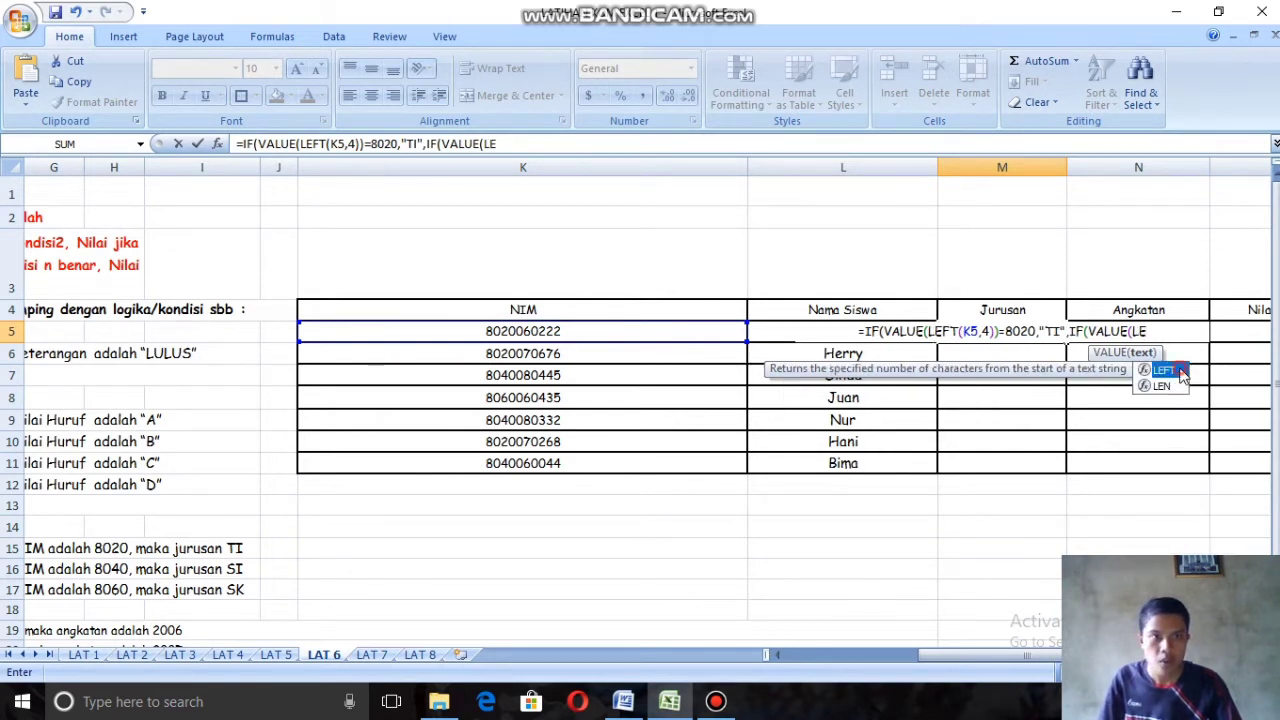
pyautogui.doubleClick(1178, 371)
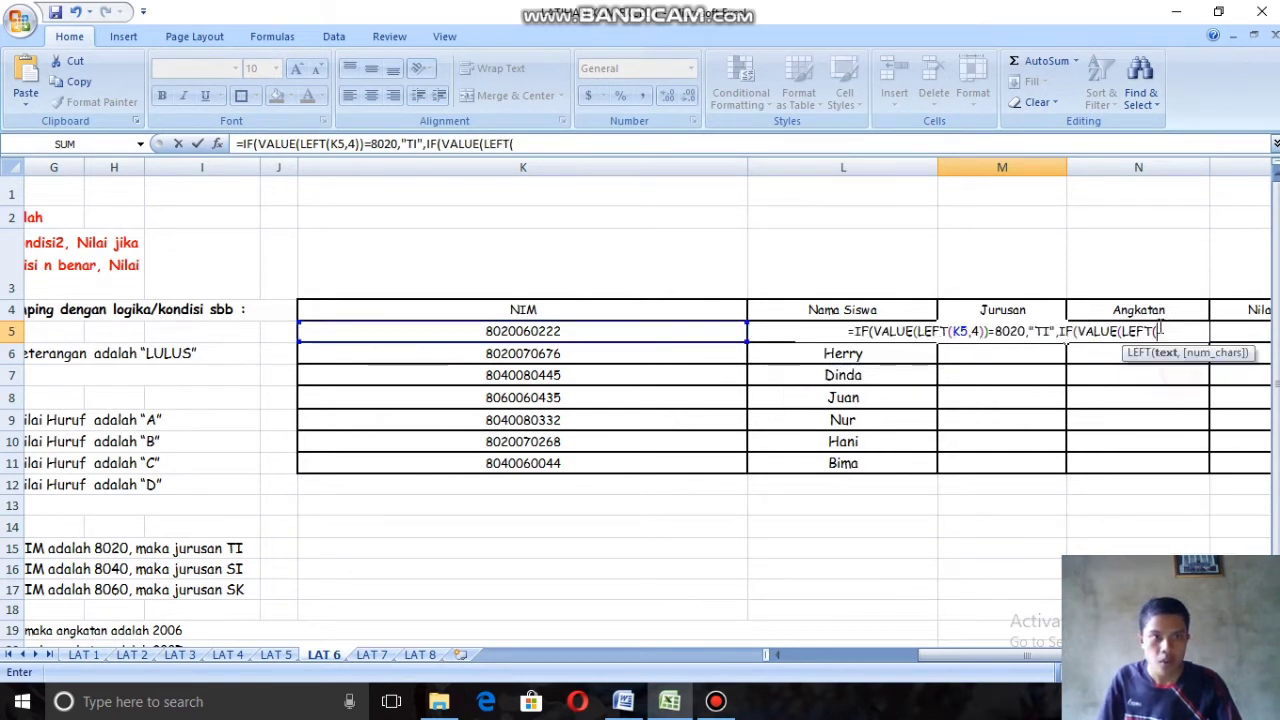
pyautogui.click(629, 332)
pyautogui.write(',')
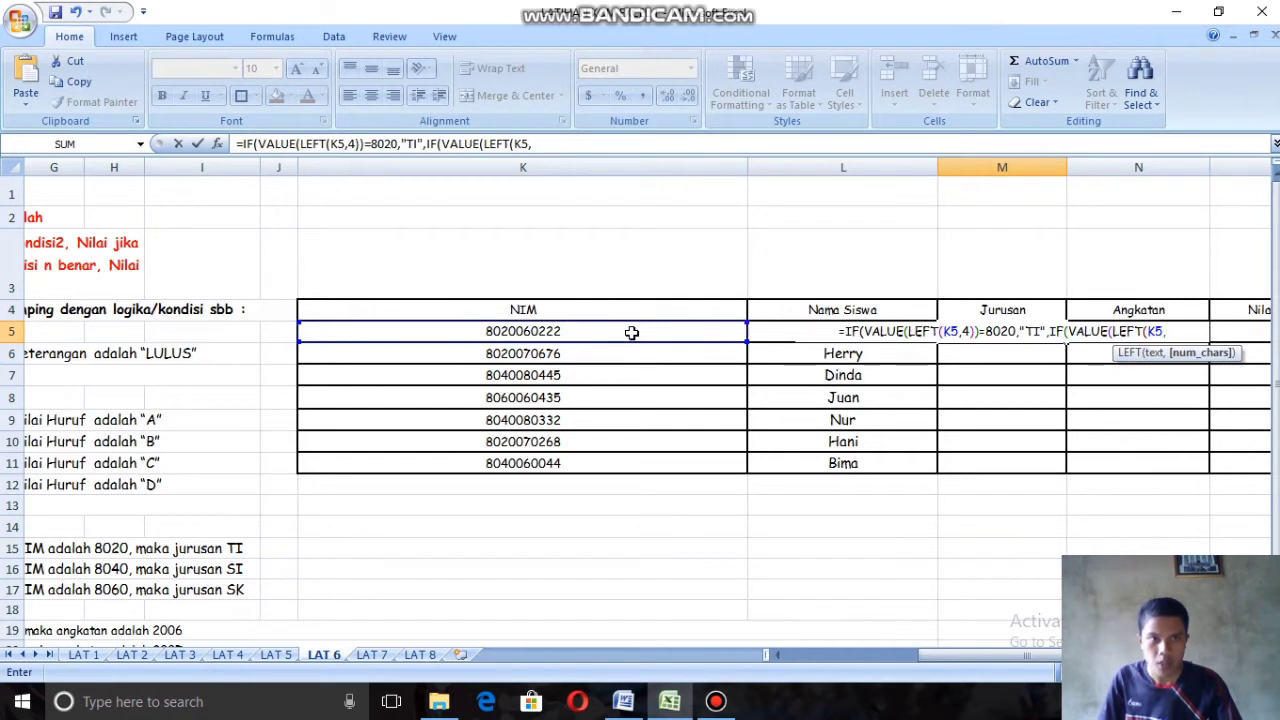
pyautogui.write('4')
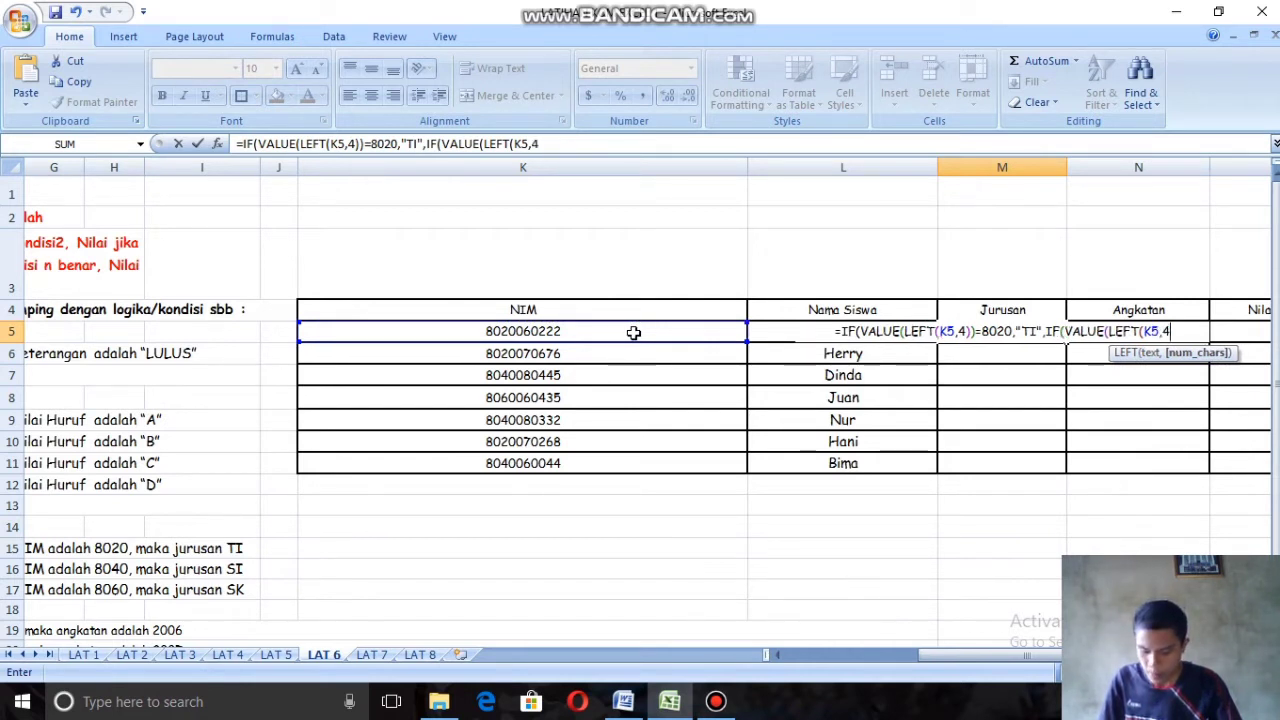
pyautogui.write('))')
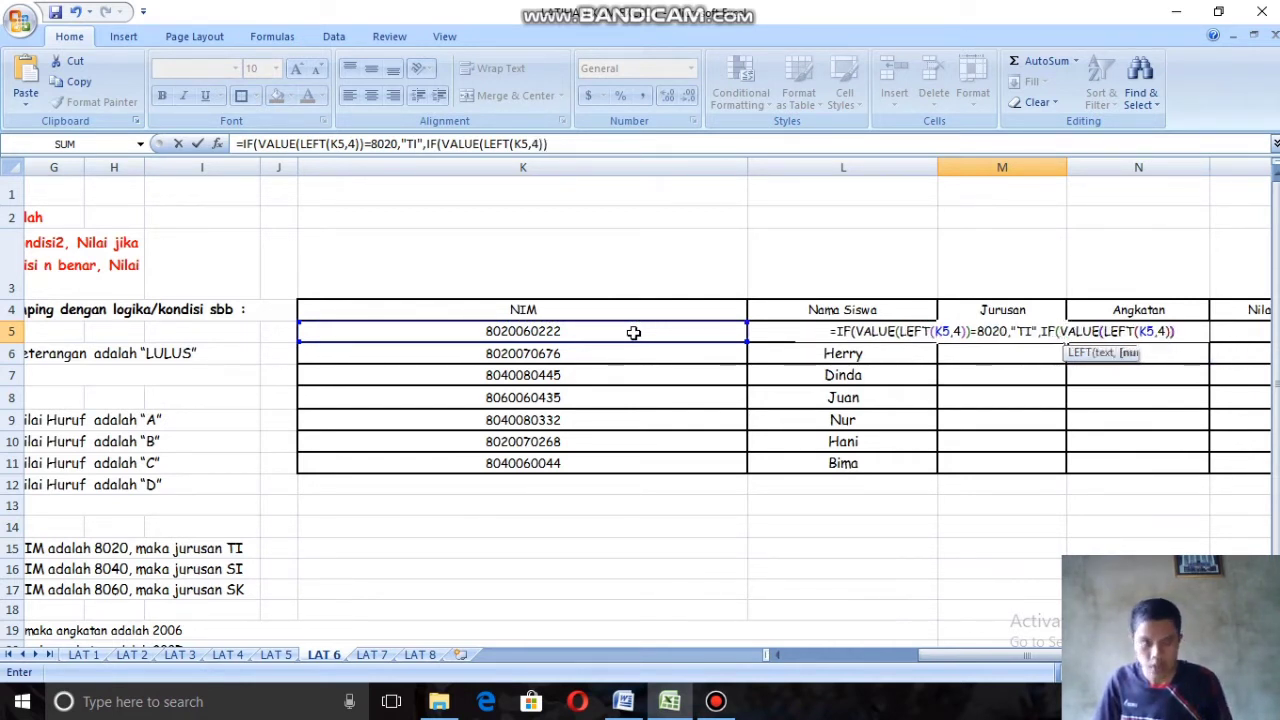
pyautogui.write('=')
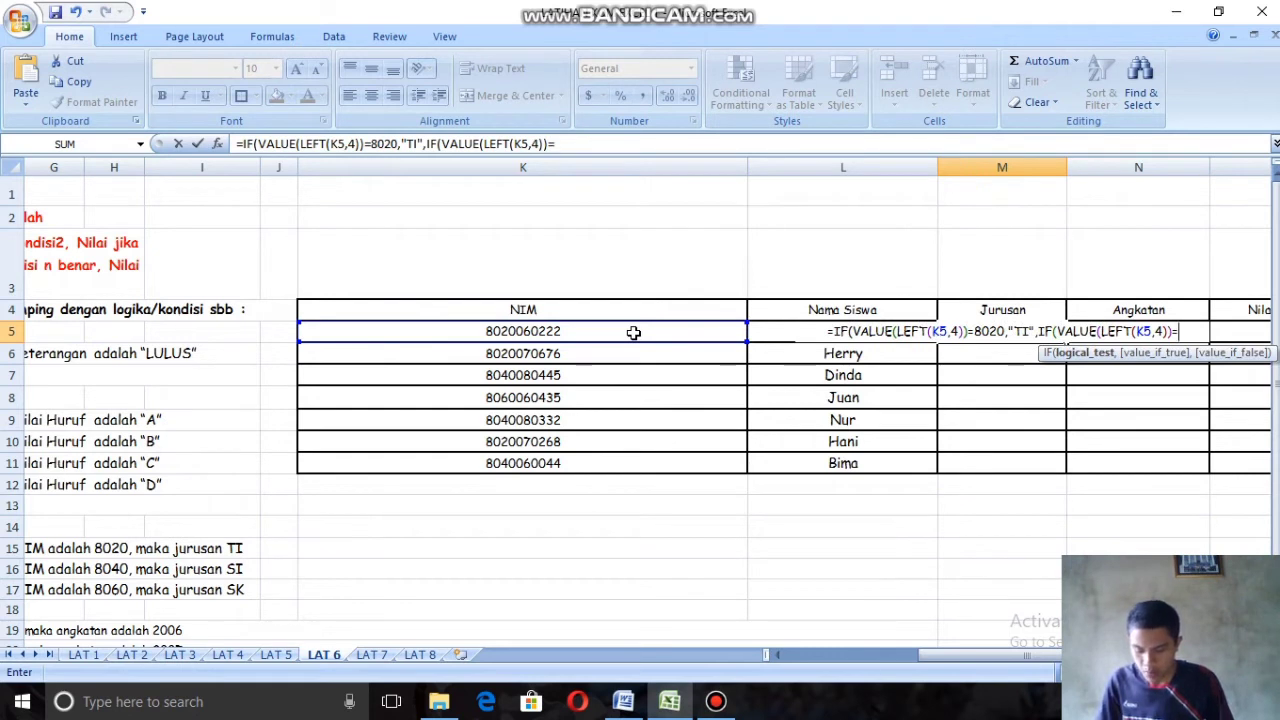
pyautogui.write('80')
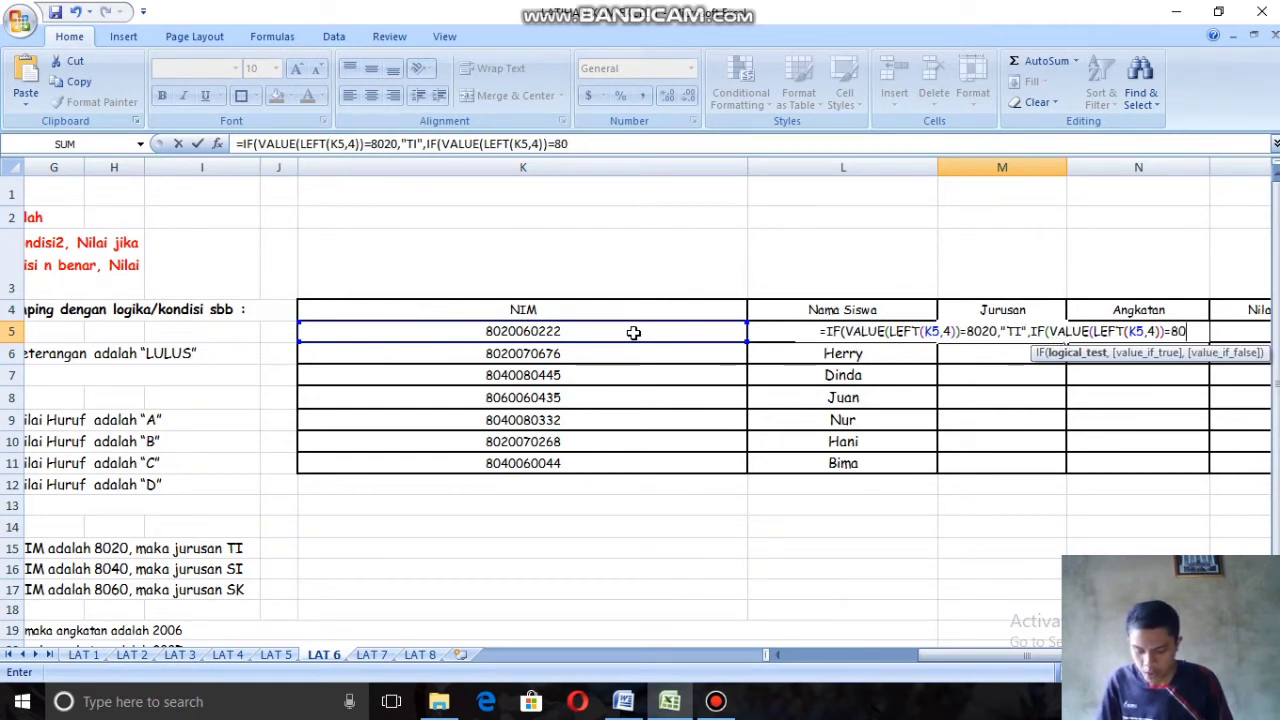
pyautogui.write('40')
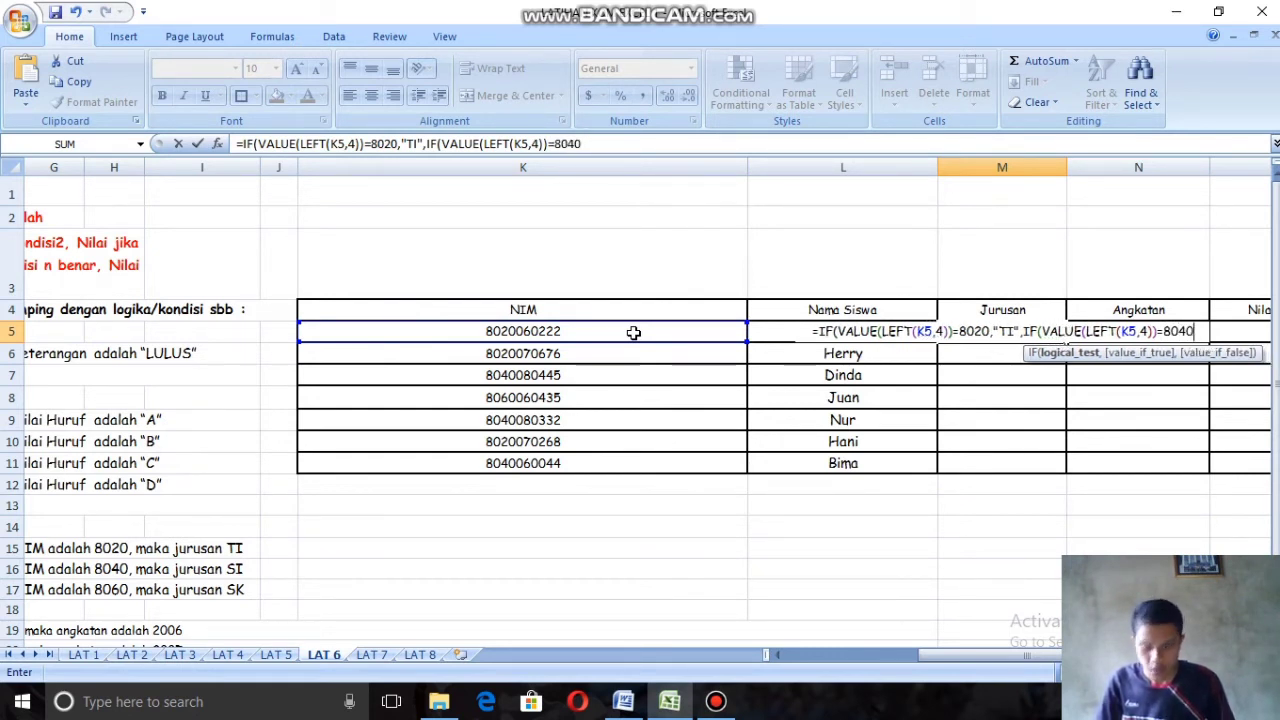
pyautogui.write(',"')
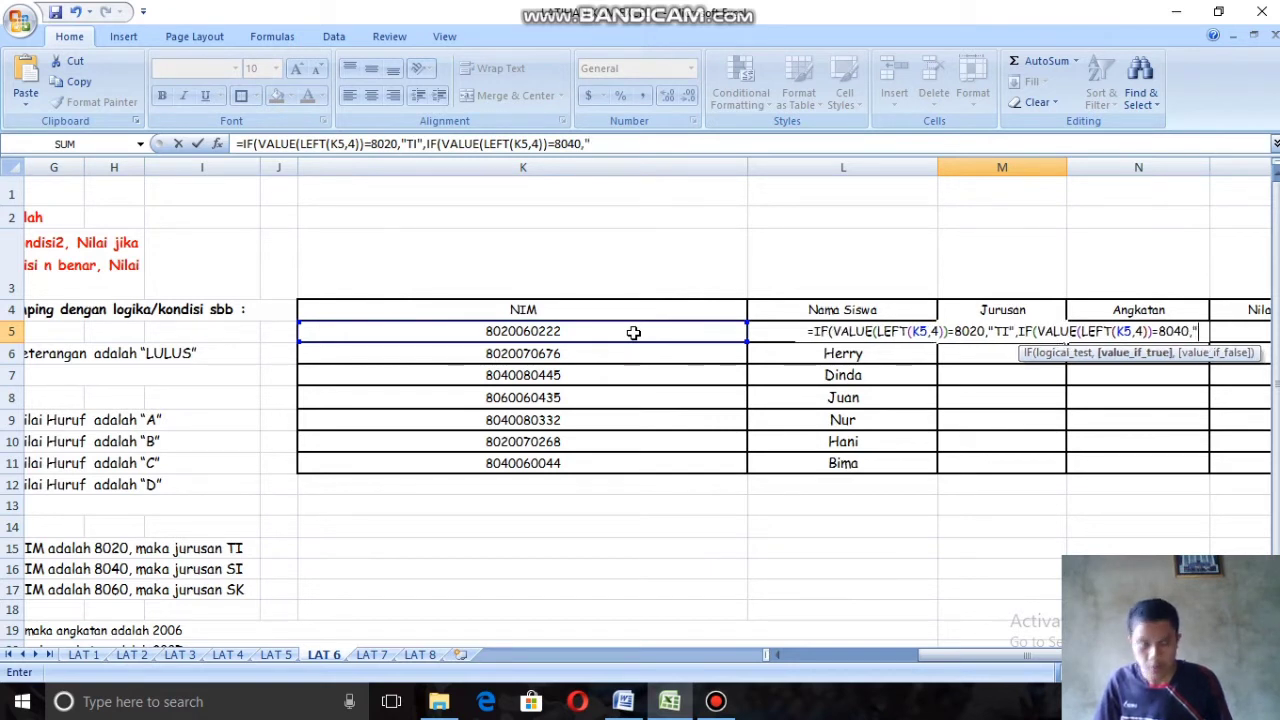
pyautogui.write('S')
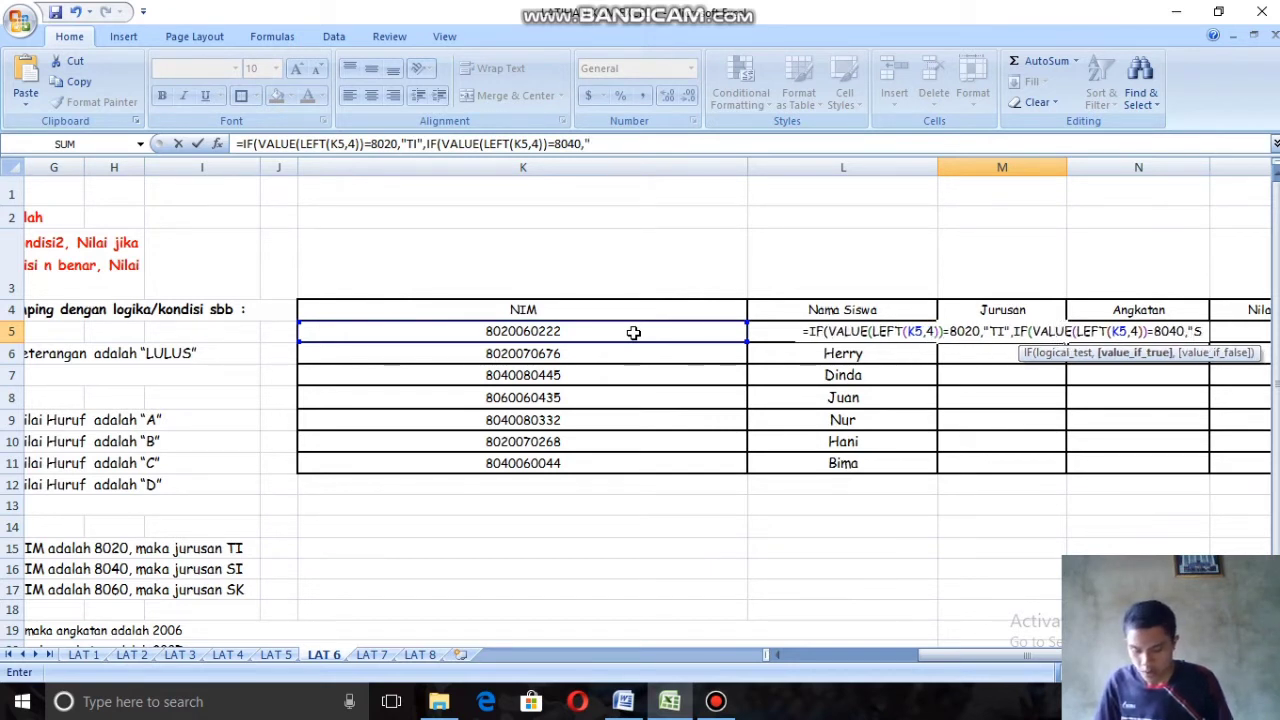
pyautogui.write('I",')
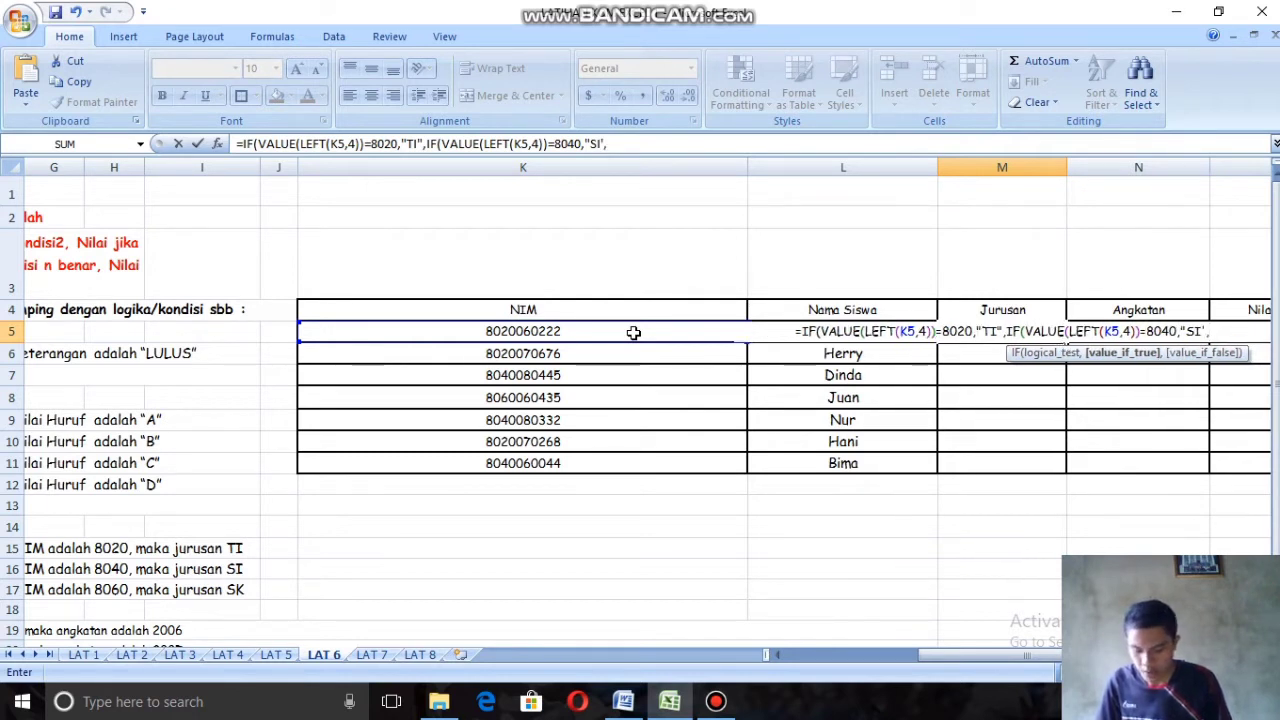
pyautogui.write('IF')
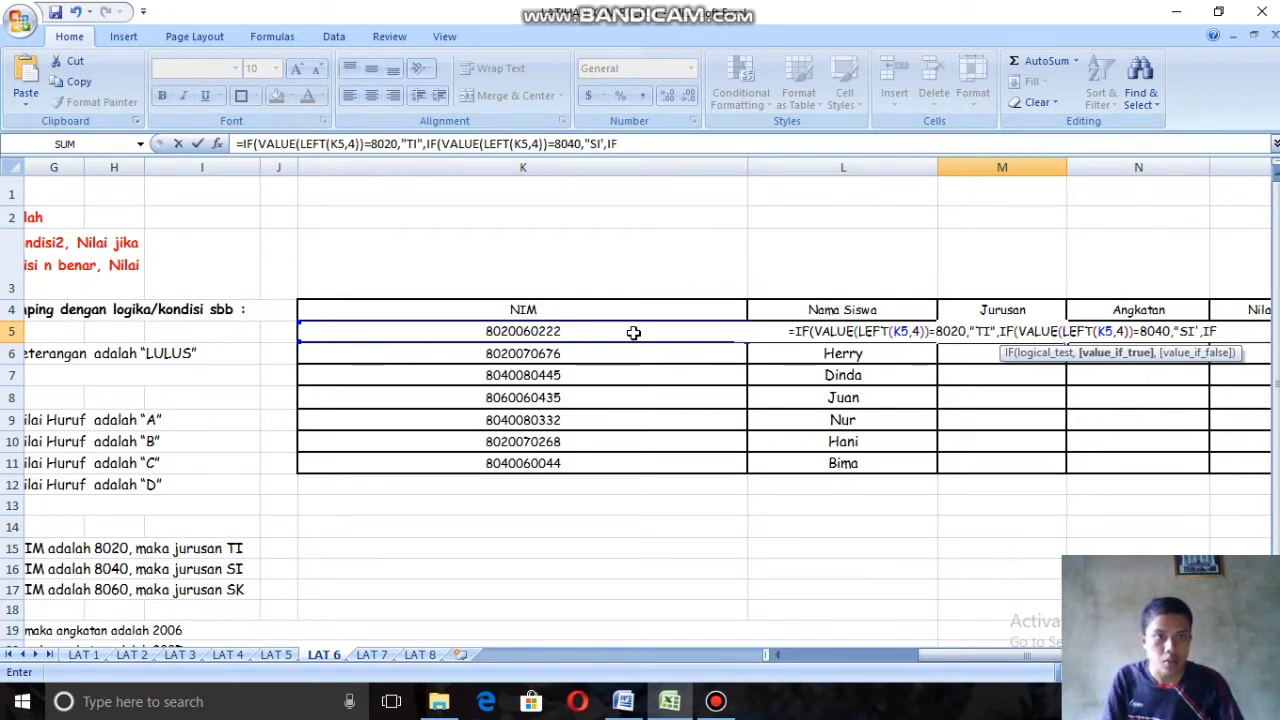
# Step: Correct the quotation mark closing "SI" in the M5 formula, keeping the comma and IF after it
pyautogui.press('BackSpace')
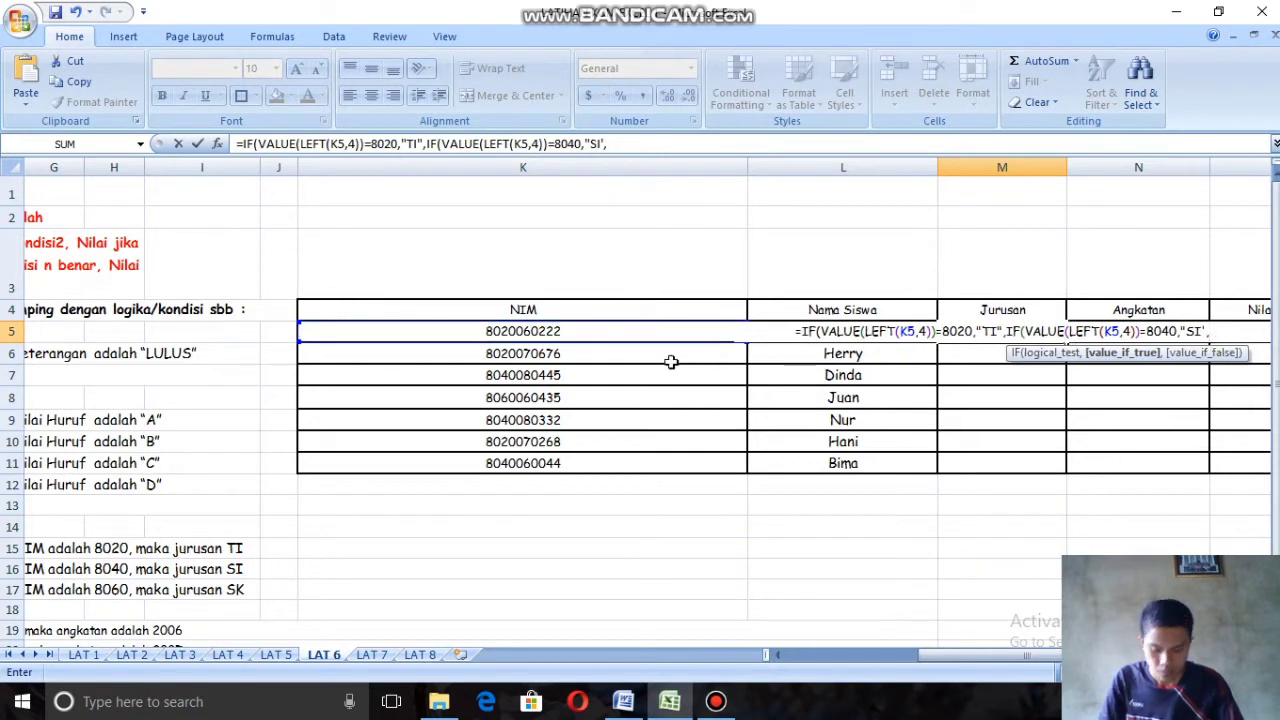
pyautogui.write('F')
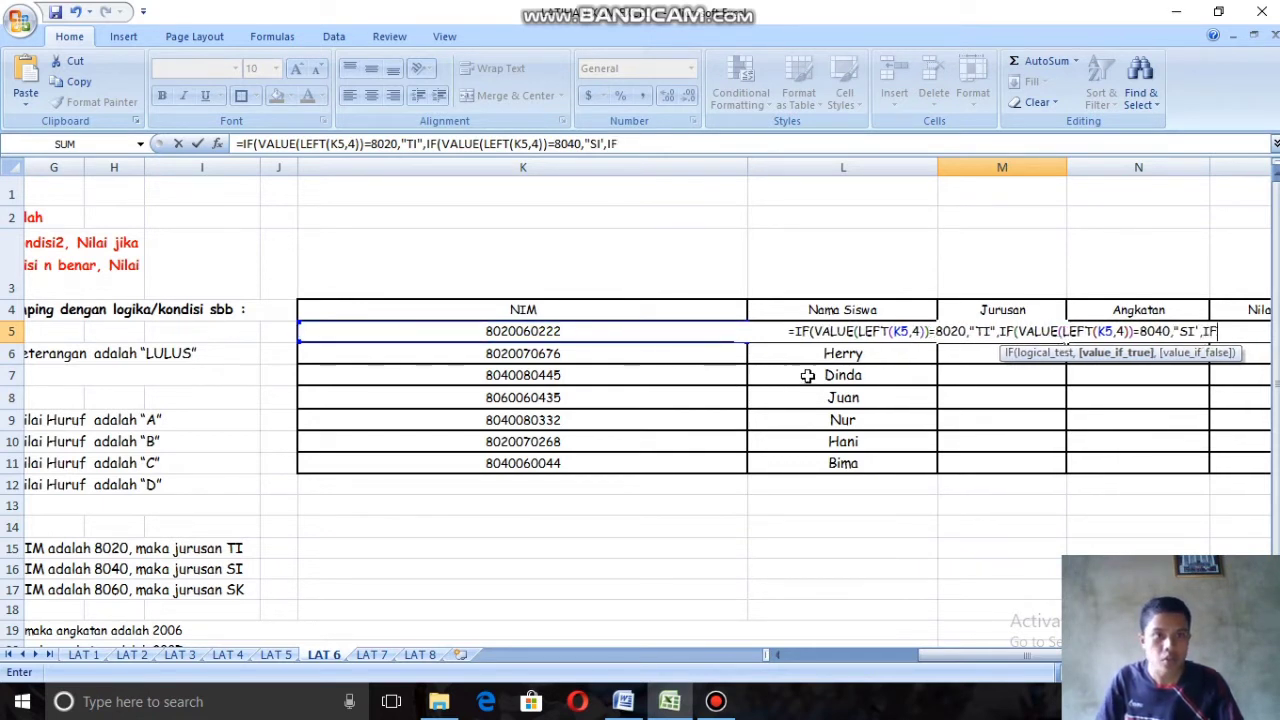
pyautogui.click(1202, 331)
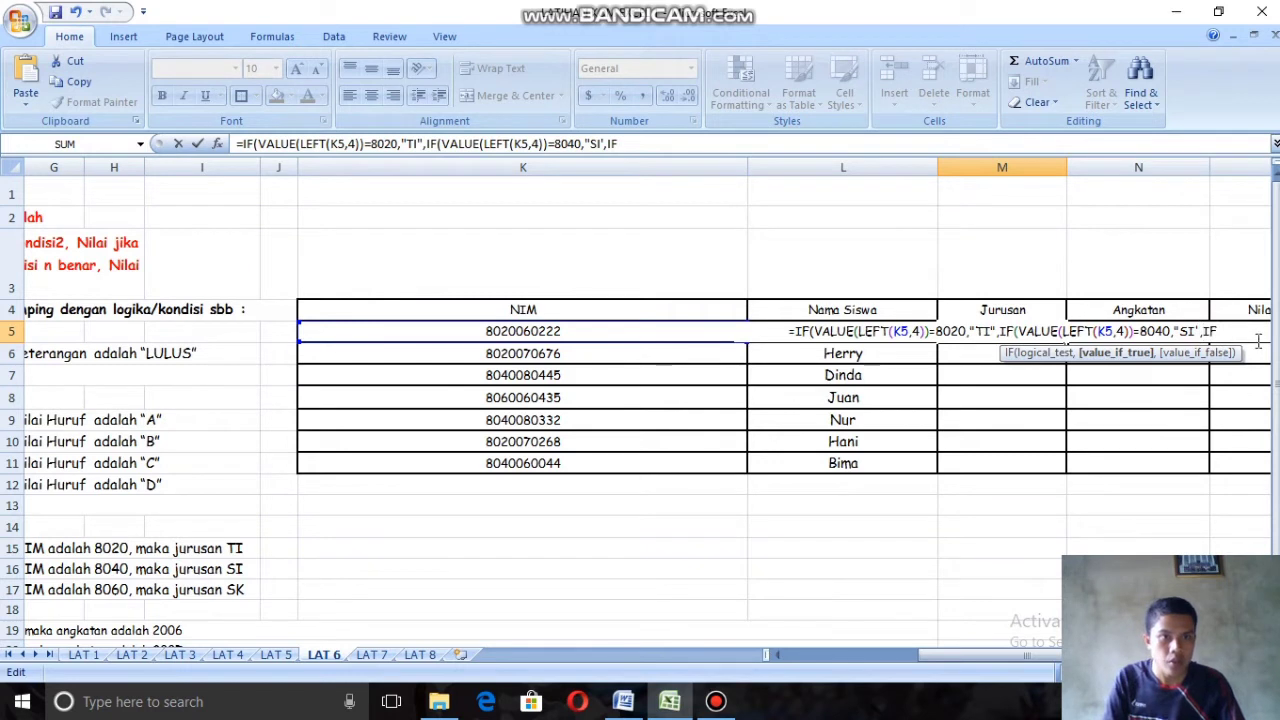
pyautogui.press('BackSpace')
pyautogui.press('BackSpace')
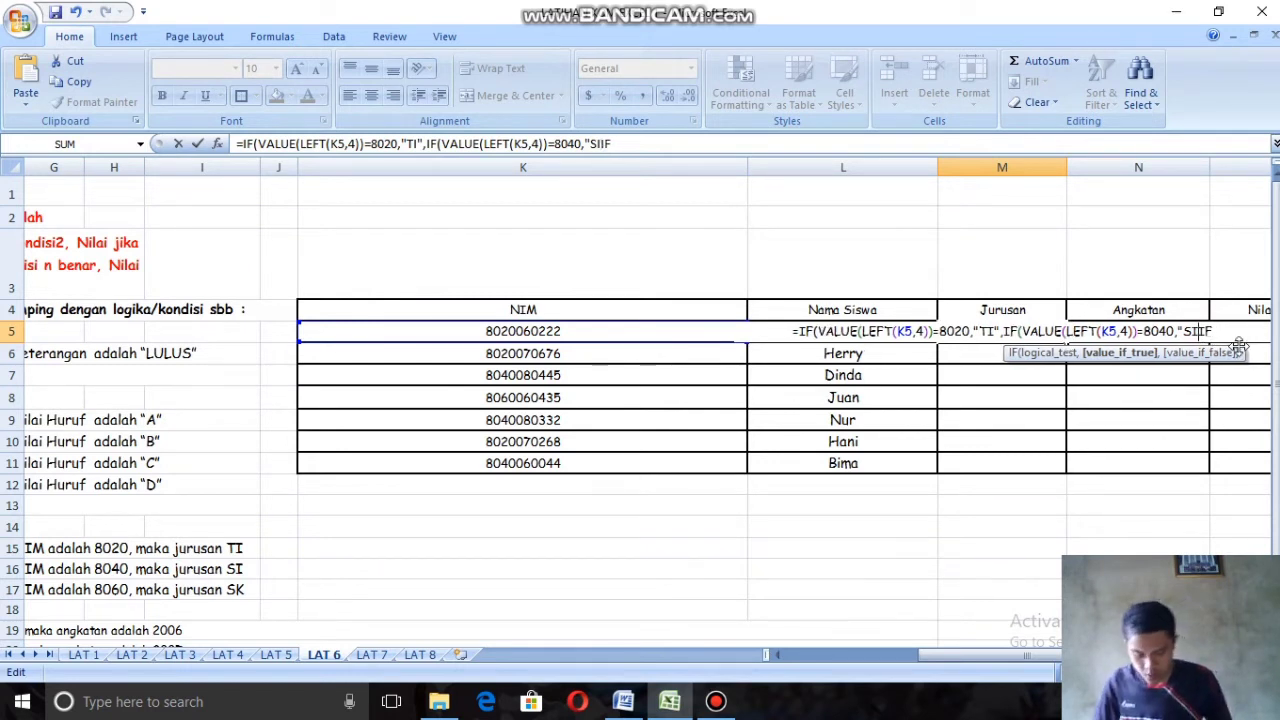
pyautogui.write('"')
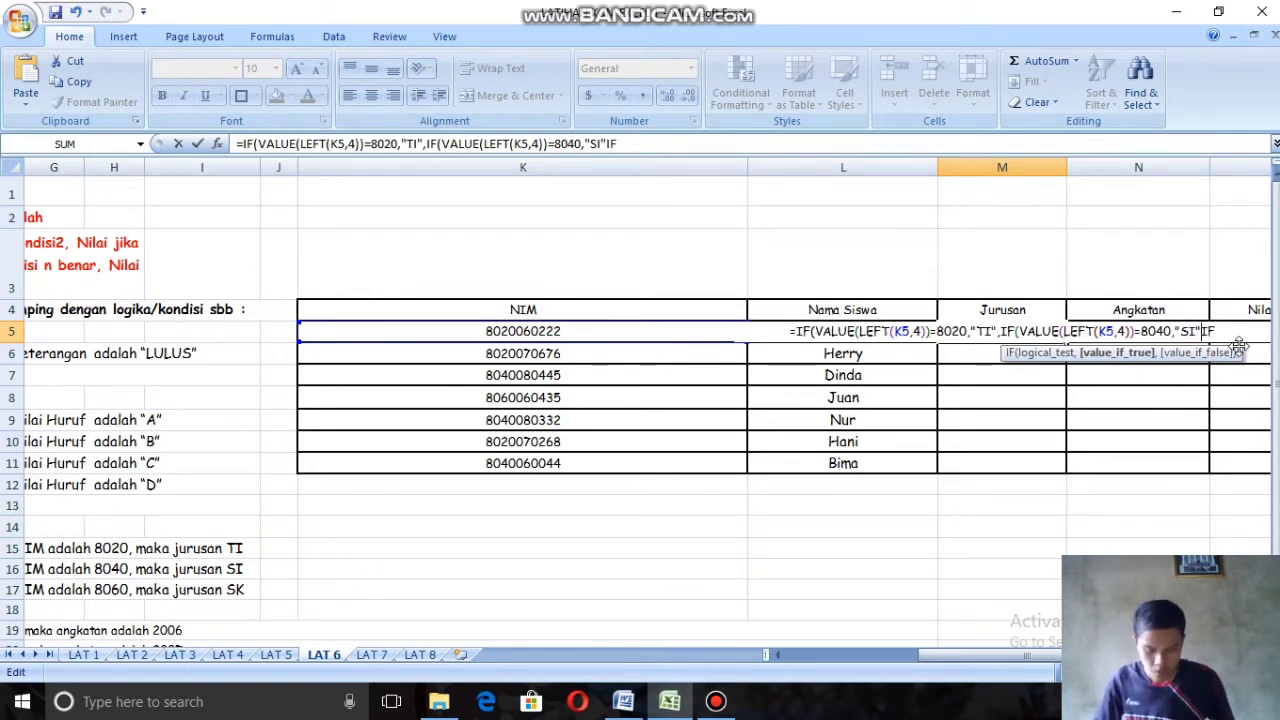
pyautogui.write(',')
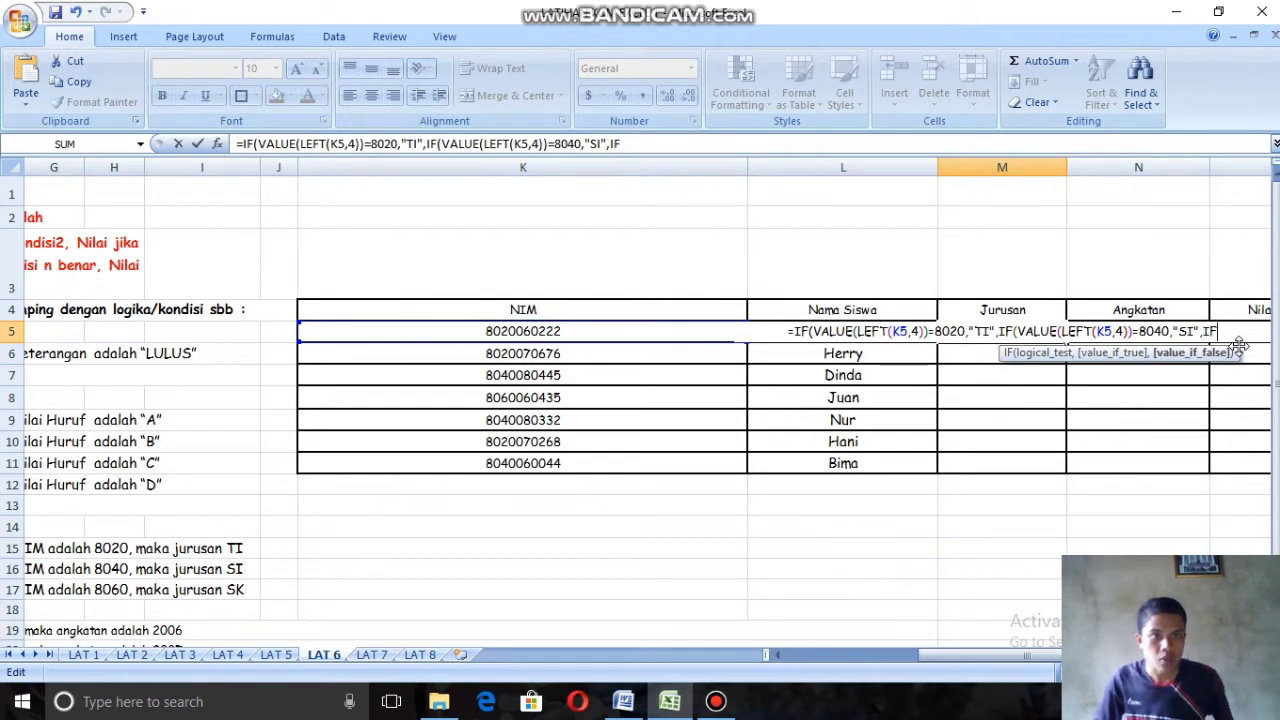
# Step: Nest a third IF with VALUE(LEFT( as the value-if-false argument after "SI" in the M5 formula
pyautogui.press('BackSpace')
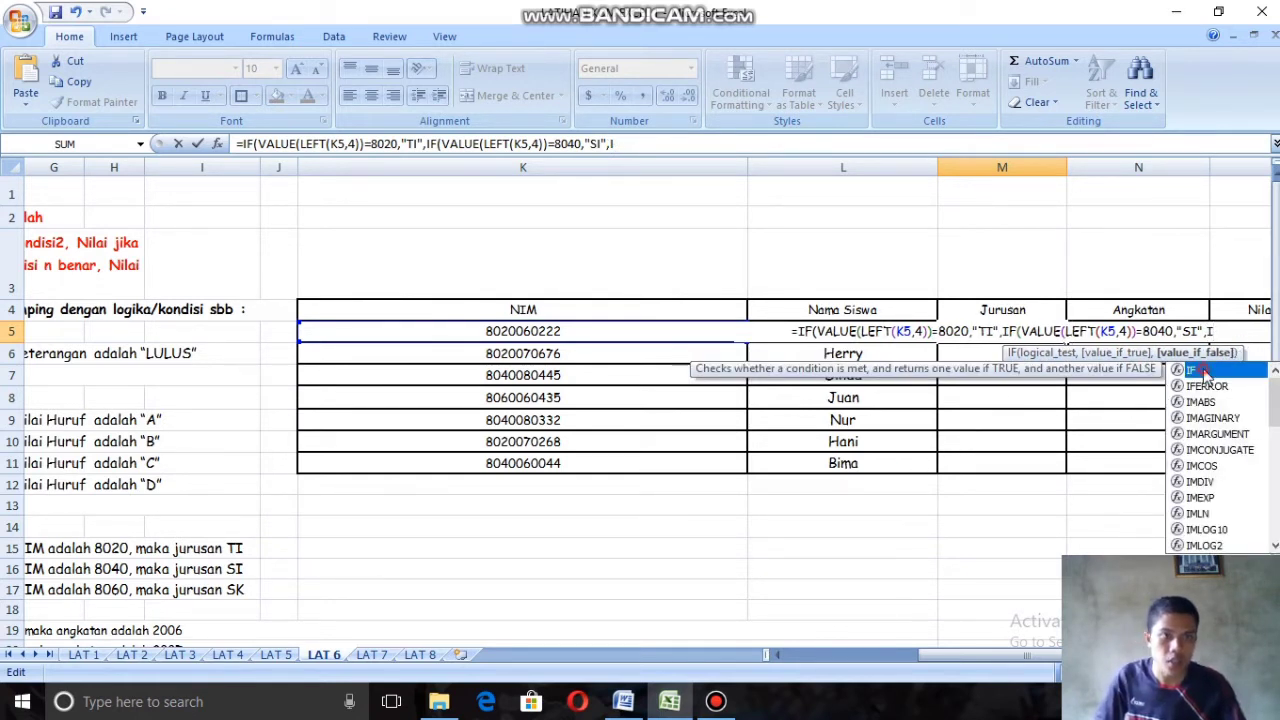
pyautogui.doubleClick(1205, 372)
pyautogui.write('V')
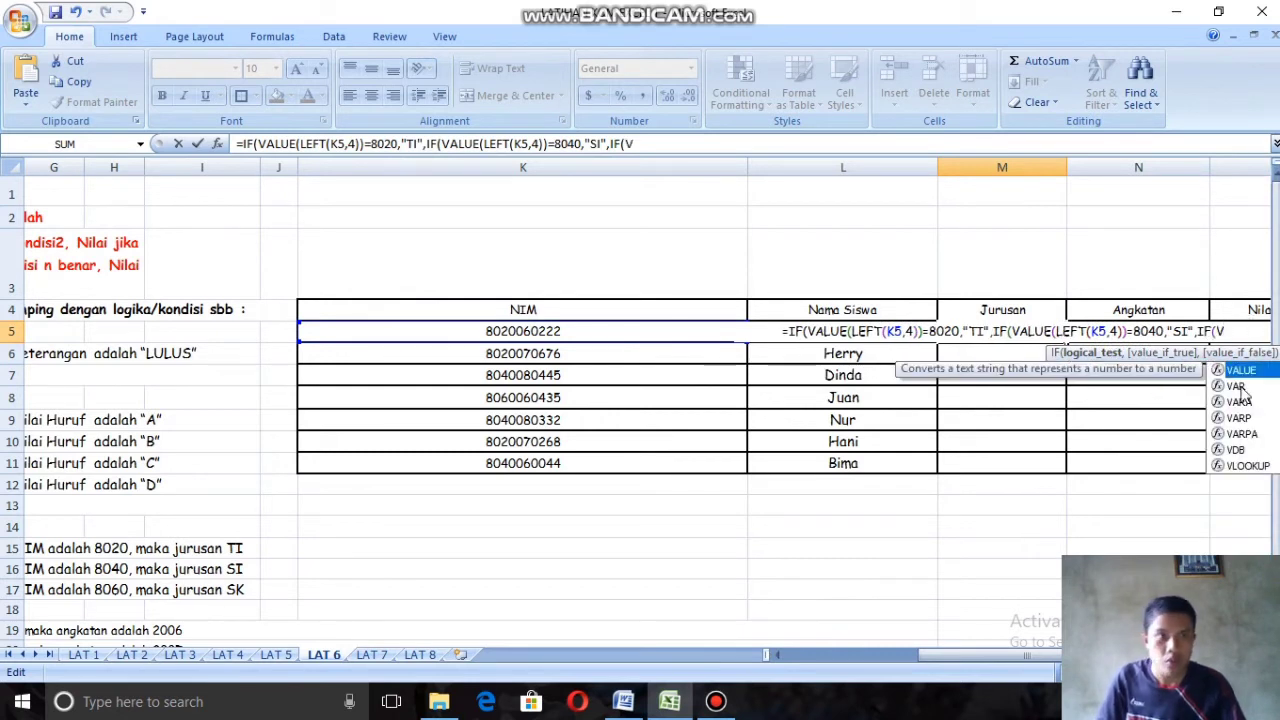
pyautogui.doubleClick(1238, 371)
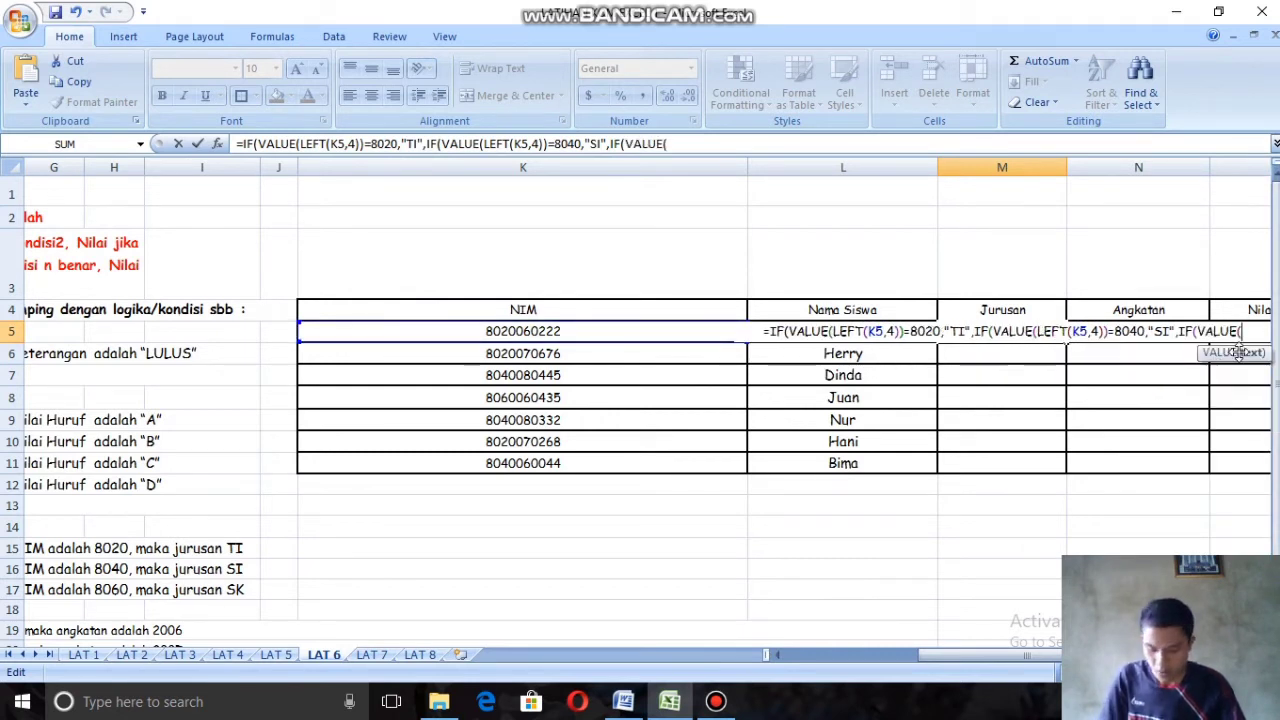
pyautogui.write('LE')
pyautogui.doubleClick(1250, 374)
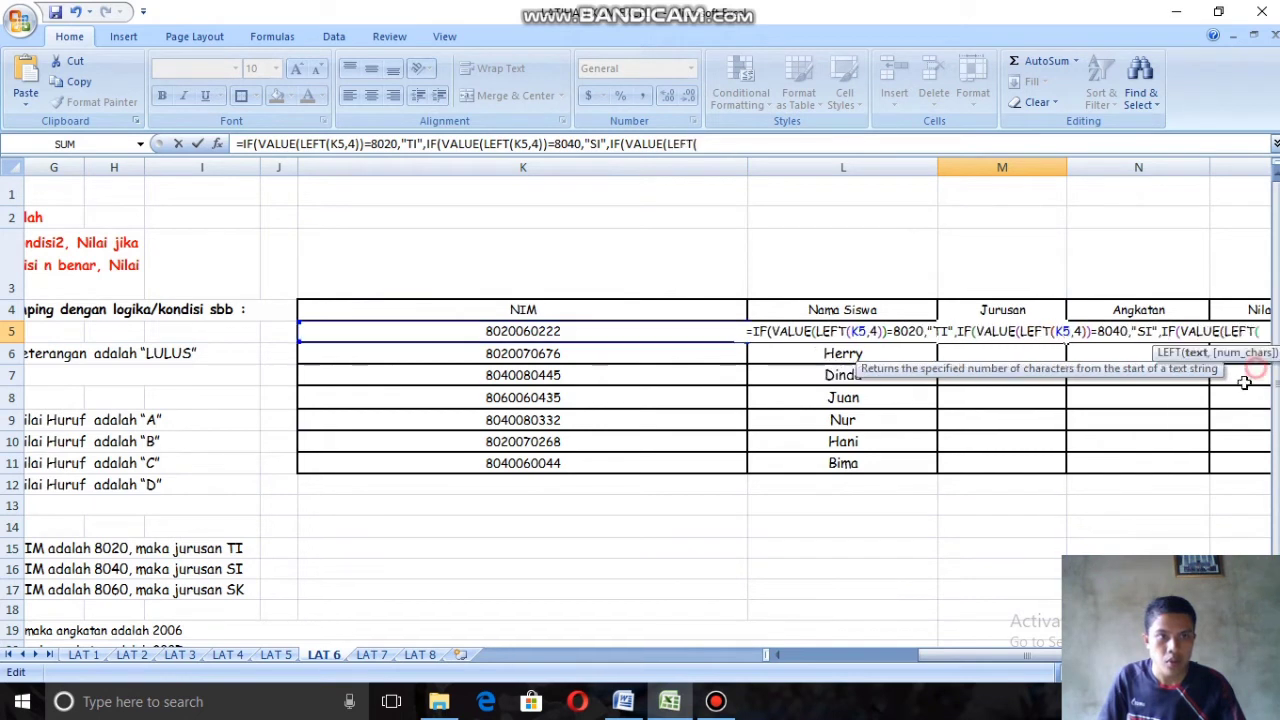
# Step: Give the third LEFT function NIM cell K5 and 4 characters, closing both LEFT and VALUE
pyautogui.moveTo(993, 656); pyautogui.dragTo(1082, 656)
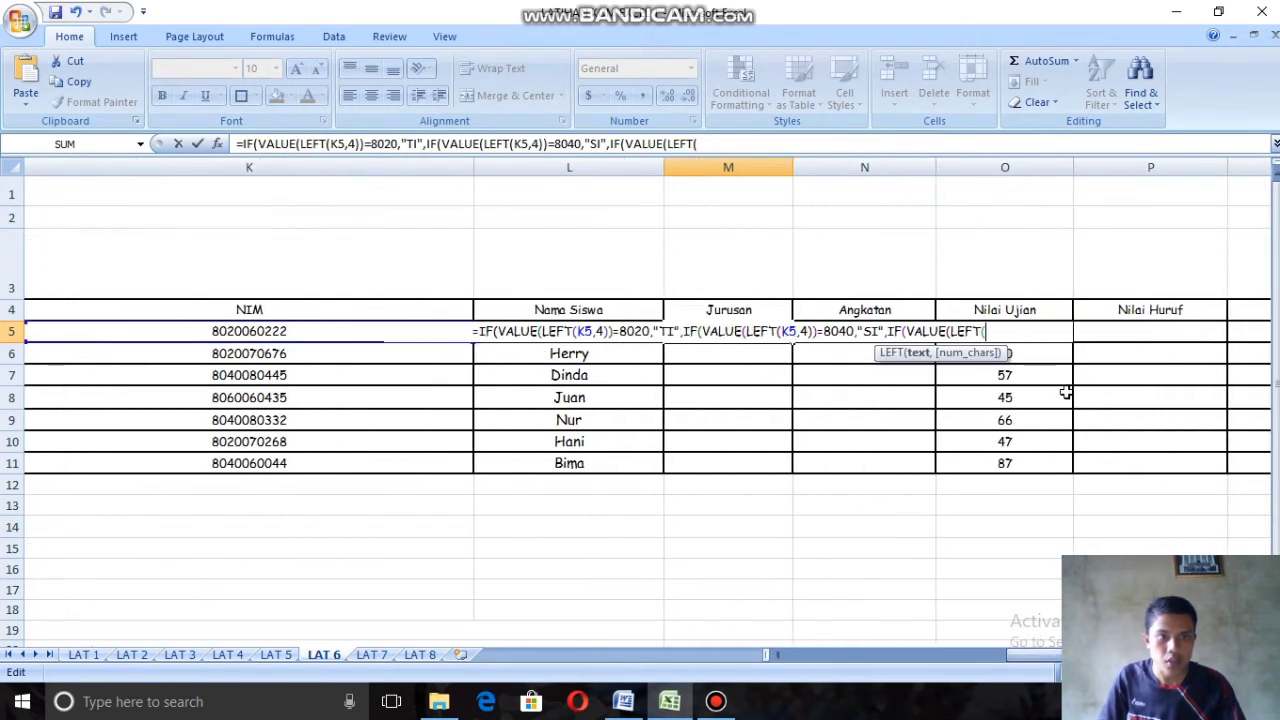
pyautogui.click(345, 332)
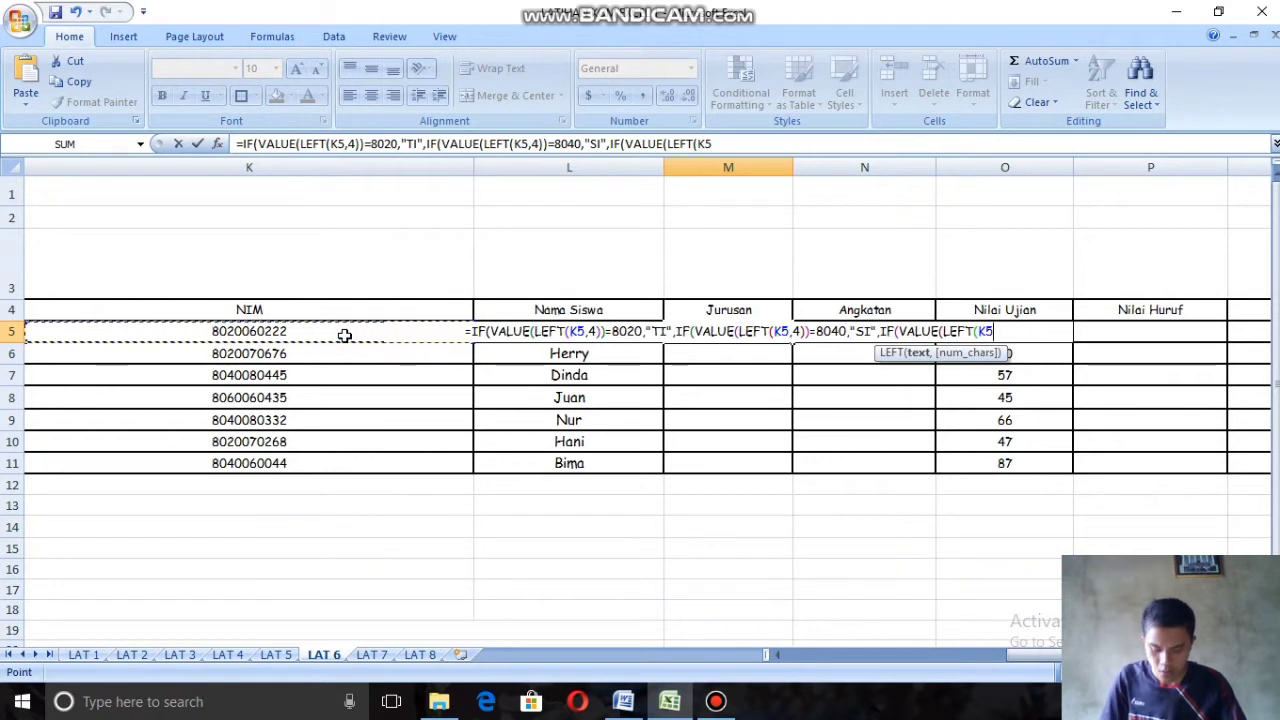
pyautogui.write(',')
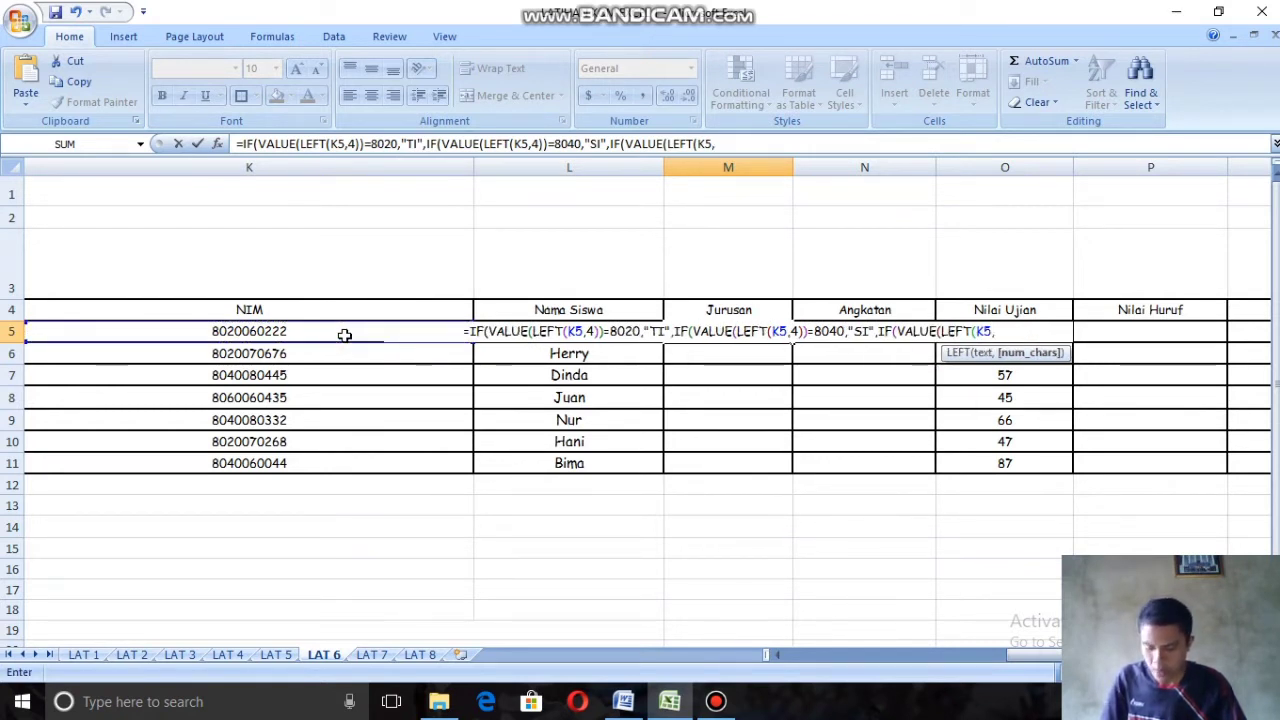
pyautogui.write('4')
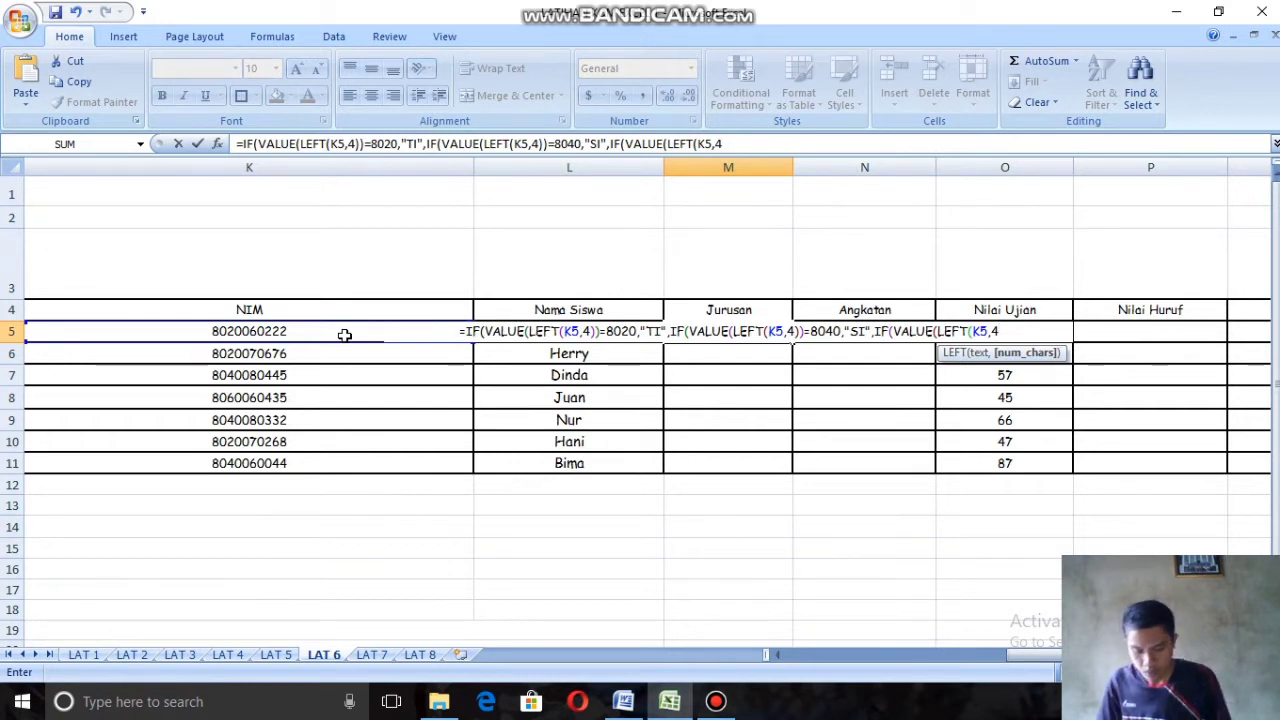
pyautogui.write('))=')
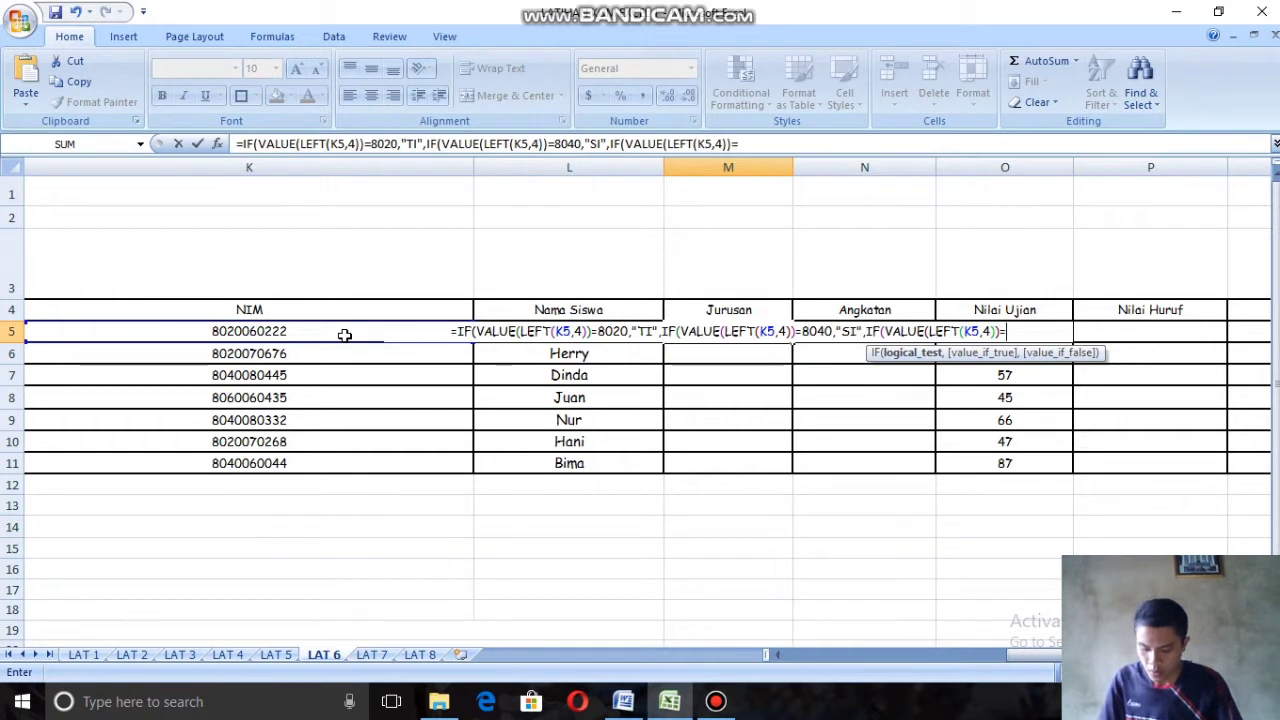
pyautogui.write('80')
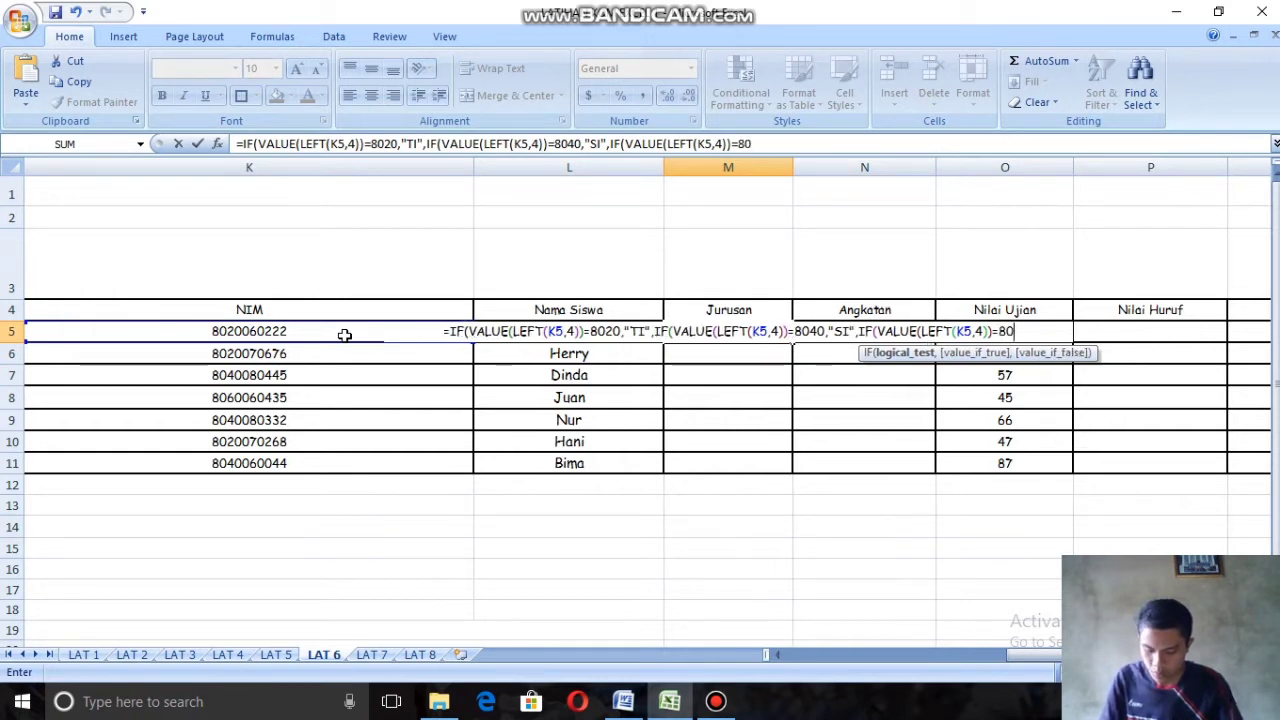
pyautogui.write('60')
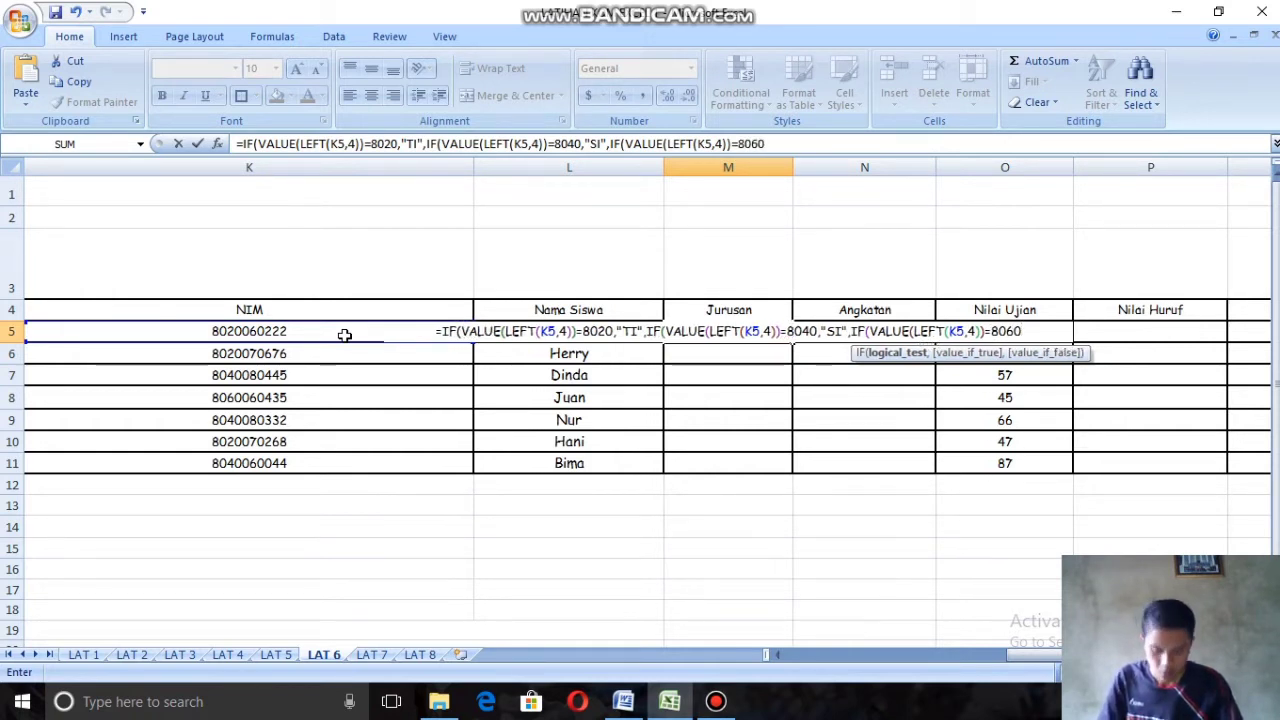
pyautogui.write(',"')
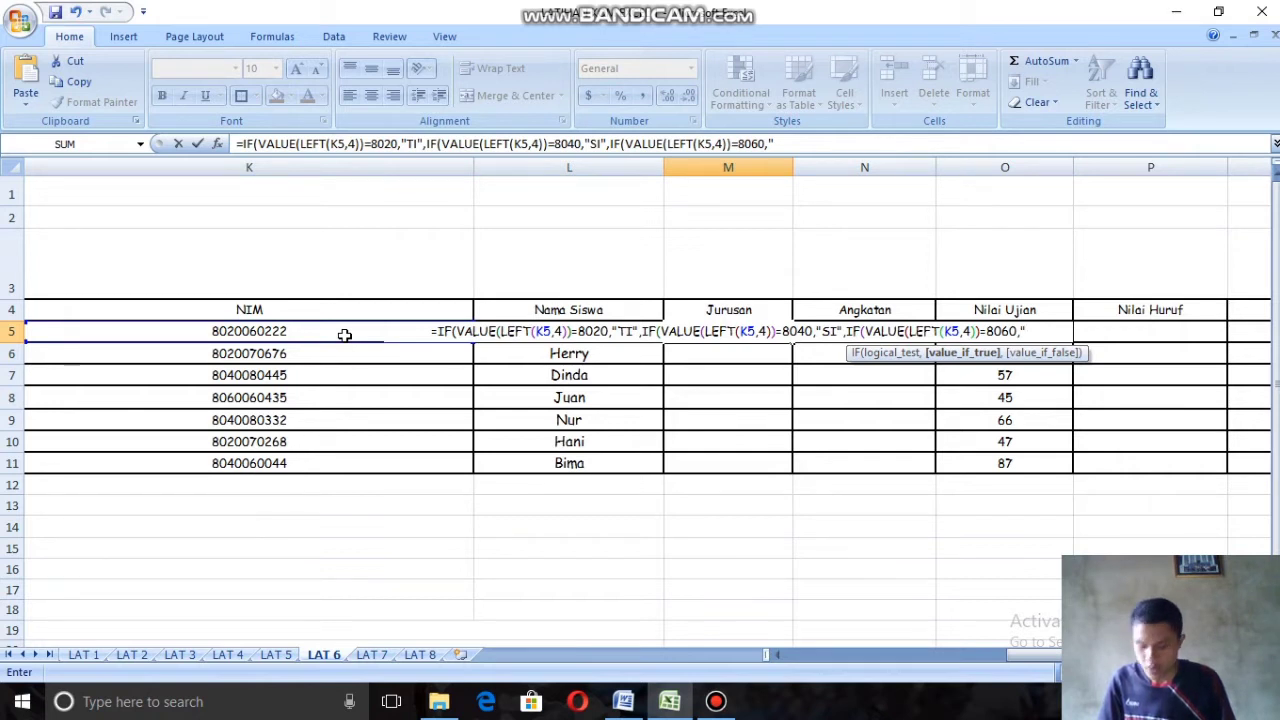
# Step: Complete the third IF with the condition =8060 and the true result "SK", closing all three IF functions
pyautogui.write('SK')
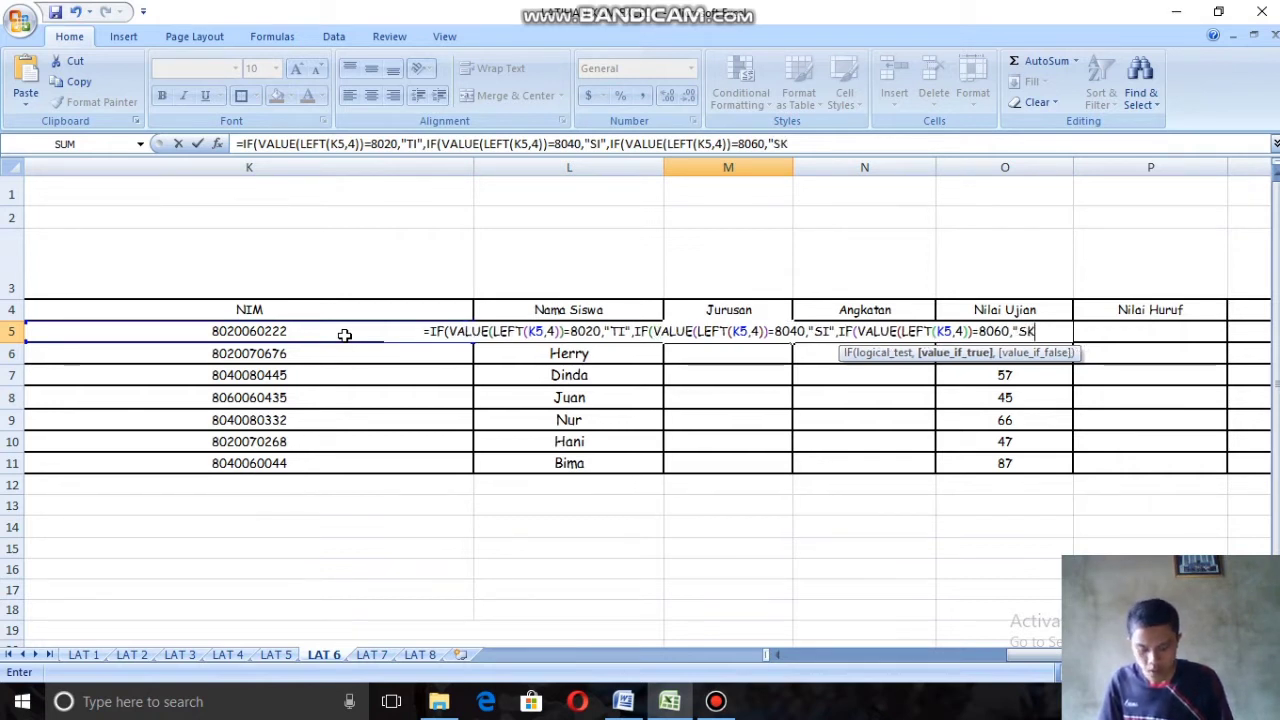
pyautogui.write('"')
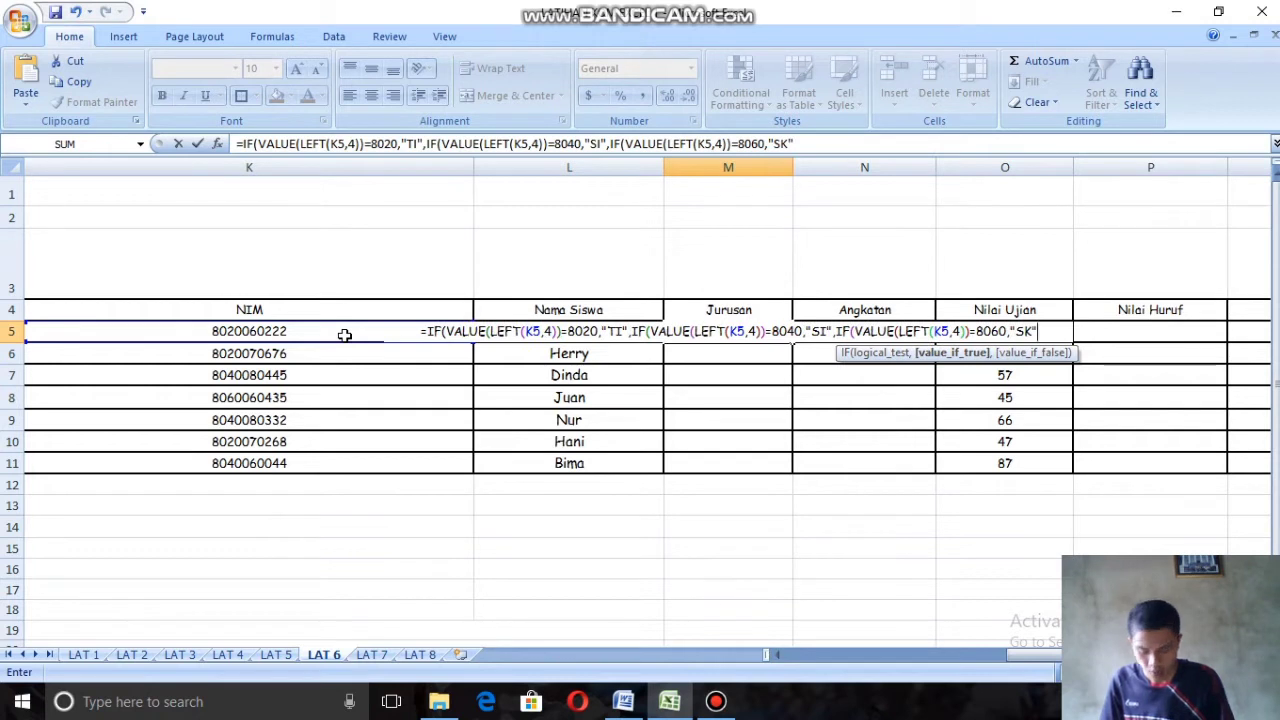
pyautogui.write('))')
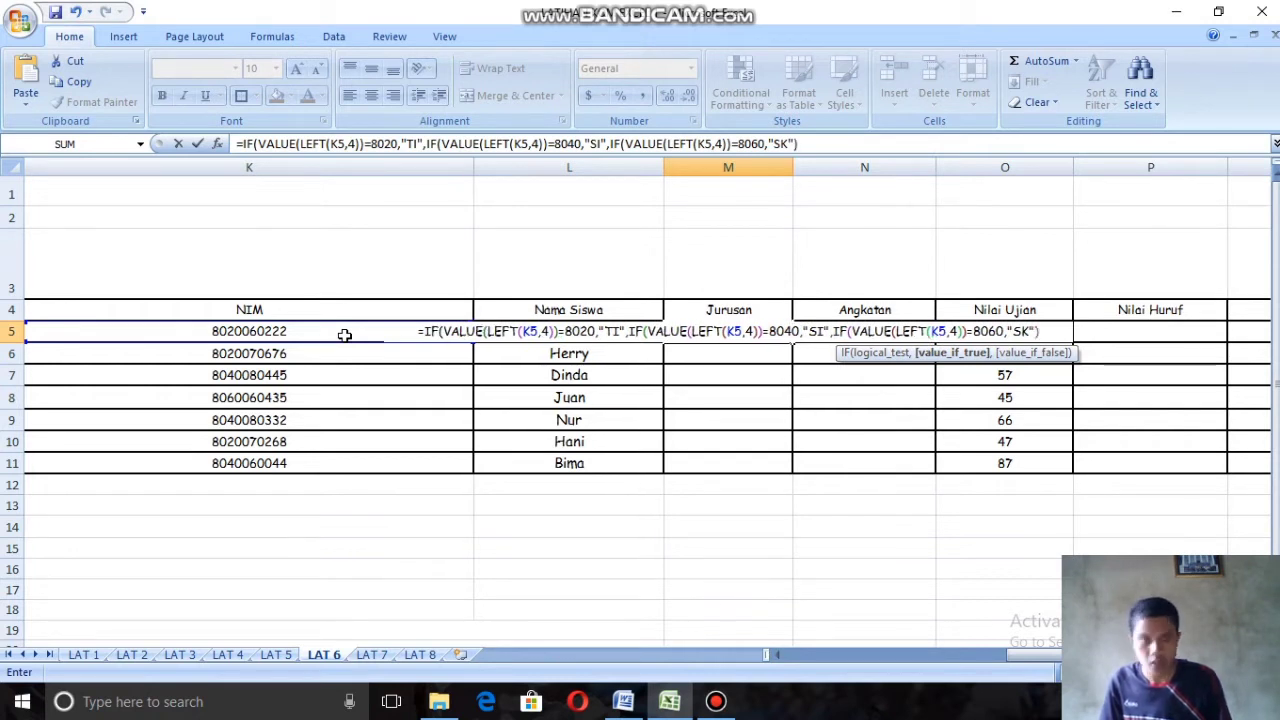
pyautogui.write(')')
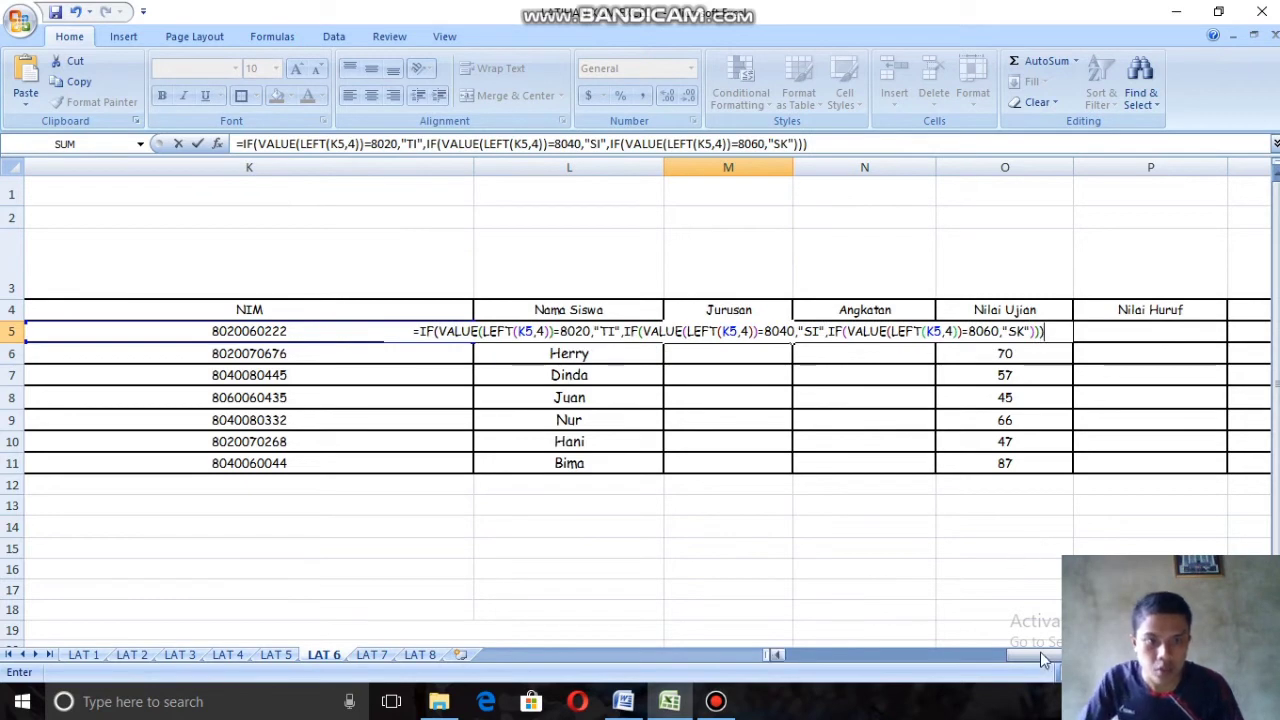
# Step: Confirm the nested IF formula in M5 and fill it down the Jurusan column to M11
pyautogui.moveTo(1040, 651); pyautogui.dragTo(955, 652)
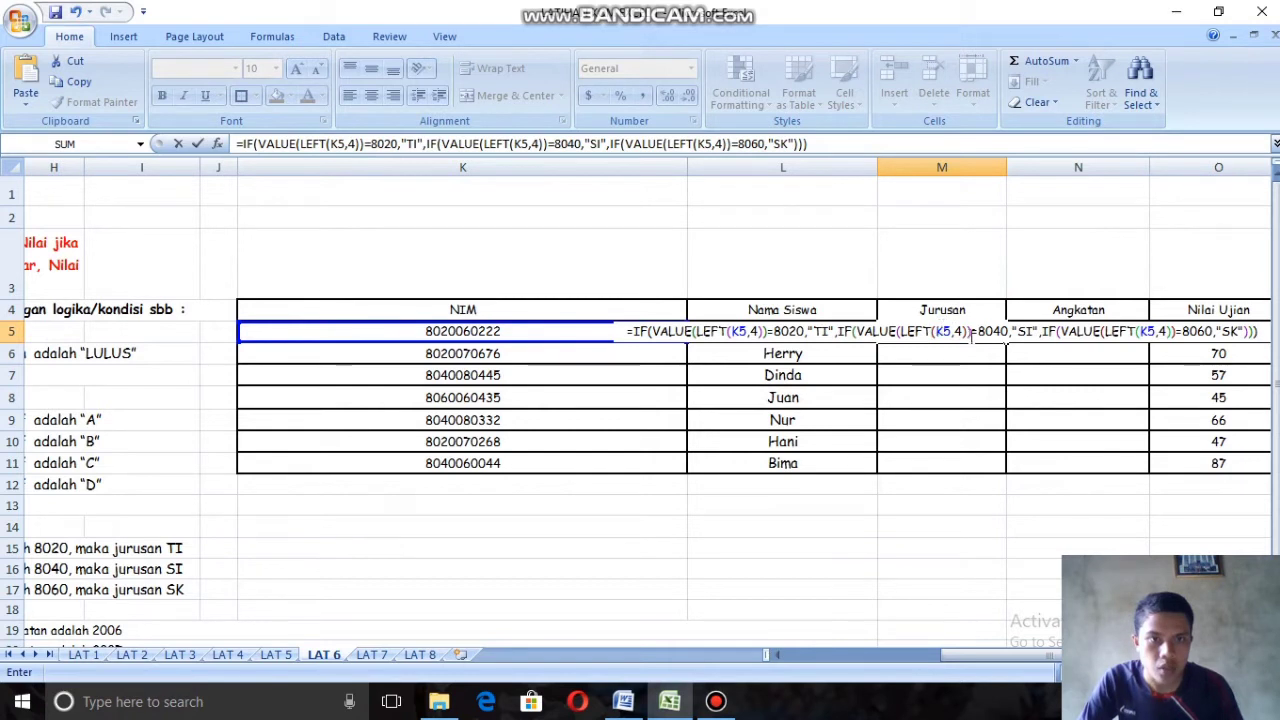
pyautogui.moveTo(1025, 654); pyautogui.dragTo(1050, 648)
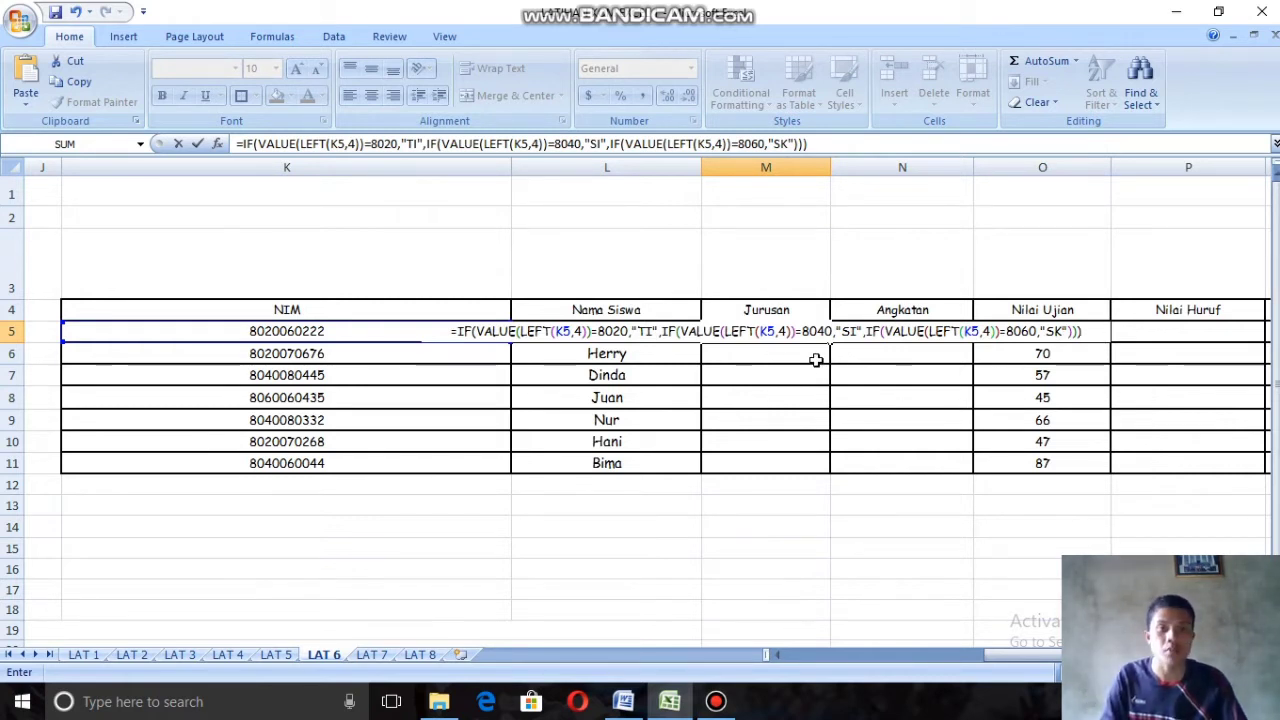
pyautogui.press('Return')
pyautogui.click(797, 330)
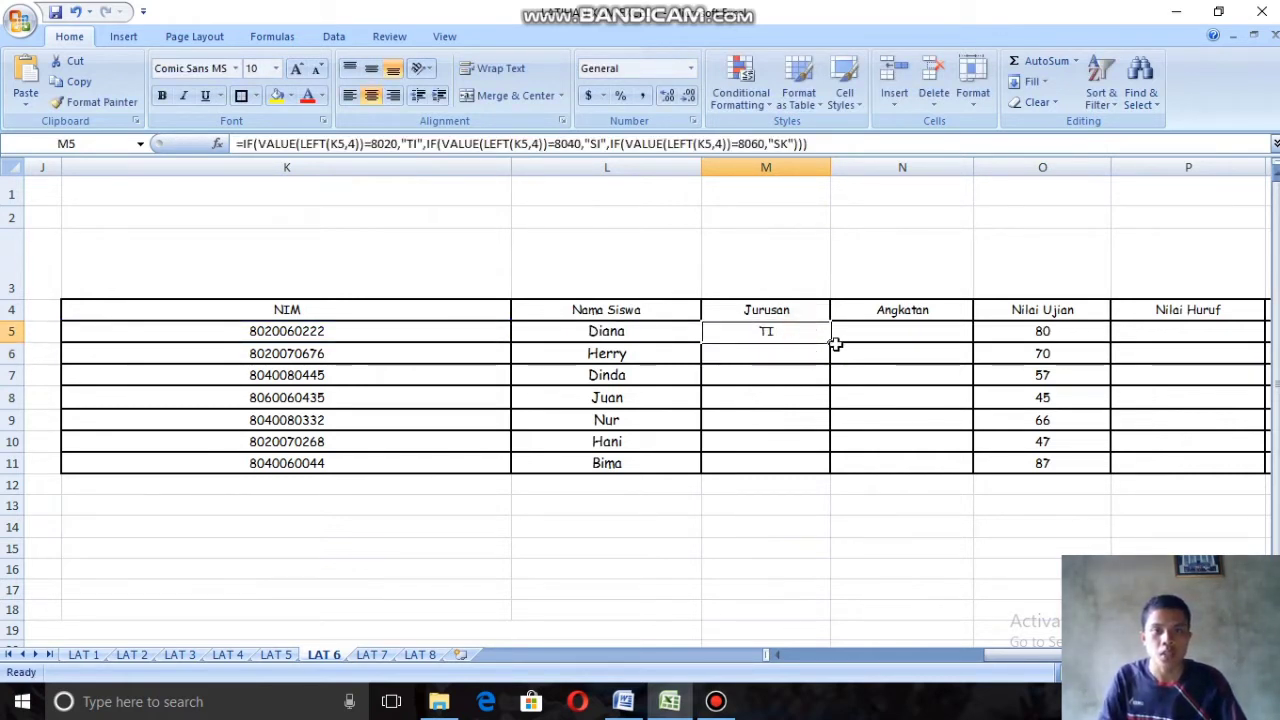
pyautogui.moveTo(833, 344); pyautogui.dragTo(825, 478)
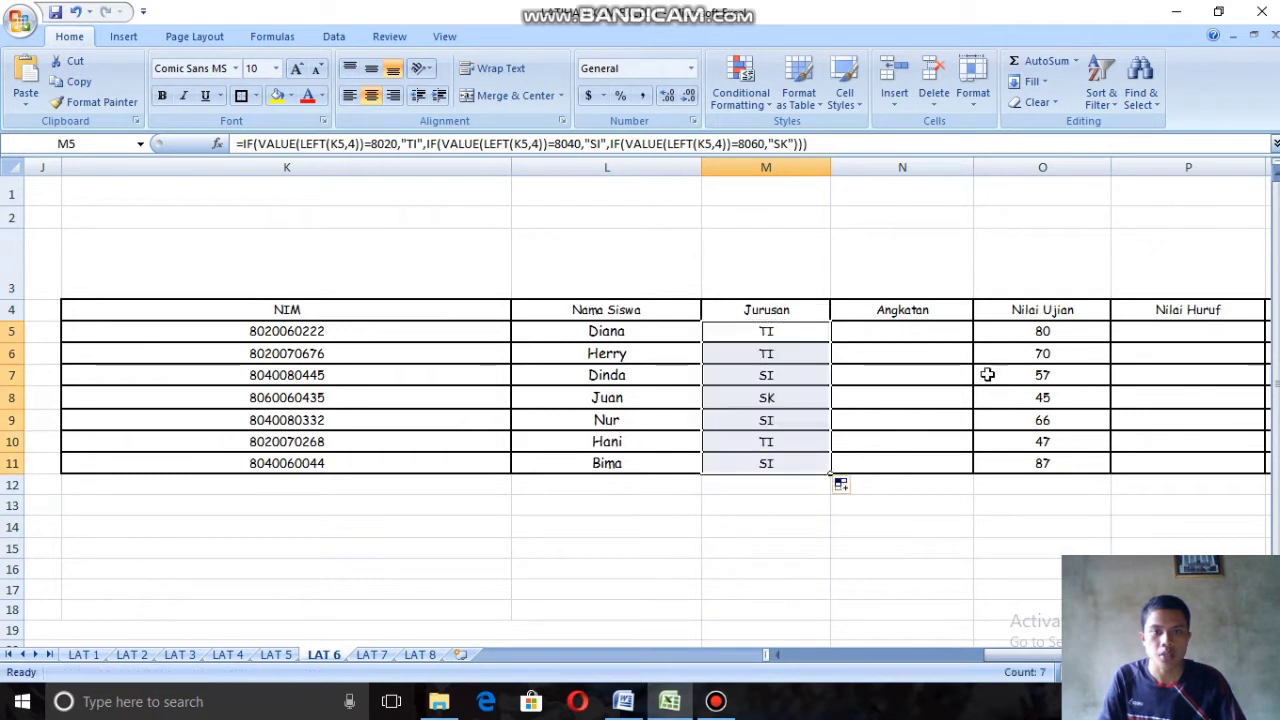
# Step: Start an IF formula in Angkatan cell N5 with VALUE as the function opening its logical test
pyautogui.click(922, 330)
pyautogui.write('=')
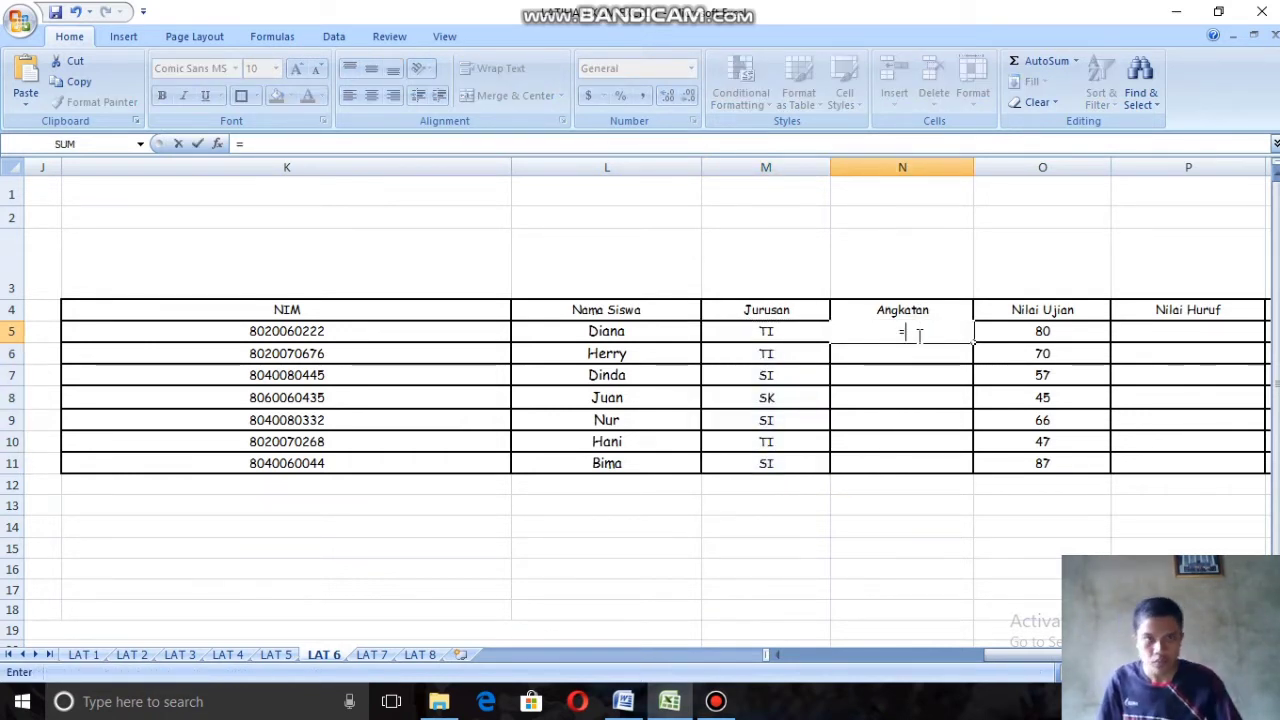
pyautogui.write('IF(')
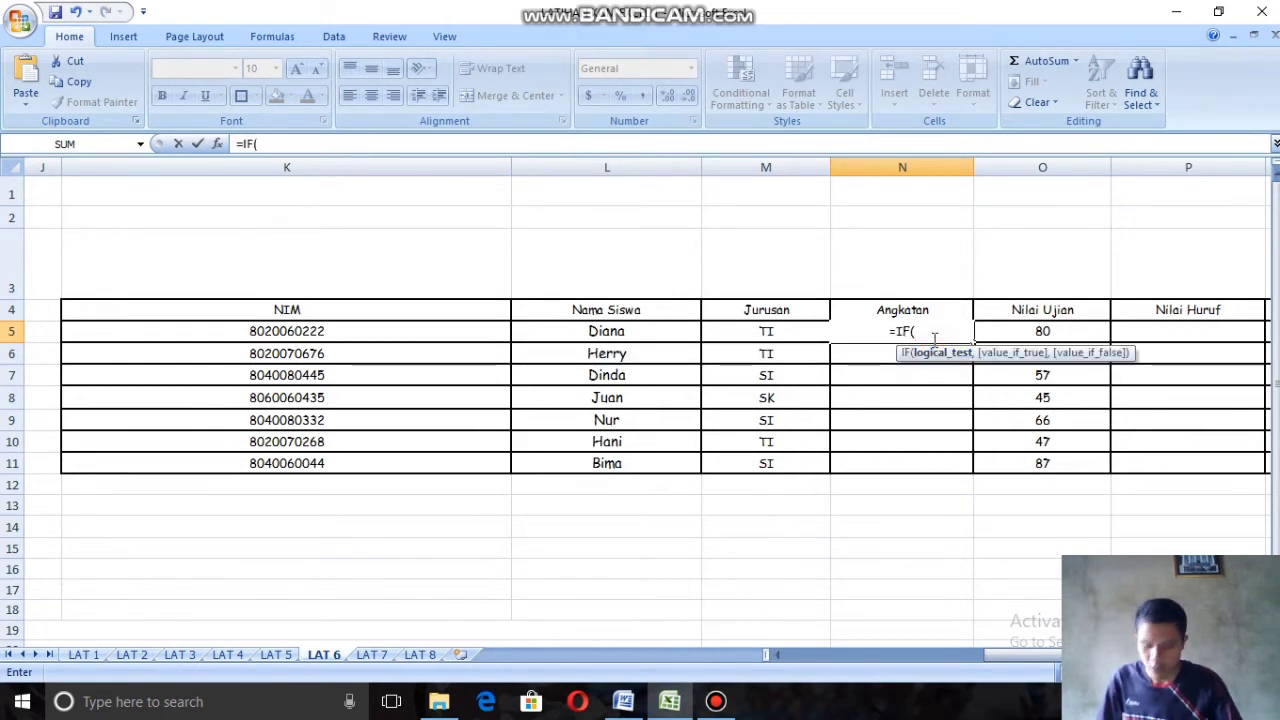
pyautogui.write('VA')
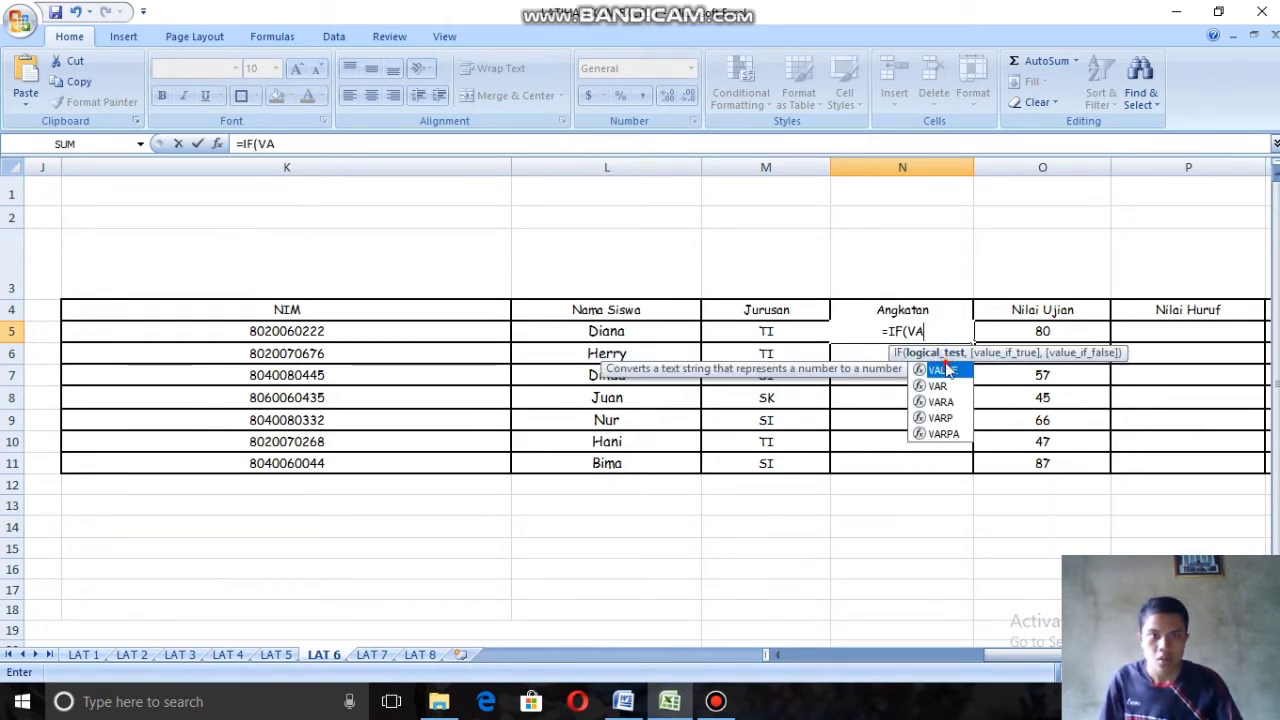
pyautogui.doubleClick(945, 370)
# Step: Nest MID inside VALUE in the N5 formula and give it NIM cell K5 as the text argument
pyautogui.click(778, 655)
pyautogui.moveTo(800, 657); pyautogui.dragTo(765, 655)
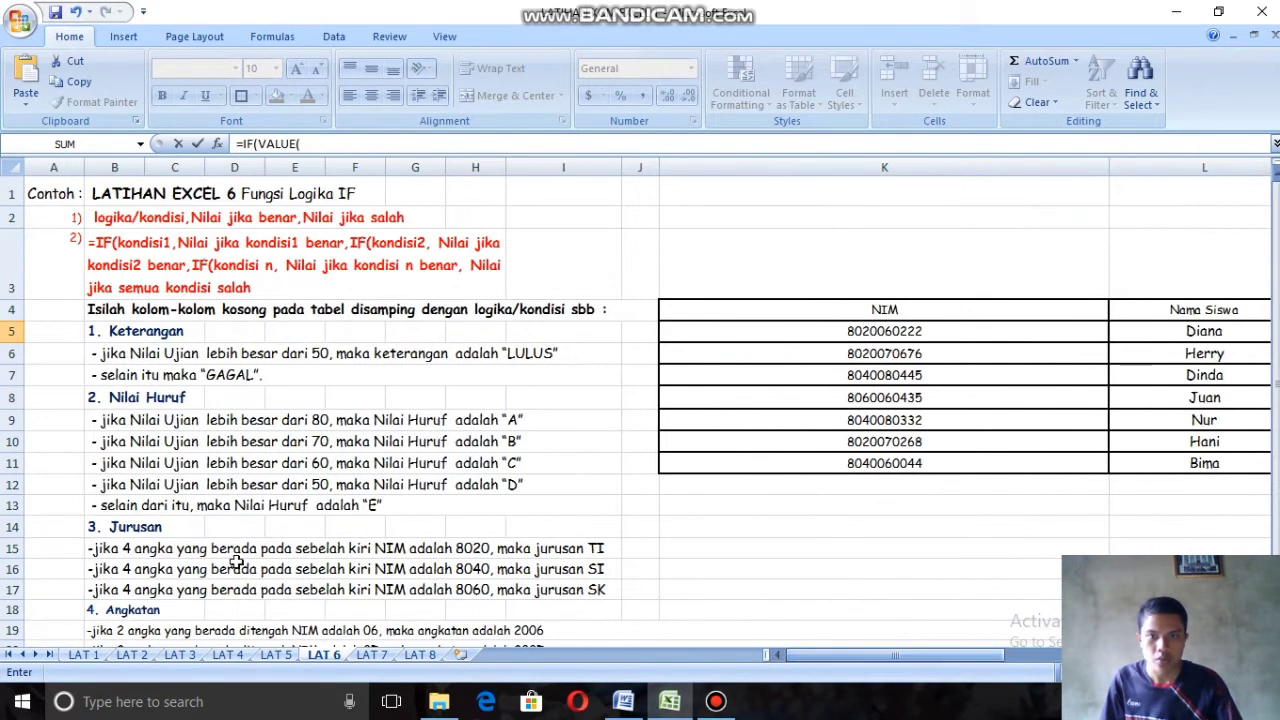
pyautogui.scroll(-1, 123, 523)
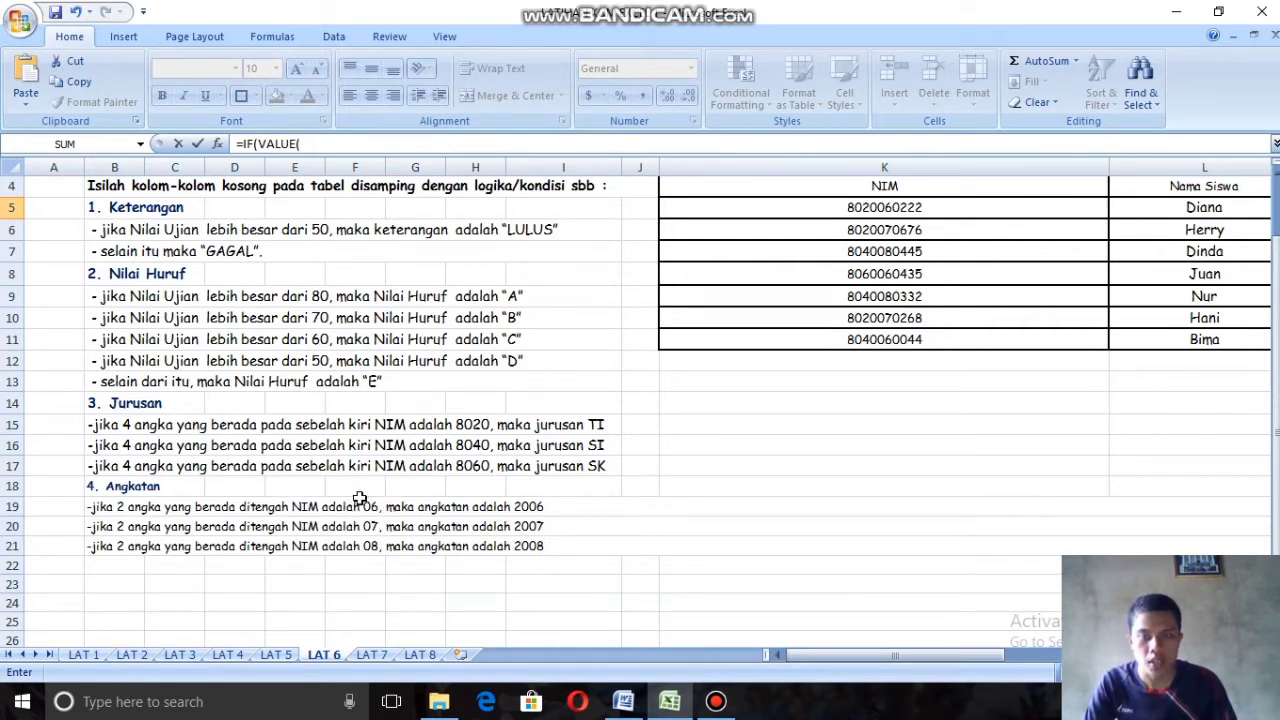
pyautogui.moveTo(816, 658); pyautogui.dragTo(1040, 658)
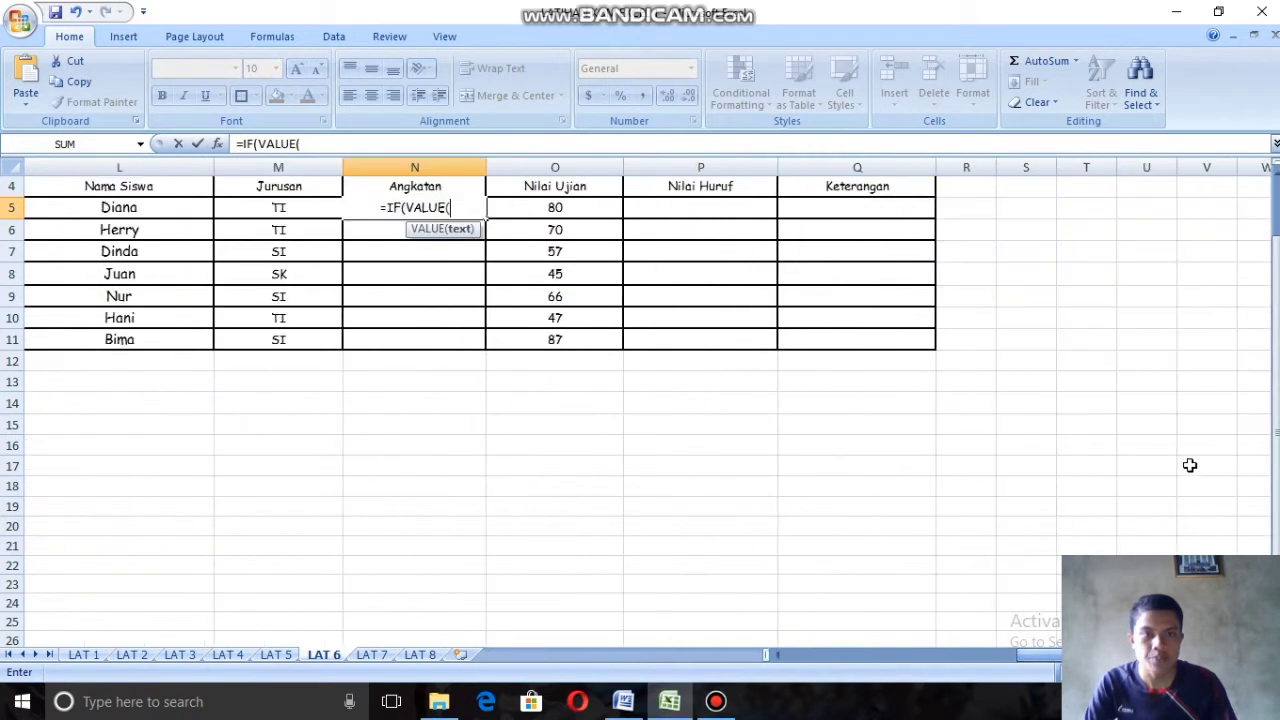
pyautogui.scroll(1, 1189, 465)
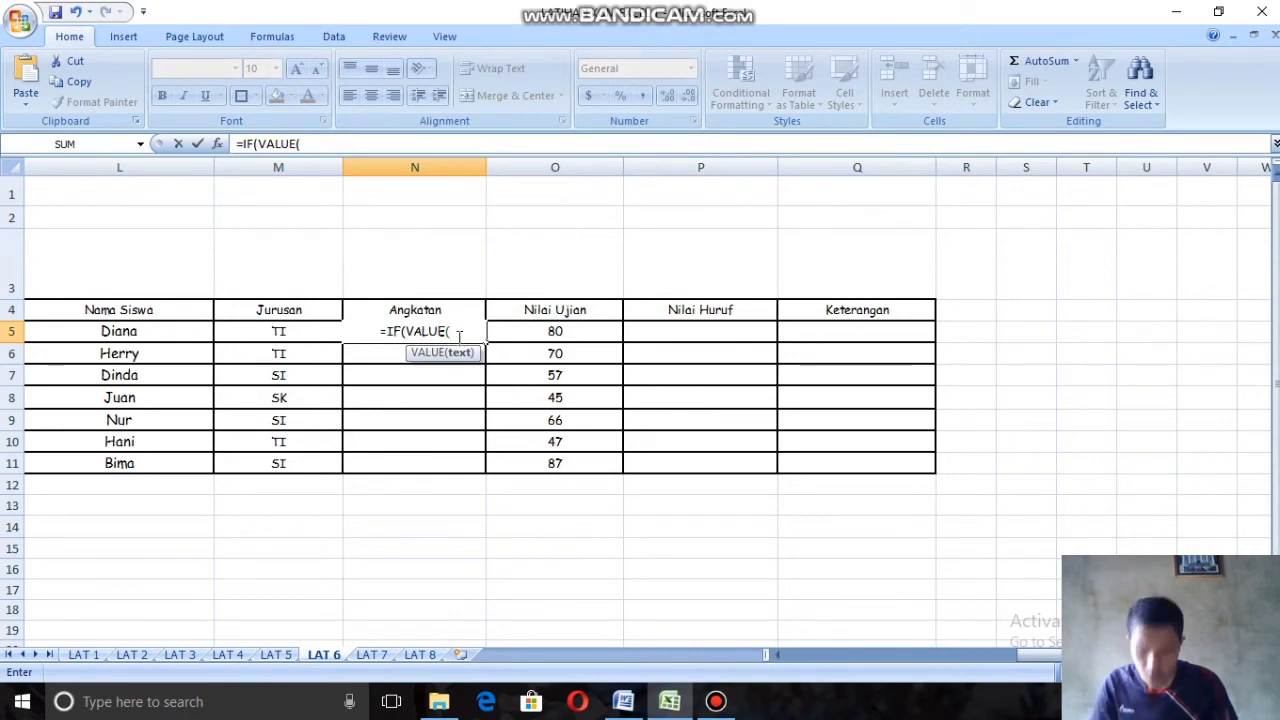
pyautogui.write('MI')
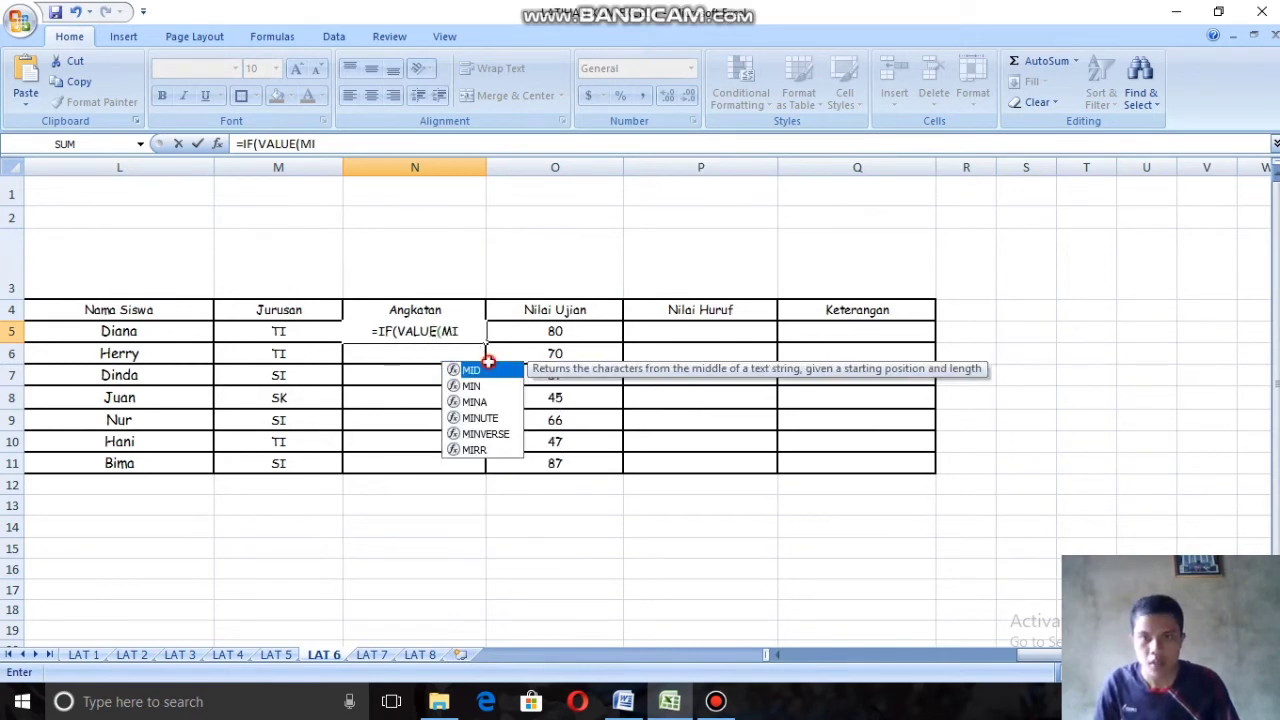
pyautogui.doubleClick(471, 370)
pyautogui.moveTo(1043, 660); pyautogui.dragTo(850, 655)
pyautogui.click(740, 331)
pyautogui.moveTo(947, 655); pyautogui.dragTo(1062, 658)
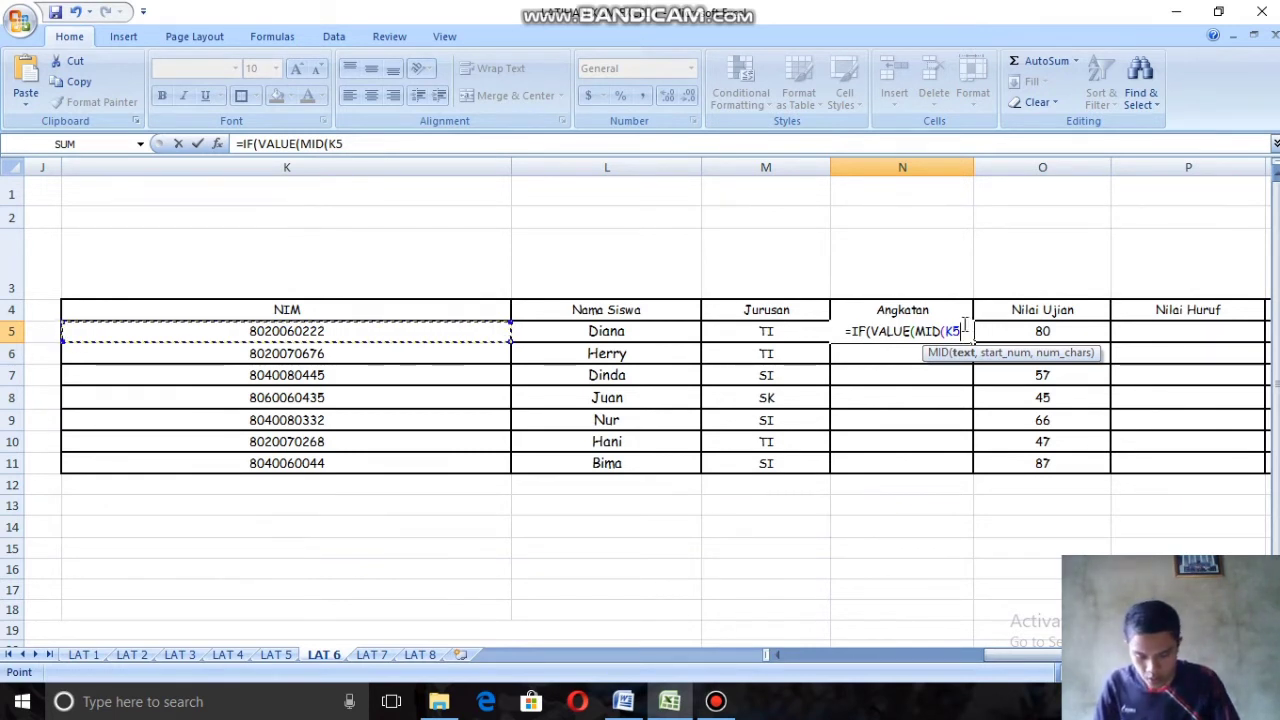
# Step: Set MID's start position to 5 and its length to 2 characters, closing both MID and VALUE
pyautogui.write(',')
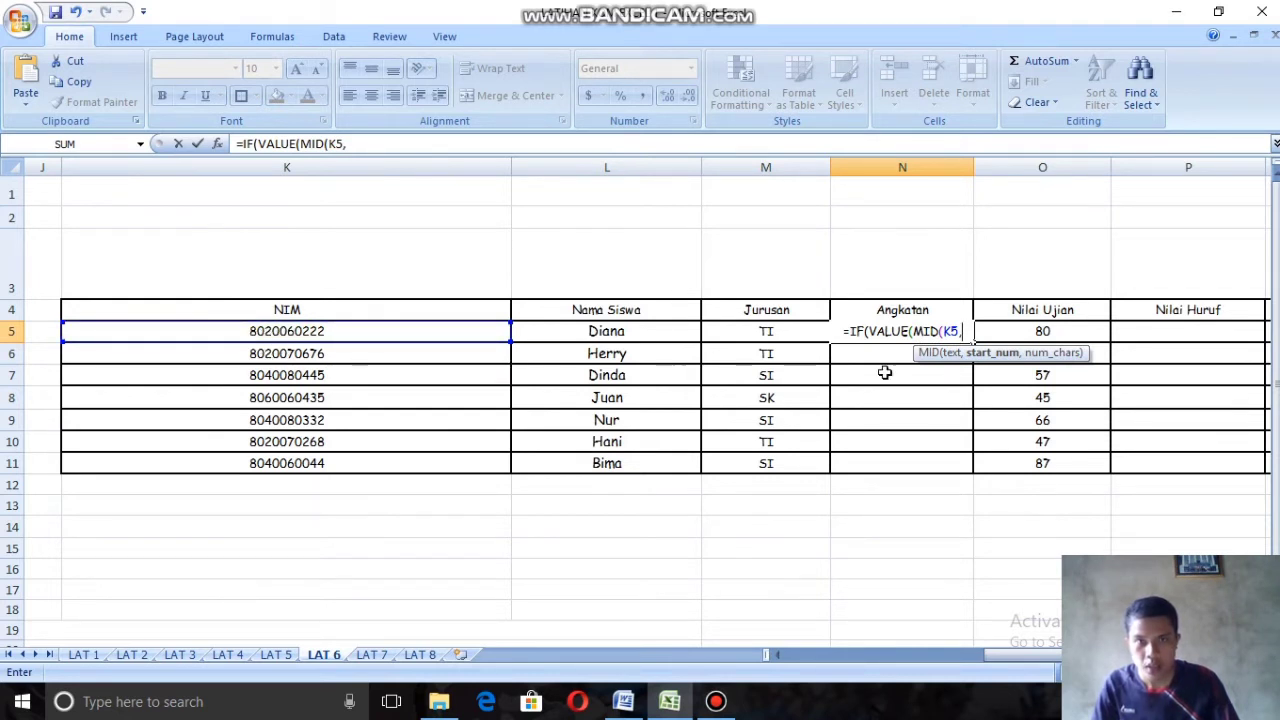
pyautogui.write('5')
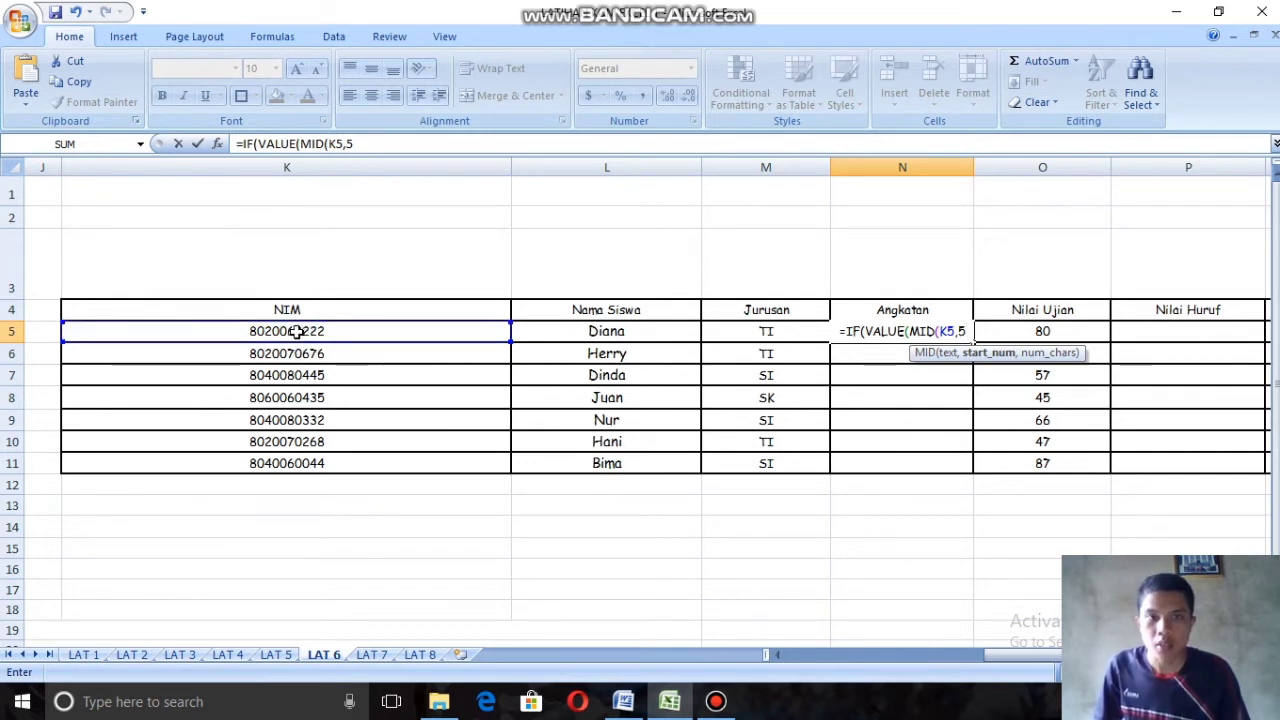
pyautogui.write(',2')
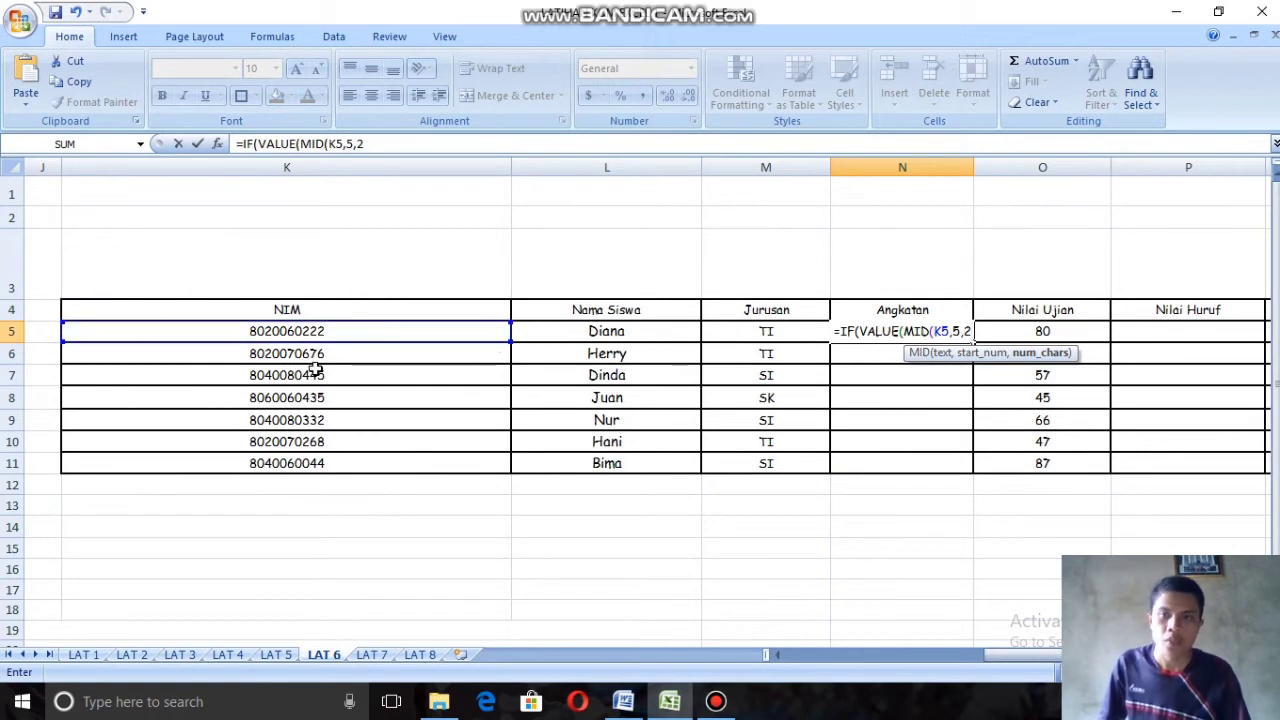
pyautogui.moveTo(1041, 656); pyautogui.dragTo(880, 665)
pyautogui.scroll(-1, 480, 659)
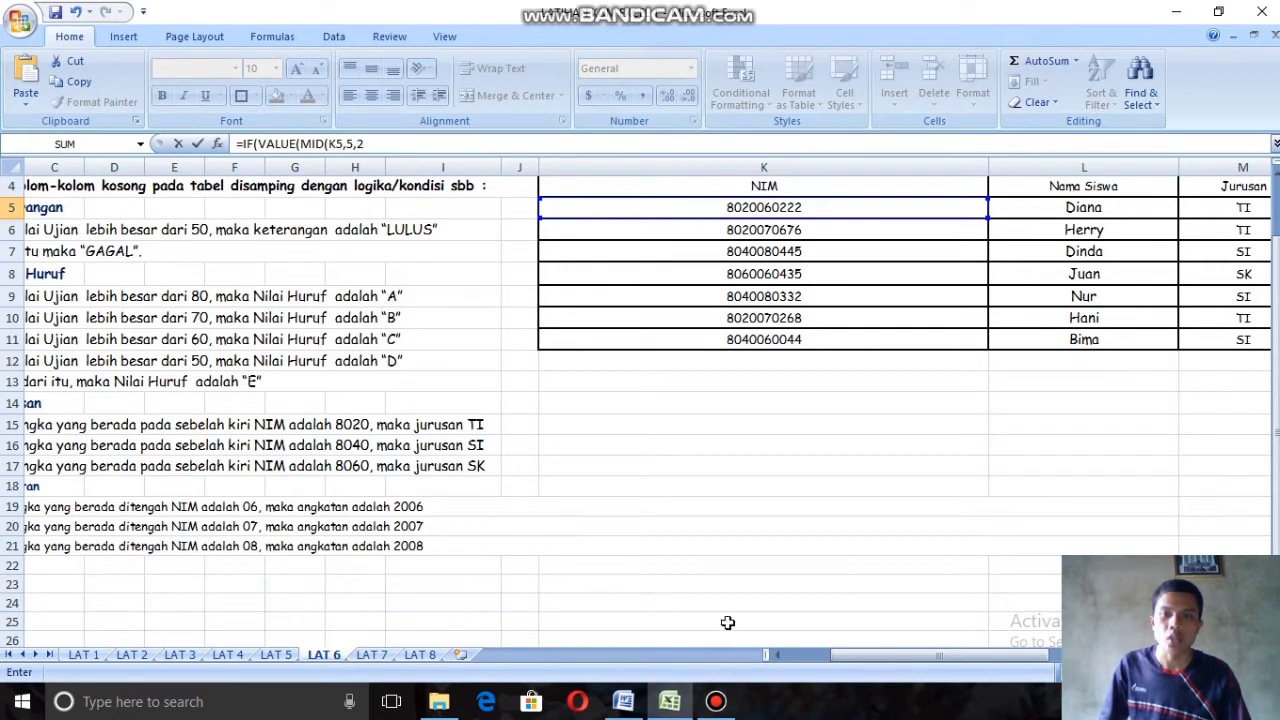
pyautogui.moveTo(858, 658); pyautogui.dragTo(1091, 537)
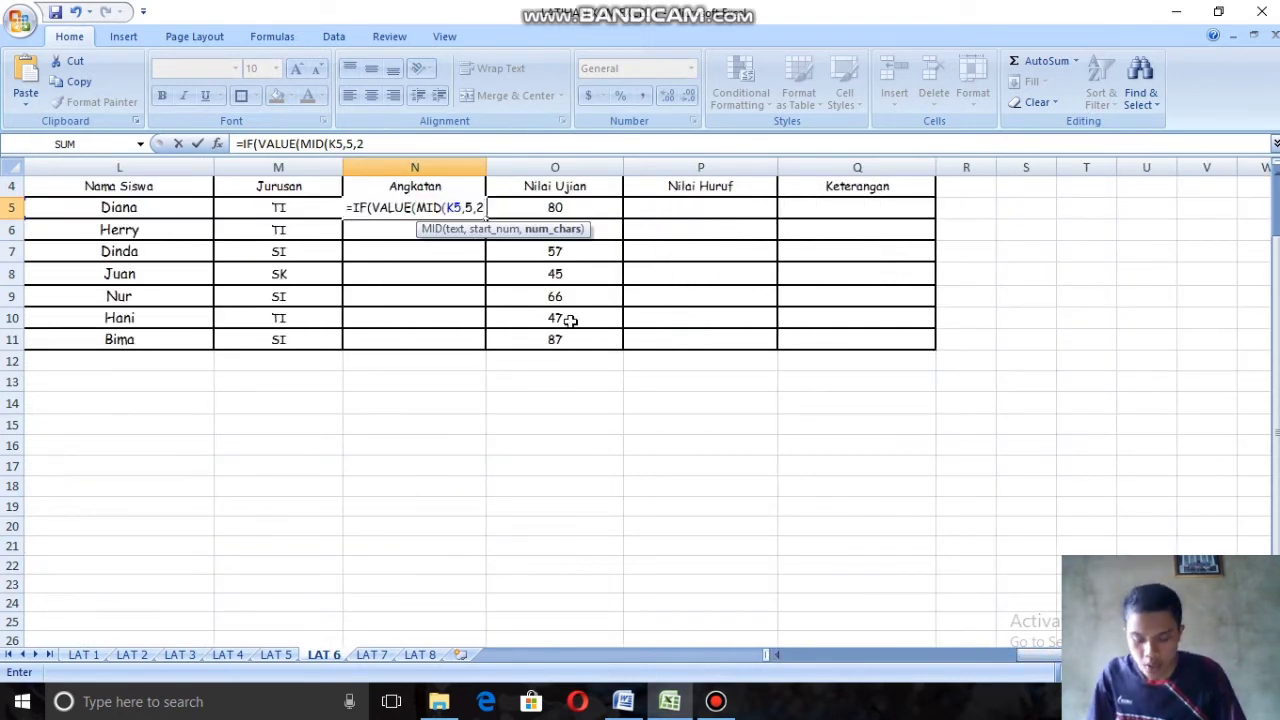
pyautogui.write('))')
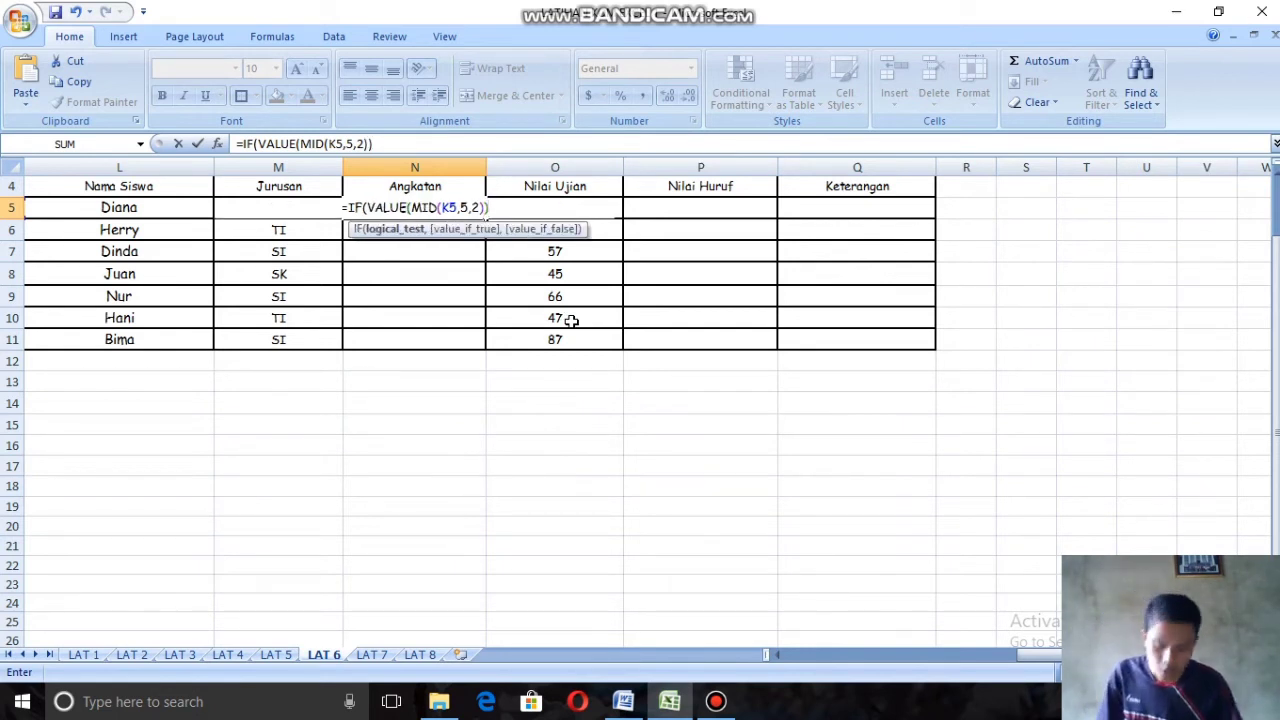
pyautogui.write('=')
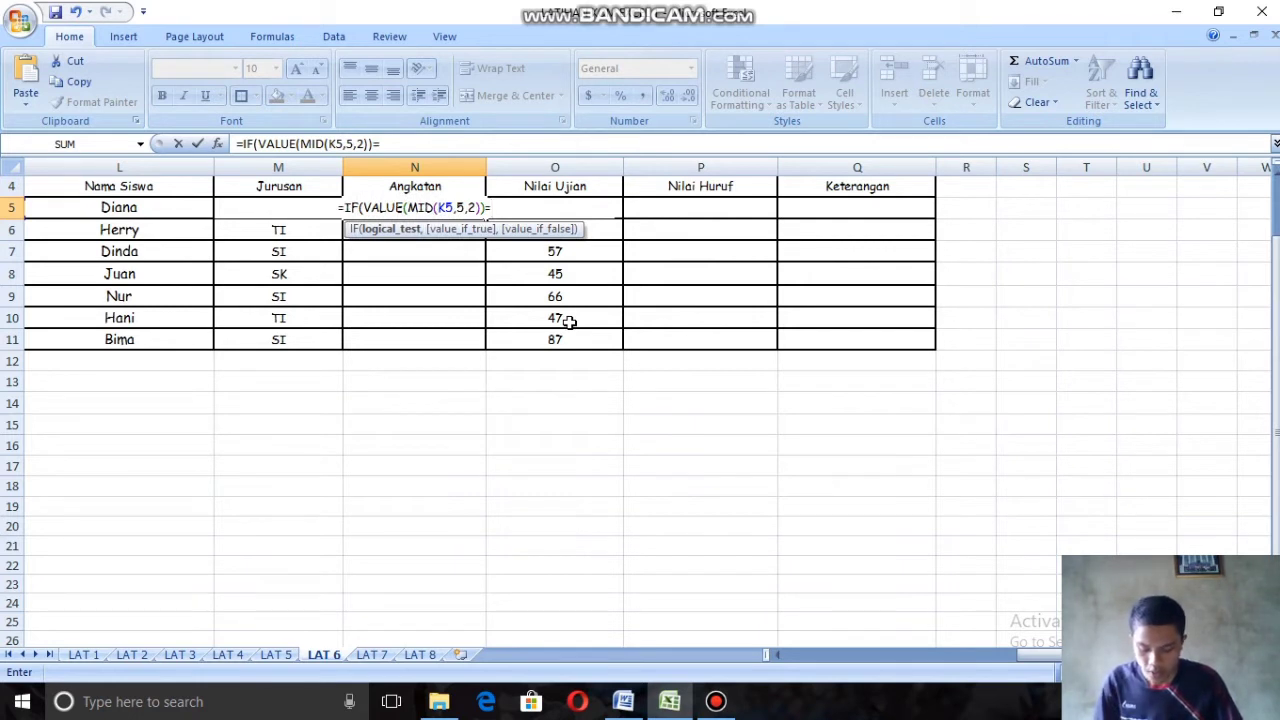
pyautogui.write('6,')
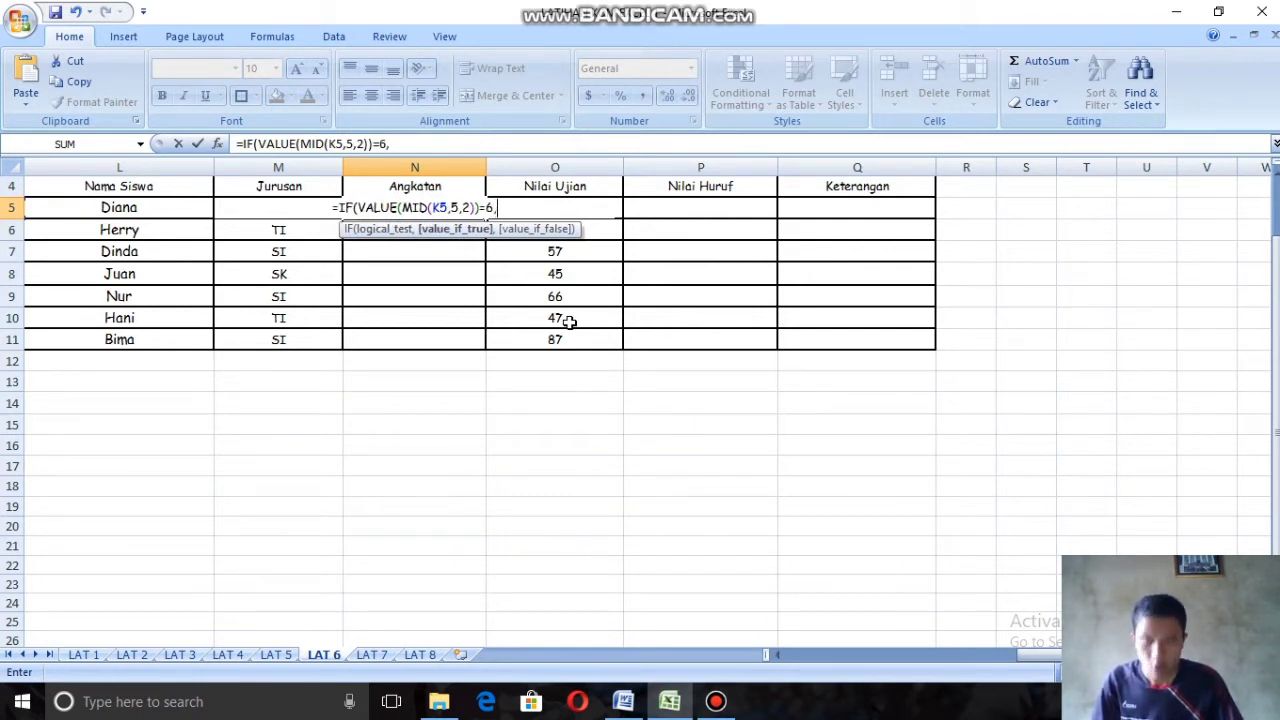
pyautogui.write('"')
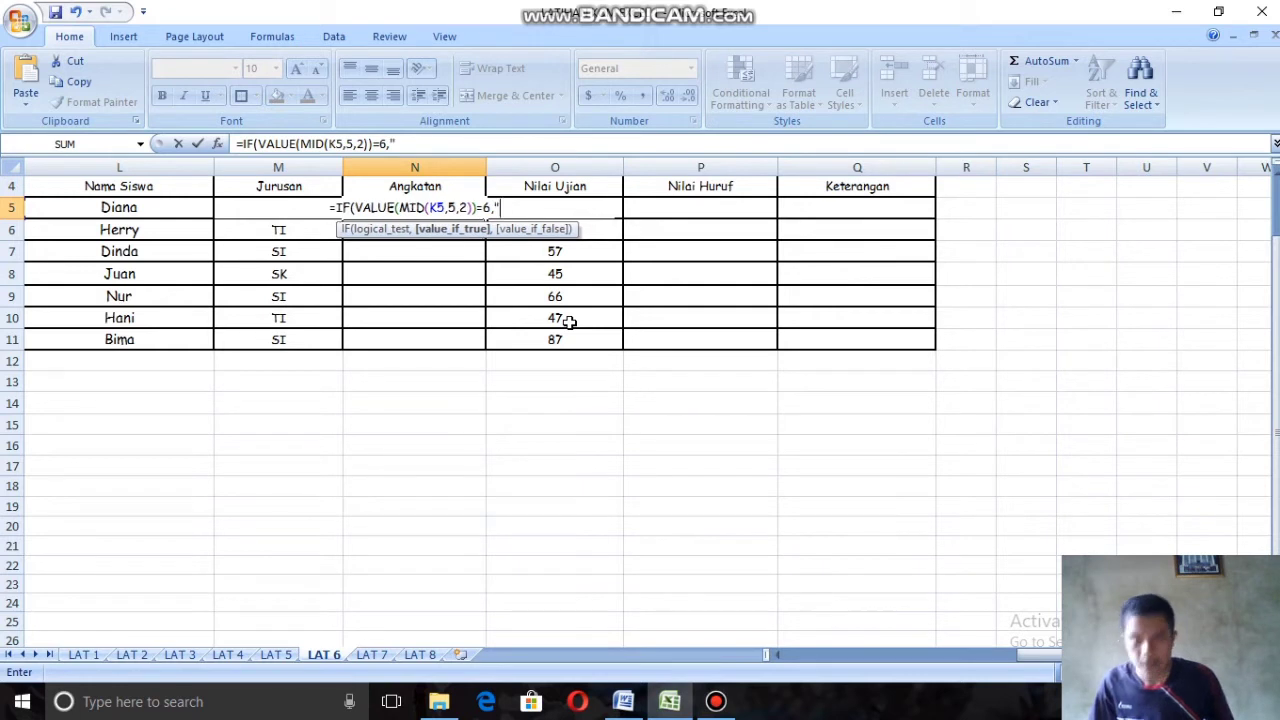
pyautogui.write('2006')
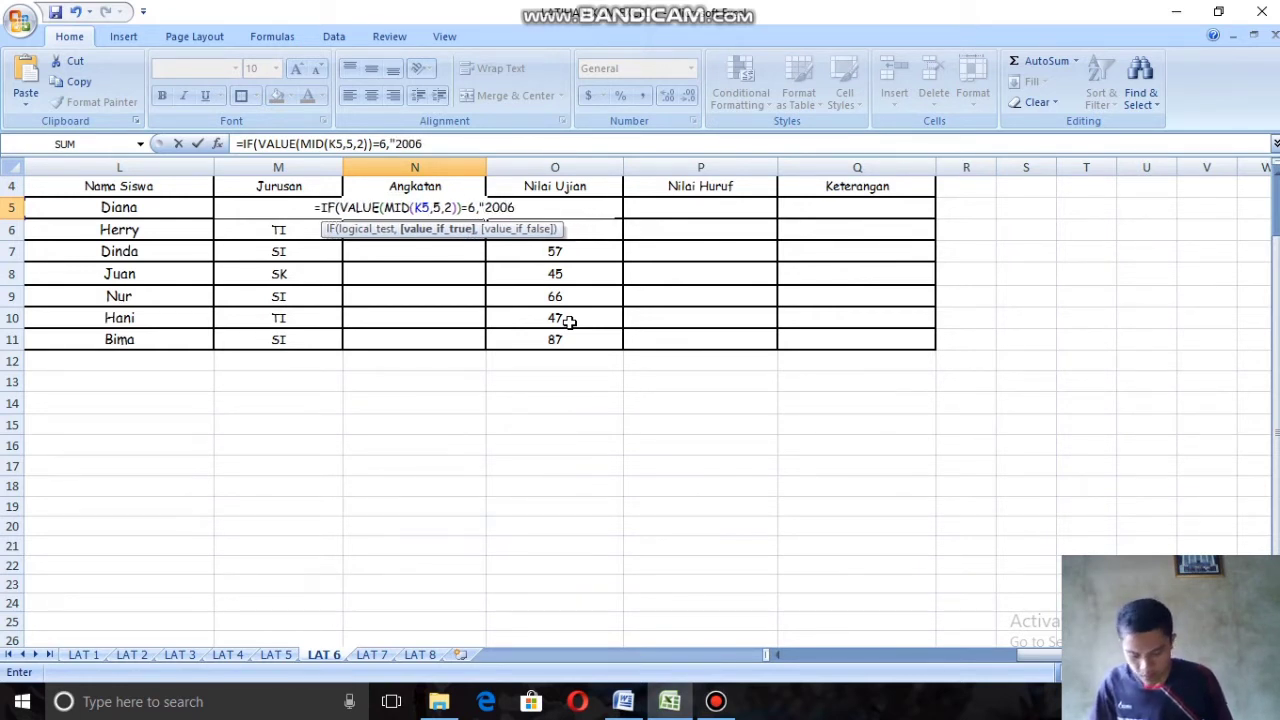
pyautogui.write('",')
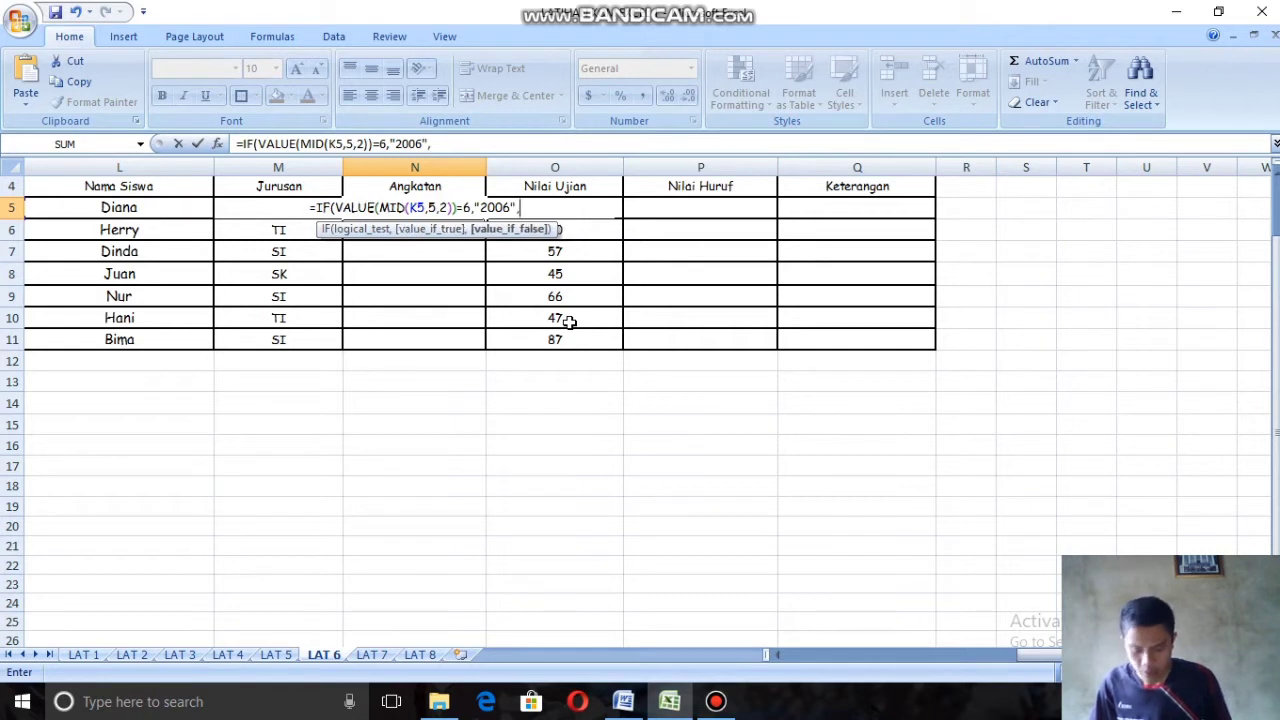
pyautogui.write('IF')
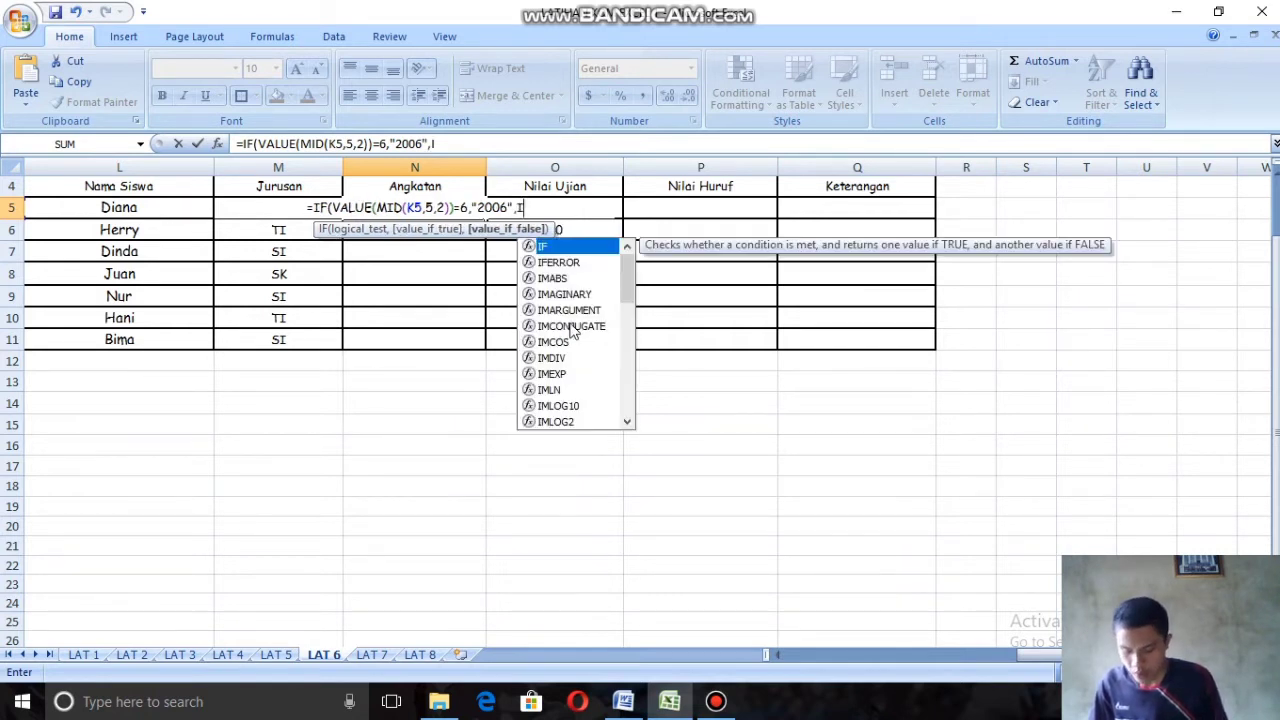
# Step: Nest a second IF with VALUE(MID( as the value-if-false argument after "2006" in the N5 formula
pyautogui.doubleClick(558, 250)
pyautogui.write('VA')
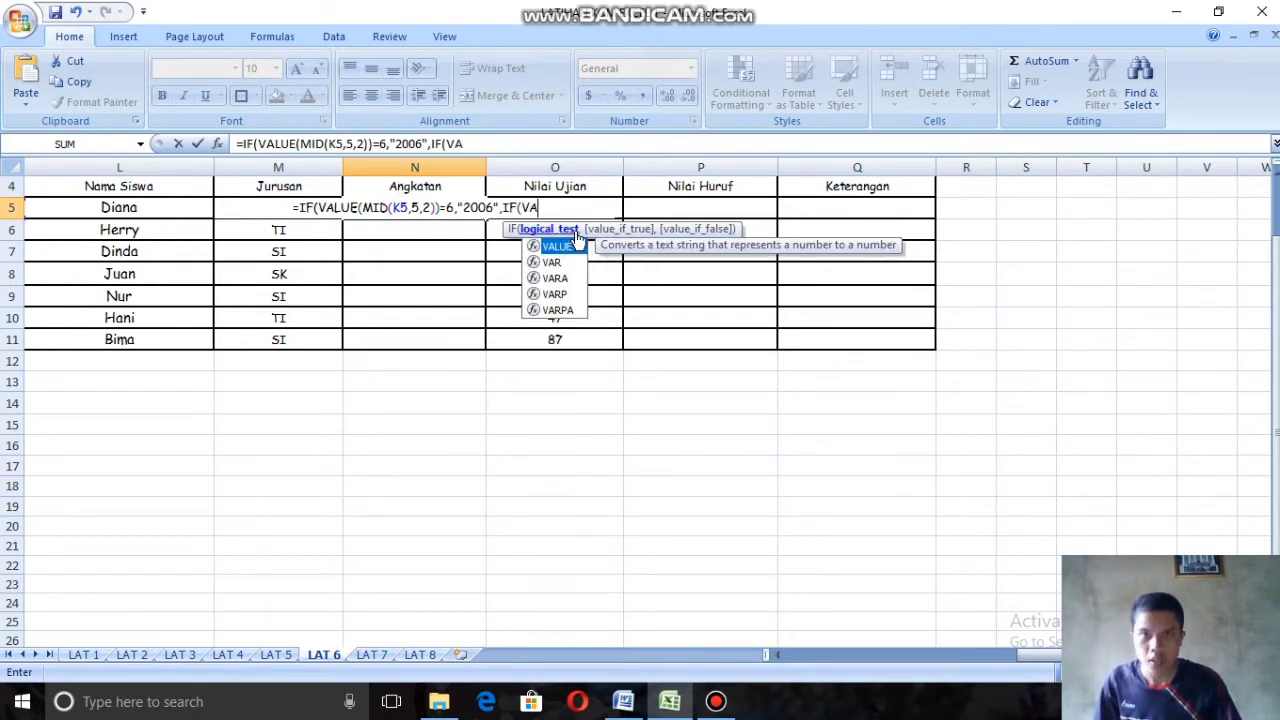
pyautogui.doubleClick(574, 247)
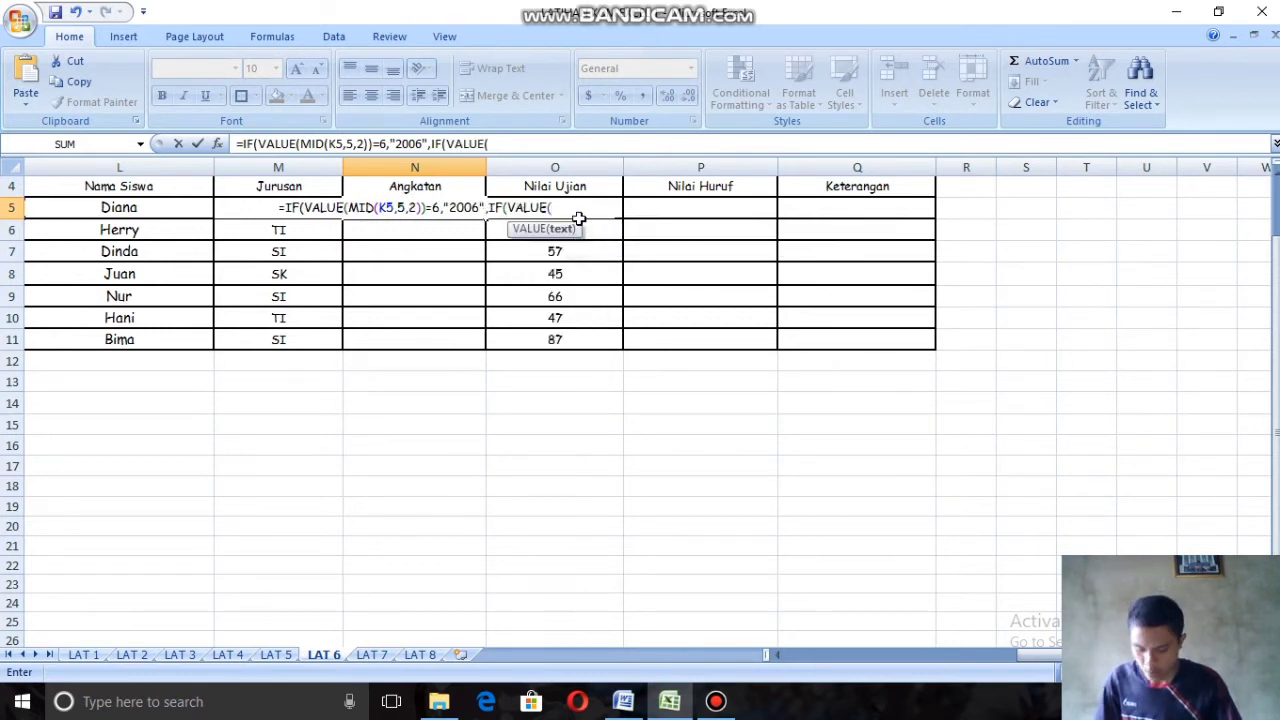
pyautogui.write('MI')
pyautogui.doubleClick(582, 249)
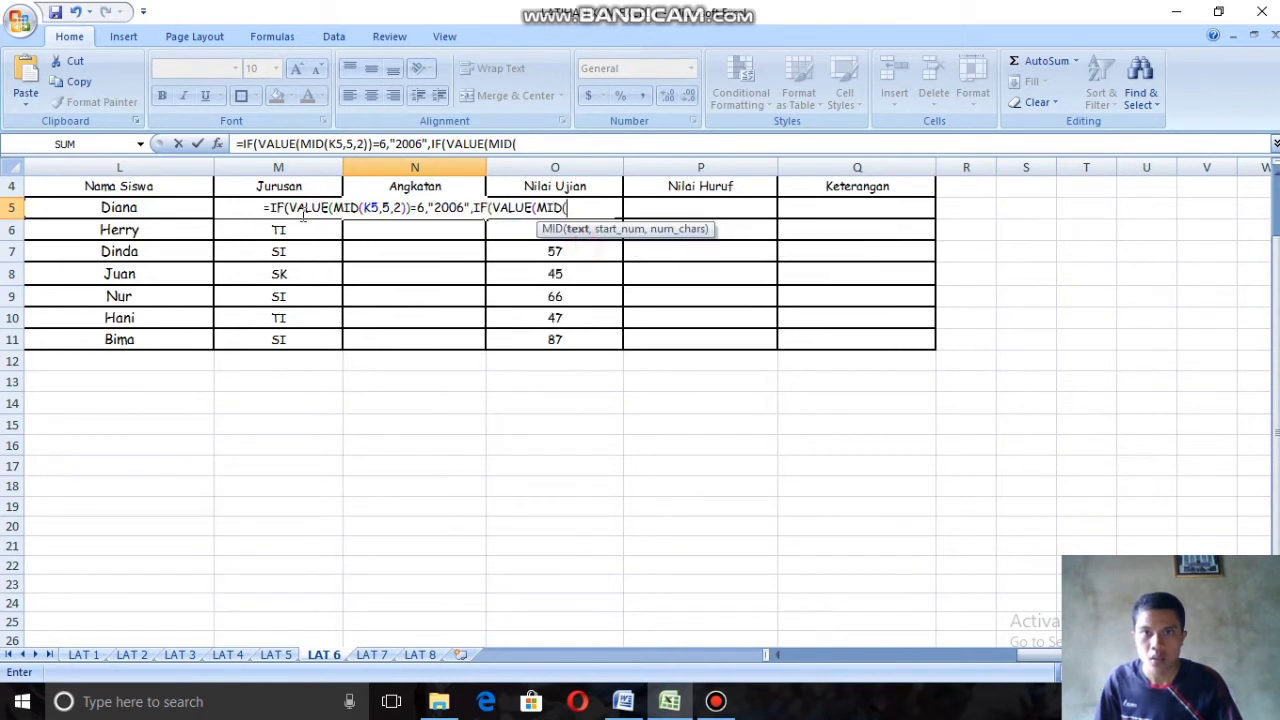
# Step: Give the second MID function NIM cell K5, start position 5 and 2 characters, closing both MID and VALUE
pyautogui.click(776, 656)
pyautogui.click(372, 209)
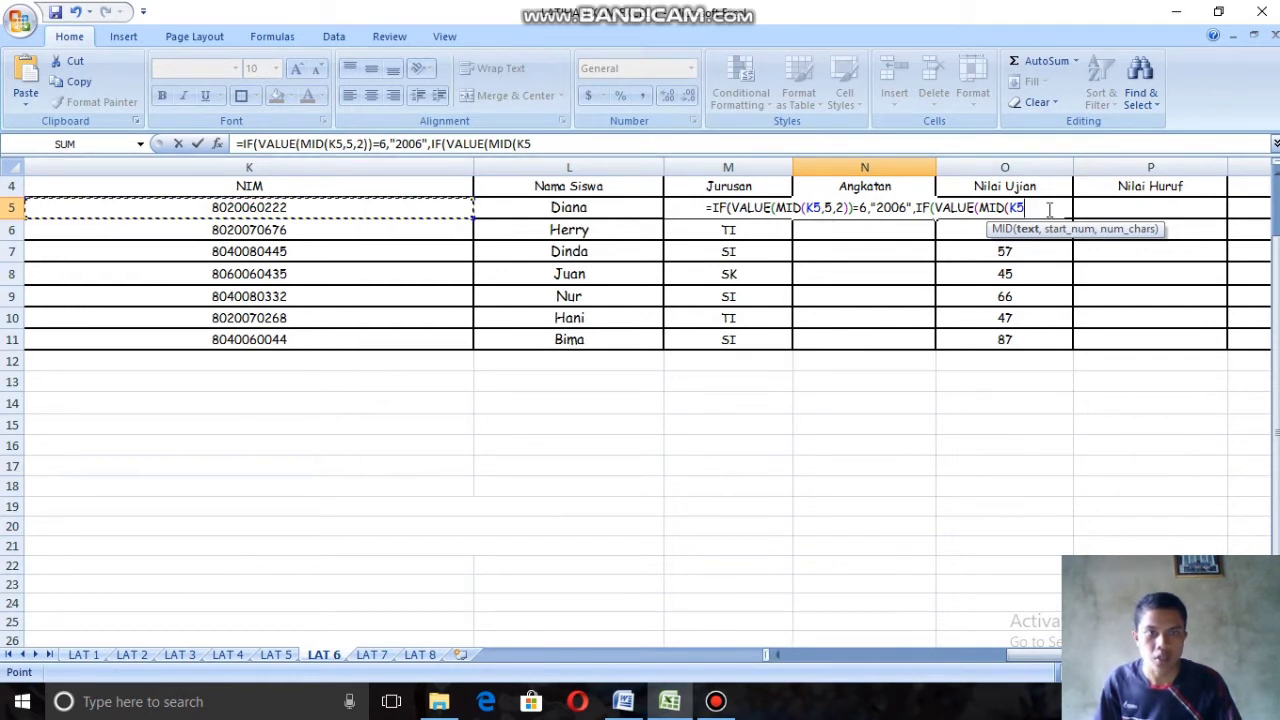
pyautogui.write(',')
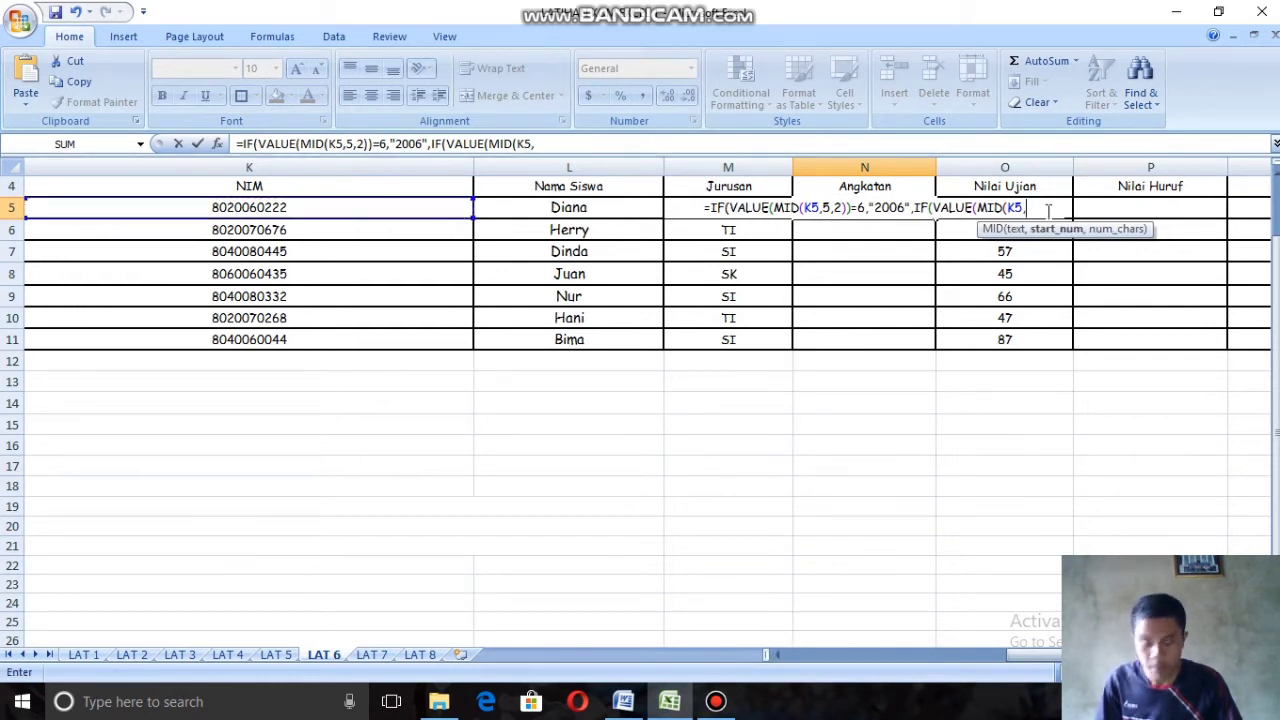
pyautogui.write('5,2')
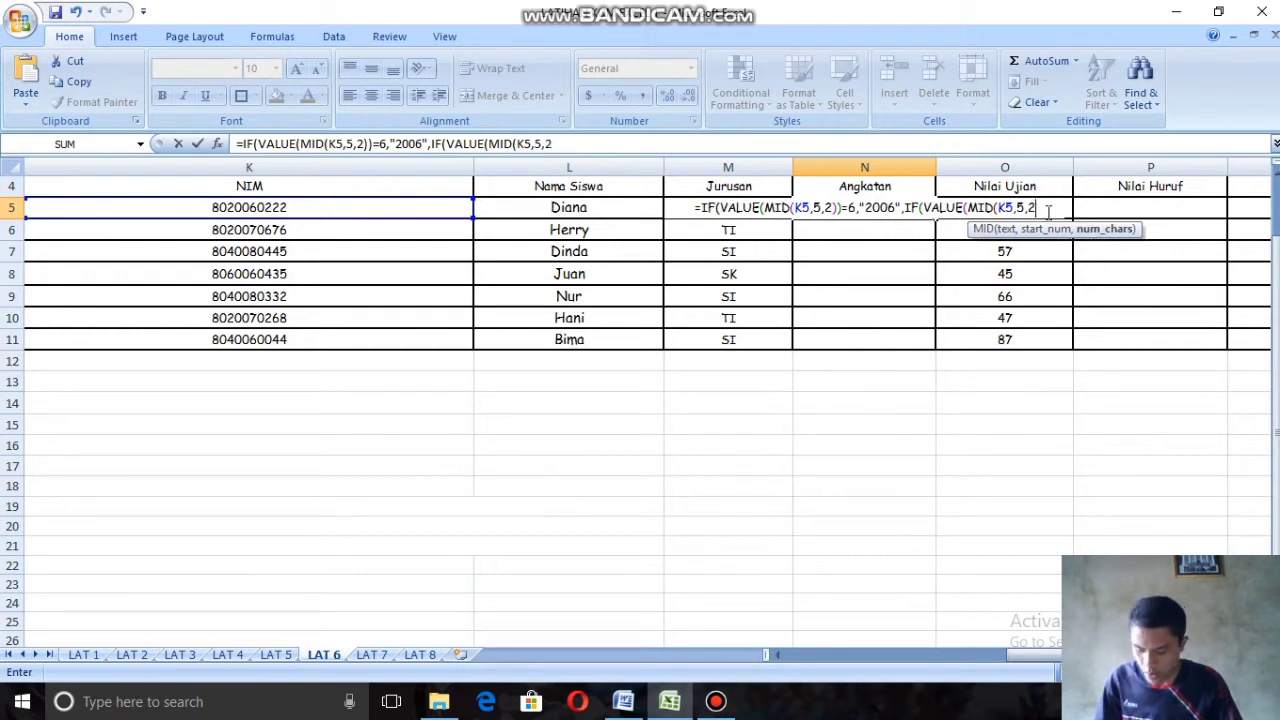
pyautogui.write('))')
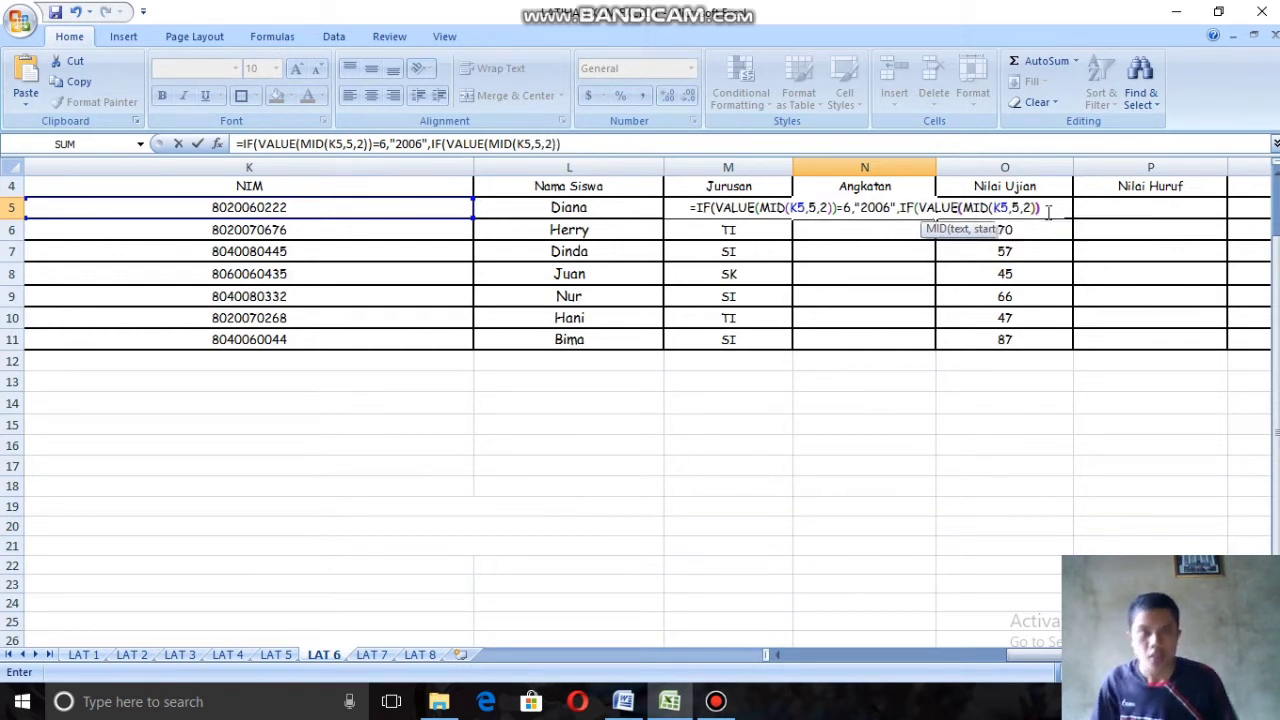
pyautogui.write('=')
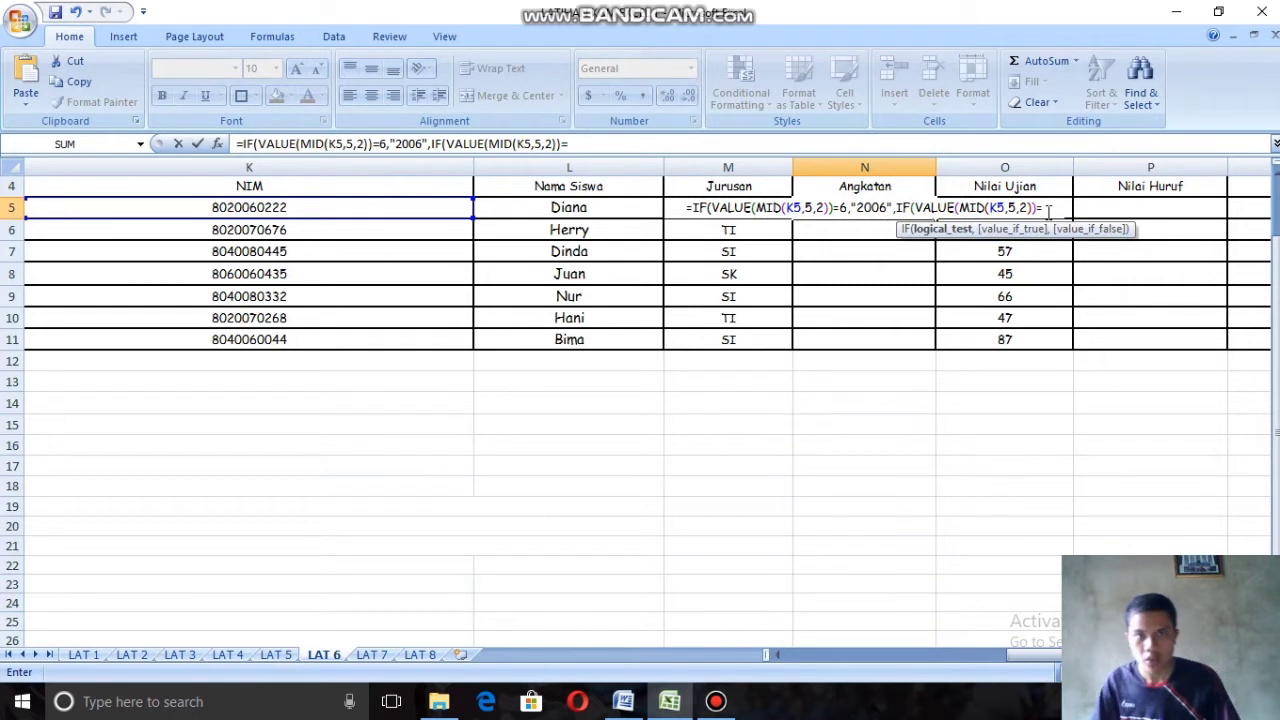
pyautogui.write('7')
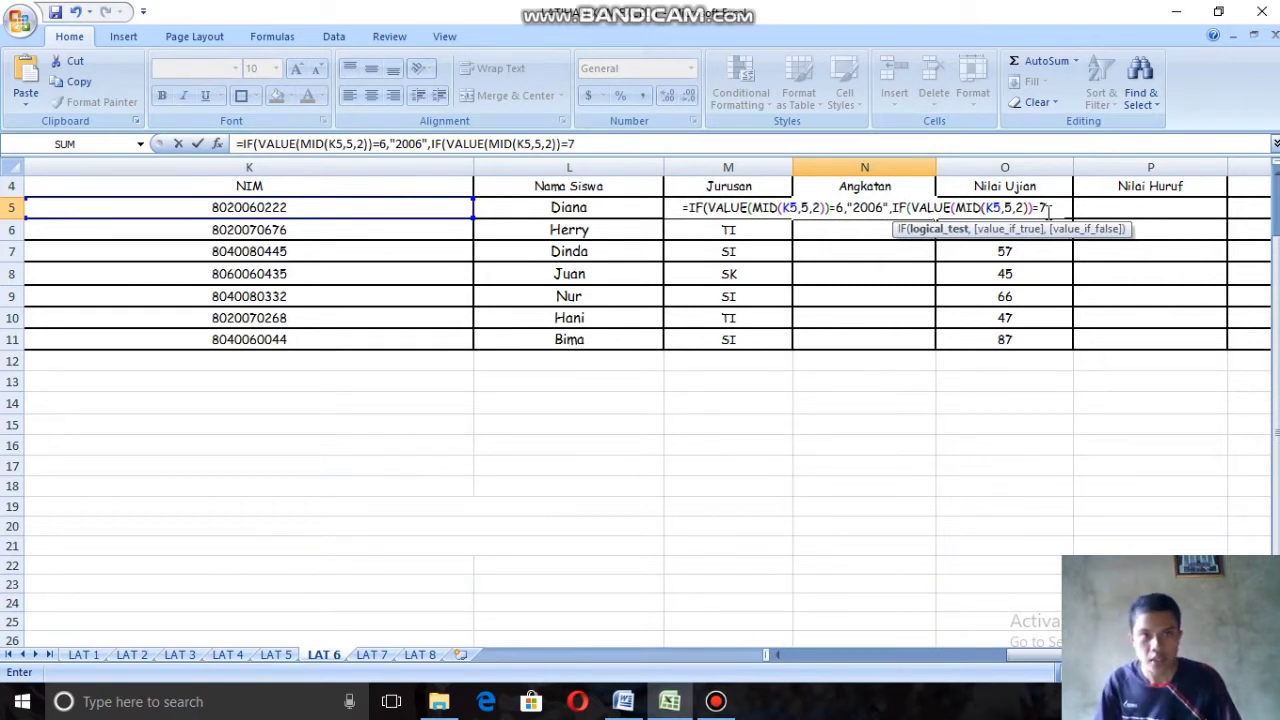
pyautogui.write(',')
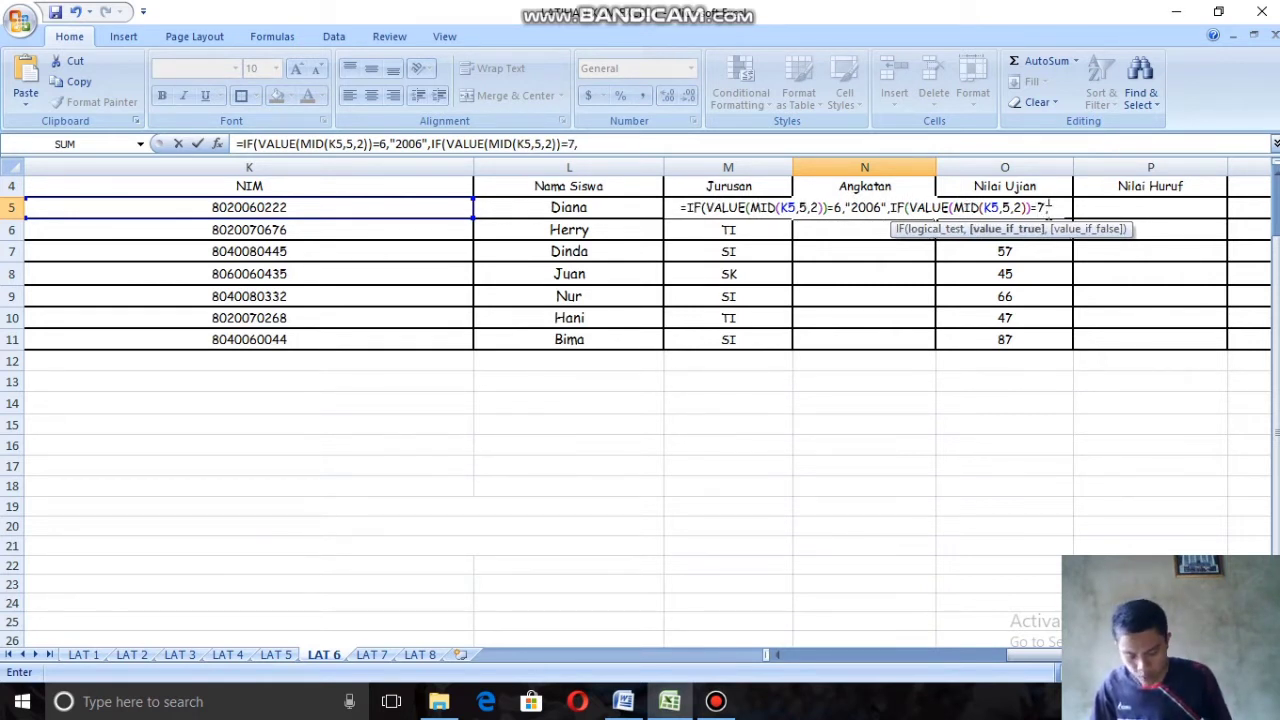
pyautogui.write('"200')
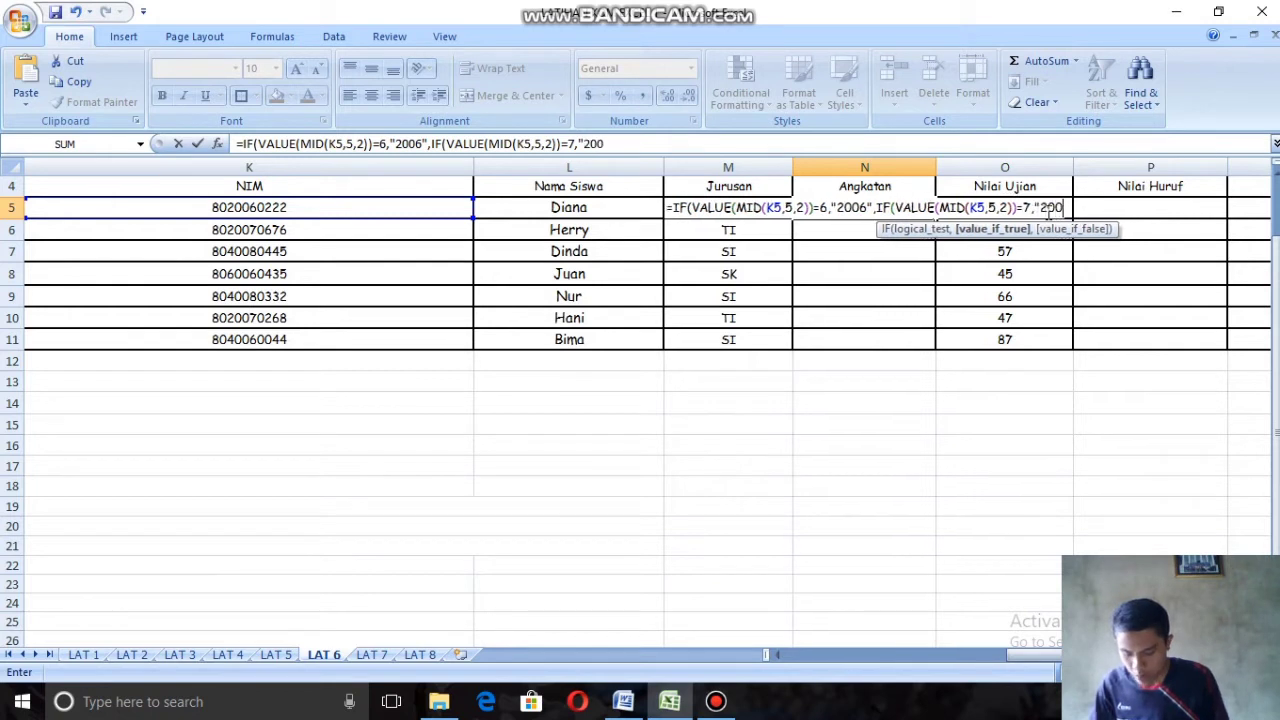
pyautogui.write('7')
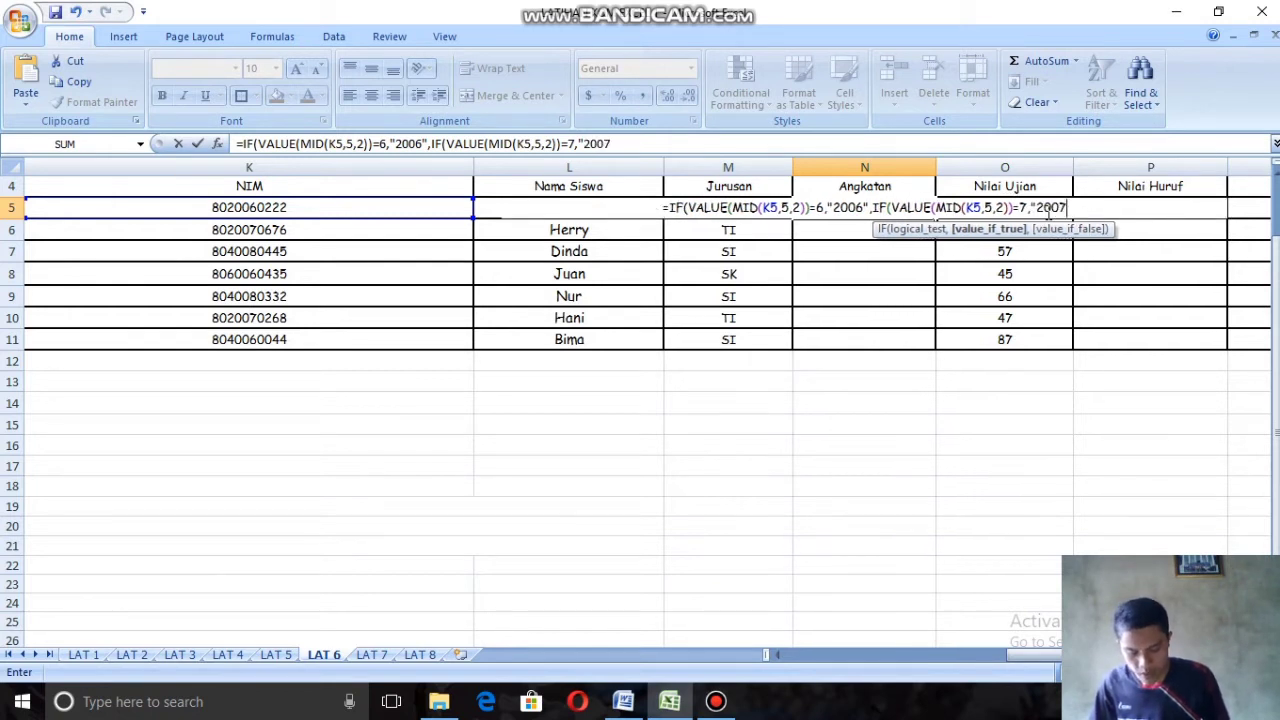
pyautogui.write('",')
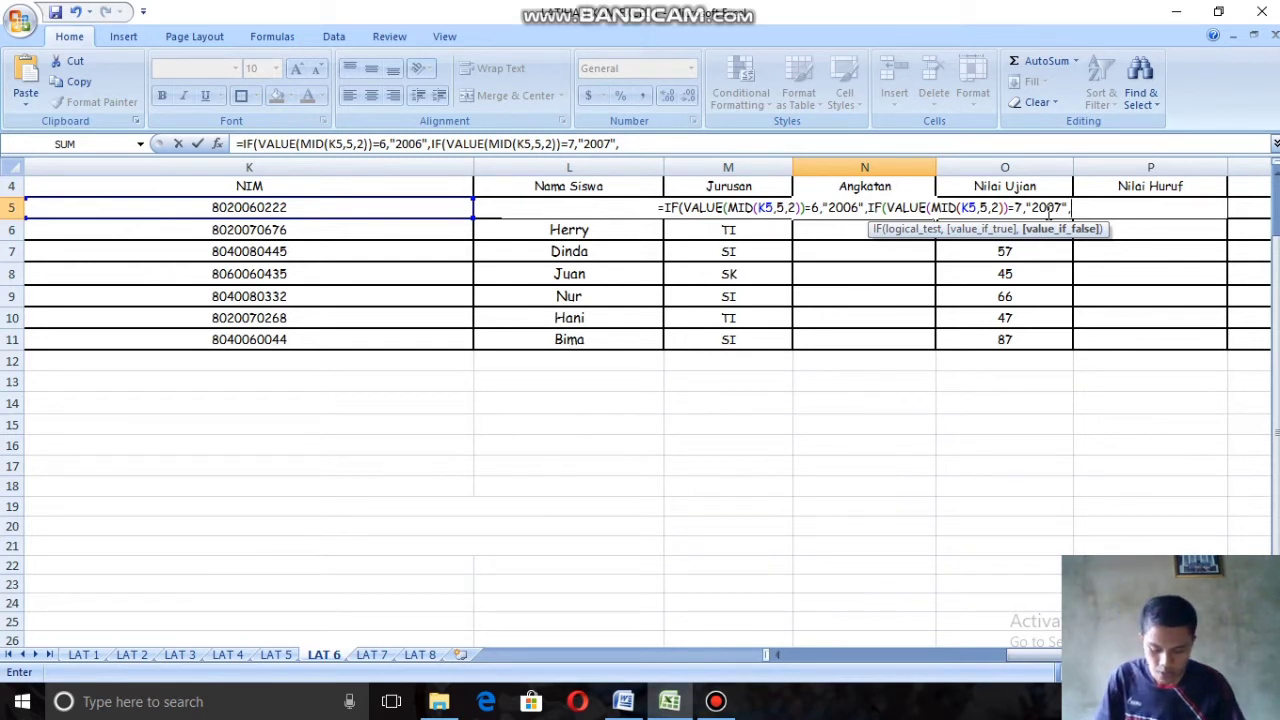
pyautogui.write('I')
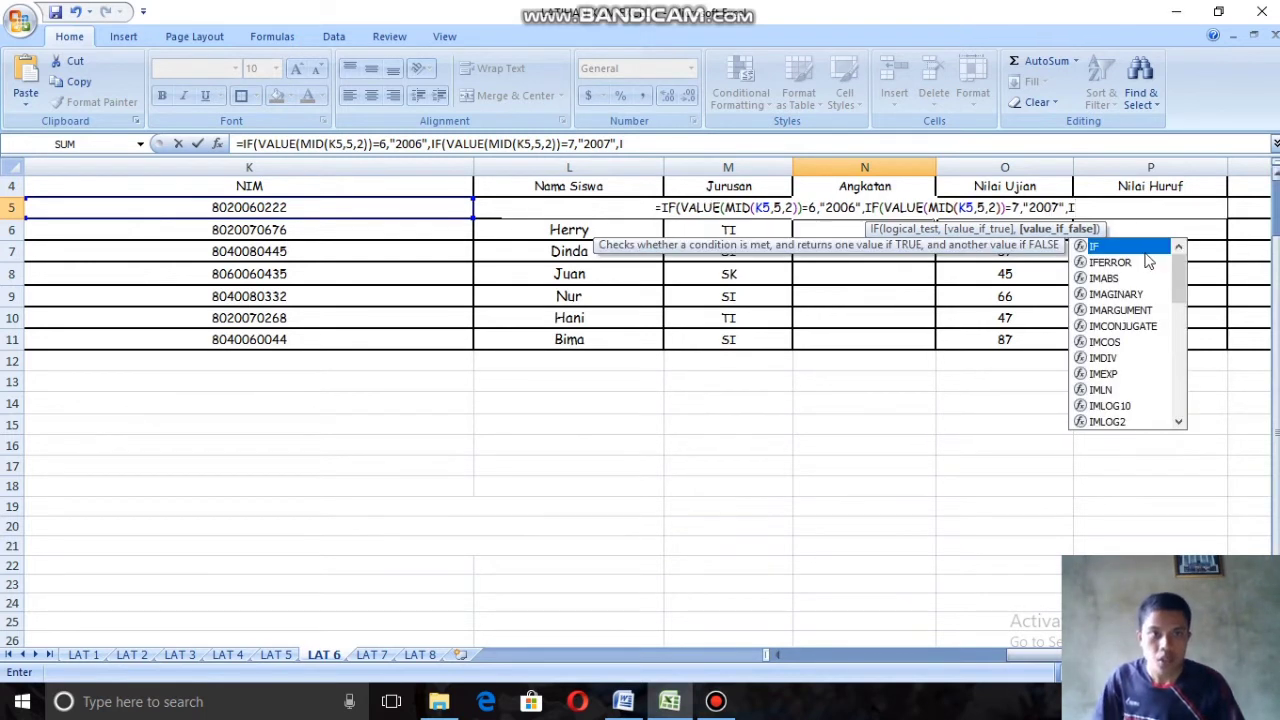
# Step: Nest a third IF with VALUE(MID( as the value-if-false argument after "2007" in the N5 formula
pyautogui.doubleClick(1113, 247)
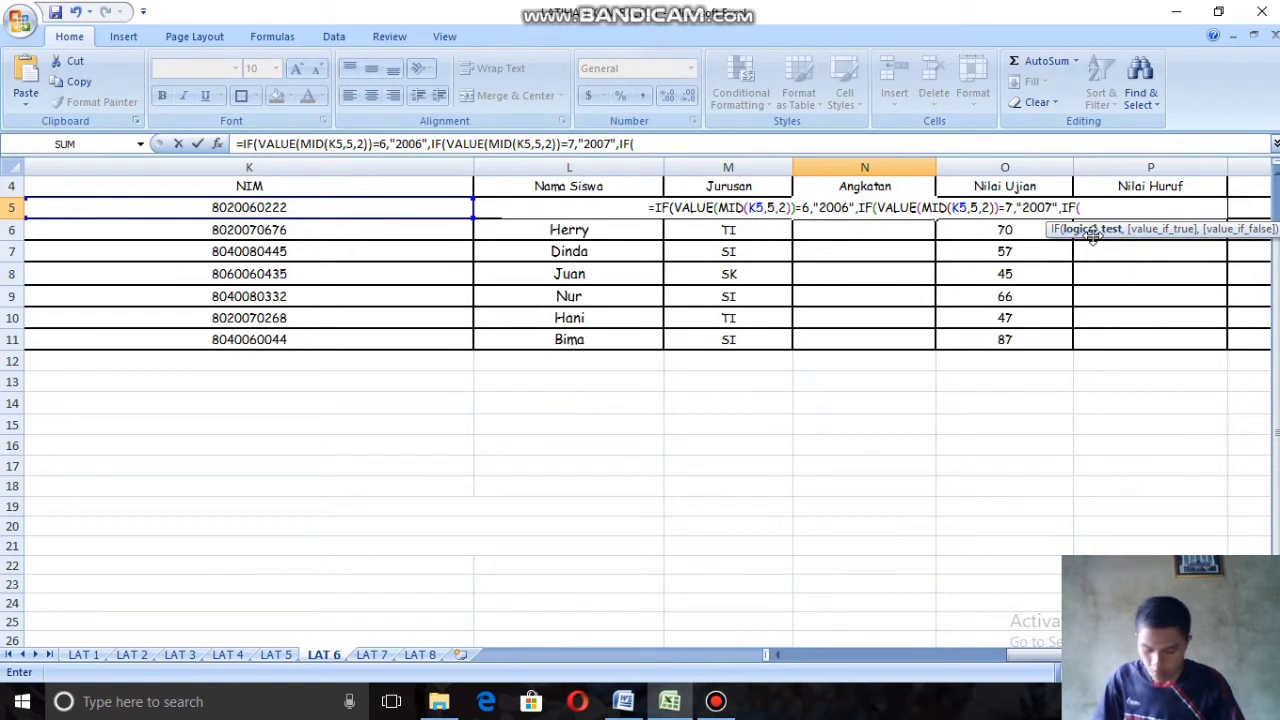
pyautogui.write('VA')
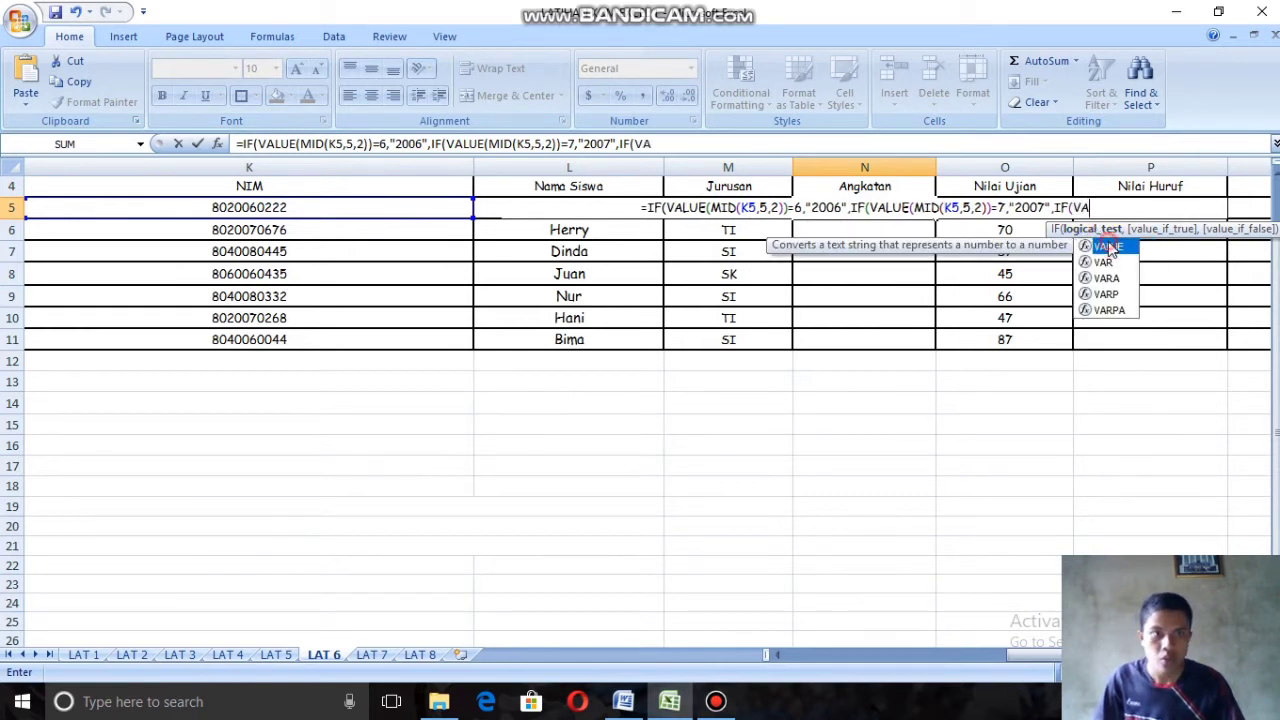
pyautogui.doubleClick(1110, 247)
pyautogui.write('MI')
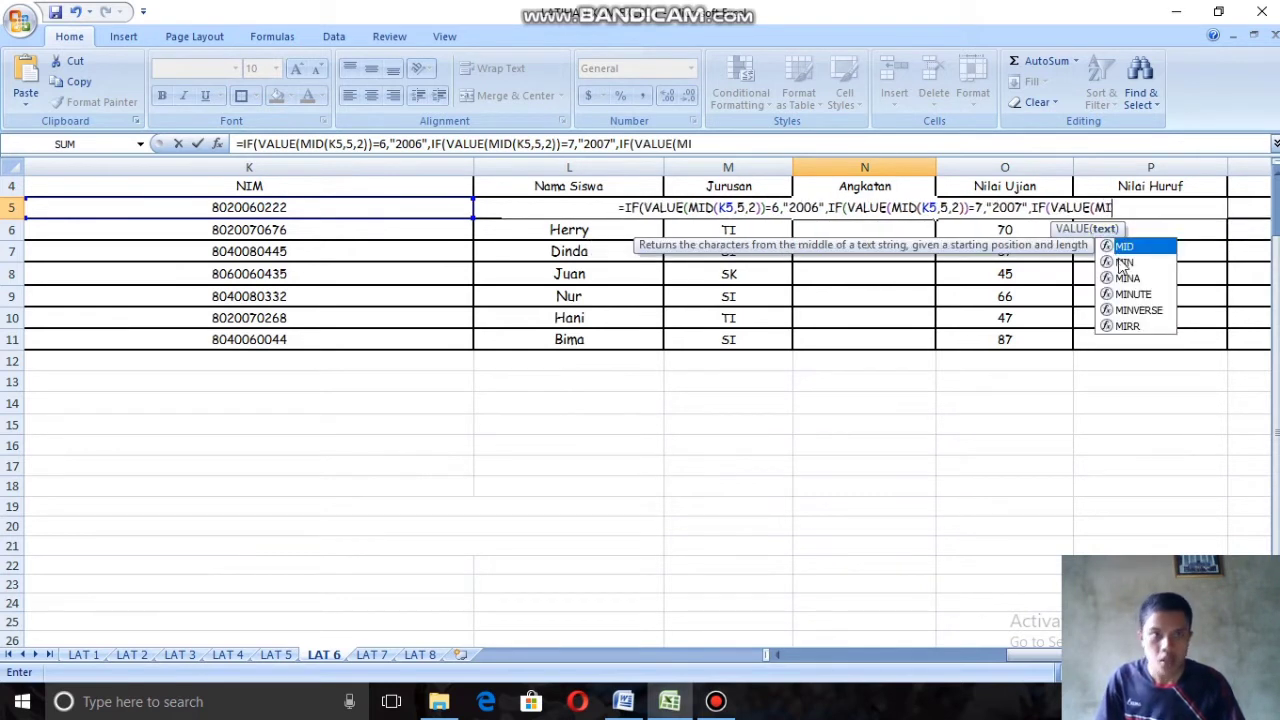
pyautogui.press('Tab')
# Step: Give the third MID function NIM cell K5, start position 5 and 2 characters, closing both MID and VALUE
pyautogui.click(432, 210)
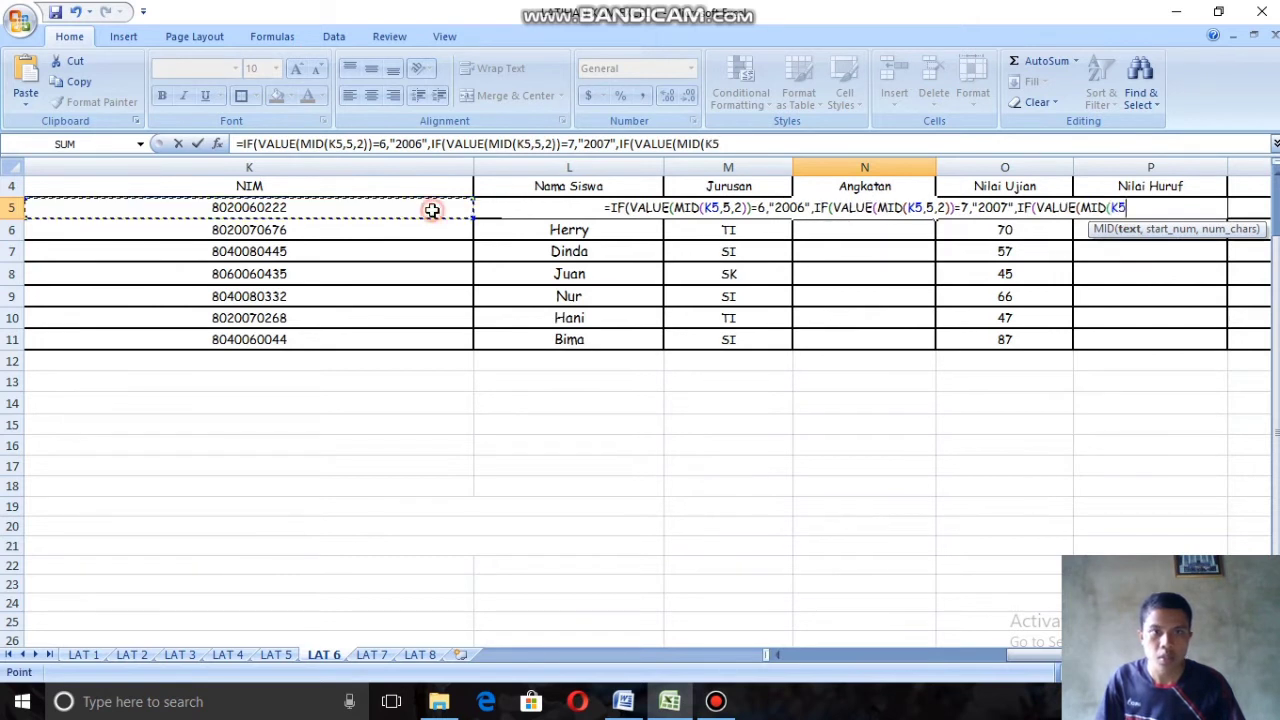
pyautogui.write(',5,2')
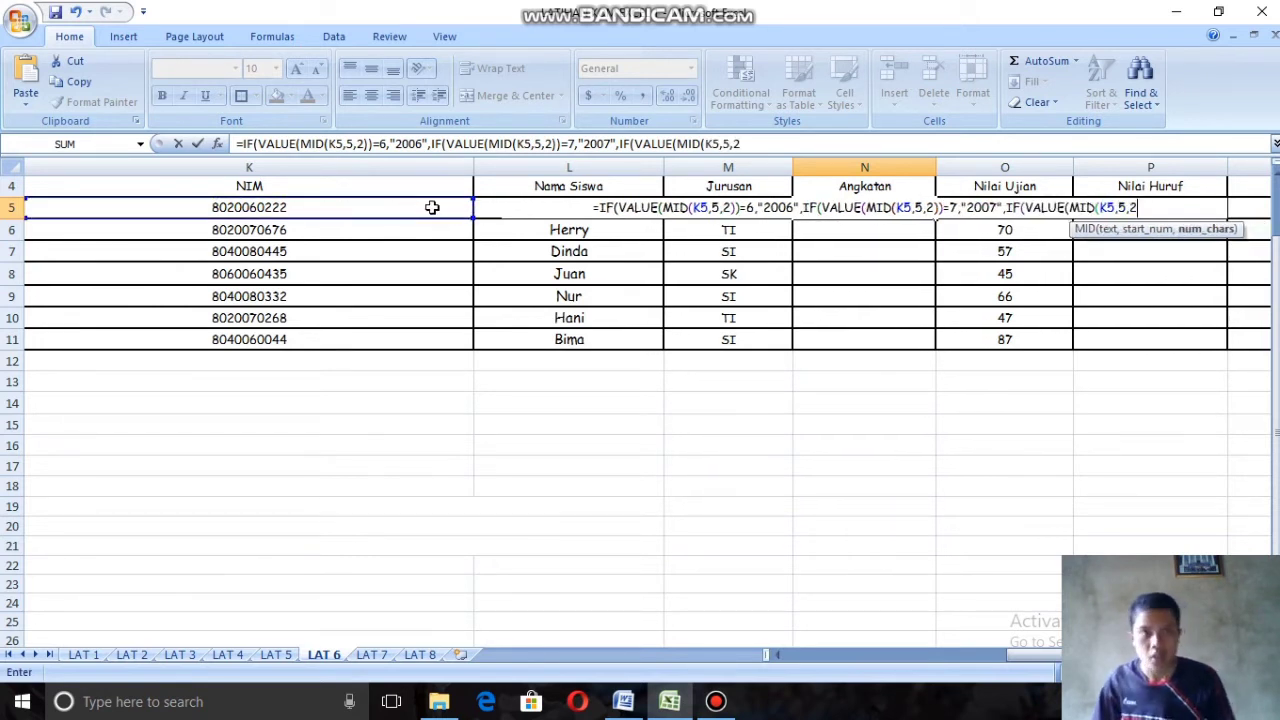
pyautogui.write('))')
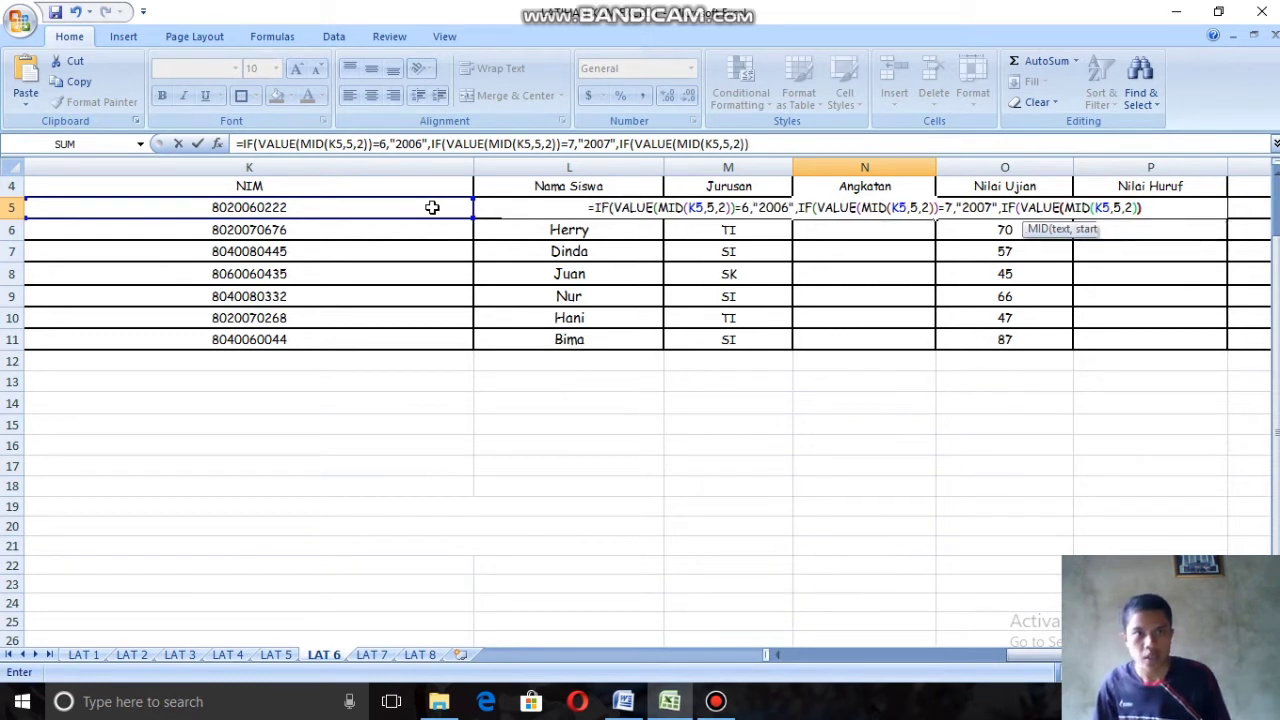
pyautogui.write('=')
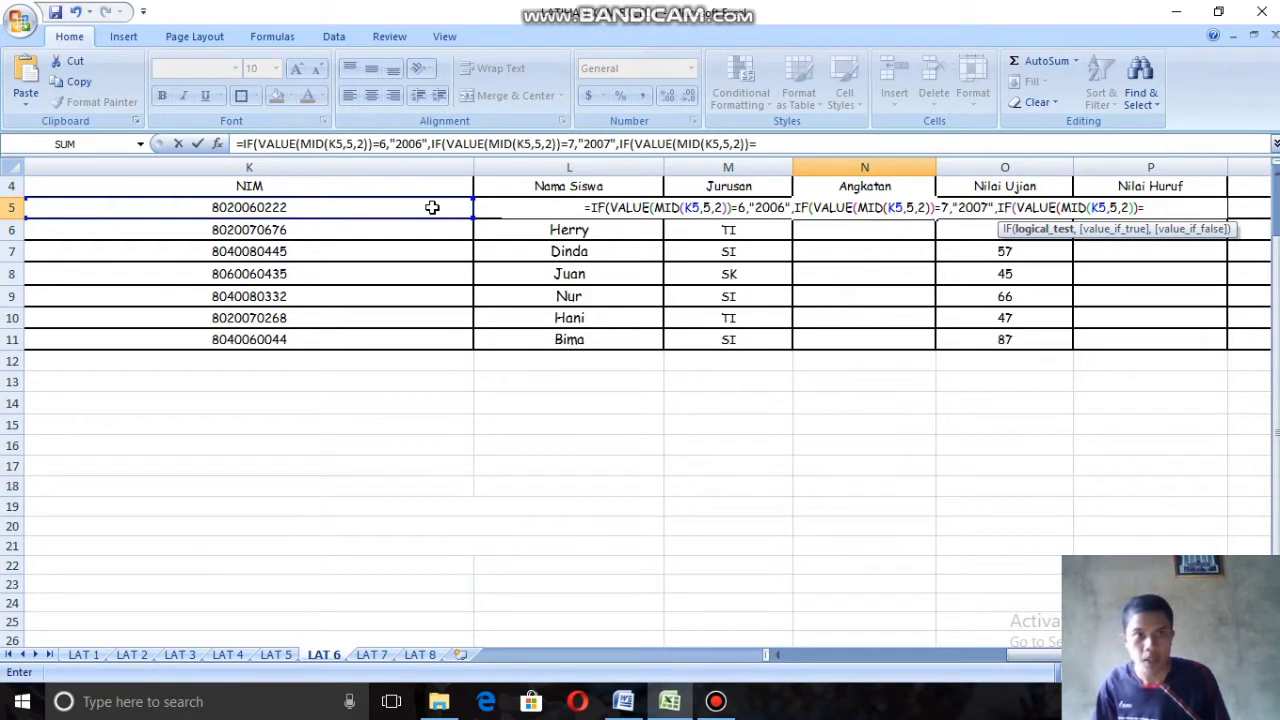
pyautogui.write('8,')
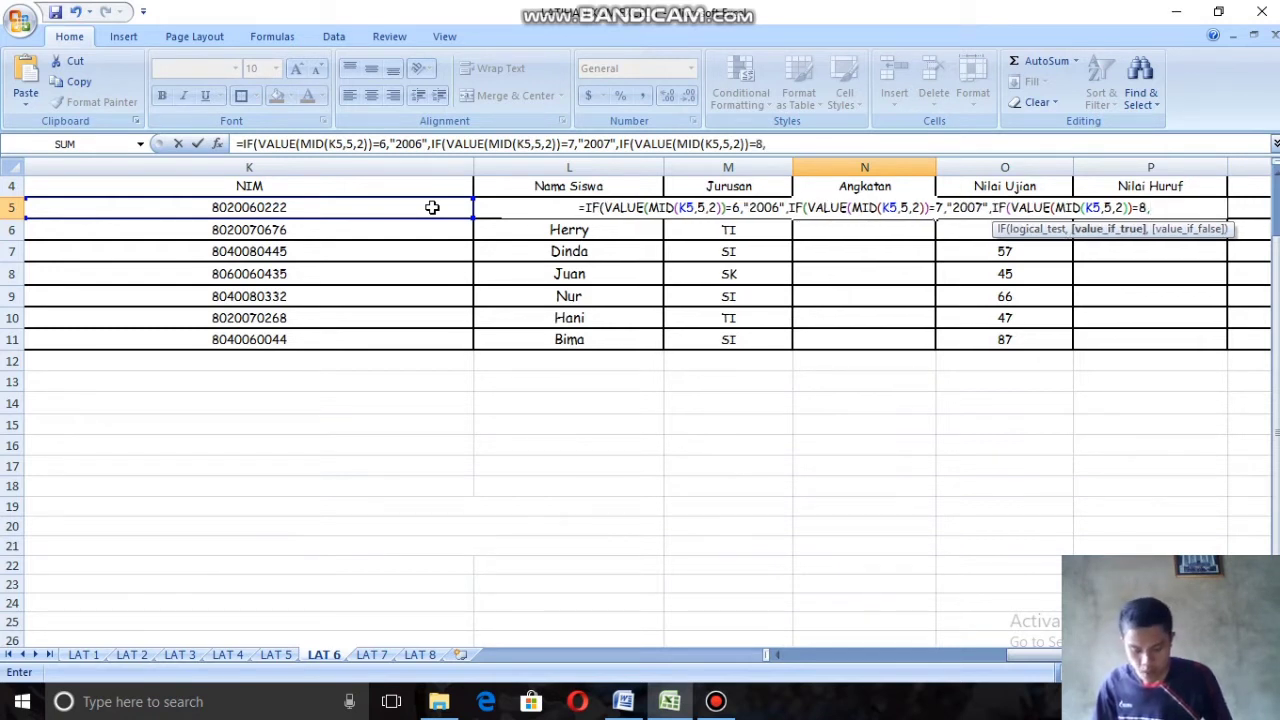
pyautogui.write('"2002')
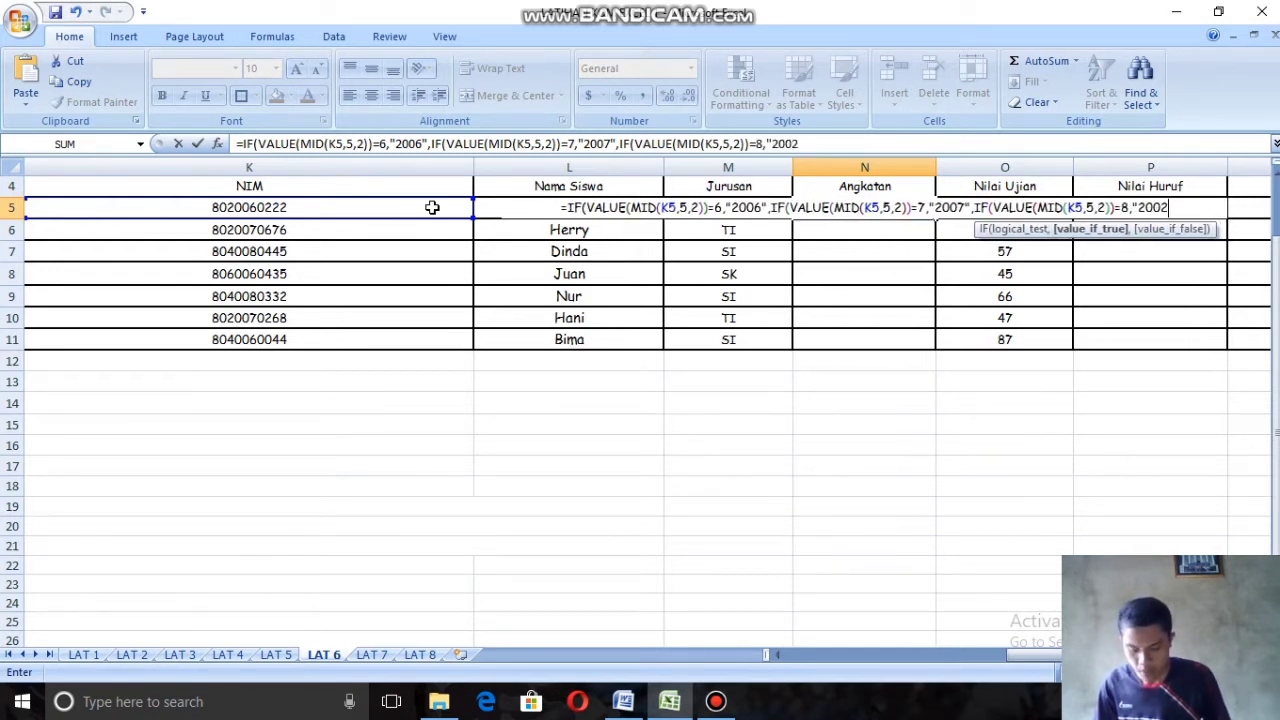
# Step: Complete the third IF condition with =8 and give it the true result "2008"
pyautogui.press('BackSpace')
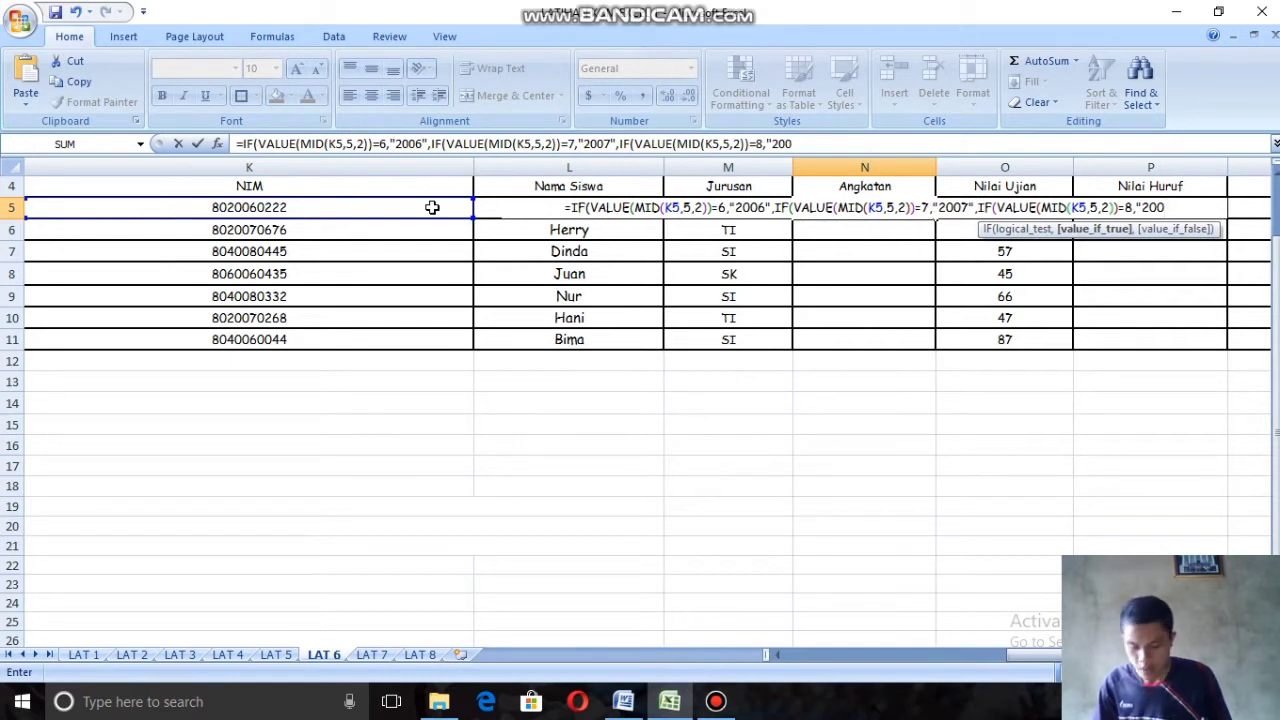
pyautogui.write('8"')
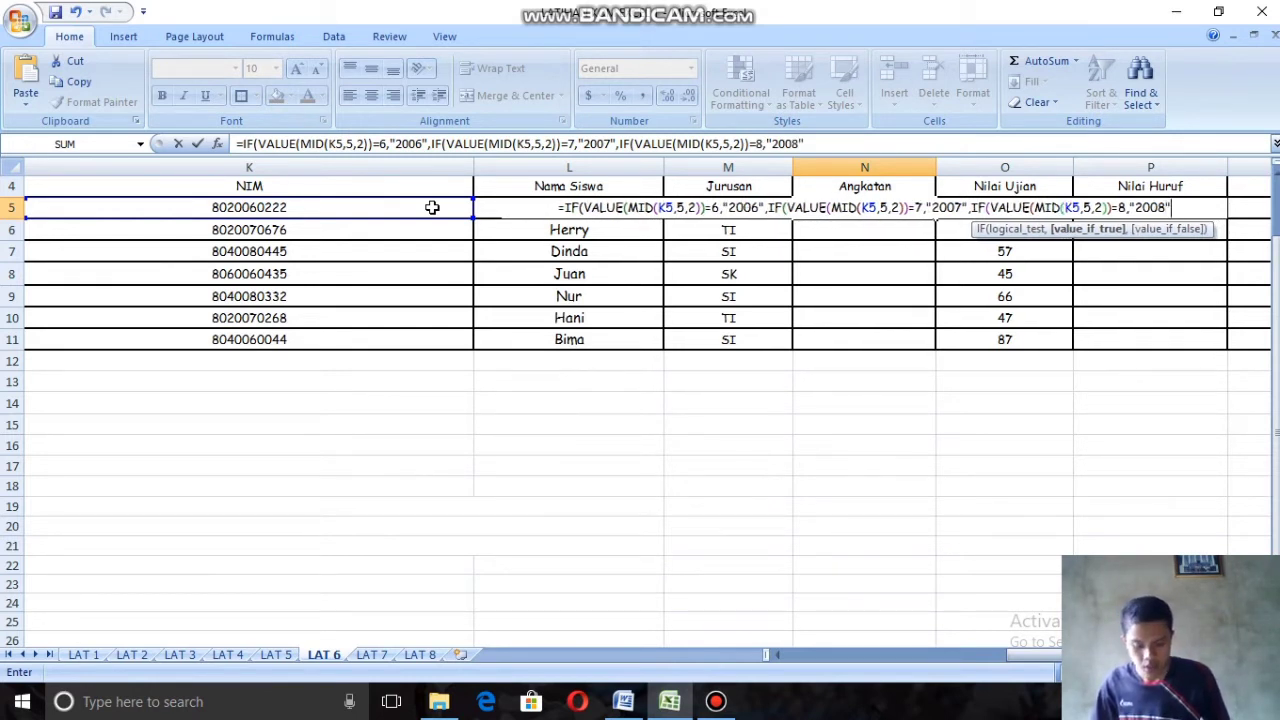
pyautogui.write(')))')
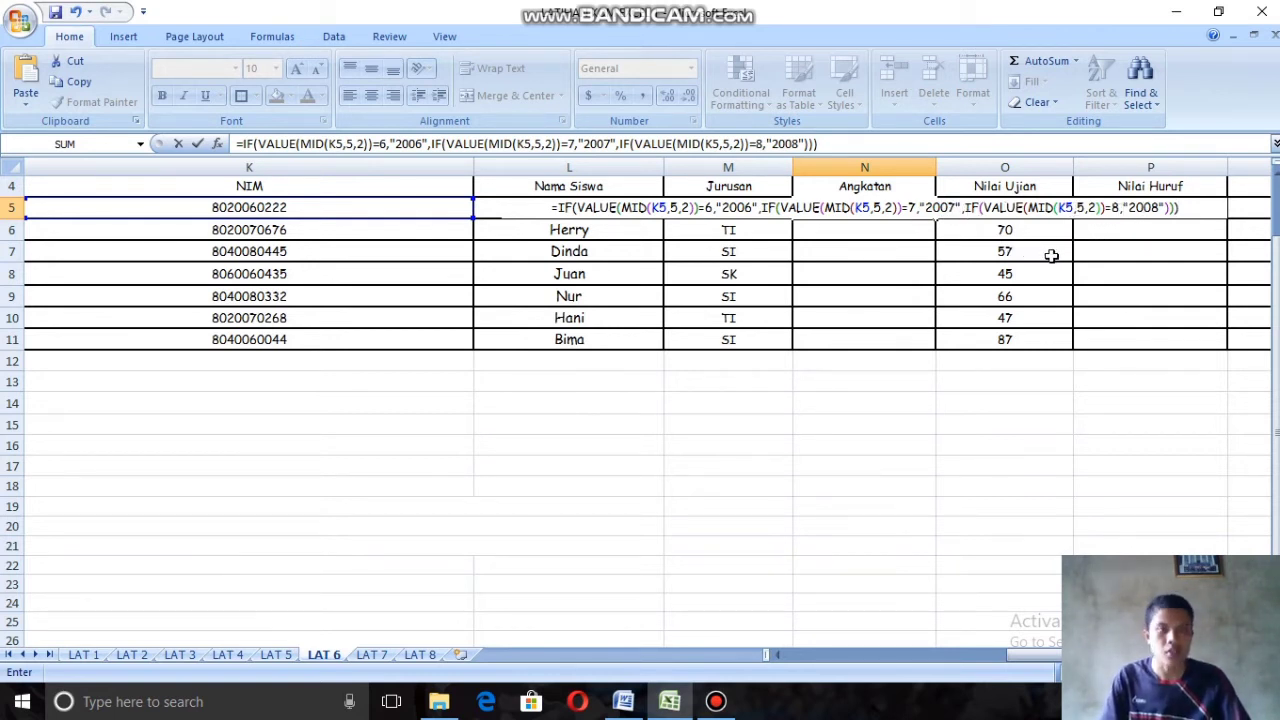
# Step: Close all three IF functions, enter the Angkatan formula in N5, and fill it down through N11
pyautogui.press('Return')
pyautogui.click(900, 210)
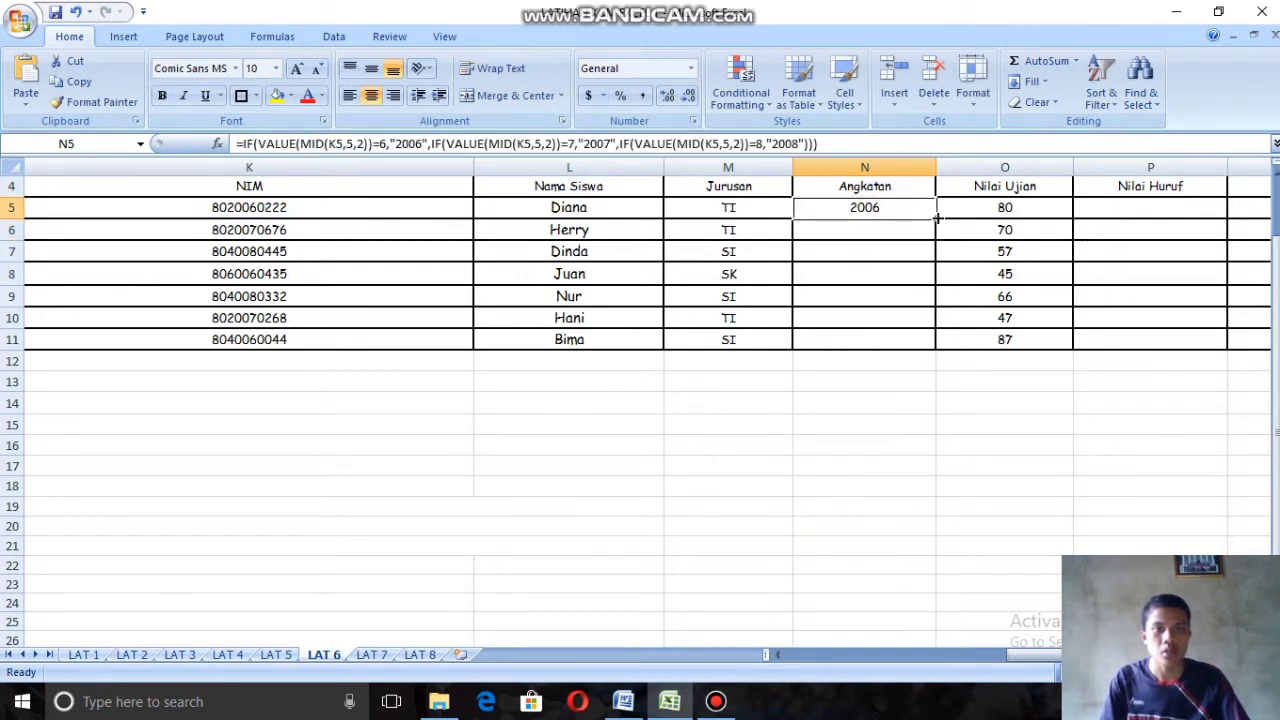
pyautogui.moveTo(937, 218); pyautogui.dragTo(940, 343)
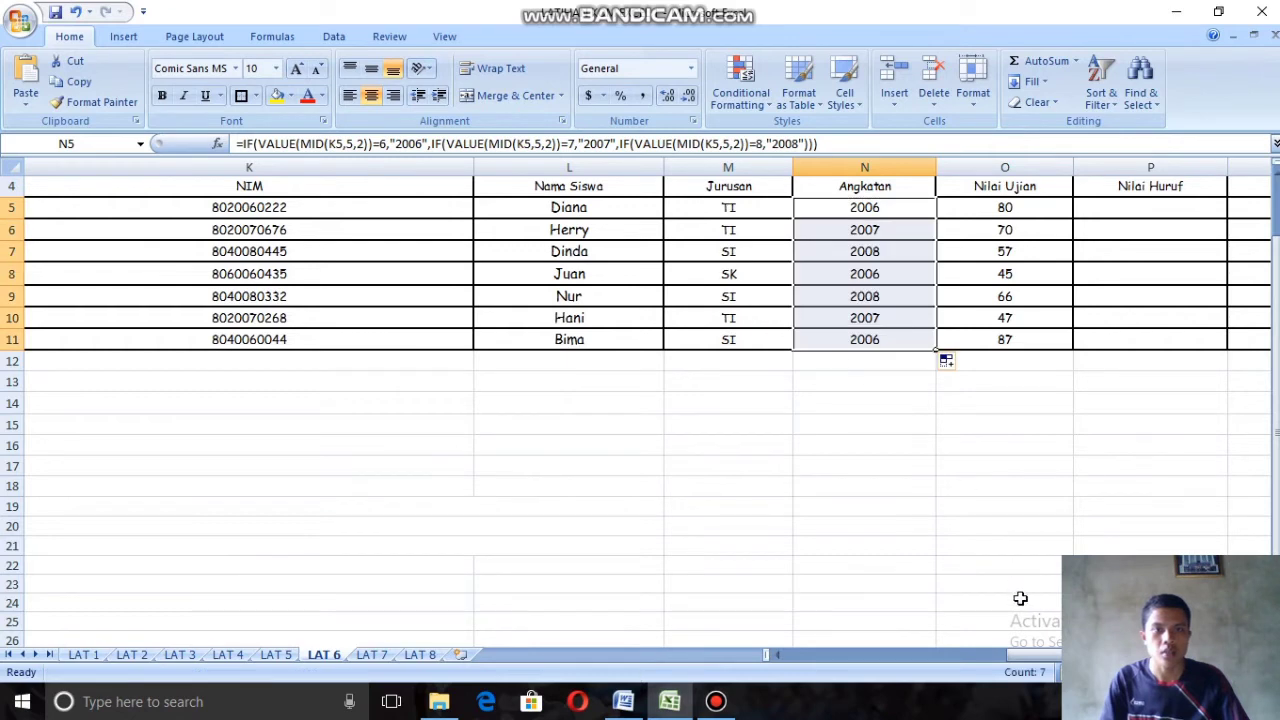
# Step: Narrow columns K through O of the student table to fit their contents more closely
pyautogui.click(781, 652)
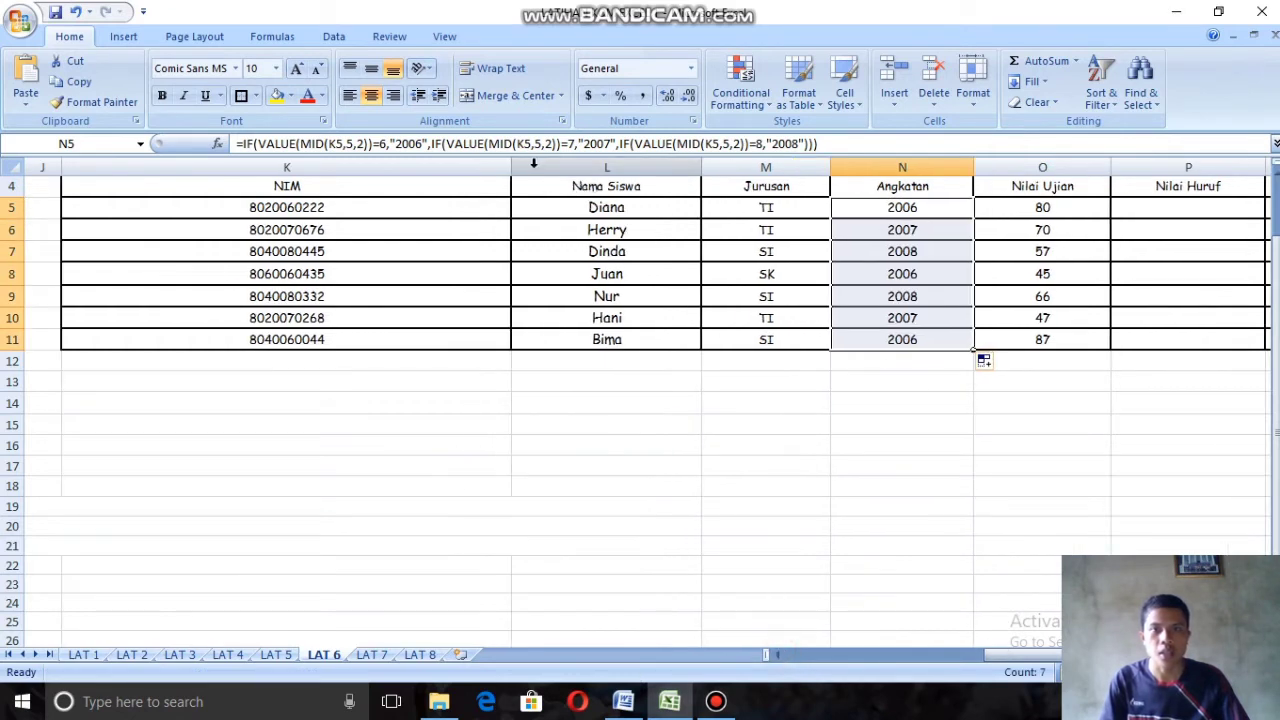
pyautogui.scroll(1, 711, 562)
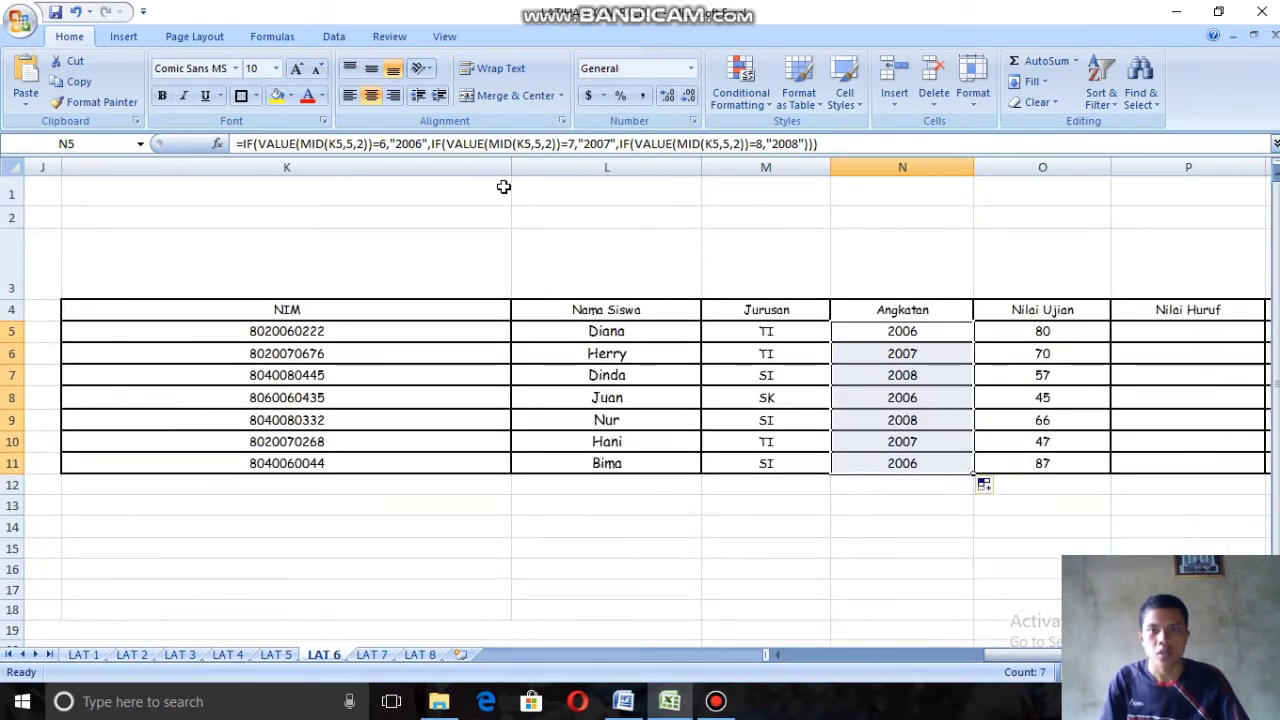
pyautogui.moveTo(511, 167); pyautogui.dragTo(236, 188)
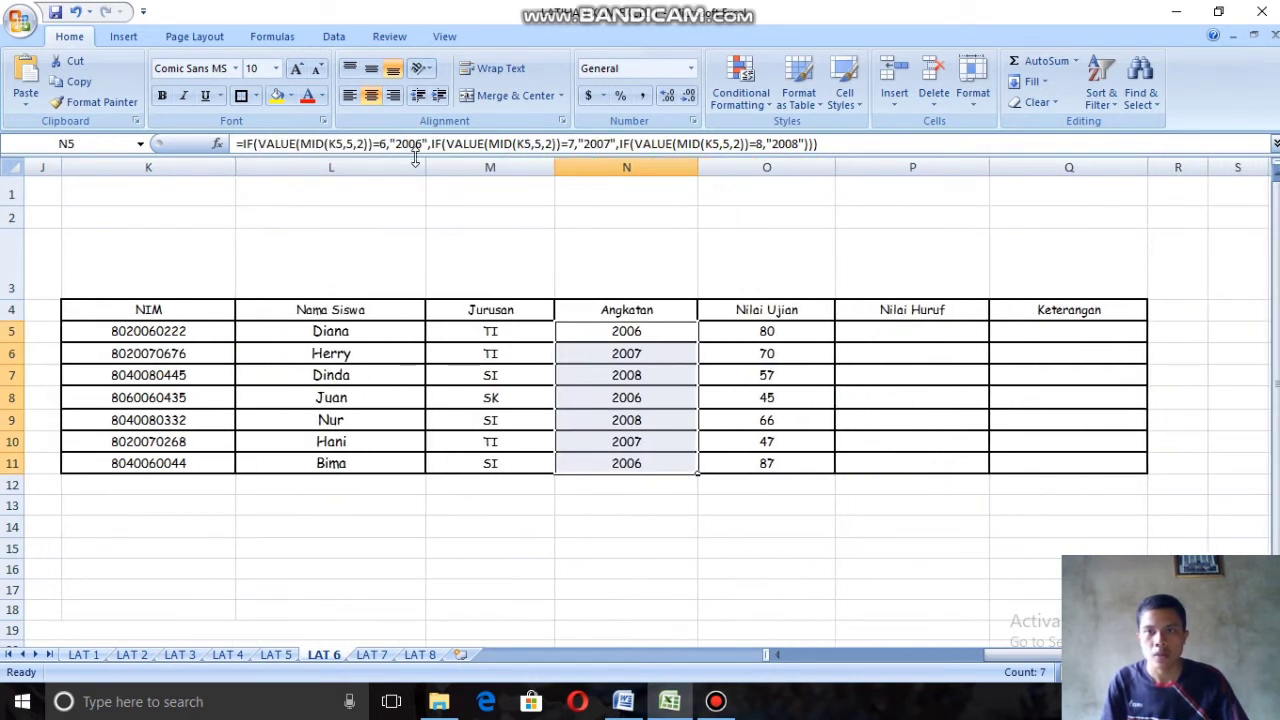
pyautogui.moveTo(424, 167); pyautogui.dragTo(344, 172)
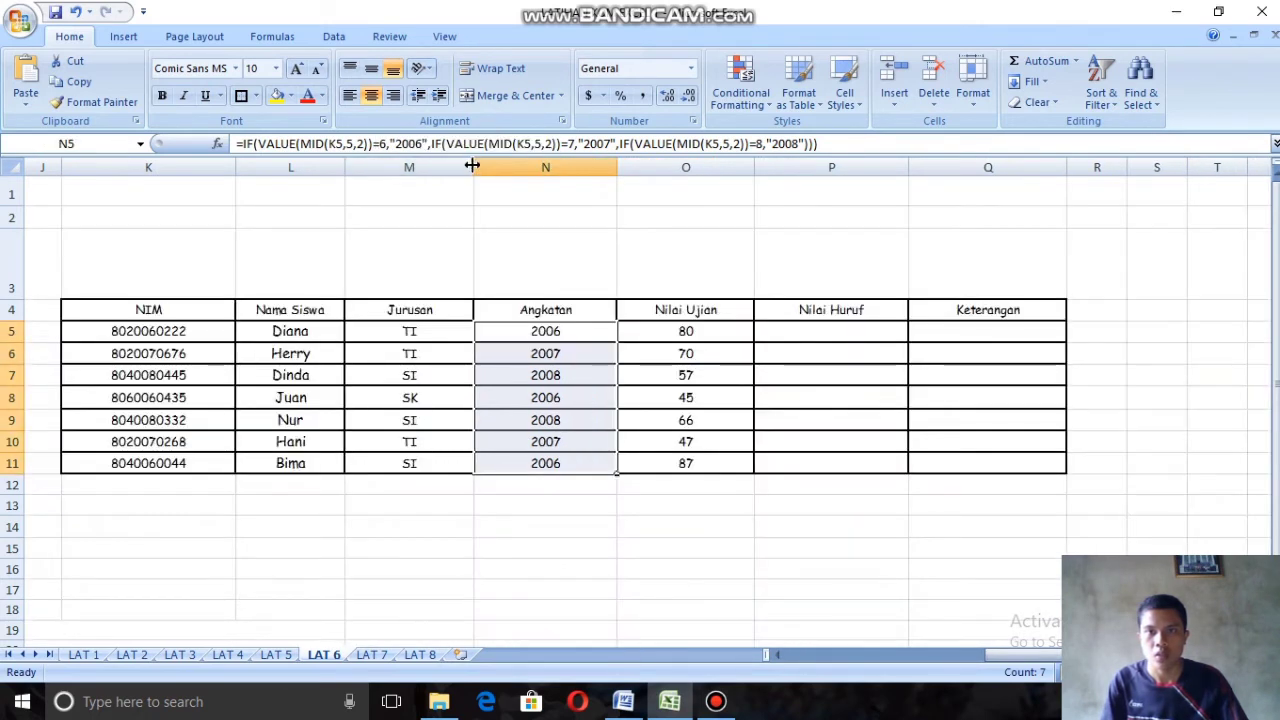
pyautogui.moveTo(472, 167); pyautogui.dragTo(459, 166)
pyautogui.moveTo(603, 167); pyautogui.dragTo(563, 172)
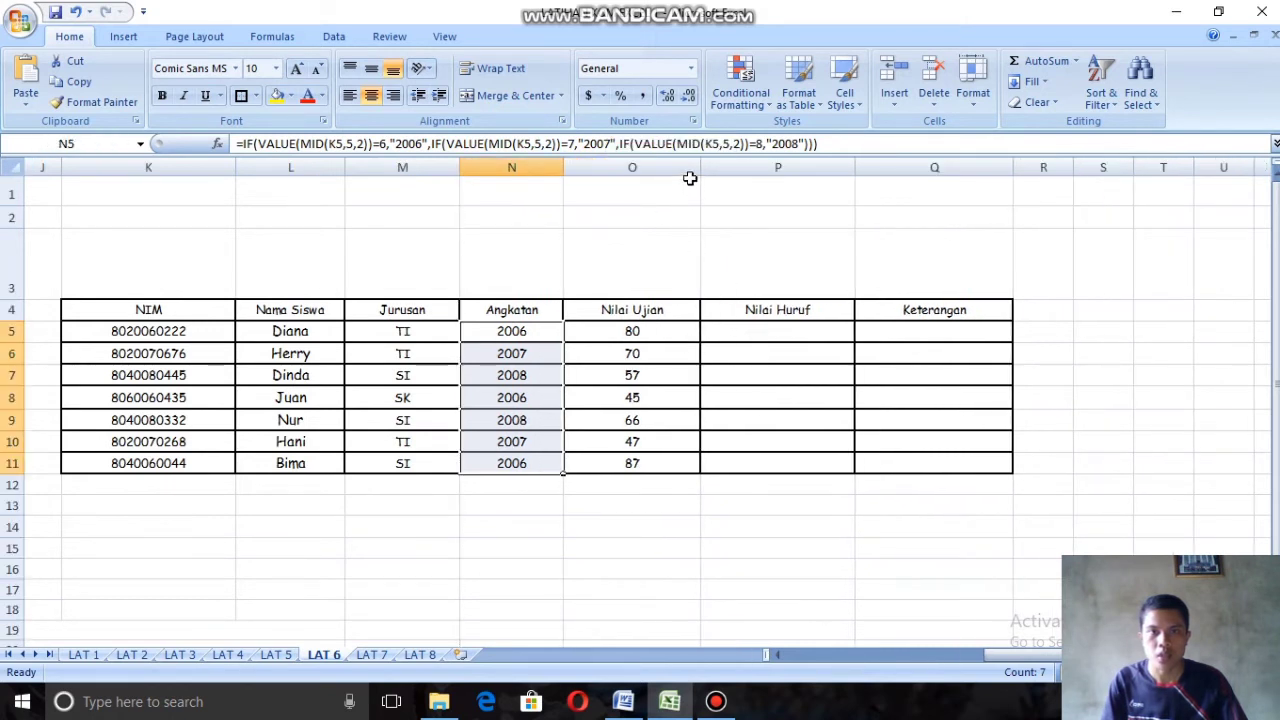
pyautogui.moveTo(700, 167); pyautogui.dragTo(655, 168)
# Step: Start an IF formula in Nilai Huruf cell P5, consulting the exercise's grading criteria
pyautogui.click(733, 331)
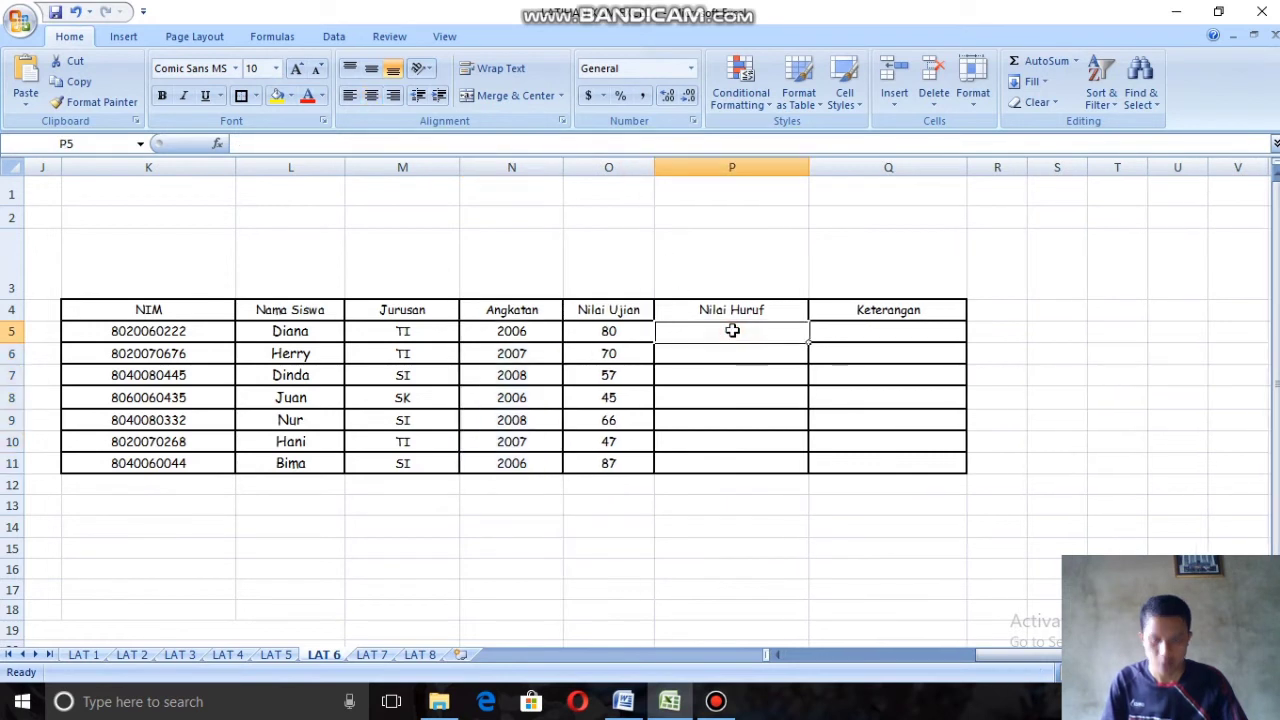
pyautogui.write('=')
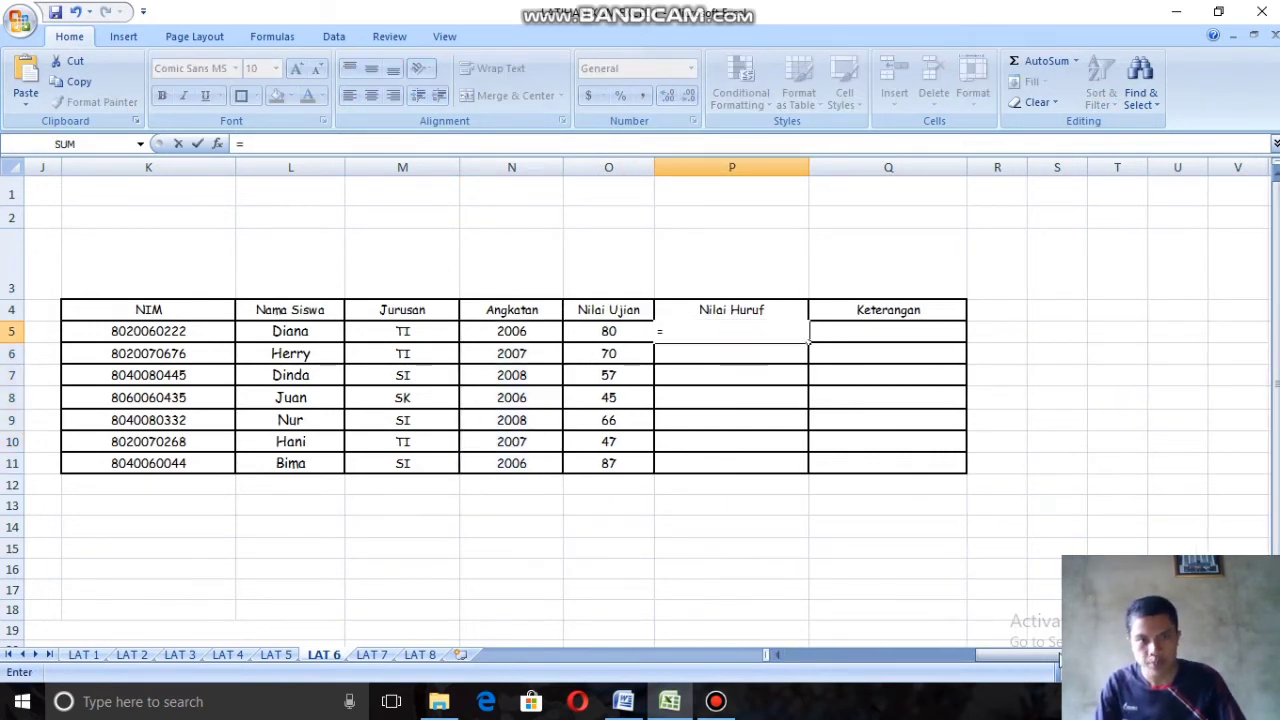
pyautogui.moveTo(1000, 656); pyautogui.dragTo(832, 653)
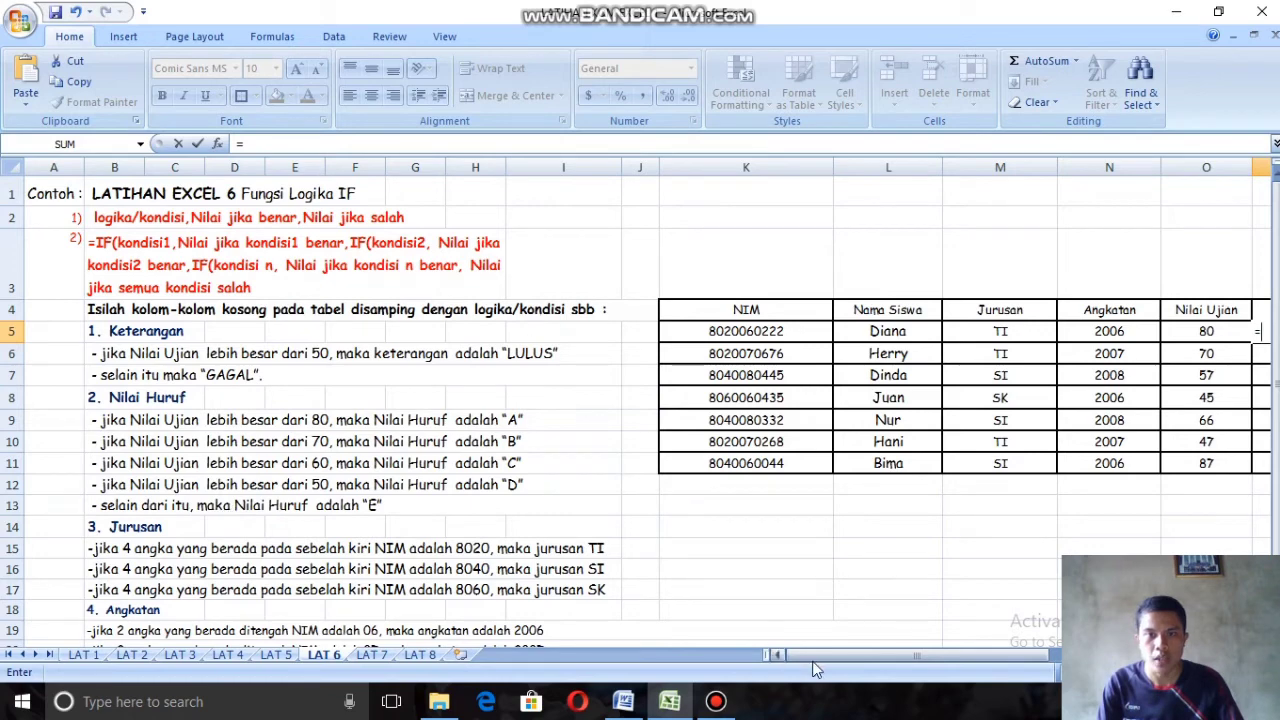
pyautogui.moveTo(816, 655); pyautogui.dragTo(710, 655)
pyautogui.moveTo(826, 664); pyautogui.dragTo(945, 655)
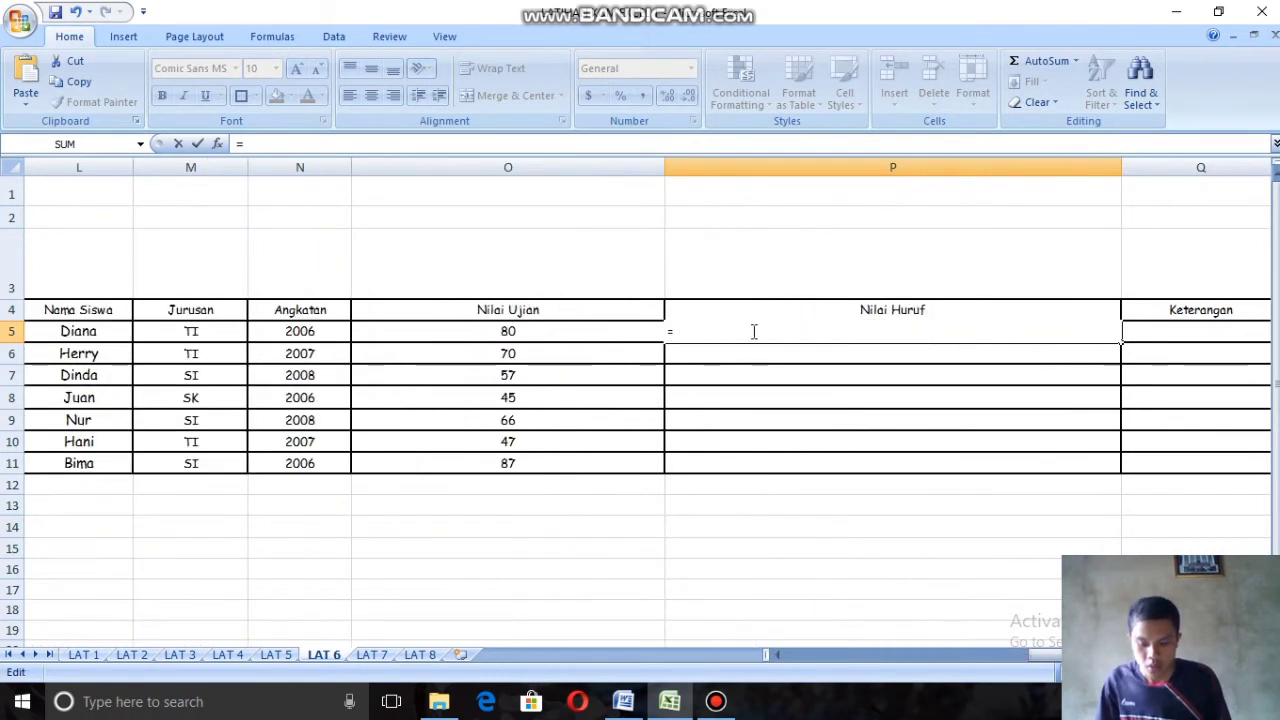
pyautogui.write('IF')
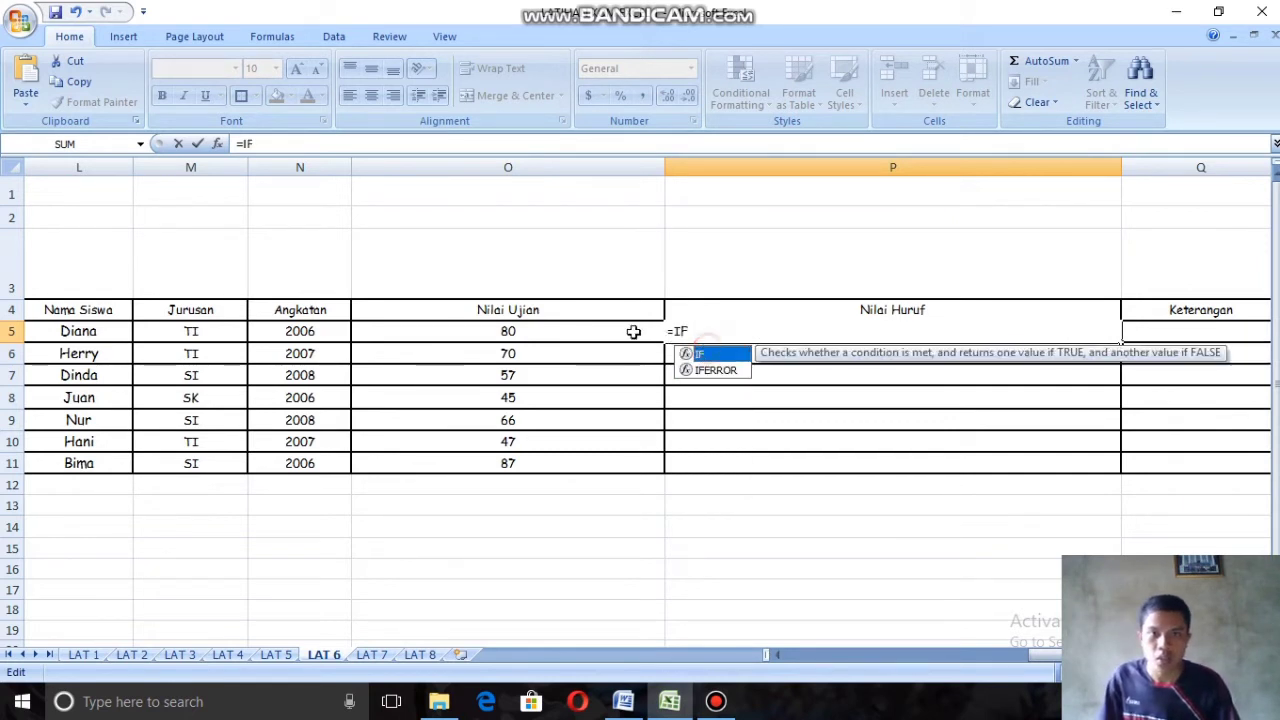
pyautogui.write('(')
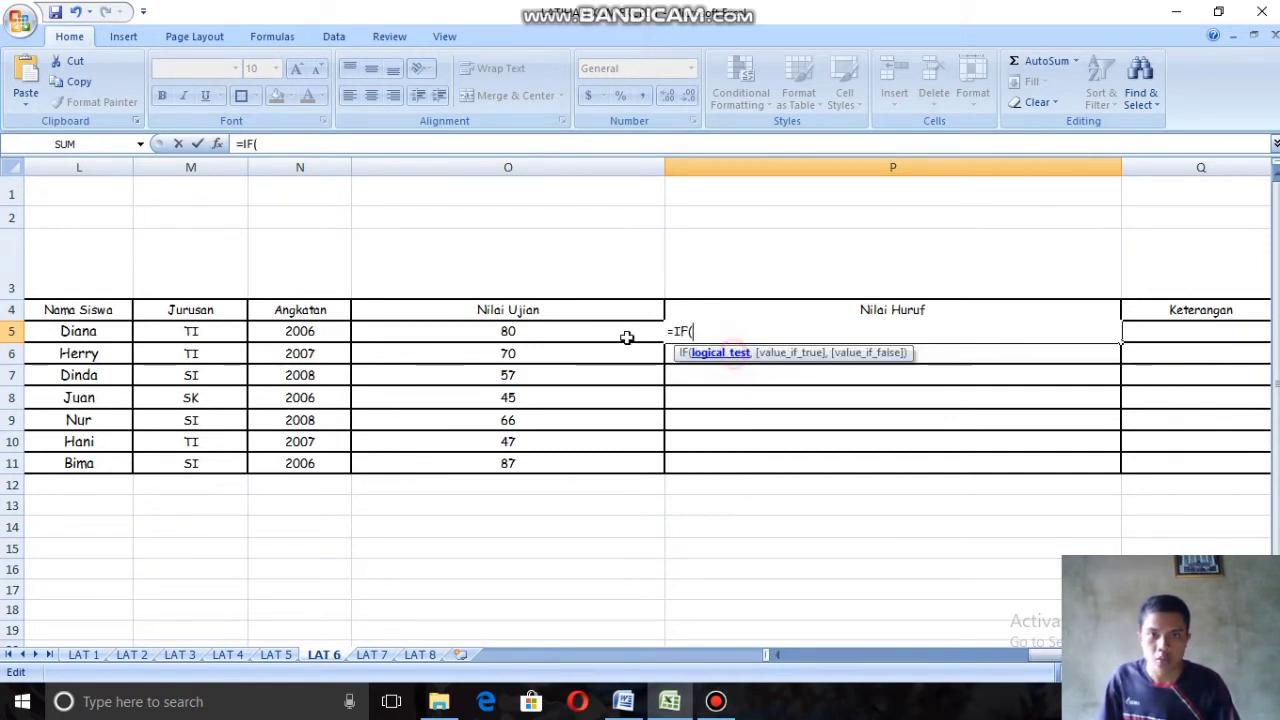
# Step: Set the first IF condition to O5>80 with the true result "A"
pyautogui.click(508, 330)
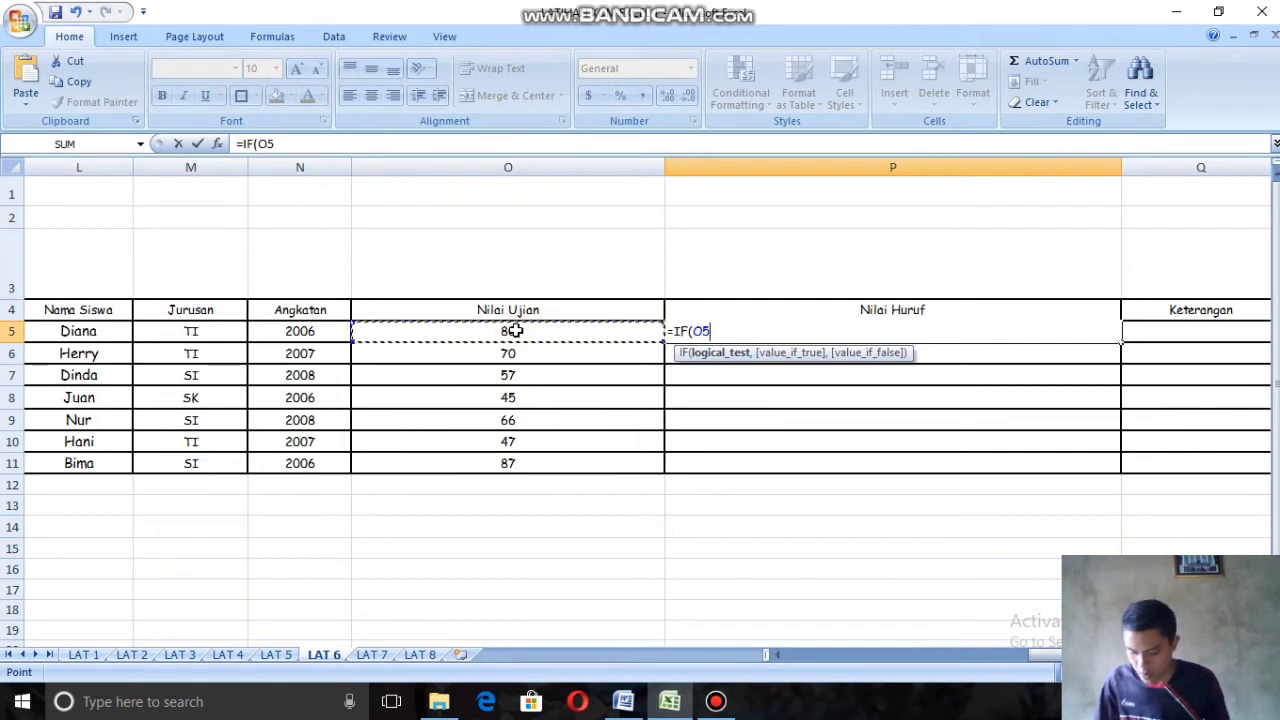
pyautogui.write('>')
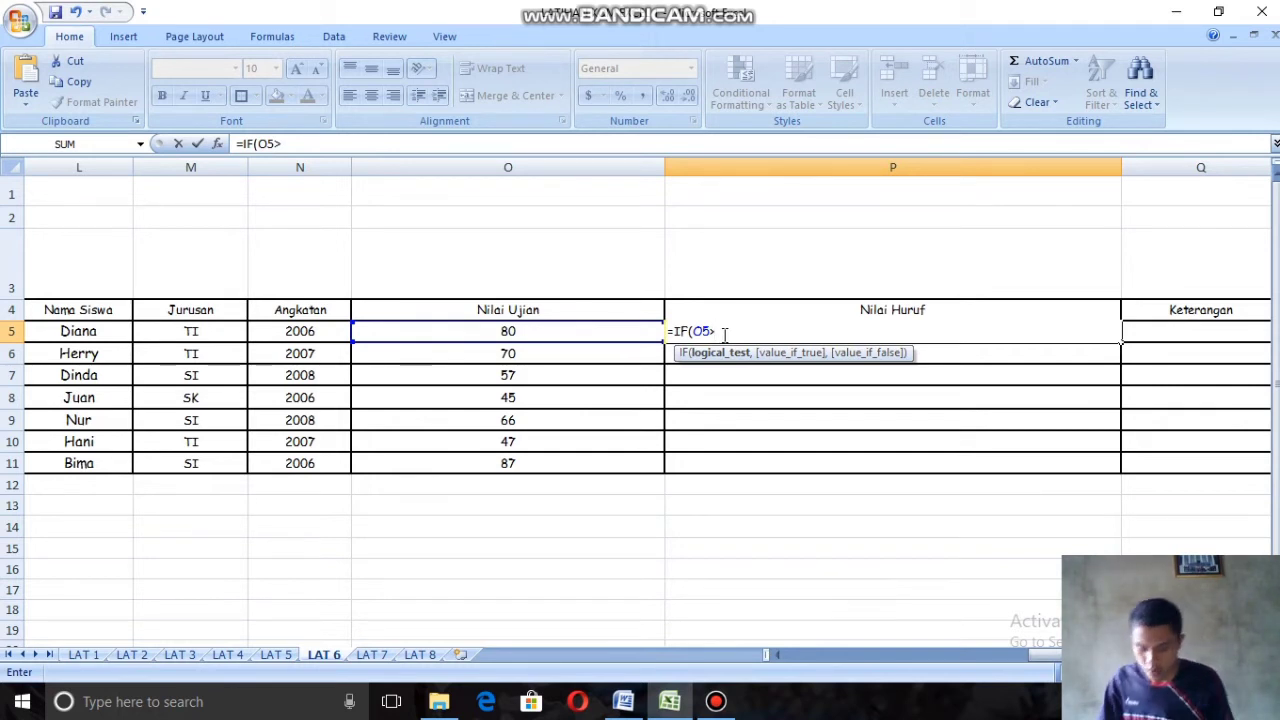
pyautogui.write('80,')
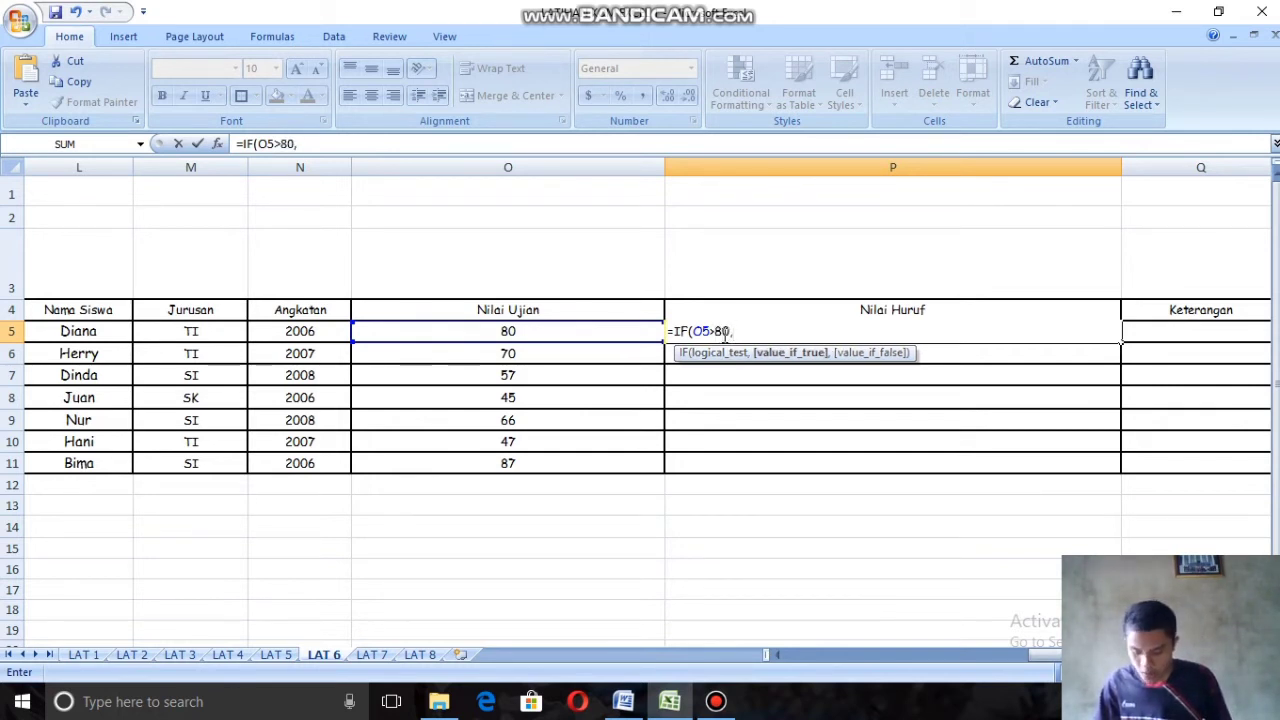
pyautogui.write('"')
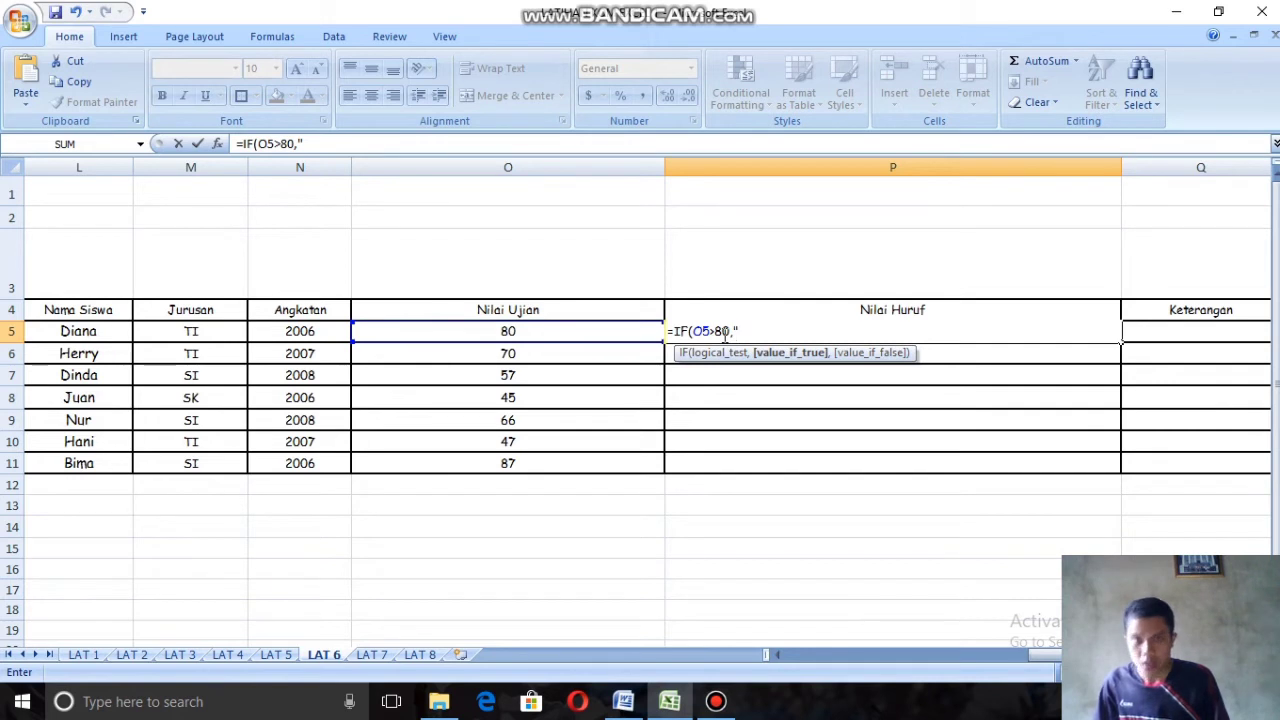
pyautogui.write('A')
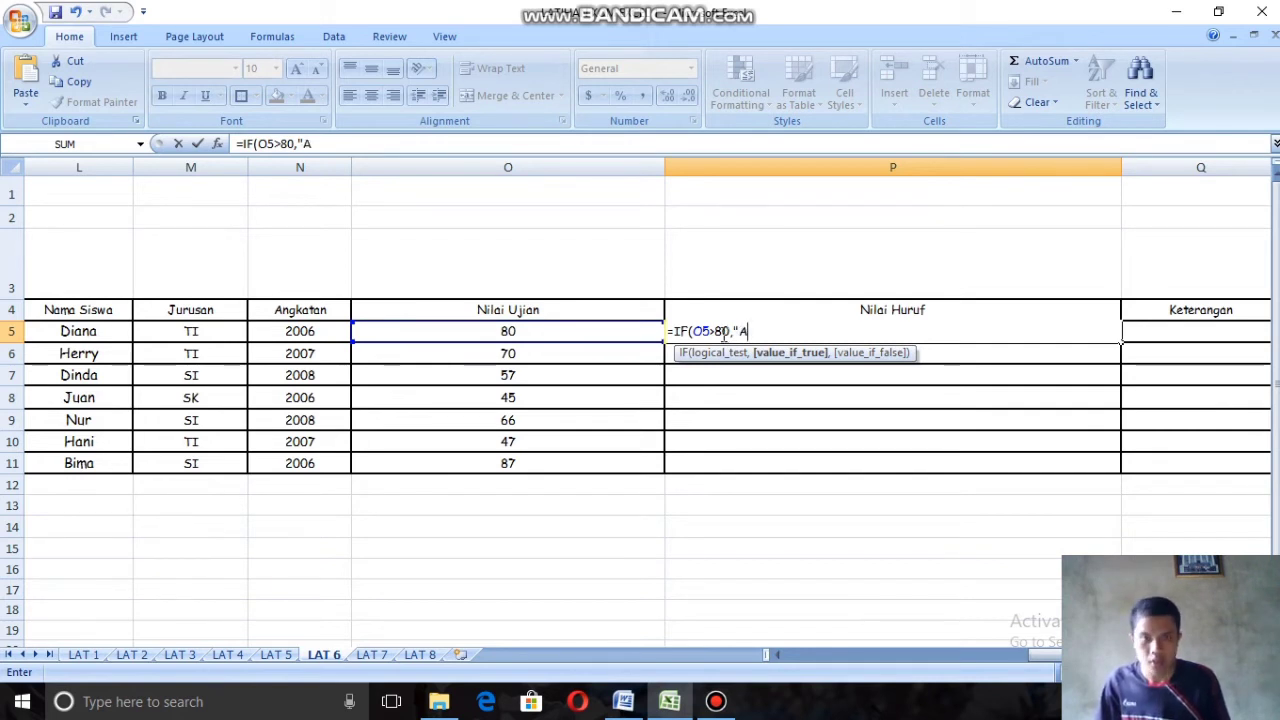
pyautogui.write('",')
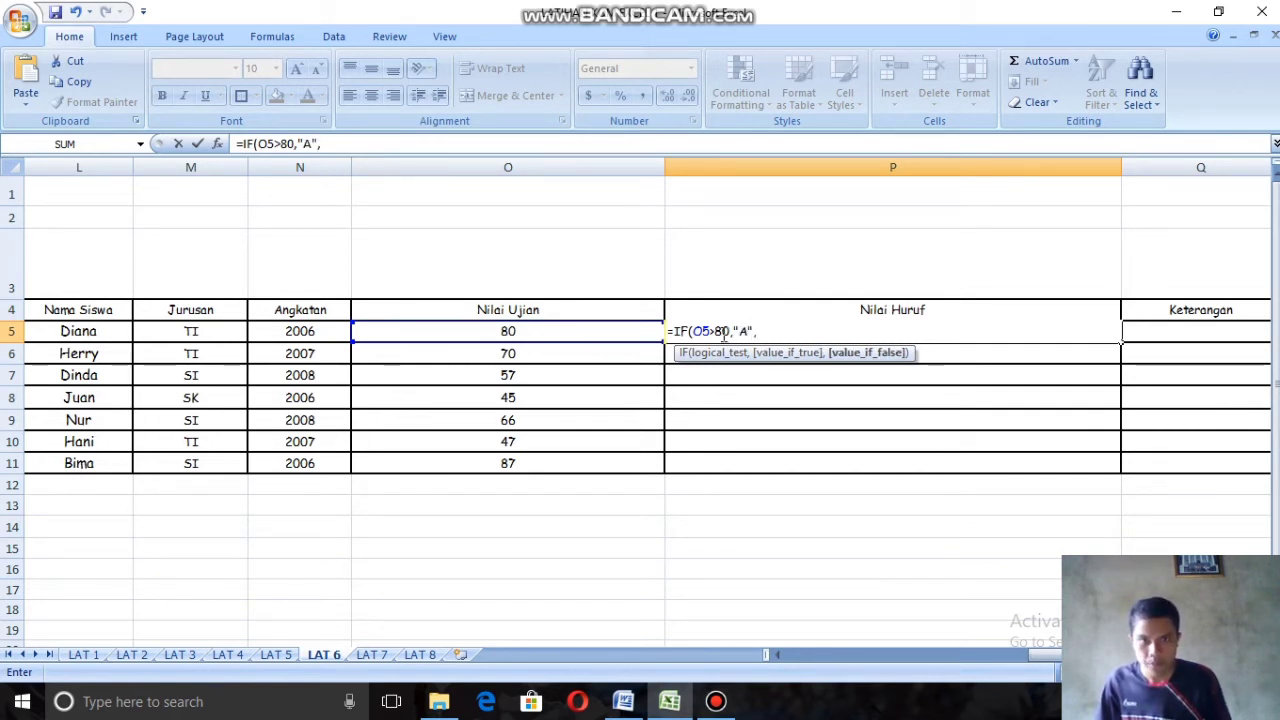
pyautogui.write('IF(')
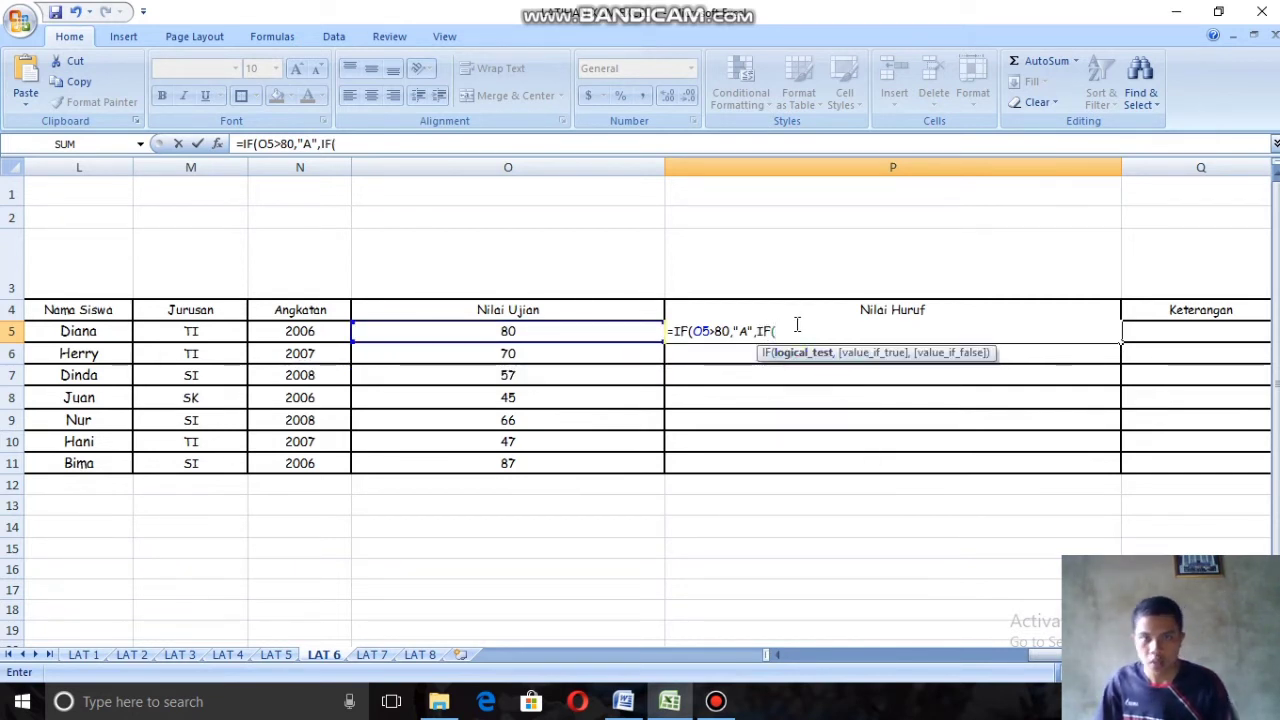
# Step: Nest a second IF as the false result in the P5 formula, with the condition O5>70
pyautogui.click(484, 334)
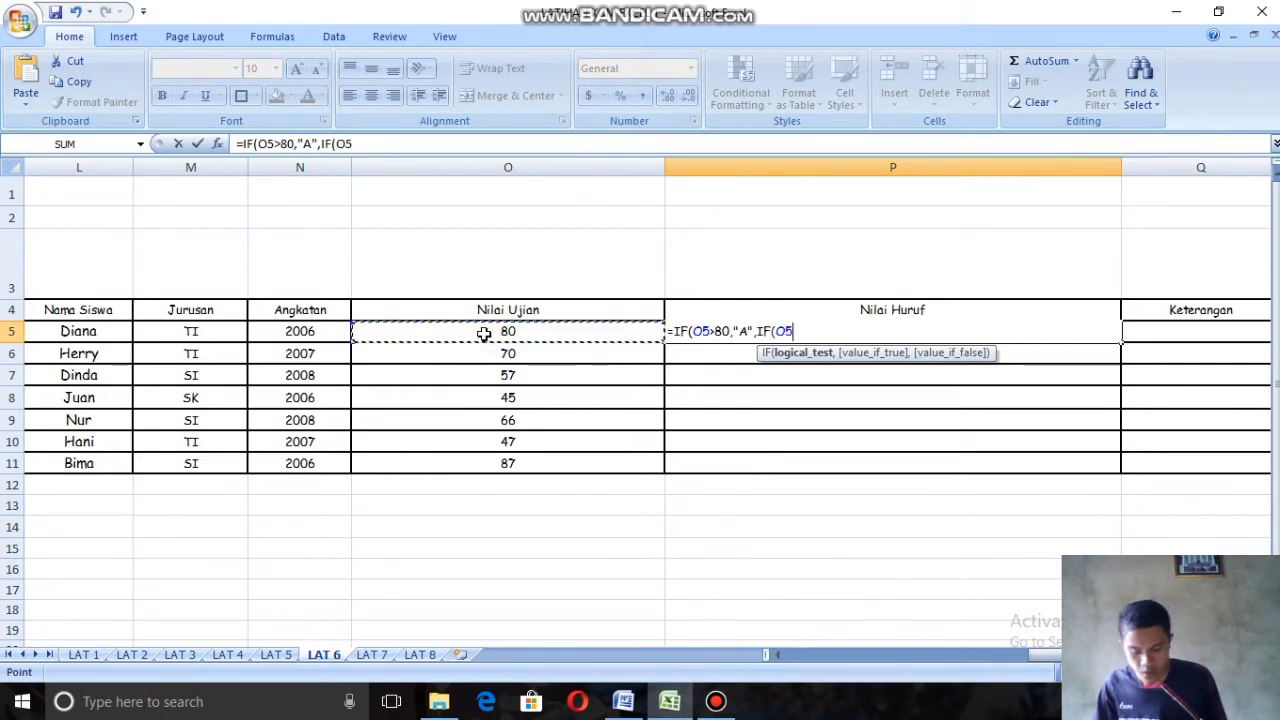
pyautogui.write('>')
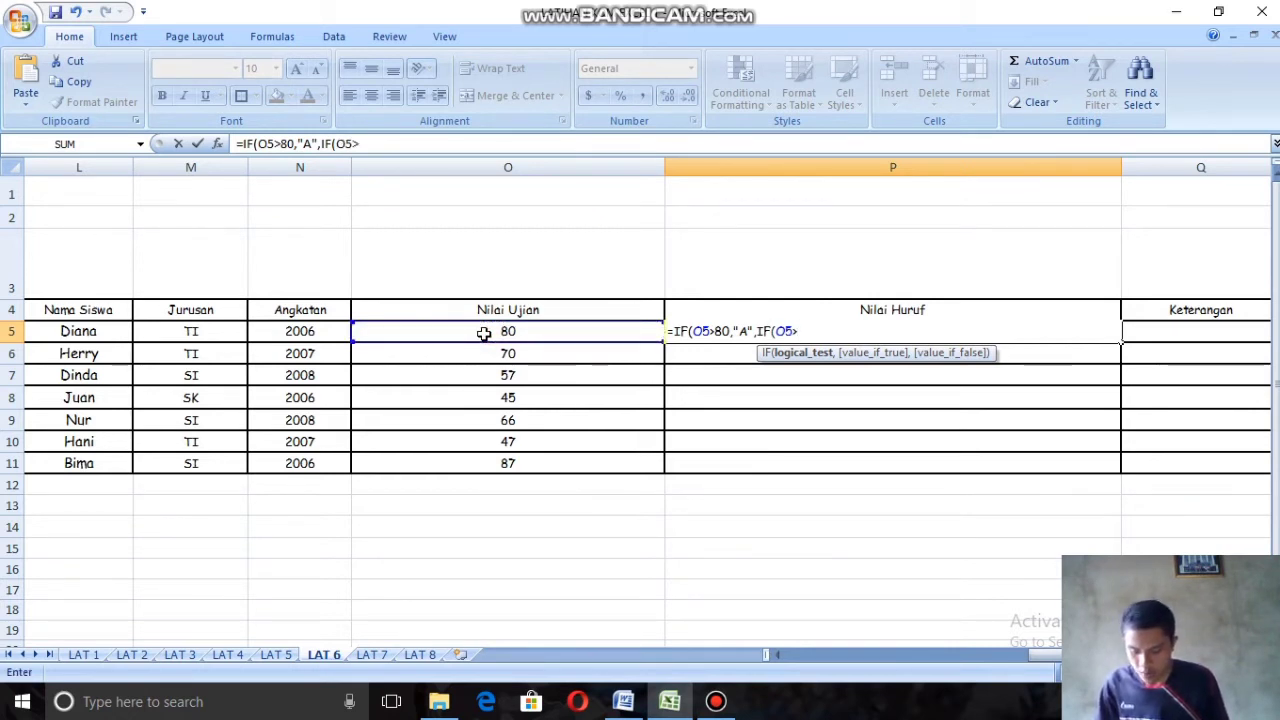
pyautogui.write('70')
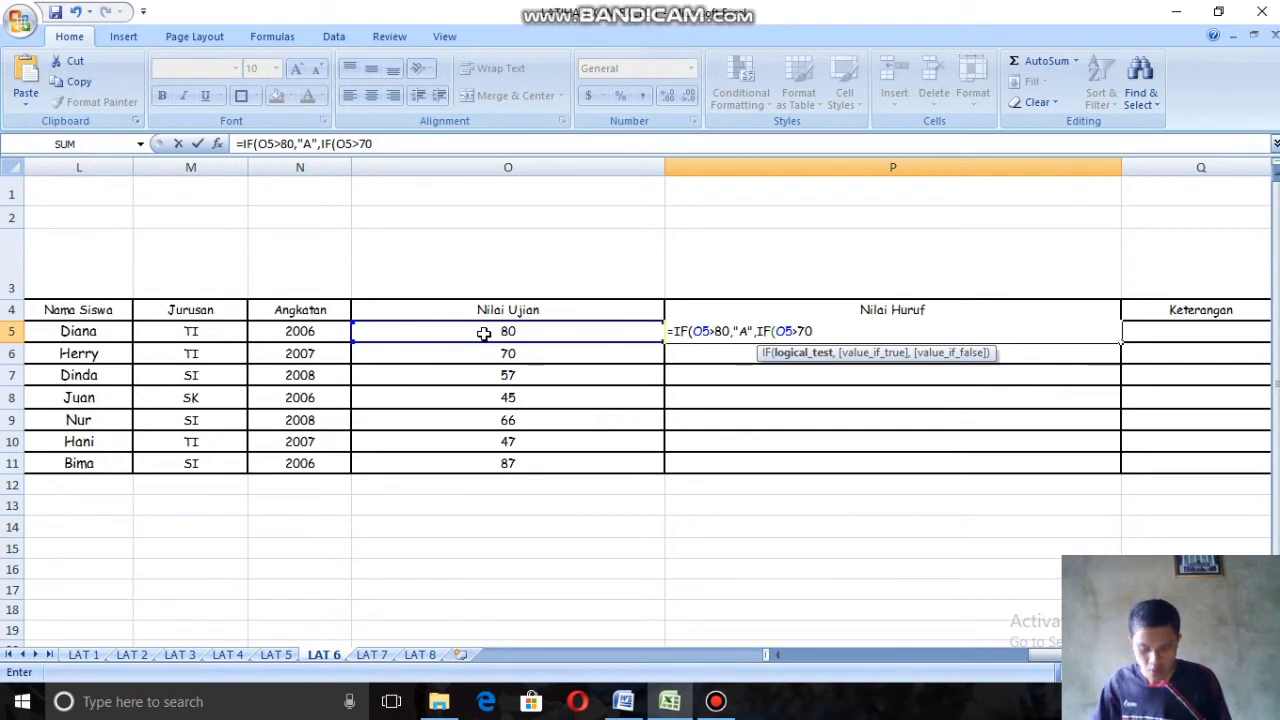
pyautogui.write(',')
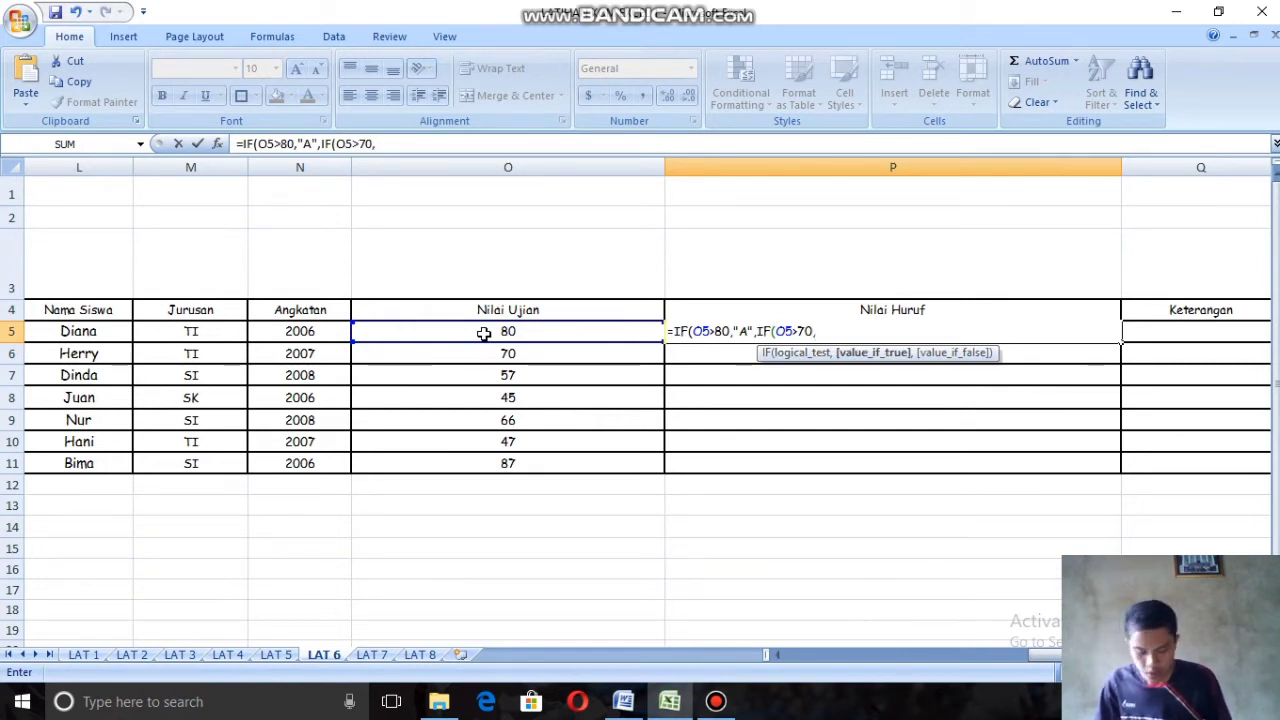
pyautogui.write('"A"')
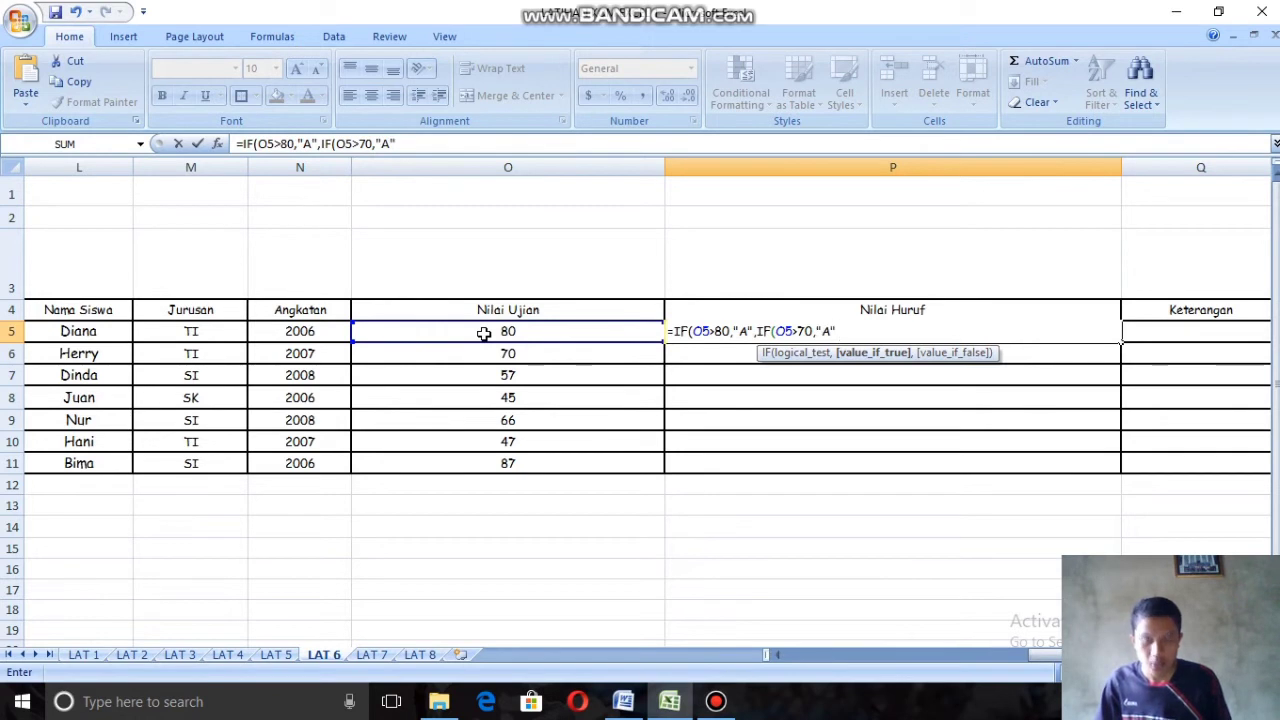
pyautogui.write(',IF')
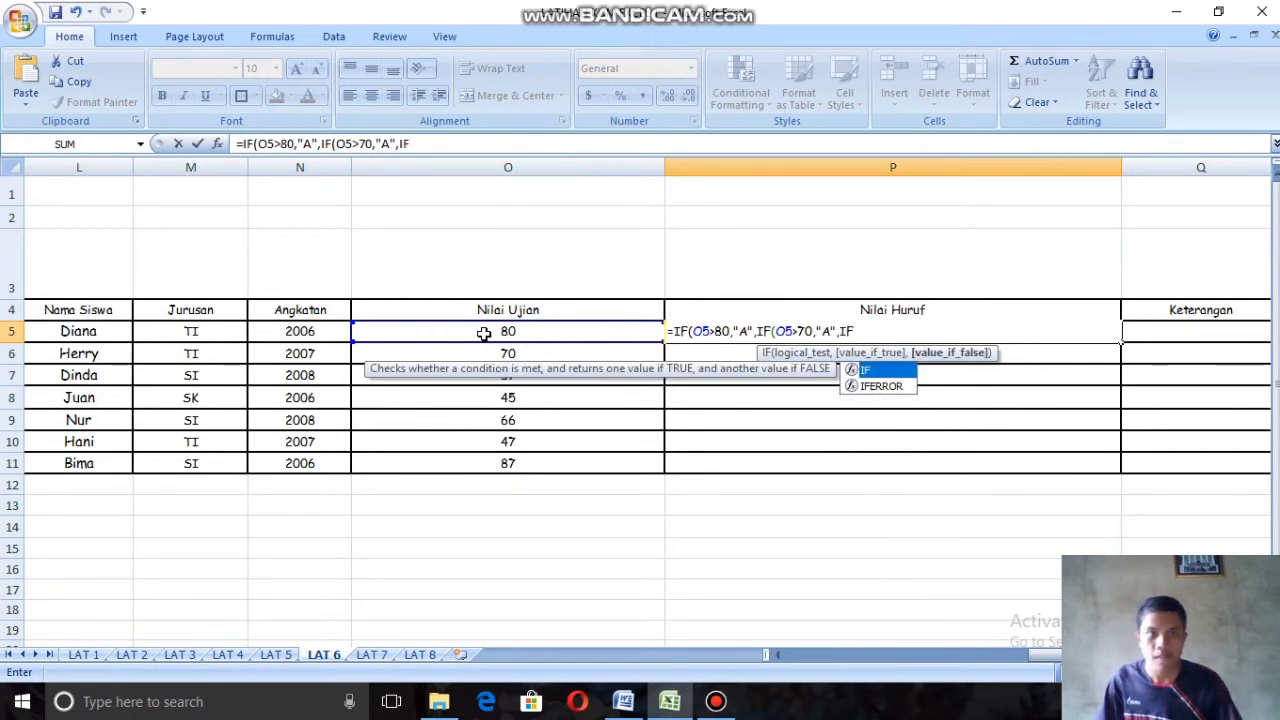
pyautogui.write('(')
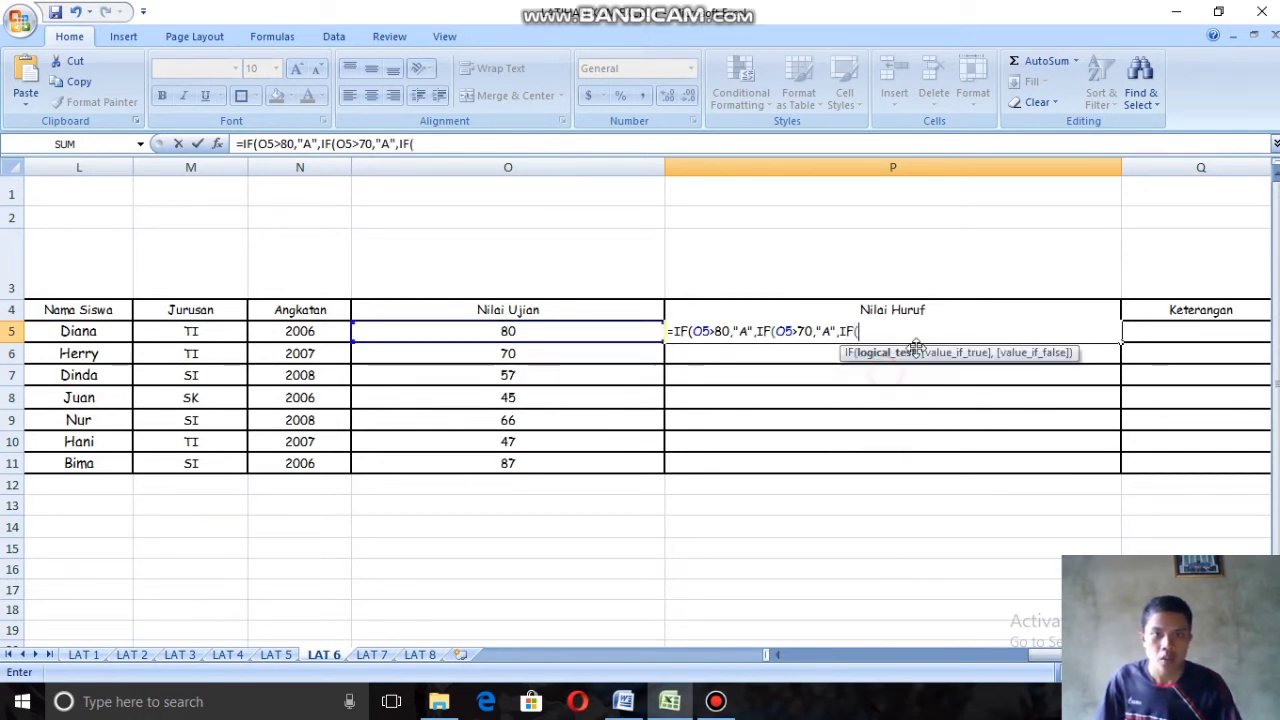
# Step: Make "B" the true result of the second IF and open a third nested IF as its false result
pyautogui.click(831, 331)
pyautogui.press('BackSpace')
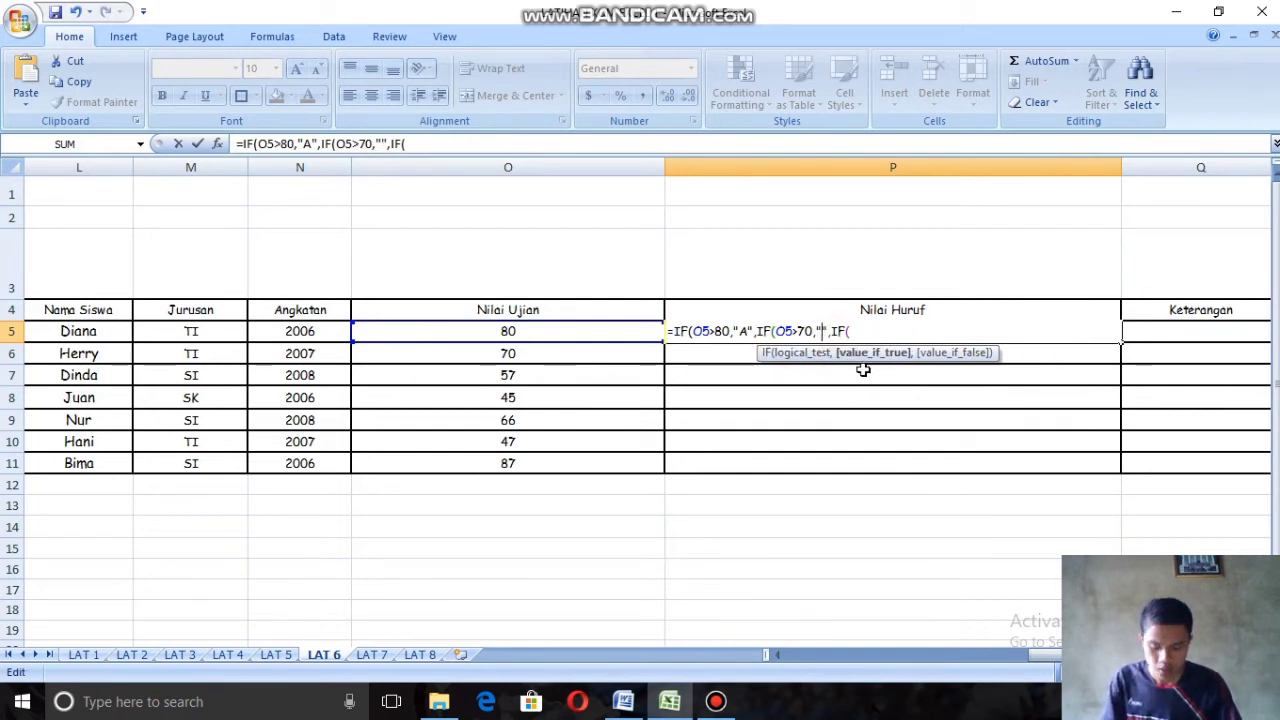
pyautogui.write('B')
pyautogui.click(860, 331)
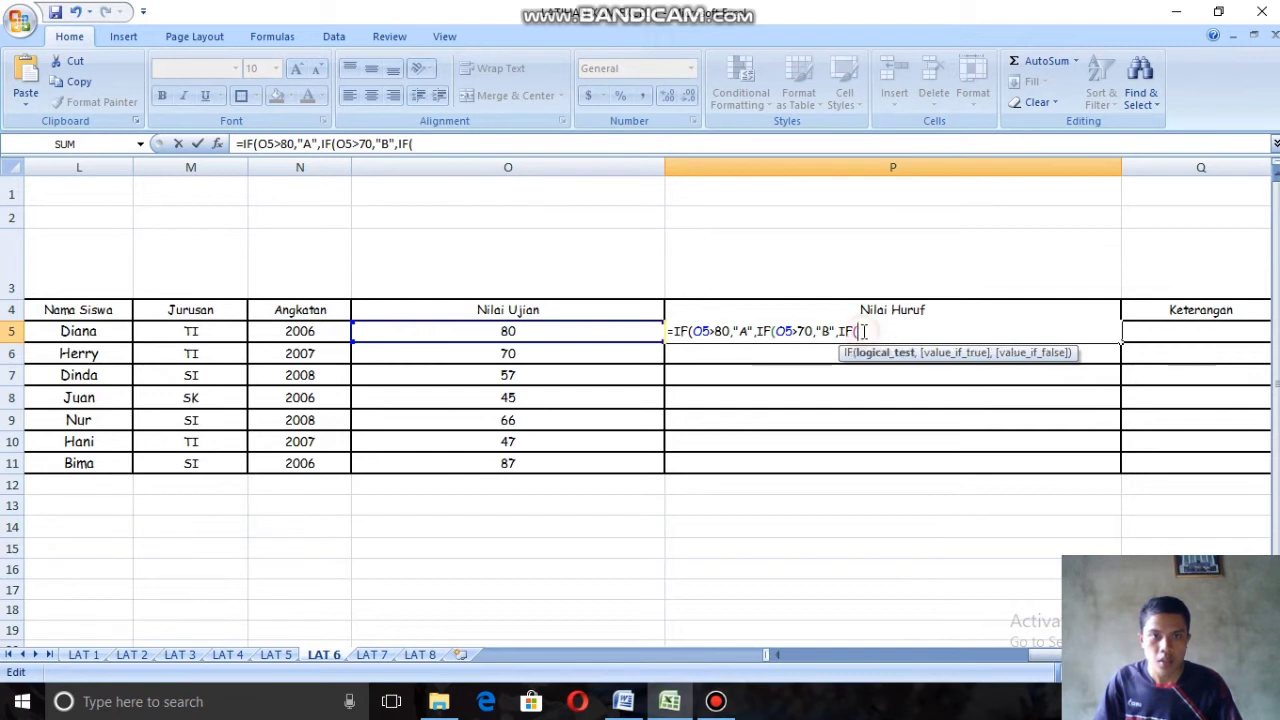
# Step: Set the third IF's condition to O5>60 with the true result "C"
pyautogui.click(580, 334)
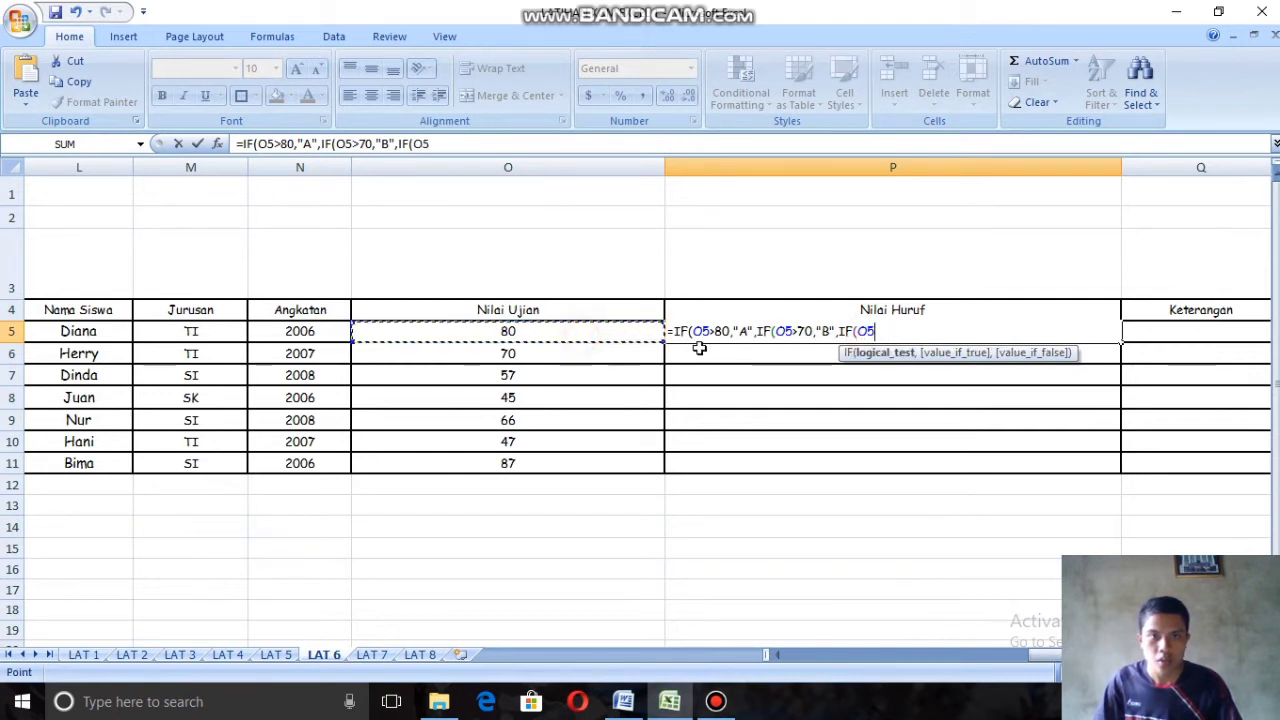
pyautogui.write('>')
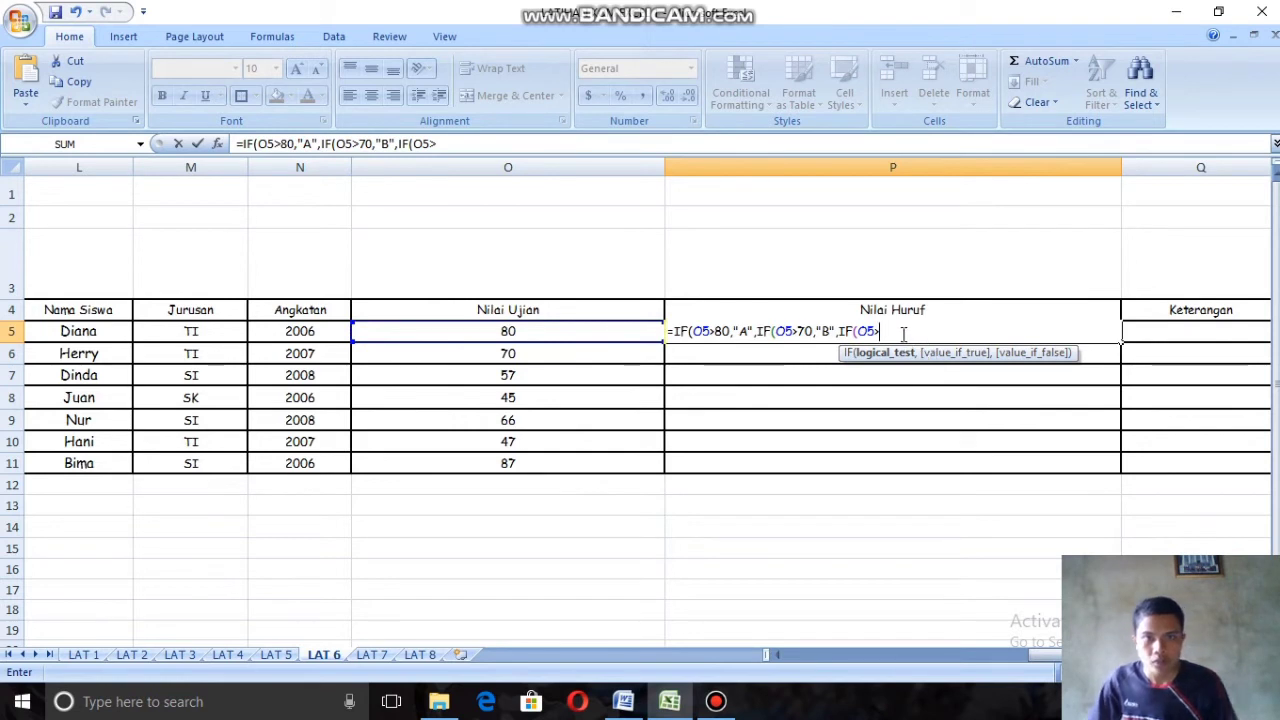
pyautogui.write('60')
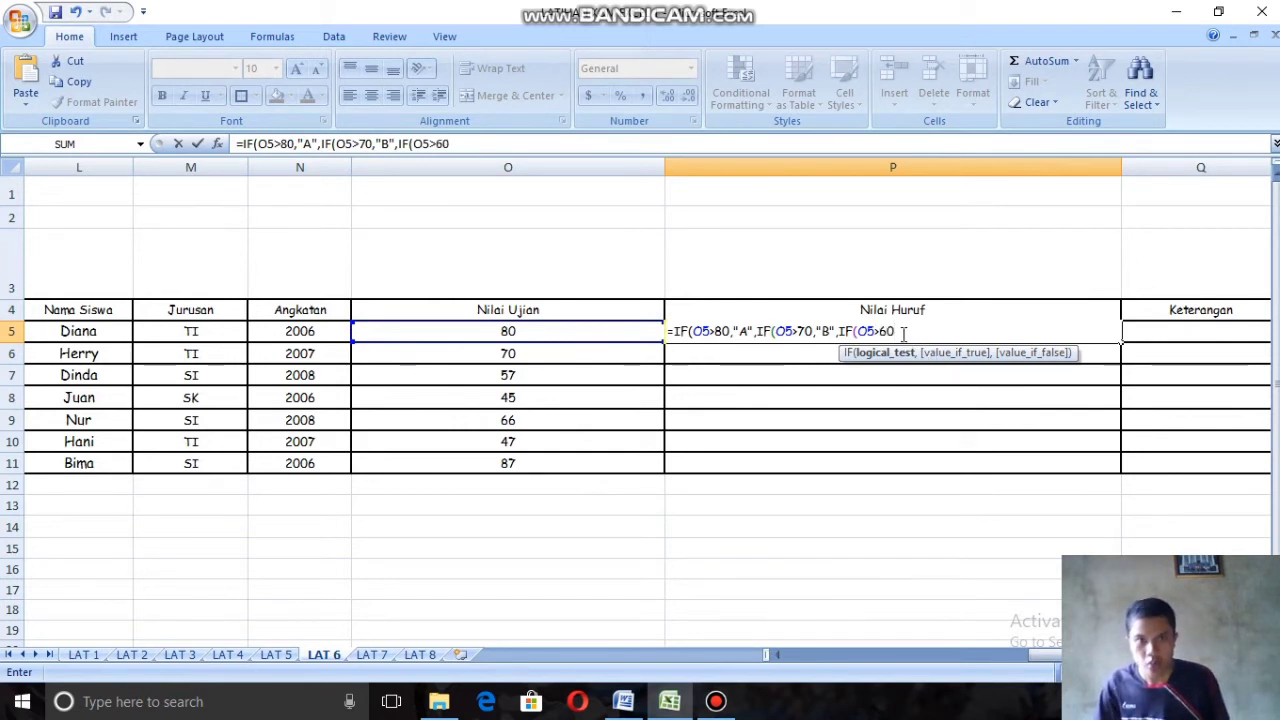
pyautogui.write(',')
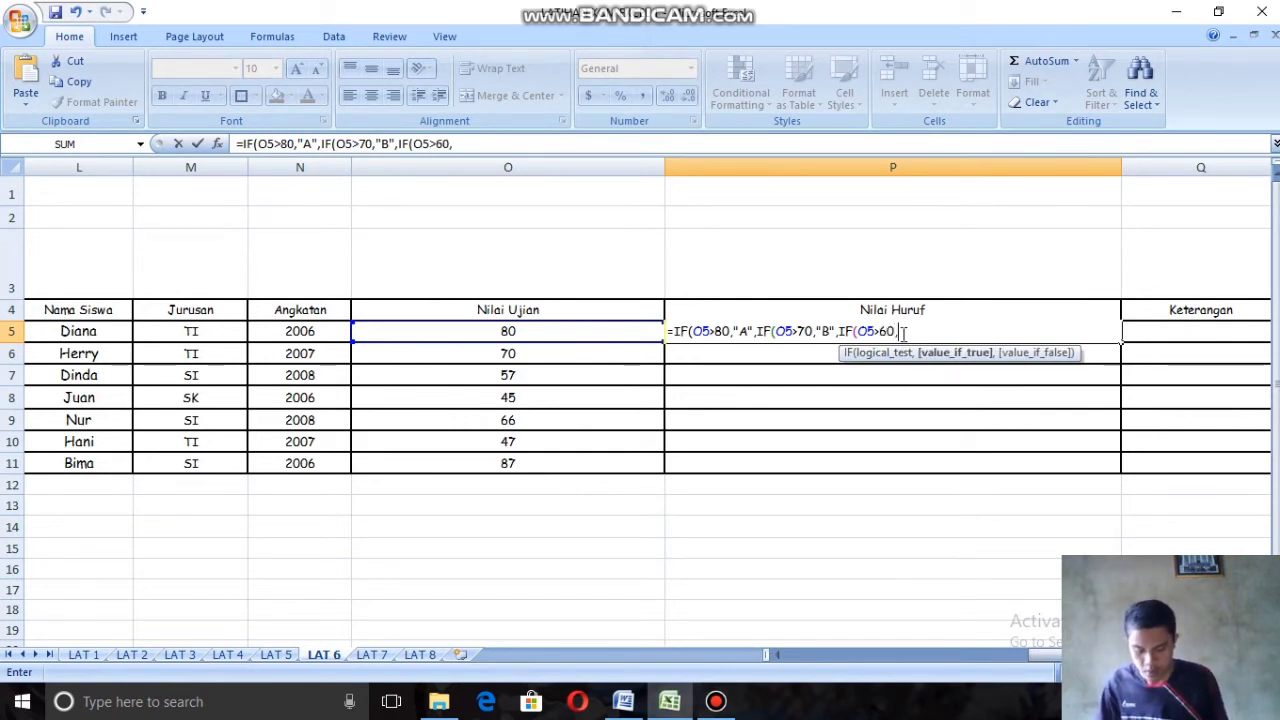
pyautogui.write('"')
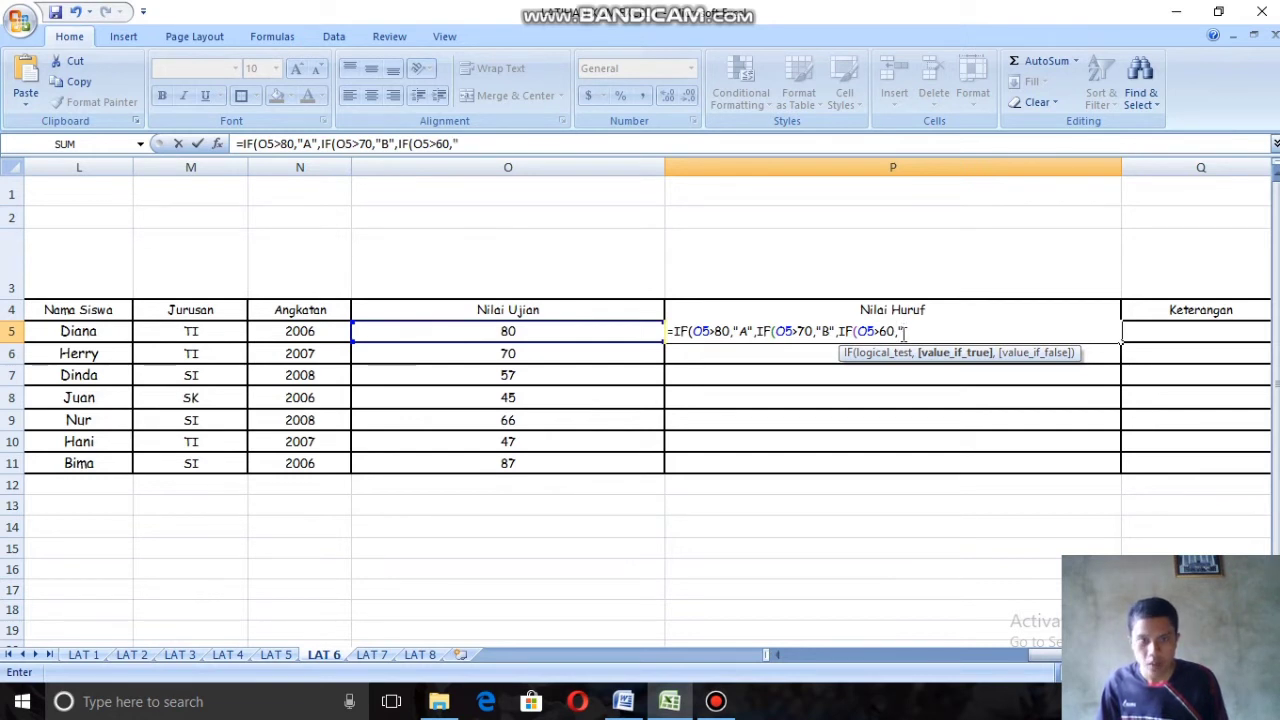
pyautogui.write('C')
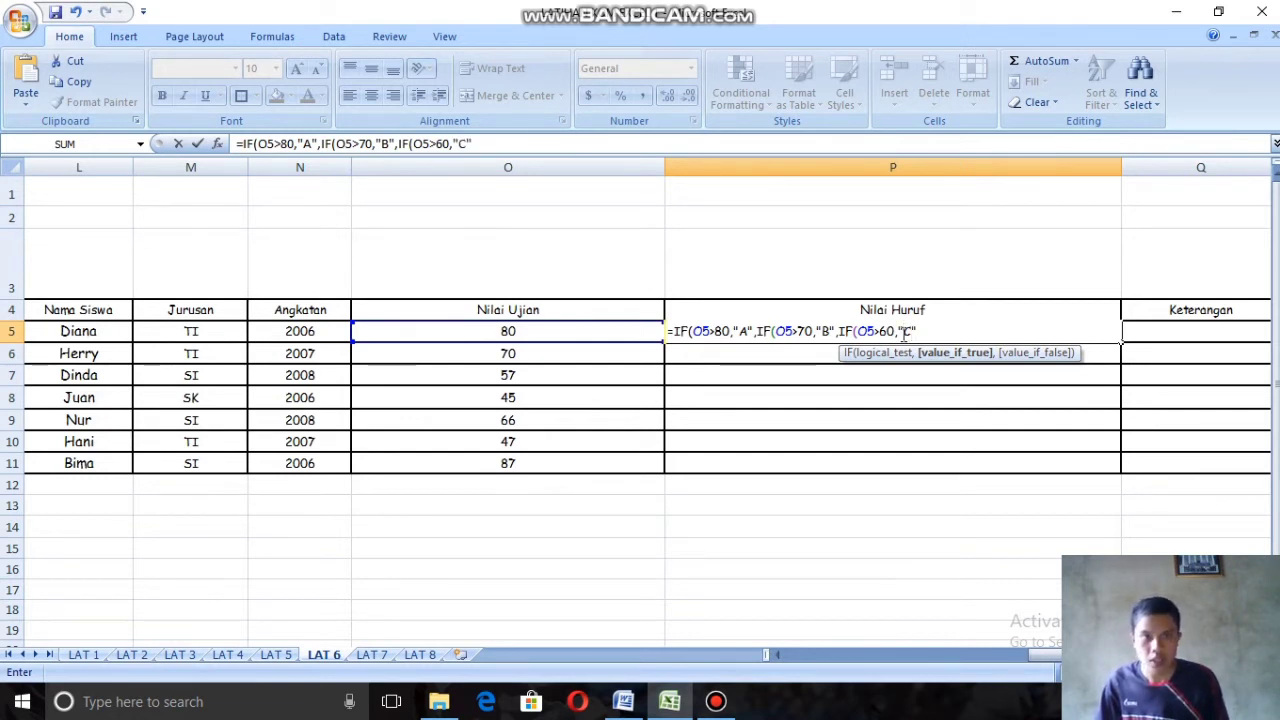
pyautogui.write('",')
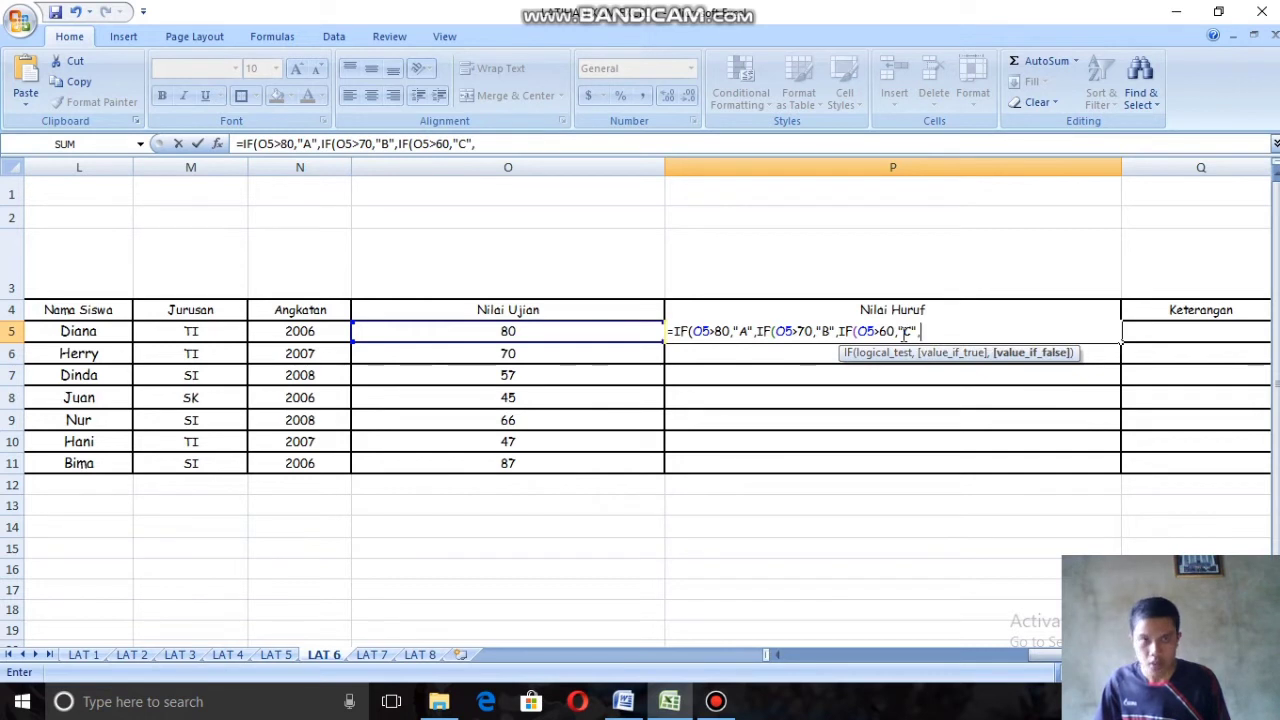
pyautogui.write('IF')
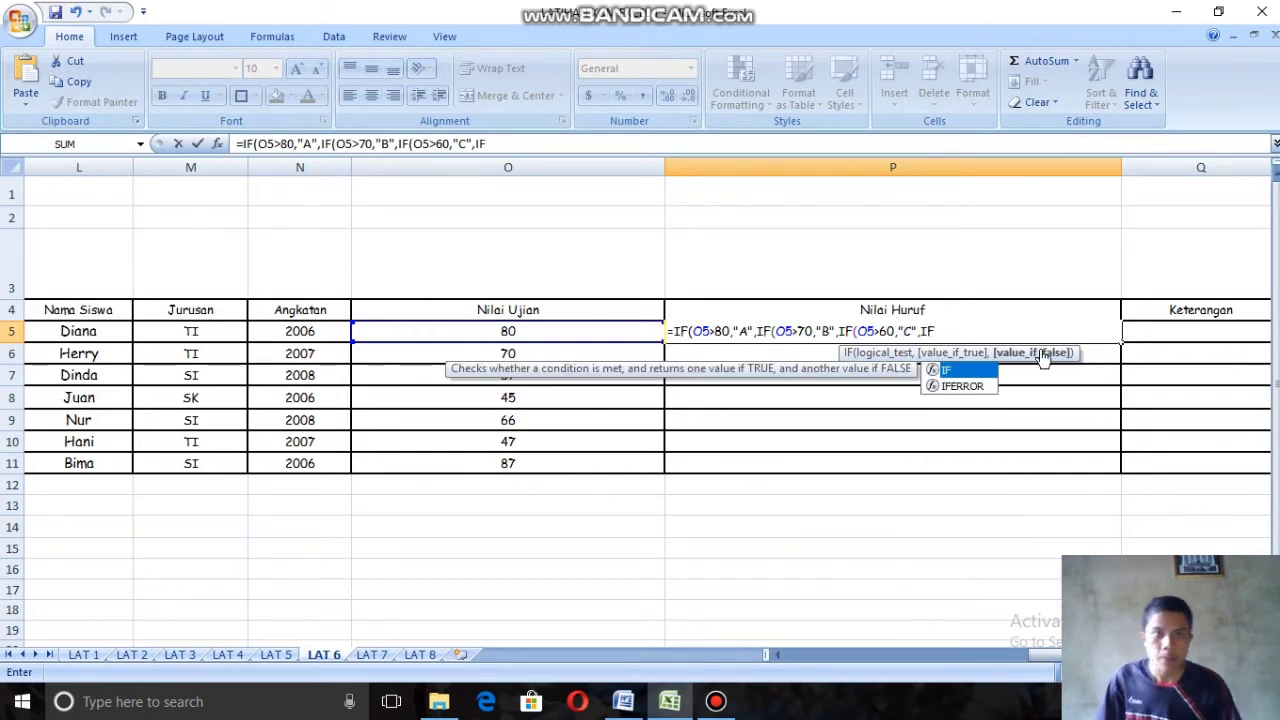
# Step: Nest a fourth IF in the P5 formula with the condition O5>50 and the true result "D"
pyautogui.doubleClick(968, 373)
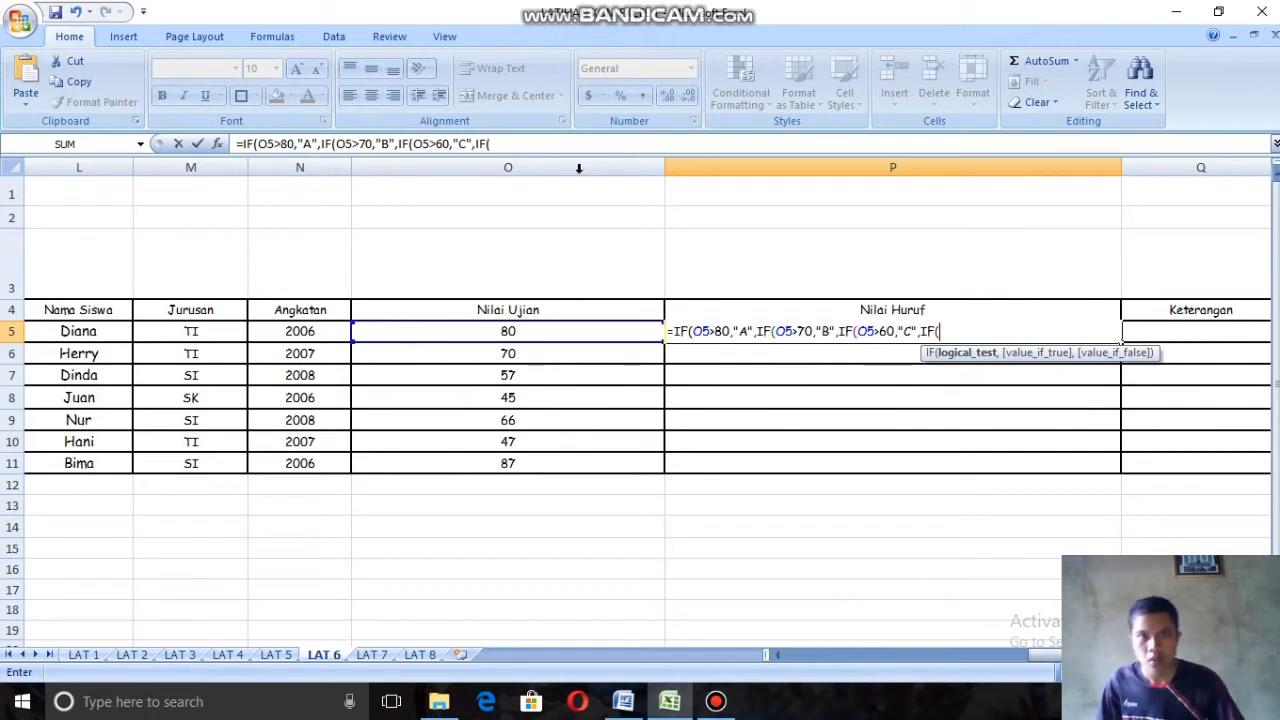
pyautogui.click(578, 330)
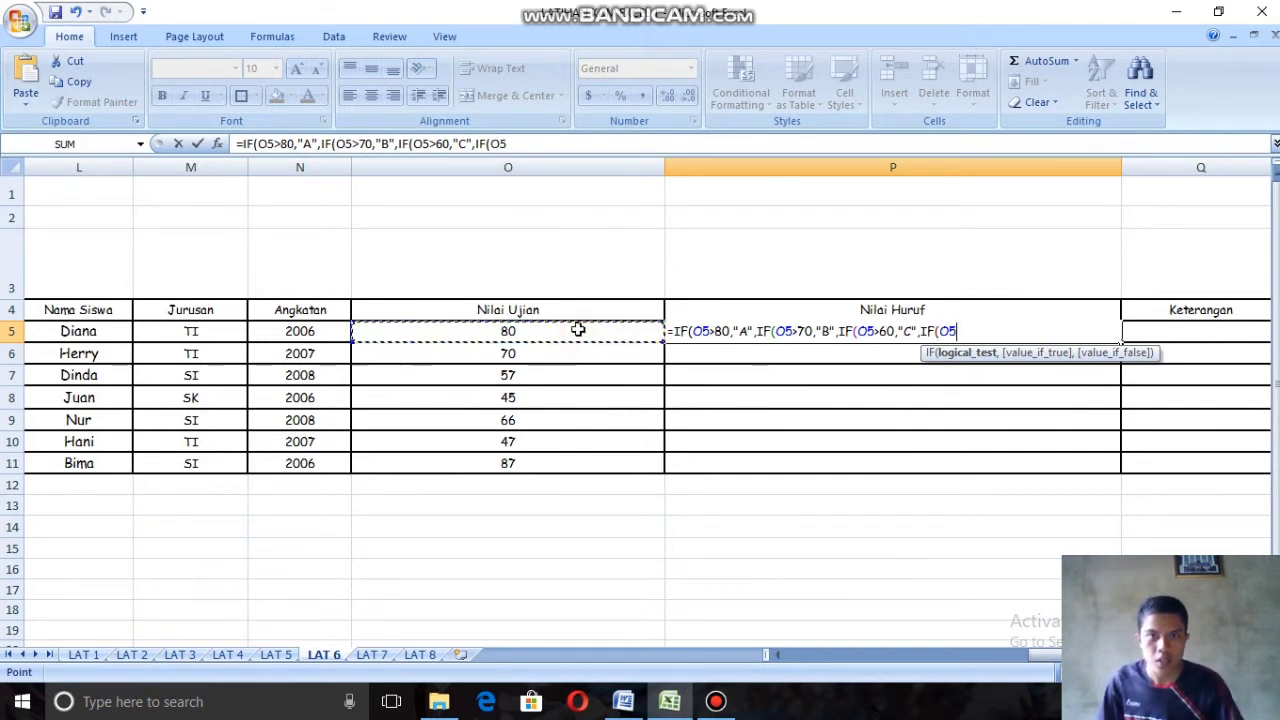
pyautogui.write('>')
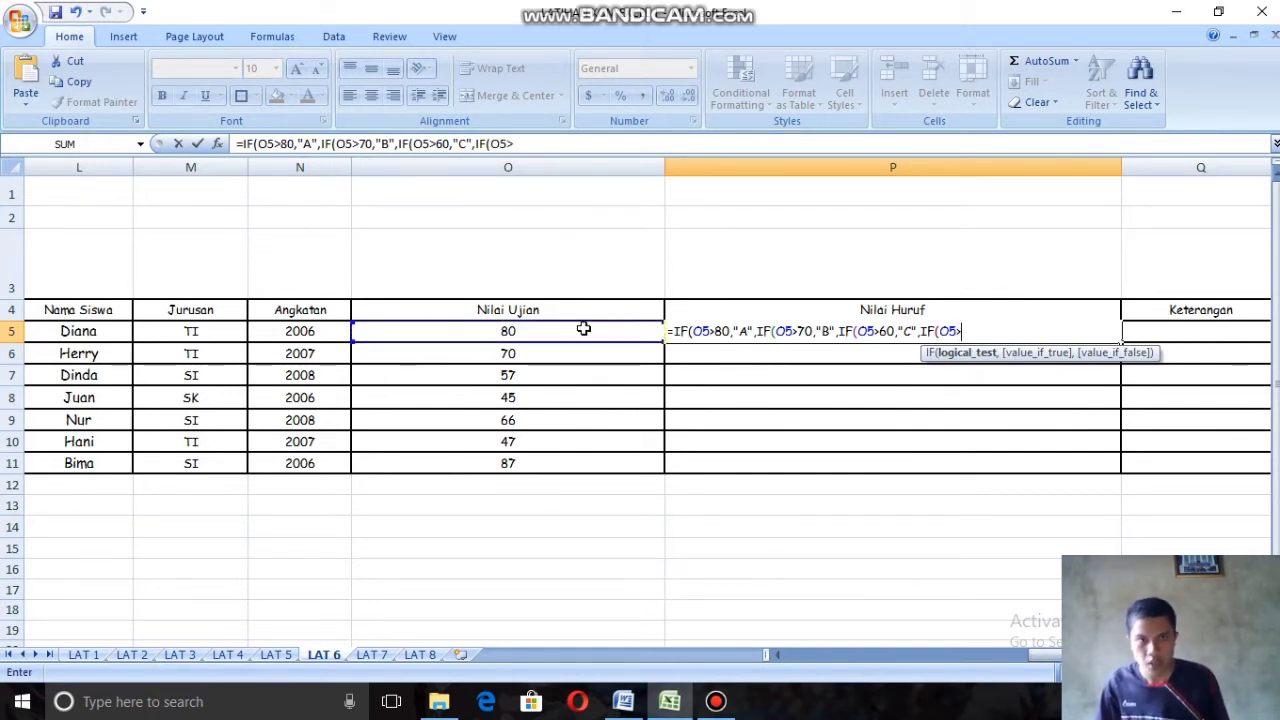
pyautogui.write('50')
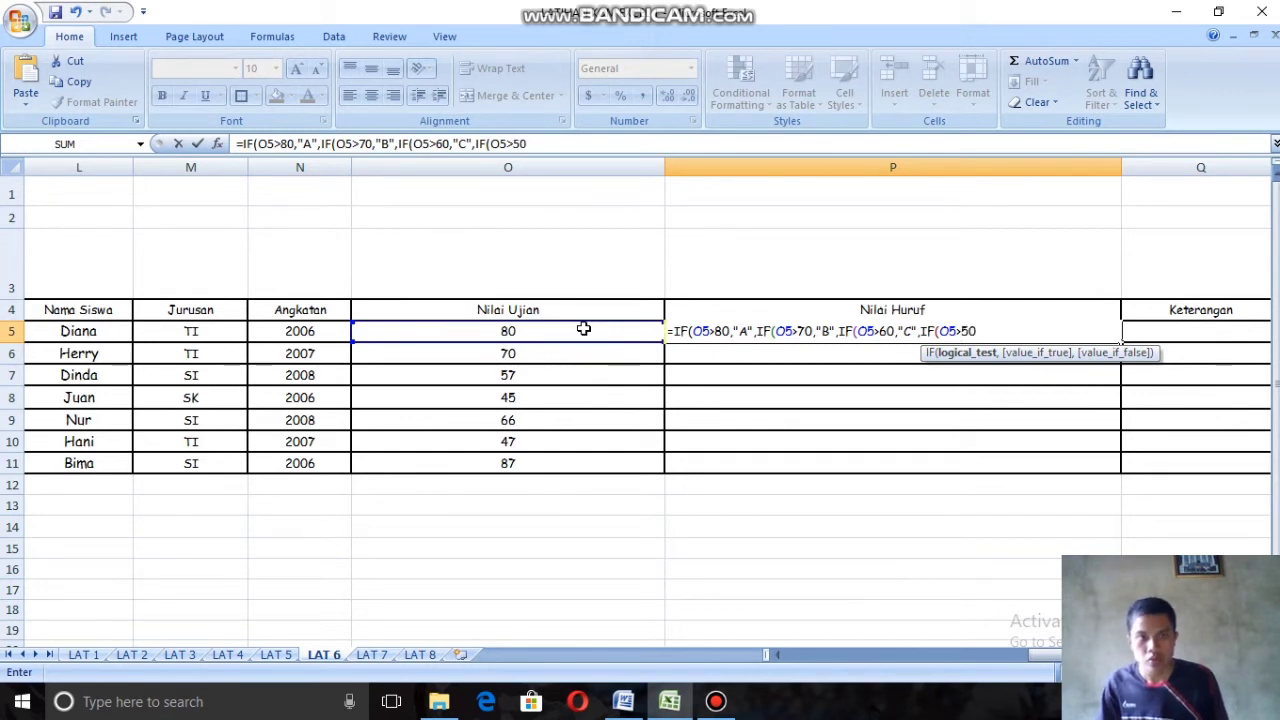
pyautogui.write(',')
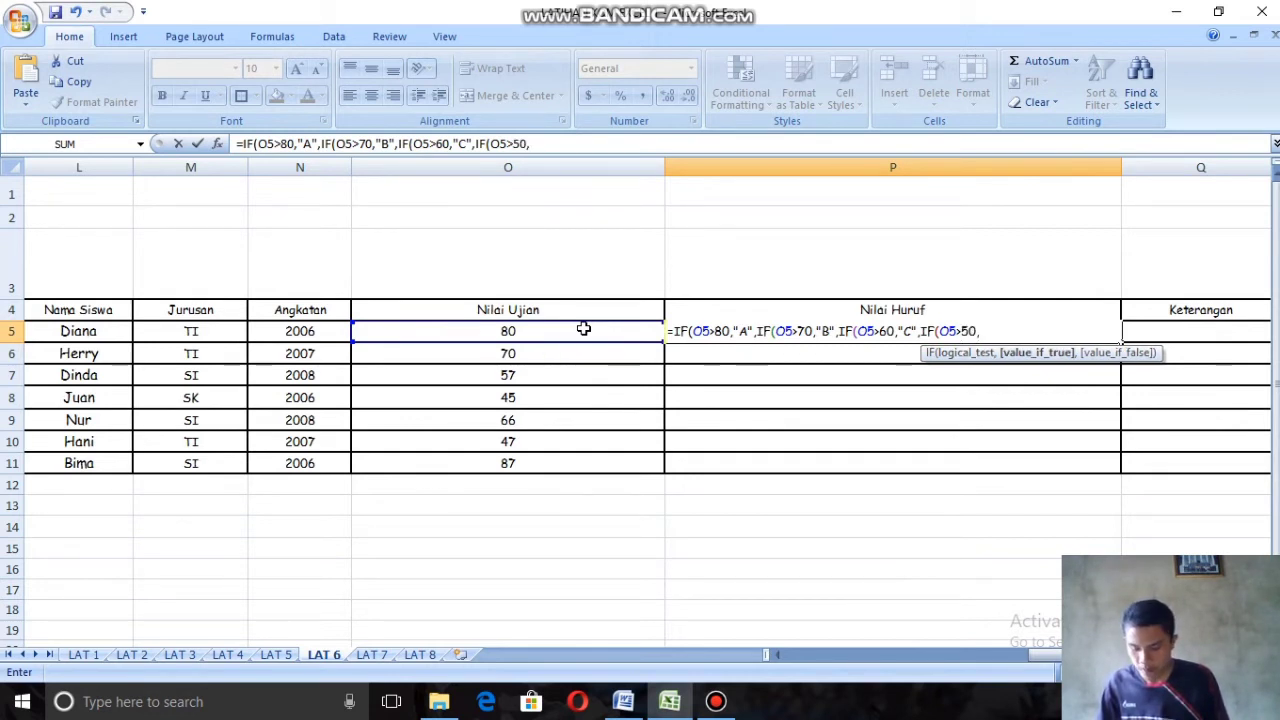
pyautogui.write('"')
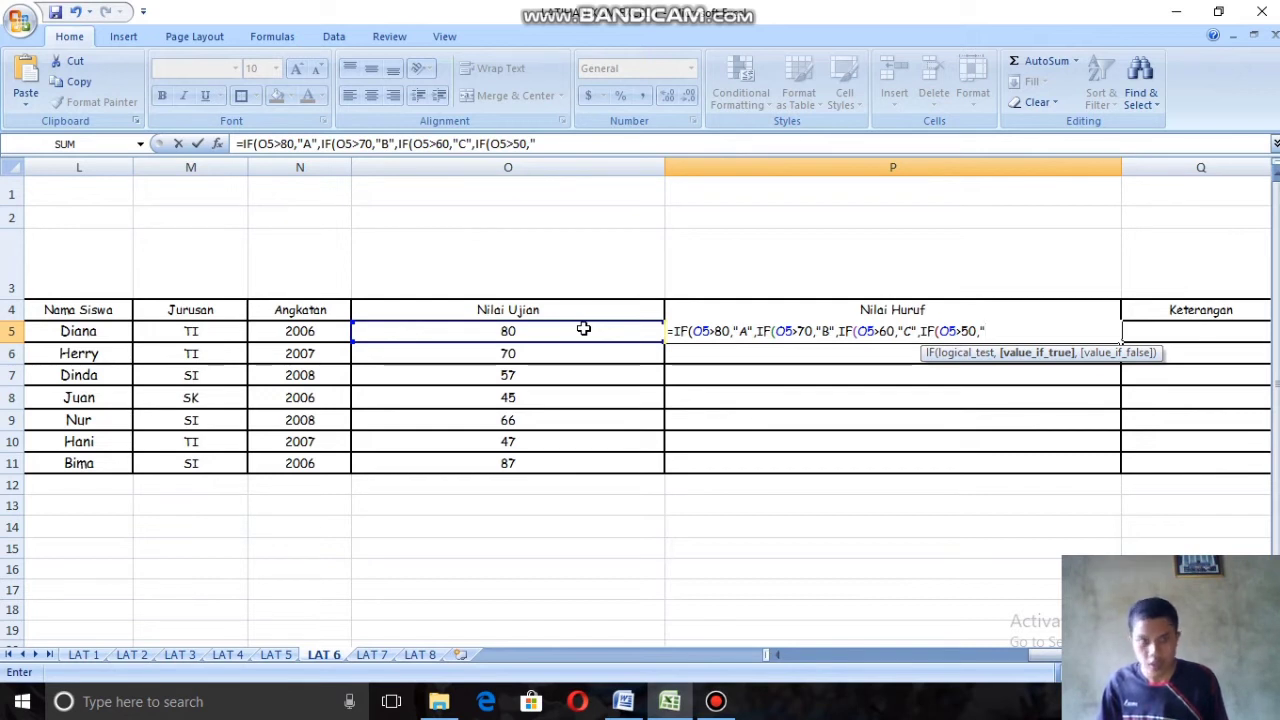
pyautogui.write('D')
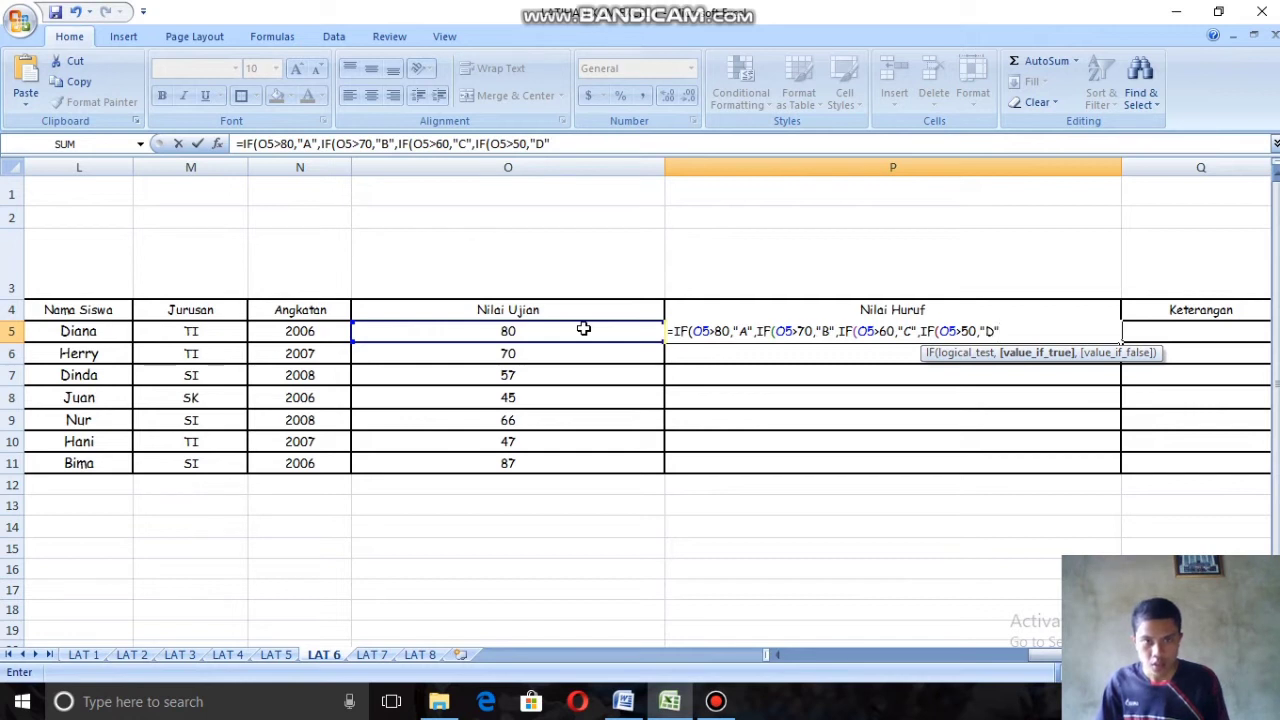
pyautogui.write('"')
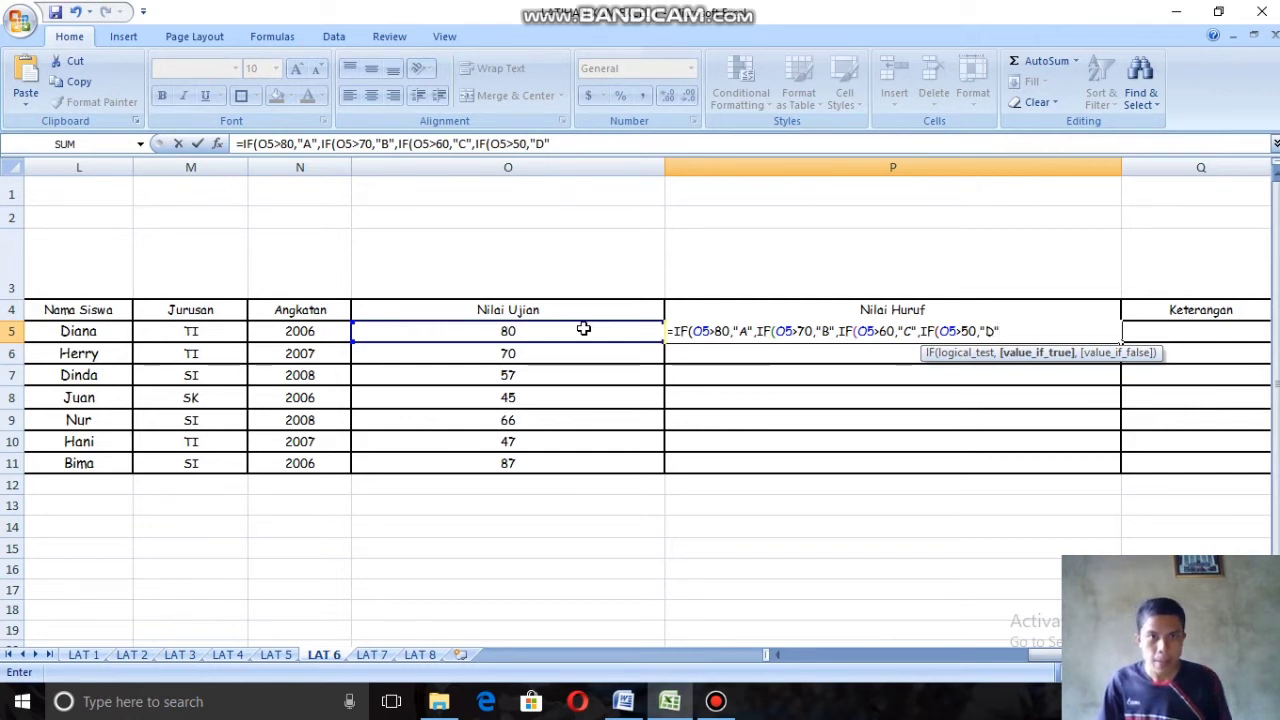
pyautogui.write(',')
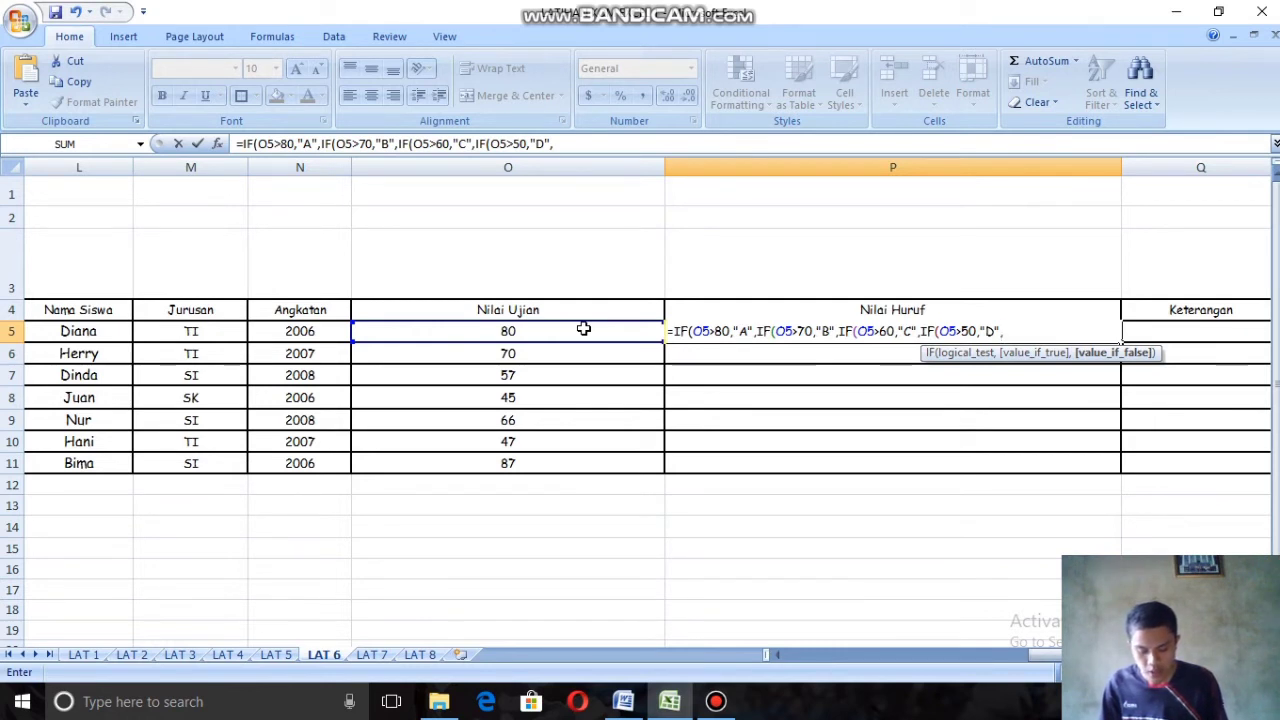
# Step: Set the last false result to "E", add closing parentheses, and compare the formula with the exercise's Nilai Huruf criteria
pyautogui.write('"')
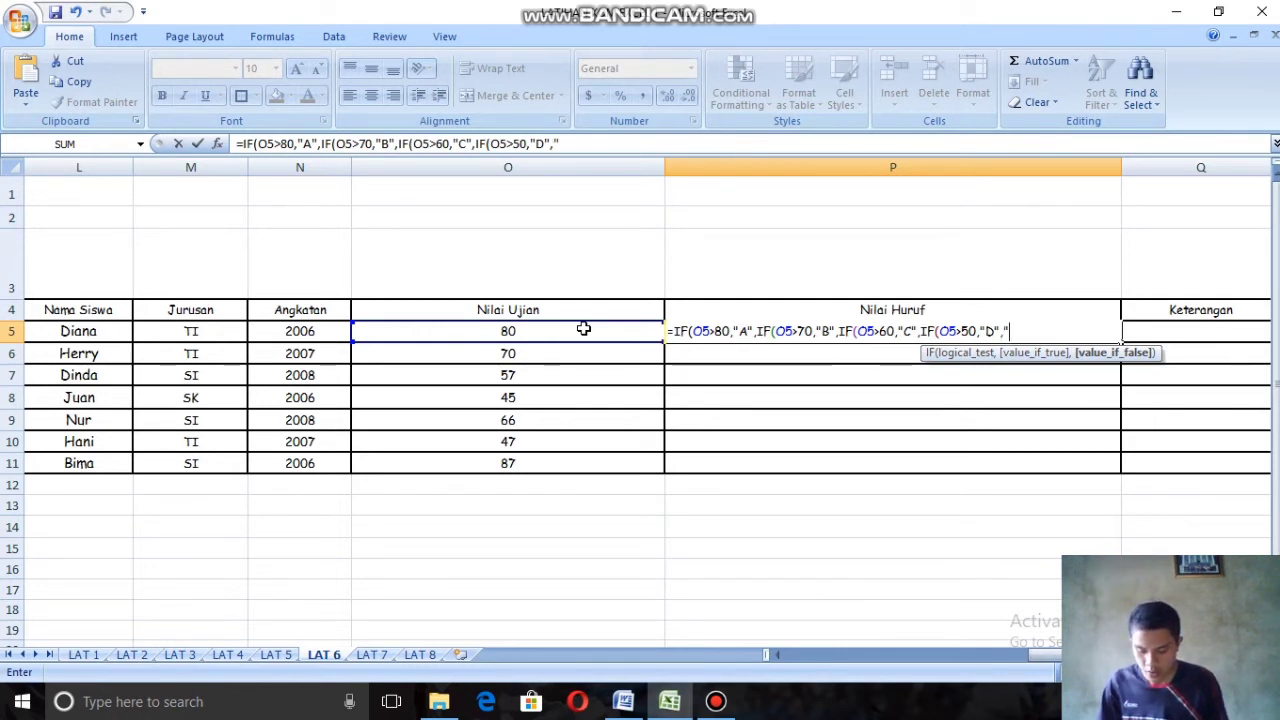
pyautogui.write('E"')
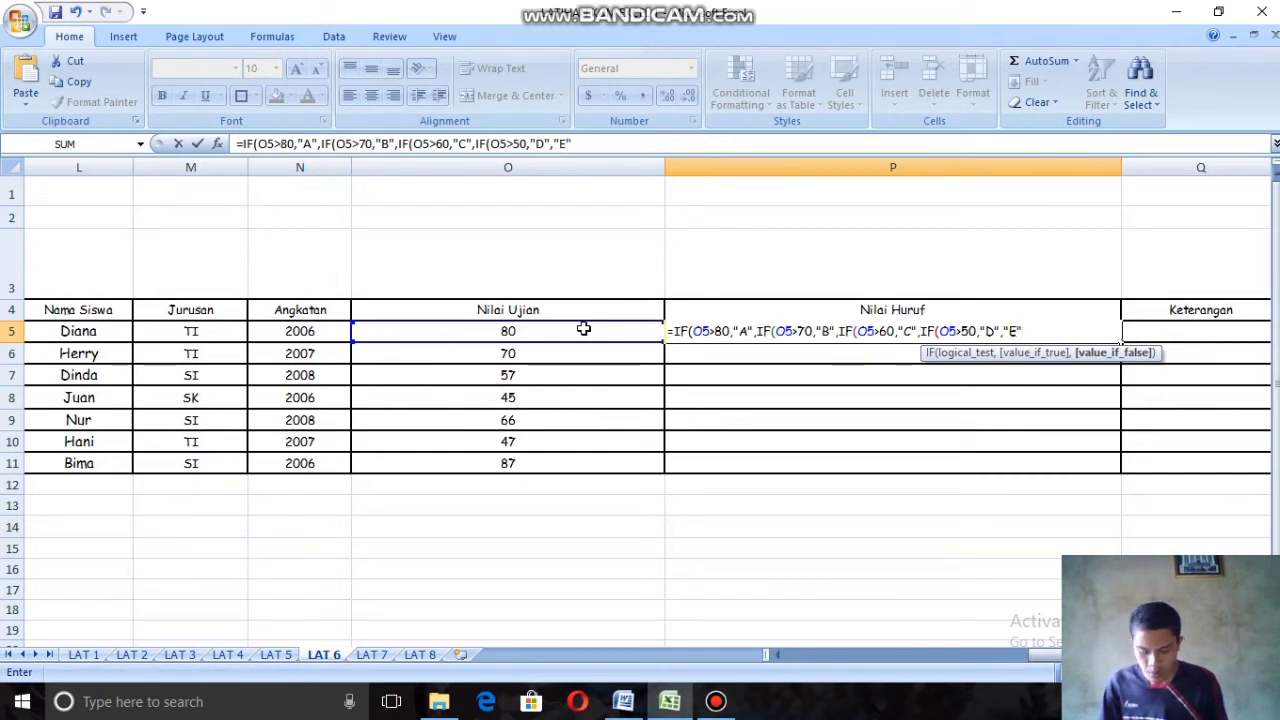
pyautogui.write(')))')
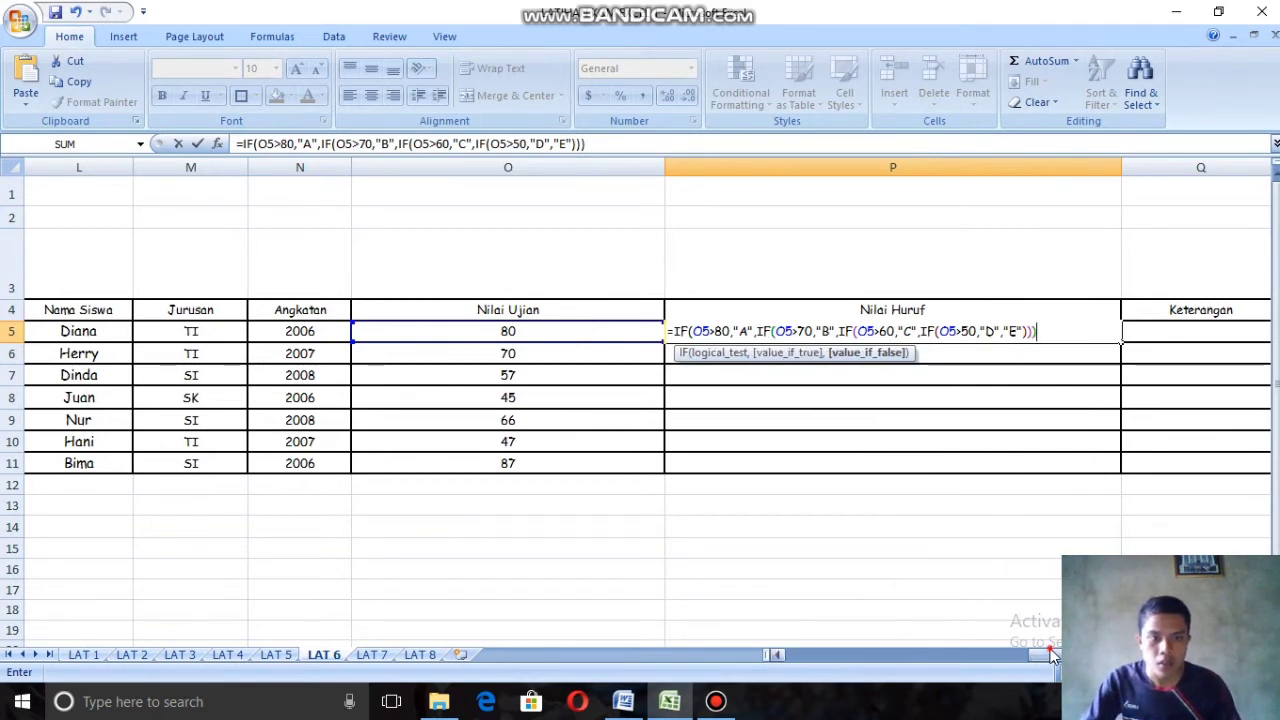
pyautogui.moveTo(1051, 655); pyautogui.dragTo(783, 632)
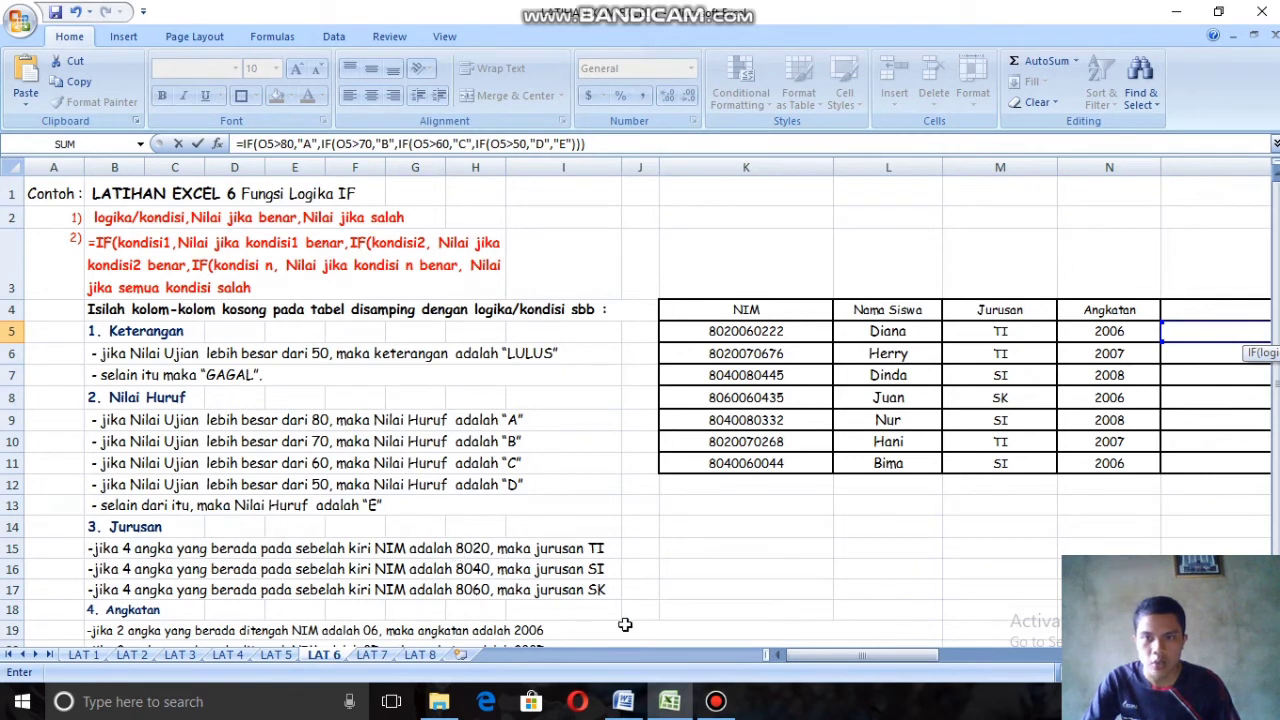
pyautogui.moveTo(812, 657); pyautogui.dragTo(1025, 657)
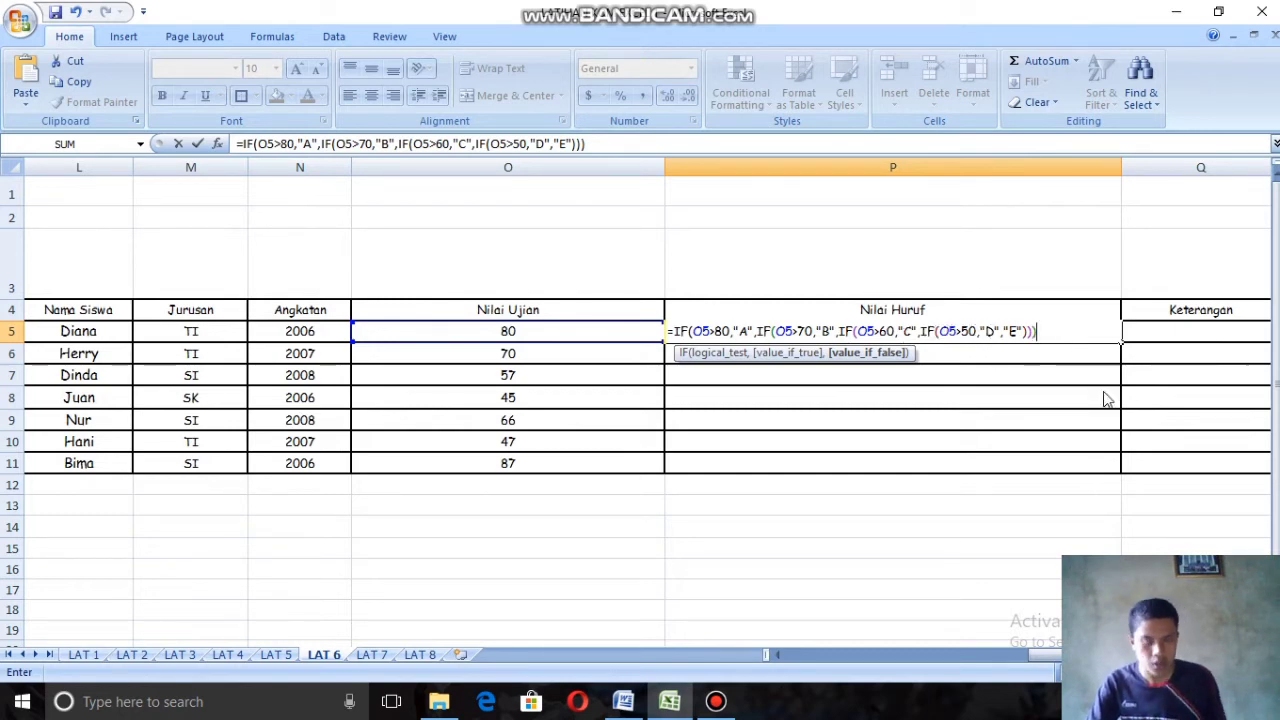
# Step: Enter the Nilai Huruf formula in P5, accepting the proposed parenthesis correction, and fill it down through P11
pyautogui.press('Return')
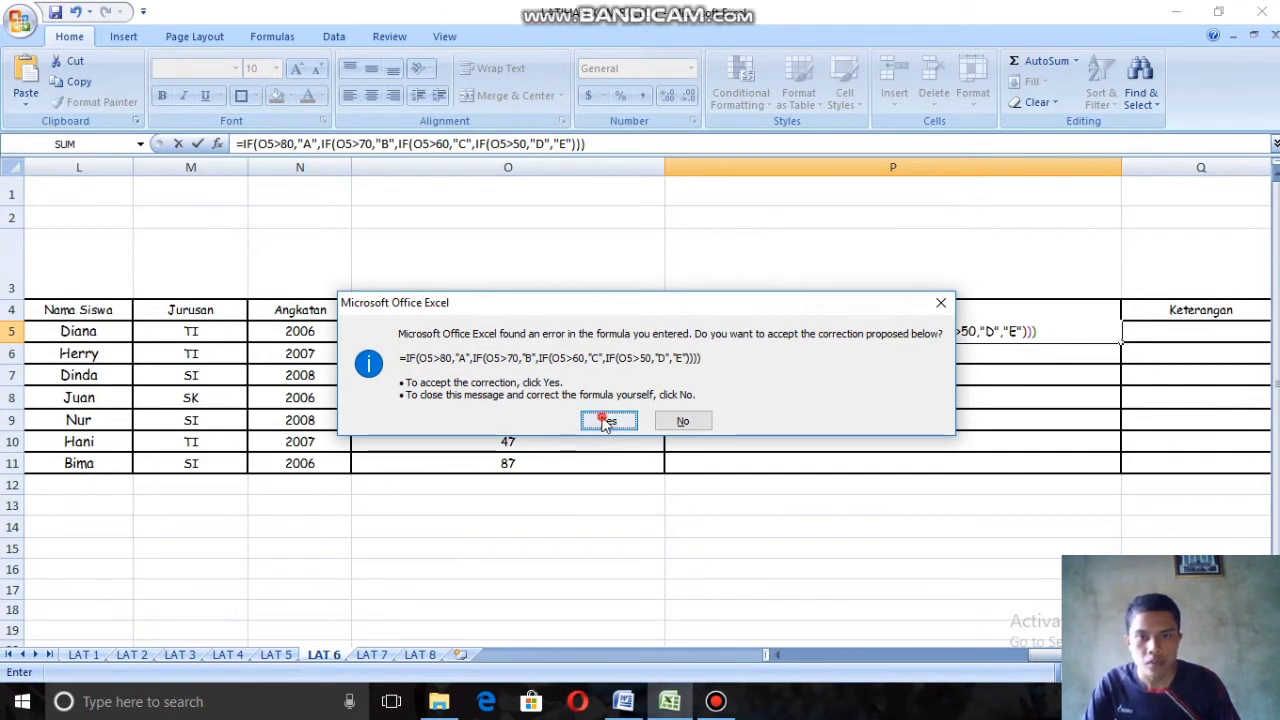
pyautogui.click(609, 422)
pyautogui.click(736, 329)
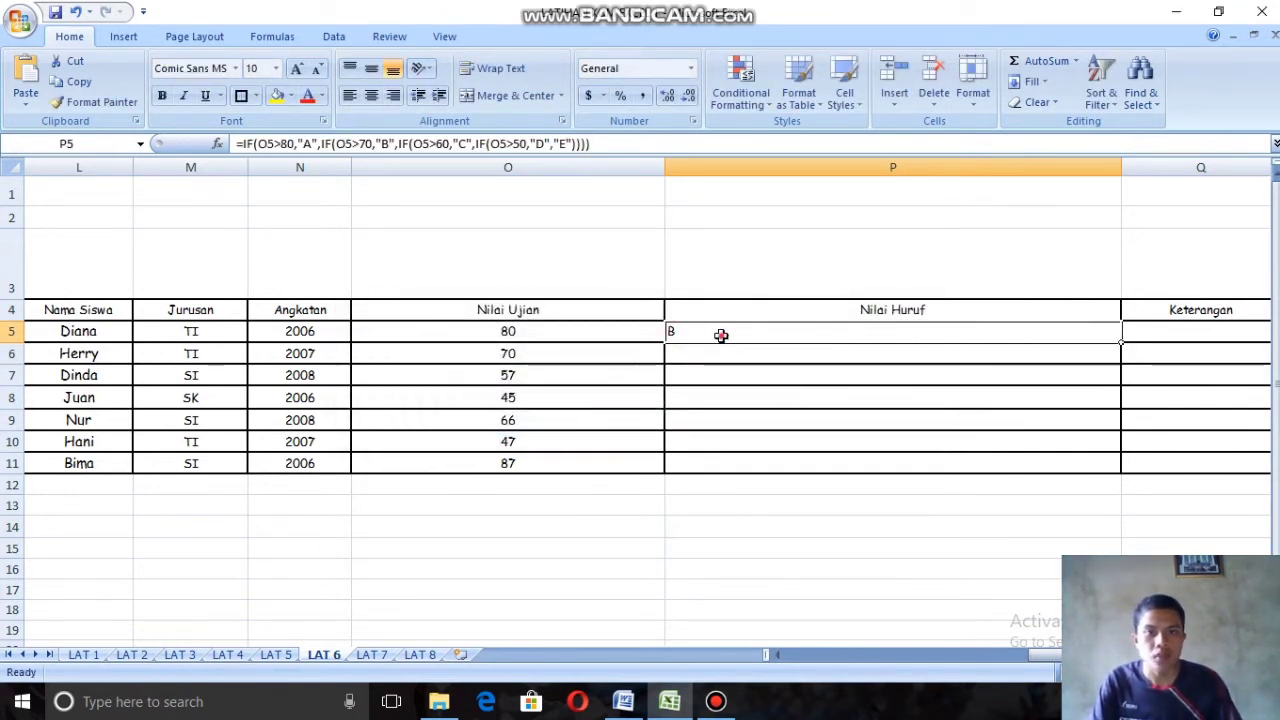
pyautogui.moveTo(1121, 342); pyautogui.dragTo(1121, 466)
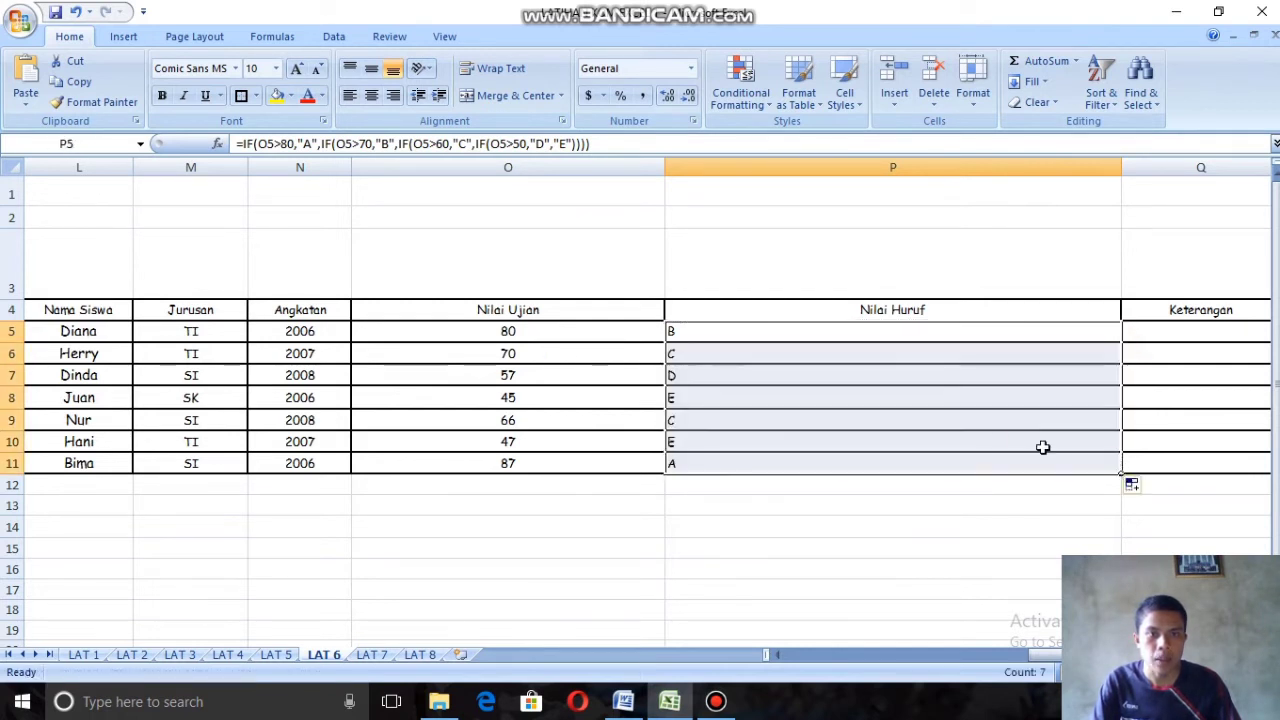
# Step: Narrow the Nilai Ujian column to a width of 27.86 and shrink the Nilai Huruf column close to its header's width
pyautogui.click(822, 502)
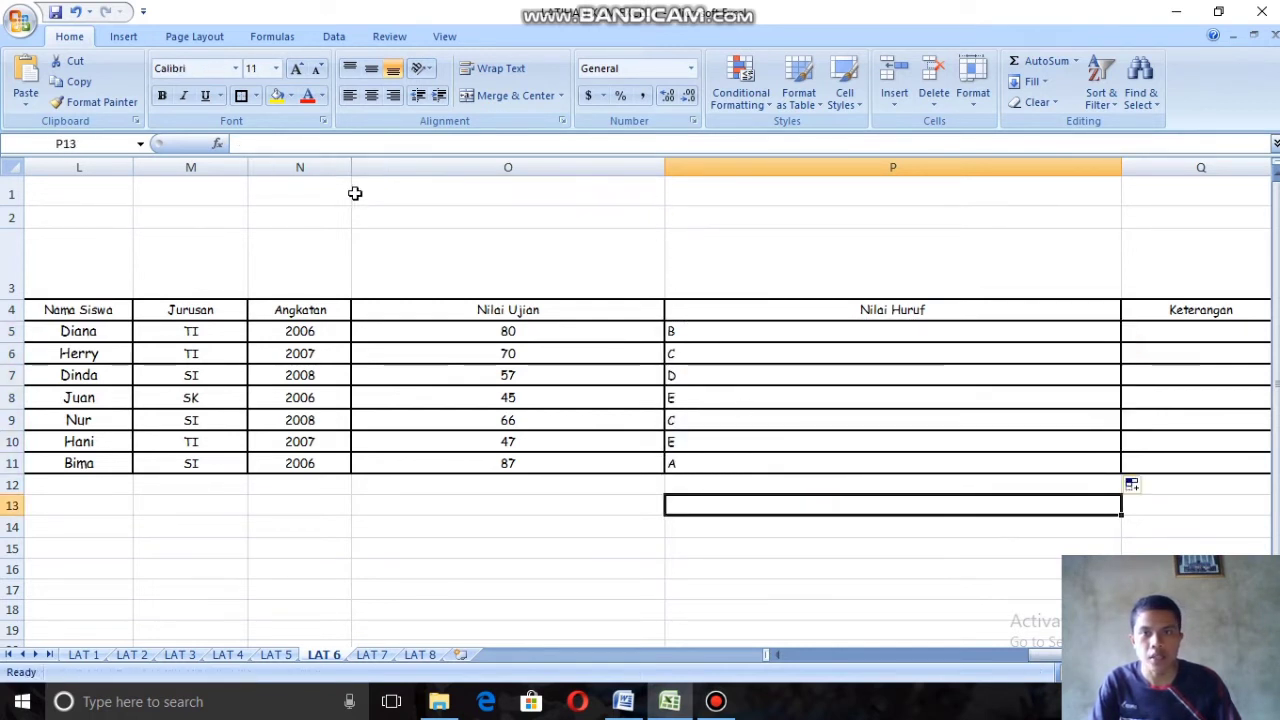
pyautogui.moveTo(664, 169); pyautogui.dragTo(563, 211)
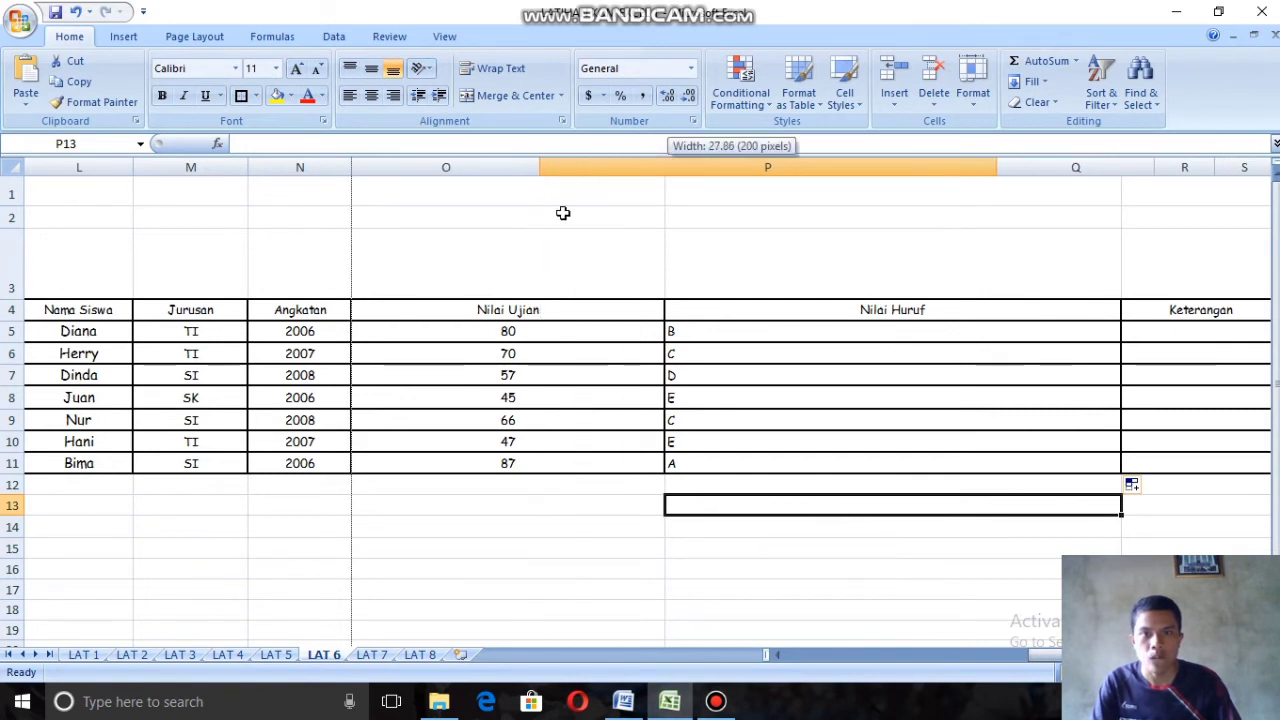
pyautogui.moveTo(997, 171); pyautogui.dragTo(731, 209)
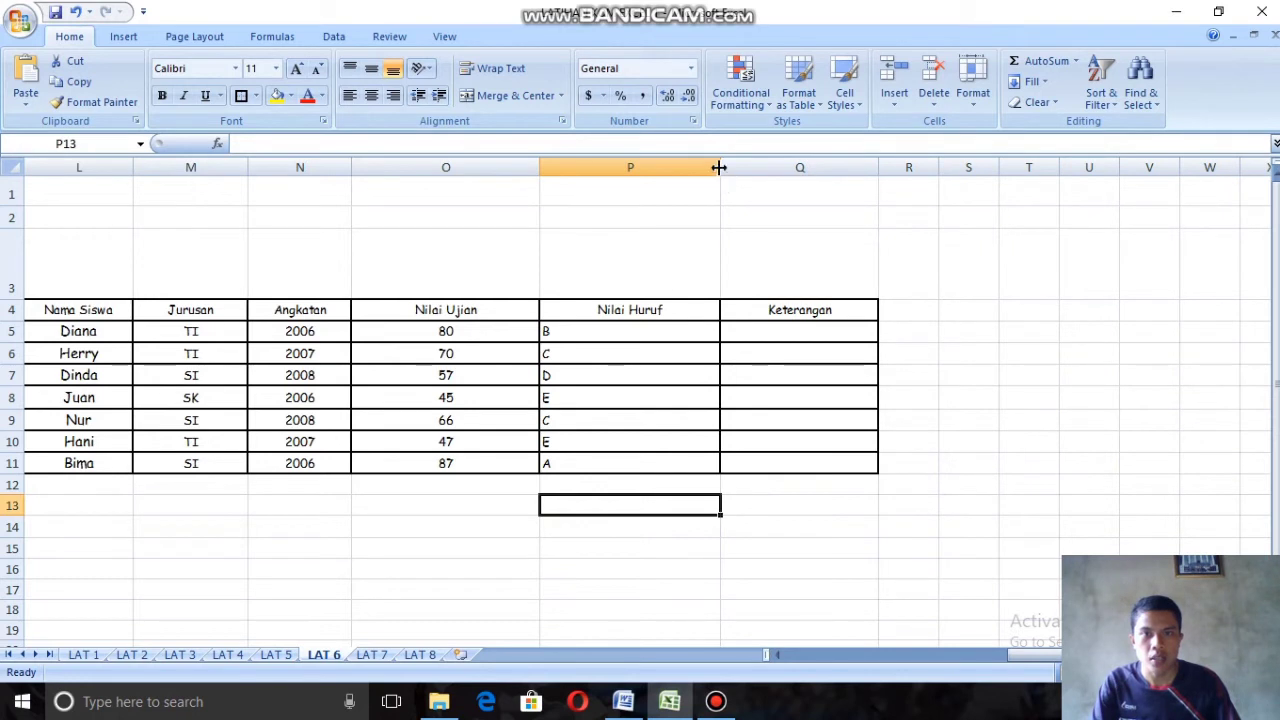
pyautogui.moveTo(717, 166); pyautogui.dragTo(631, 186)
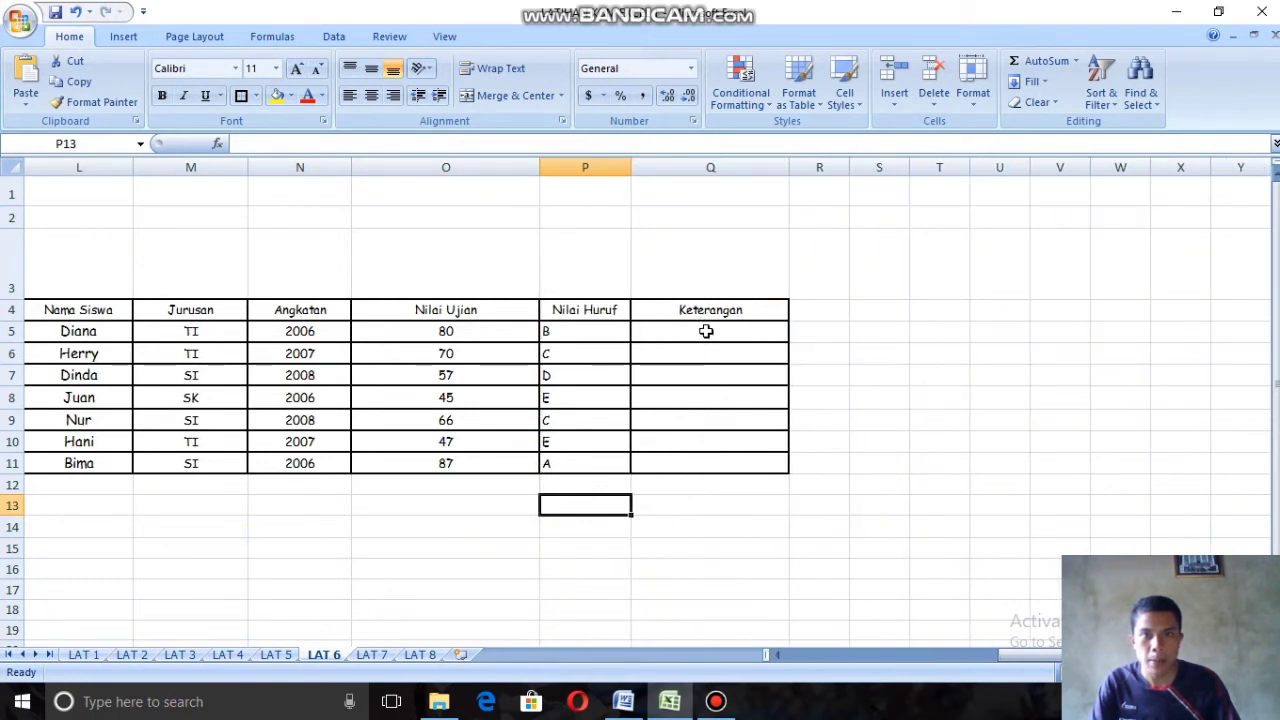
# Step: Check the Keterangan criteria and start an IF formula in Q5 with the condition O5>50
pyautogui.click(707, 330)
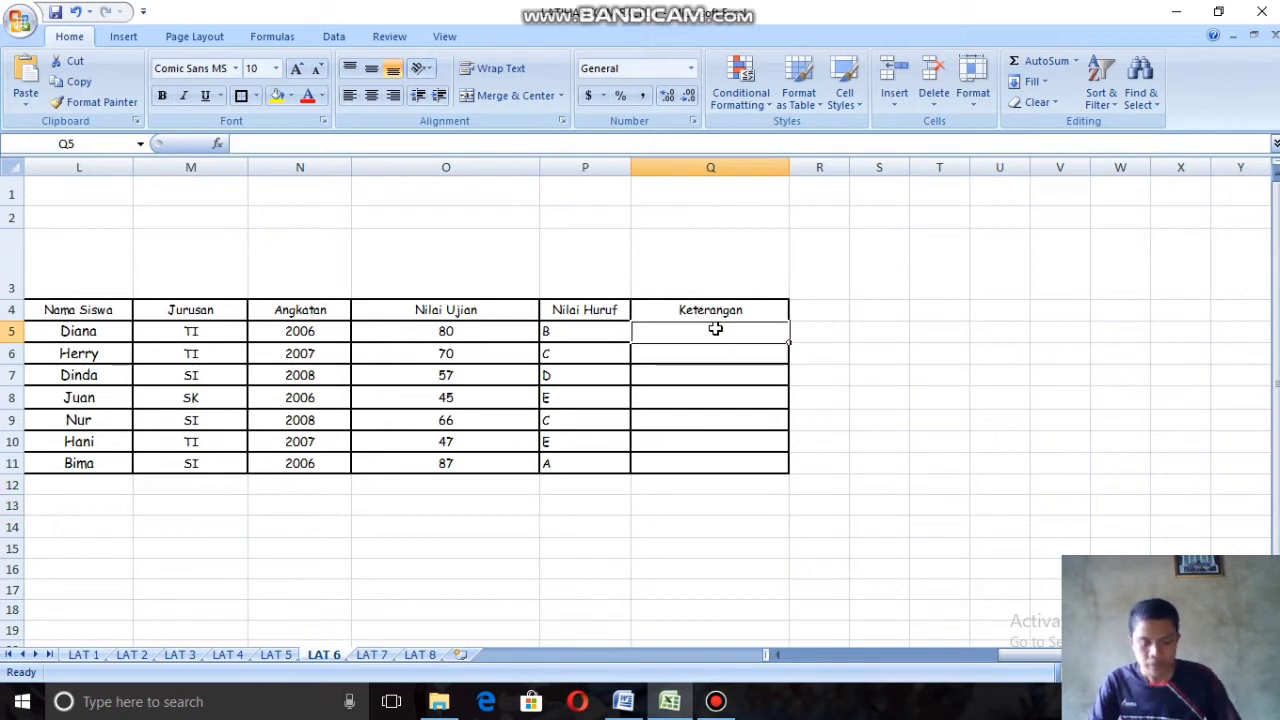
pyautogui.moveTo(1010, 657); pyautogui.dragTo(784, 658)
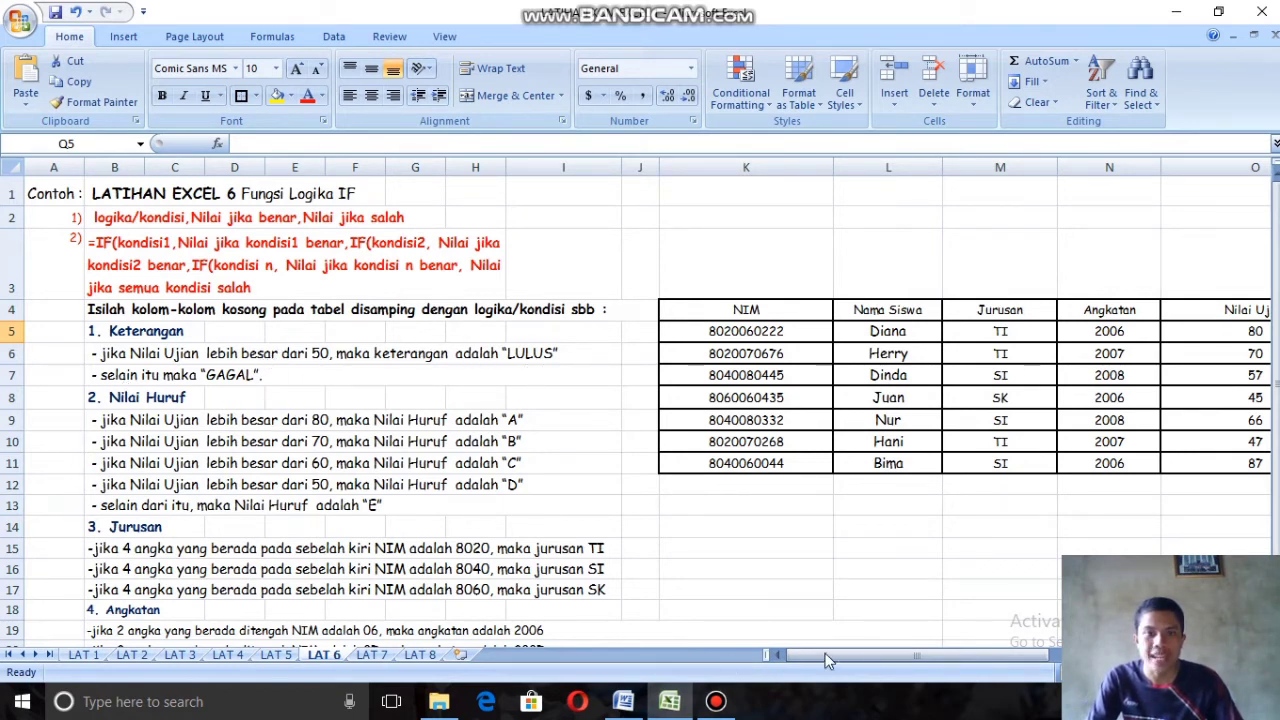
pyautogui.moveTo(830, 659); pyautogui.dragTo(880, 659)
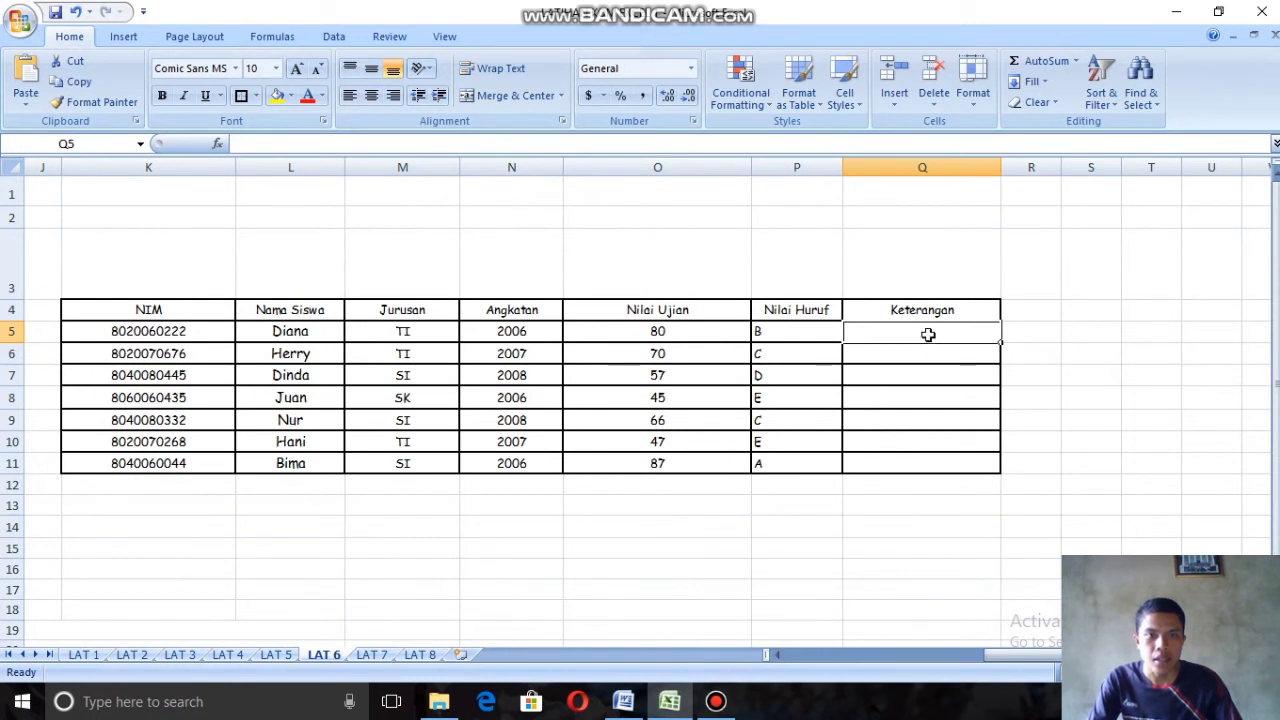
pyautogui.write('=')
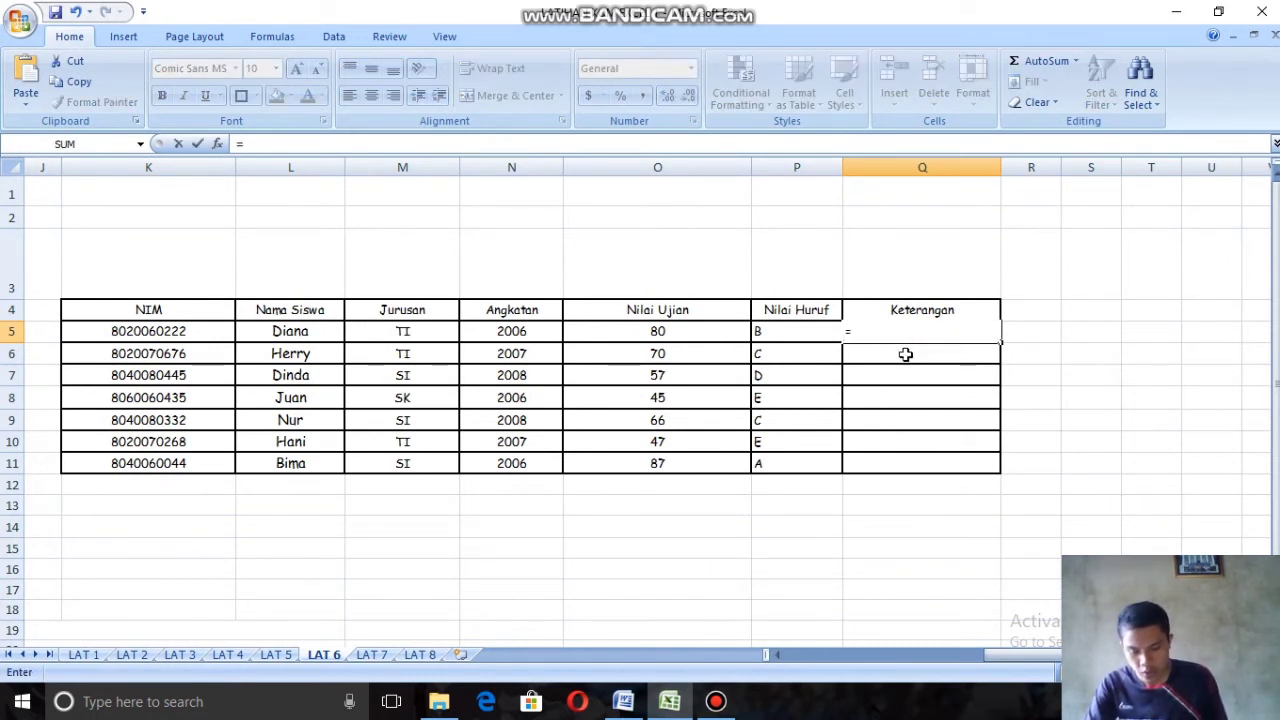
pyautogui.write('IF')
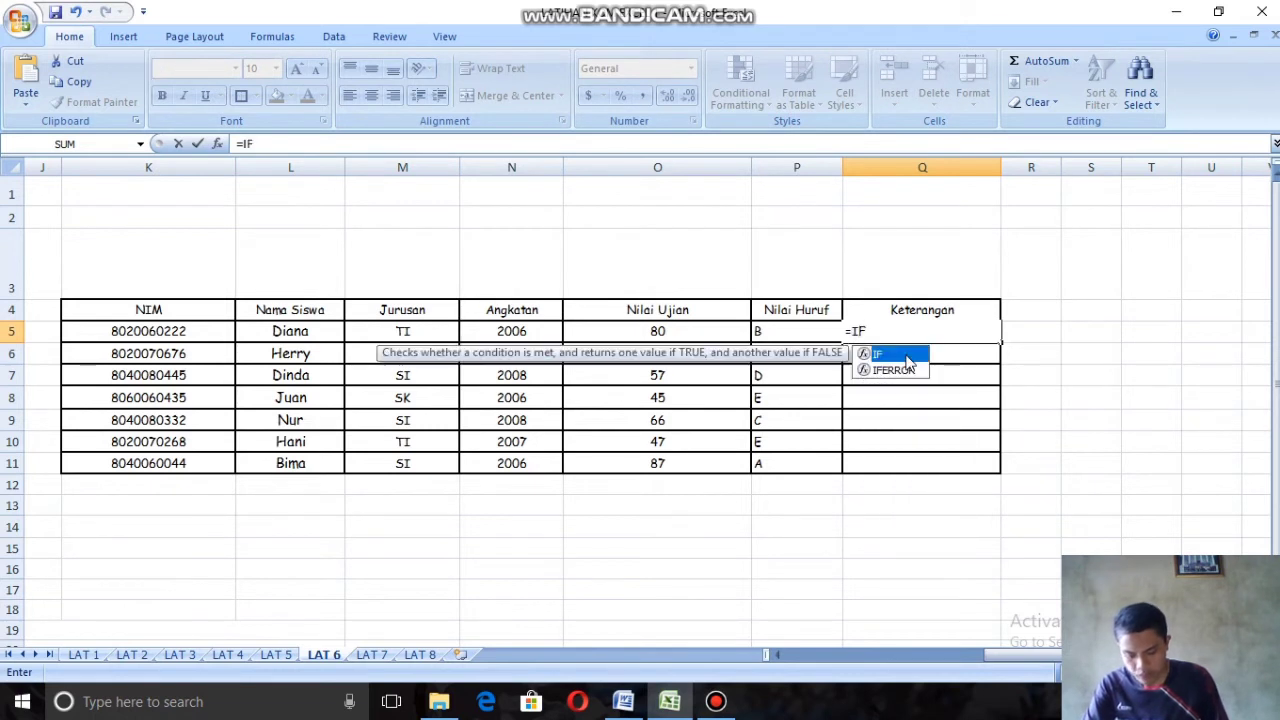
pyautogui.doubleClick(890, 355)
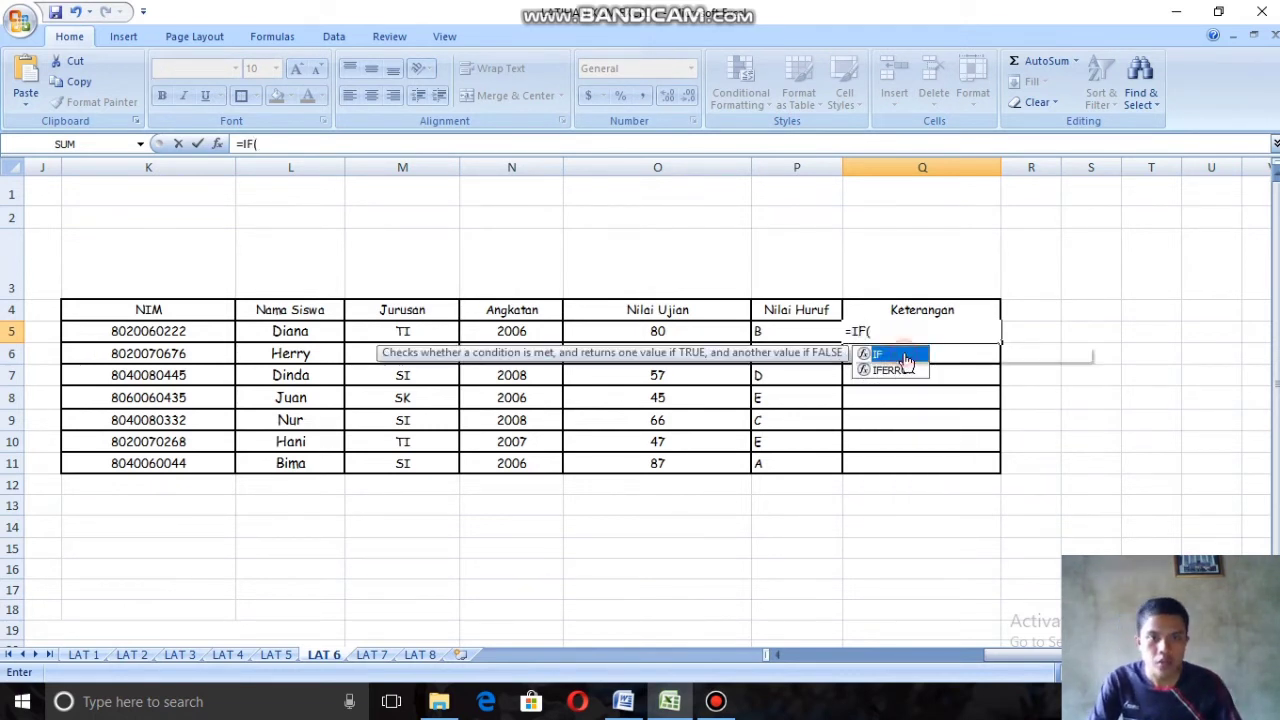
pyautogui.click(661, 333)
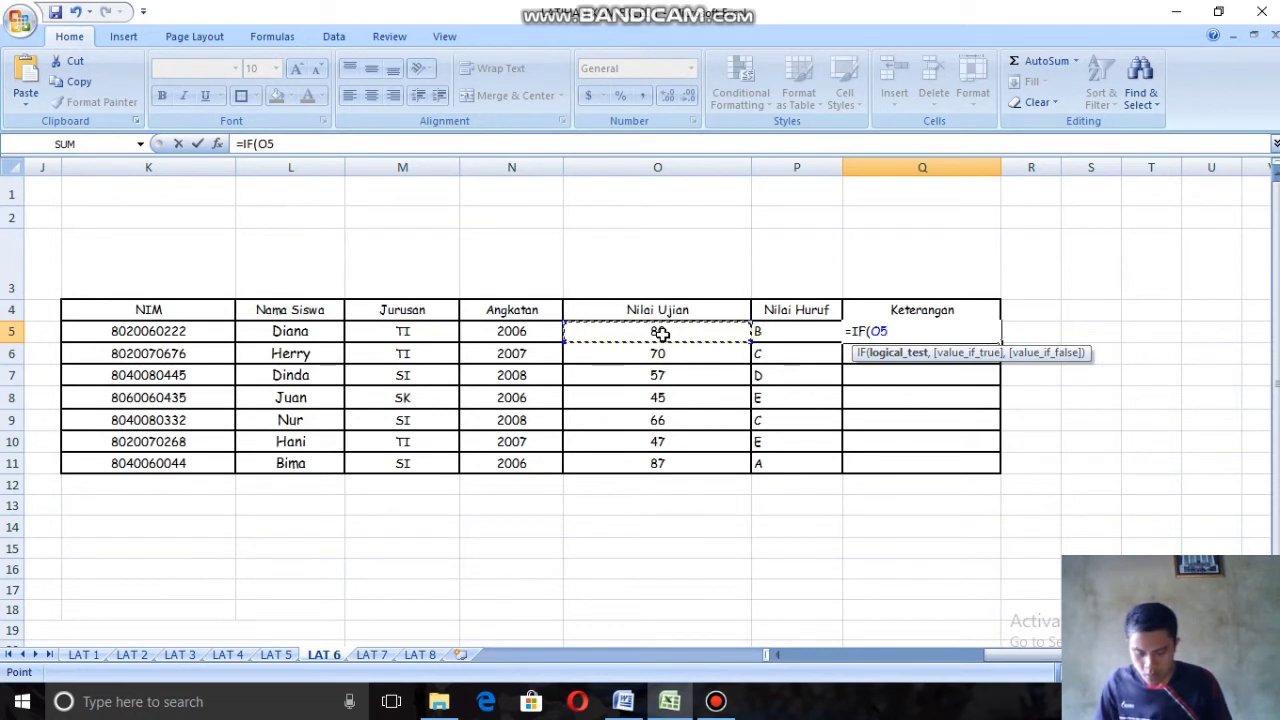
pyautogui.write('>')
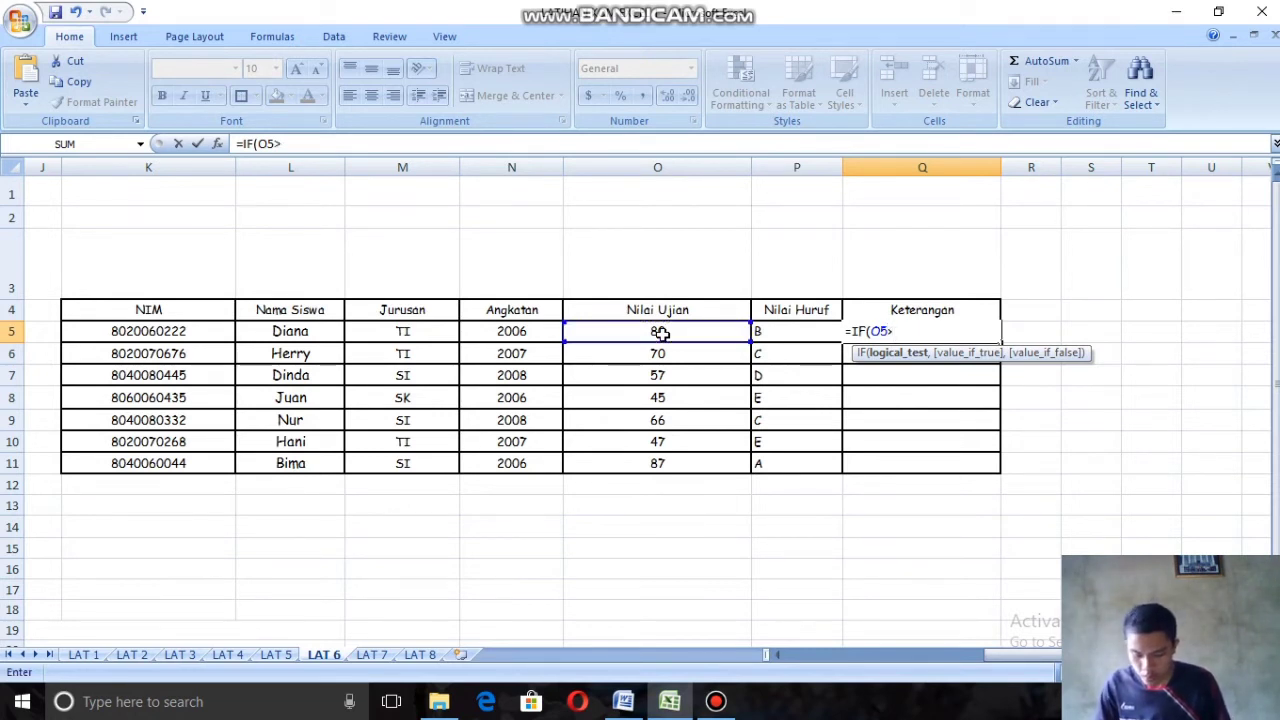
pyautogui.write('50,')
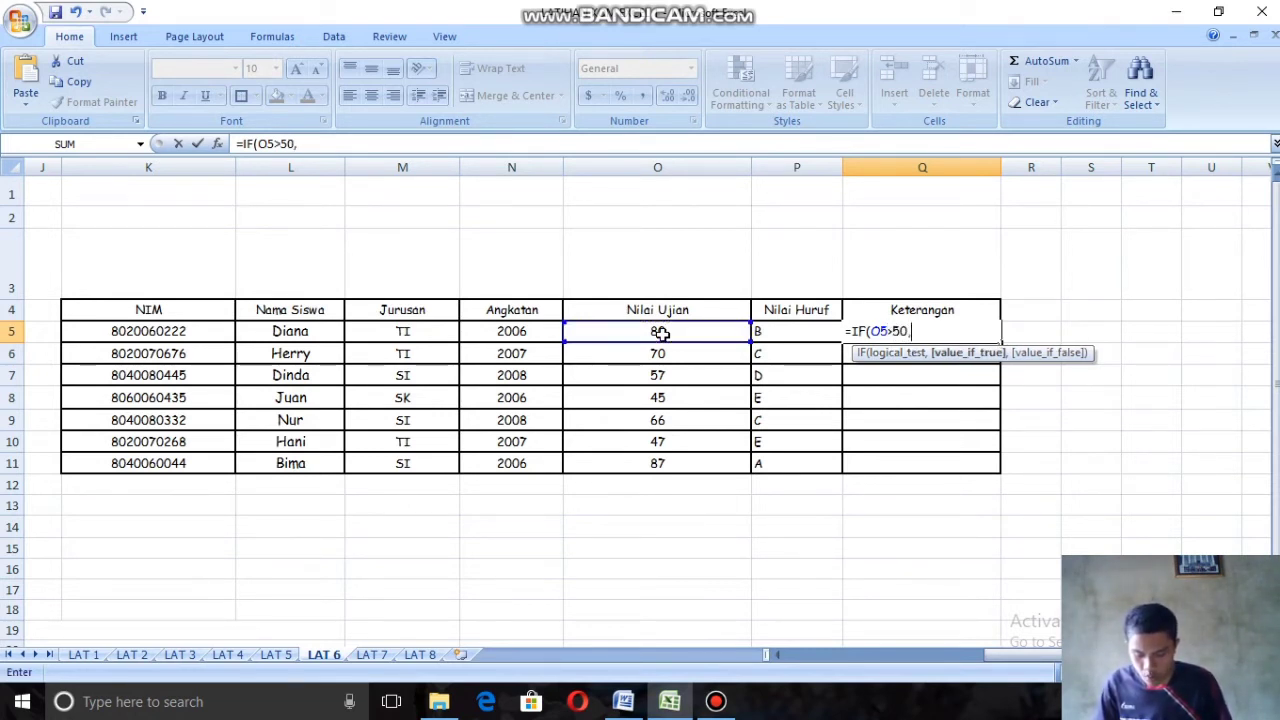
pyautogui.write('"')
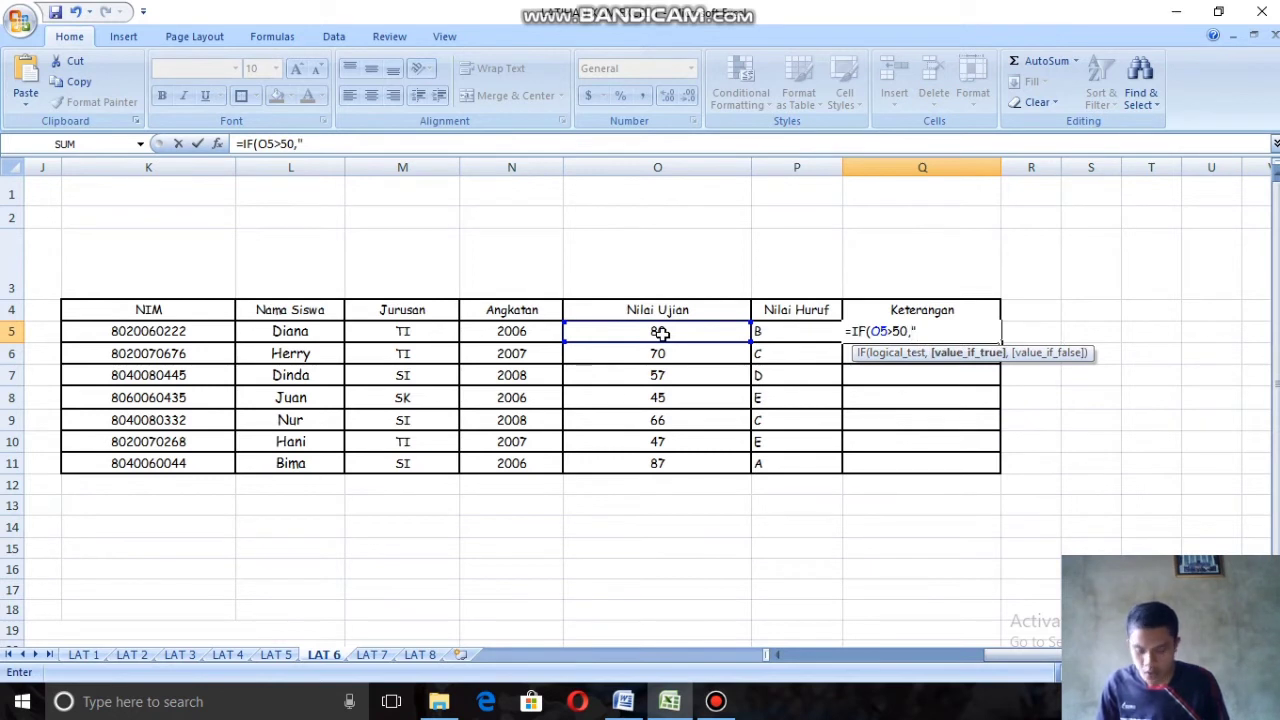
pyautogui.write('LUL')
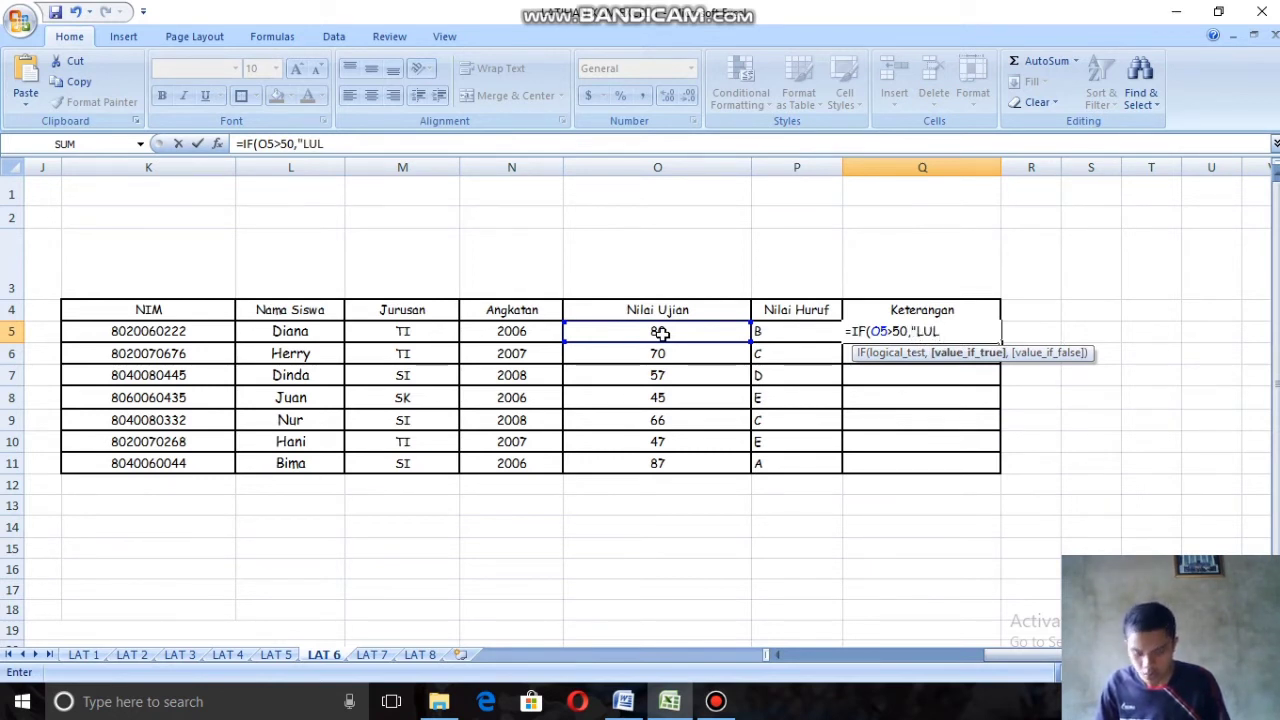
pyautogui.write('US')
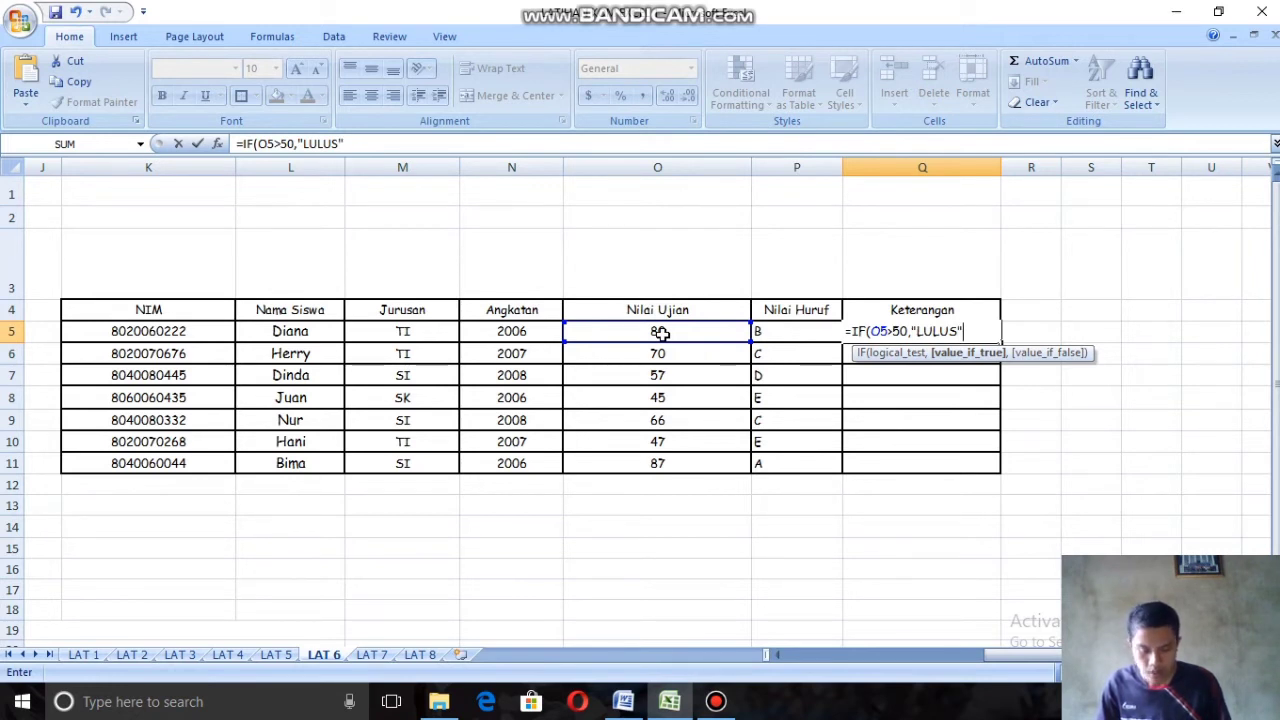
# Step: Set the Q5 formula's true result to "LULUS" and its false result to "GAGAL", and enter it
pyautogui.write(',')
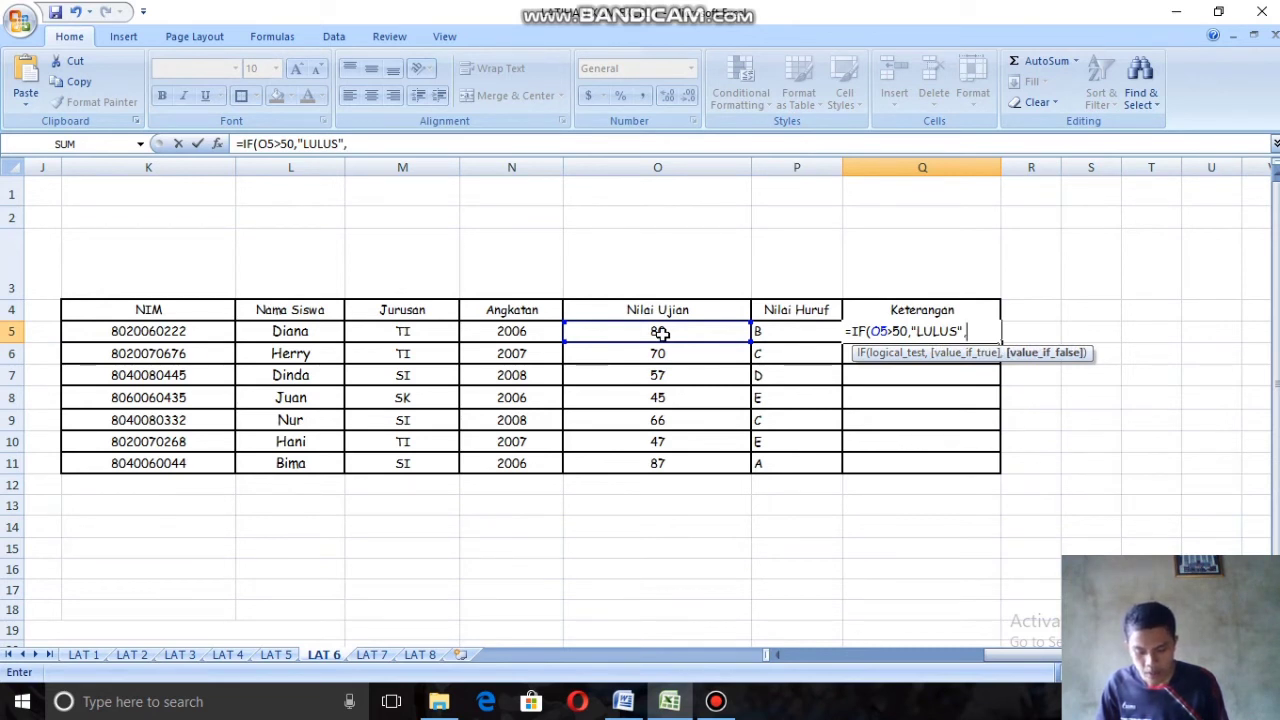
pyautogui.write('"GAG')
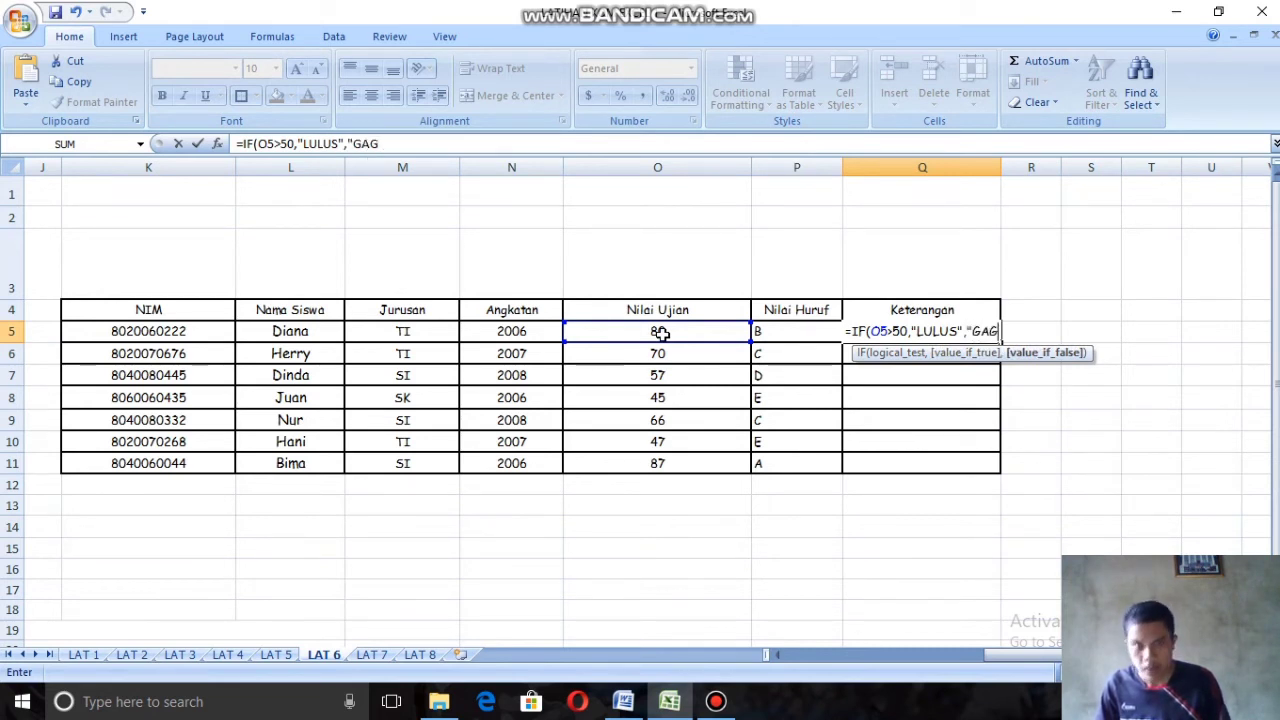
pyautogui.write('A')
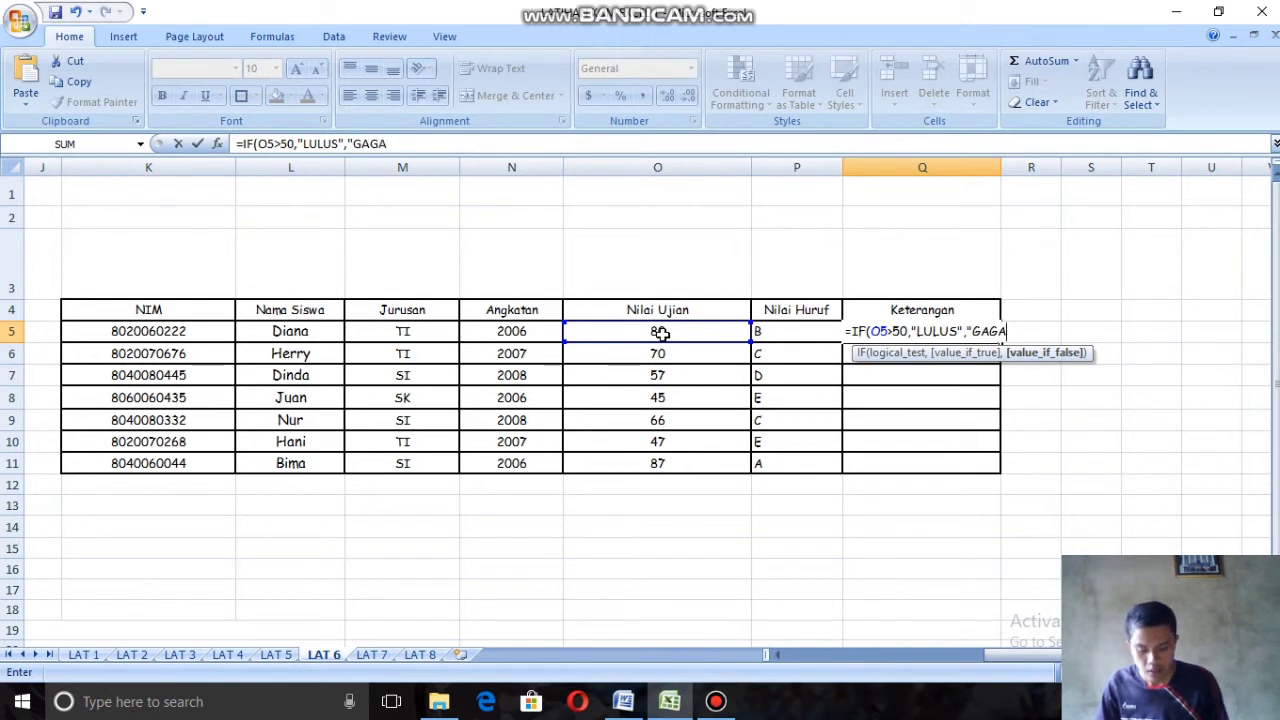
pyautogui.write('L')
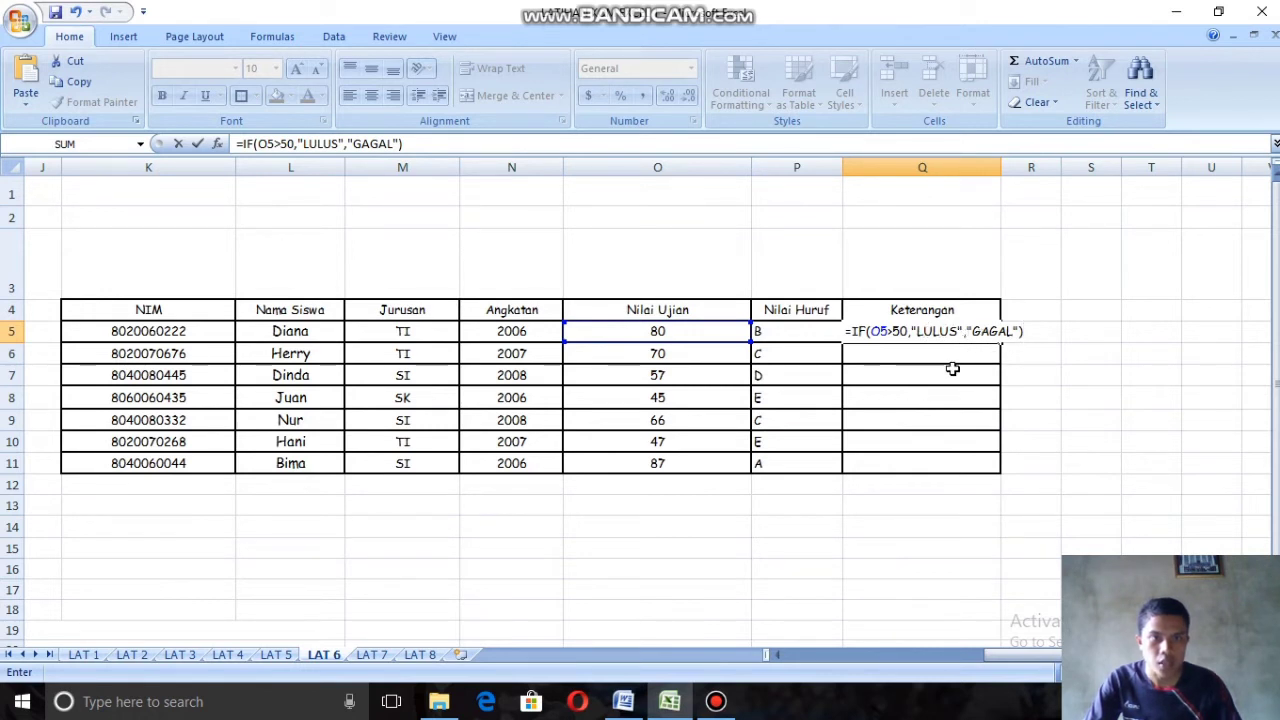
pyautogui.press('Return')
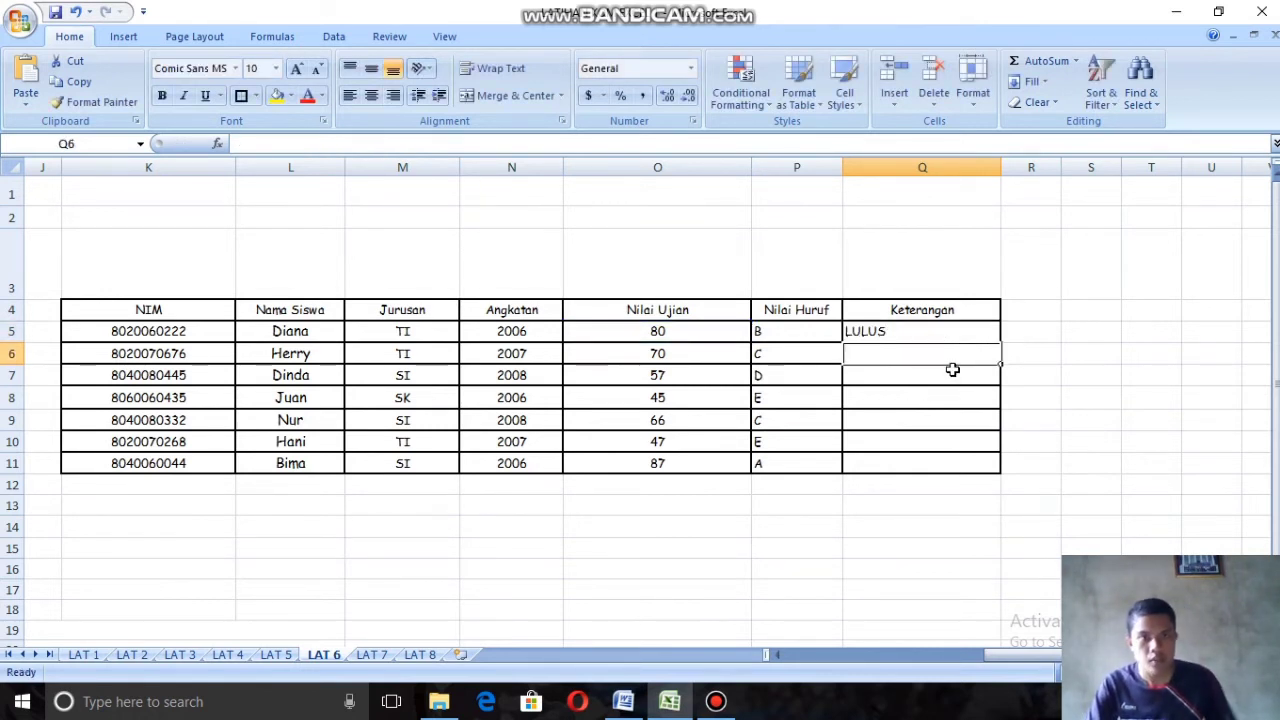
# Step: Fill the Keterangan formula down through Q11 and centre the values in O5:Q11 horizontally
pyautogui.click(905, 330)
pyautogui.moveTo(1002, 346); pyautogui.dragTo(983, 465)
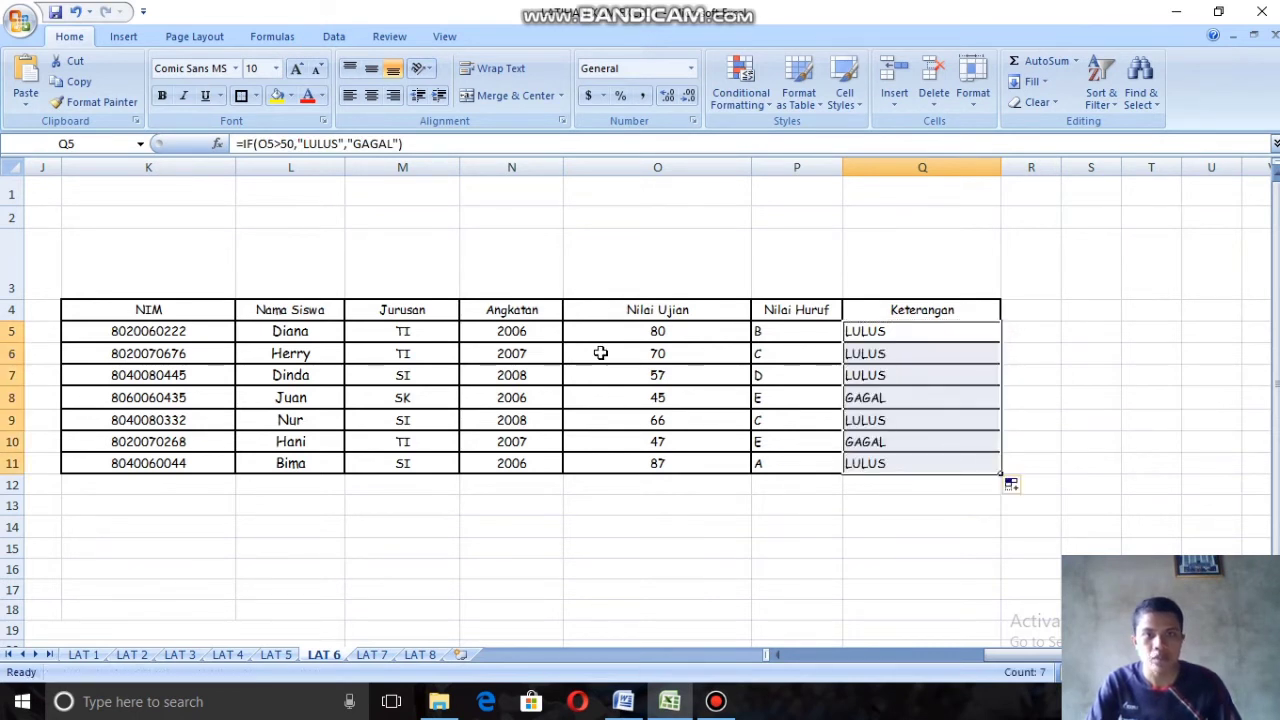
pyautogui.moveTo(626, 334); pyautogui.dragTo(898, 462)
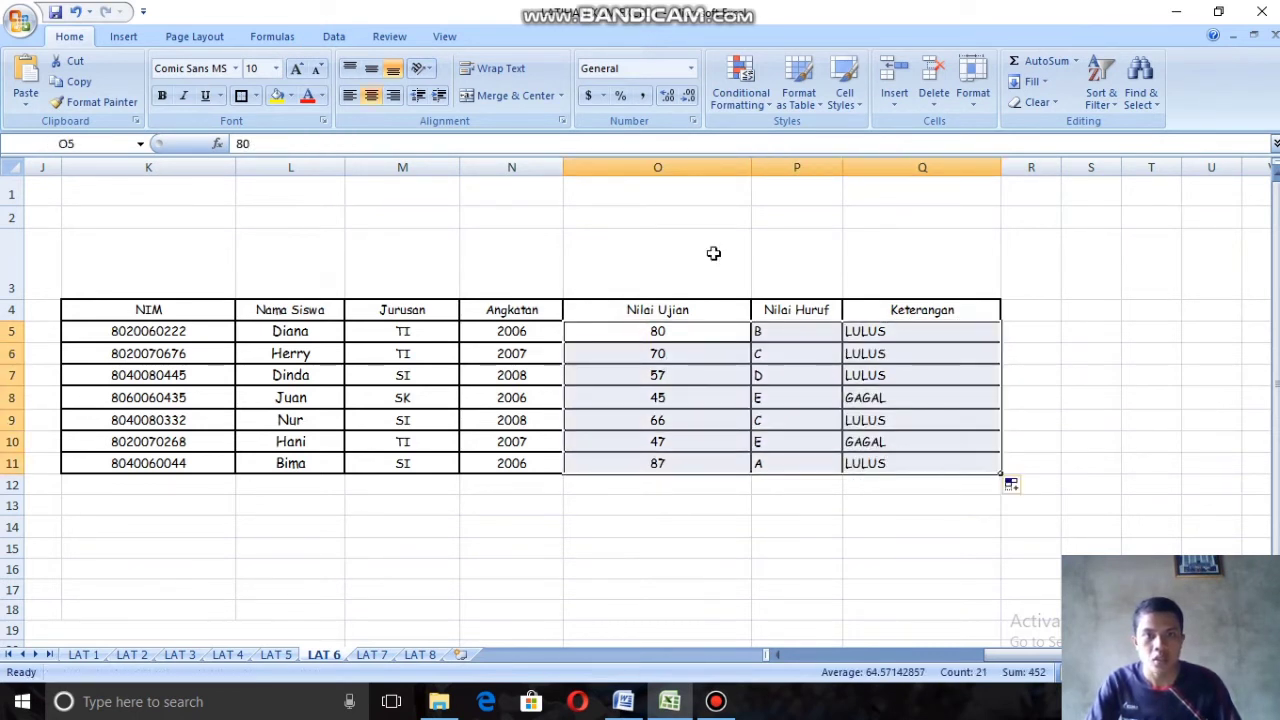
pyautogui.click(373, 98)
pyautogui.click(373, 98)
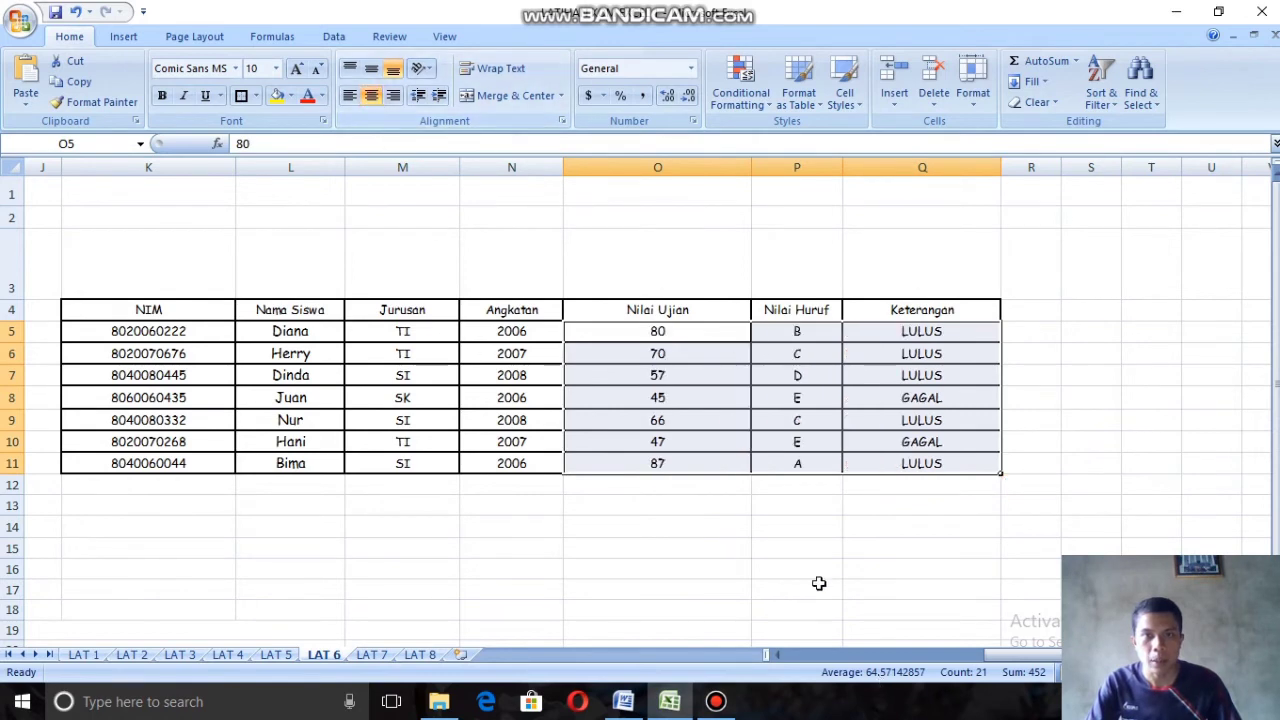
pyautogui.click(810, 572)
# Step: Review the LAT 6 criteria against the completed table, checking the Nilai Huruf and Keterangan formulas in row 10
pyautogui.moveTo(1007, 657); pyautogui.dragTo(706, 620)
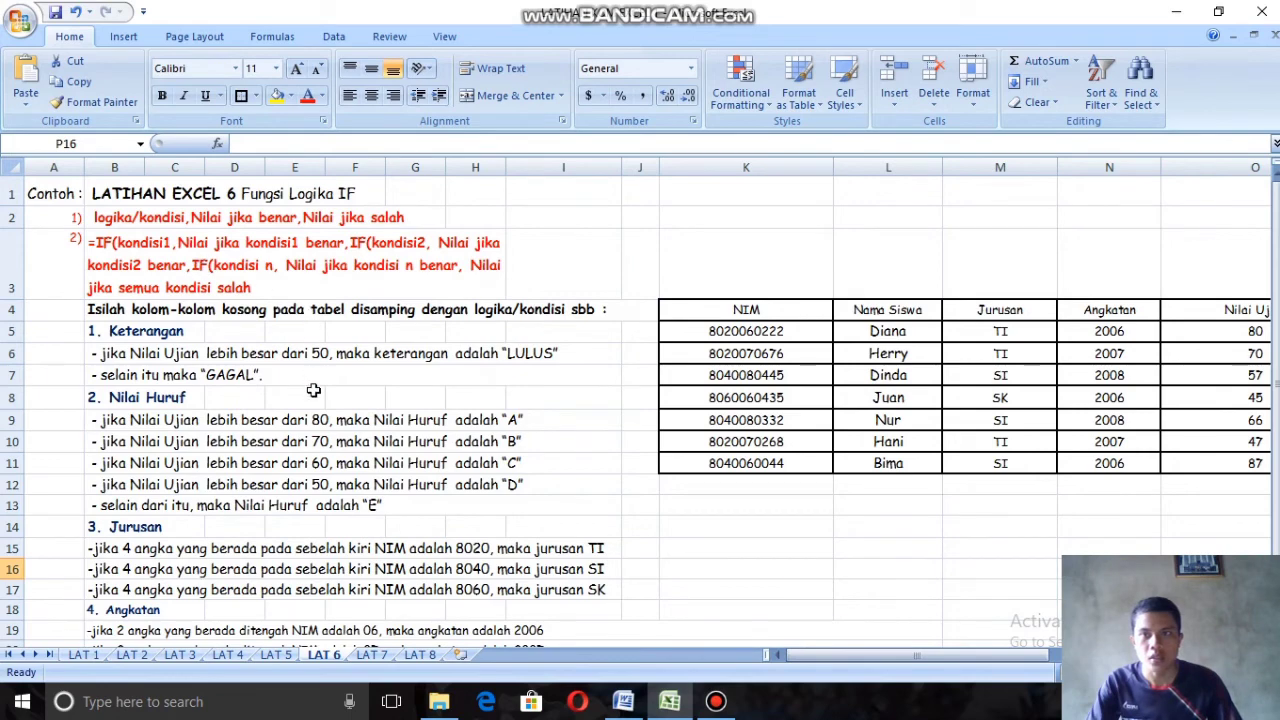
pyautogui.scroll(-2, 314, 390)
pyautogui.scroll(2, 323, 445)
pyautogui.scroll(-1, 481, 500)
pyautogui.scroll(-1, 481, 500)
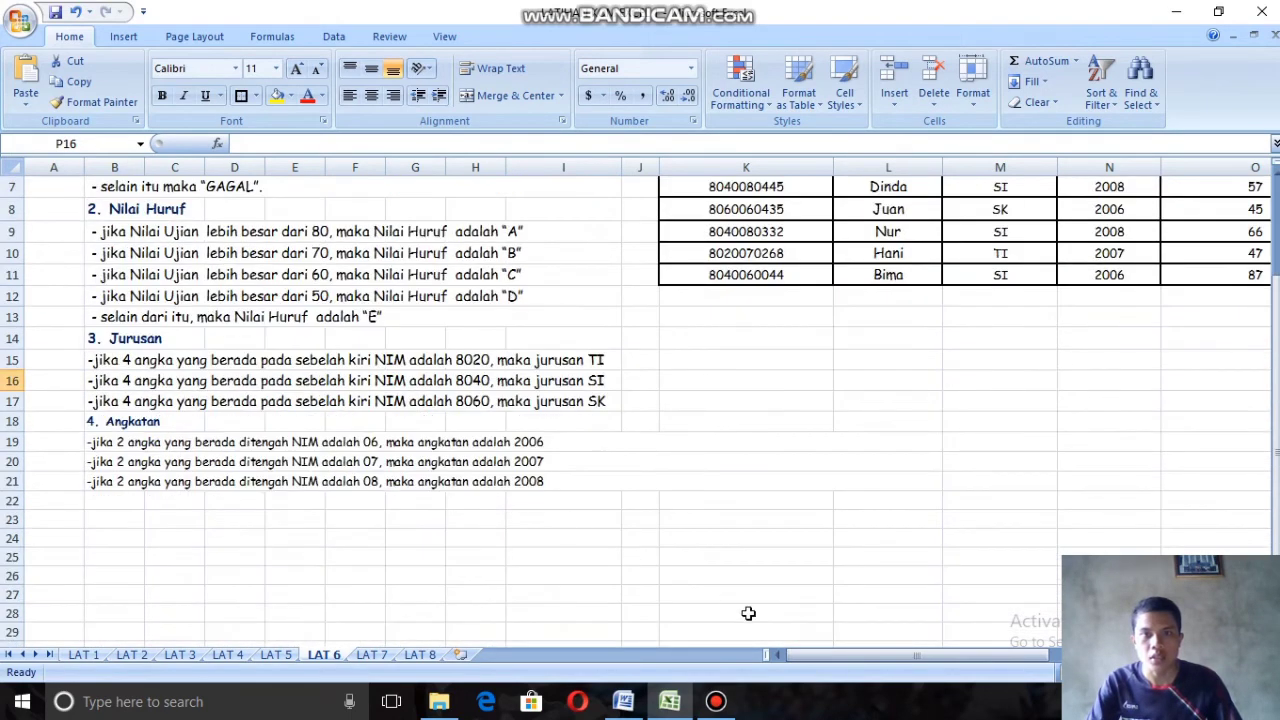
pyautogui.scroll(2, 770, 589)
pyautogui.moveTo(863, 654); pyautogui.dragTo(1008, 672)
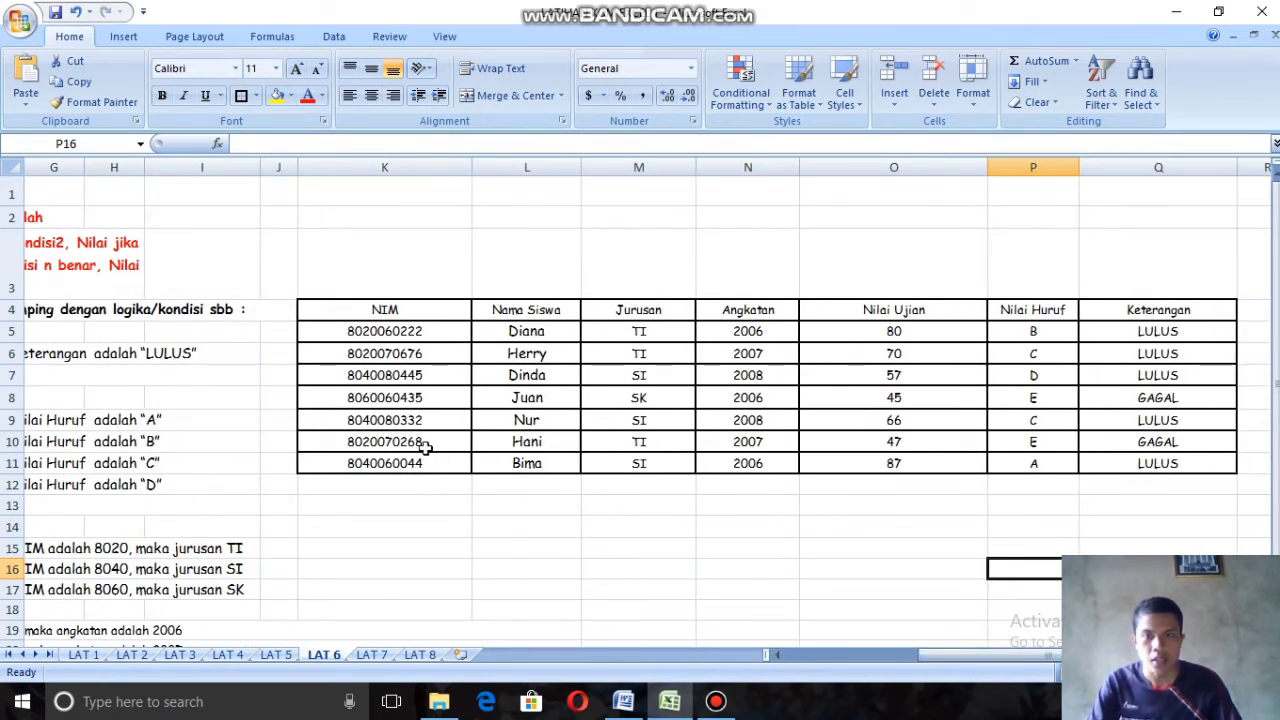
pyautogui.click(1031, 447)
pyautogui.click(1157, 448)
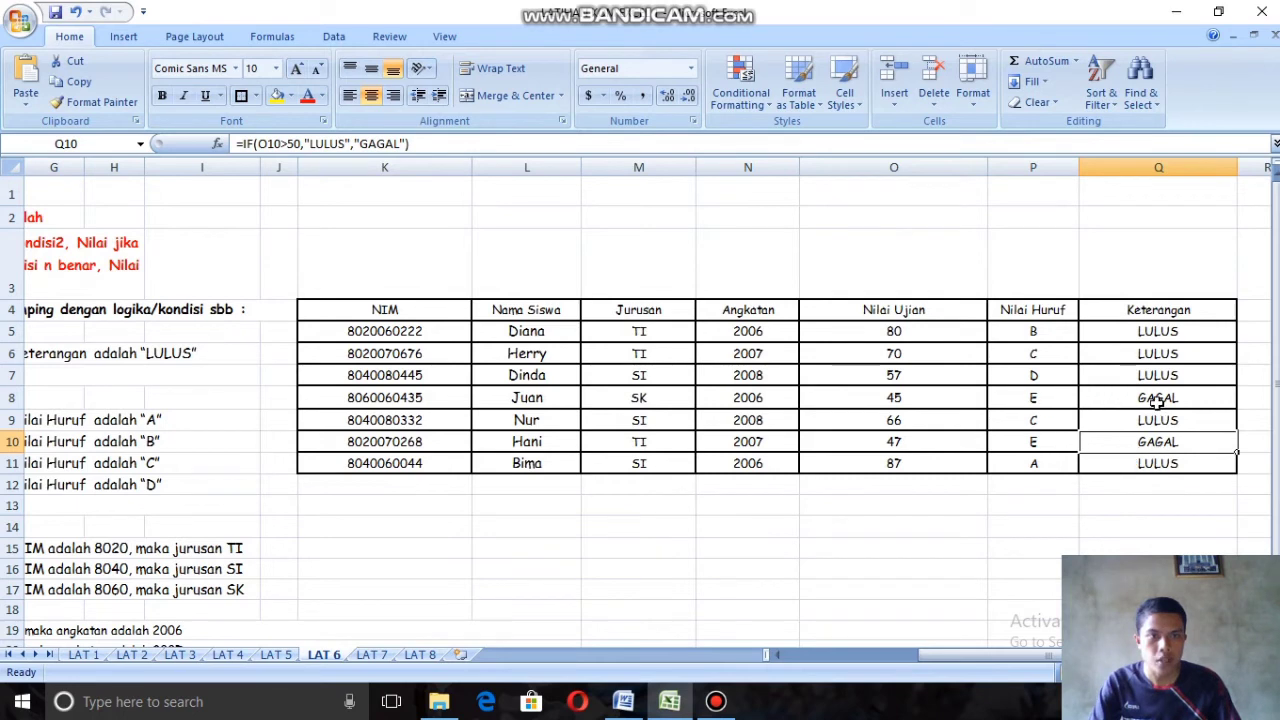
pyautogui.click(944, 502)
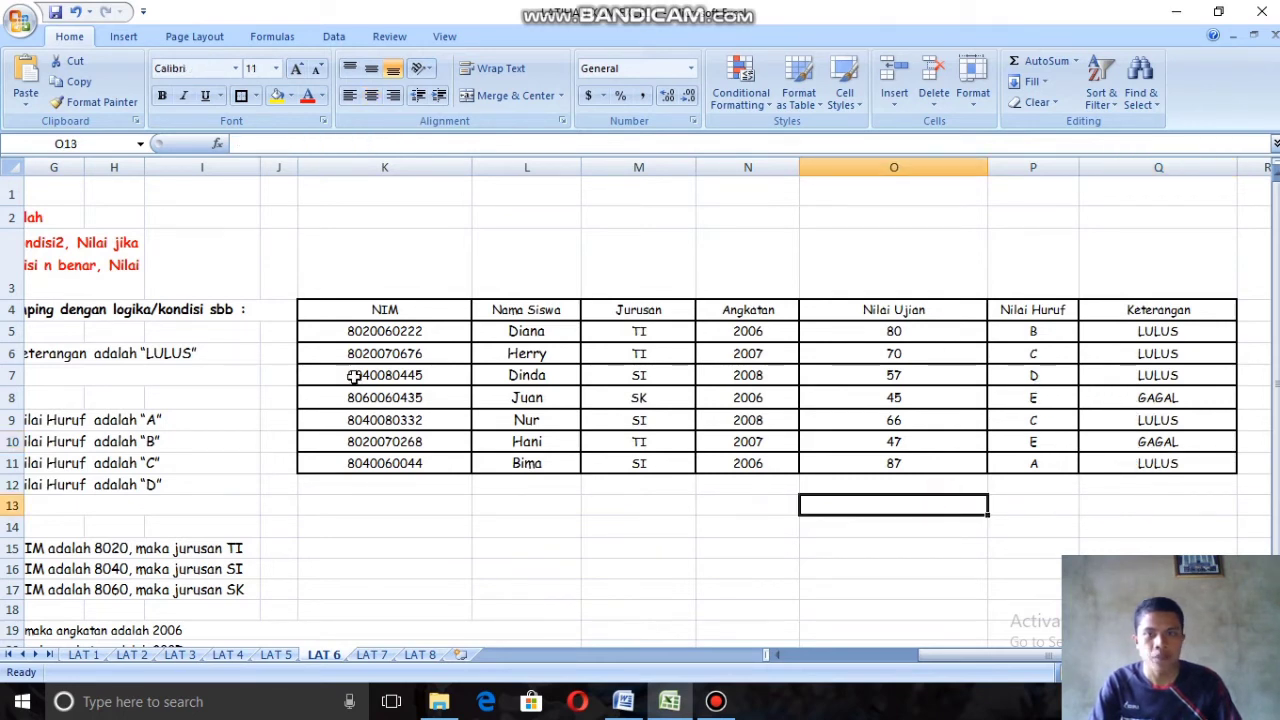
pyautogui.click(932, 654)
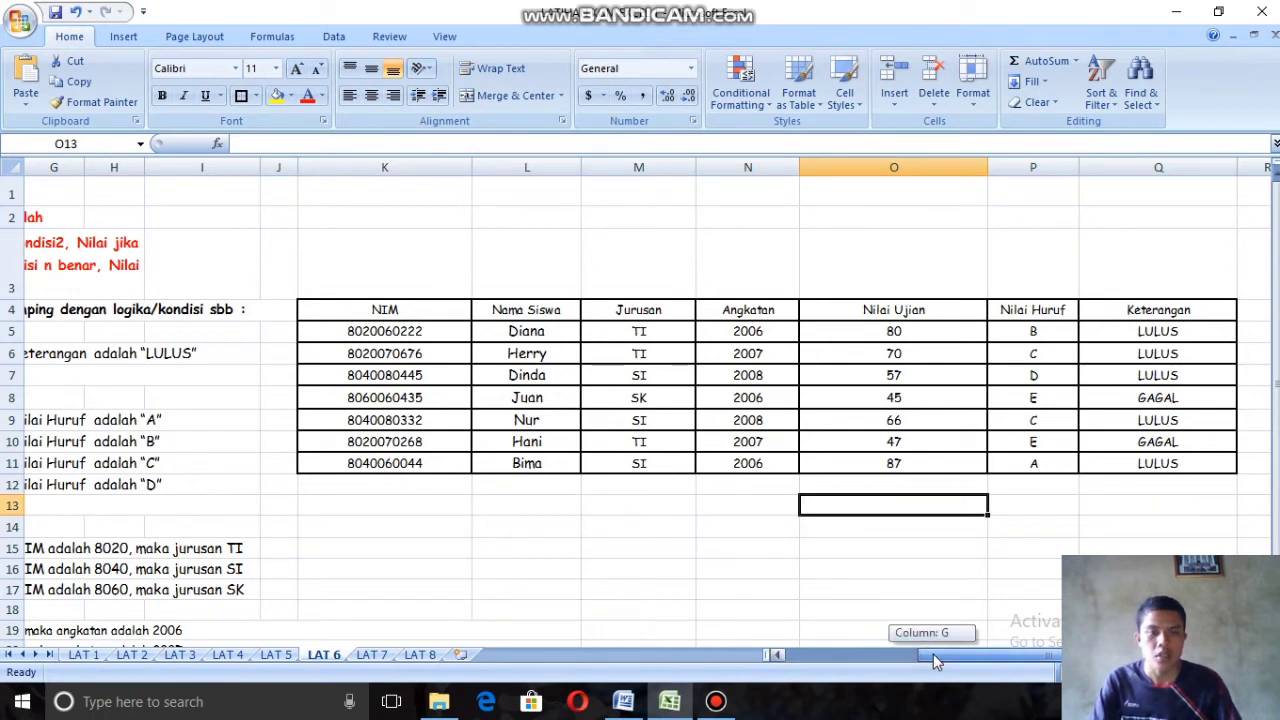
pyautogui.moveTo(933, 654)
pyautogui.mouseDown()
pyautogui.moveTo(830, 670)
pyautogui.moveTo(928, 661)
pyautogui.mouseUp()
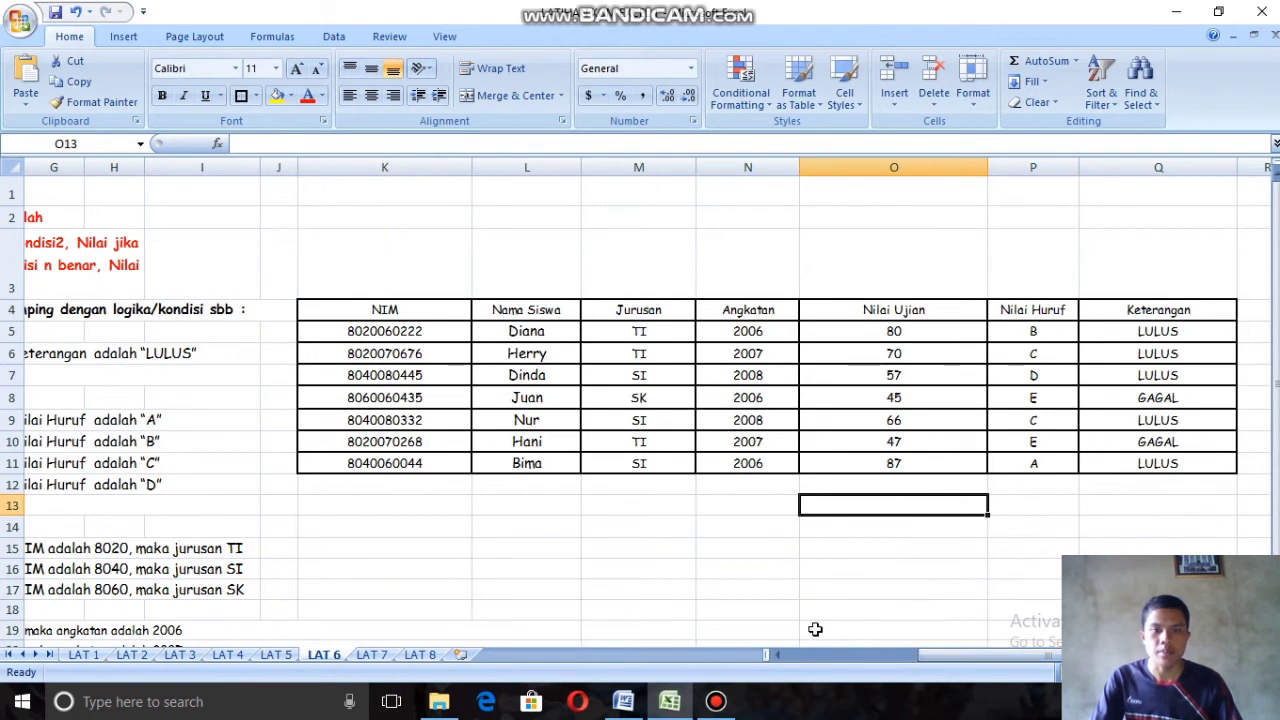
# Step: Switch to the LAT 7 sheet and read the salary table, both helper tables and the PETUNJUK SOAL instructions
pyautogui.click(371, 654)
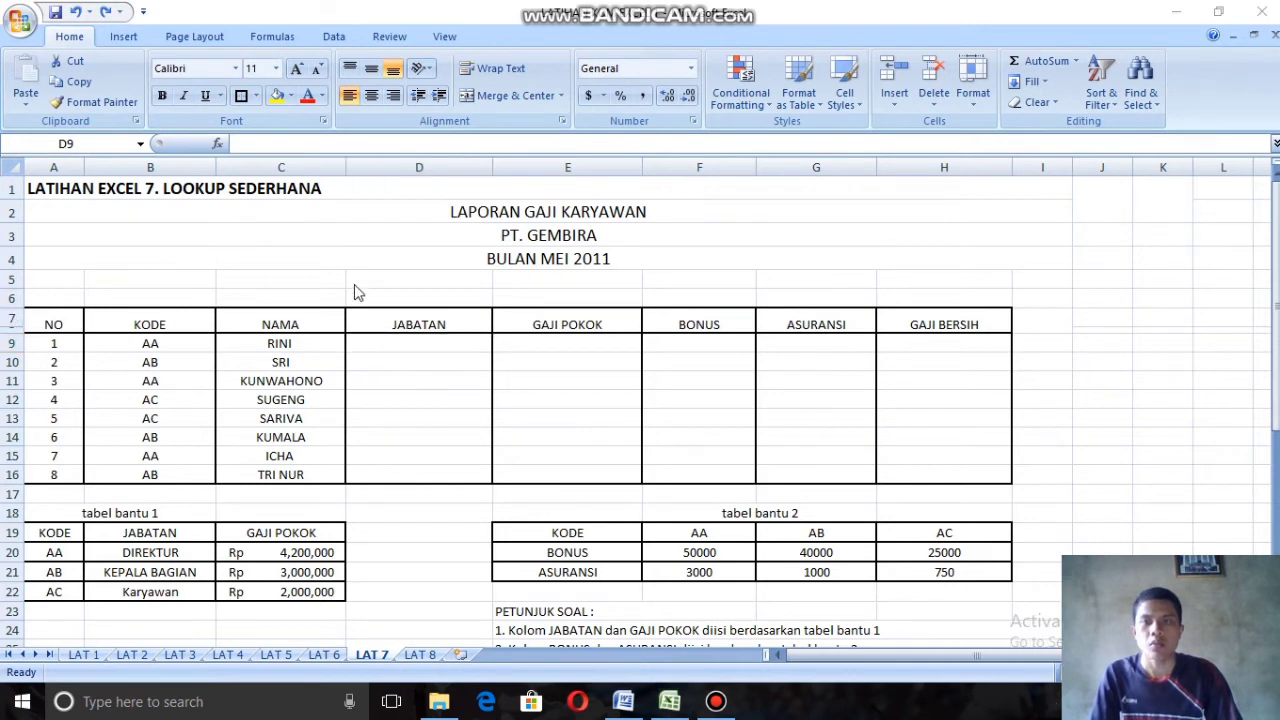
pyautogui.scroll(-1, 565, 434)
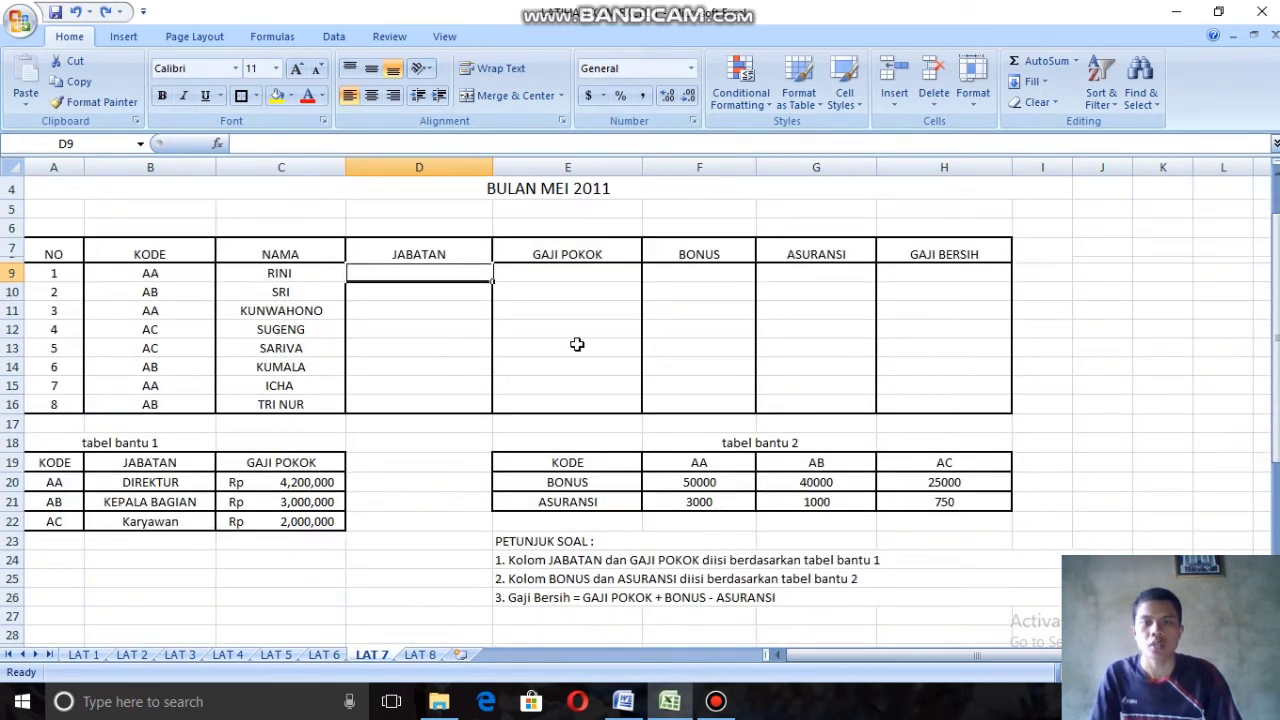
pyautogui.scroll(1, 577, 344)
pyautogui.scroll(-1, 646, 417)
# Step: Format the bonus and insurance amounts in F20:H21 as Accounting with the Rp English (Indonesia) symbol and 0 decimal places
pyautogui.moveTo(700, 481); pyautogui.dragTo(965, 504)
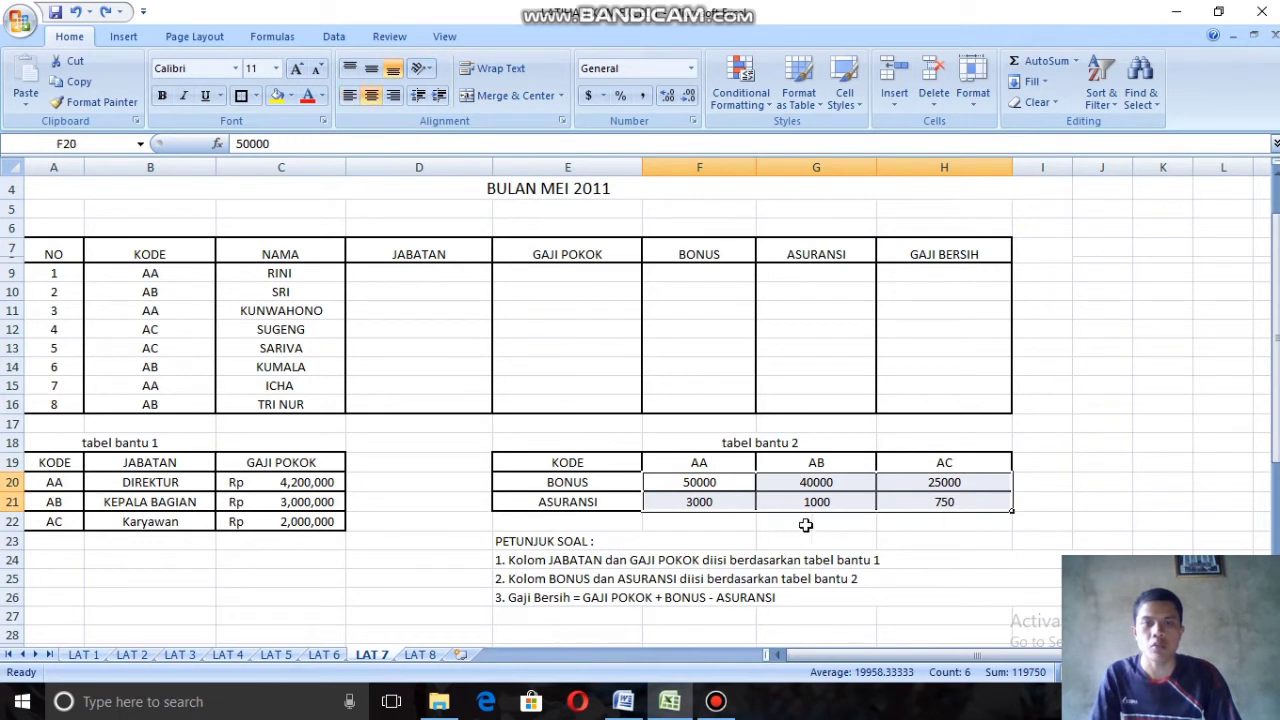
pyautogui.click(604, 101)
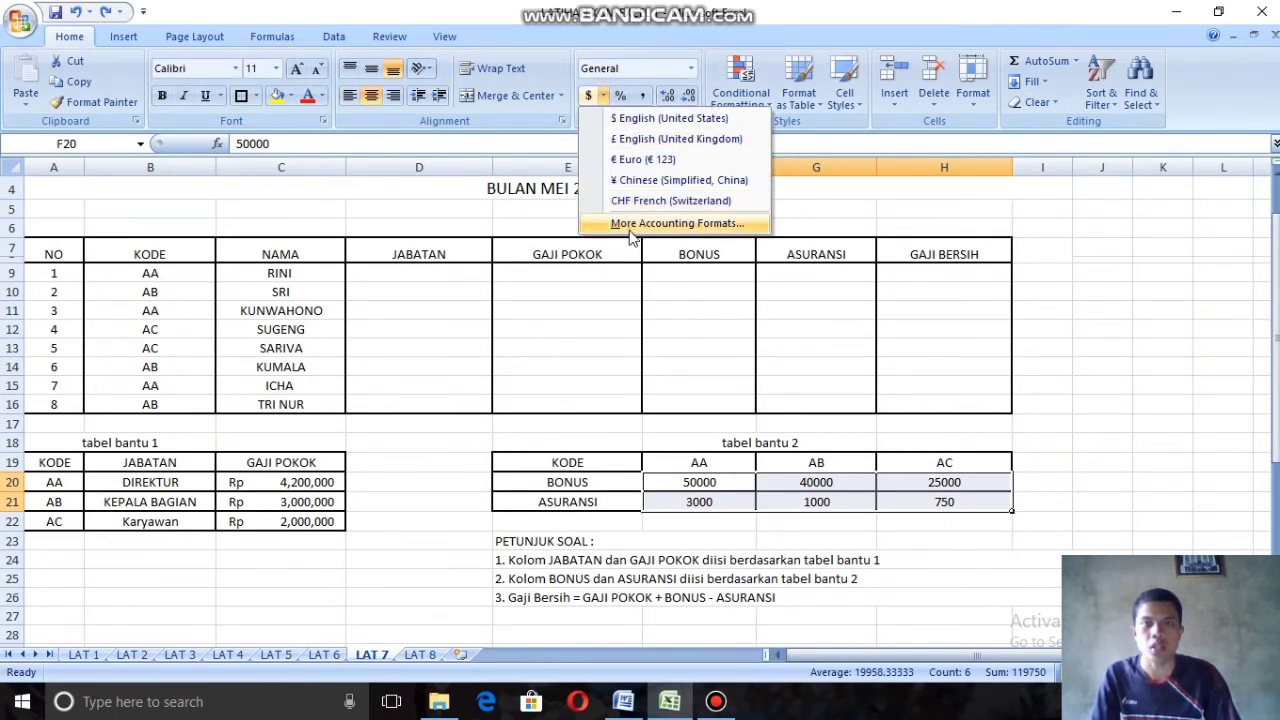
pyautogui.click(737, 220)
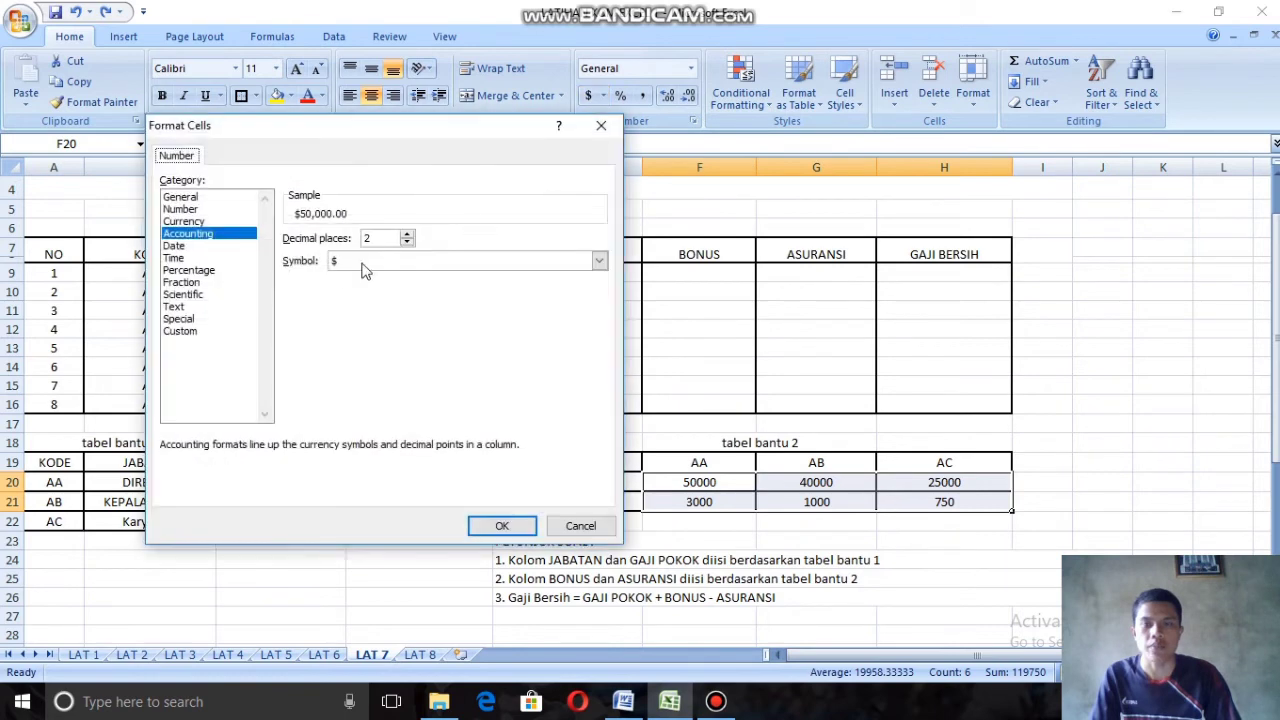
pyautogui.click(598, 263)
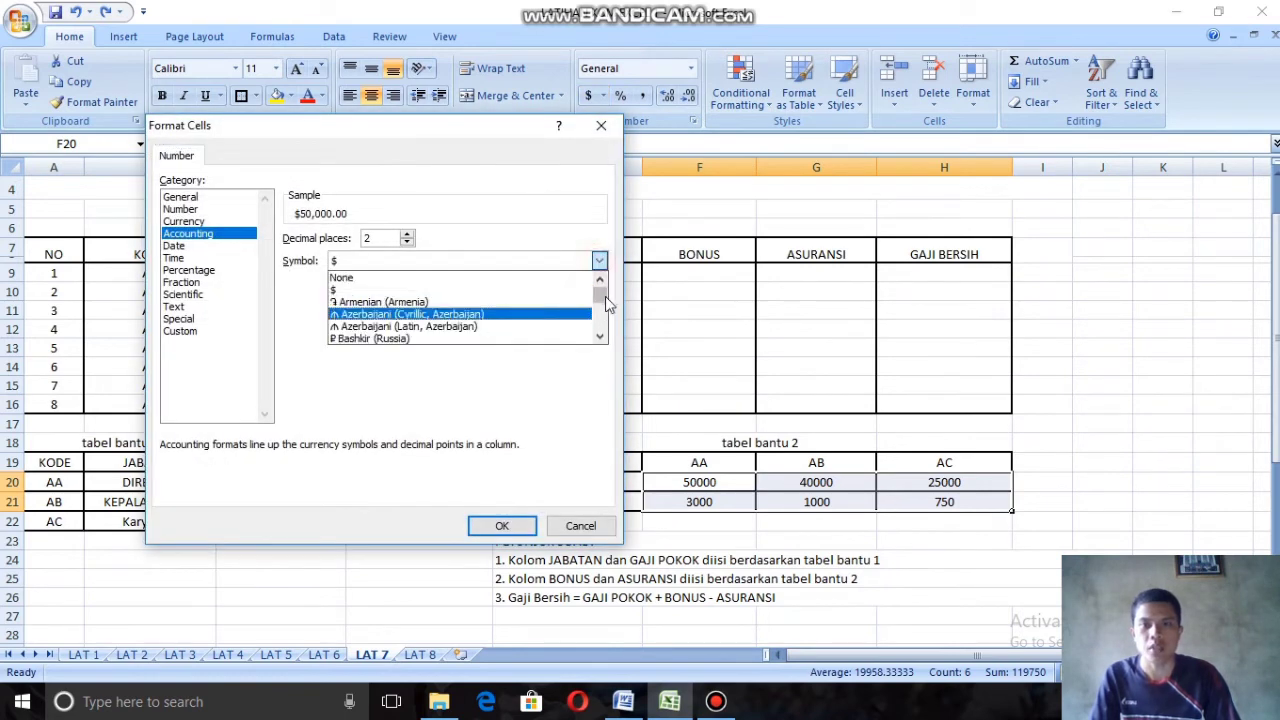
pyautogui.moveTo(603, 296); pyautogui.dragTo(604, 313)
pyautogui.scroll(8, 500, 297)
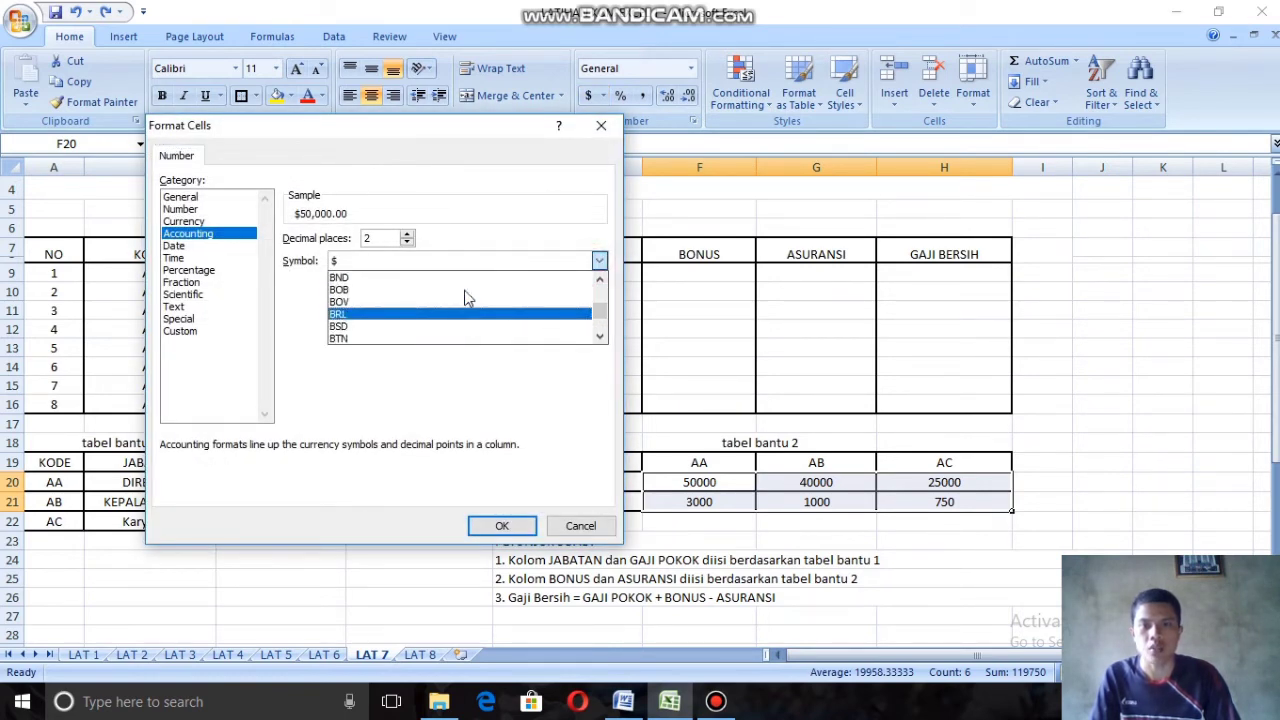
pyautogui.scroll(-15, 474, 297)
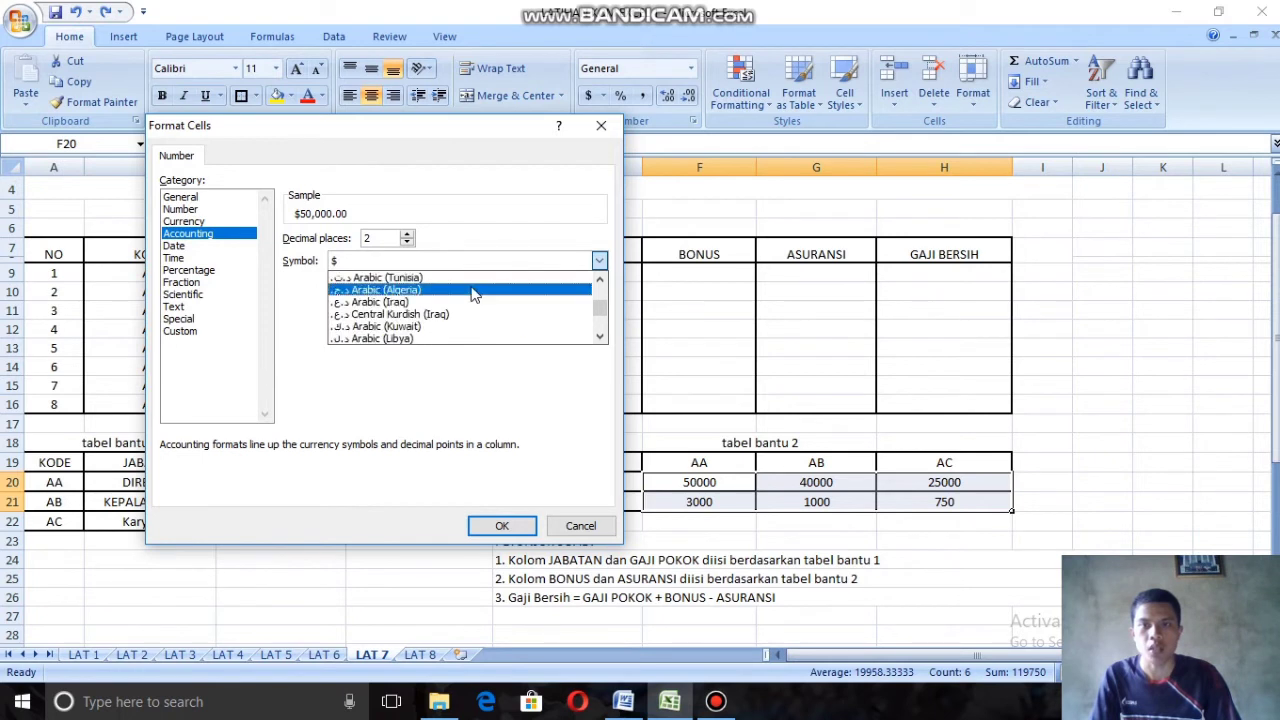
pyautogui.scroll(3, 480, 289)
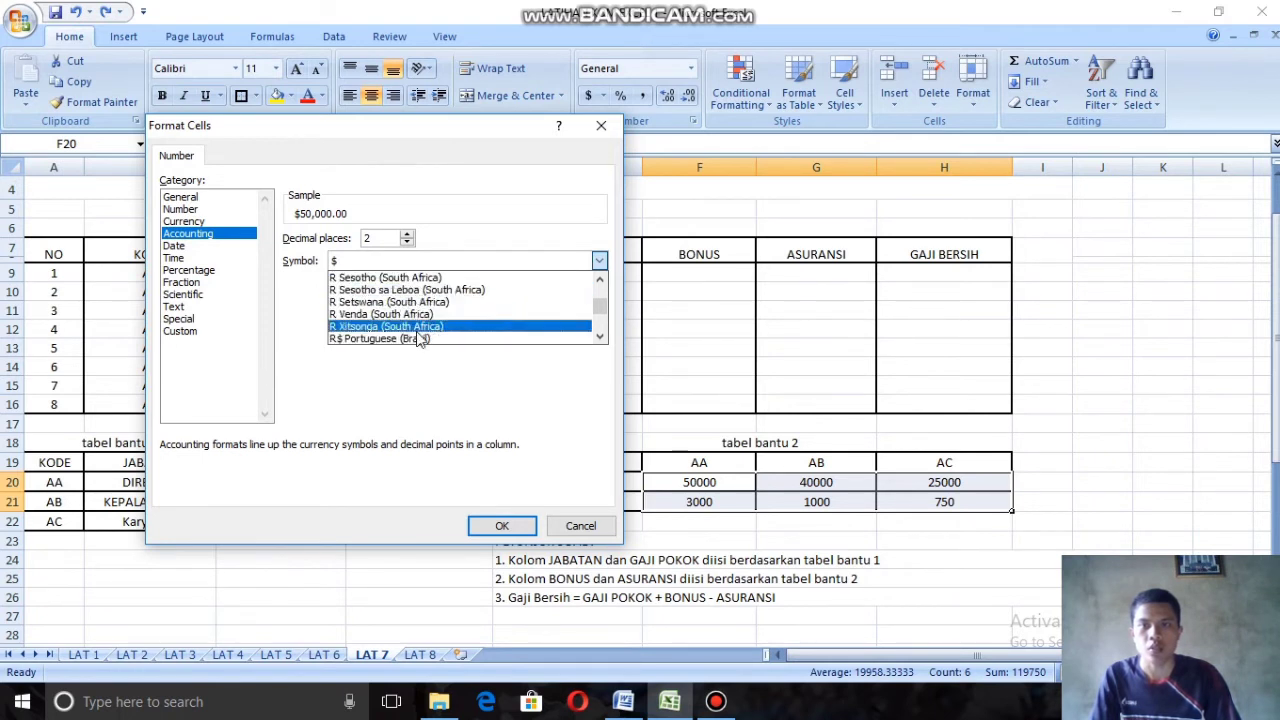
pyautogui.scroll(-2, 372, 340)
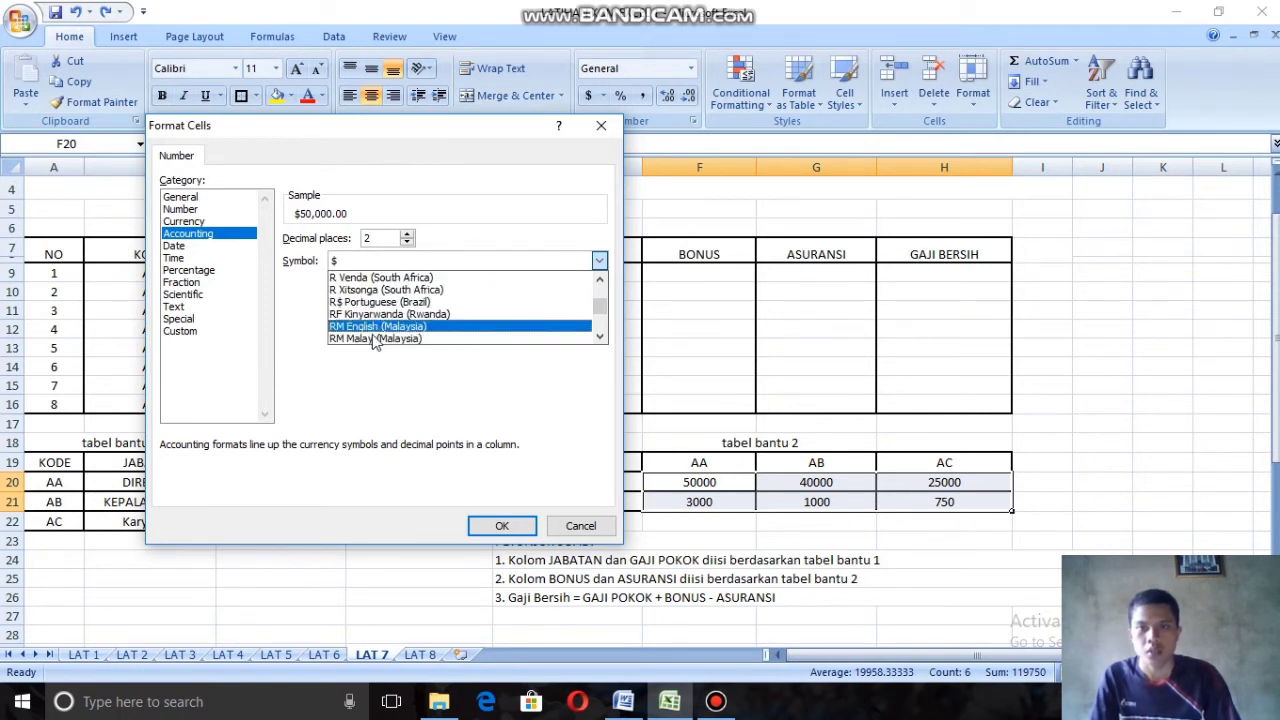
pyautogui.click(375, 339)
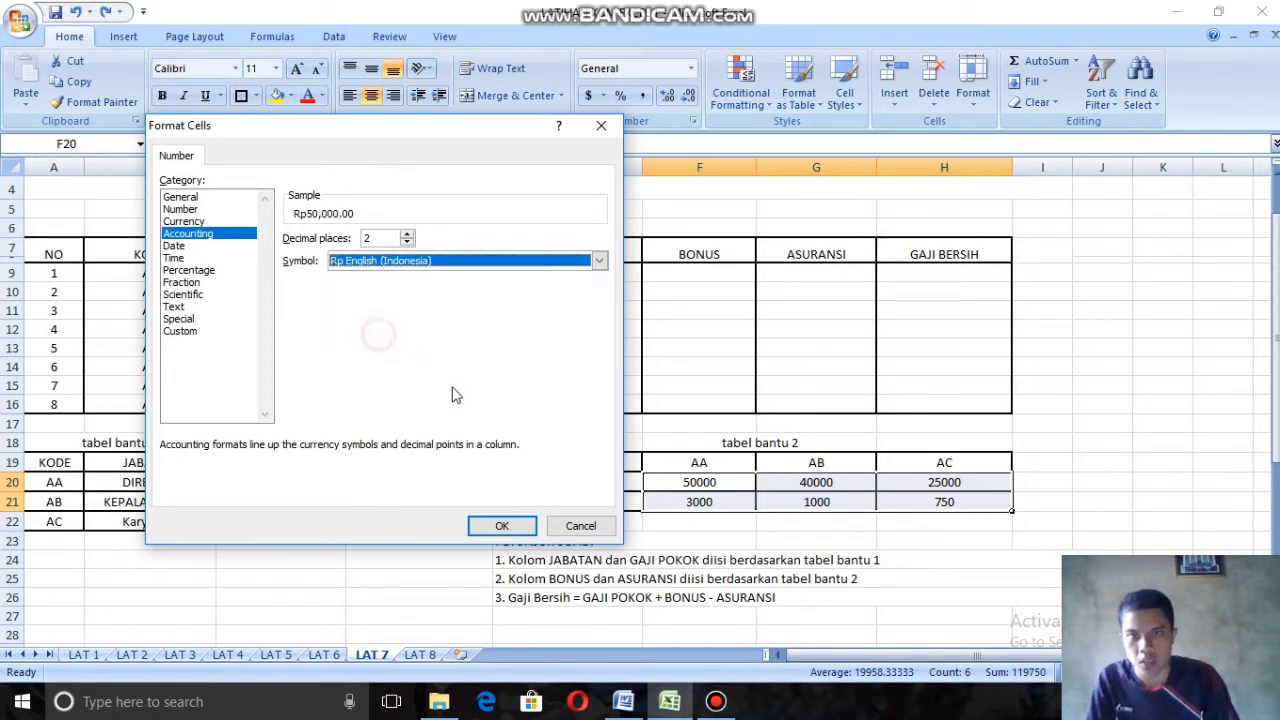
pyautogui.click(407, 242)
pyautogui.click(407, 242)
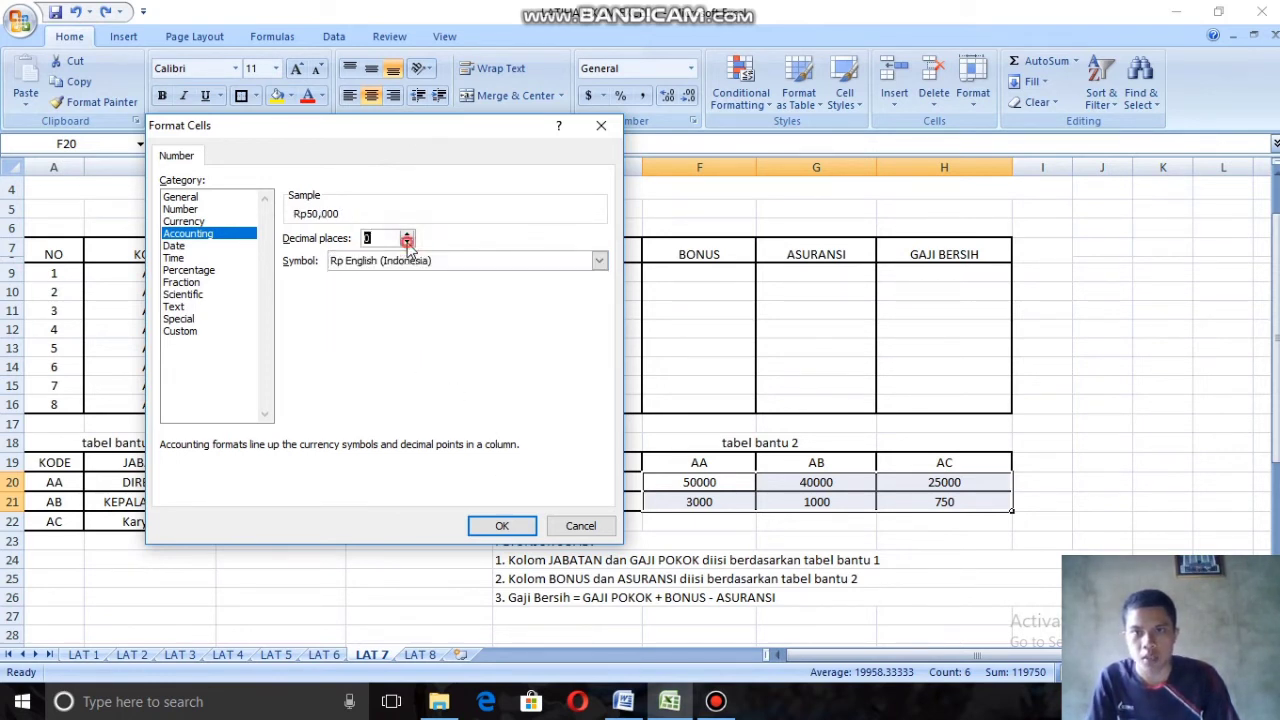
pyautogui.click(503, 522)
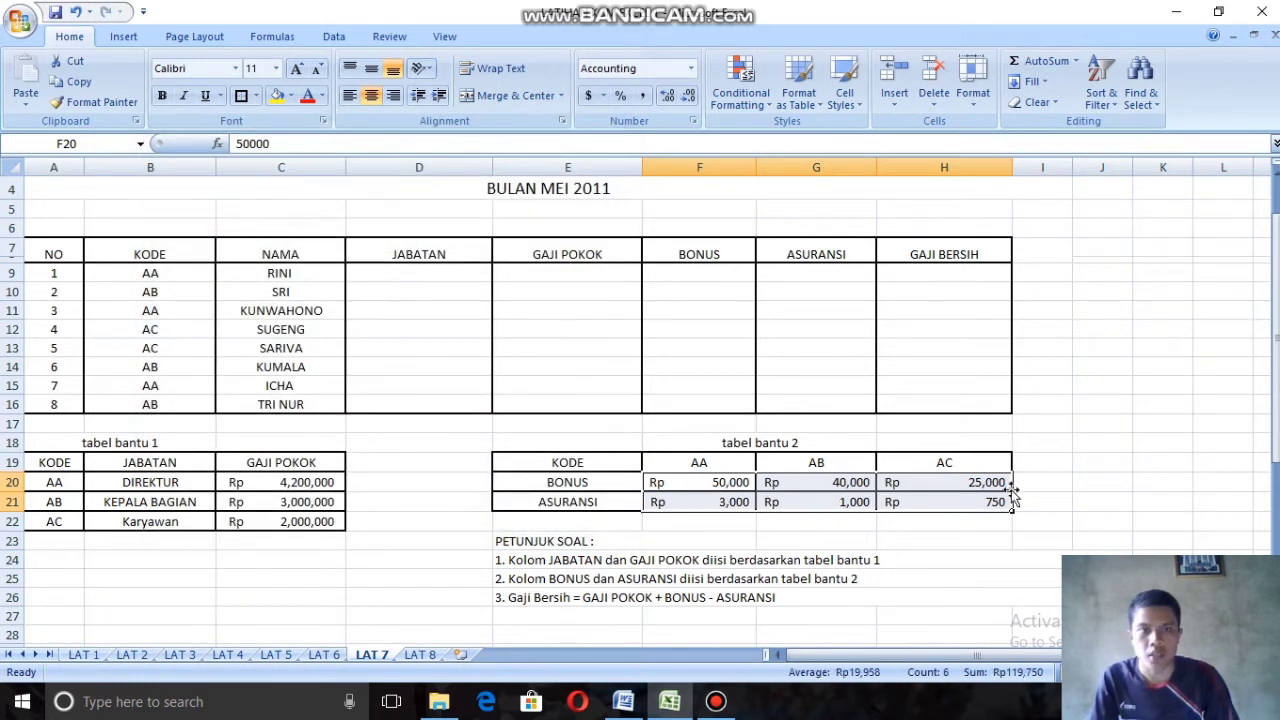
# Step: Review the PETUNJUK SOAL instructions, matching the Jabatan, Gaji Pokok, Bonus, Asuransi and Gaji Bersih columns to their helper tables
pyautogui.click(419, 273)
pyautogui.scroll(1, 425, 300)
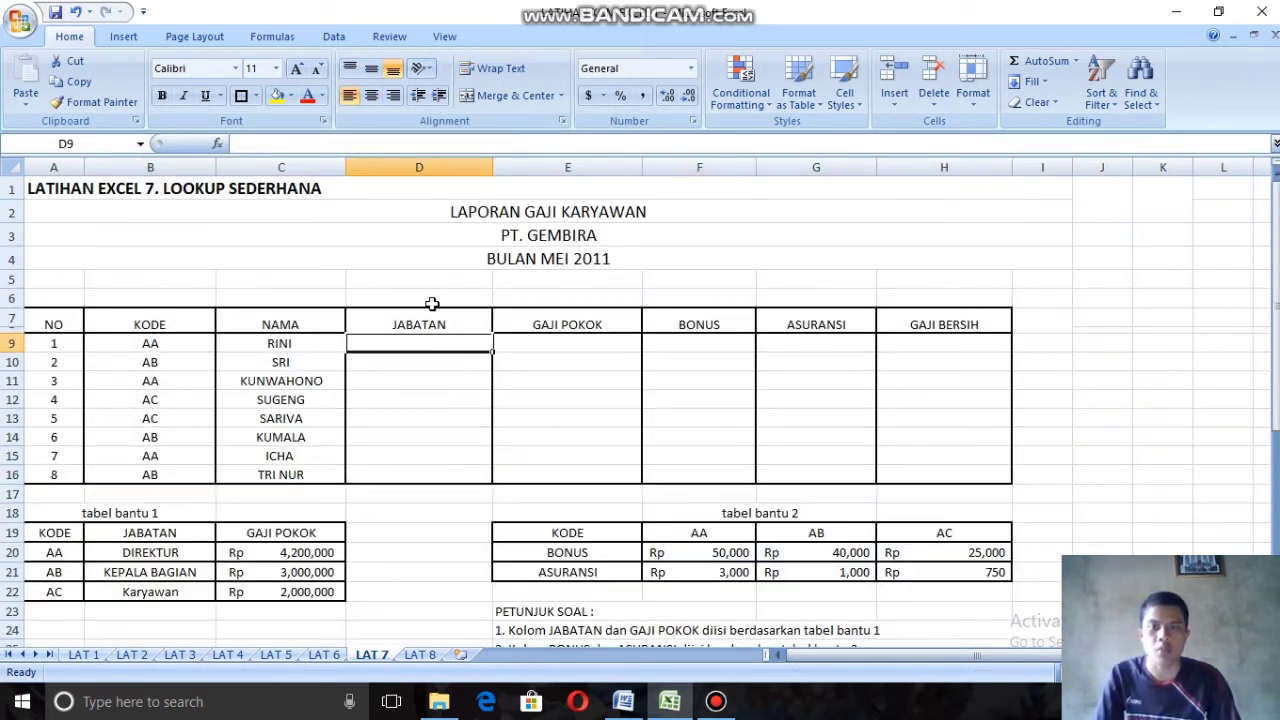
pyautogui.scroll(-1, 517, 363)
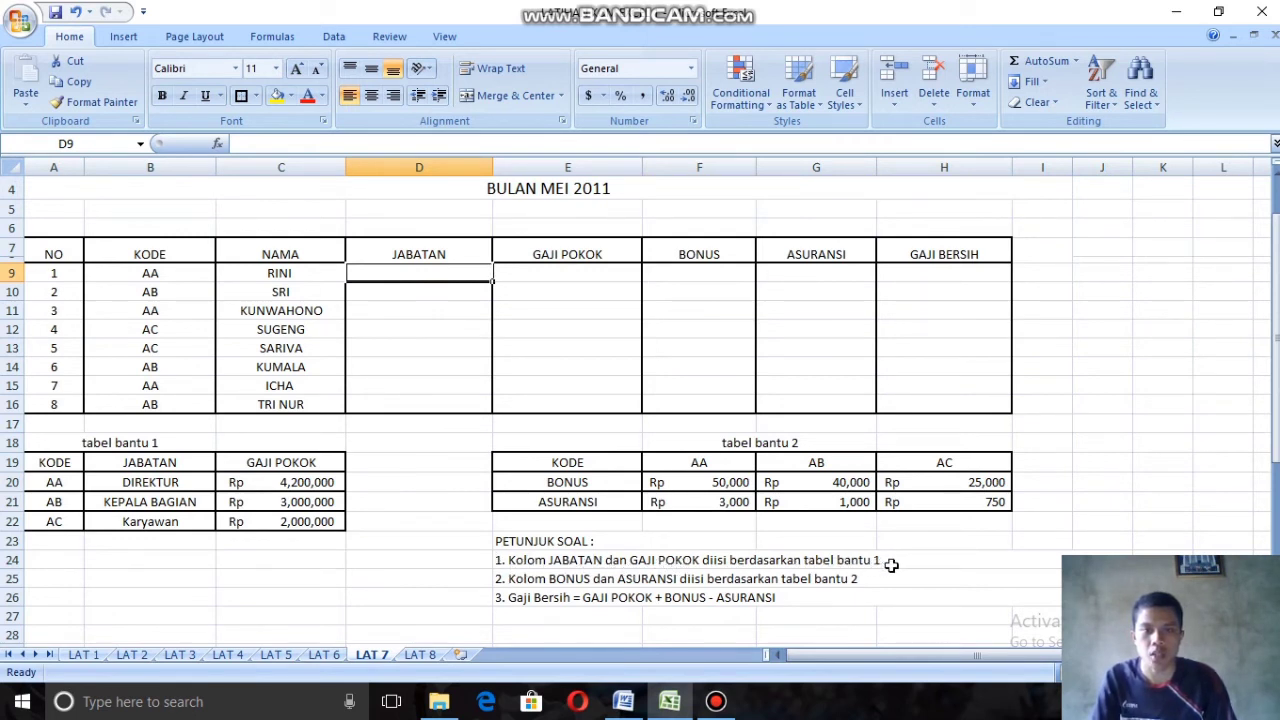
pyautogui.moveTo(415, 250); pyautogui.dragTo(600, 414)
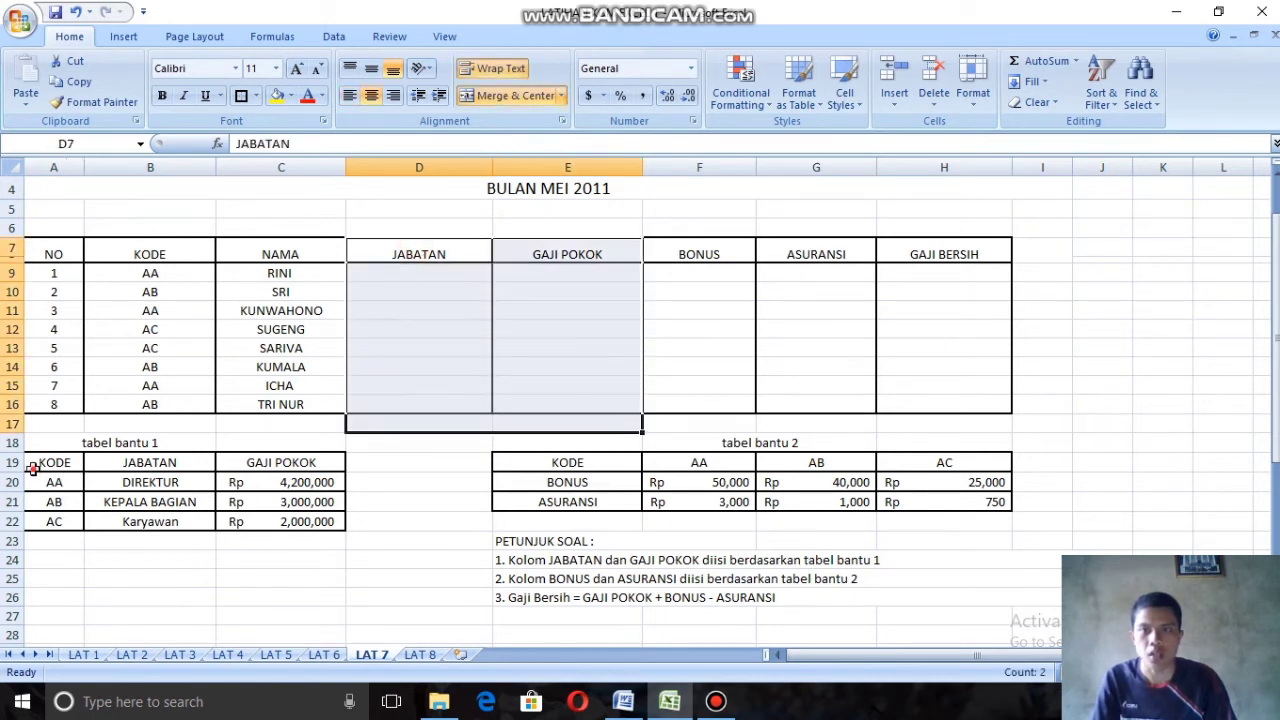
pyautogui.moveTo(30, 465); pyautogui.dragTo(286, 521)
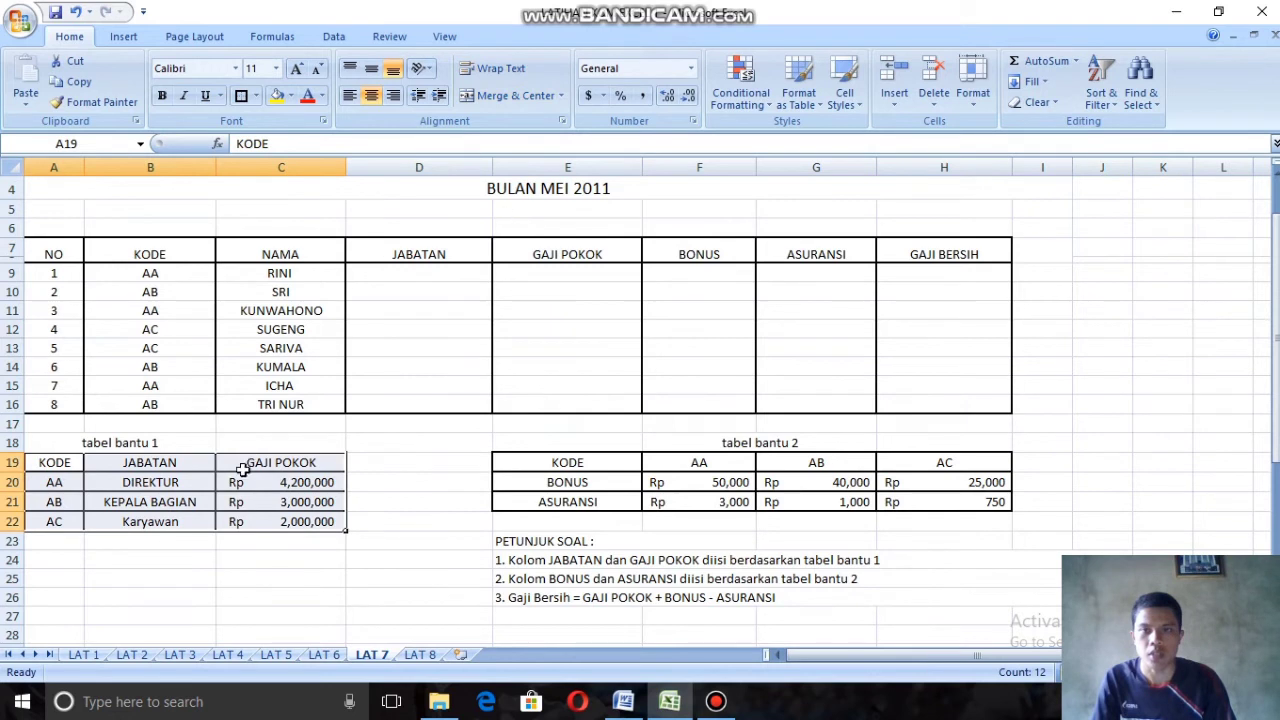
pyautogui.click(728, 522)
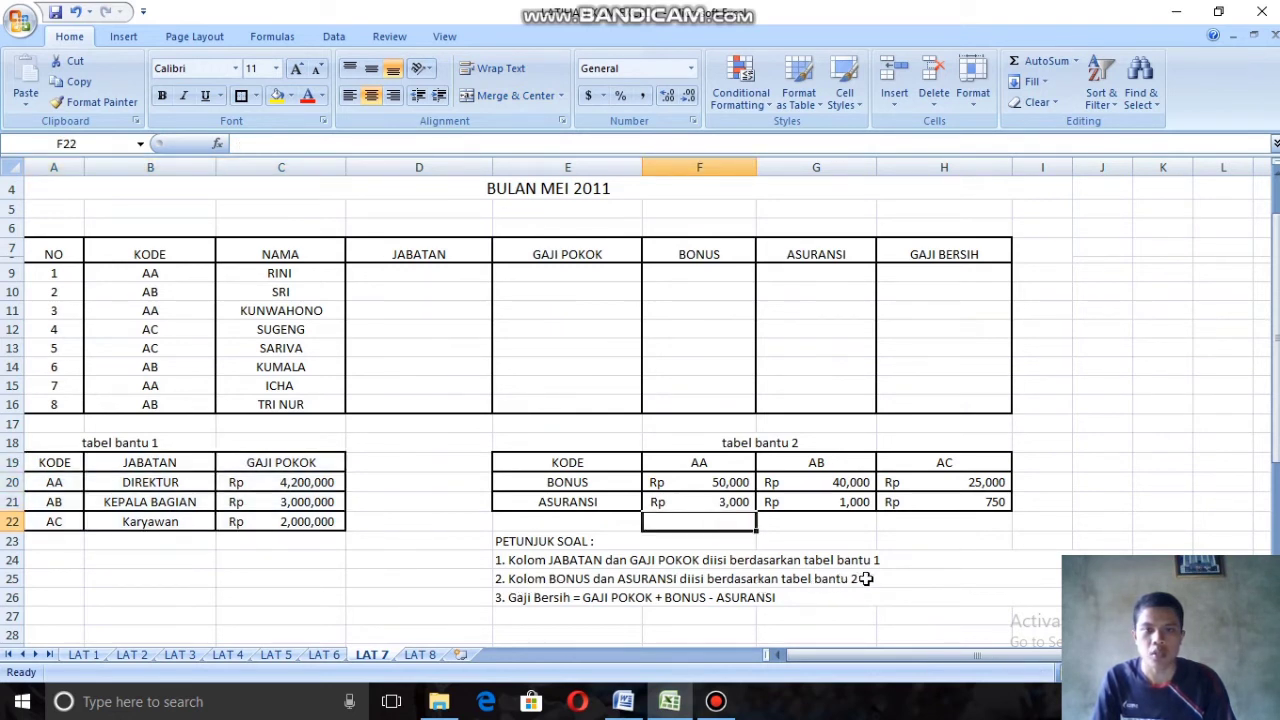
pyautogui.moveTo(690, 258); pyautogui.dragTo(851, 400)
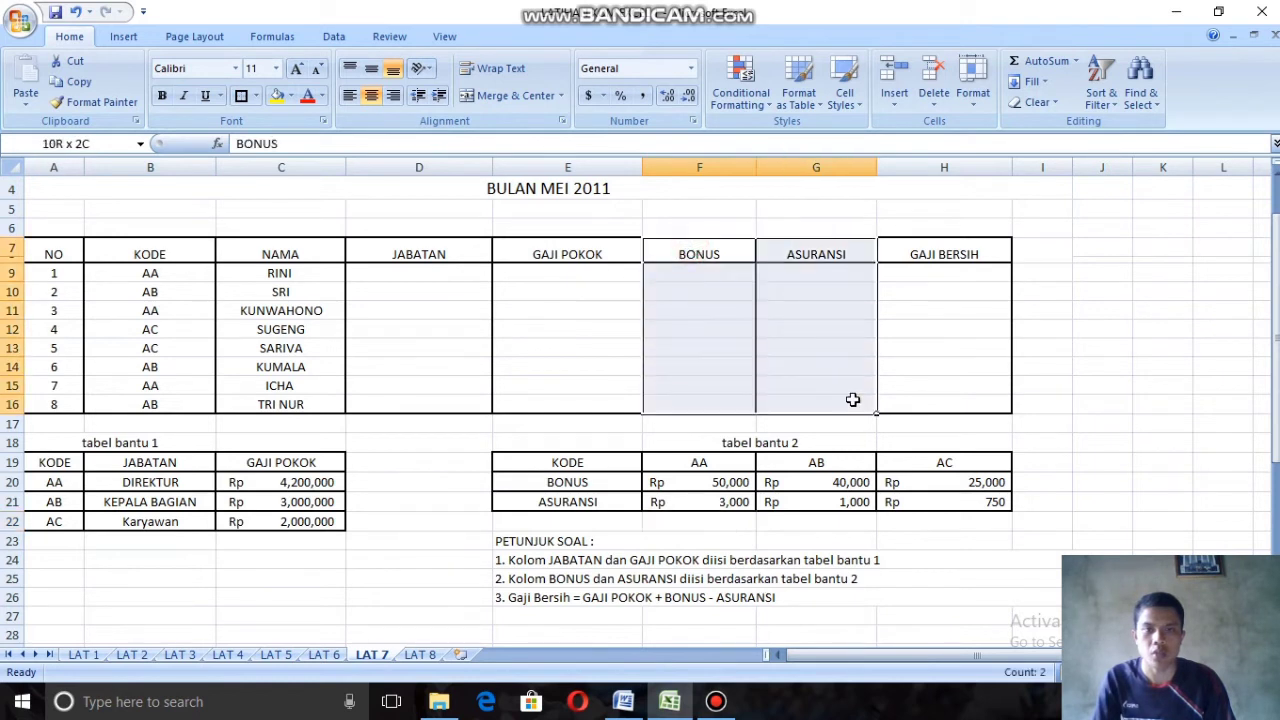
pyautogui.moveTo(549, 467); pyautogui.dragTo(962, 500)
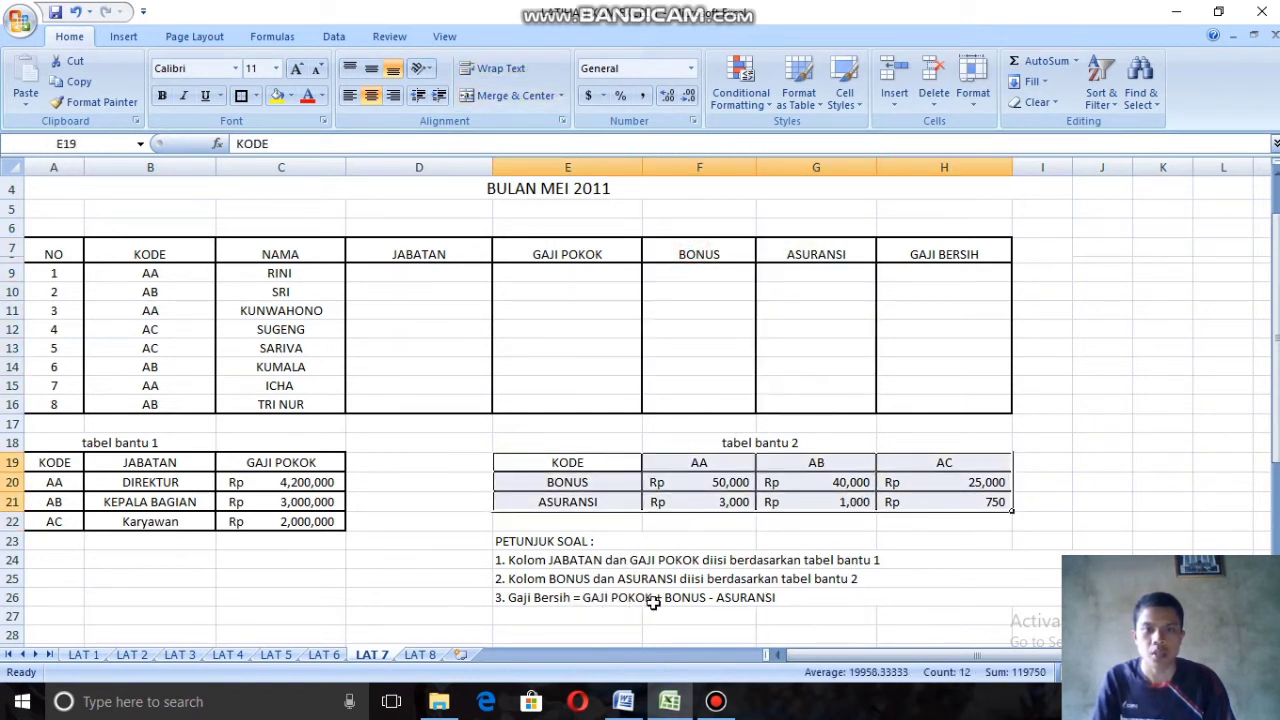
pyautogui.click(895, 254)
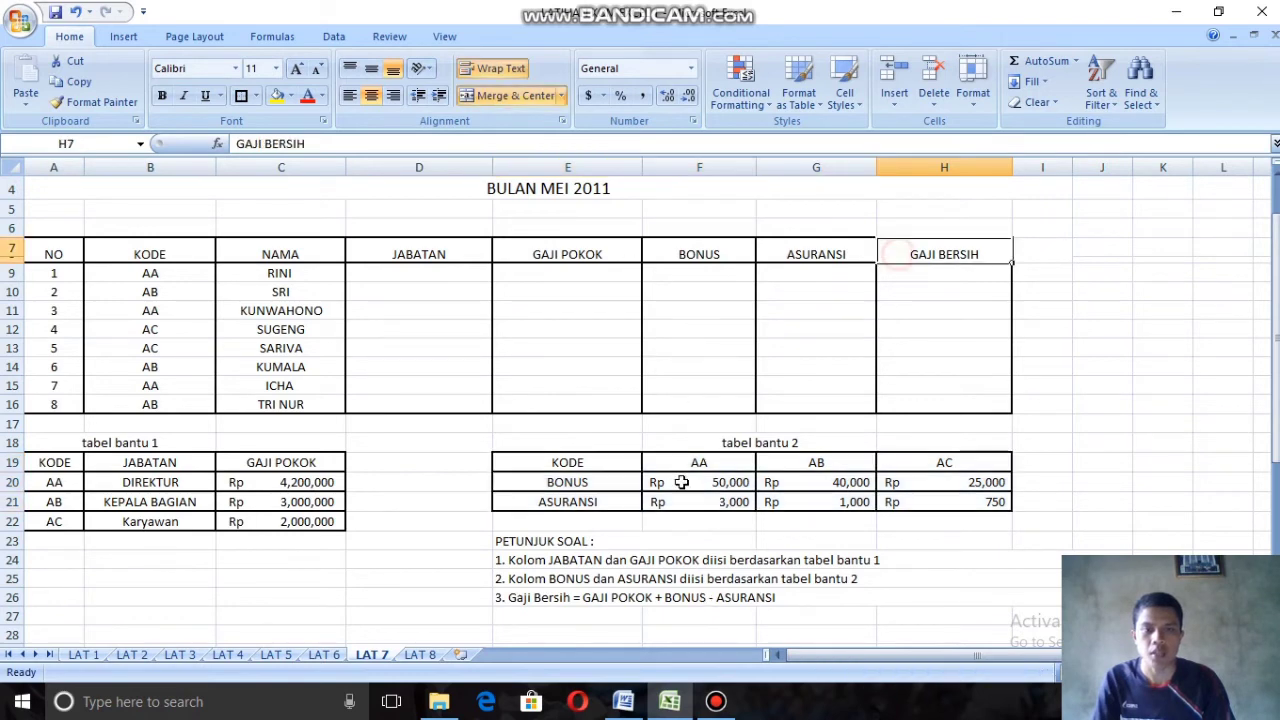
pyautogui.scroll(1, 560, 440)
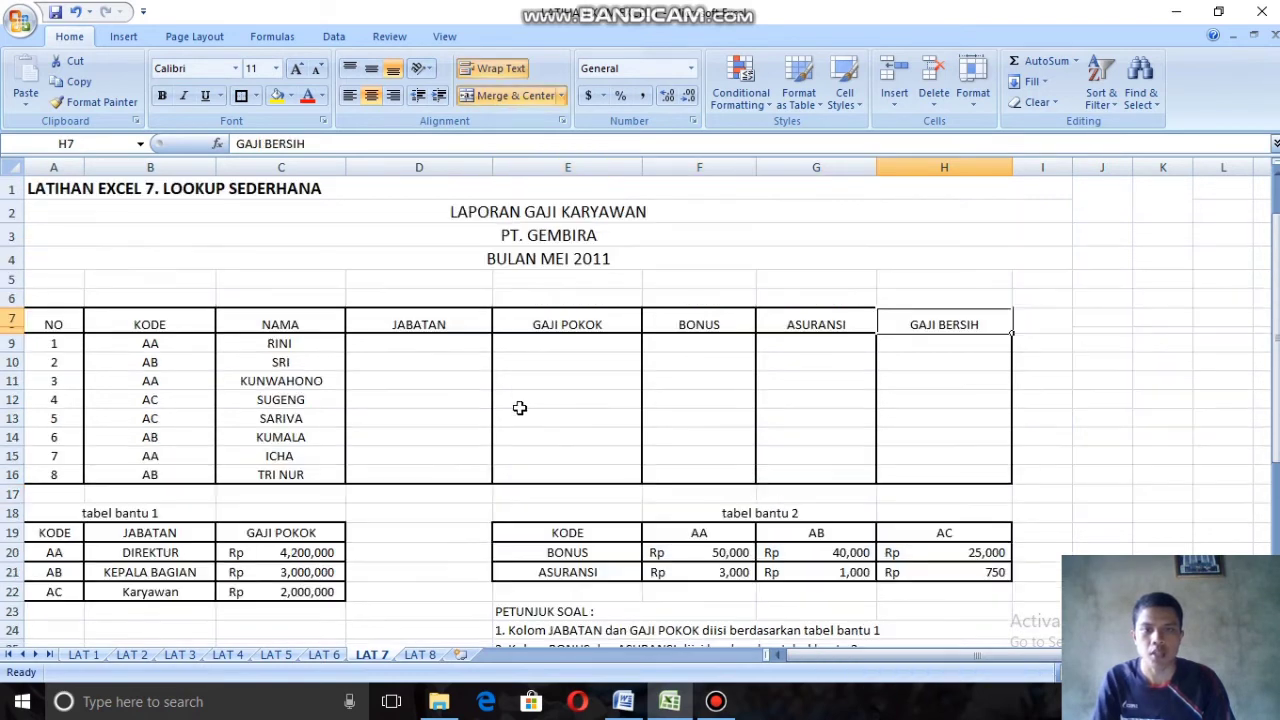
# Step: Start a LOOKUP formula in D9 with B9 as the lookup value and the absolute range $A$20:$A$22 as the lookup vector
pyautogui.click(427, 346)
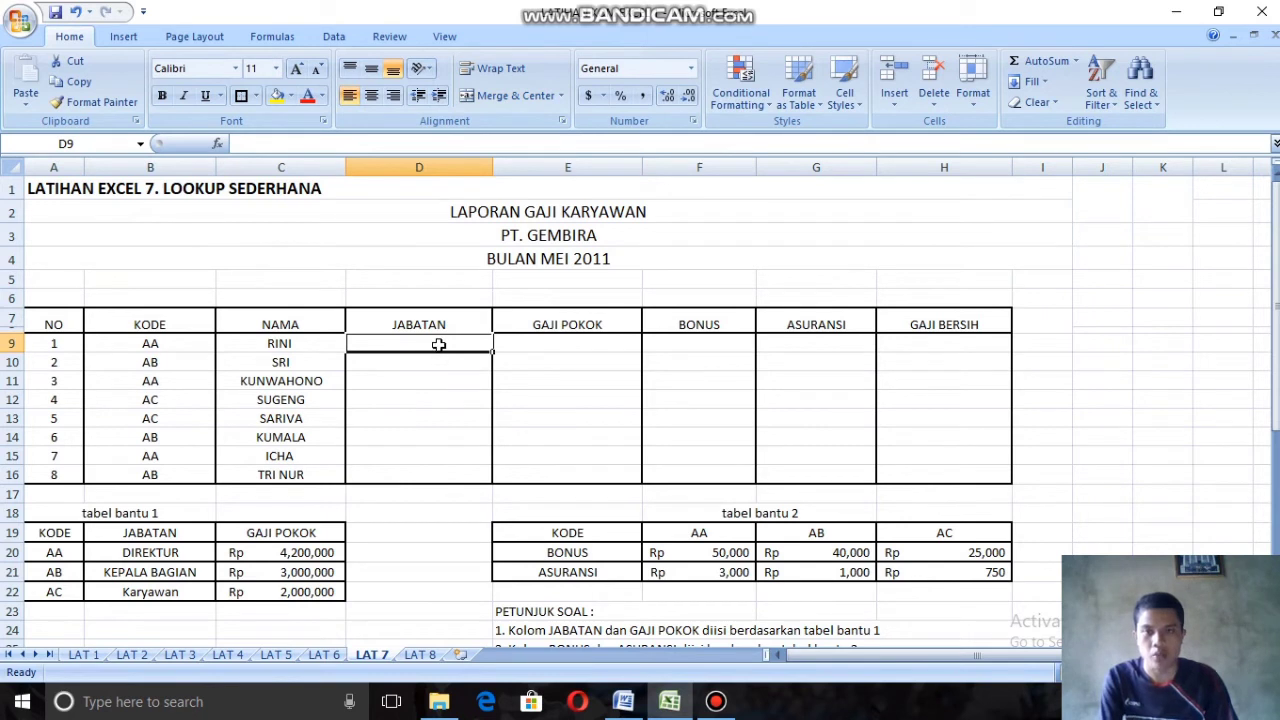
pyautogui.write('=L')
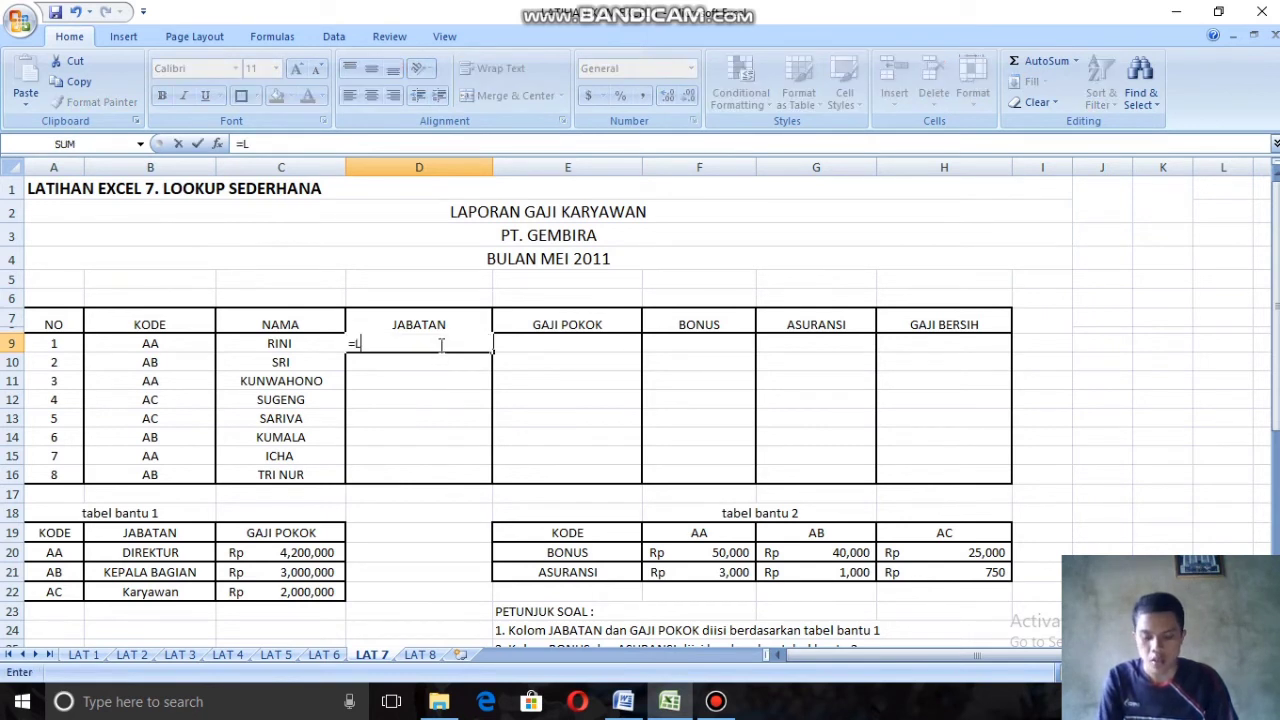
pyautogui.write('OO')
pyautogui.doubleClick(418, 370)
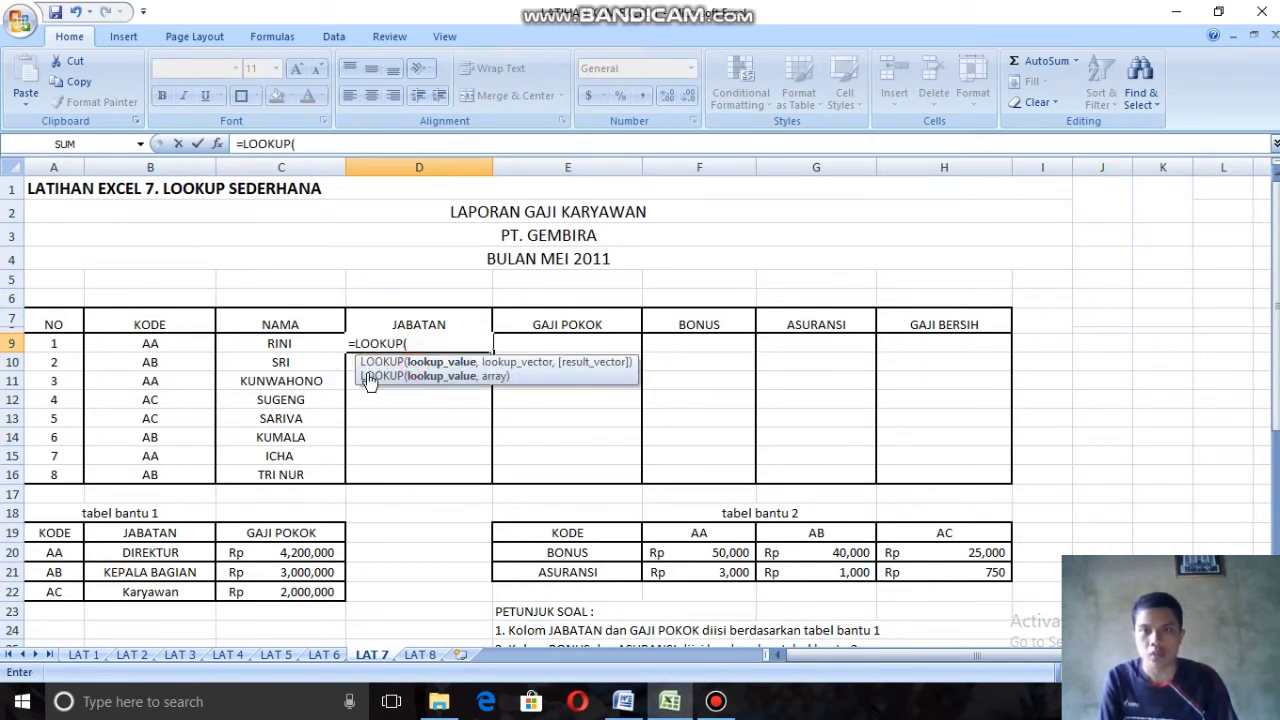
pyautogui.click(145, 343)
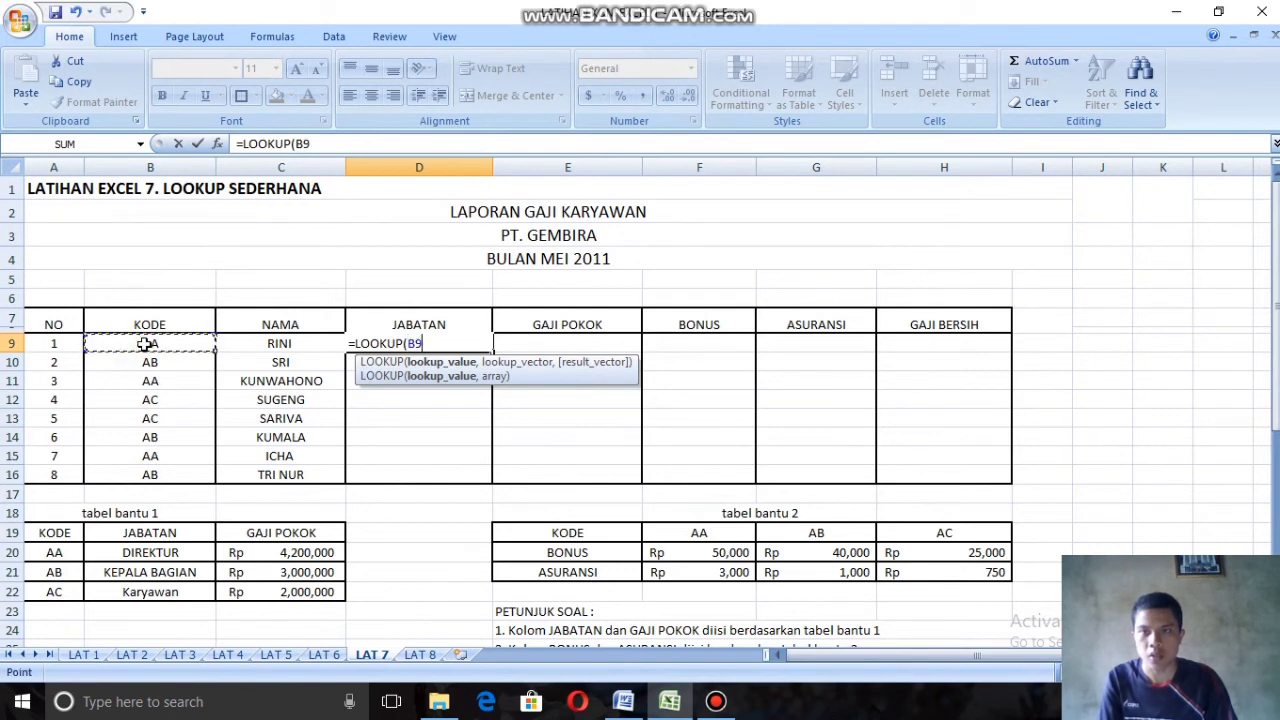
pyautogui.write(',')
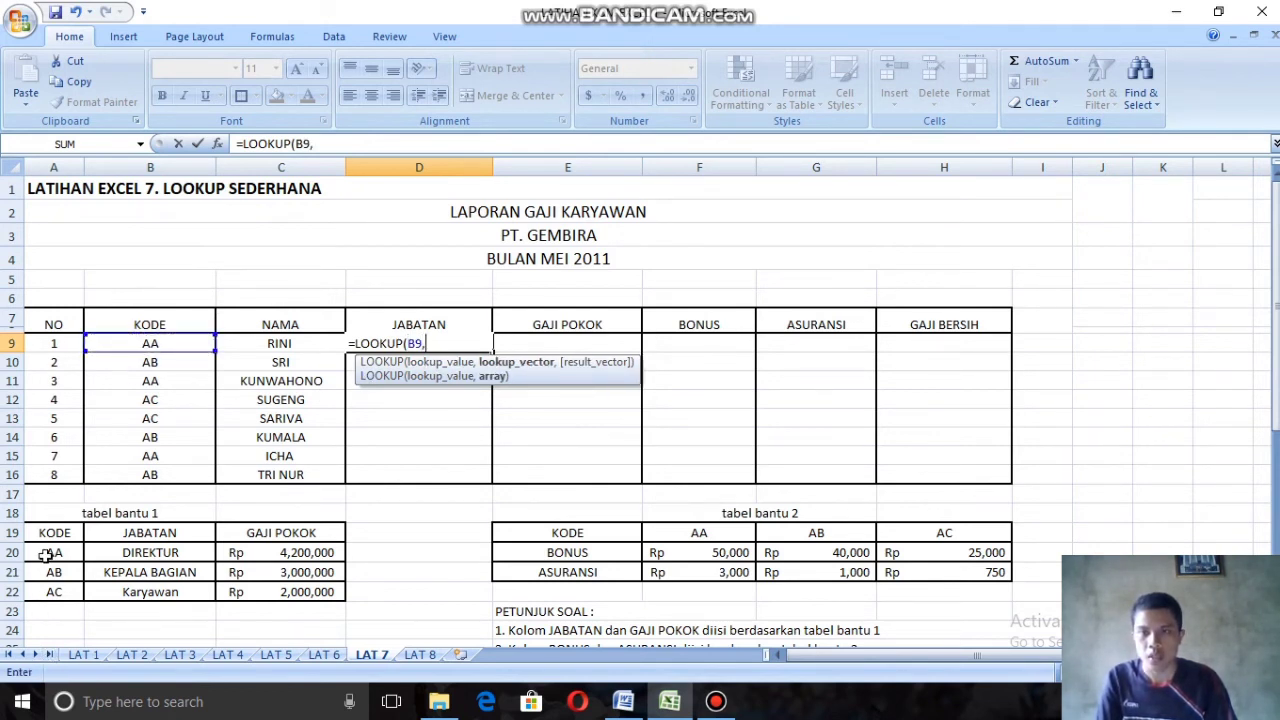
pyautogui.moveTo(52, 553); pyautogui.dragTo(60, 590)
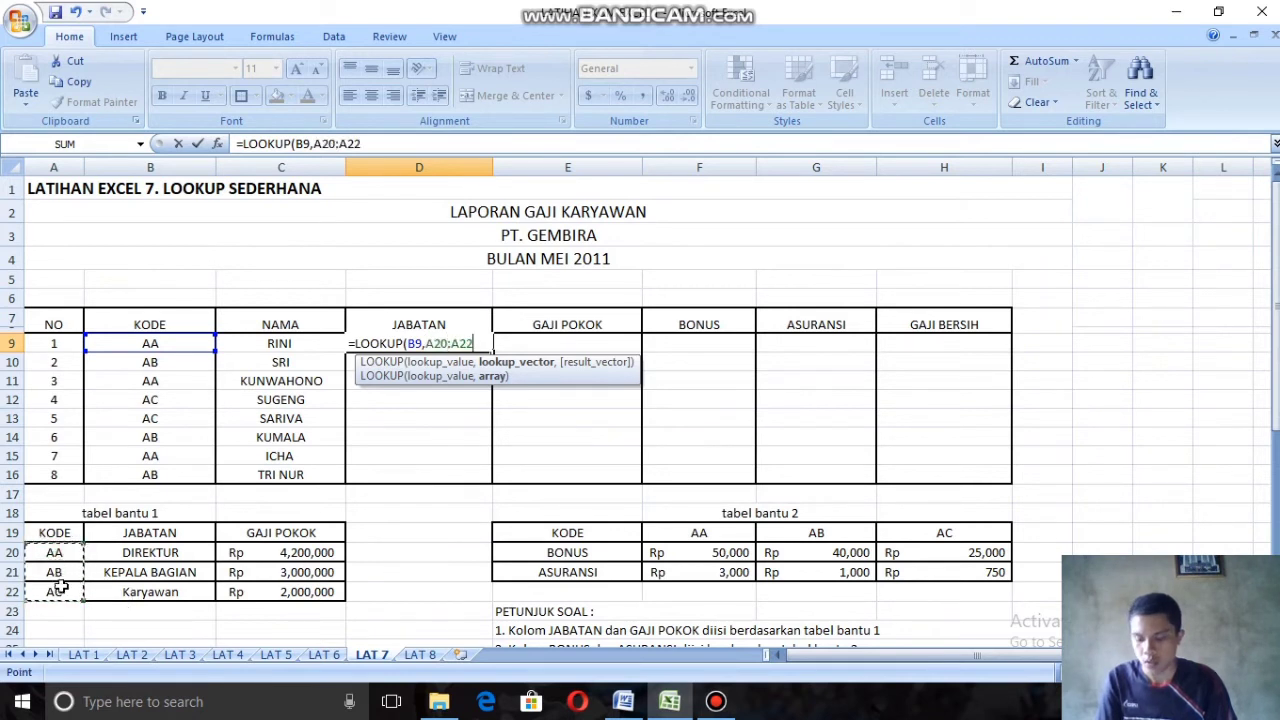
pyautogui.press('F4')
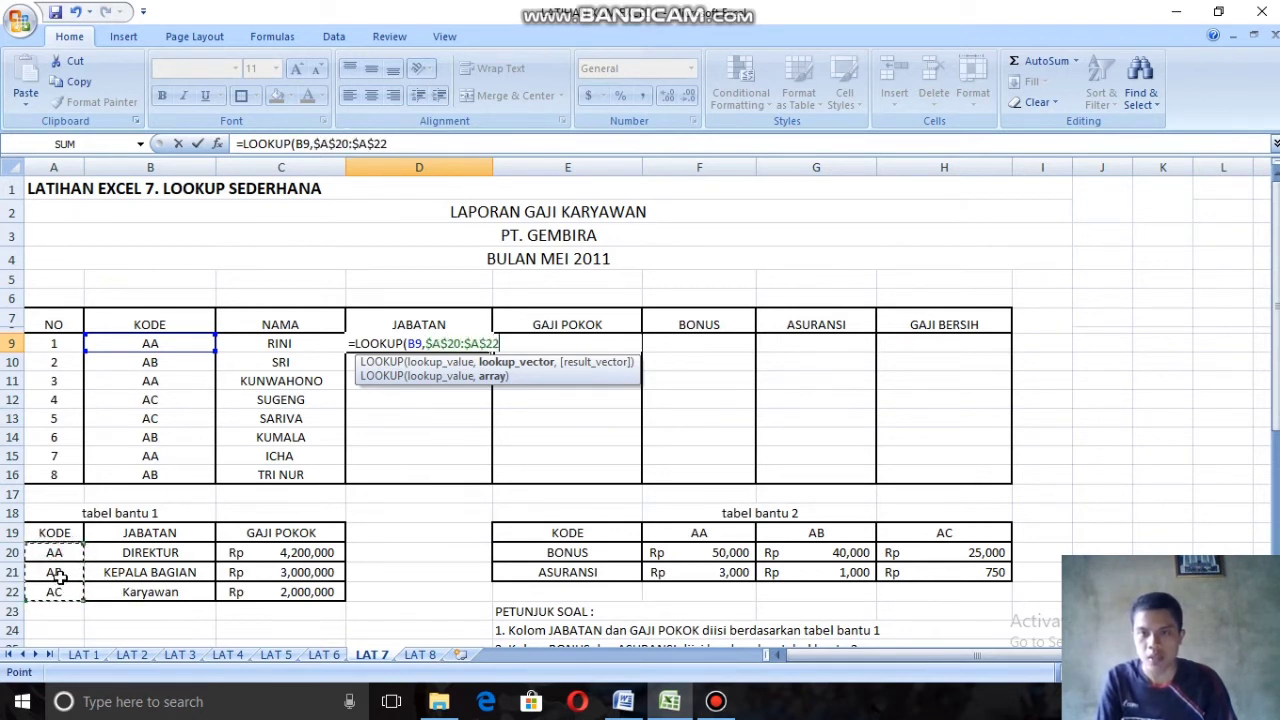
# Step: Complete the D9 formula with the absolute result range $B$20:$B$22 and fill it down the Jabatan column through D16
pyautogui.write(',')
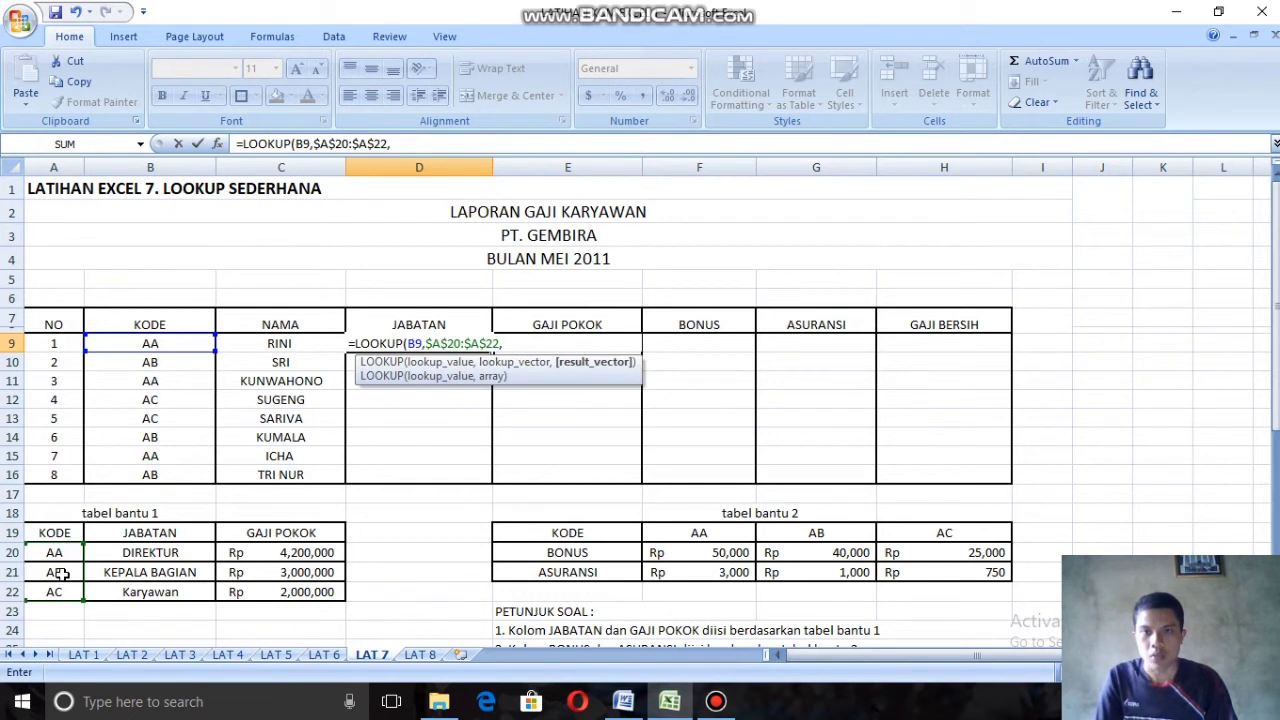
pyautogui.moveTo(113, 557); pyautogui.dragTo(131, 593)
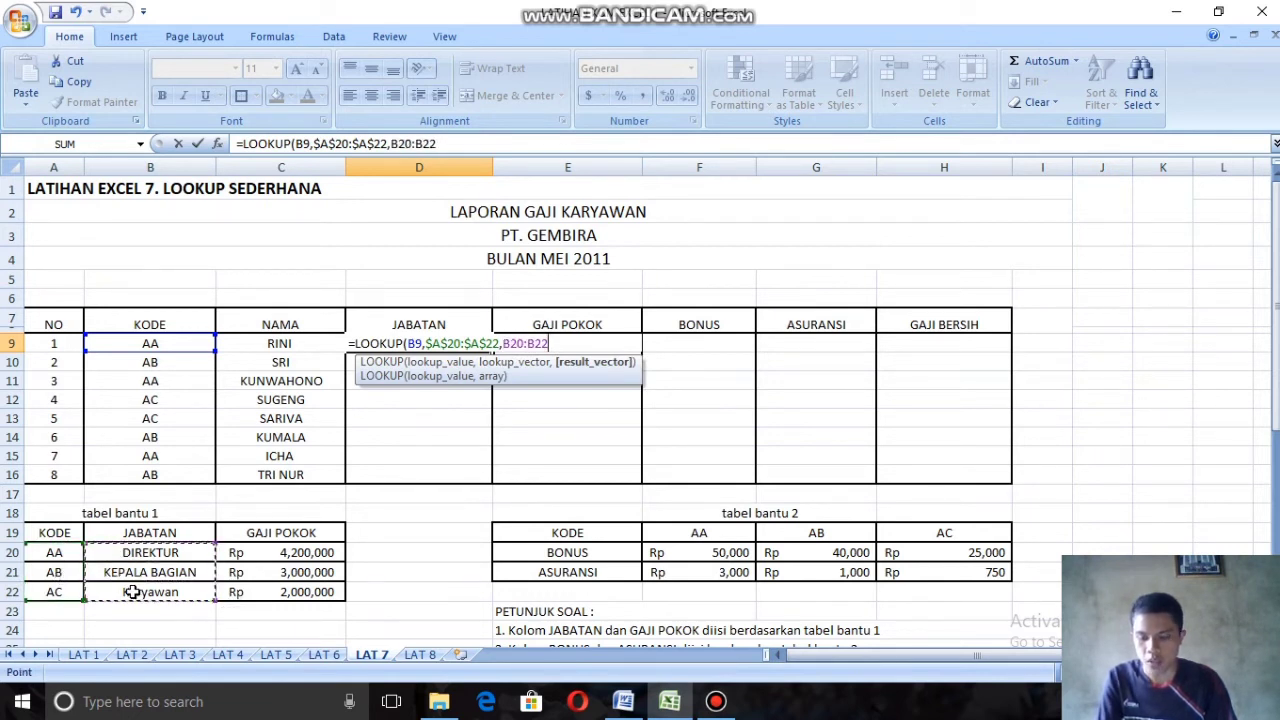
pyautogui.press('F4')
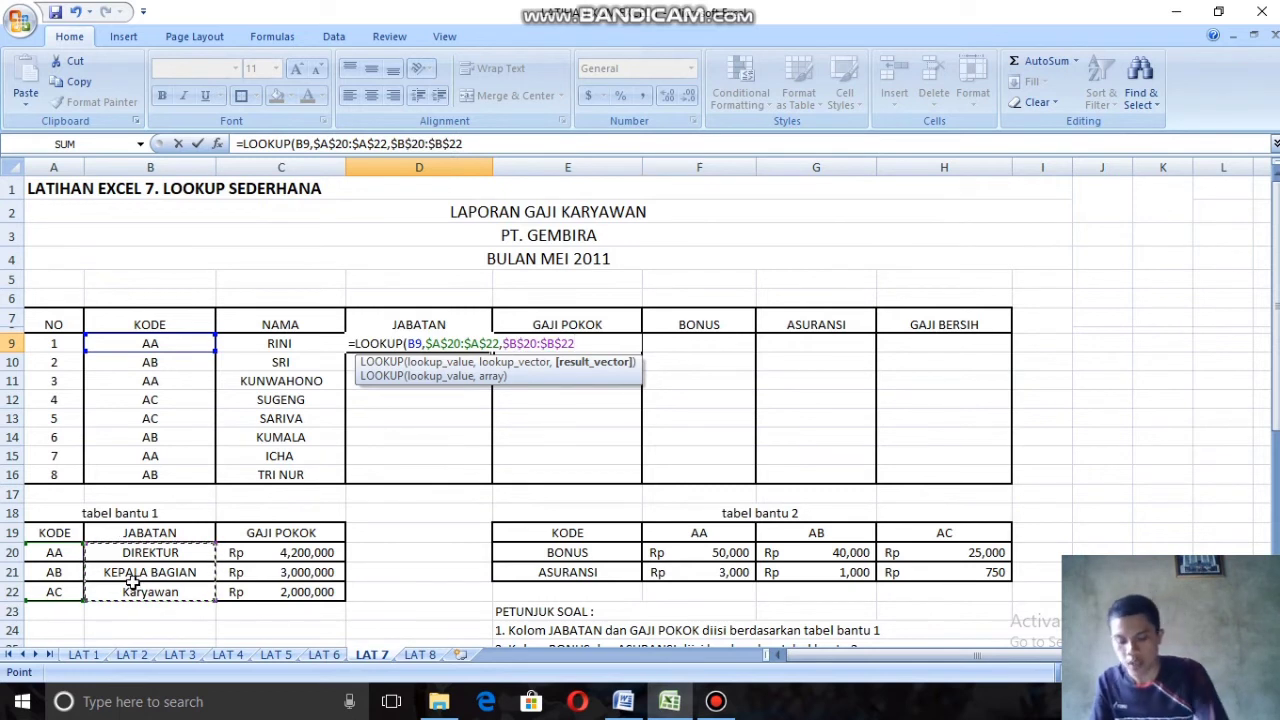
pyautogui.write(')')
pyautogui.press('Return')
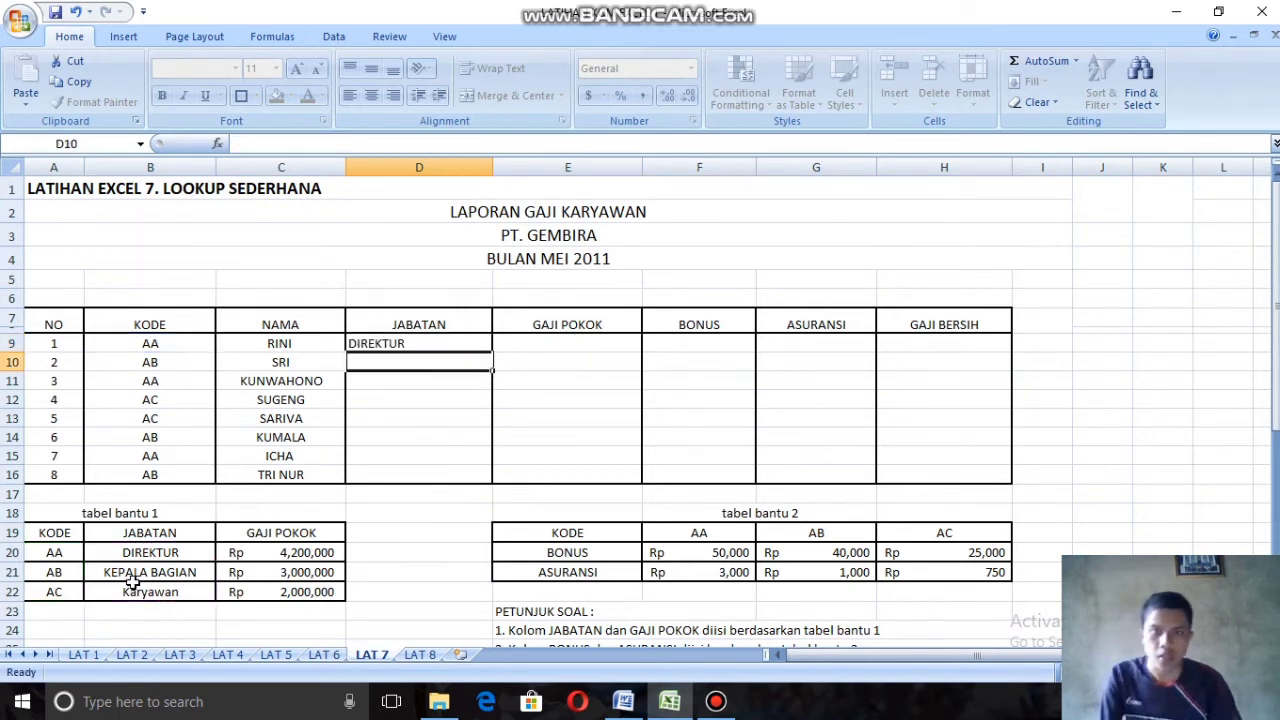
pyautogui.click(460, 345)
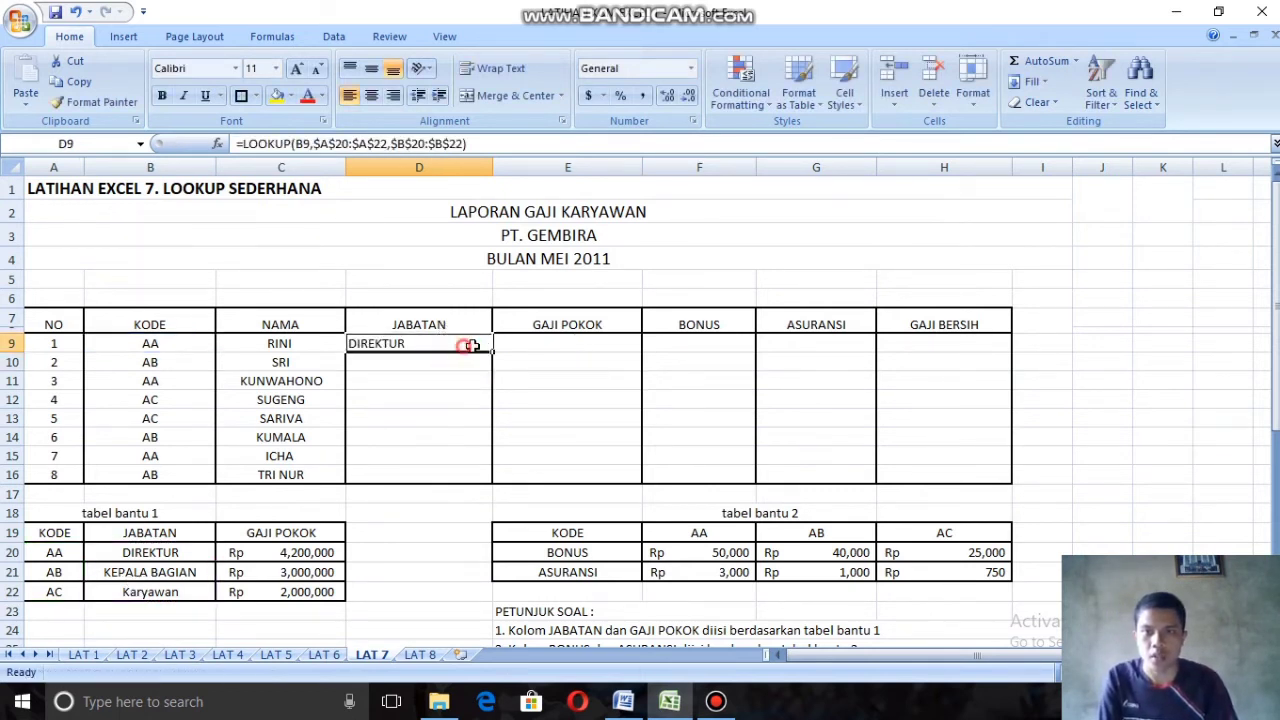
pyautogui.moveTo(495, 352); pyautogui.dragTo(490, 482)
# Step: Start a LOOKUP formula in E9 with D9 as the lookup value and the absolute range $B$20:$B$22 as the lookup vector
pyautogui.click(546, 342)
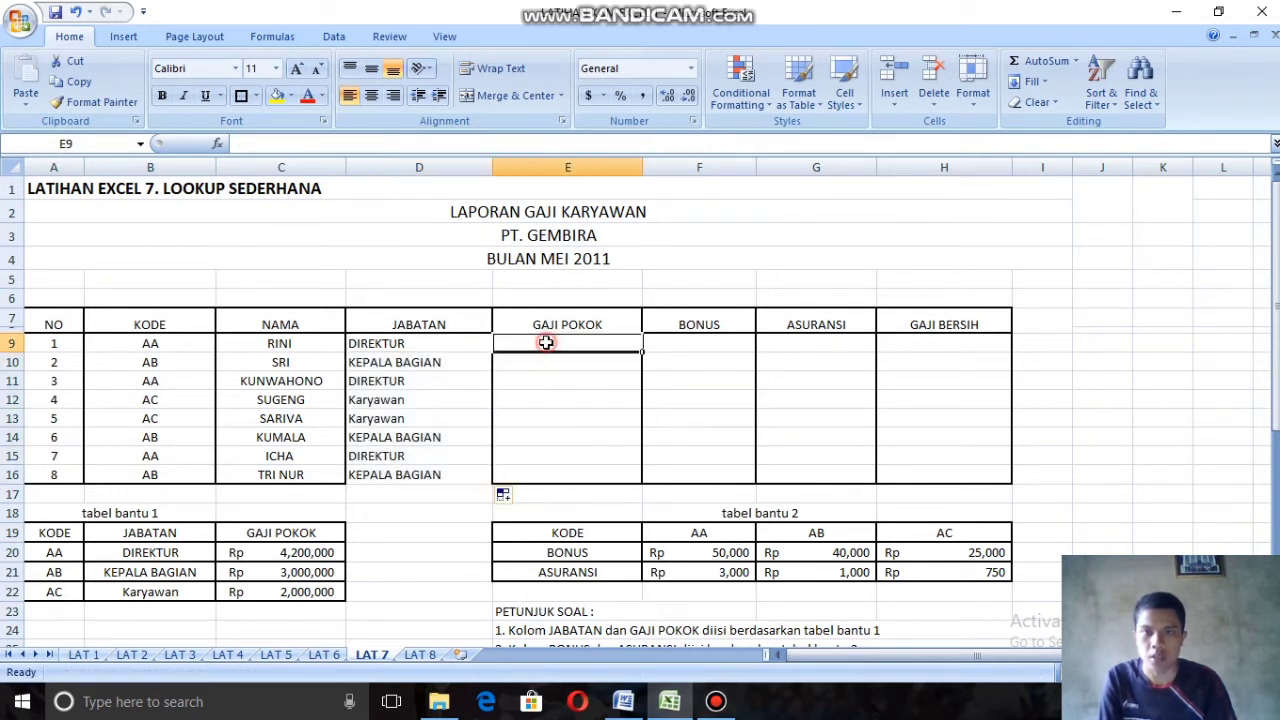
pyautogui.write('=L')
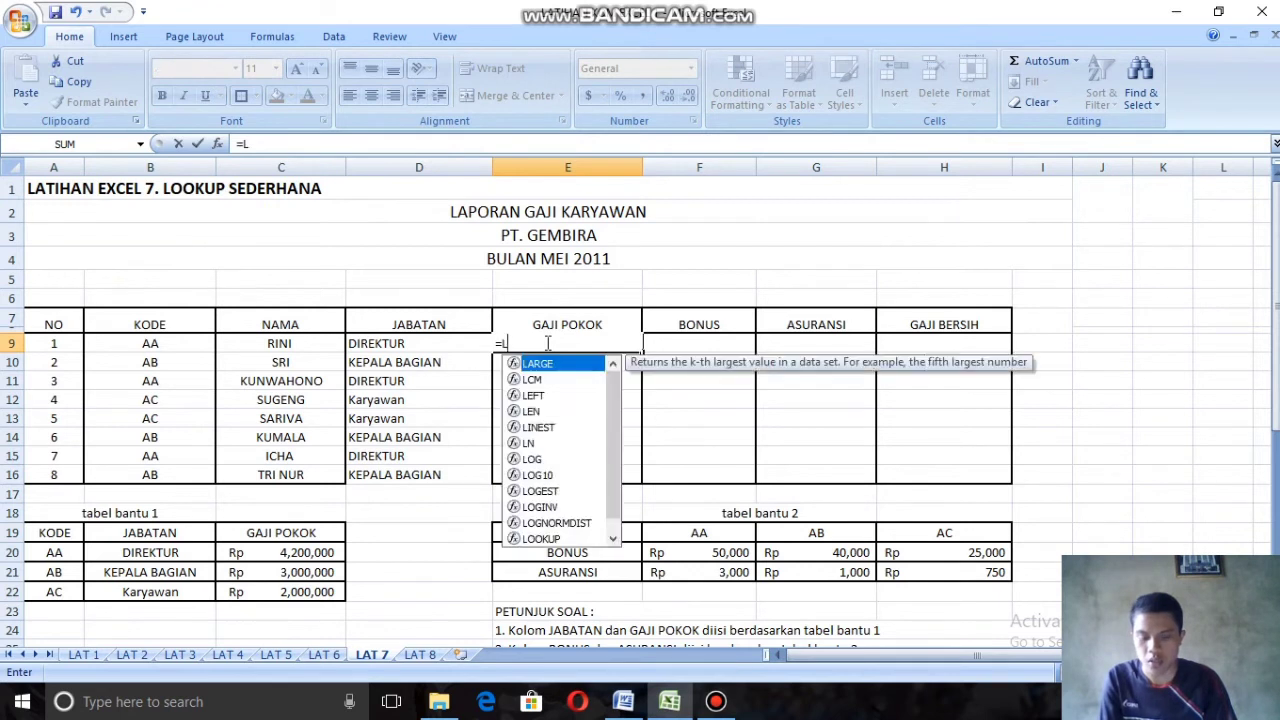
pyautogui.write('OO')
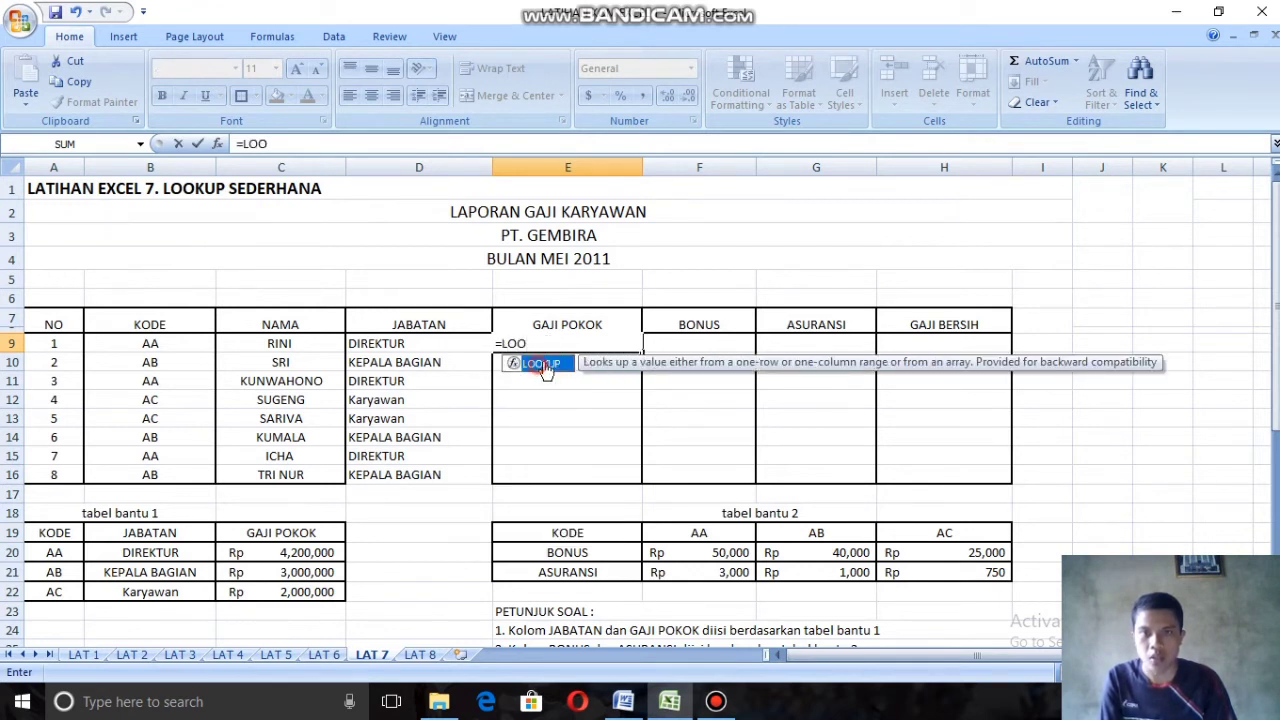
pyautogui.doubleClick(547, 368)
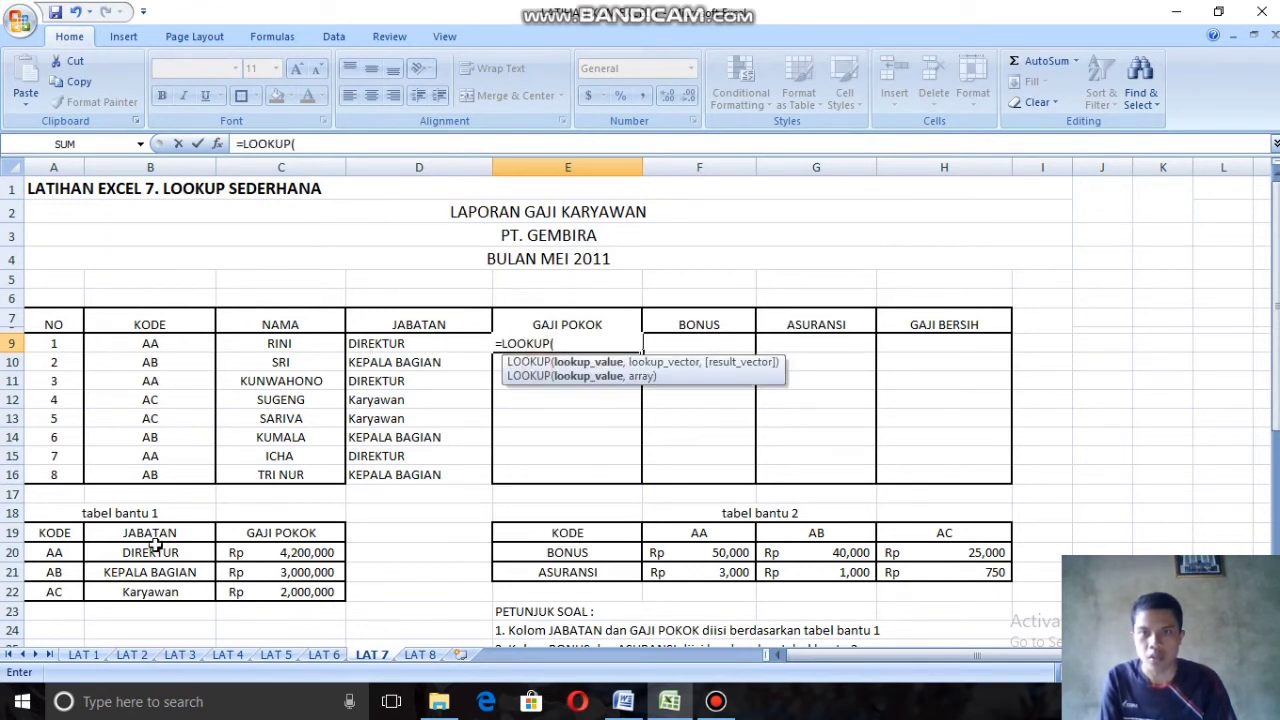
pyautogui.click(401, 344)
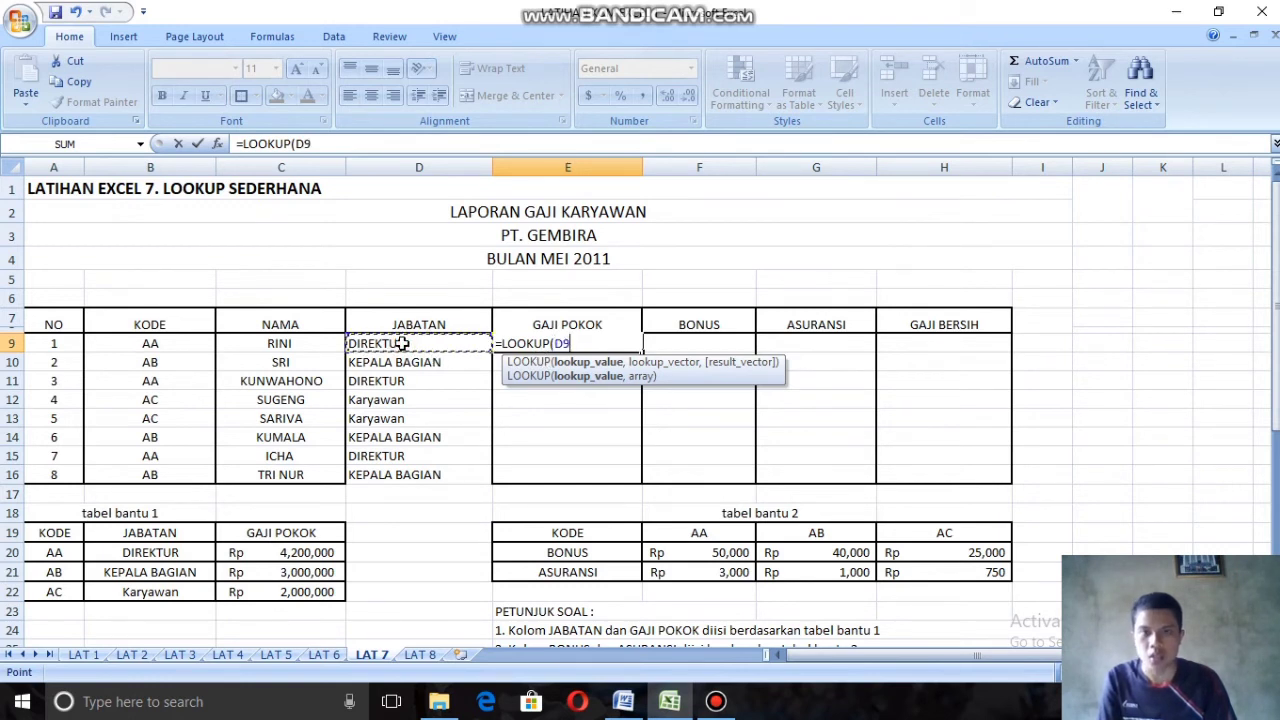
pyautogui.write(',')
pyautogui.moveTo(140, 553); pyautogui.dragTo(152, 591)
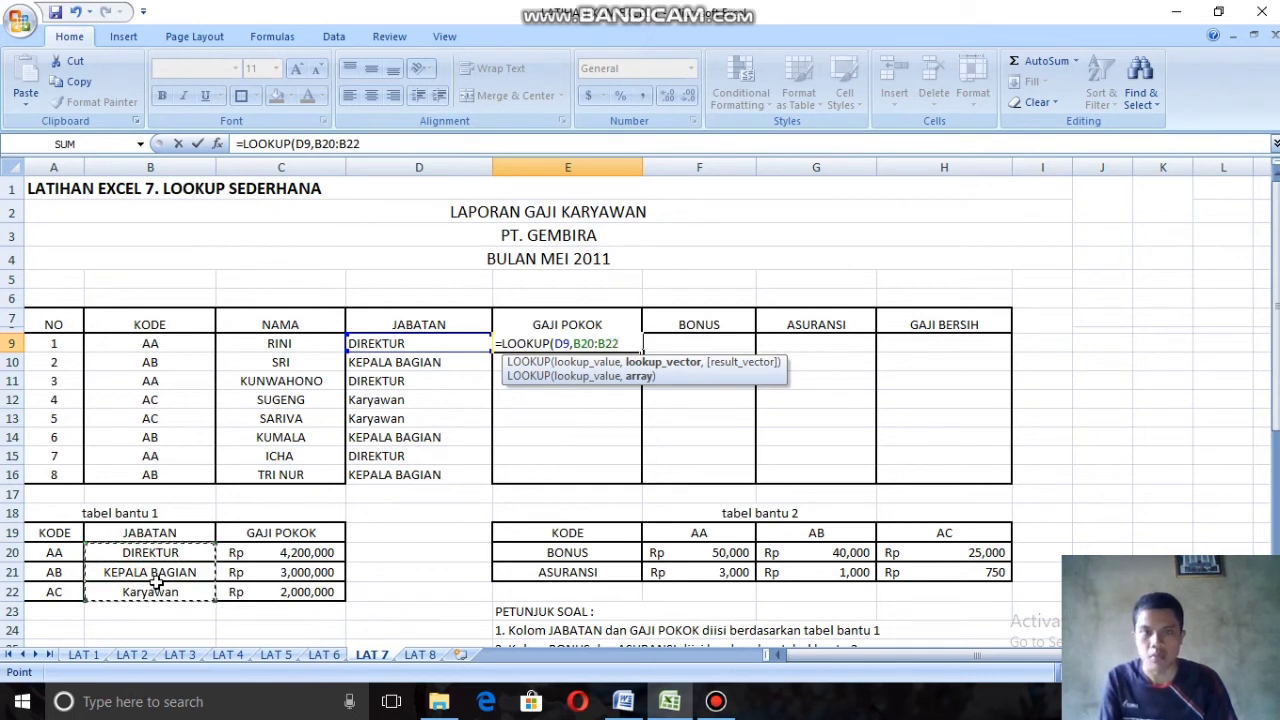
pyautogui.press('F4')
pyautogui.write(',')
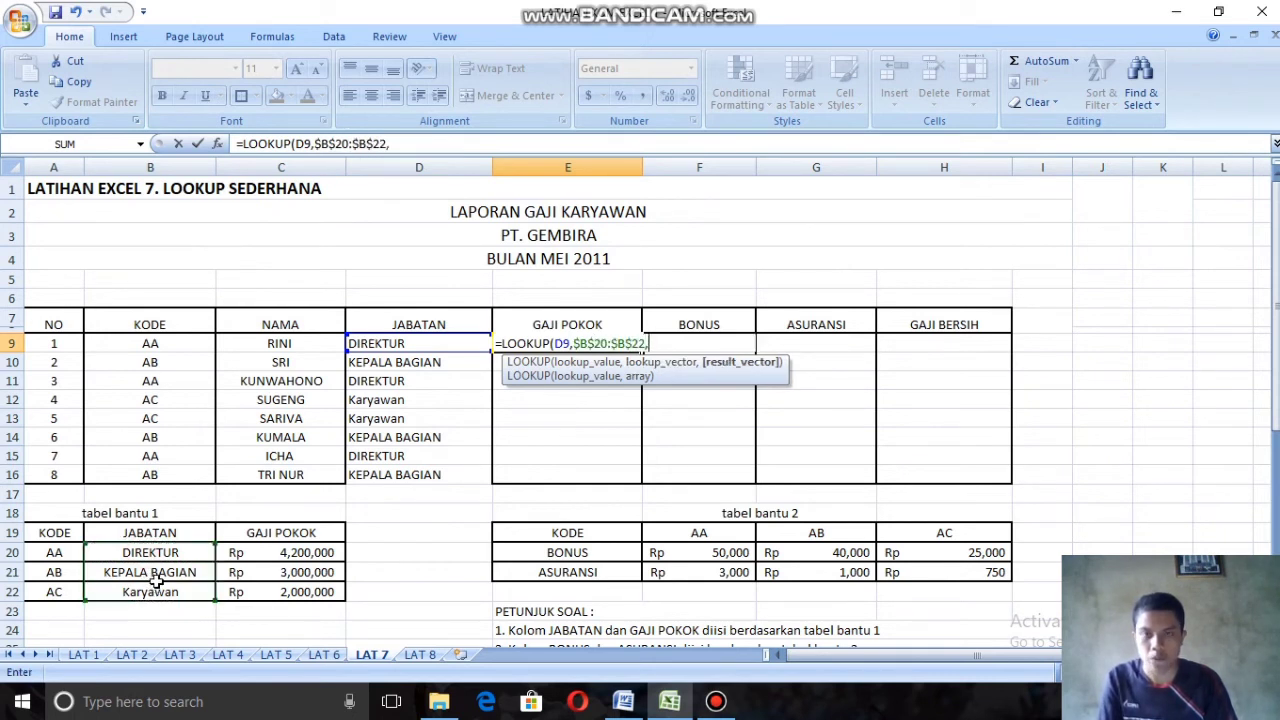
# Step: Complete the E9 formula with the absolute result range $C$20:$C$22 and fill it down the Gaji Pokok column through E16
pyautogui.moveTo(252, 557); pyautogui.dragTo(261, 592)
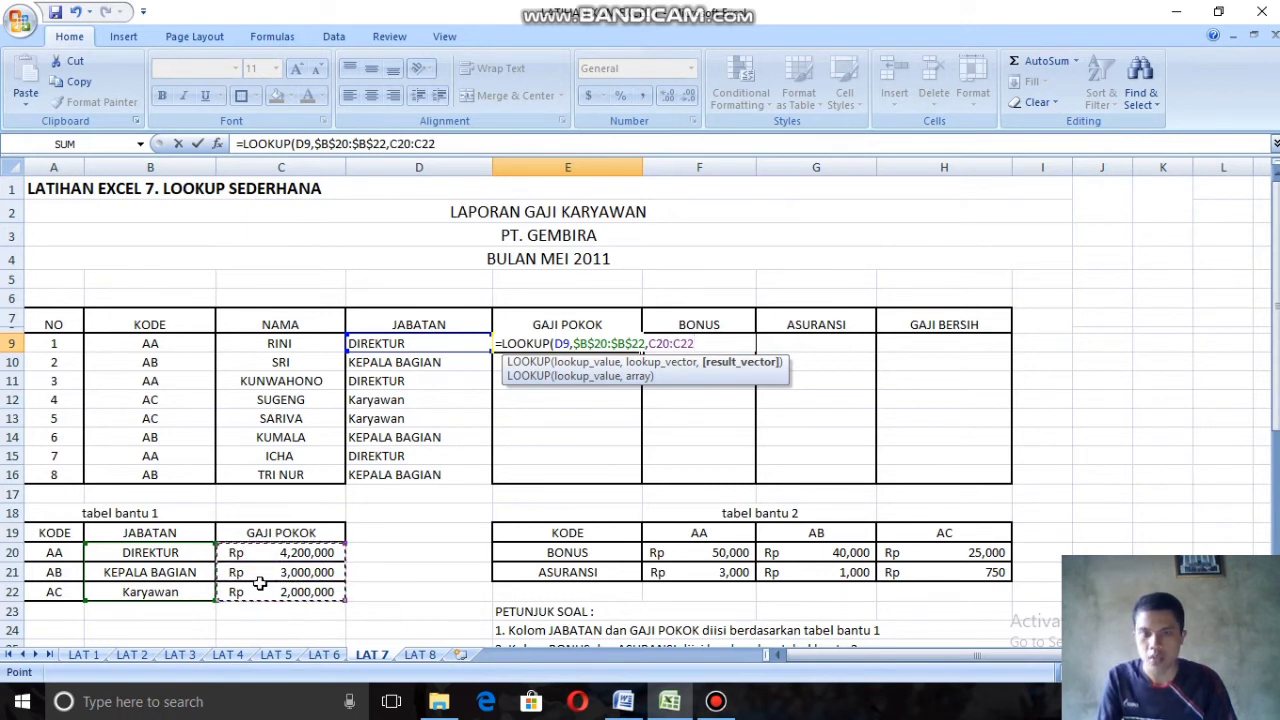
pyautogui.press('F4')
pyautogui.write(')')
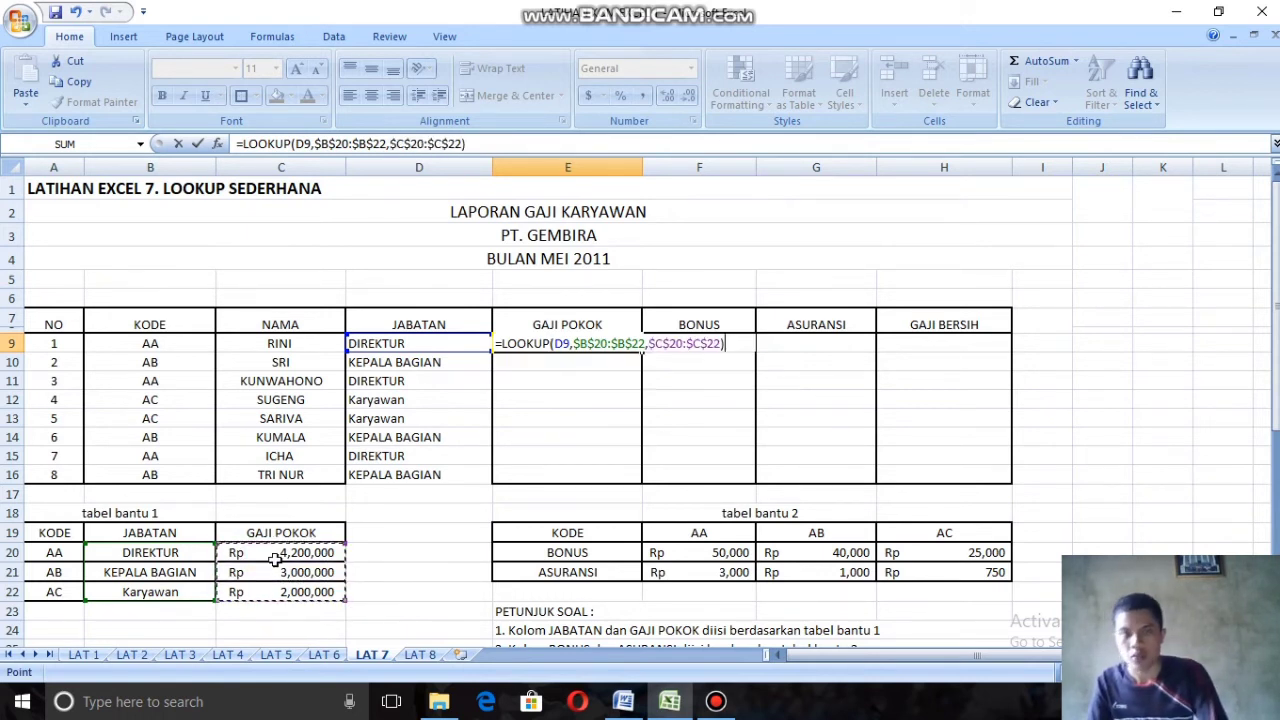
pyautogui.hotkey('ctrl', 'Return')
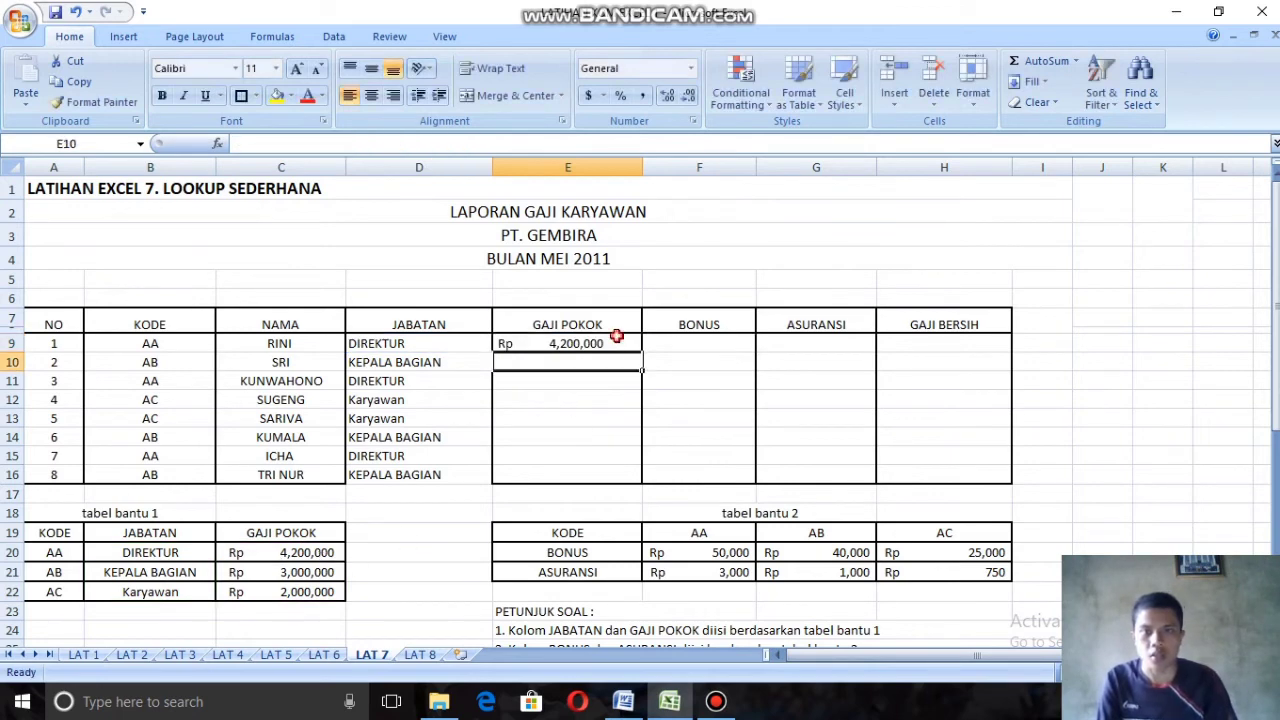
pyautogui.moveTo(641, 351); pyautogui.dragTo(645, 481)
# Step: Select F9, the first cell of the Bonus column, for its formula
pyautogui.scroll(-1, 696, 342)
pyautogui.click(674, 271)
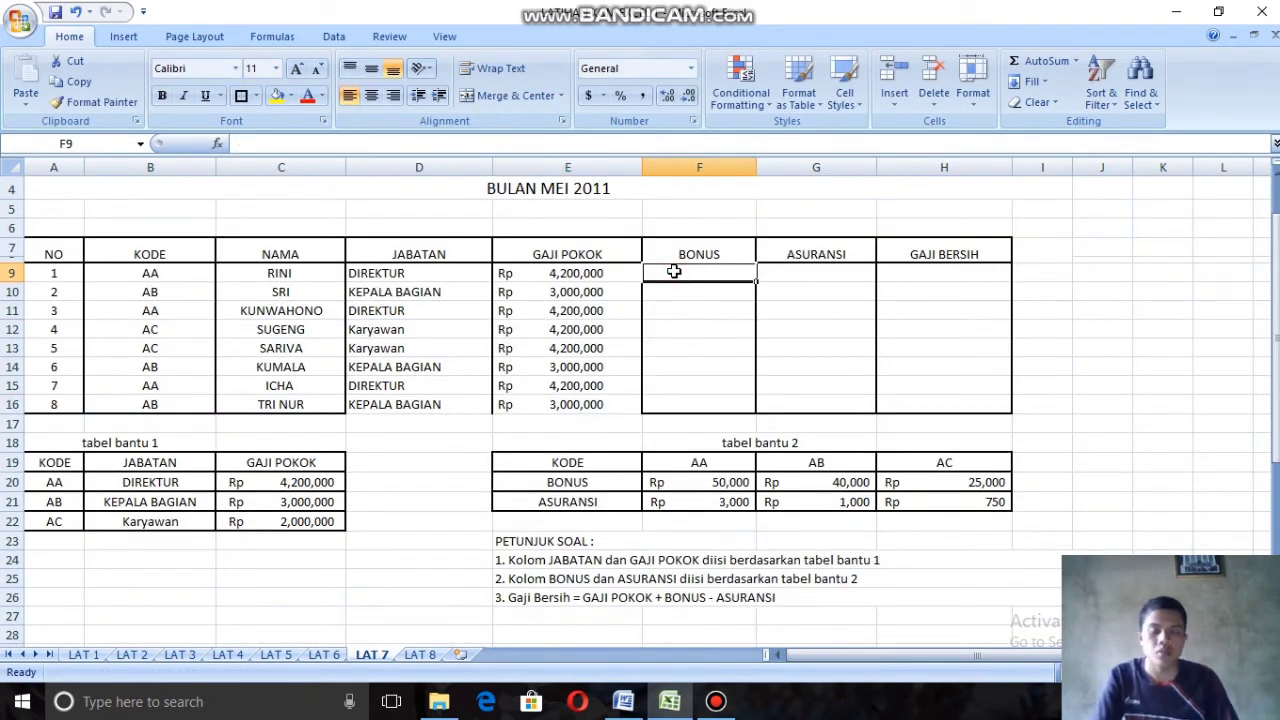
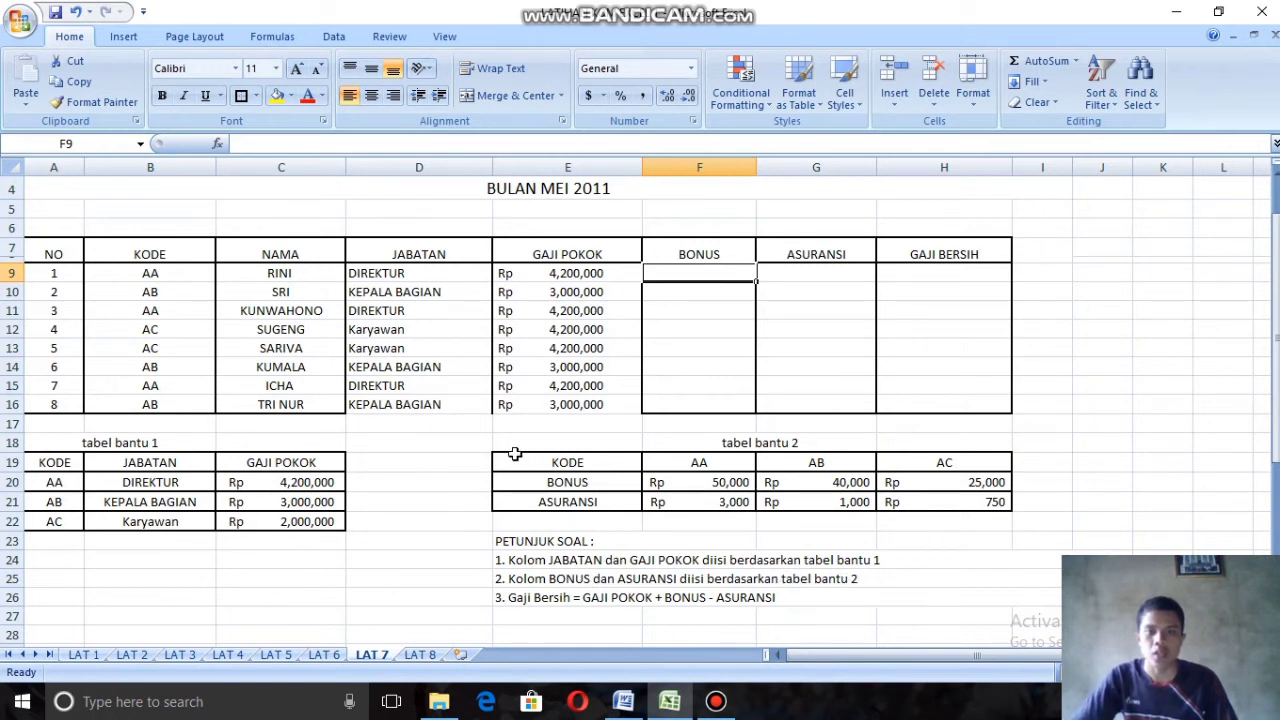
# Step: Start an HLOOKUP formula in F9 with the Kode cell B9 as the lookup value
pyautogui.moveTo(520, 460); pyautogui.dragTo(960, 504)
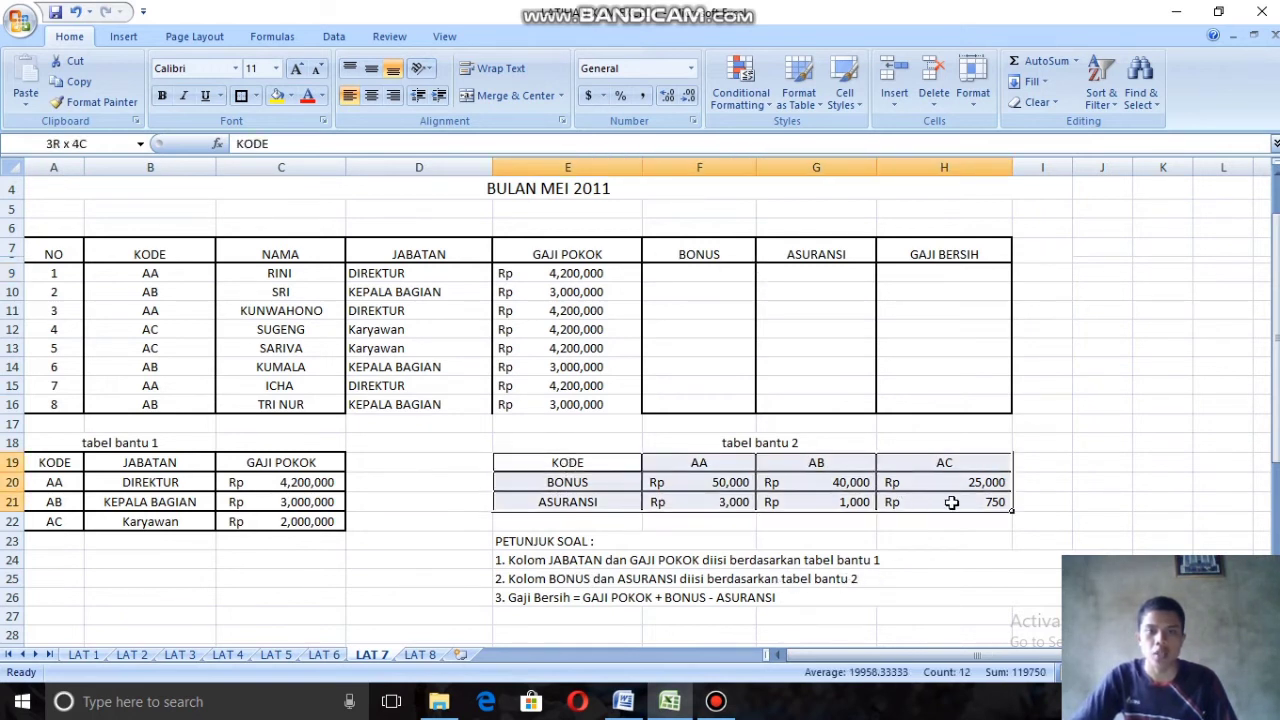
pyautogui.click(703, 275)
pyautogui.write('=LOO')
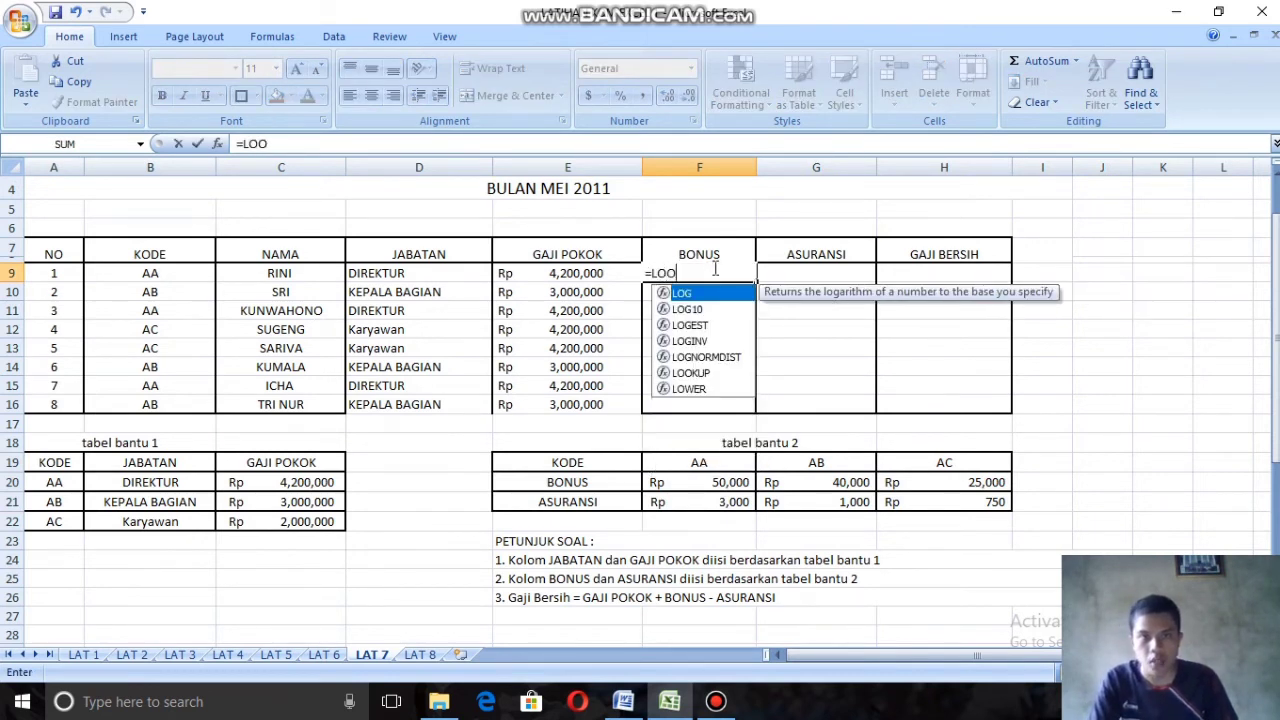
pyautogui.press('BackSpace')
pyautogui.press('BackSpace')
pyautogui.press('BackSpace')
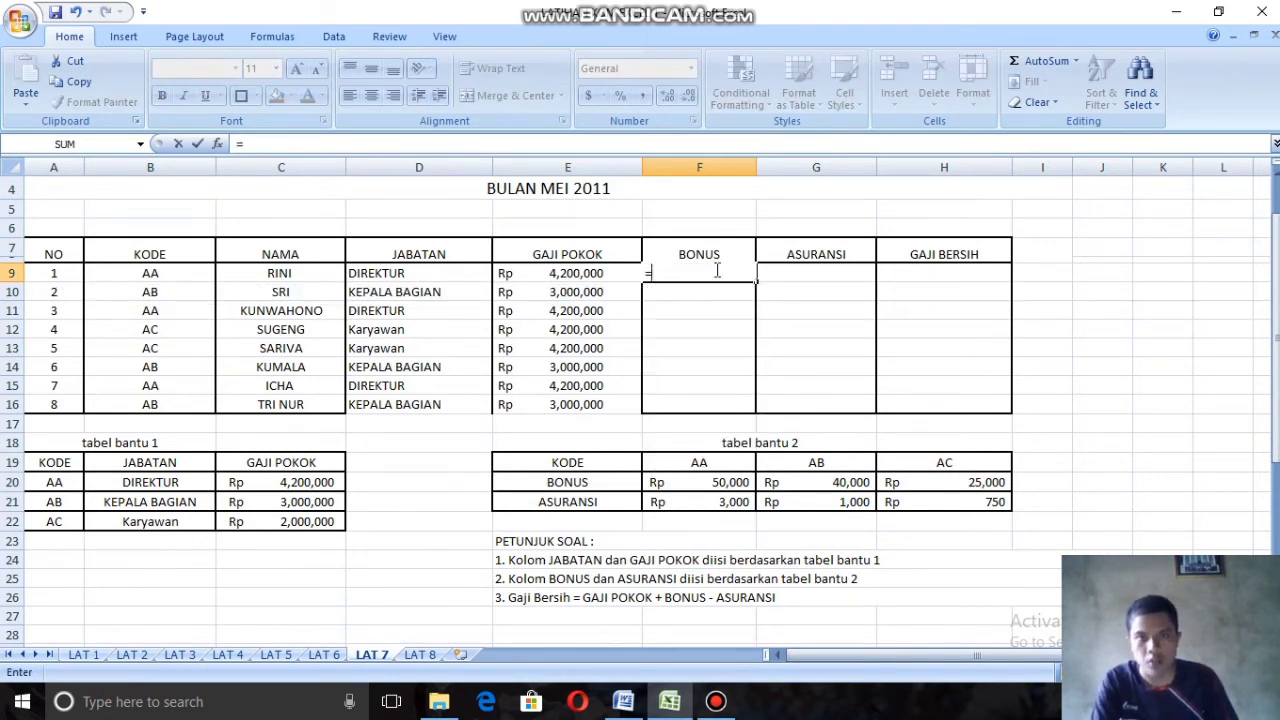
pyautogui.write('HL')
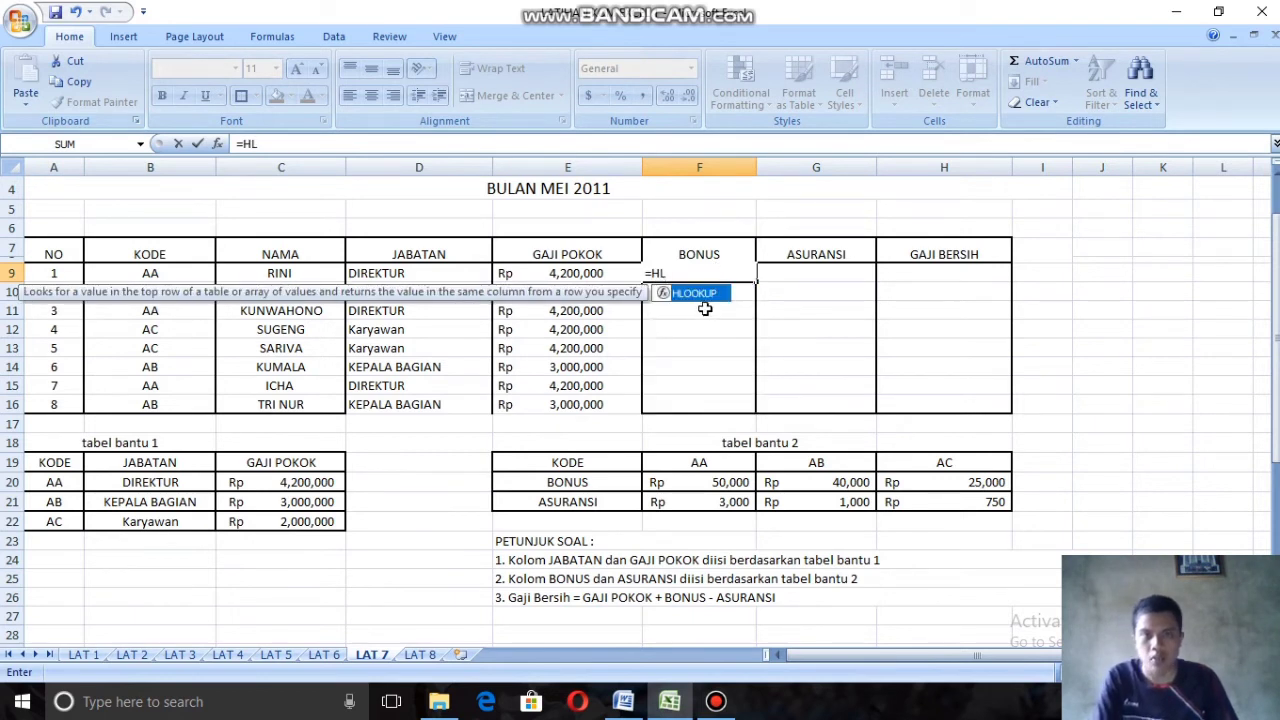
pyautogui.doubleClick(707, 294)
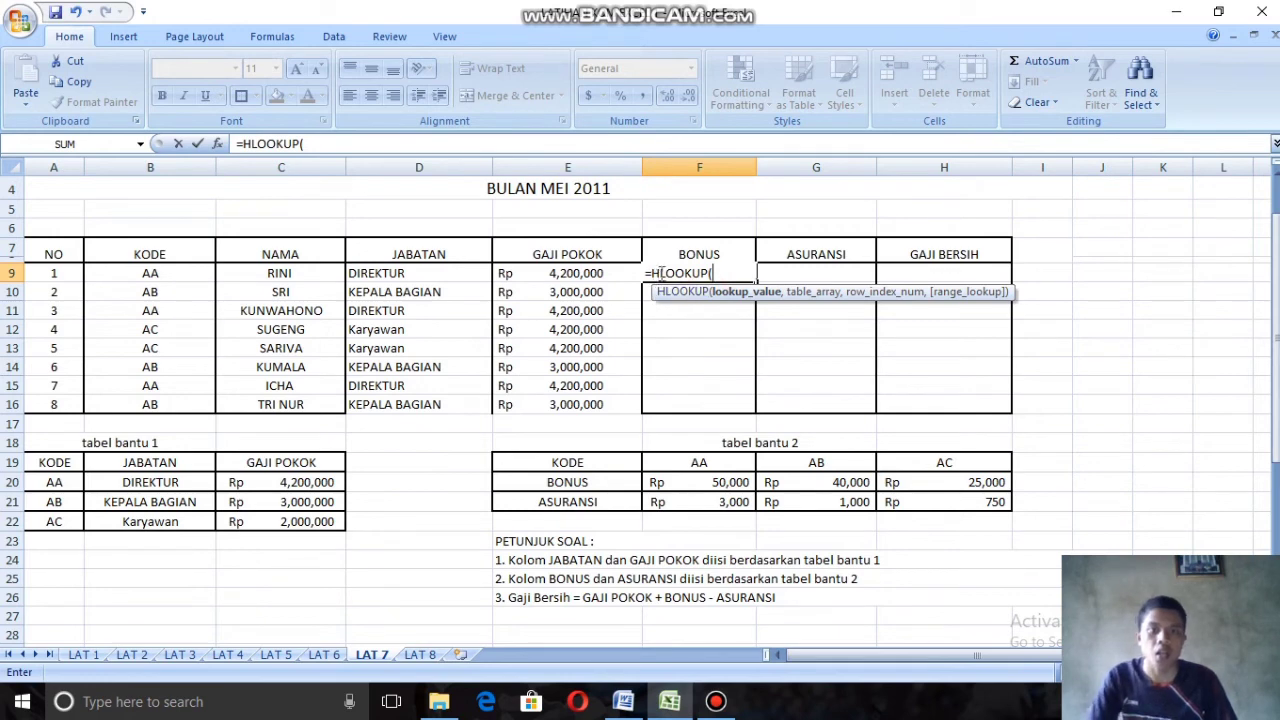
pyautogui.press('F1')
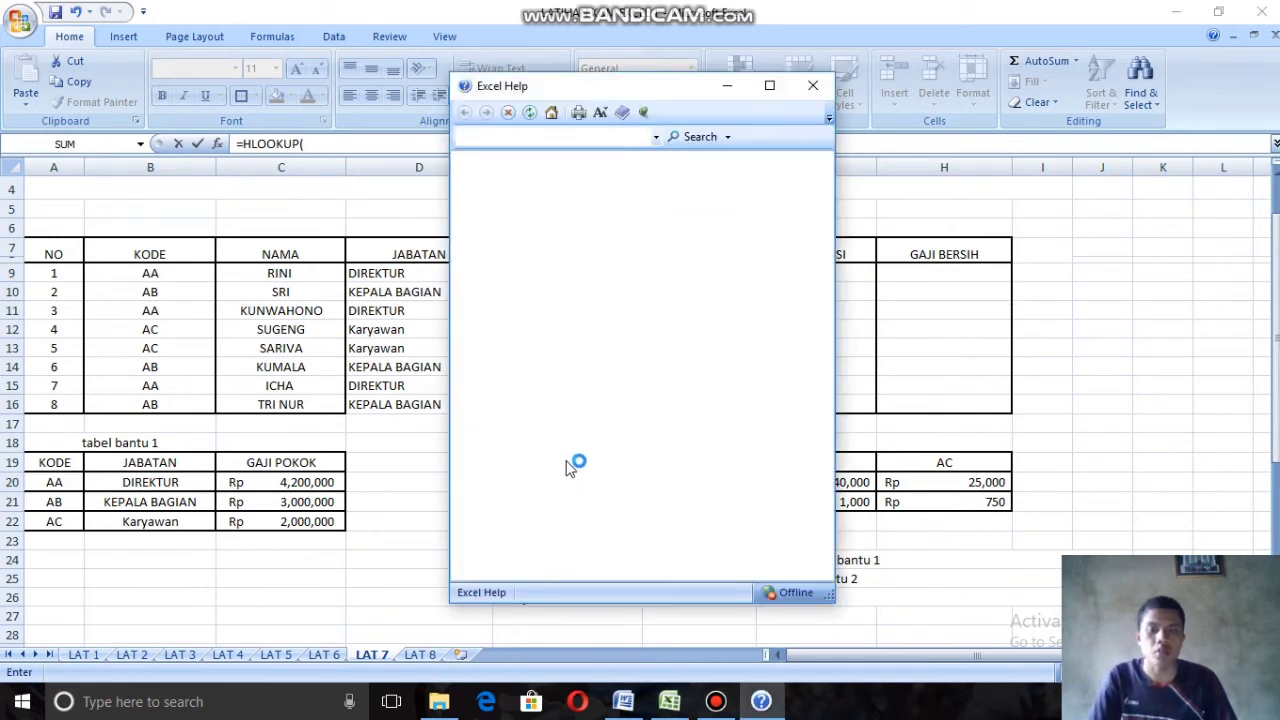
pyautogui.click(813, 86)
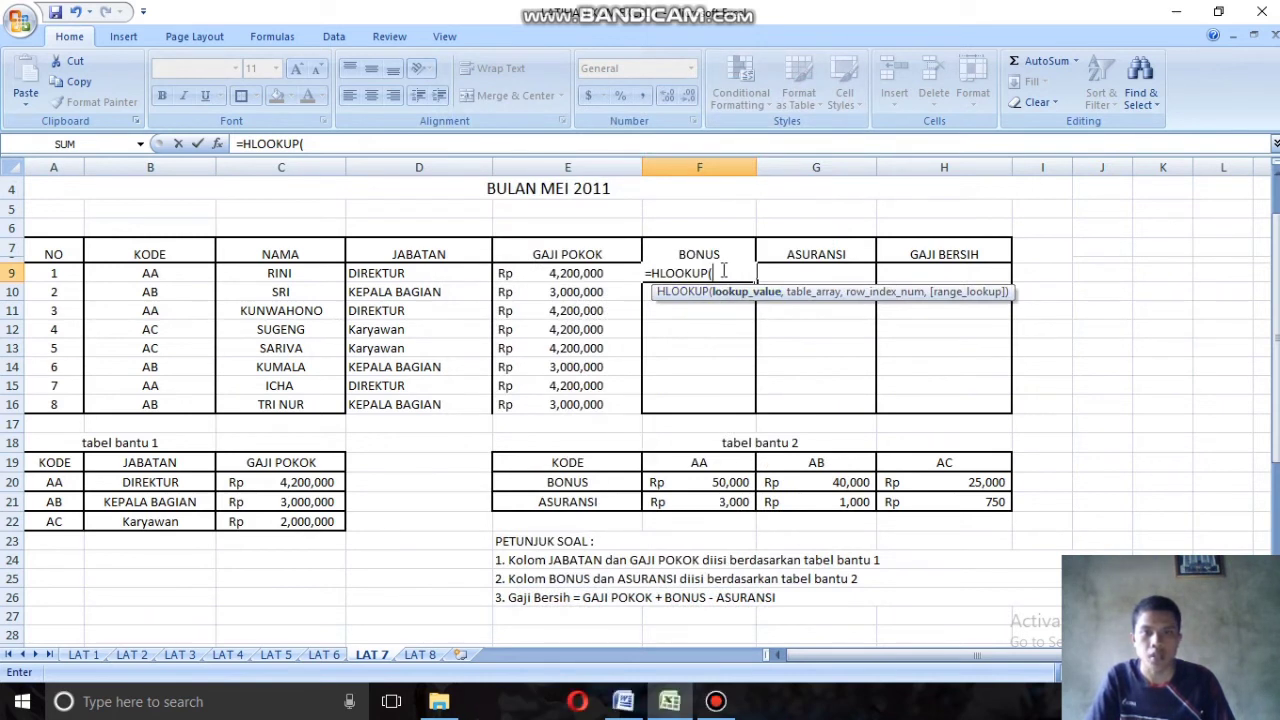
pyautogui.click(166, 276)
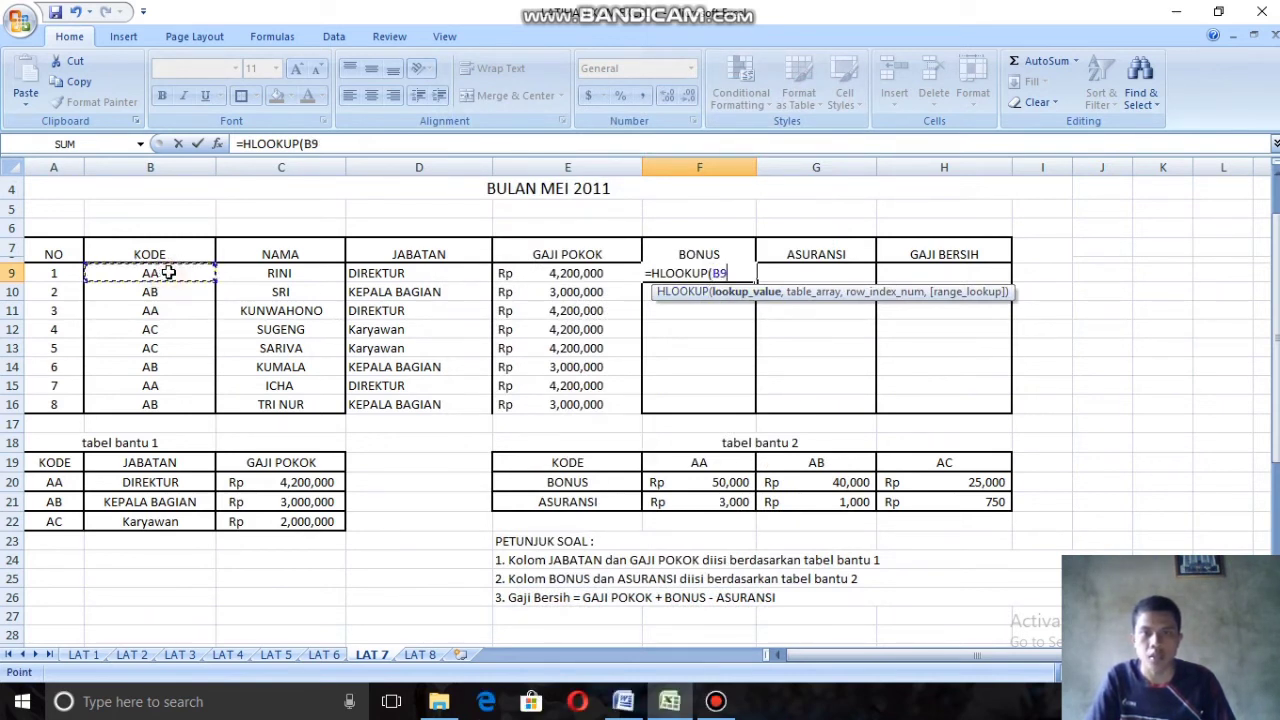
pyautogui.write(',')
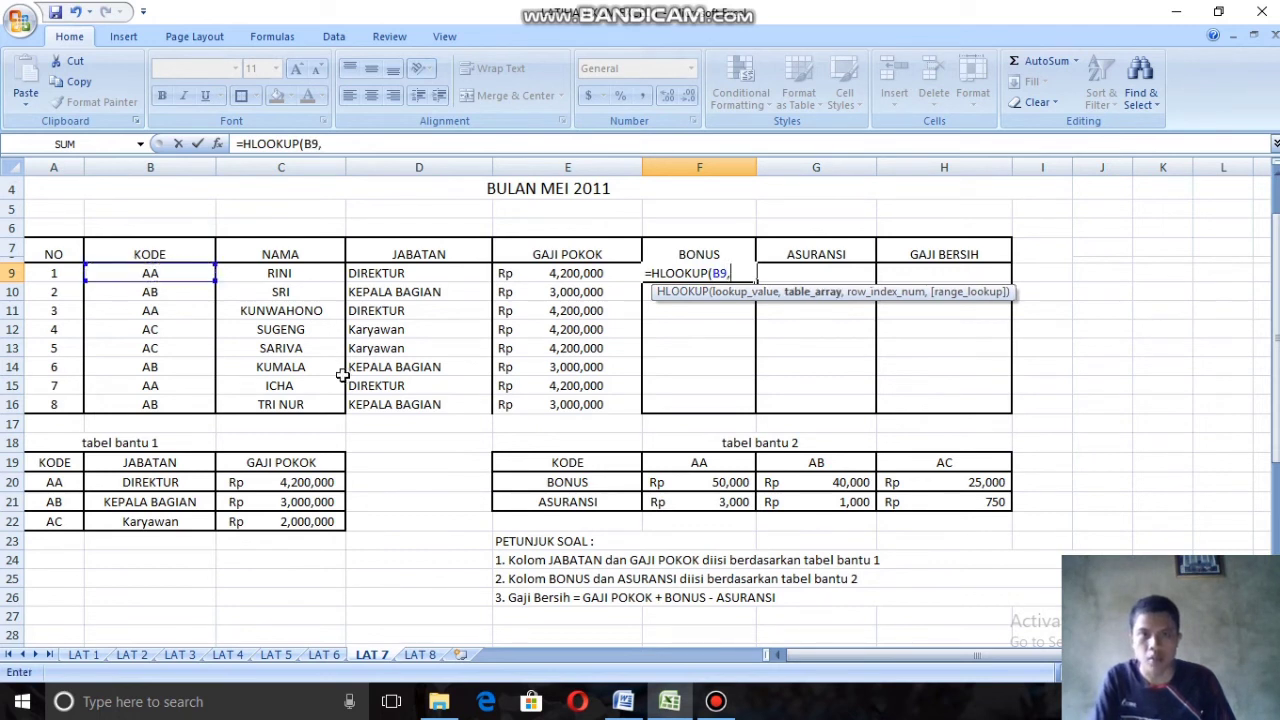
# Step: Add the absolute tabel bantu 2 range $E$19:$H$21 as the table array and 2 as the row index in the F9 formula
pyautogui.moveTo(528, 463); pyautogui.dragTo(945, 505)
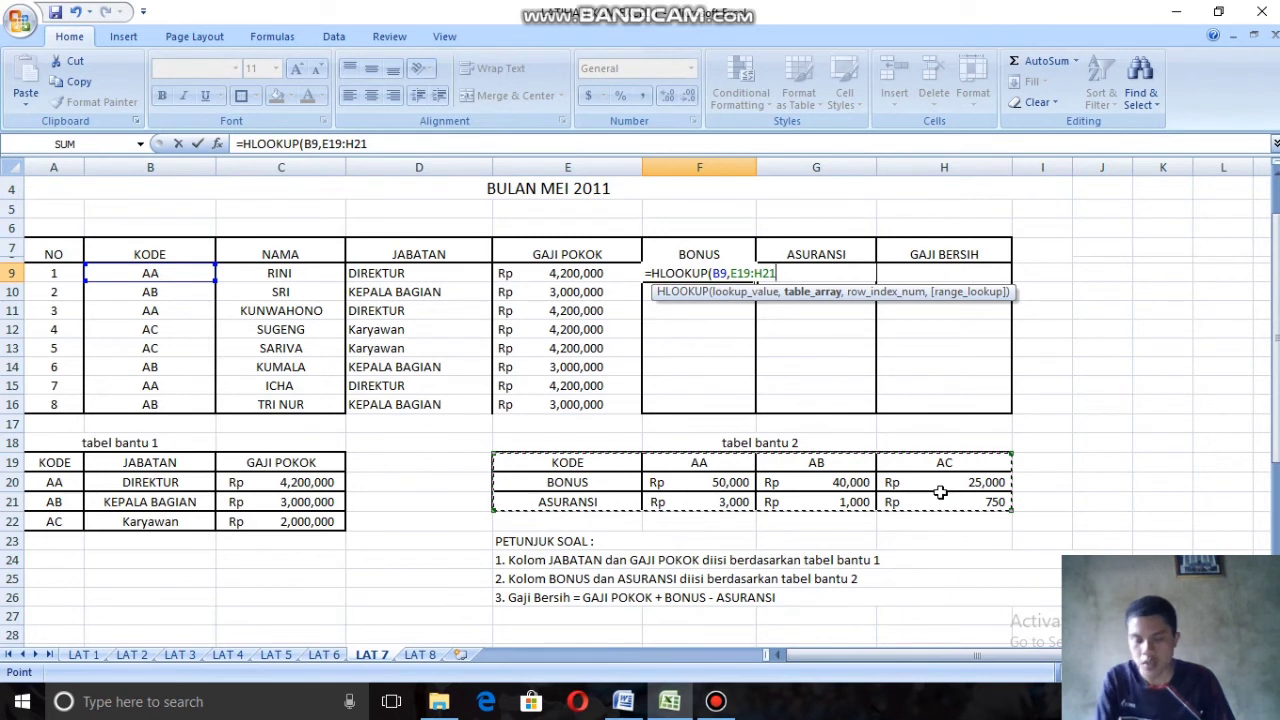
pyautogui.press('F4')
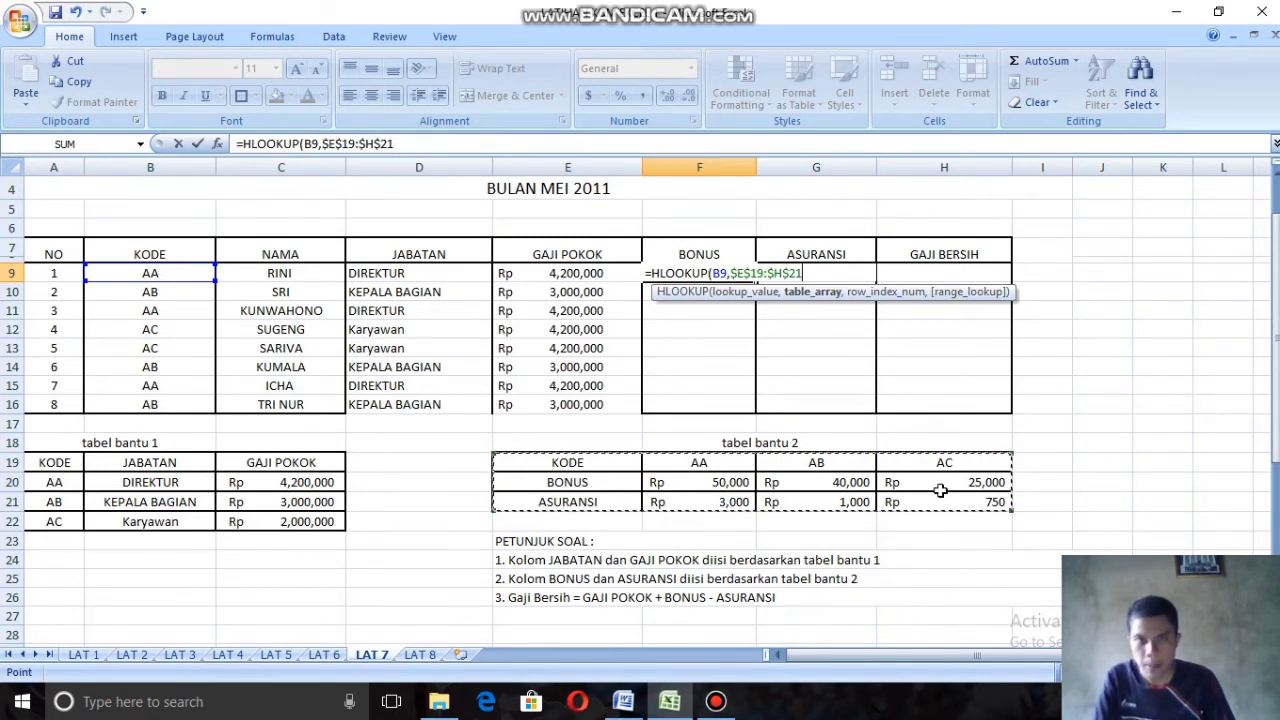
pyautogui.write(',')
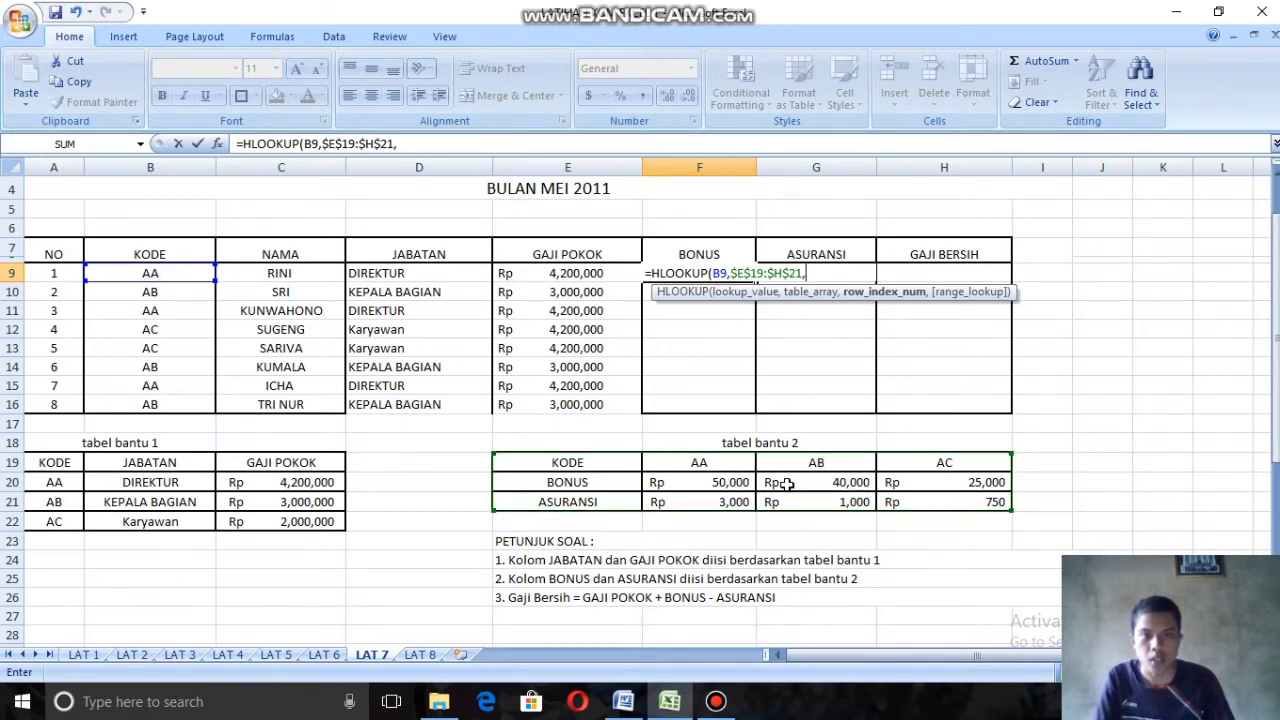
pyautogui.write('2')
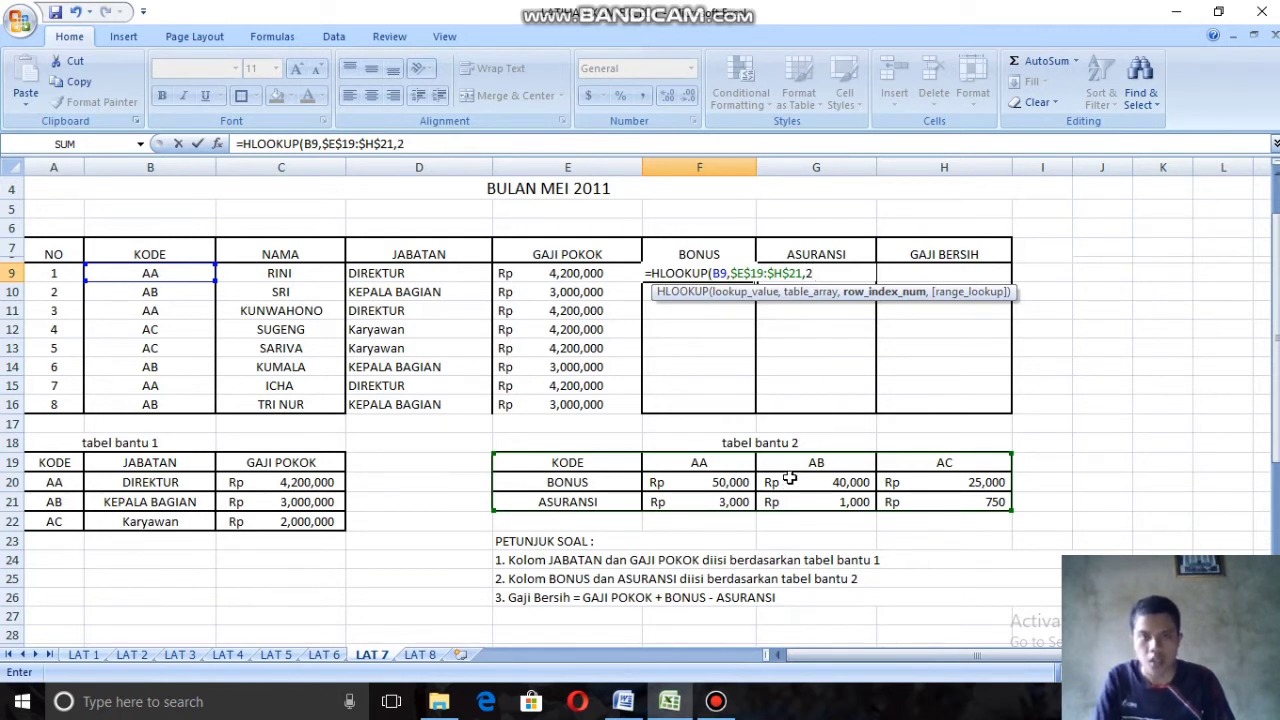
pyautogui.write(',')
pyautogui.write('FA')
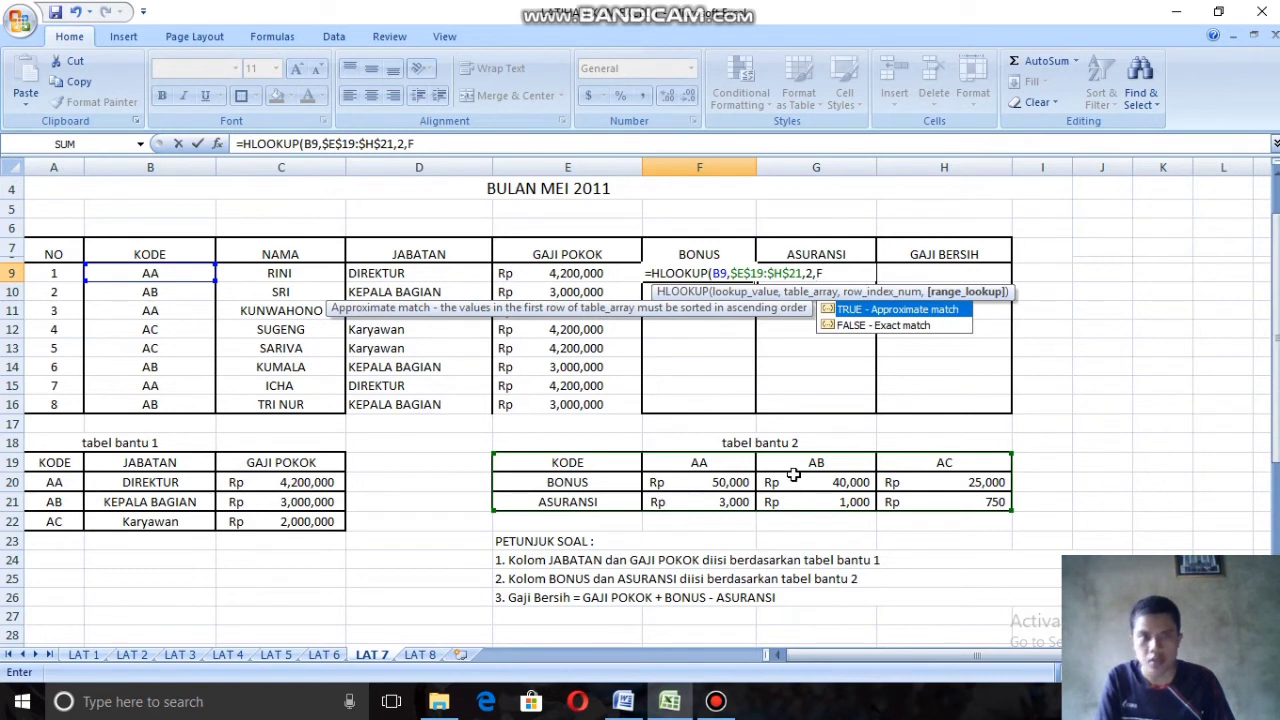
# Step: Complete the F9 formula with FALSE for an exact match and fill it down the Bonus column through F16
pyautogui.doubleClick(893, 326)
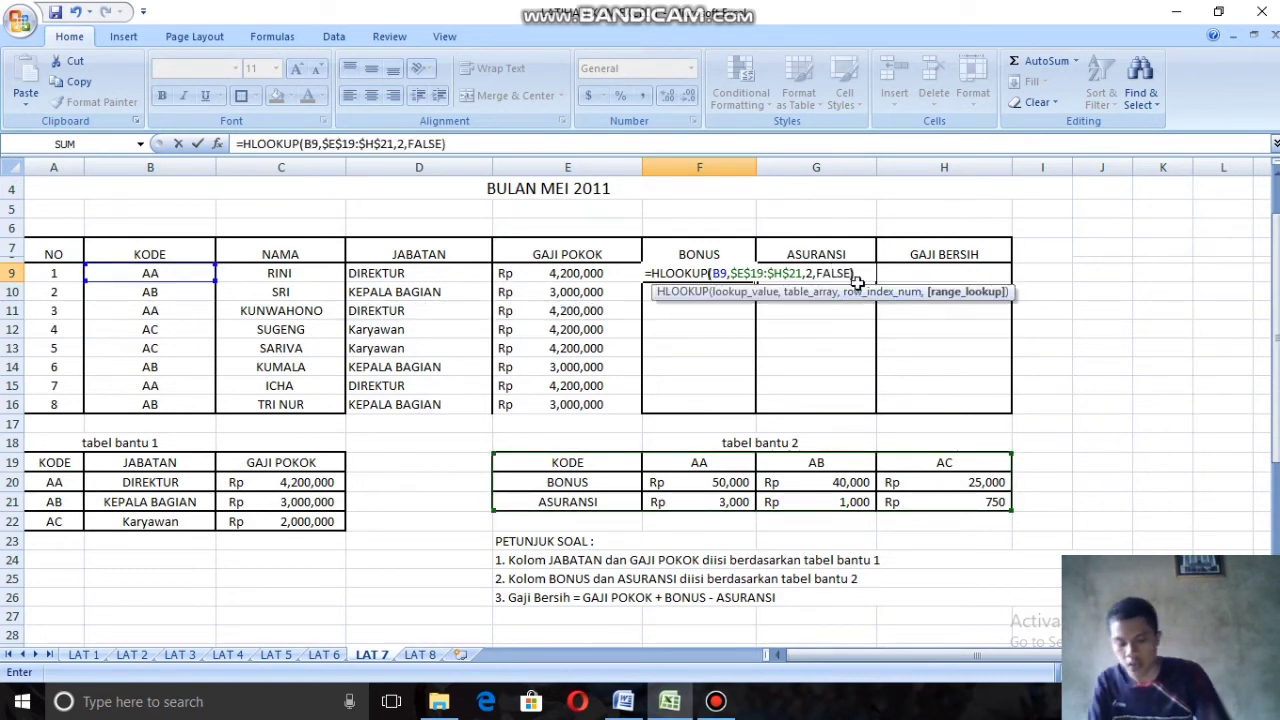
pyautogui.write(')')
pyautogui.press('Return')
pyautogui.click(689, 274)
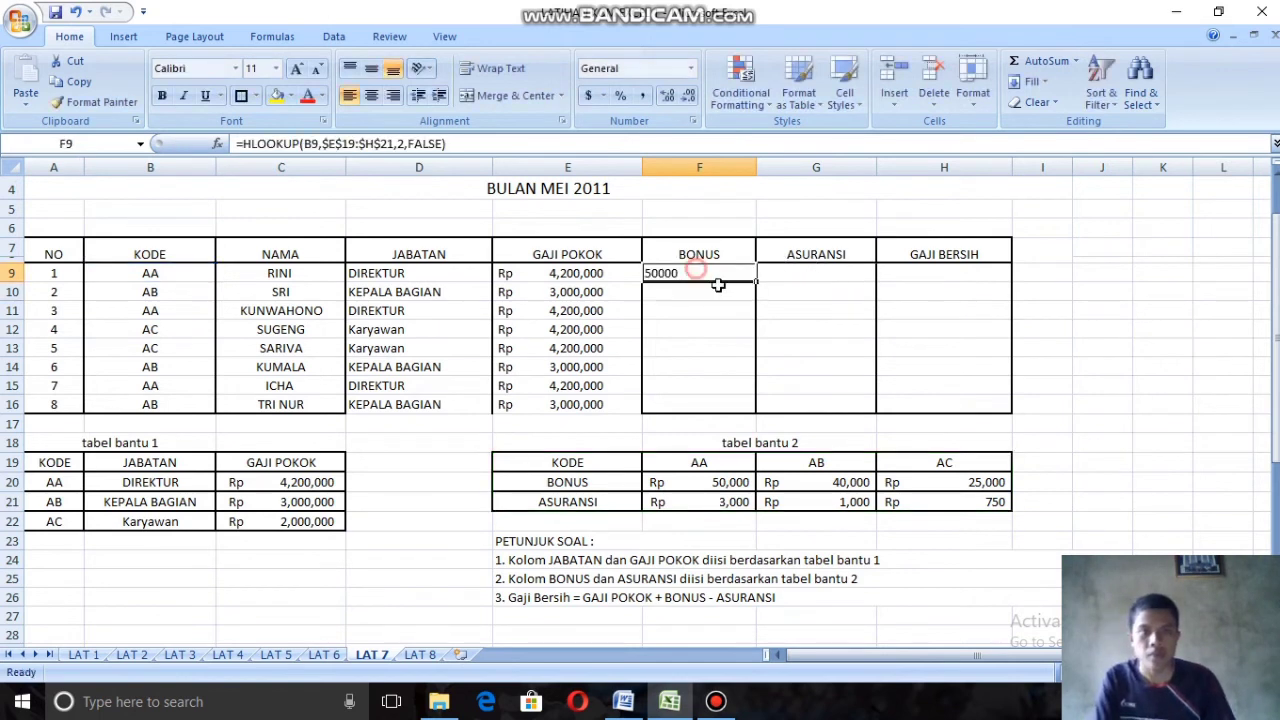
pyautogui.moveTo(757, 284); pyautogui.dragTo(760, 412)
# Step: Start an HLOOKUP formula in G9 with B9 as the lookup value and the absolute range $E$19:$H$21 as the table array
pyautogui.click(829, 274)
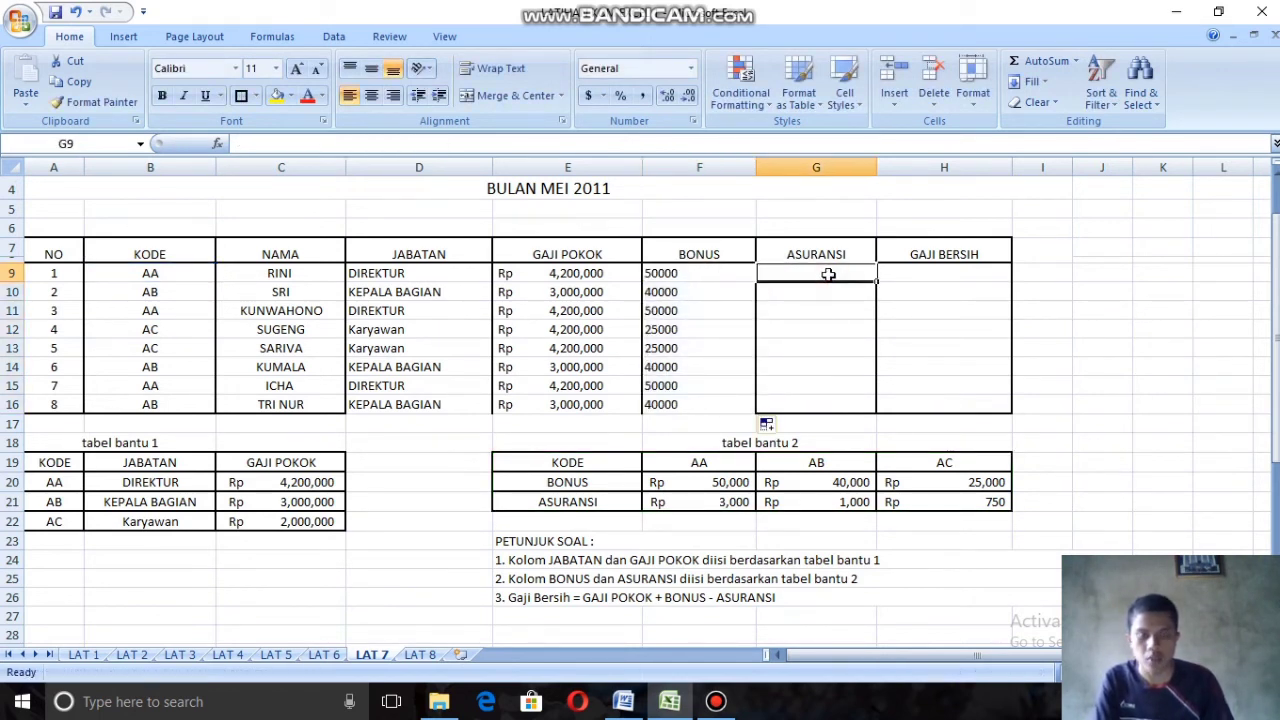
pyautogui.write('=')
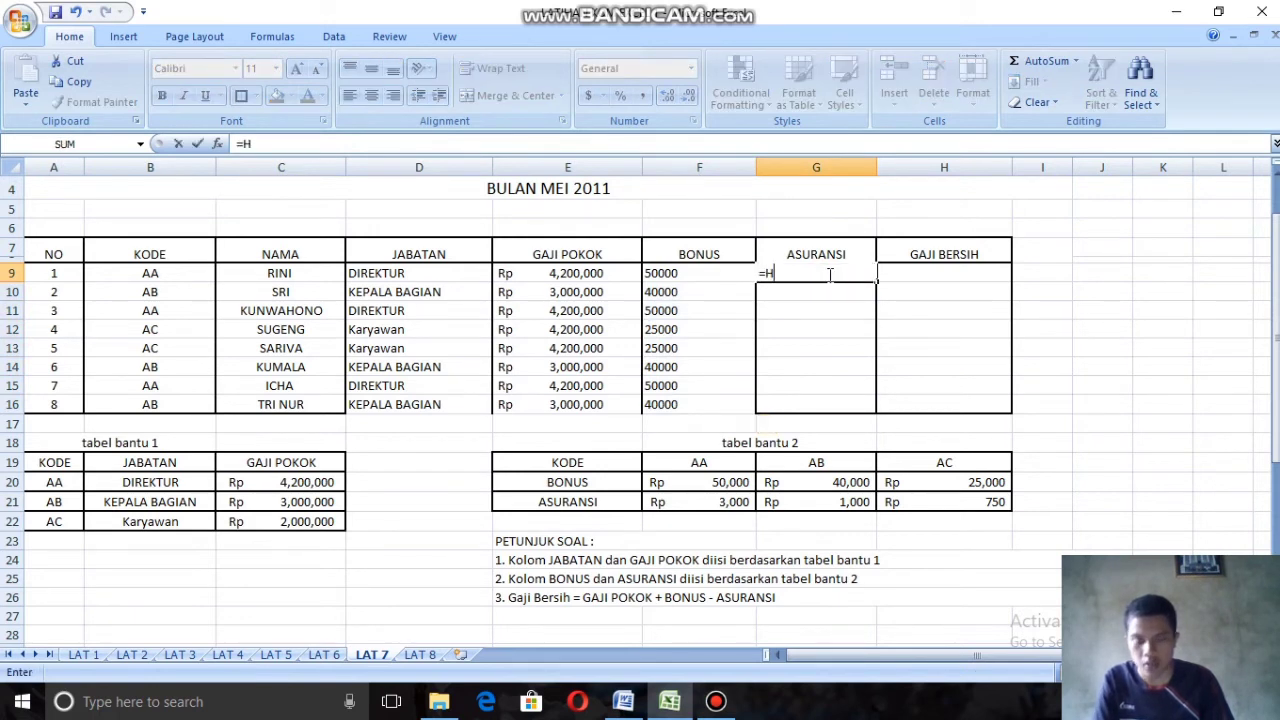
pyautogui.write('HL')
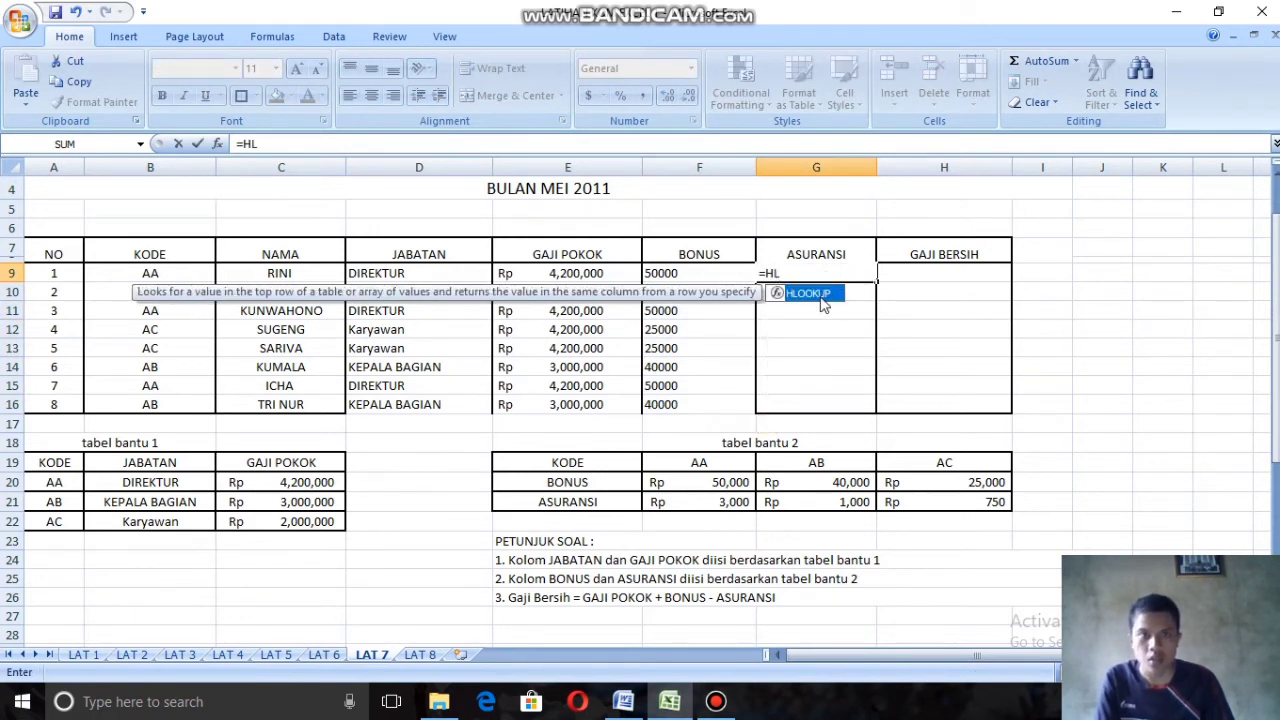
pyautogui.doubleClick(810, 293)
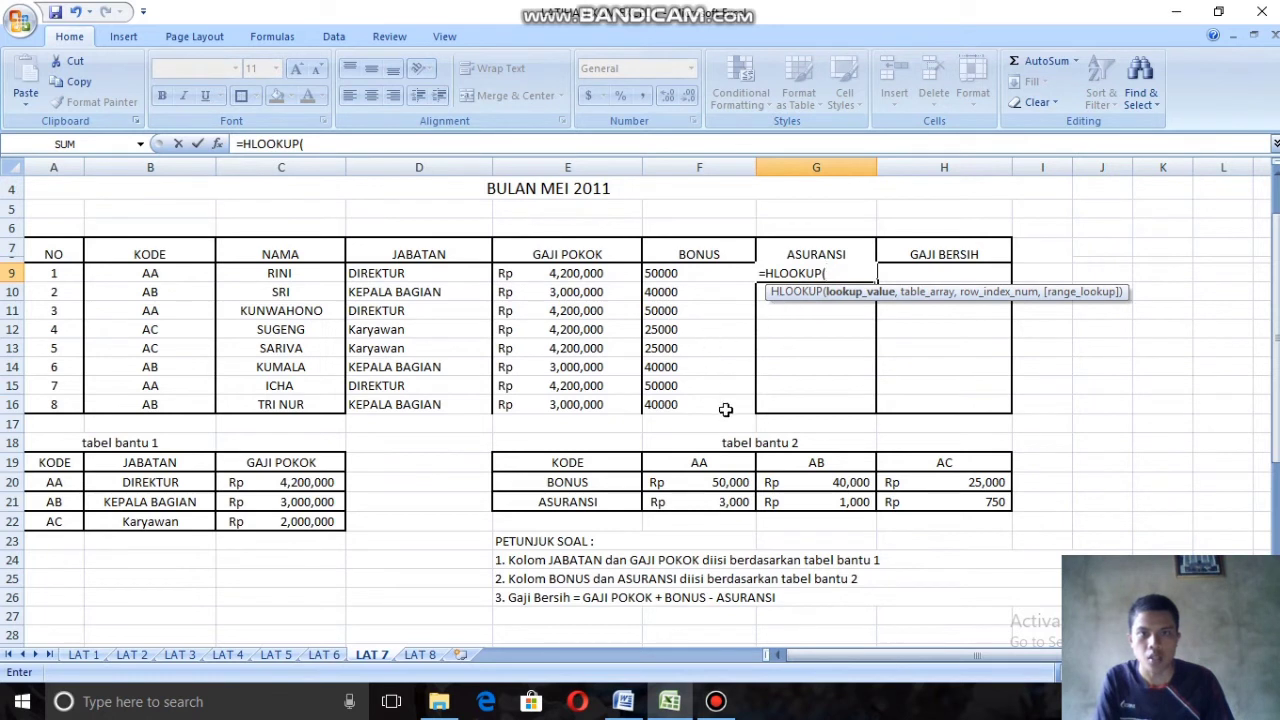
pyautogui.click(150, 278)
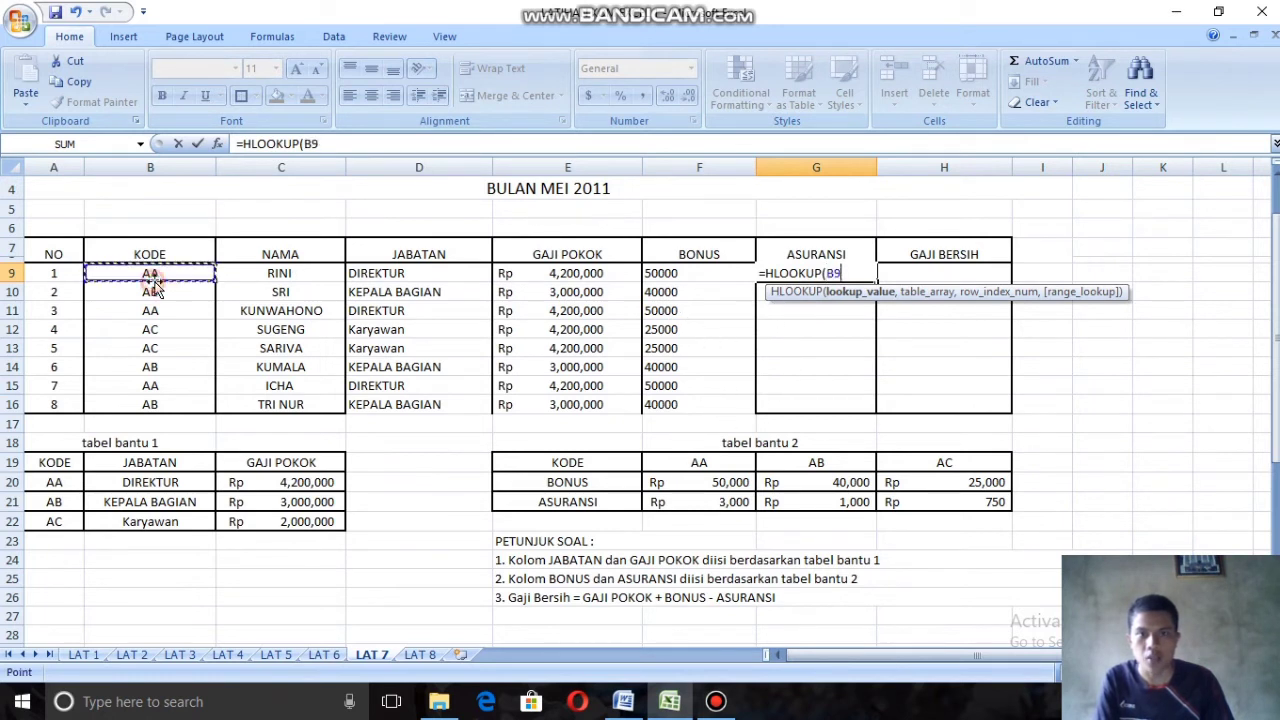
pyautogui.write(',')
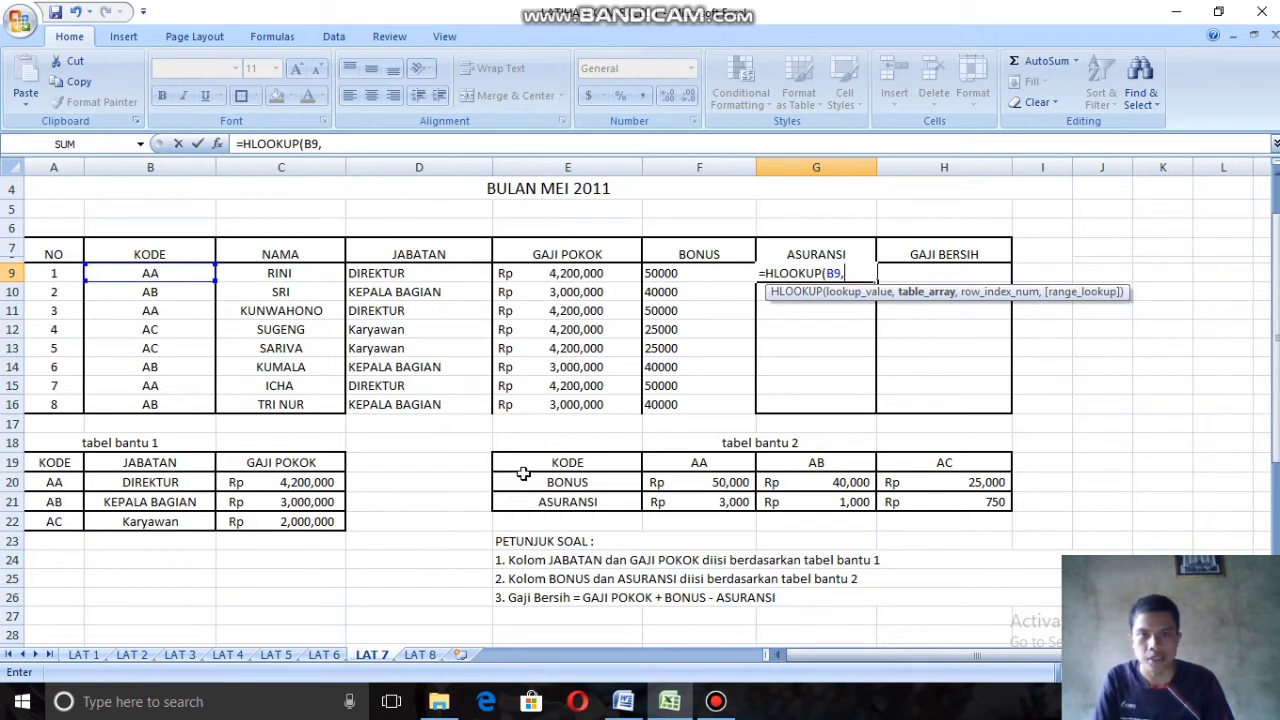
pyautogui.moveTo(537, 466); pyautogui.dragTo(995, 501)
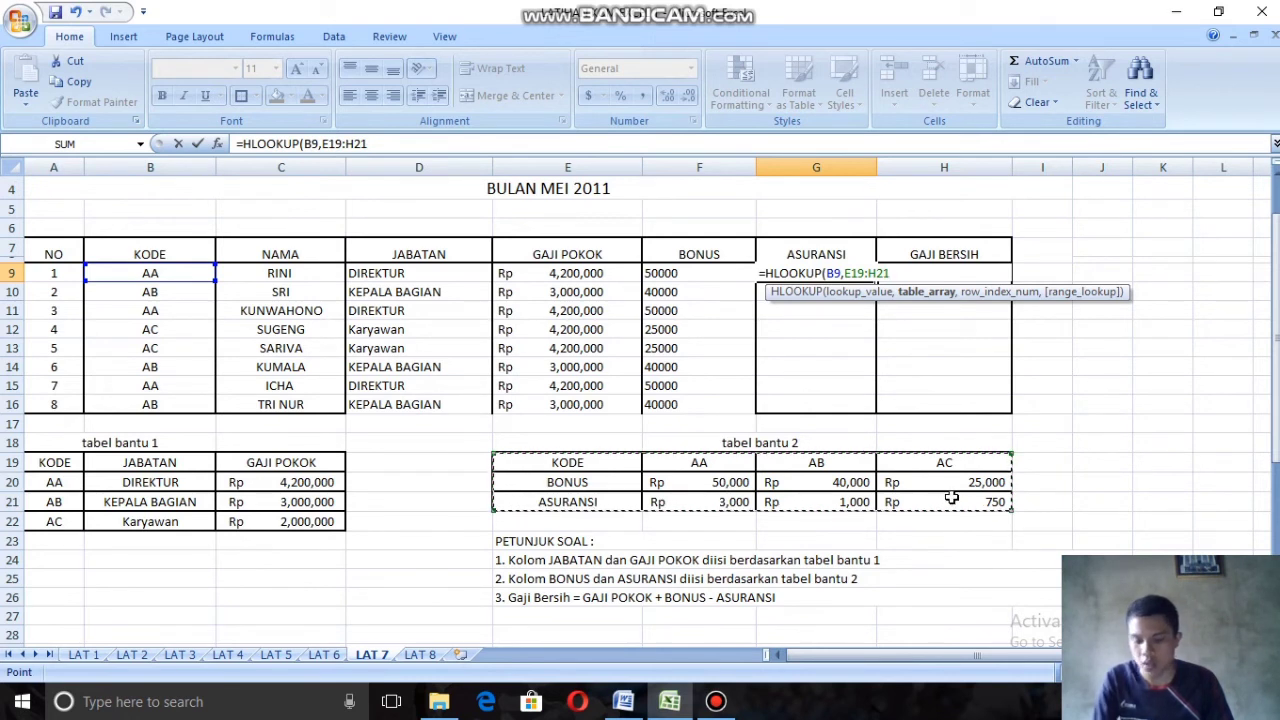
pyautogui.press('F4')
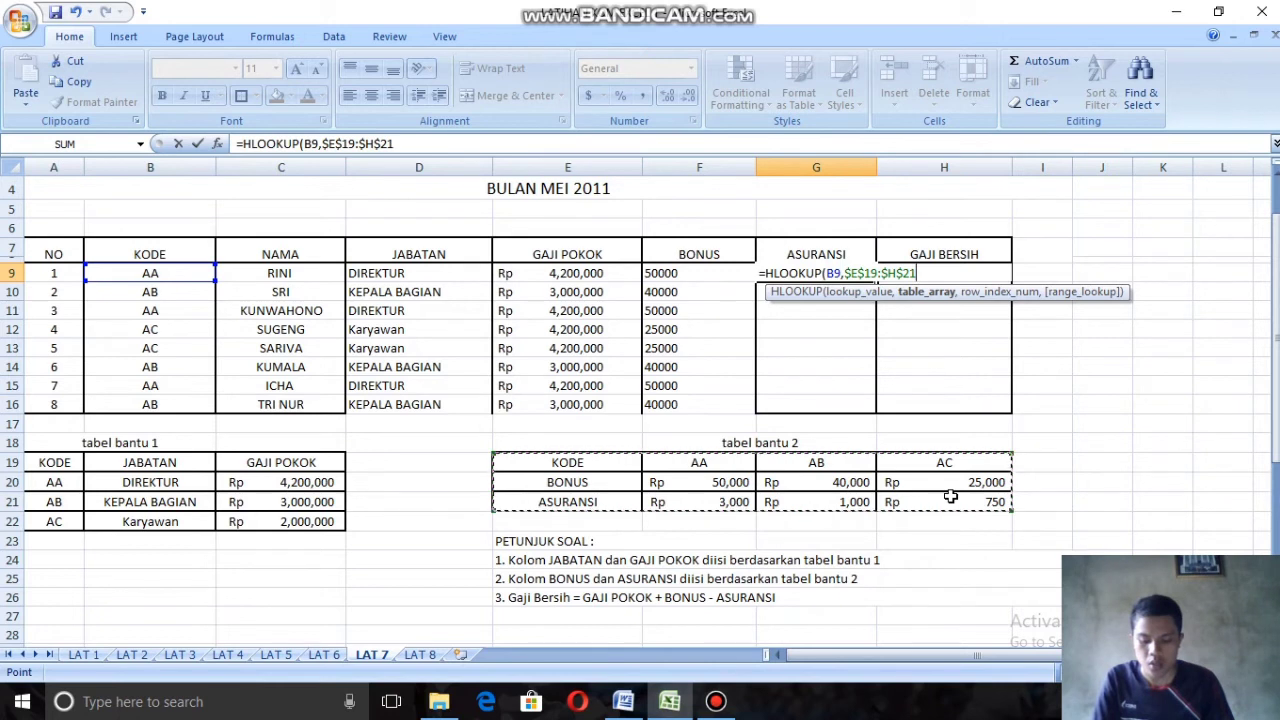
# Step: Complete the G9 formula with row index 3 and FALSE, and fill it down the Asuransi column through G16
pyautogui.write(',')
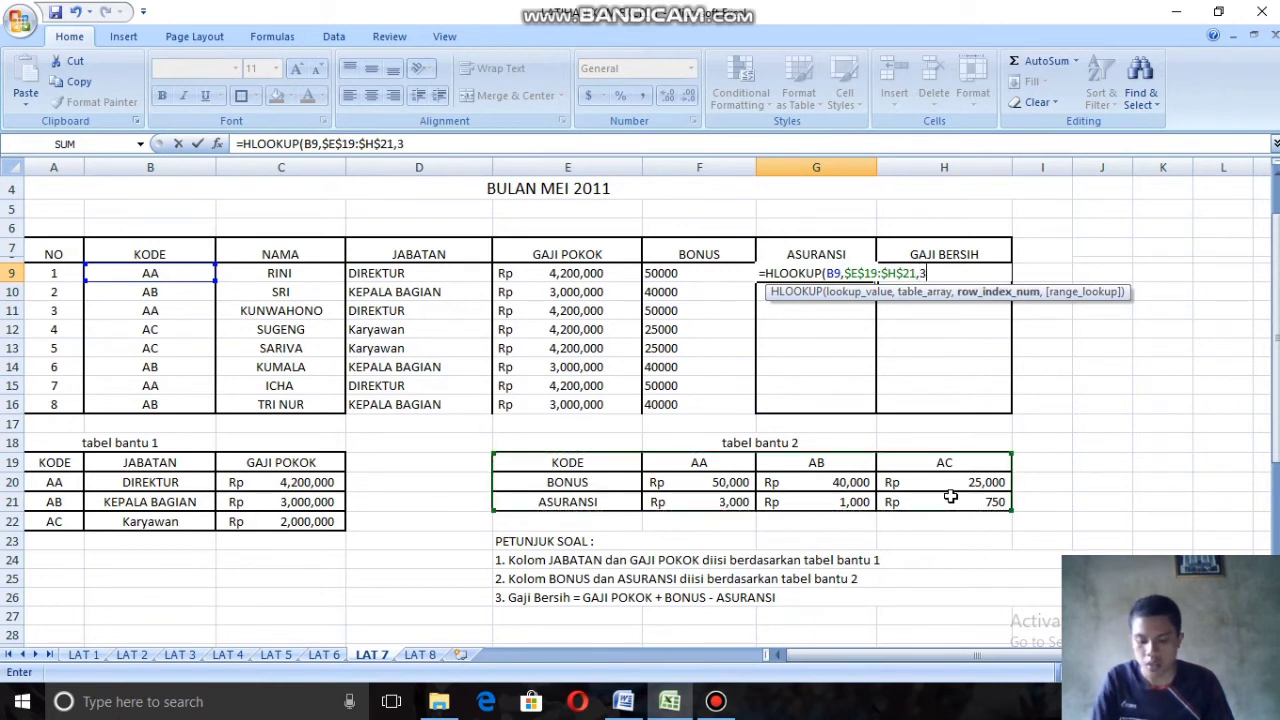
pyautogui.write('3,F')
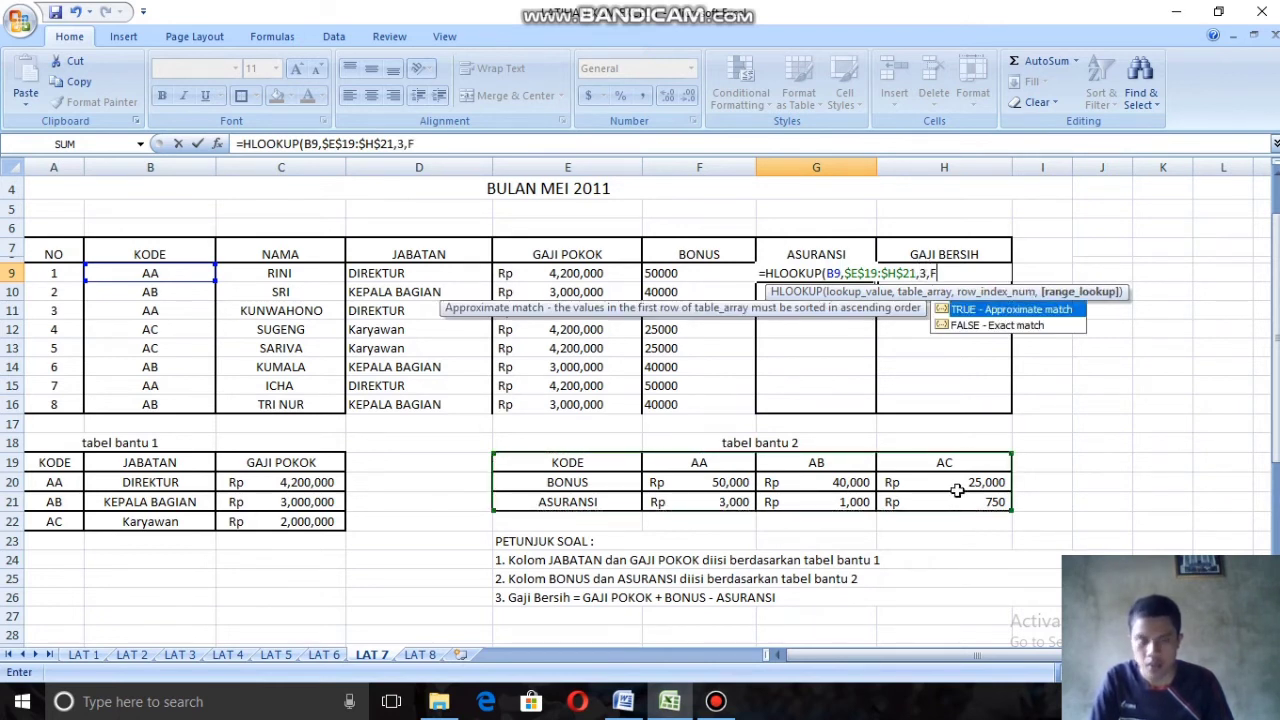
pyautogui.doubleClick(991, 326)
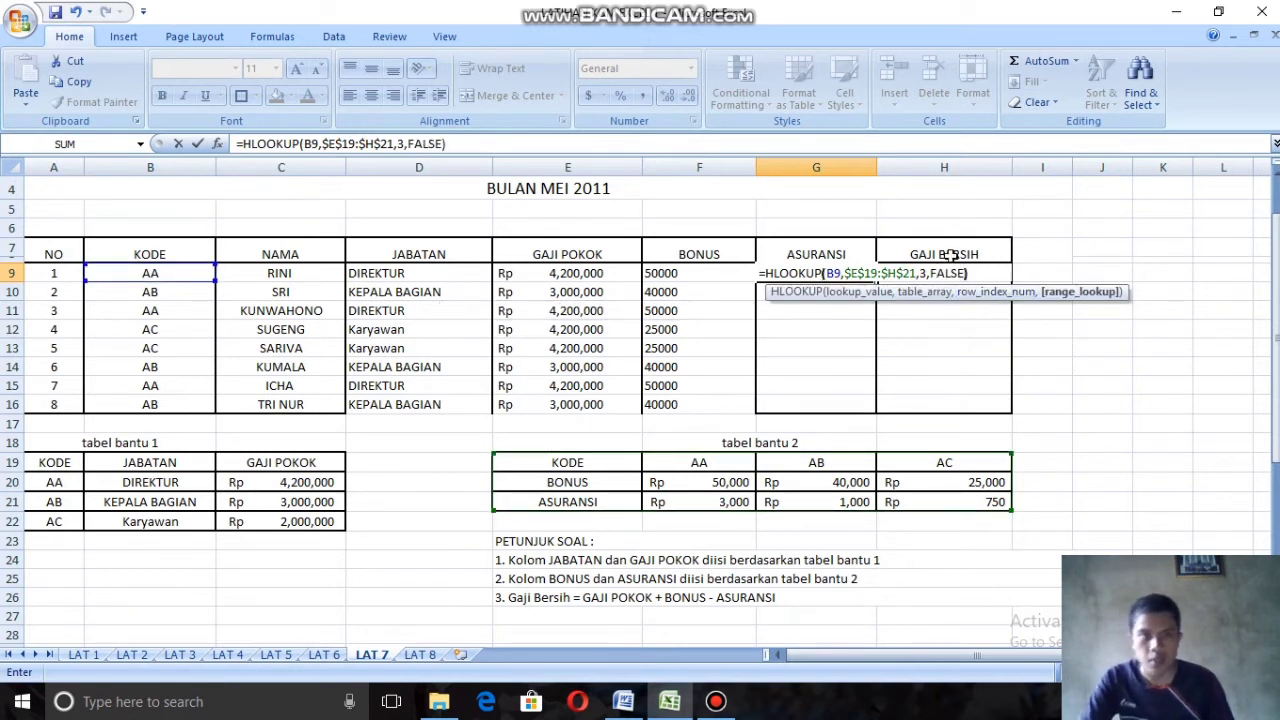
pyautogui.write(')')
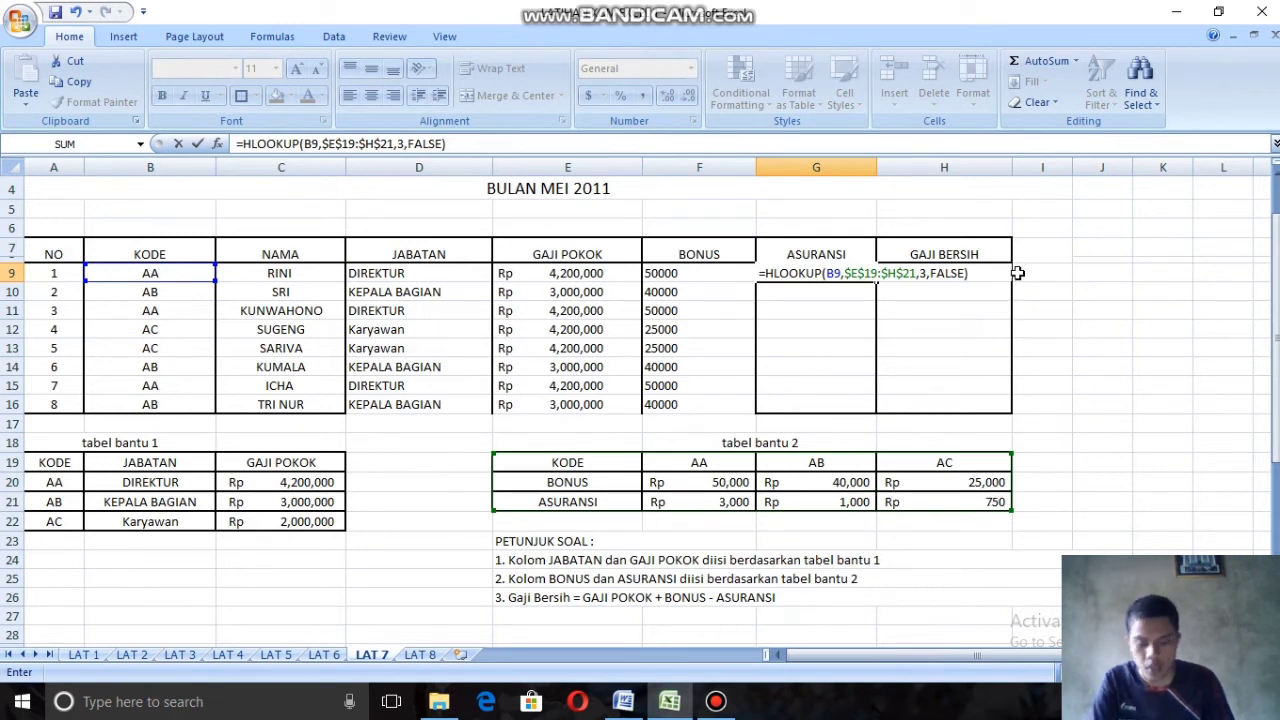
pyautogui.press('Return')
pyautogui.click(830, 274)
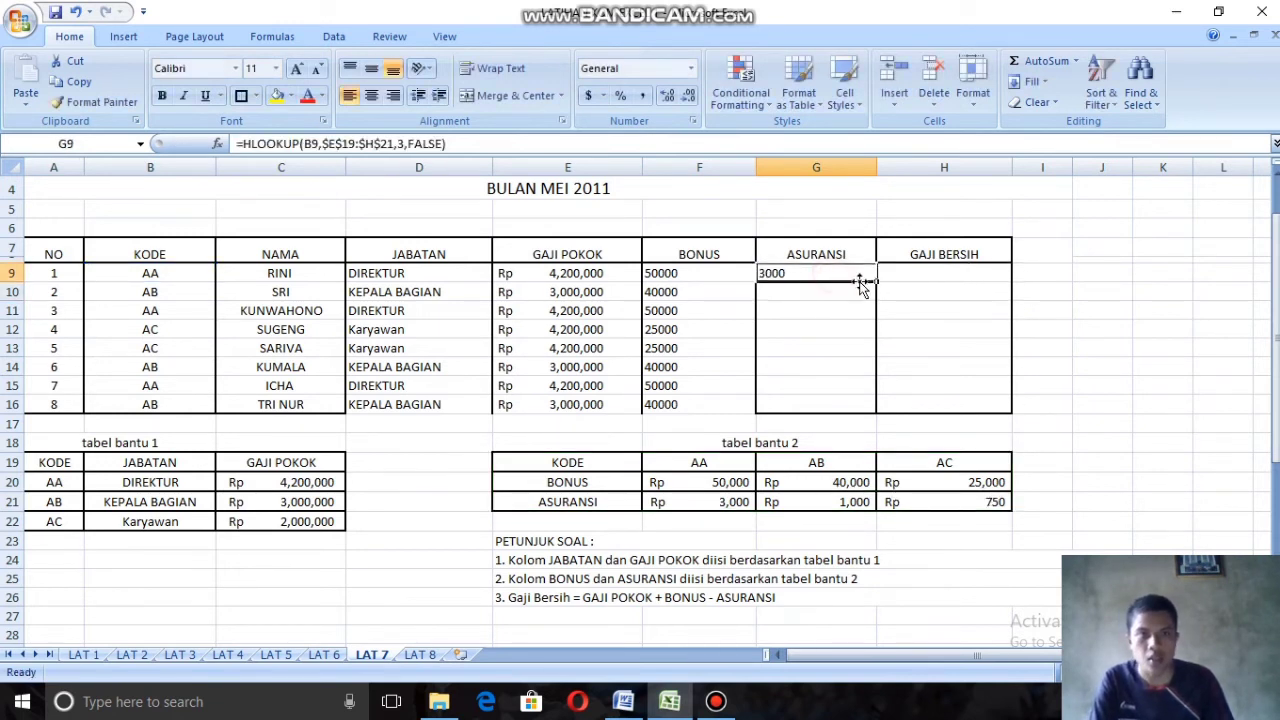
pyautogui.moveTo(861, 282); pyautogui.dragTo(878, 414)
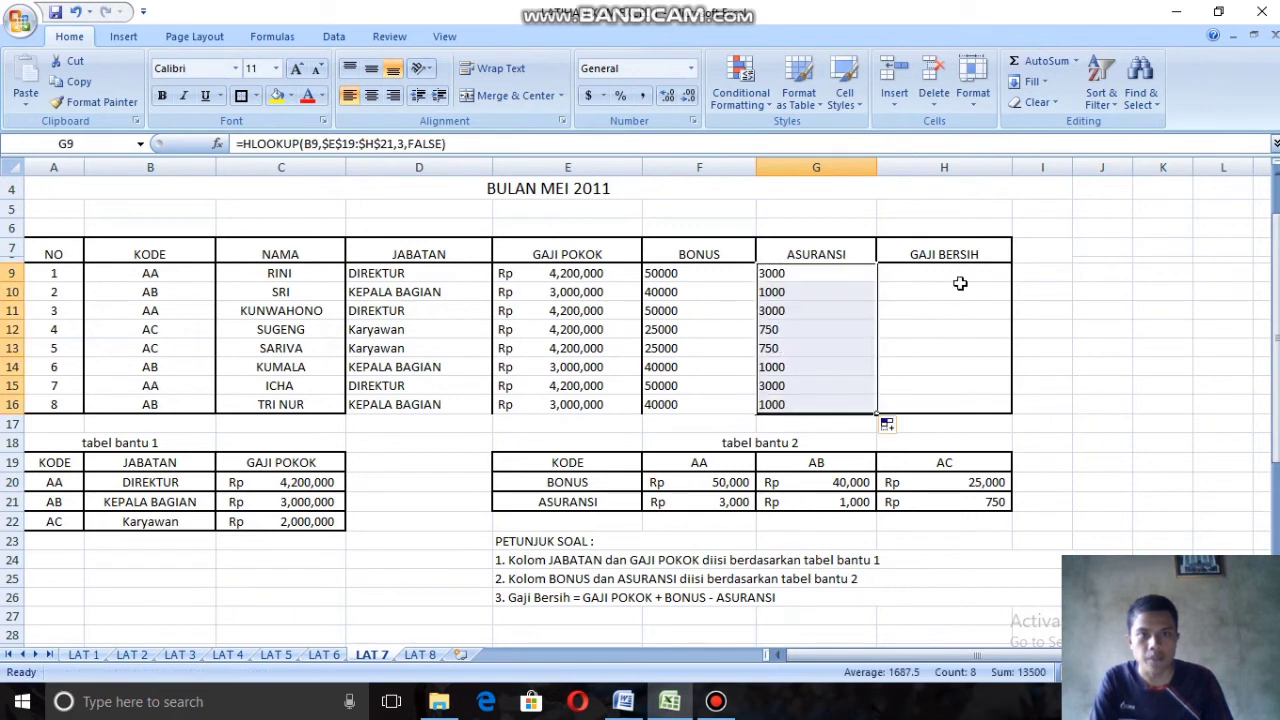
pyautogui.click(963, 272)
pyautogui.write('=')
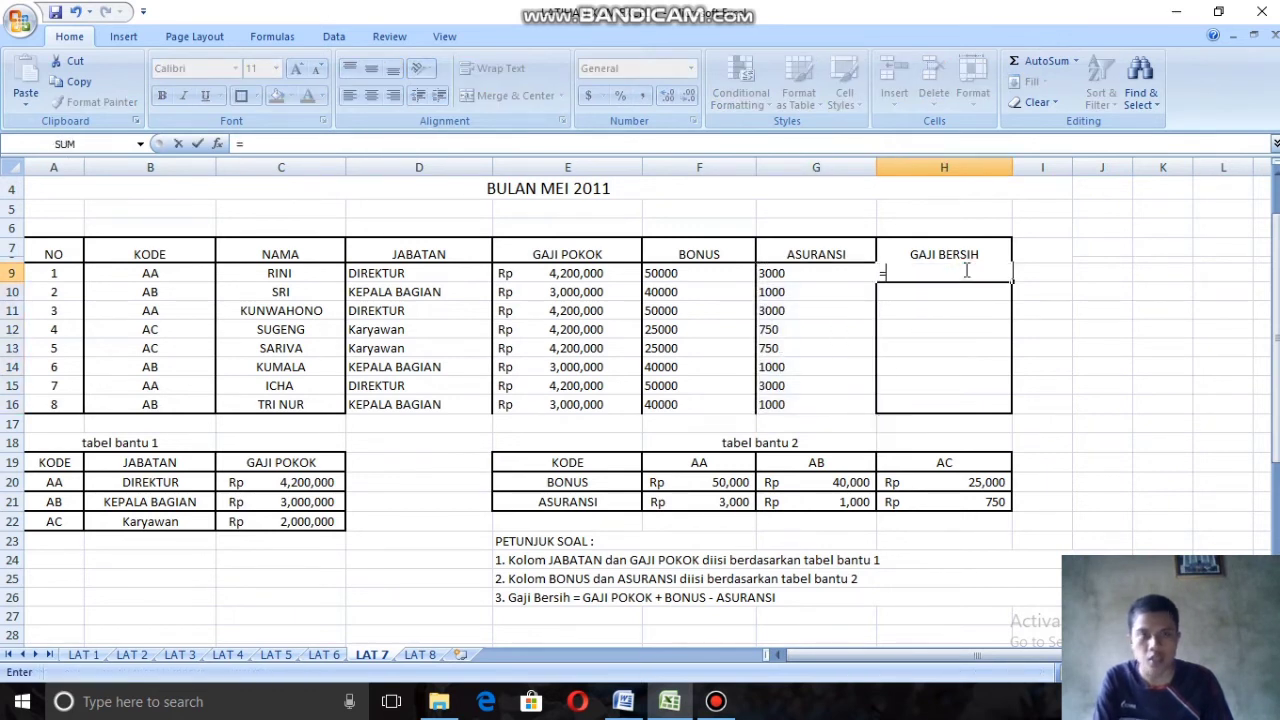
pyautogui.write('SUM')
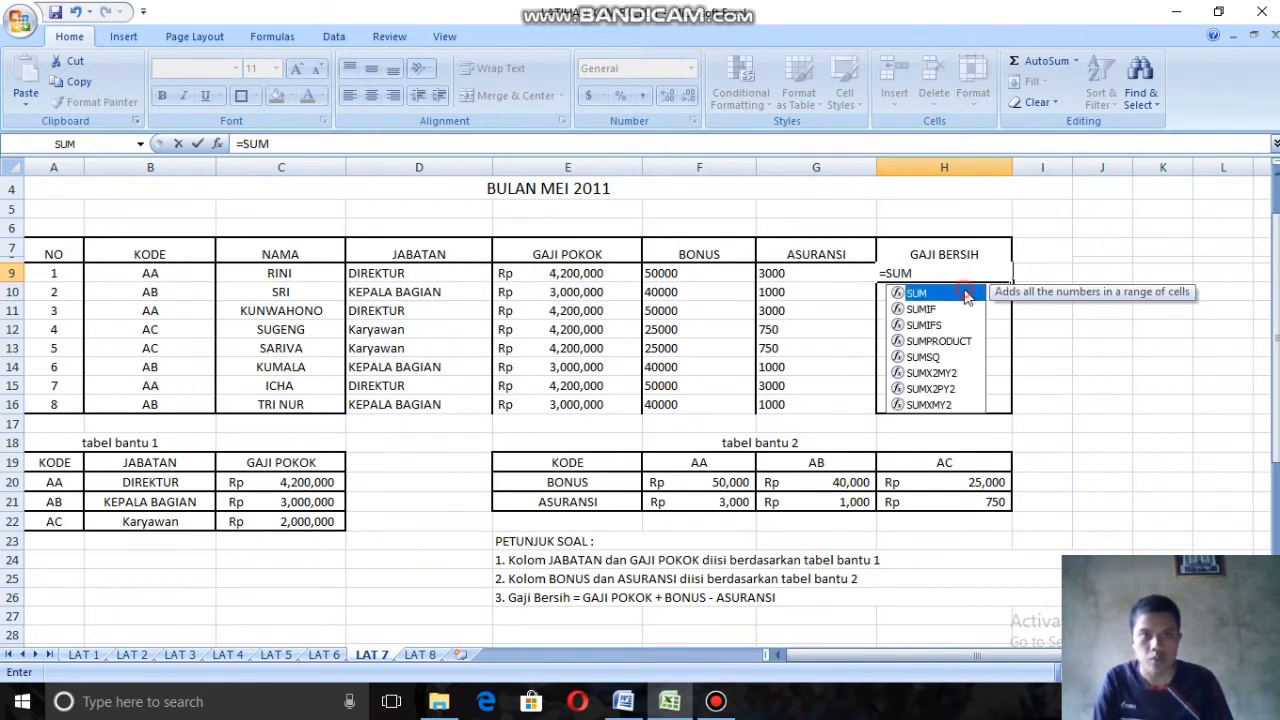
pyautogui.doubleClick(967, 293)
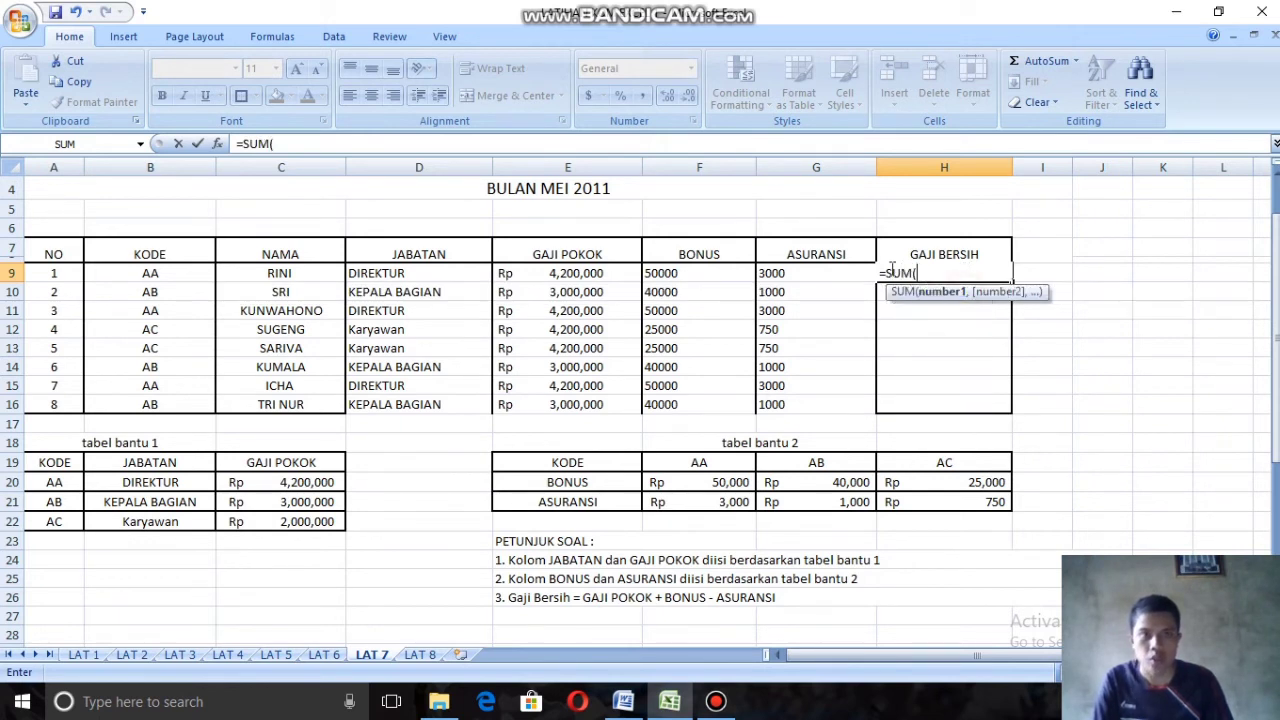
pyautogui.click(551, 277)
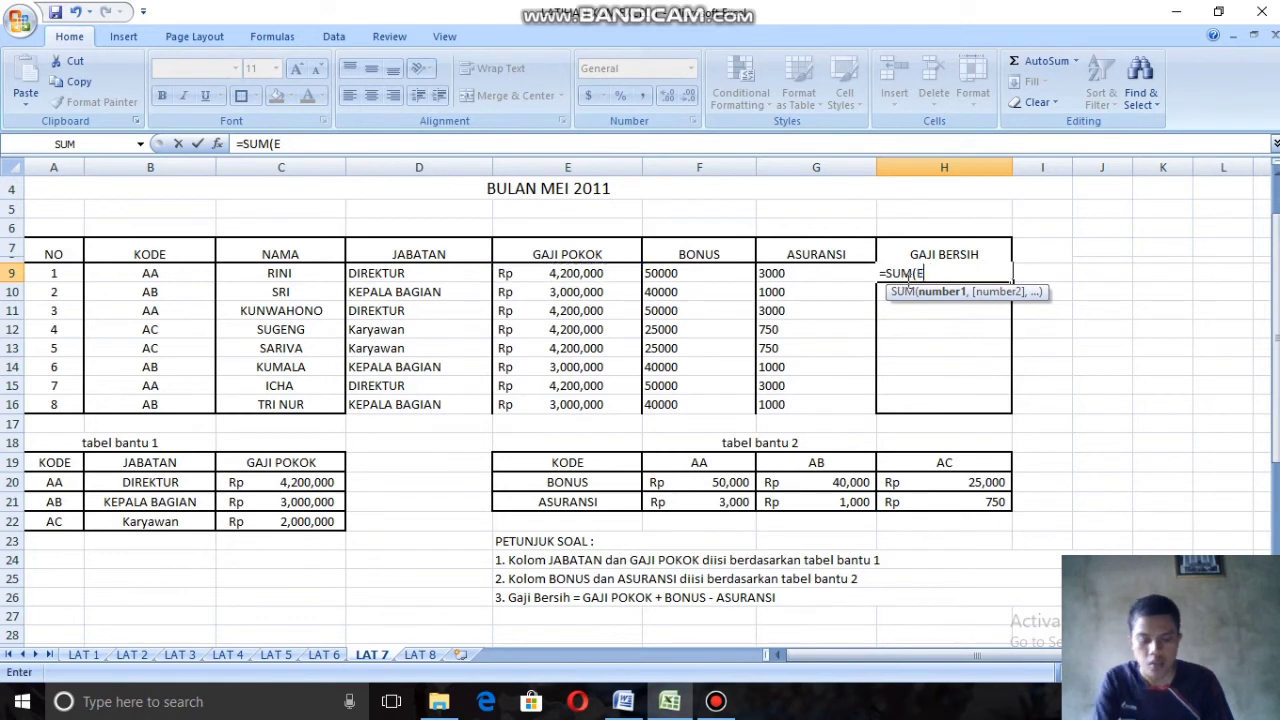
pyautogui.press('BackSpace')
pyautogui.press('BackSpace')
pyautogui.press('BackSpace')
pyautogui.press('BackSpace')
pyautogui.press('BackSpace')
pyautogui.press('BackSpace')
pyautogui.press('BackSpace')
pyautogui.click(690, 282)
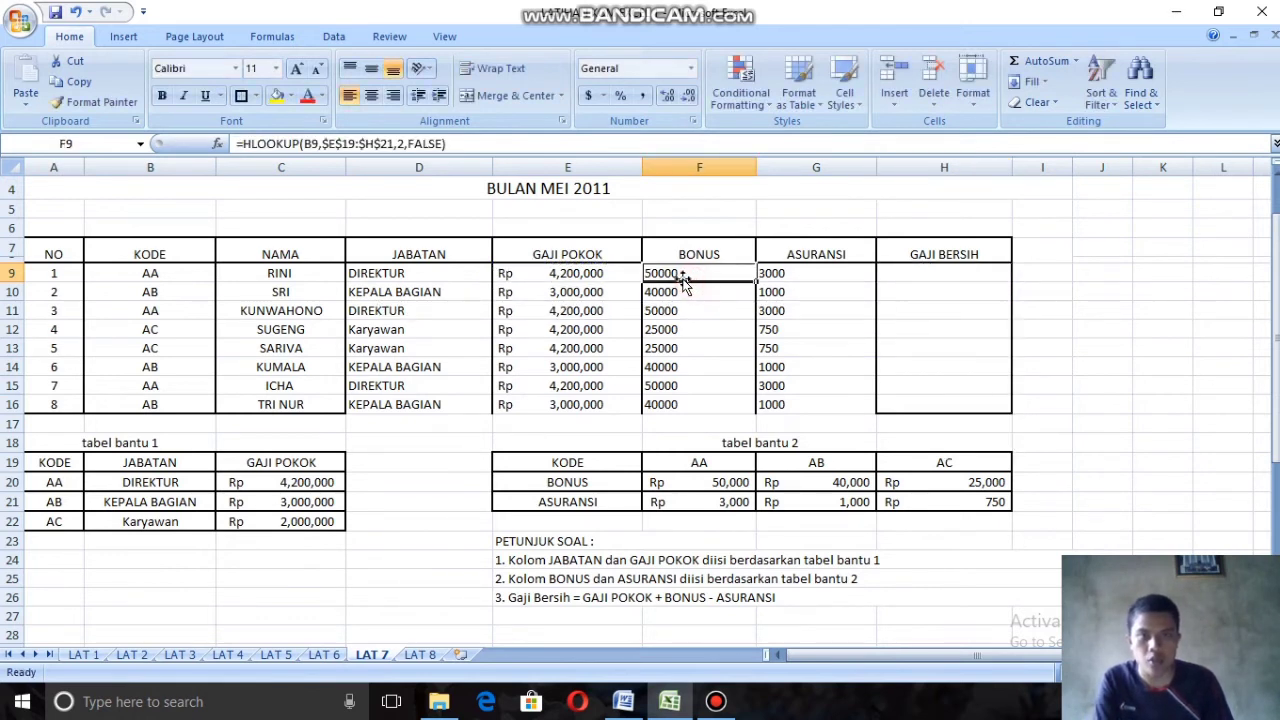
# Step: Format the Bonus and Asuransi values in F9:G16 as Accounting with the Rp Indonesian symbol and 0 decimal places
pyautogui.moveTo(695, 280); pyautogui.dragTo(810, 400)
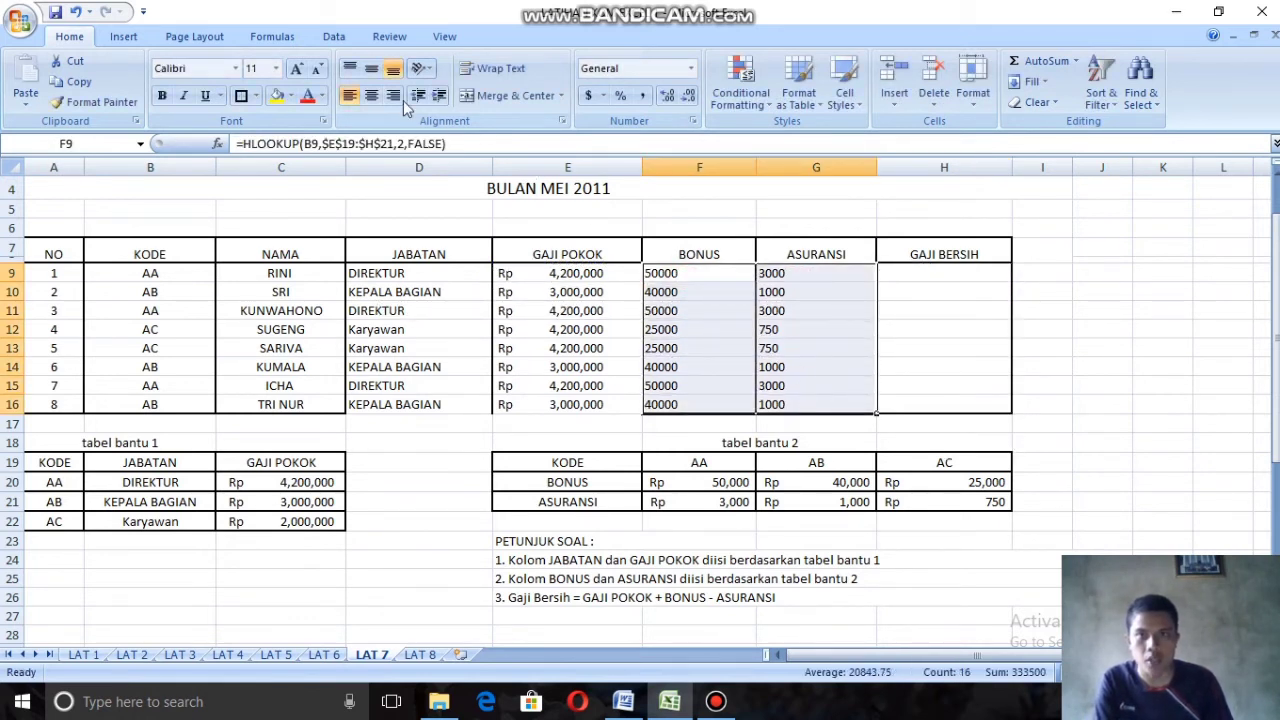
pyautogui.click(603, 100)
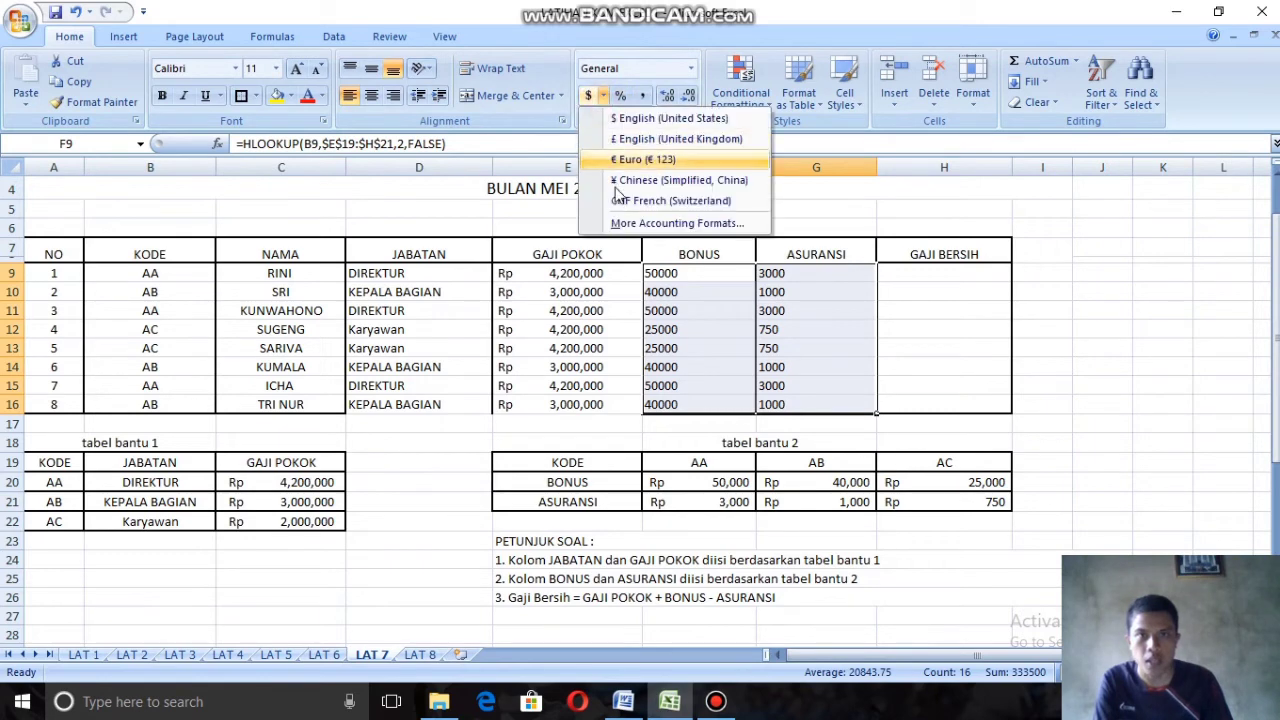
pyautogui.click(641, 223)
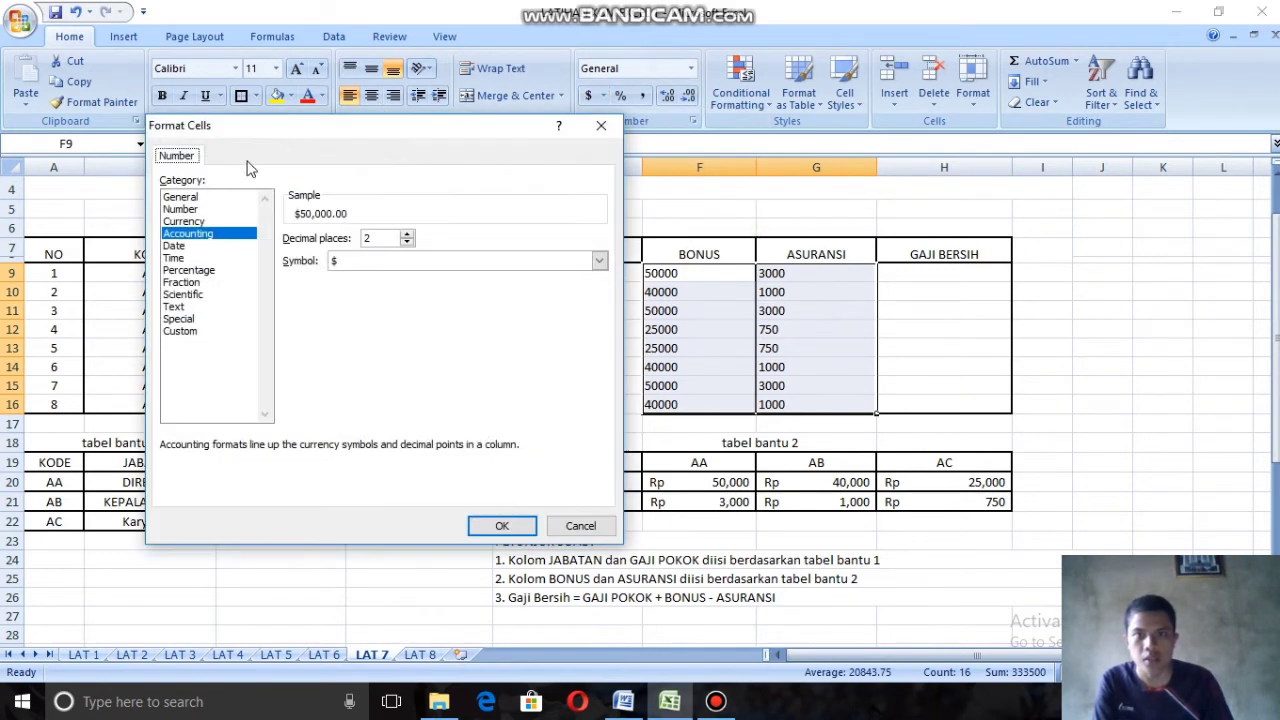
pyautogui.click(599, 260)
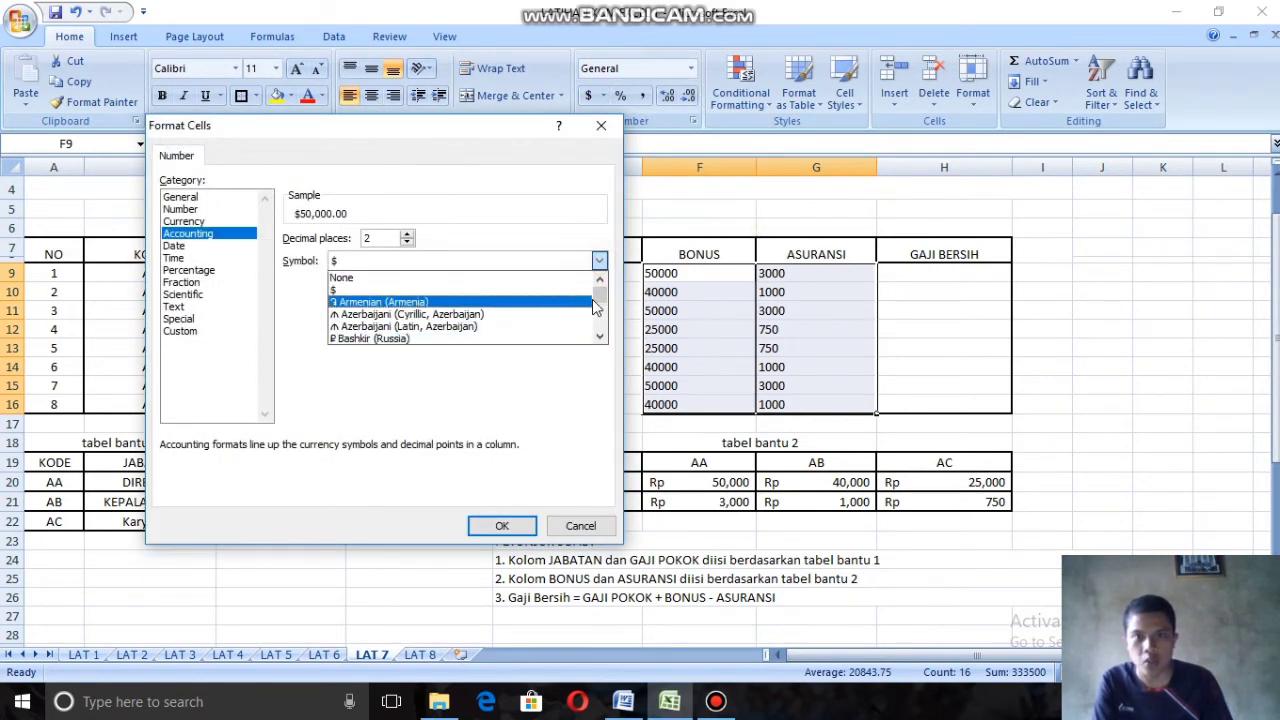
pyautogui.moveTo(598, 294); pyautogui.dragTo(604, 314)
pyautogui.scroll(5, 450, 313)
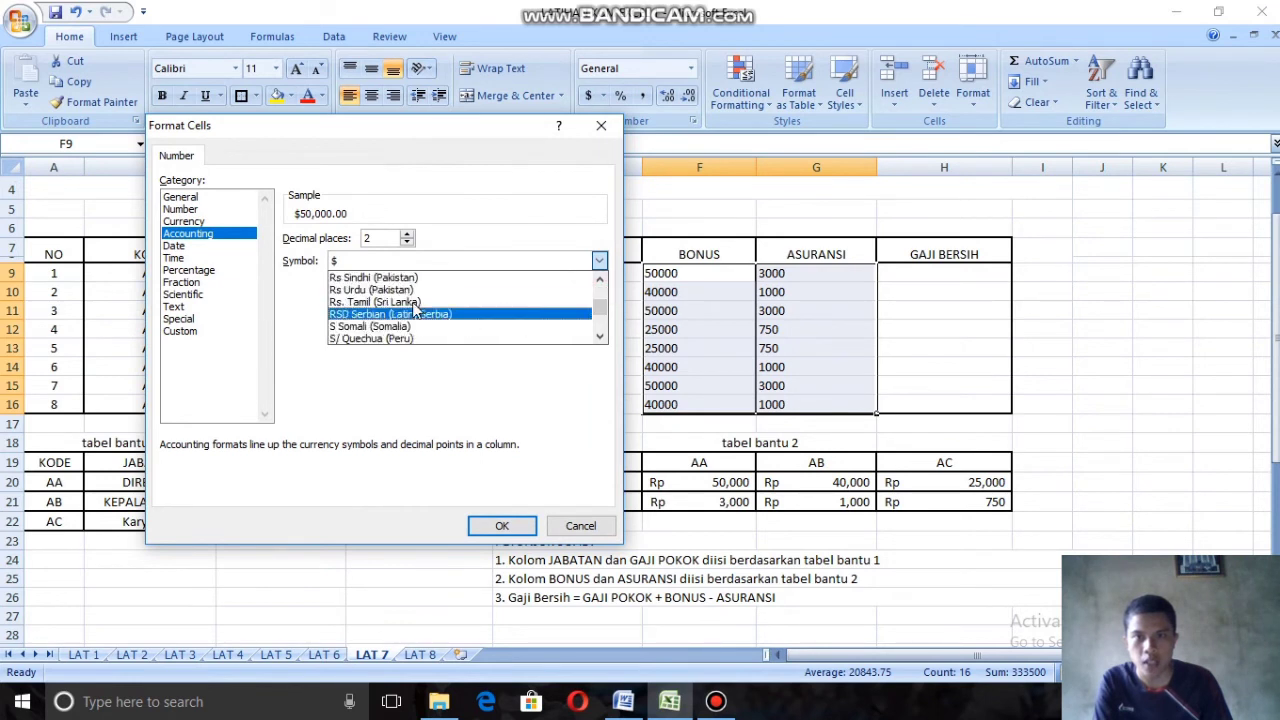
pyautogui.click(380, 289)
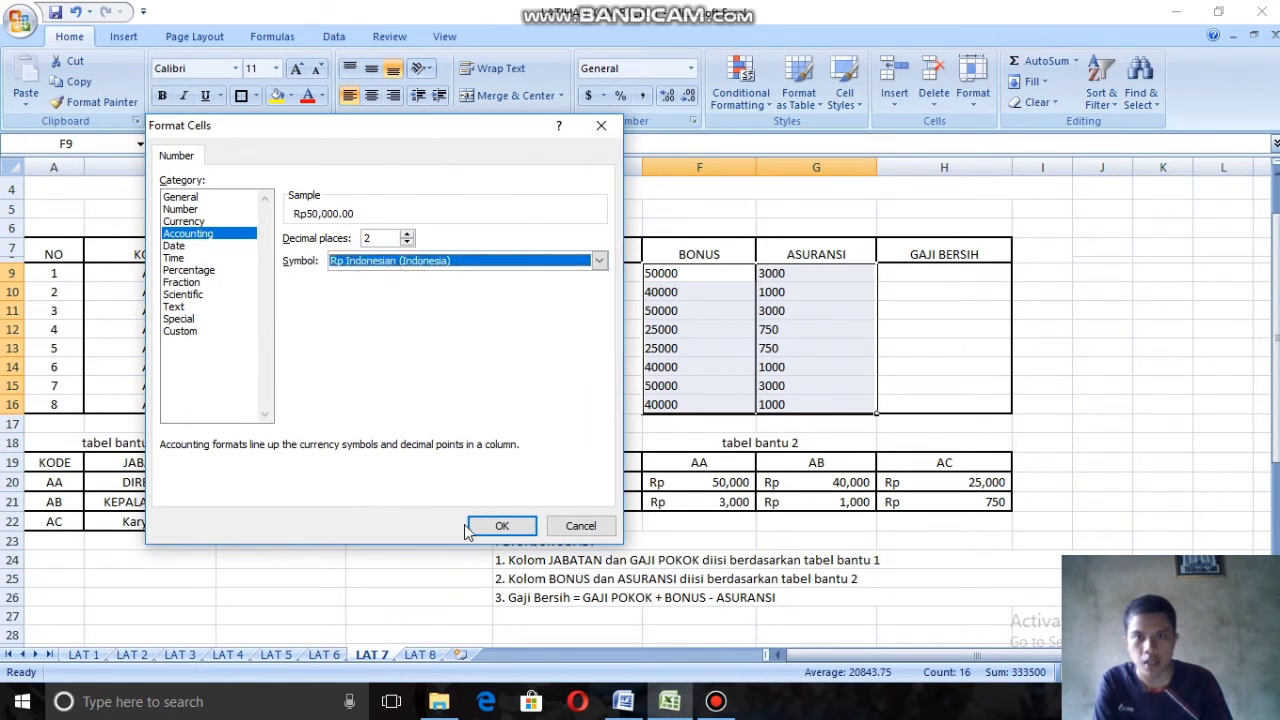
pyautogui.click(407, 242)
pyautogui.click(407, 242)
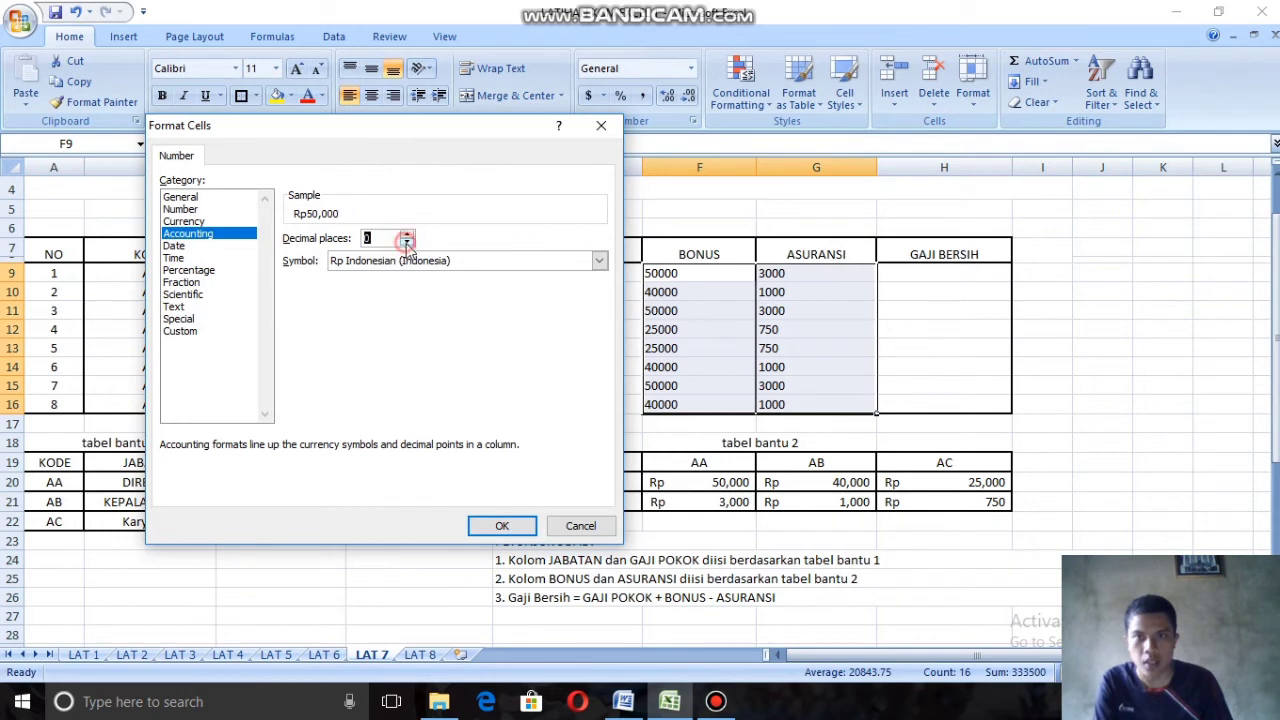
pyautogui.click(501, 525)
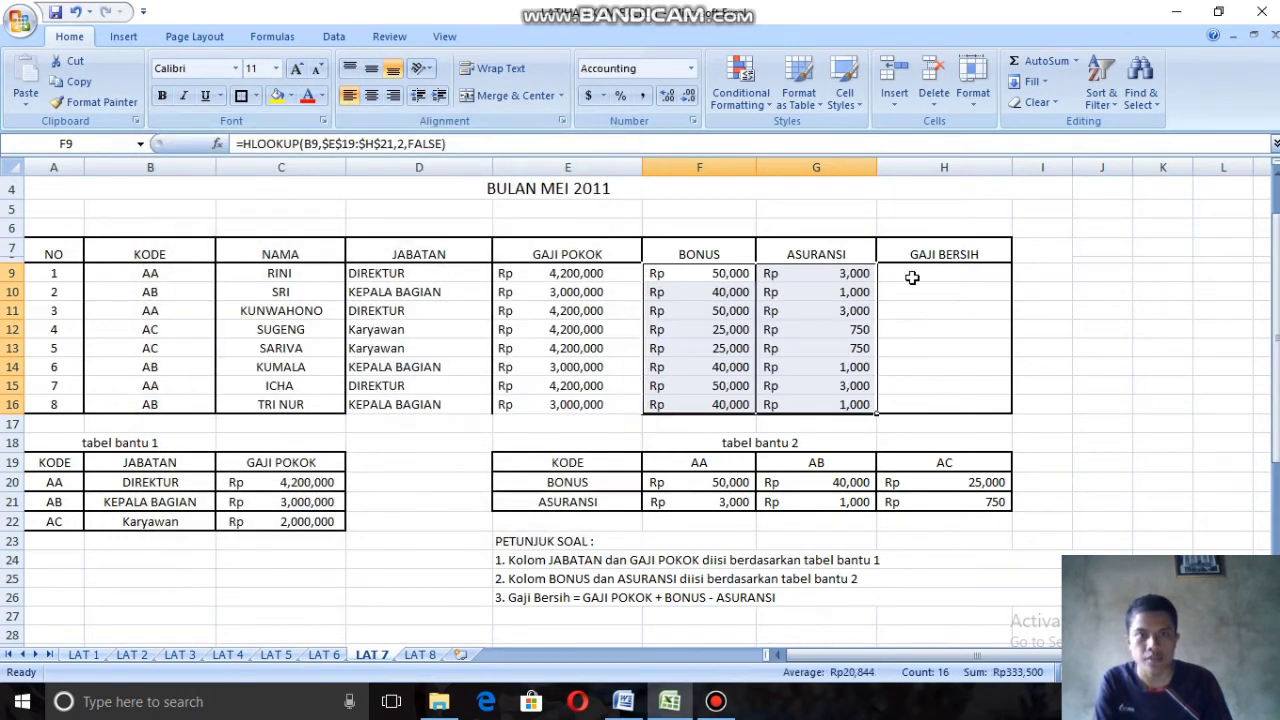
# Step: Start a formula in the first Gaji Bersih cell, H9, with SUM(E9) for the base salary
pyautogui.click(914, 272)
pyautogui.hotkey('ctrl', 'v')
pyautogui.press('BackSpace')
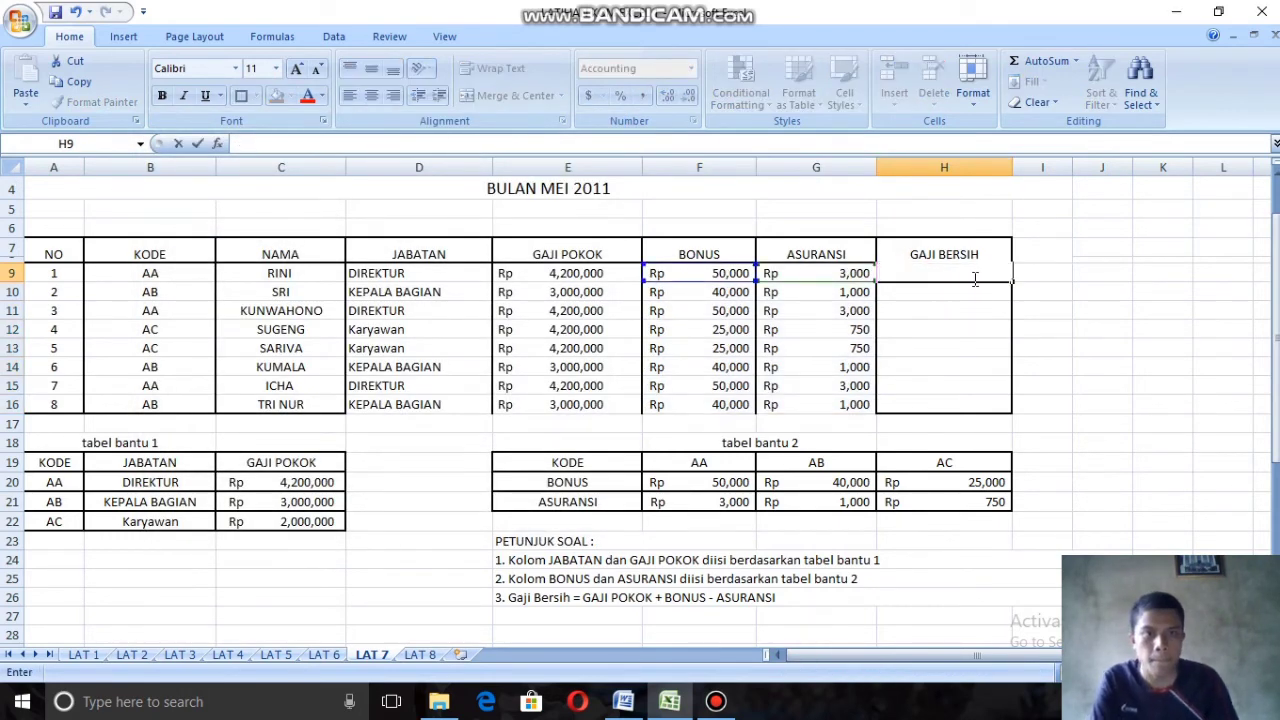
pyautogui.click(975, 277)
pyautogui.write('=')
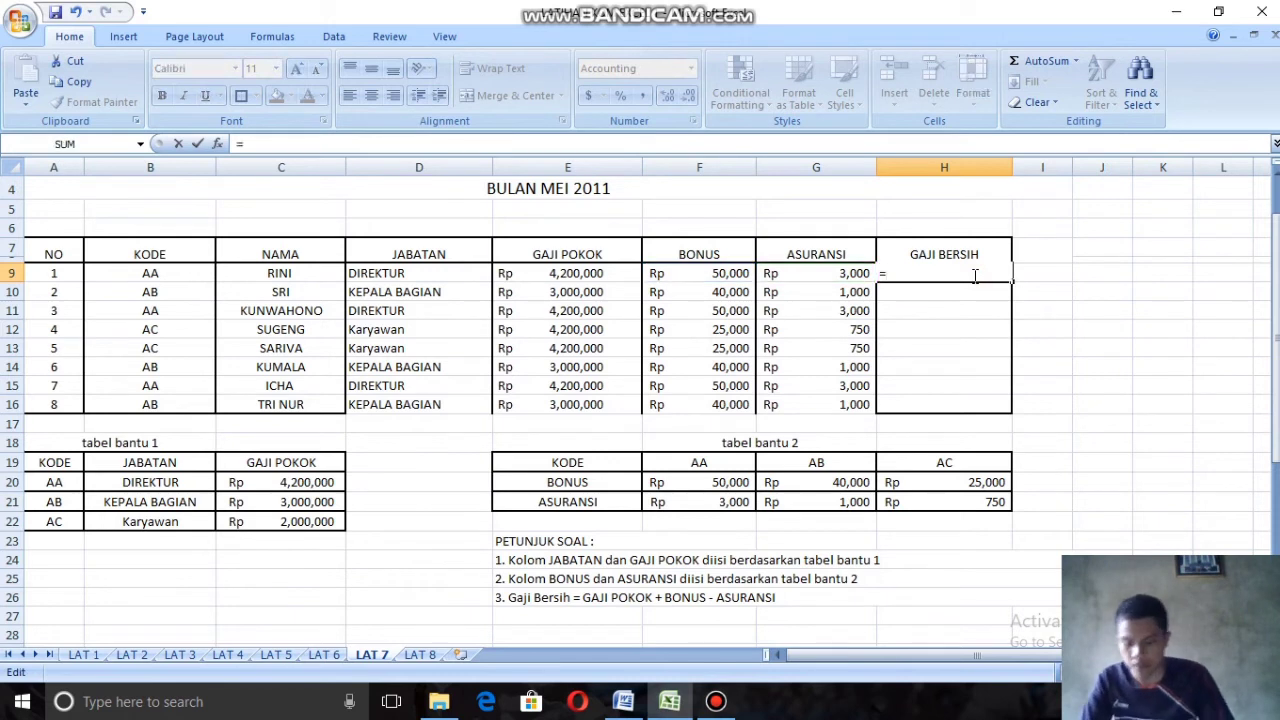
pyautogui.write('SU')
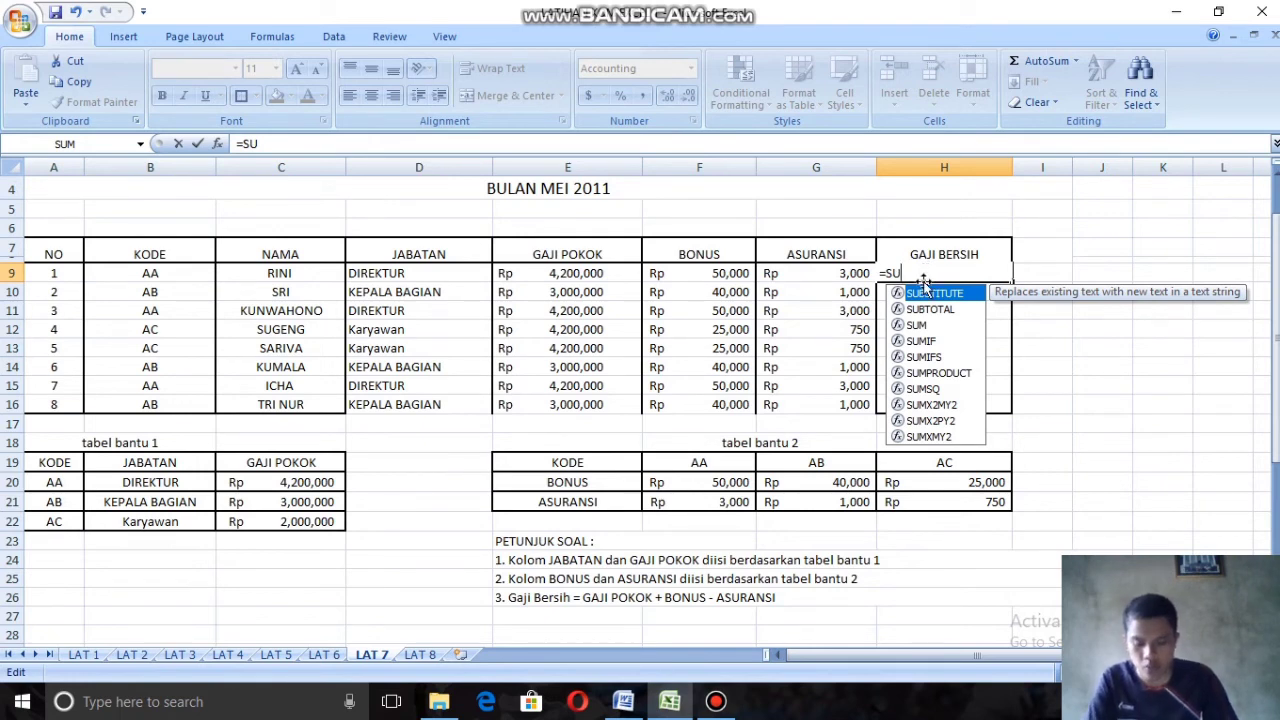
pyautogui.write('M(')
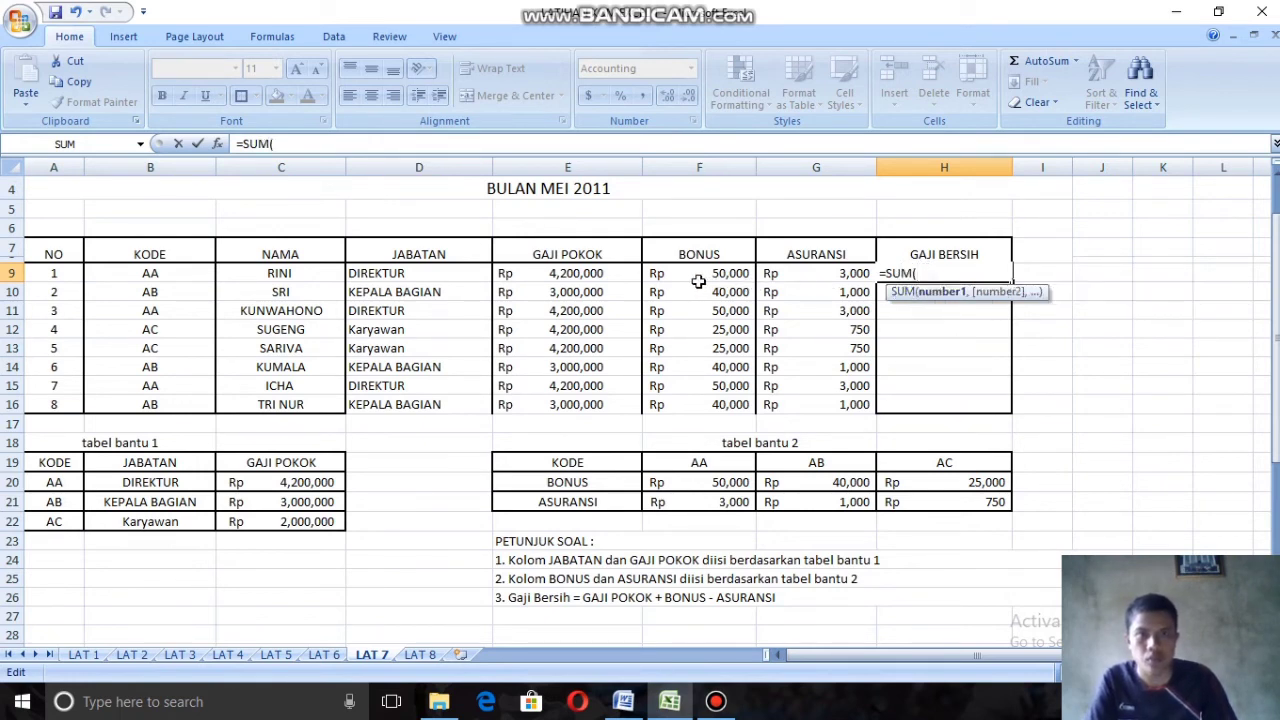
pyautogui.click(588, 273)
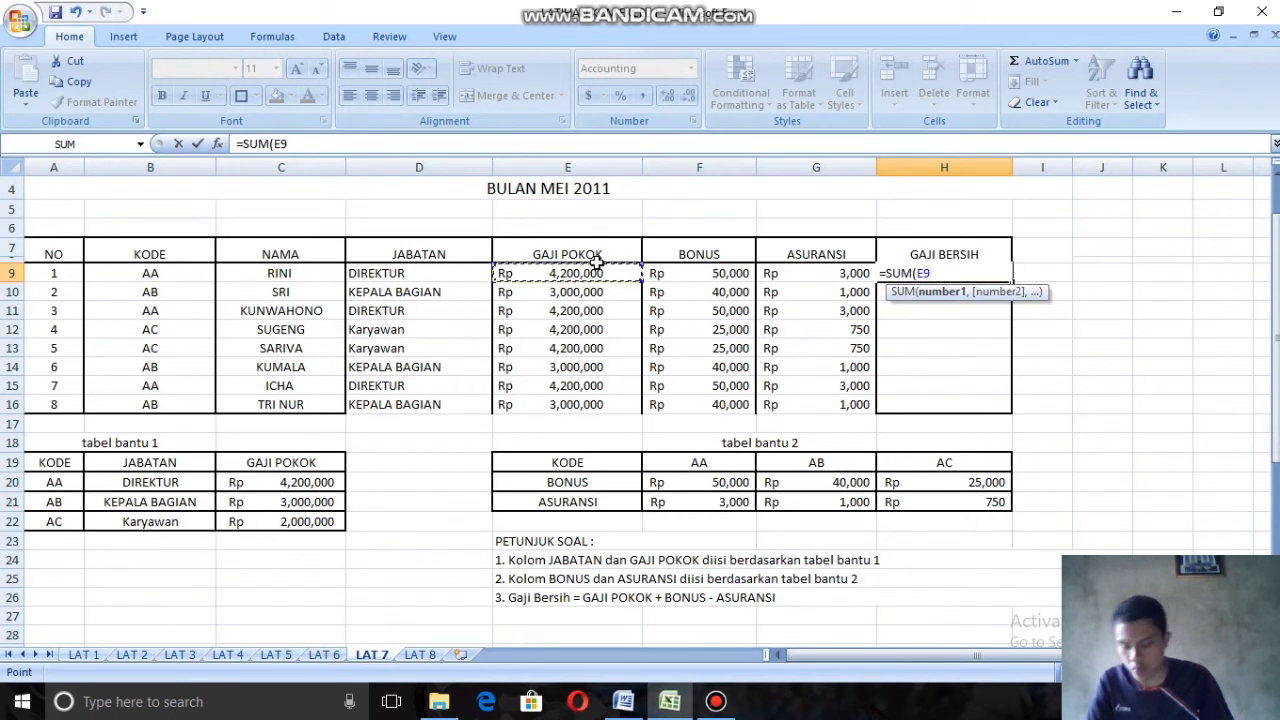
pyautogui.write(')+(')
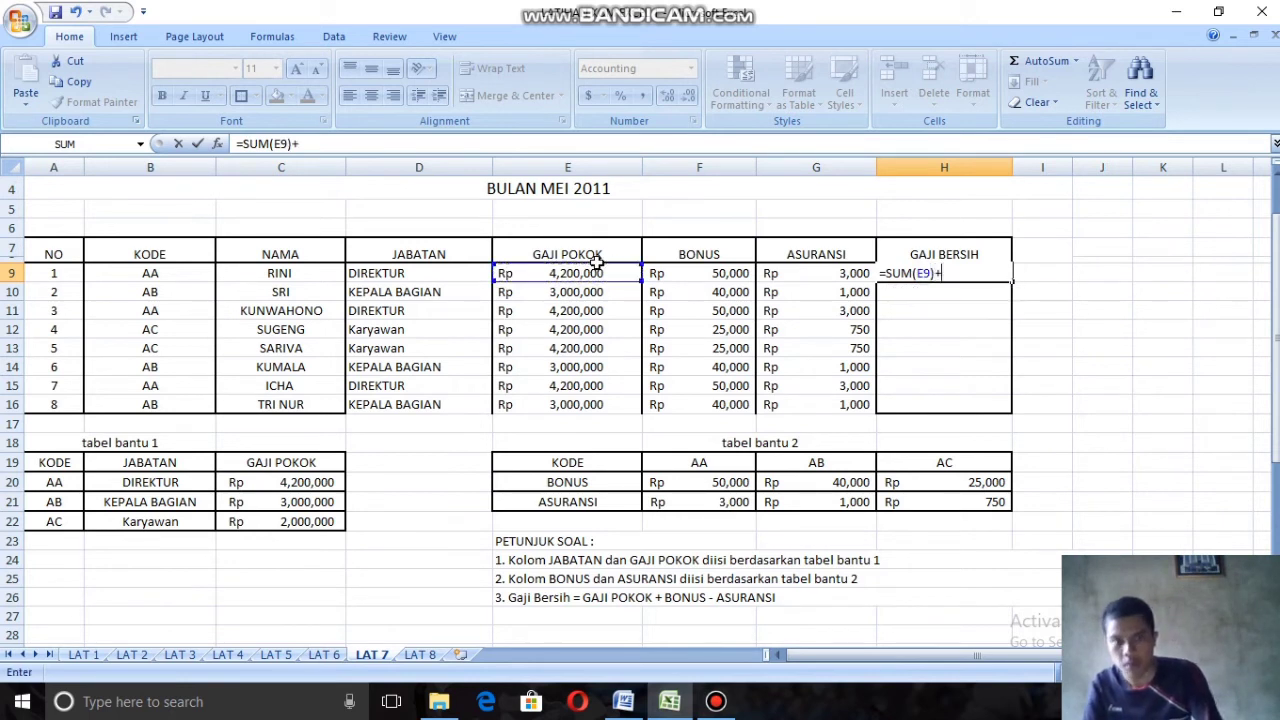
# Step: Complete the H9 formula by adding the bonus (F9) and subtracting the insurance (G9)
pyautogui.click(703, 273)
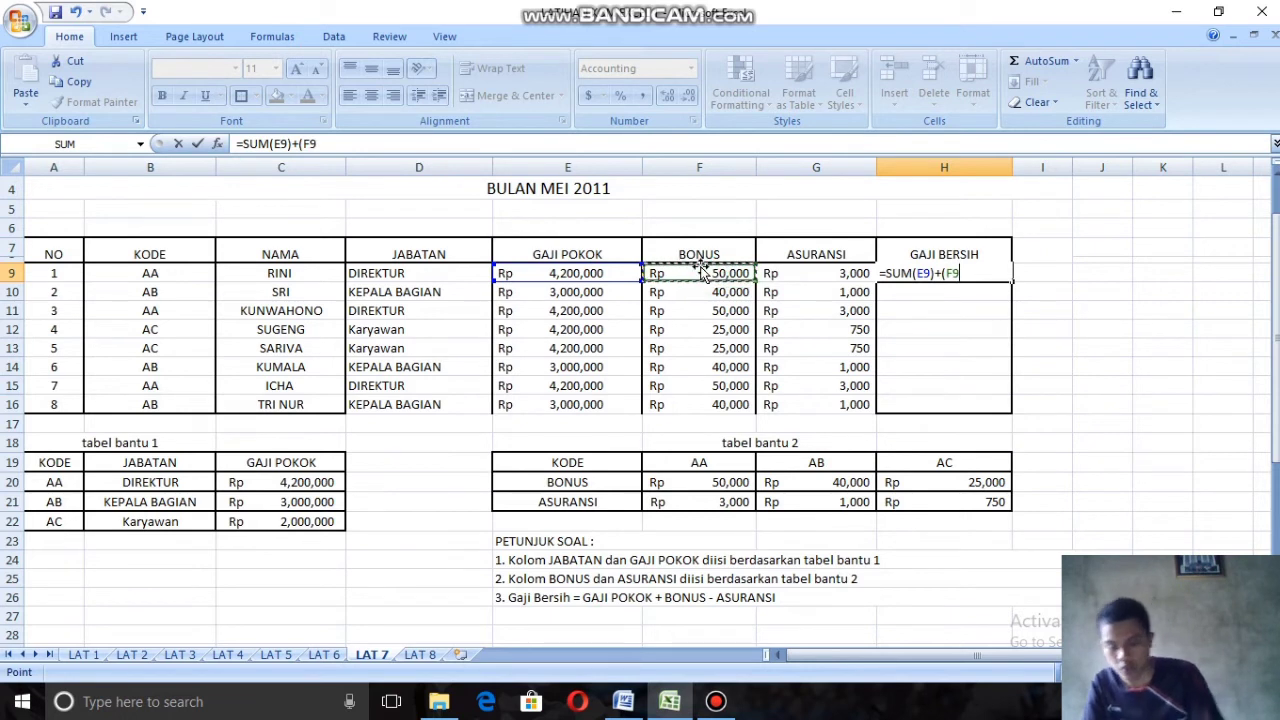
pyautogui.write(')-')
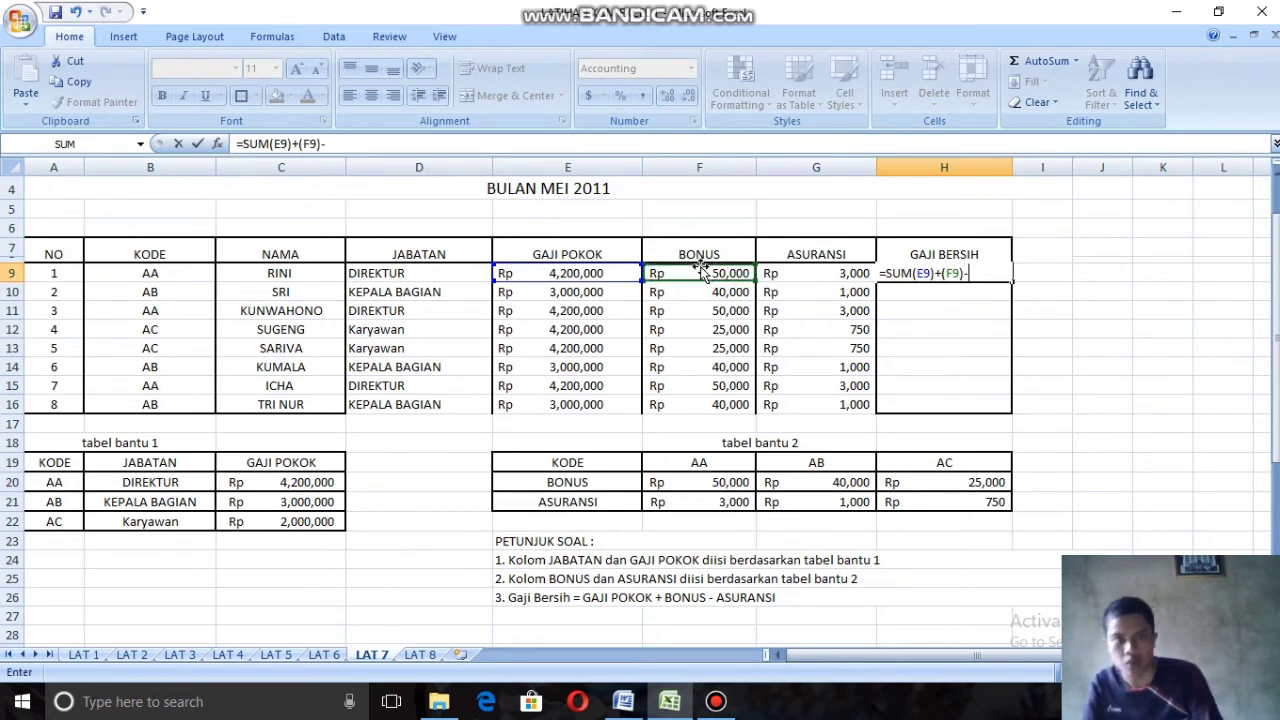
pyautogui.write('(')
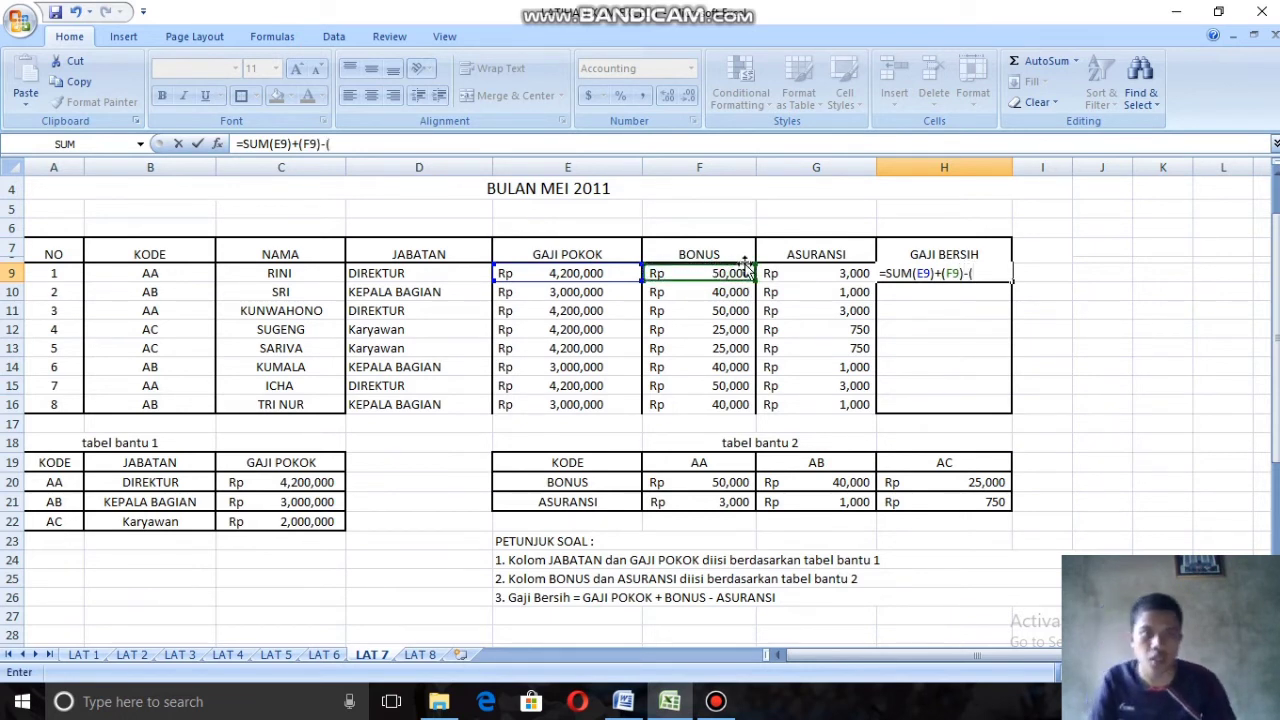
pyautogui.click(789, 278)
pyautogui.write(')')
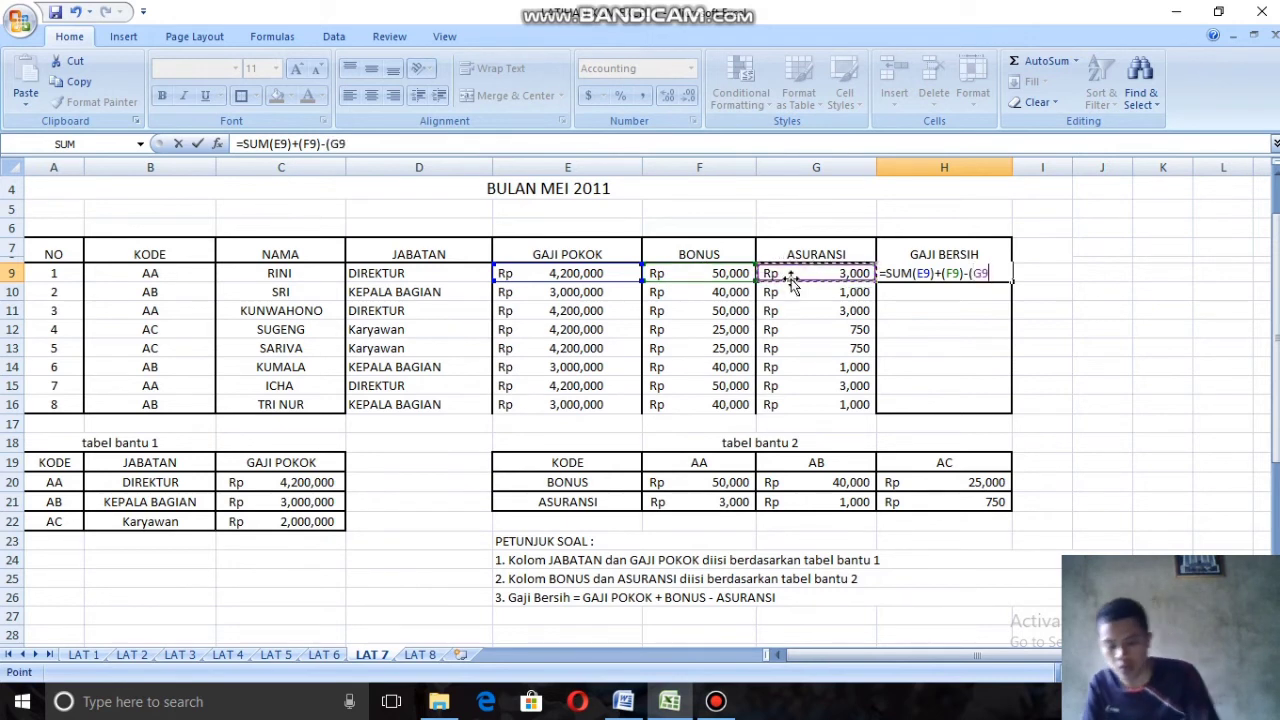
pyautogui.press('Return')
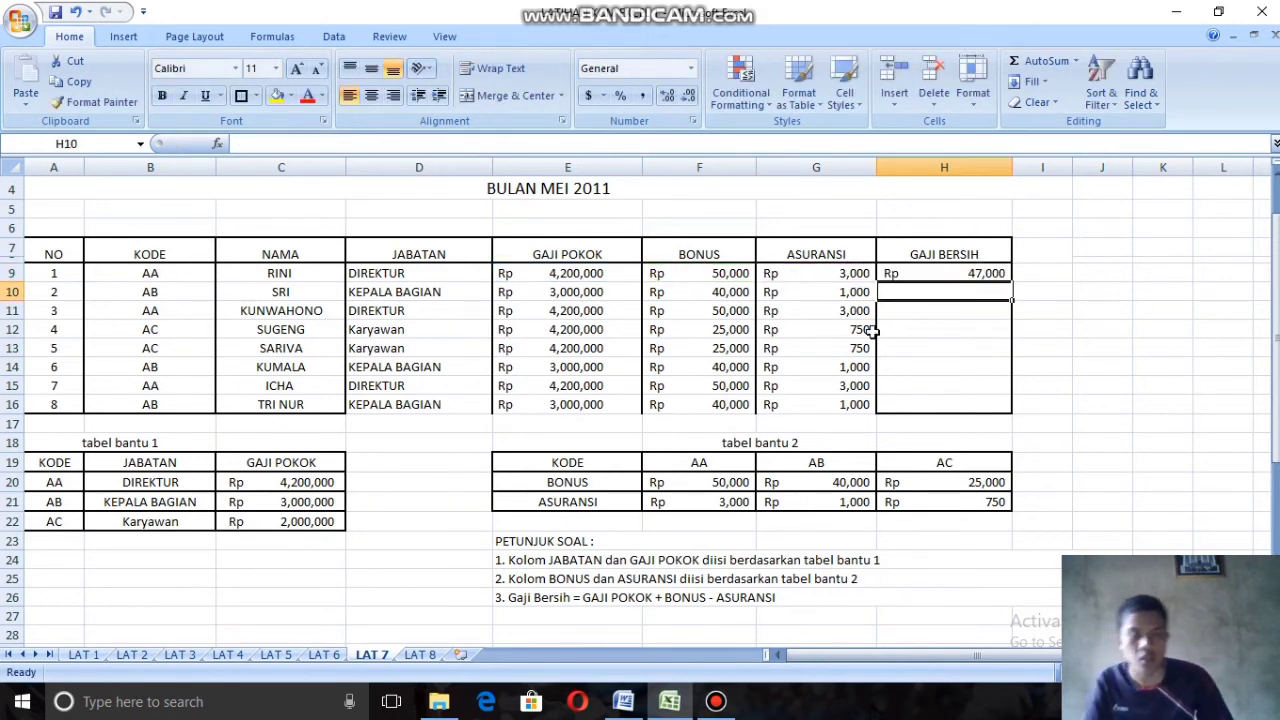
# Step: Fill the H9 formula down the Gaji Bersih column through H16
pyautogui.click(965, 274)
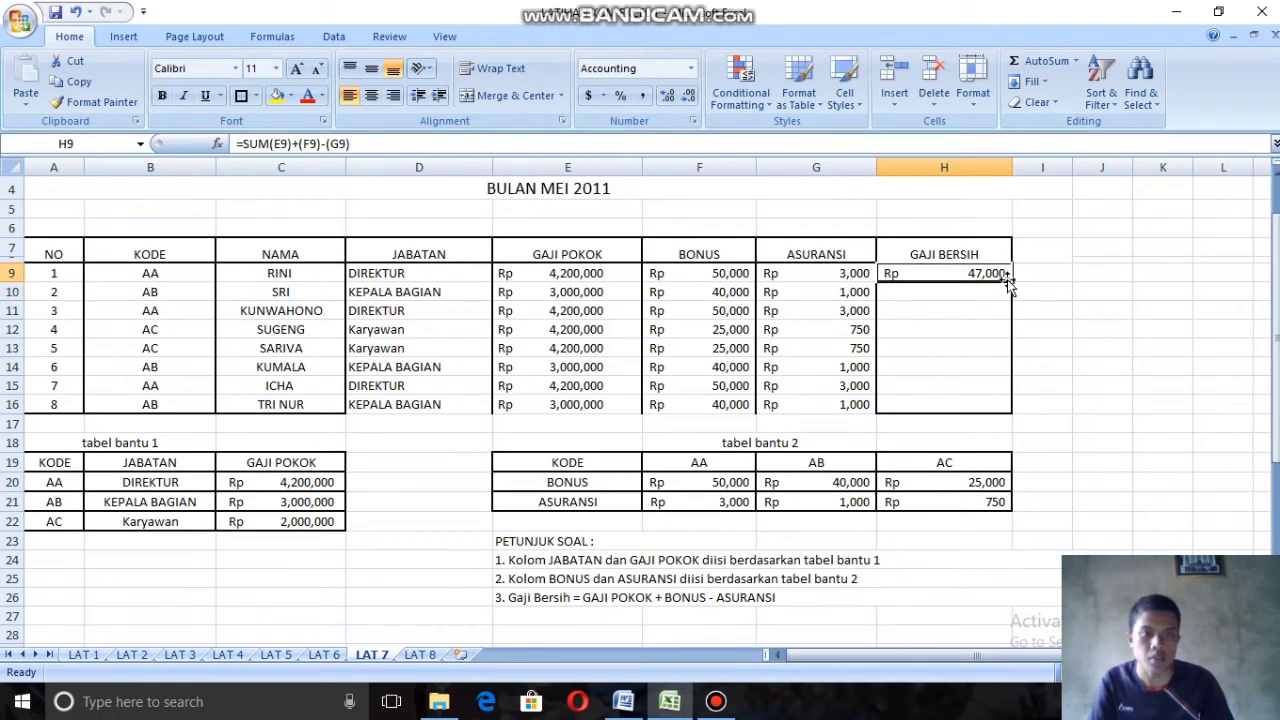
pyautogui.moveTo(1012, 281); pyautogui.dragTo(1008, 410)
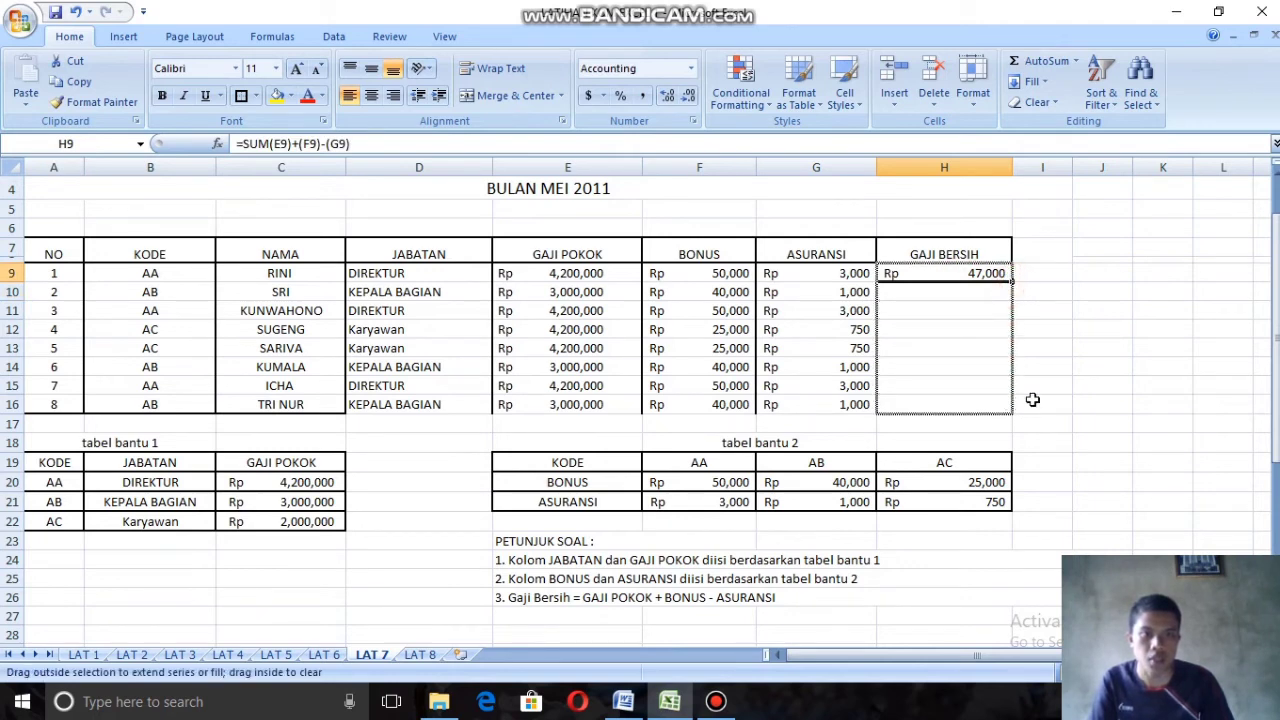
pyautogui.click(1084, 362)
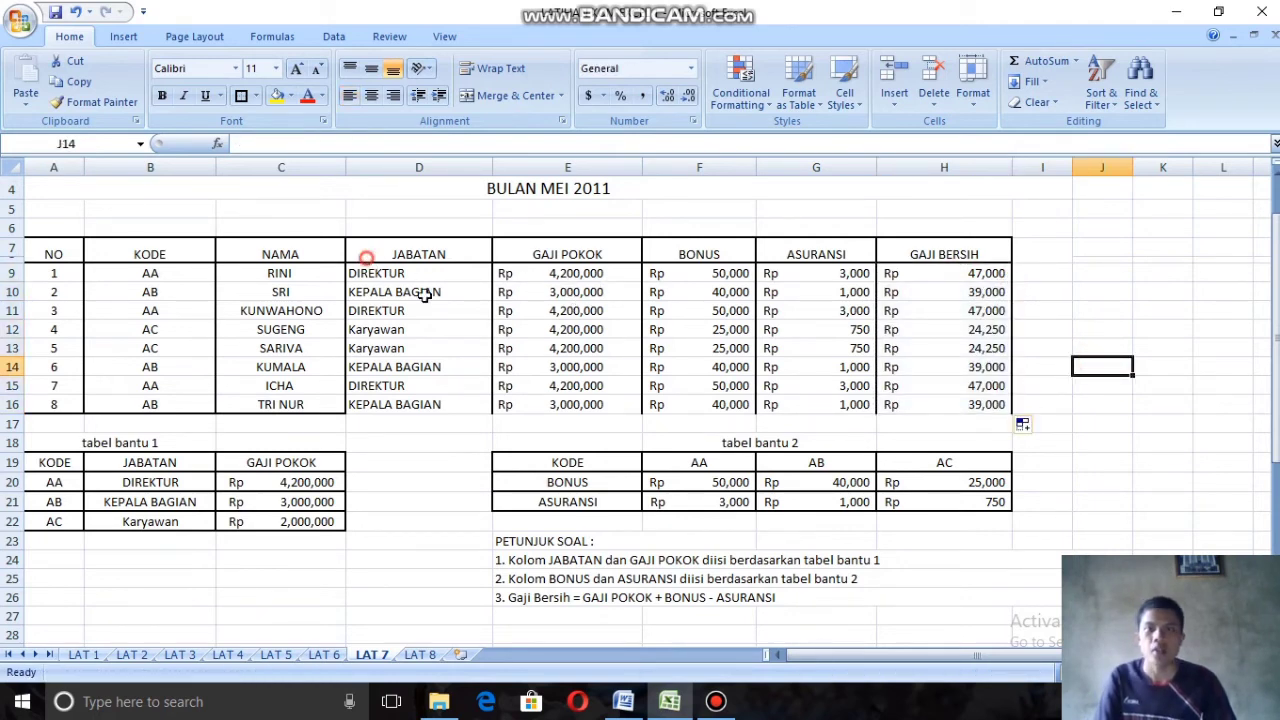
# Step: Apply a thick bottom border to the last rows of the salary table, D15:H16
pyautogui.moveTo(366, 256); pyautogui.dragTo(410, 390)
pyautogui.click(945, 386)
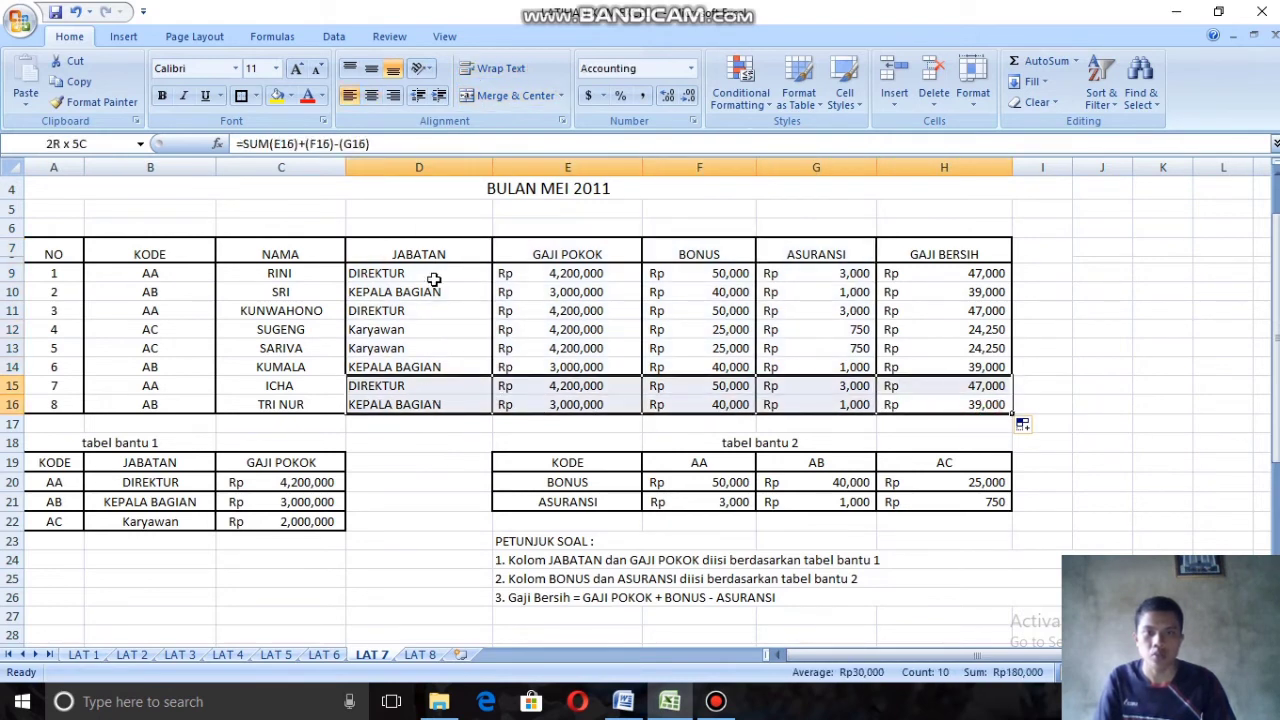
pyautogui.click(256, 96)
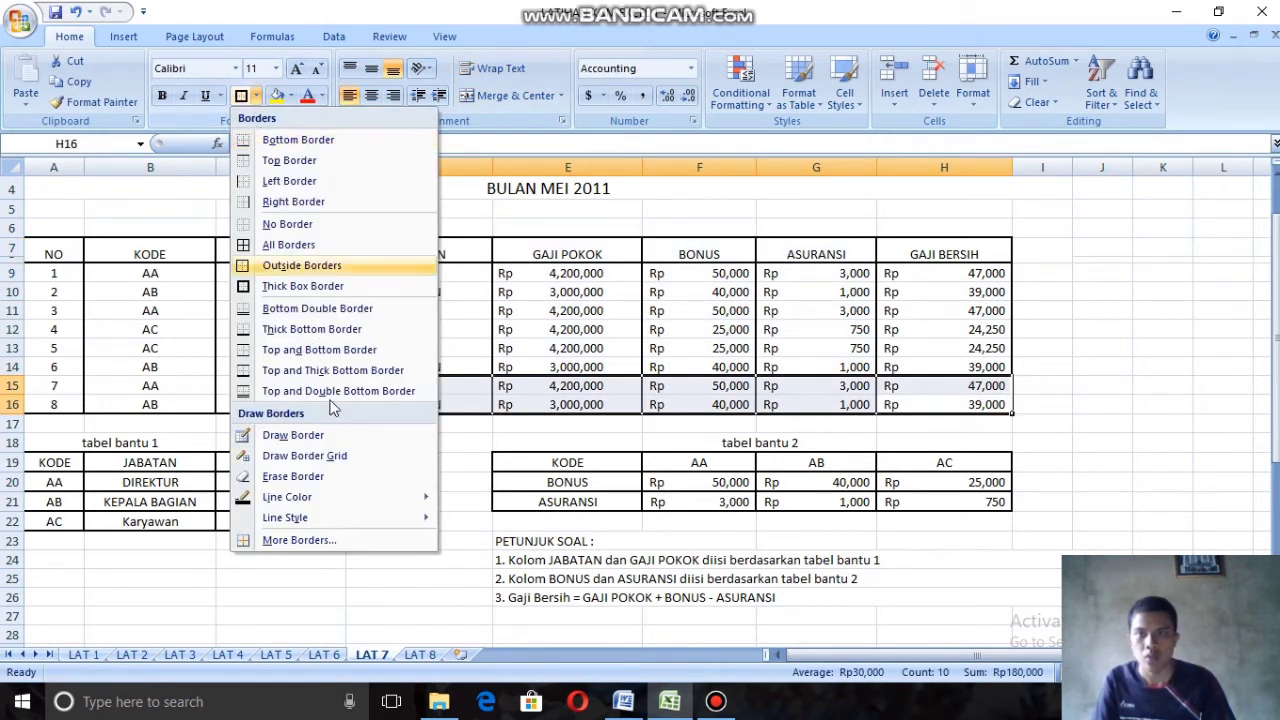
pyautogui.click(306, 329)
pyautogui.click(1162, 385)
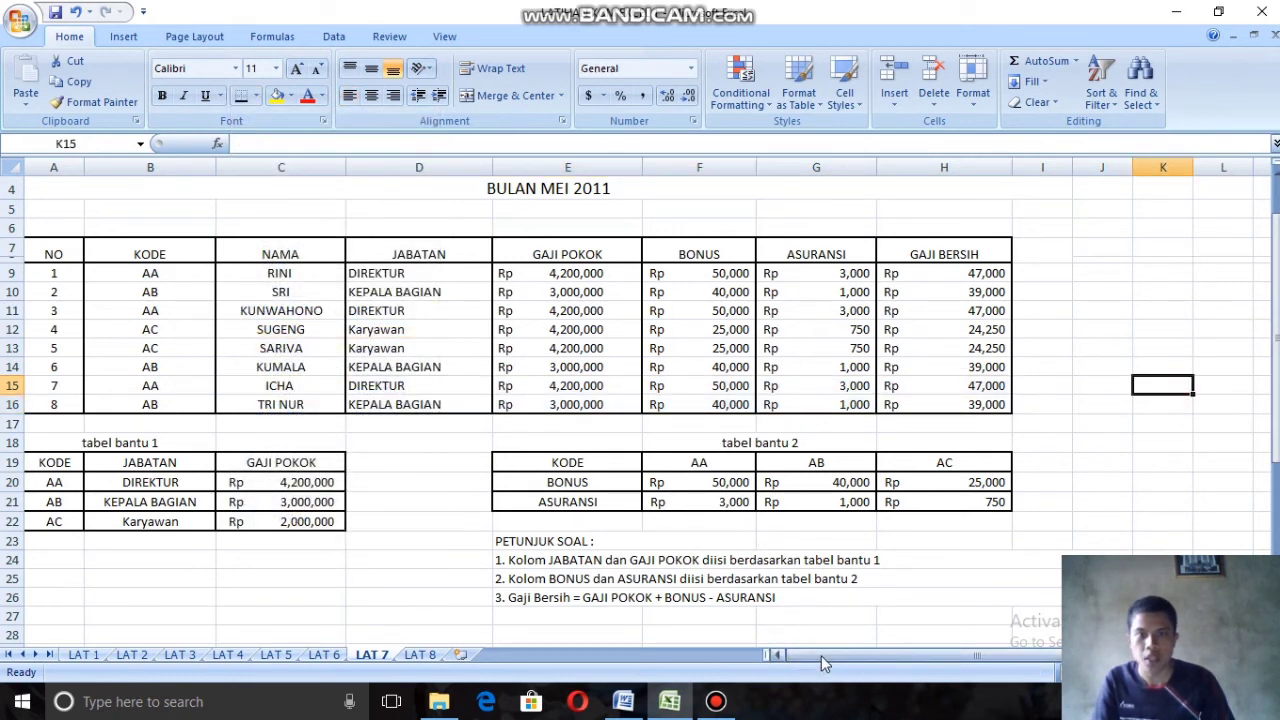
# Step: Center the contents of C9:H16, from the Nama column through Gaji Bersih
pyautogui.scroll(1, 468, 228)
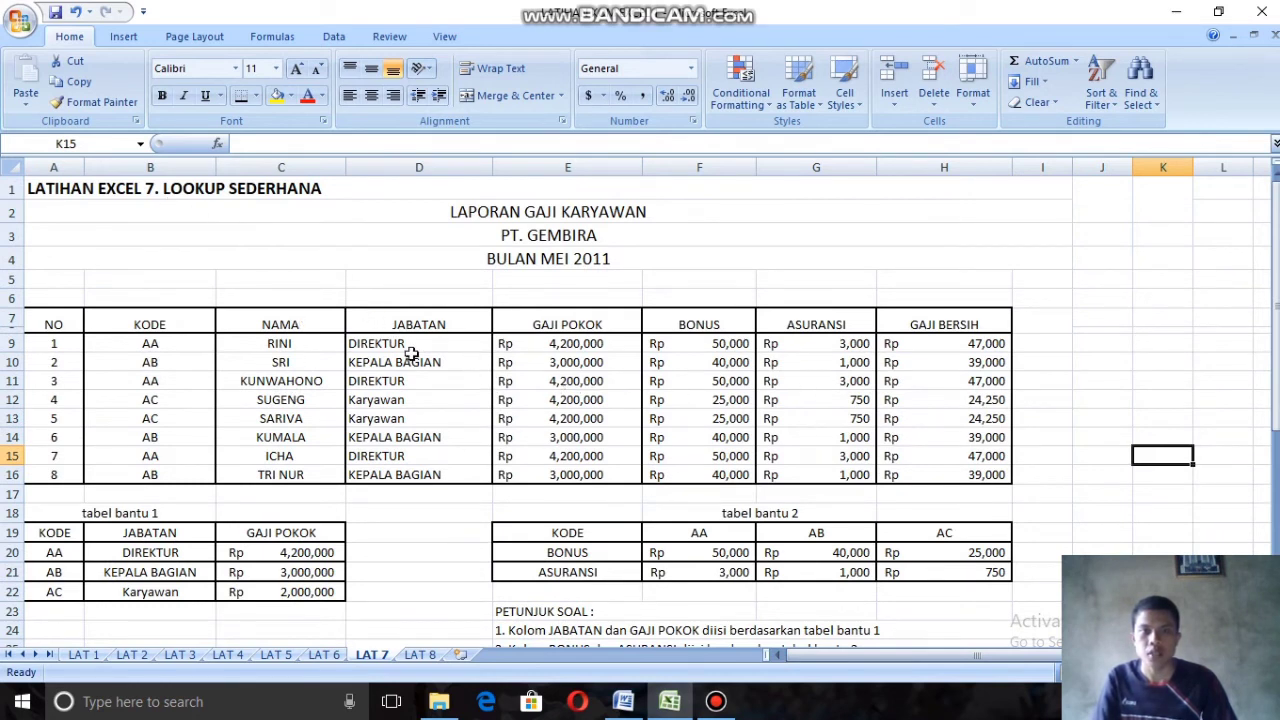
pyautogui.moveTo(307, 341); pyautogui.dragTo(917, 478)
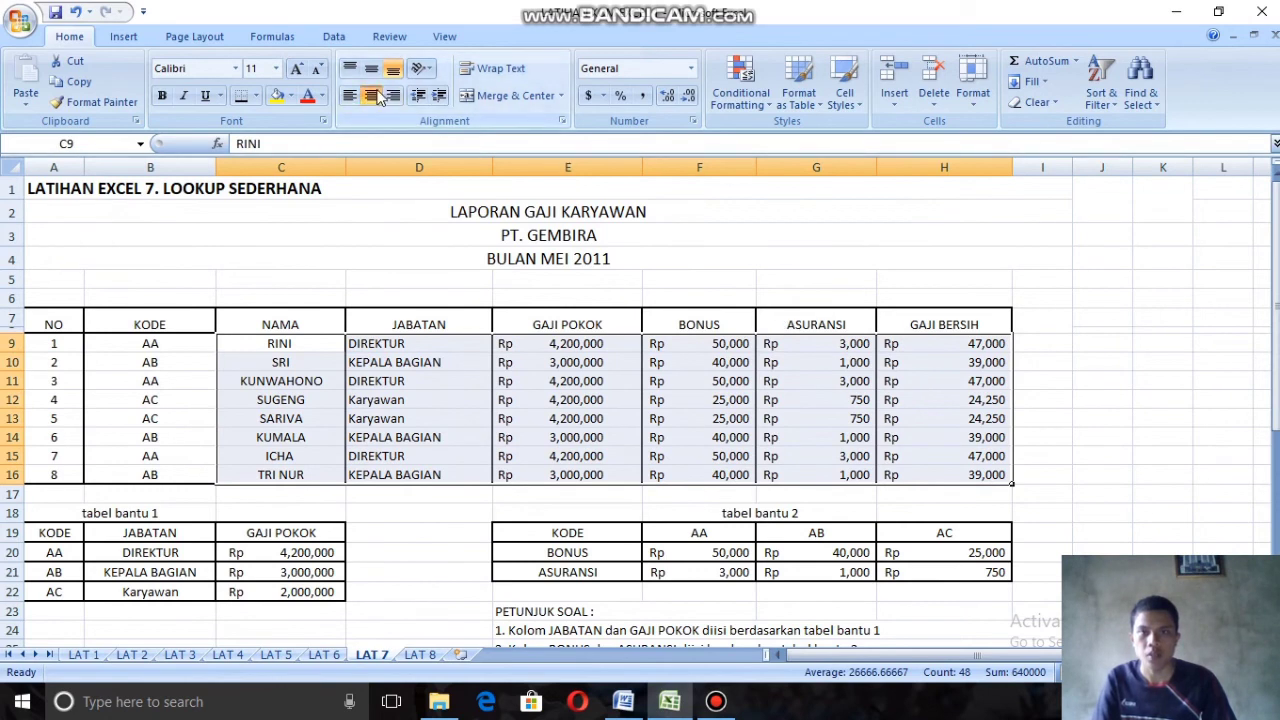
pyautogui.click(371, 95)
pyautogui.click(662, 568)
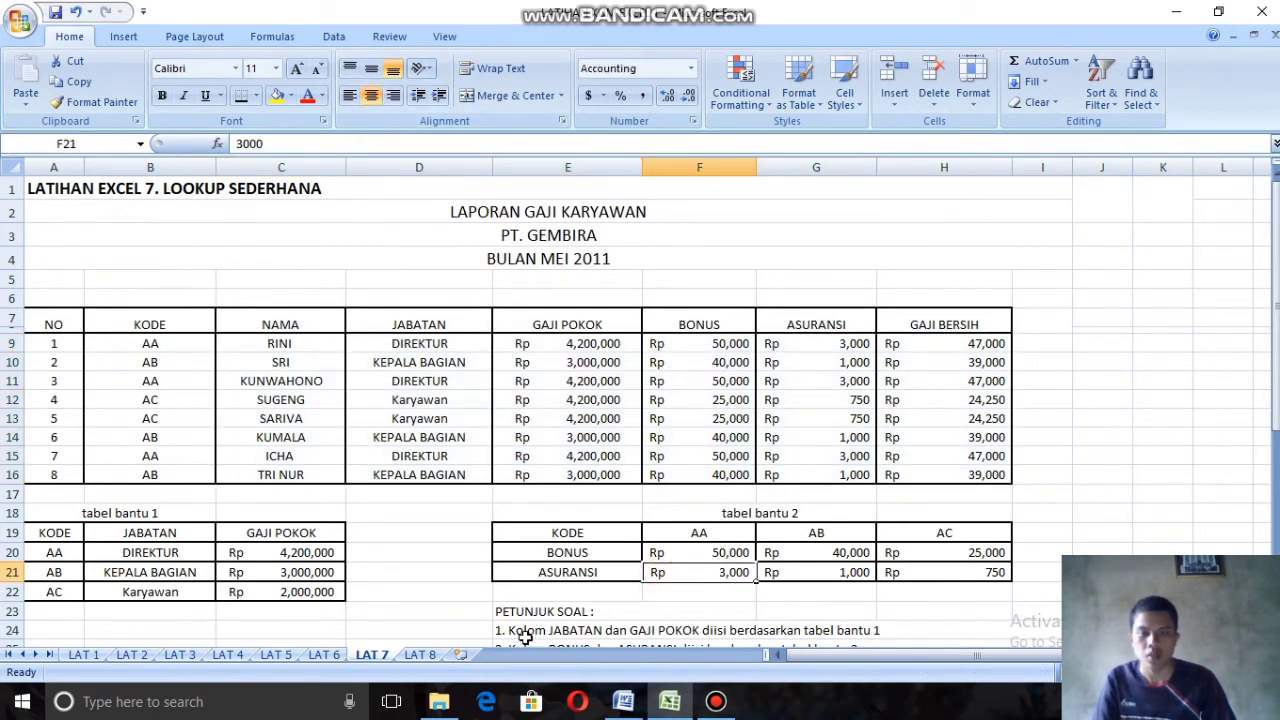
# Step: On the LAT 8 sheet, start an IF formula with a nested AND function in the first Gaji Pokok cell, D3
pyautogui.click(424, 656)
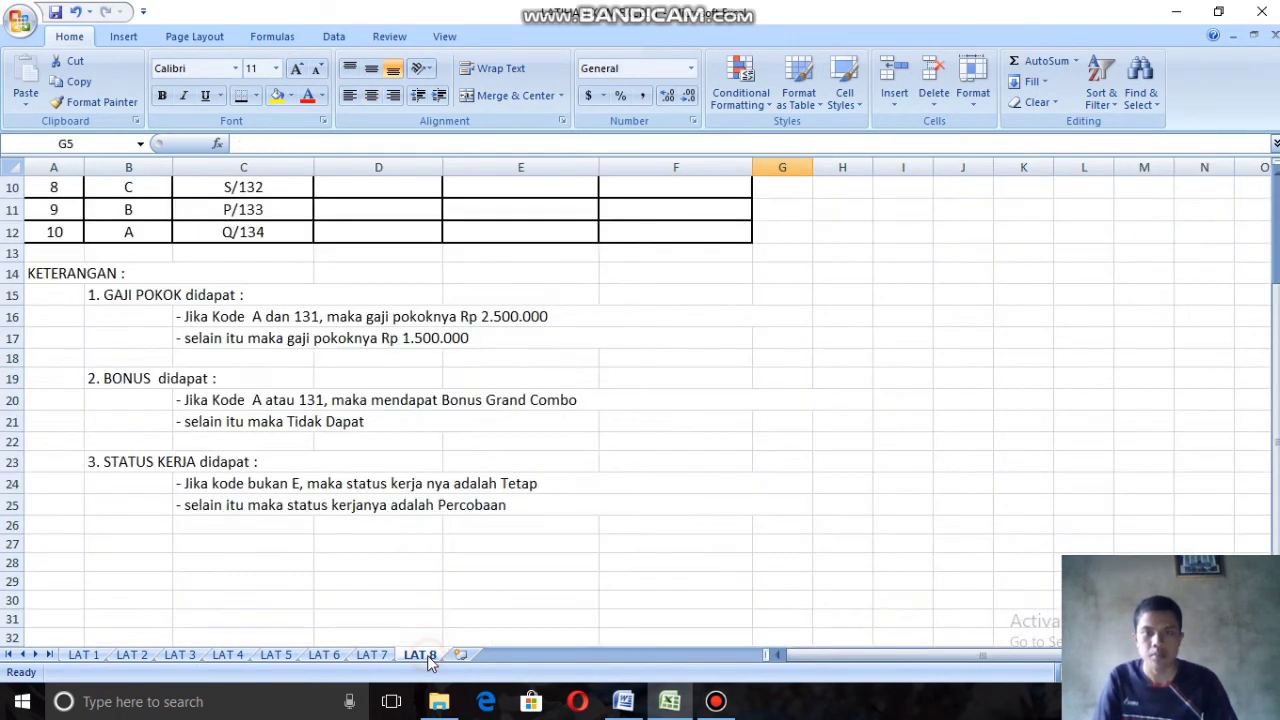
pyautogui.scroll(3, 734, 505)
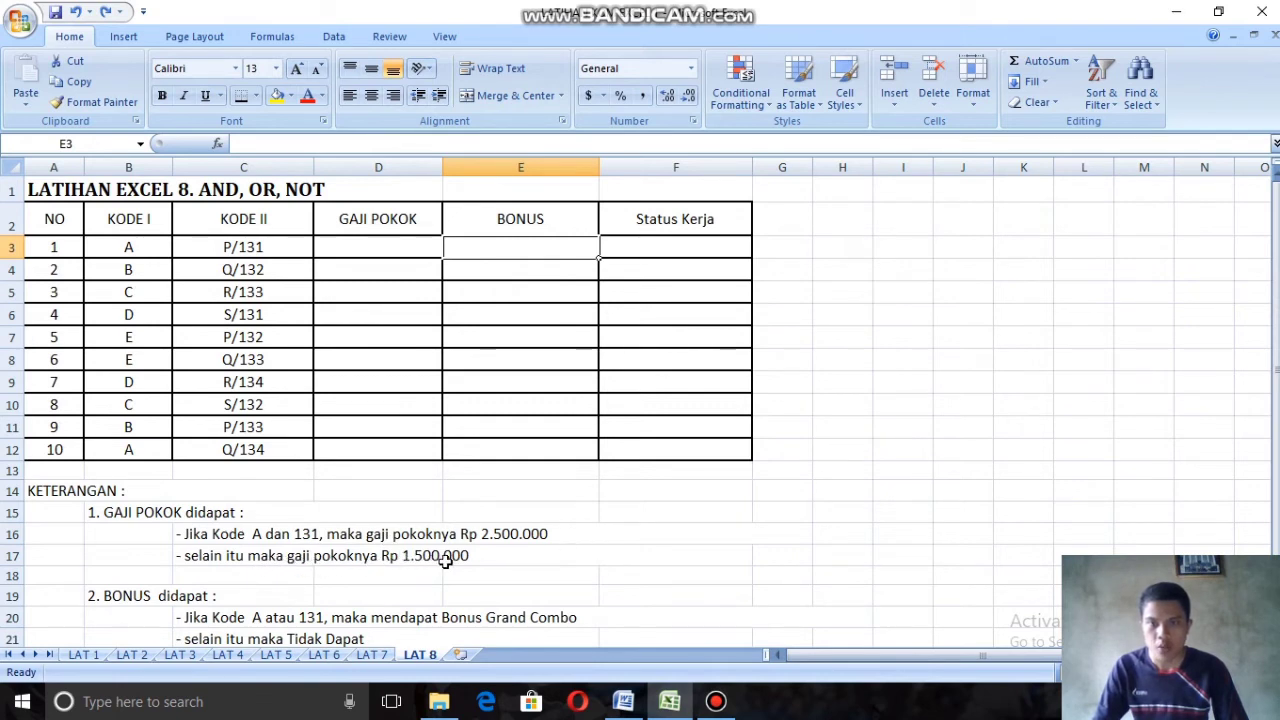
pyautogui.click(379, 247)
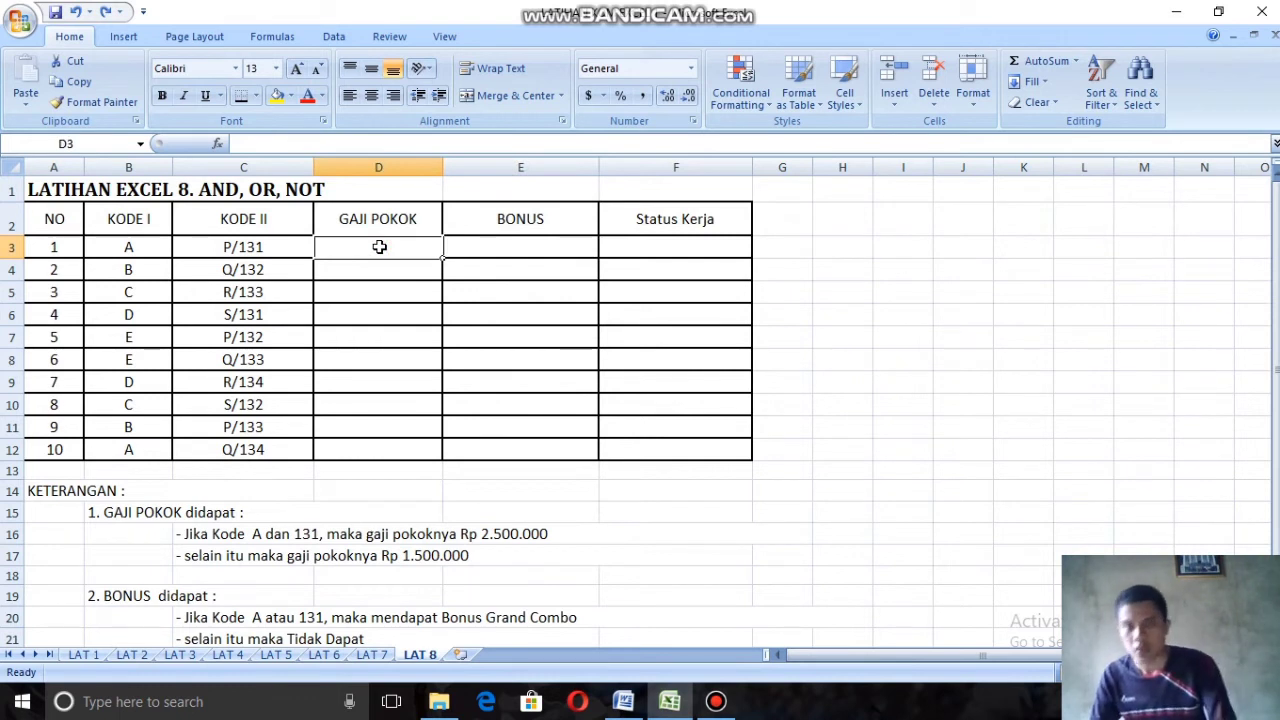
pyautogui.write('=')
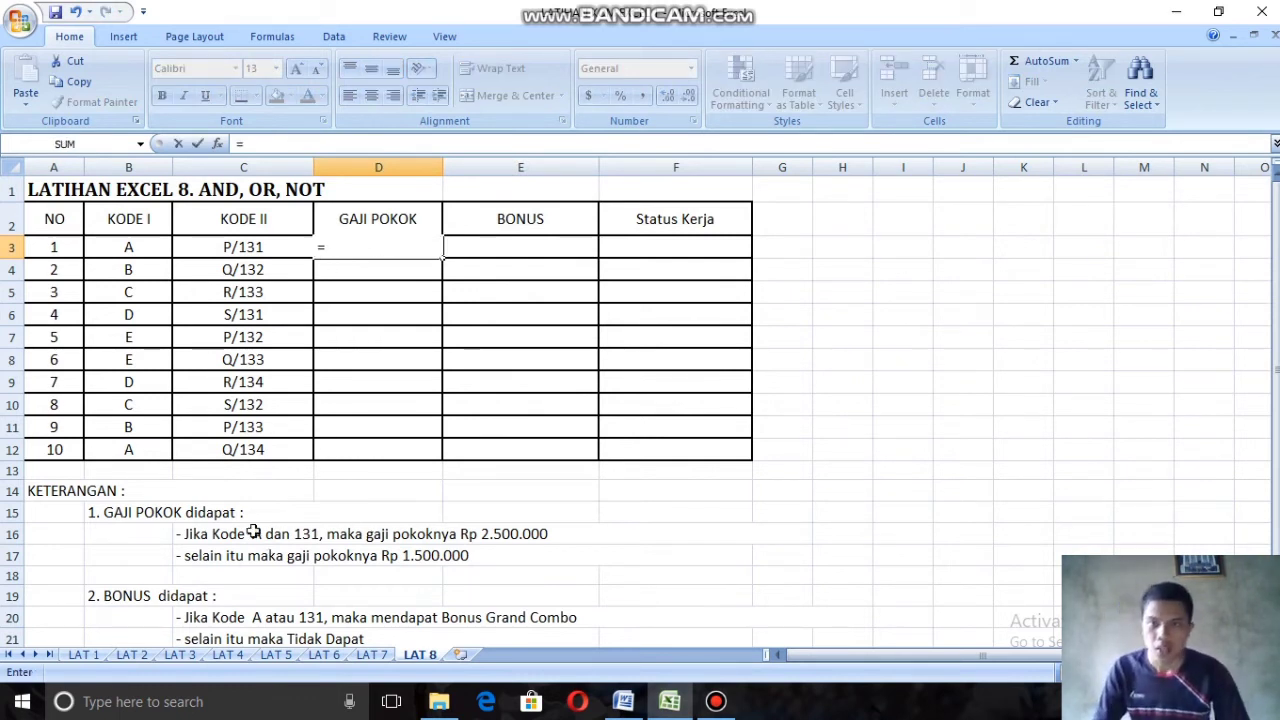
pyautogui.write('I')
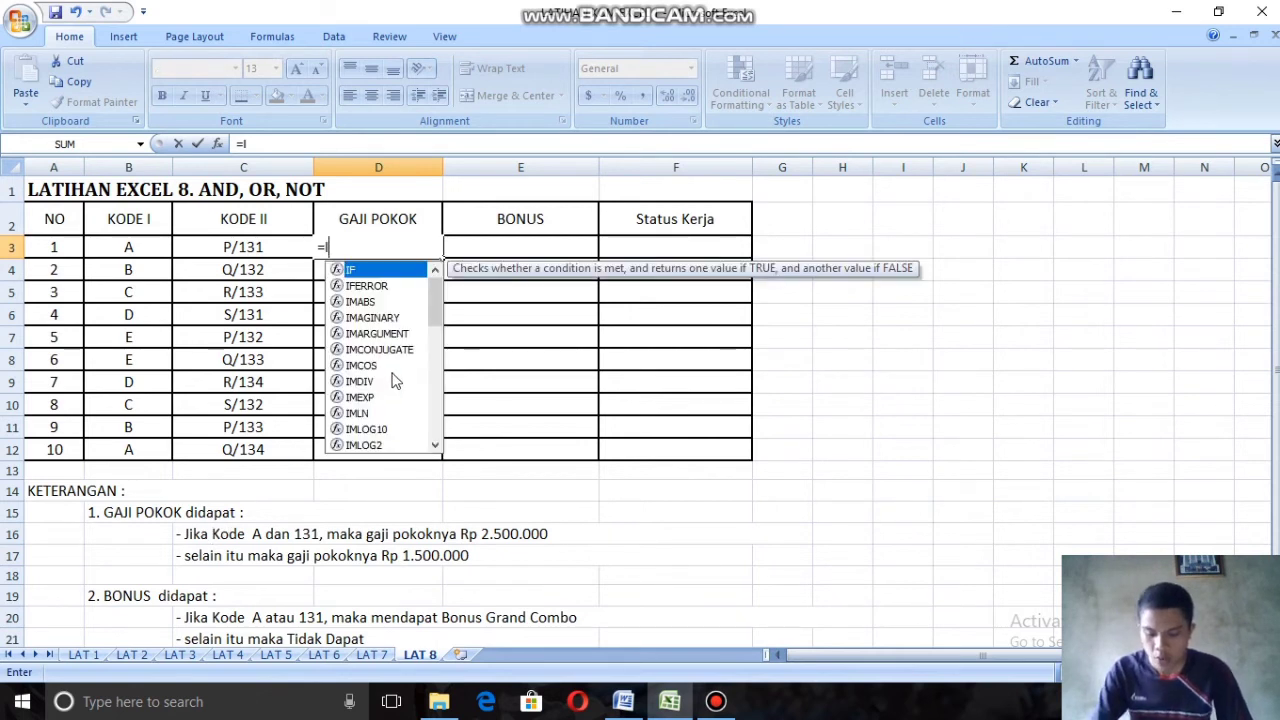
pyautogui.write('F')
pyautogui.doubleClick(376, 271)
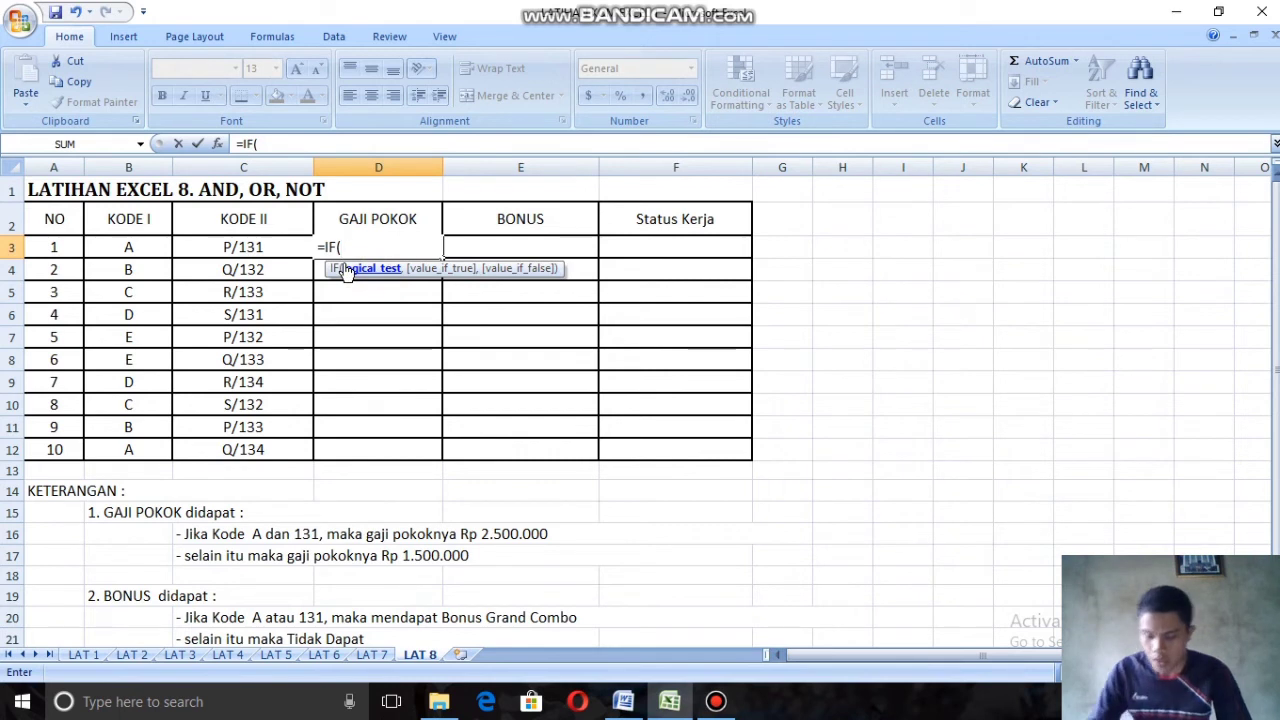
pyautogui.write('AN')
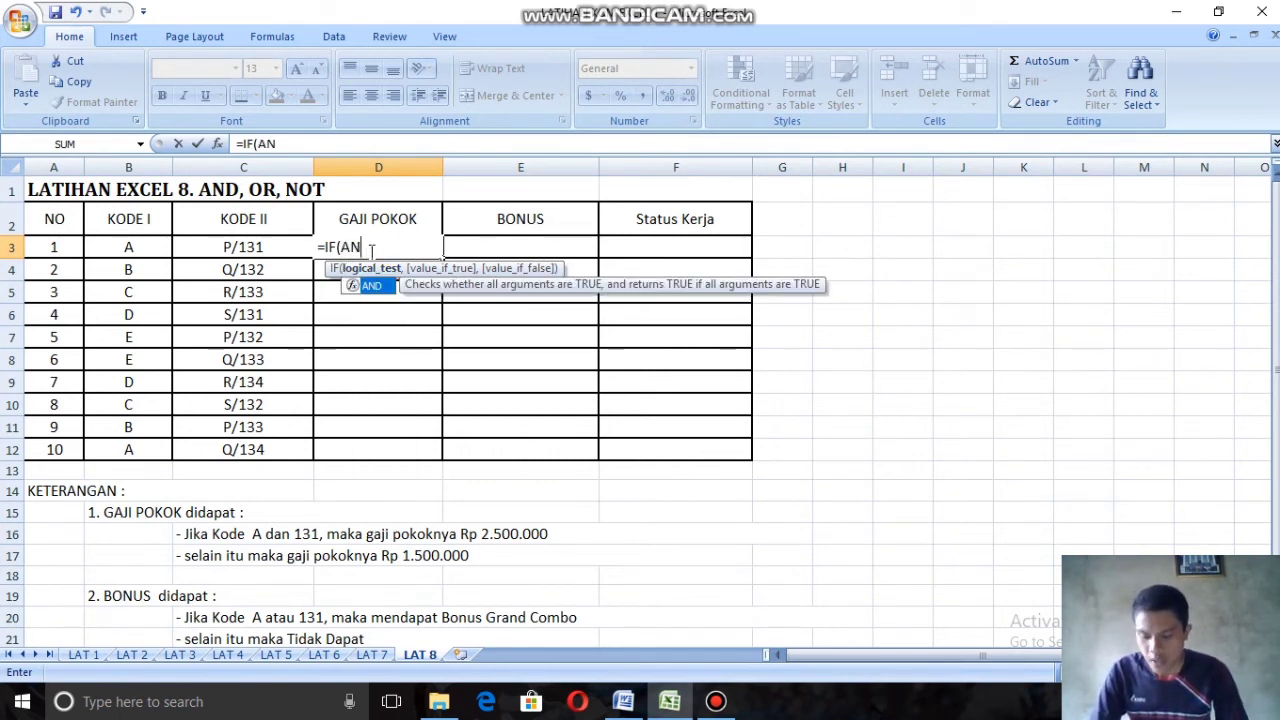
pyautogui.write('D')
pyautogui.doubleClick(365, 285)
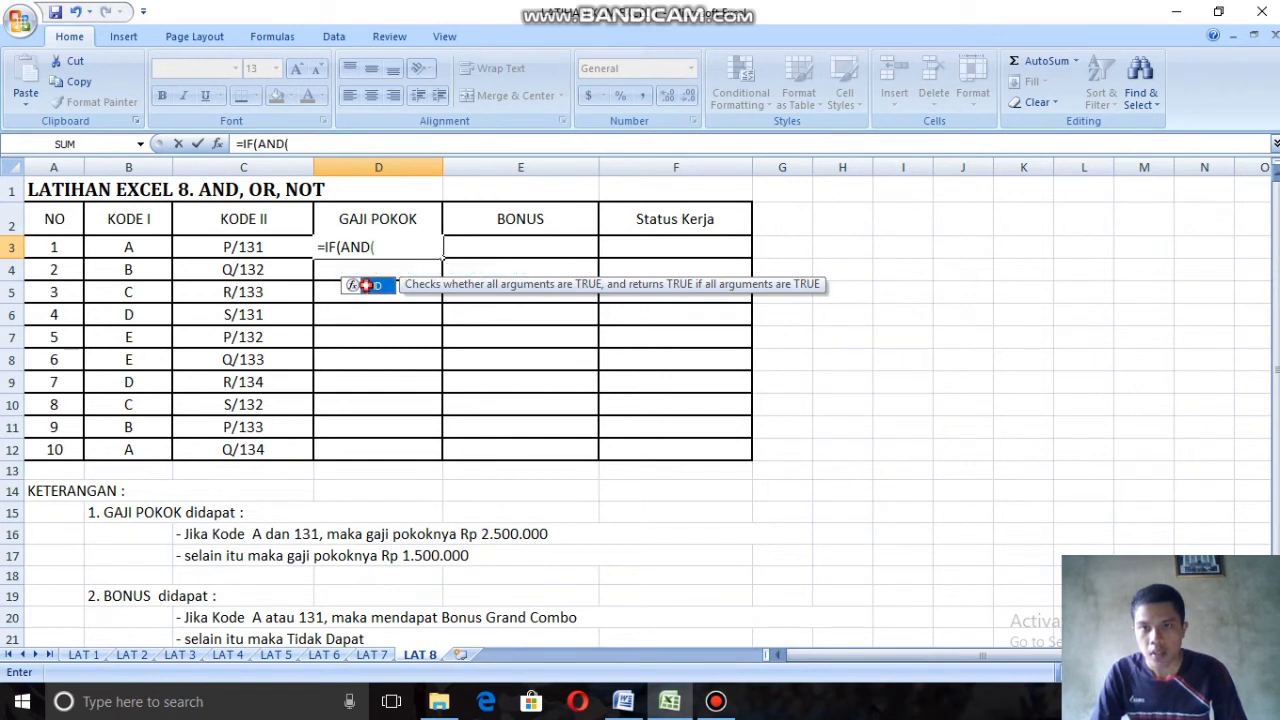
# Step: Enter B3="A" as the first AND condition in the D3 formula, with the letter in double quotation marks
pyautogui.click(128, 248)
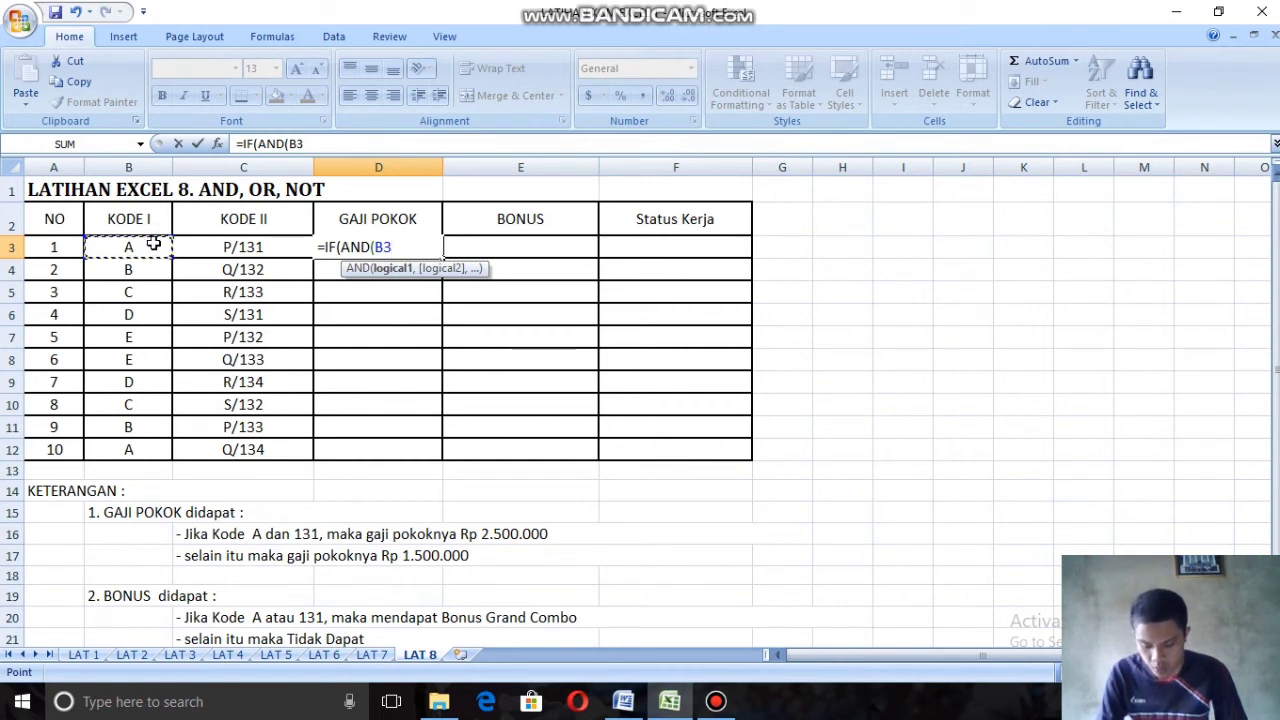
pyautogui.write('=')
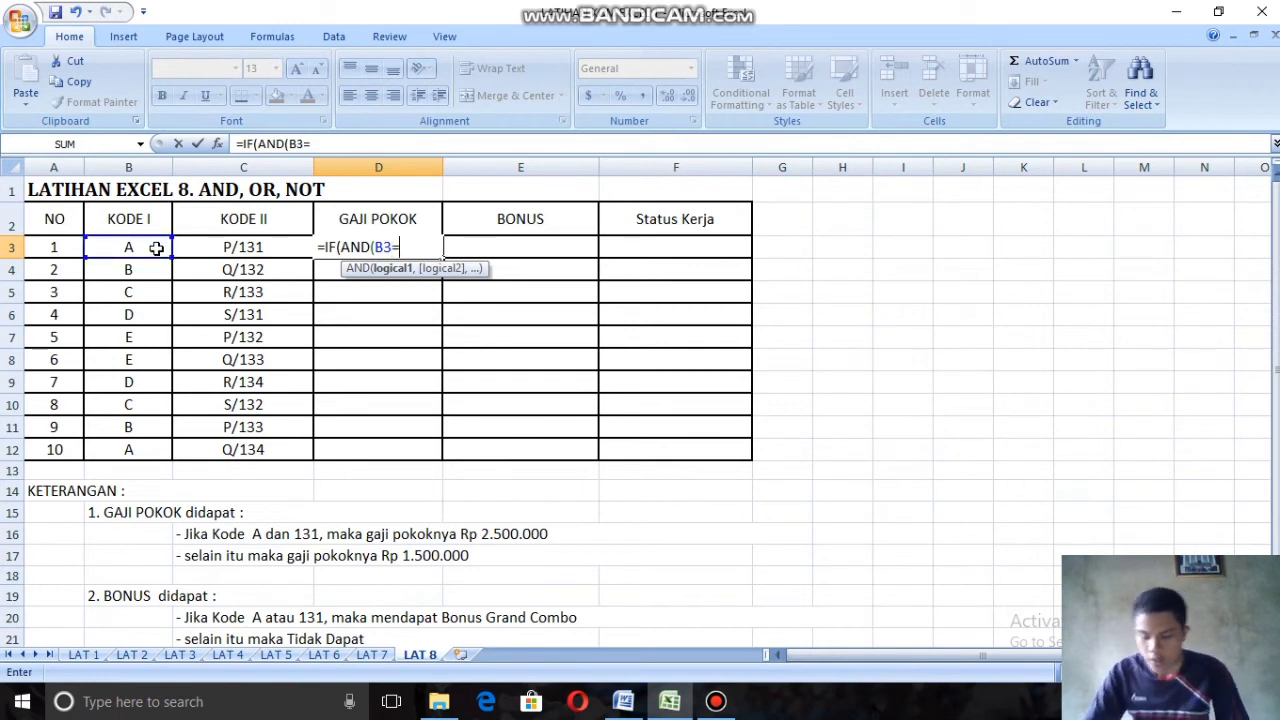
pyautogui.write("'A")
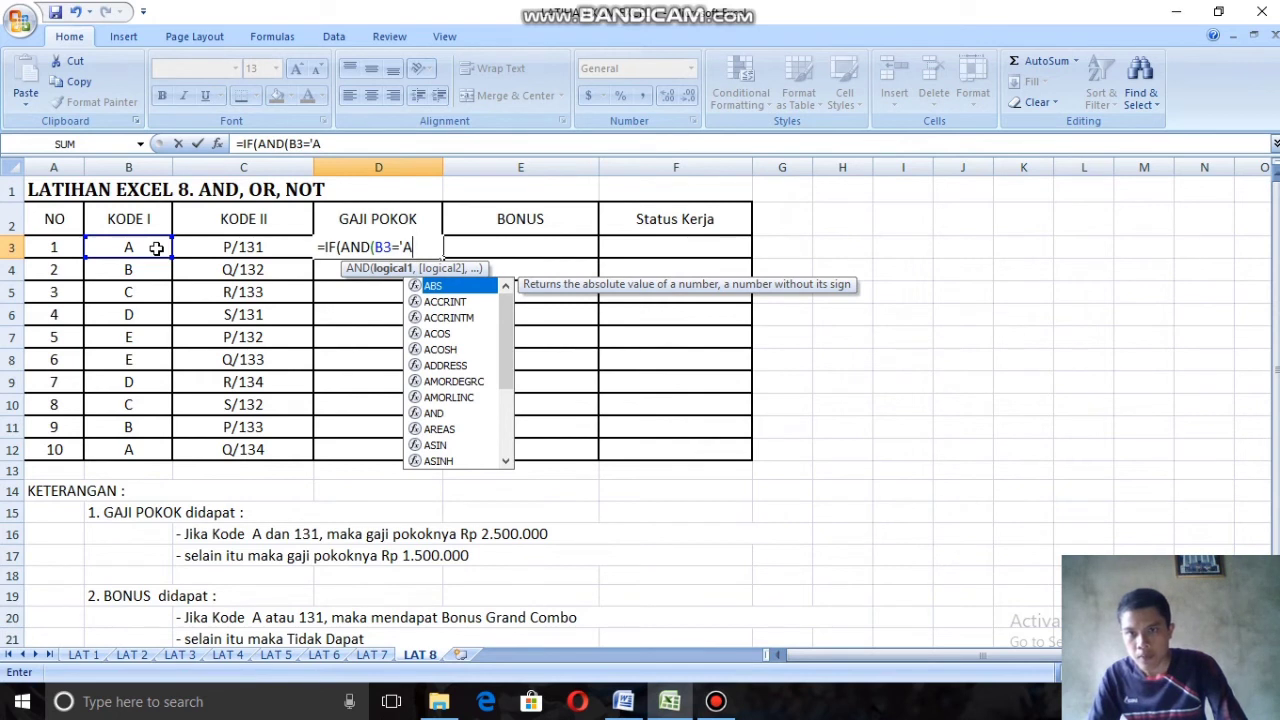
pyautogui.press('BackSpace')
pyautogui.press('BackSpace')
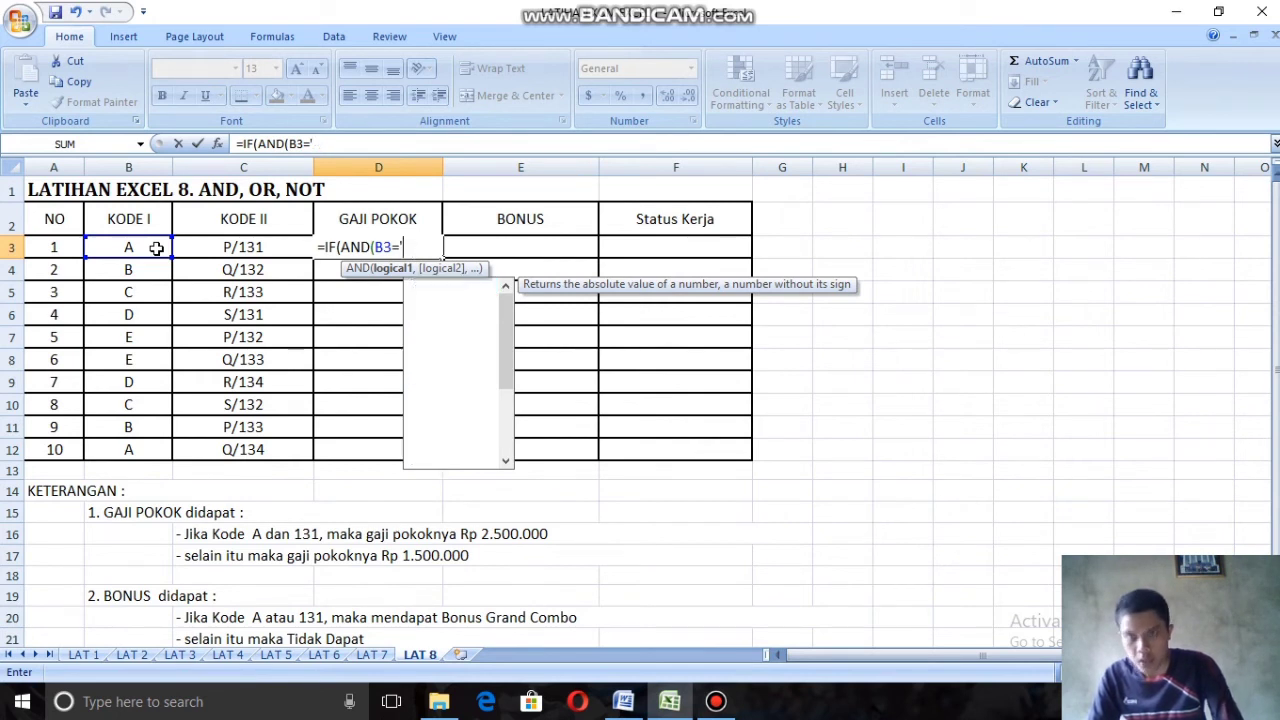
pyautogui.write('\'A"')
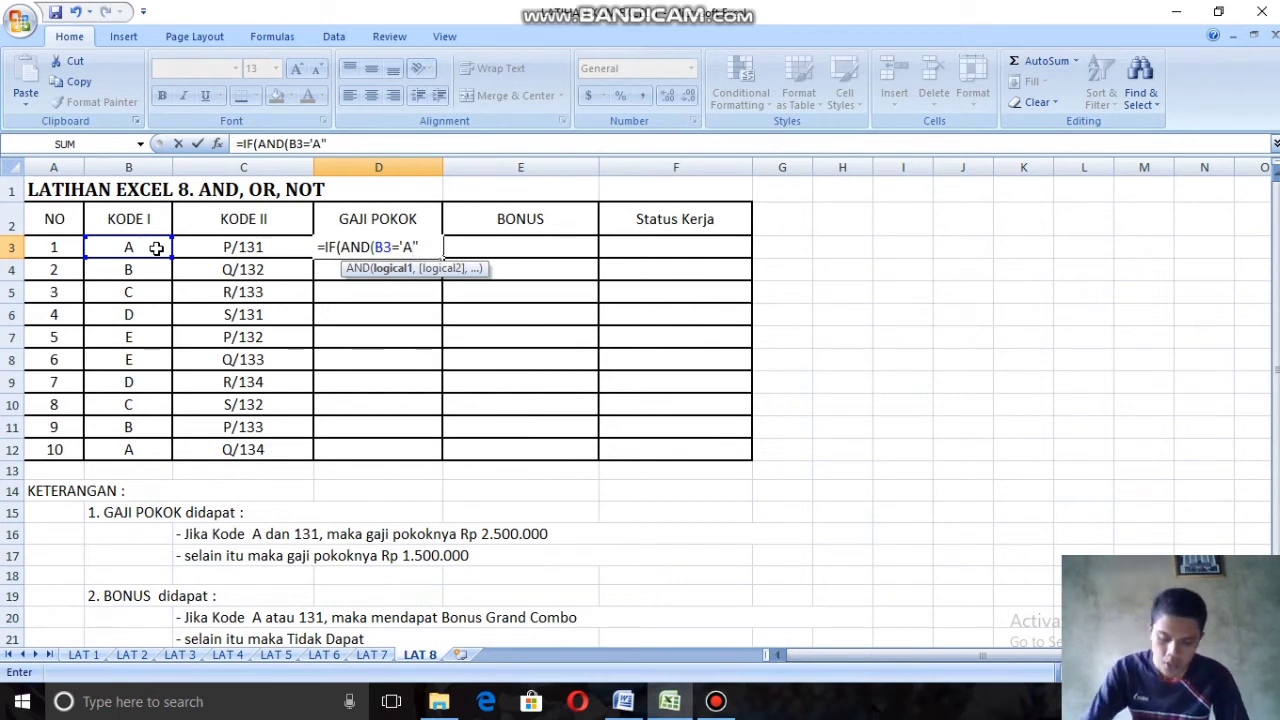
pyautogui.write(',R')
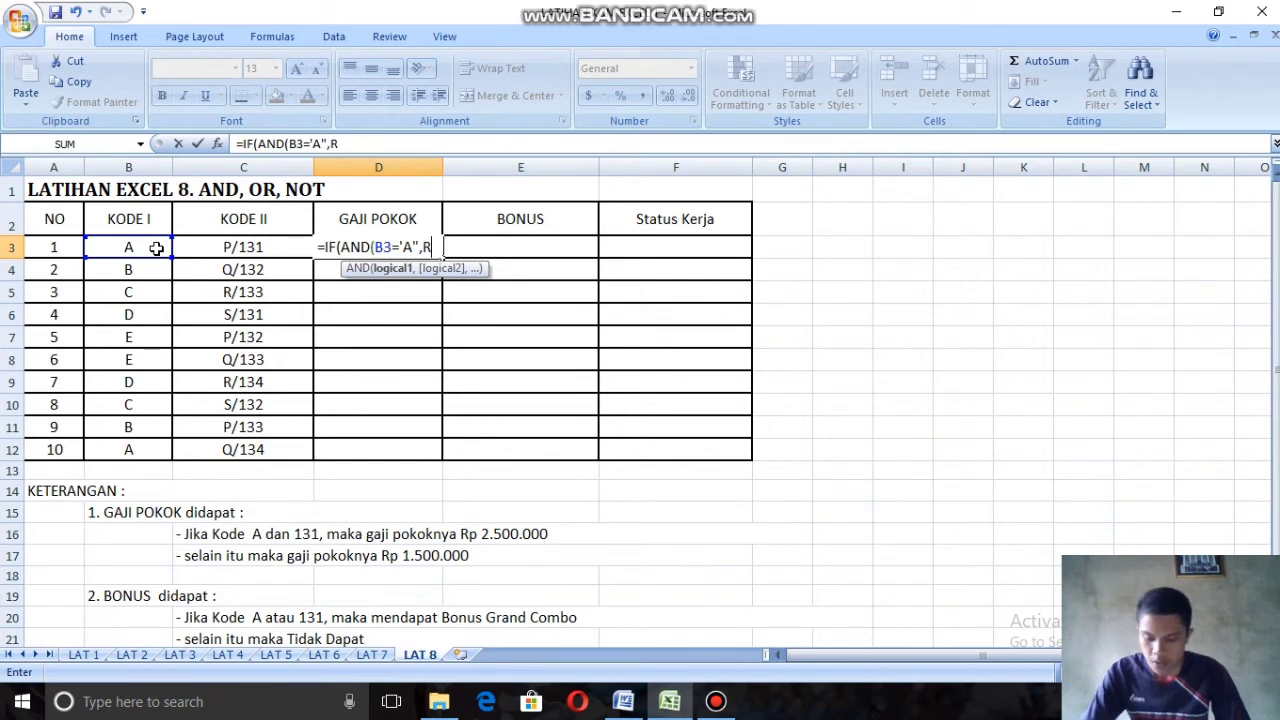
pyautogui.write('IG')
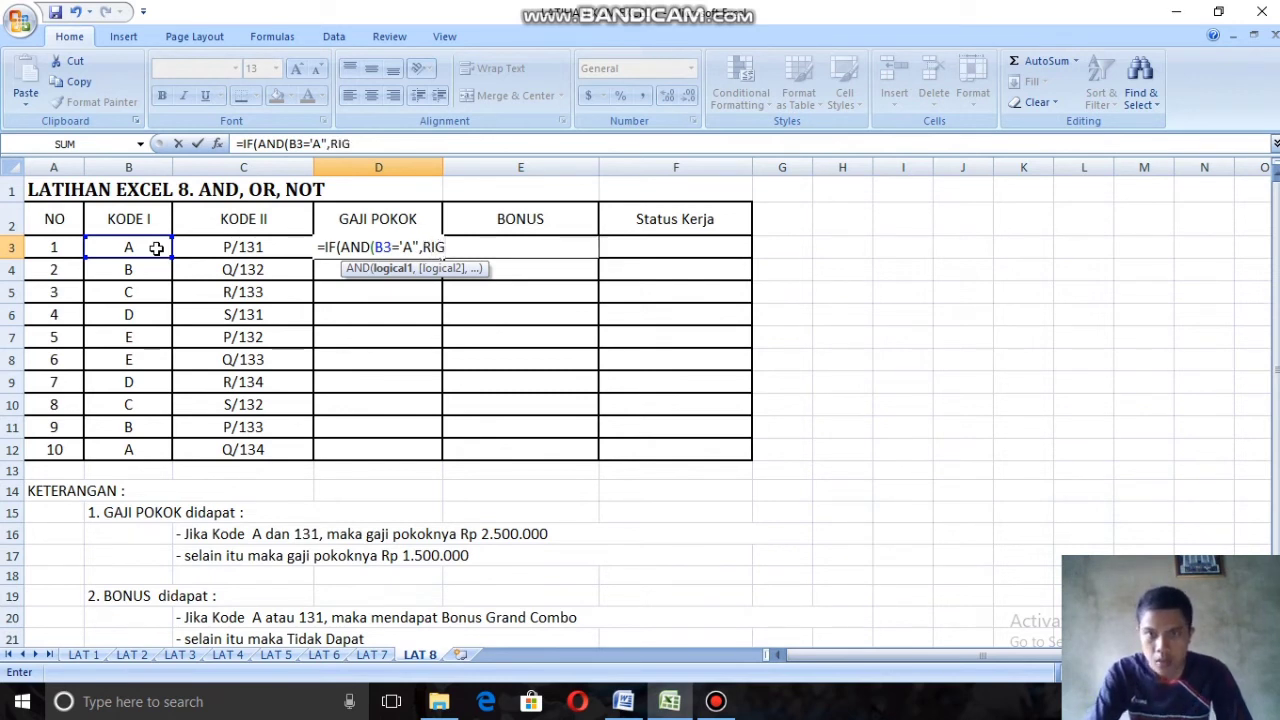
pyautogui.press('BackSpace')
pyautogui.press('BackSpace')
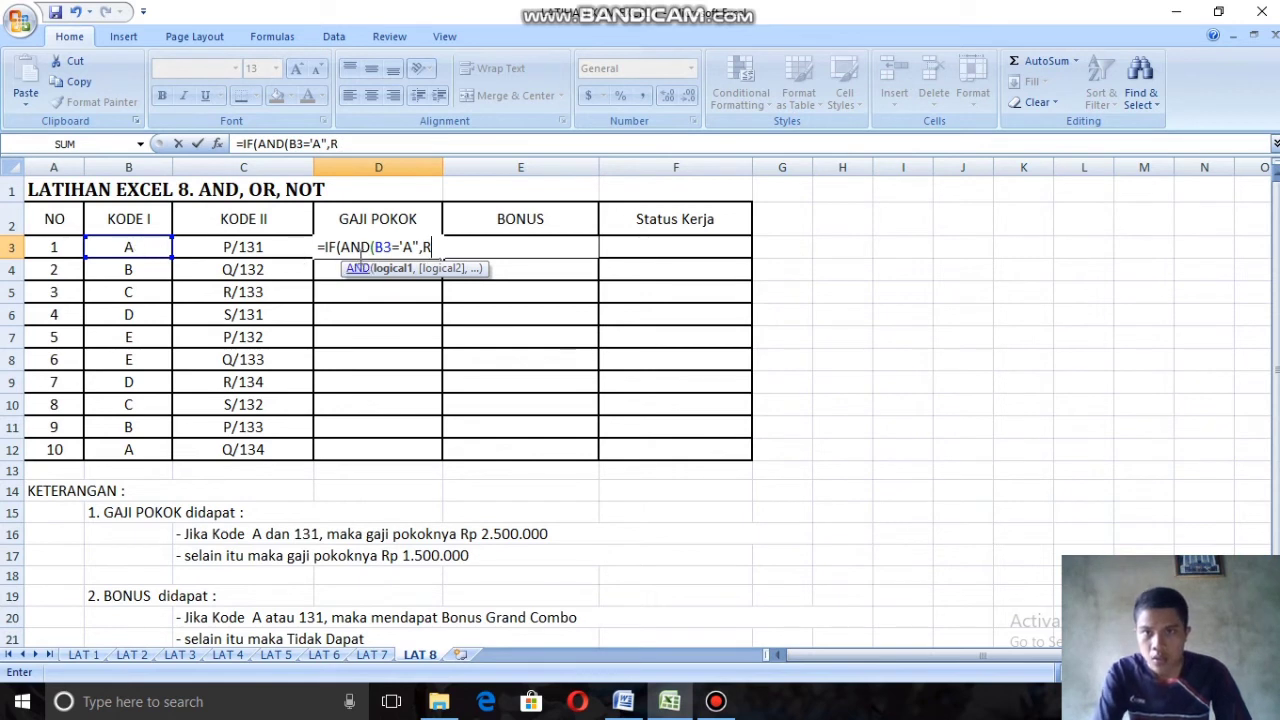
pyautogui.click(404, 247)
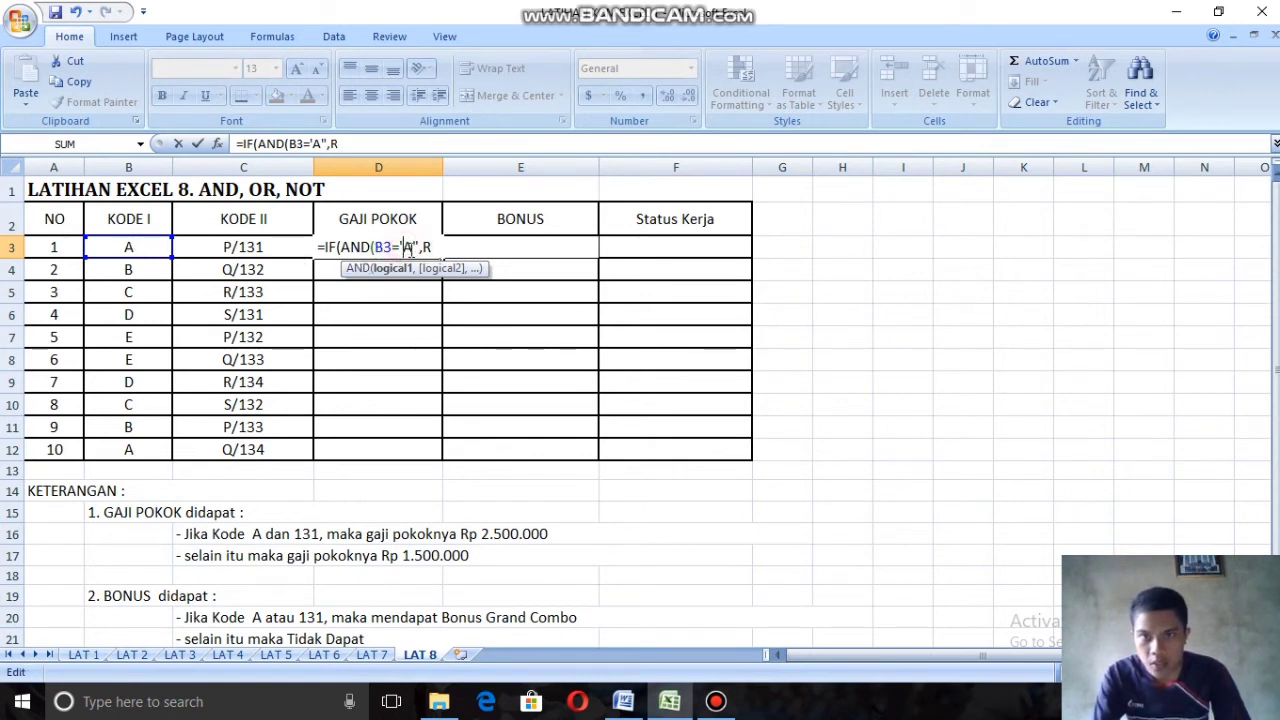
pyautogui.press('BackSpace')
pyautogui.write('"')
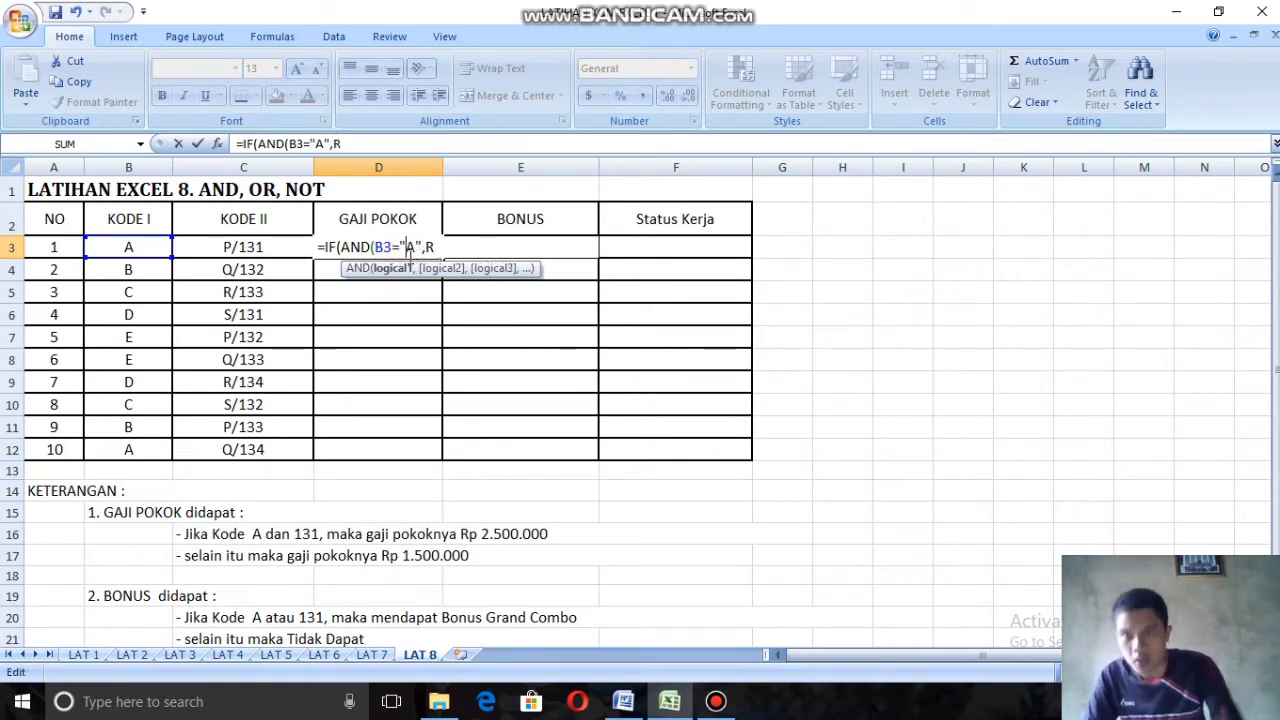
# Step: Begin the second AND condition with RIGHT(C3,3) to extract the last three characters of Kode II
pyautogui.click(453, 247)
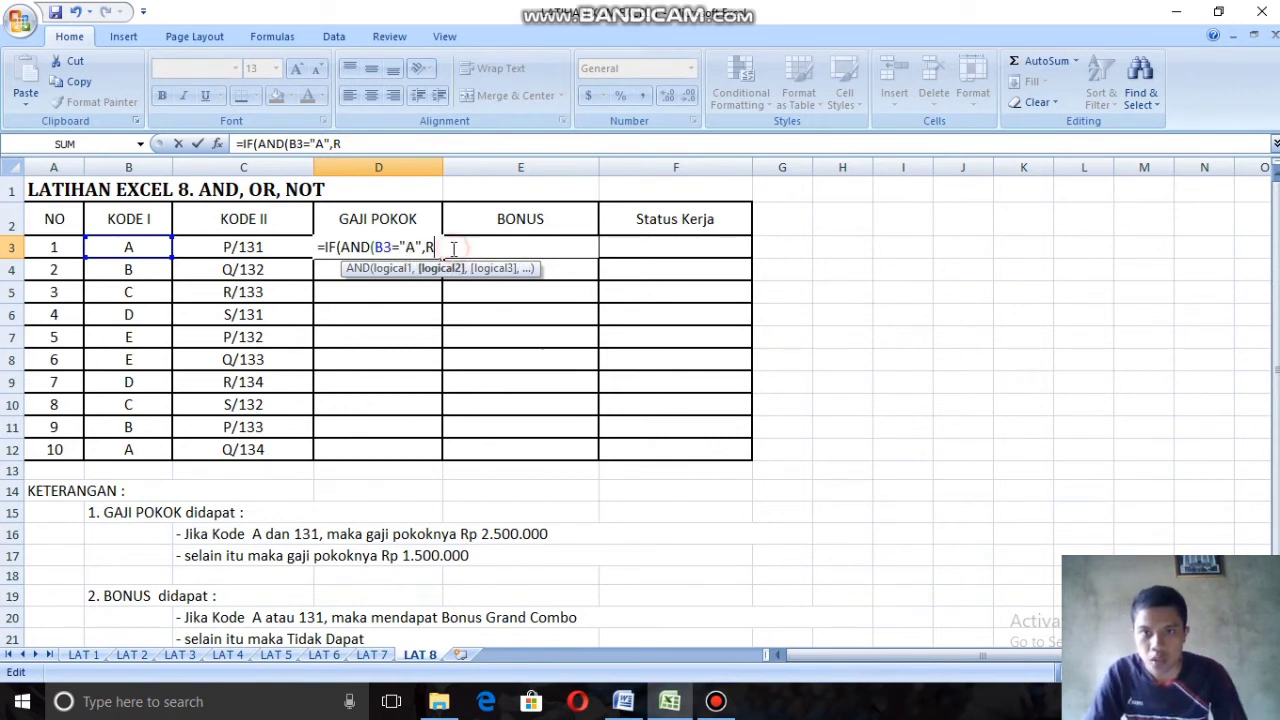
pyautogui.press('BackSpace')
pyautogui.write('RI')
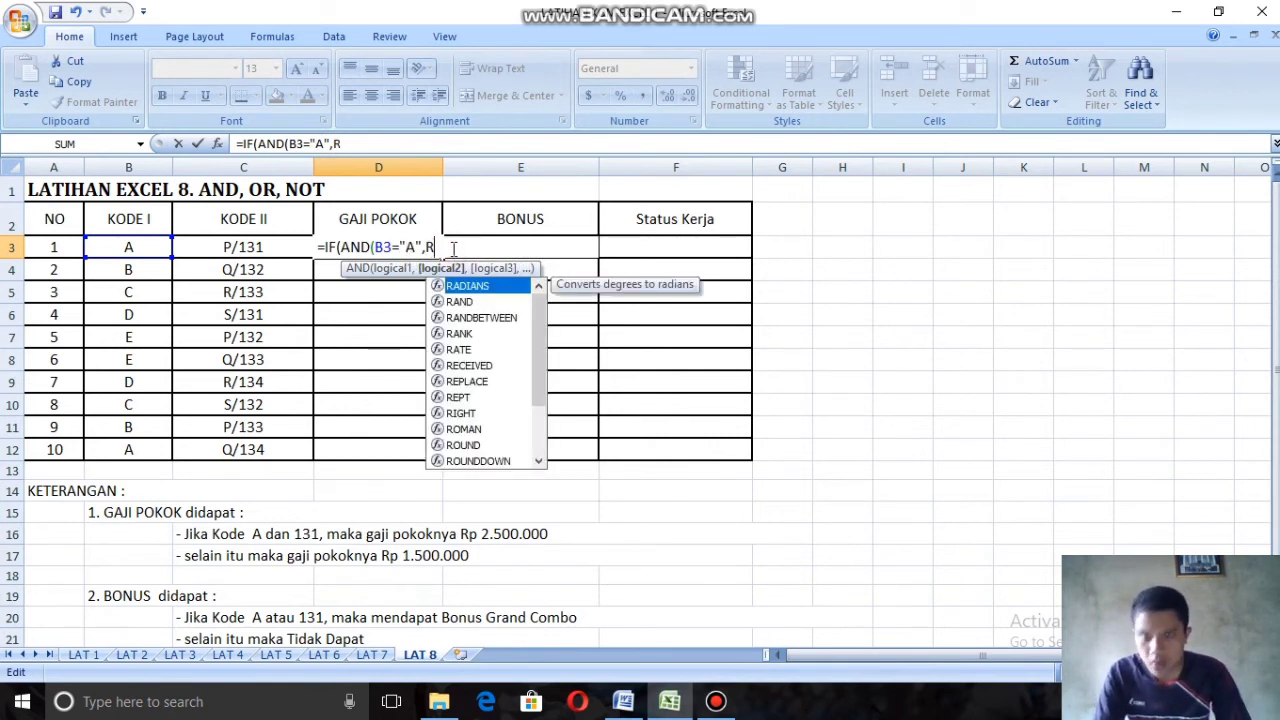
pyautogui.doubleClick(470, 287)
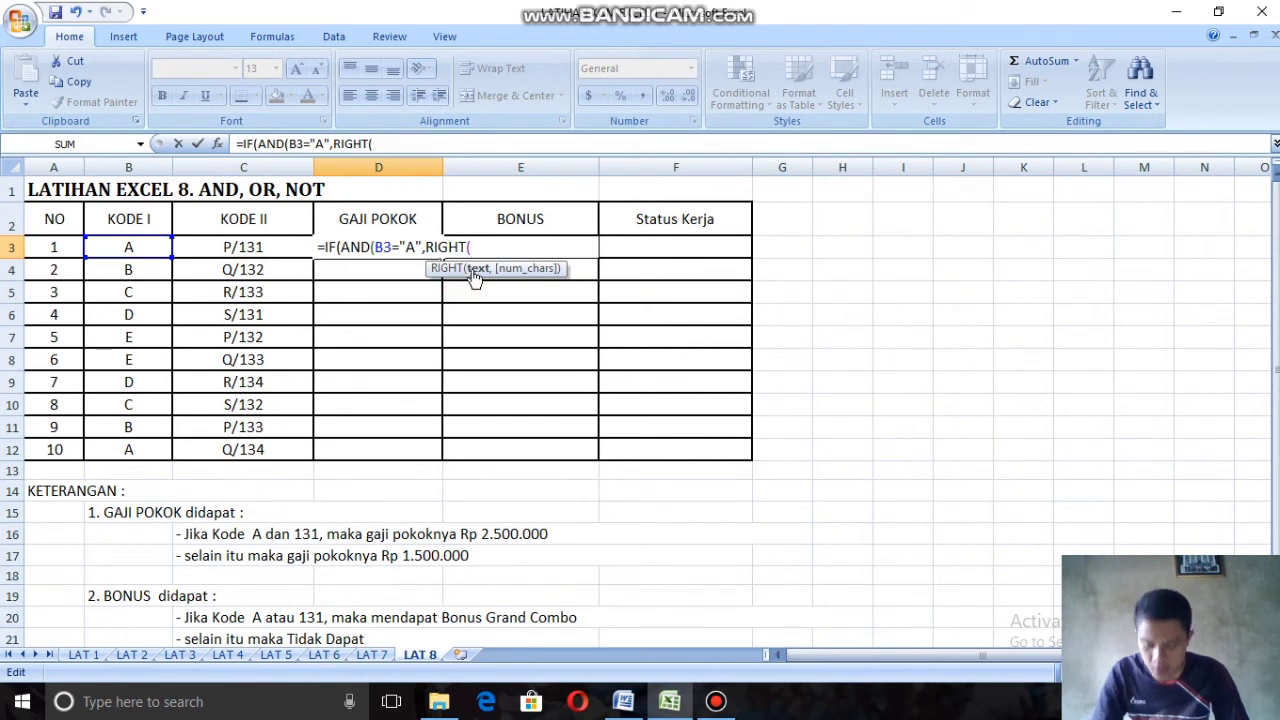
pyautogui.click(245, 247)
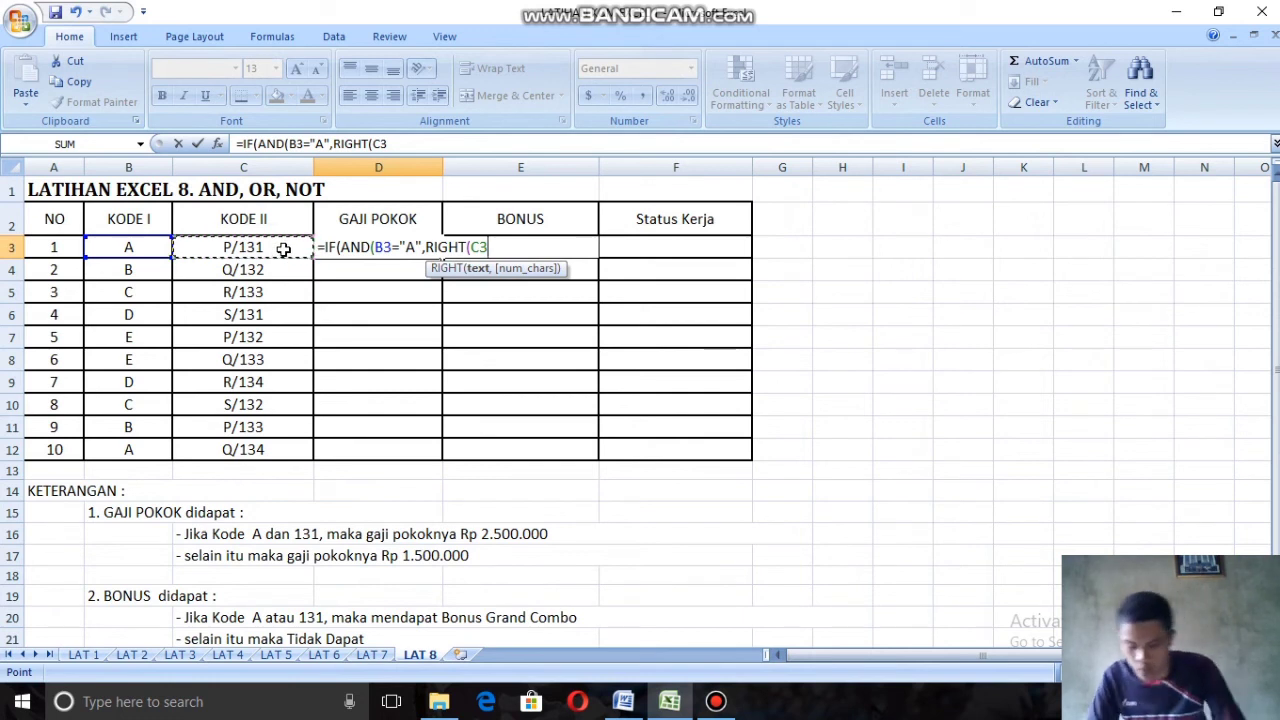
pyautogui.write('<')
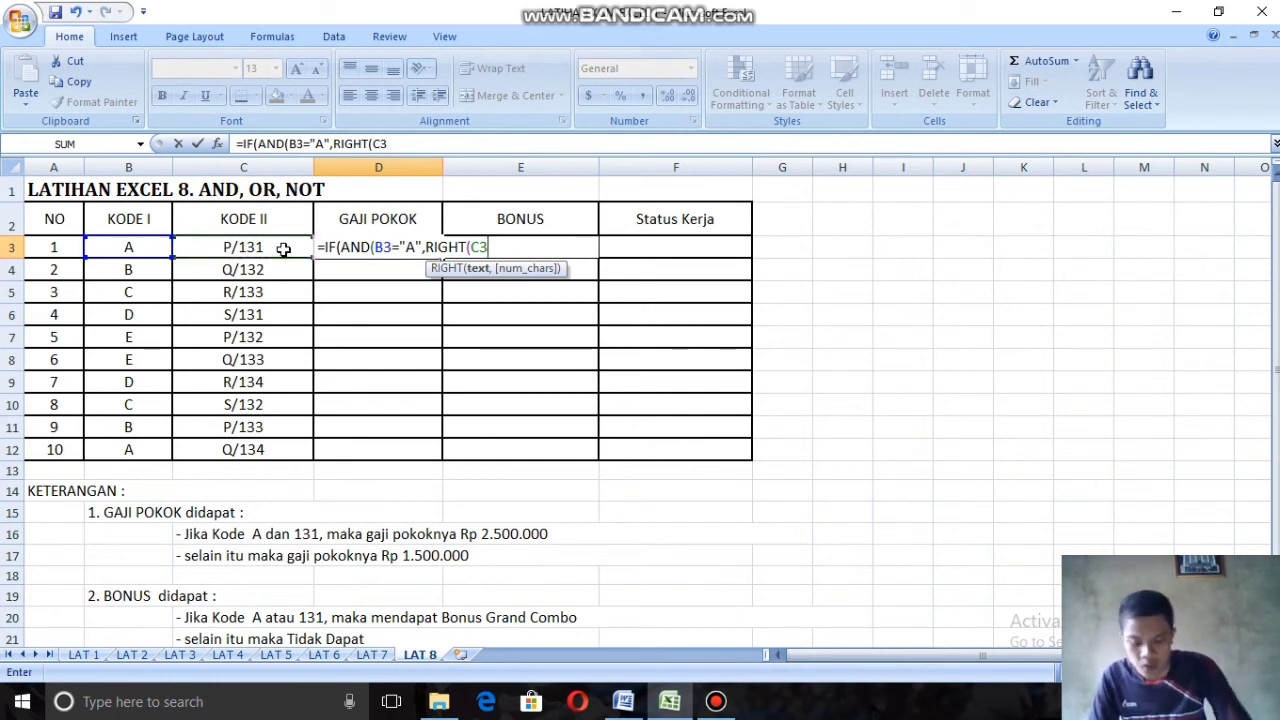
pyautogui.write(',')
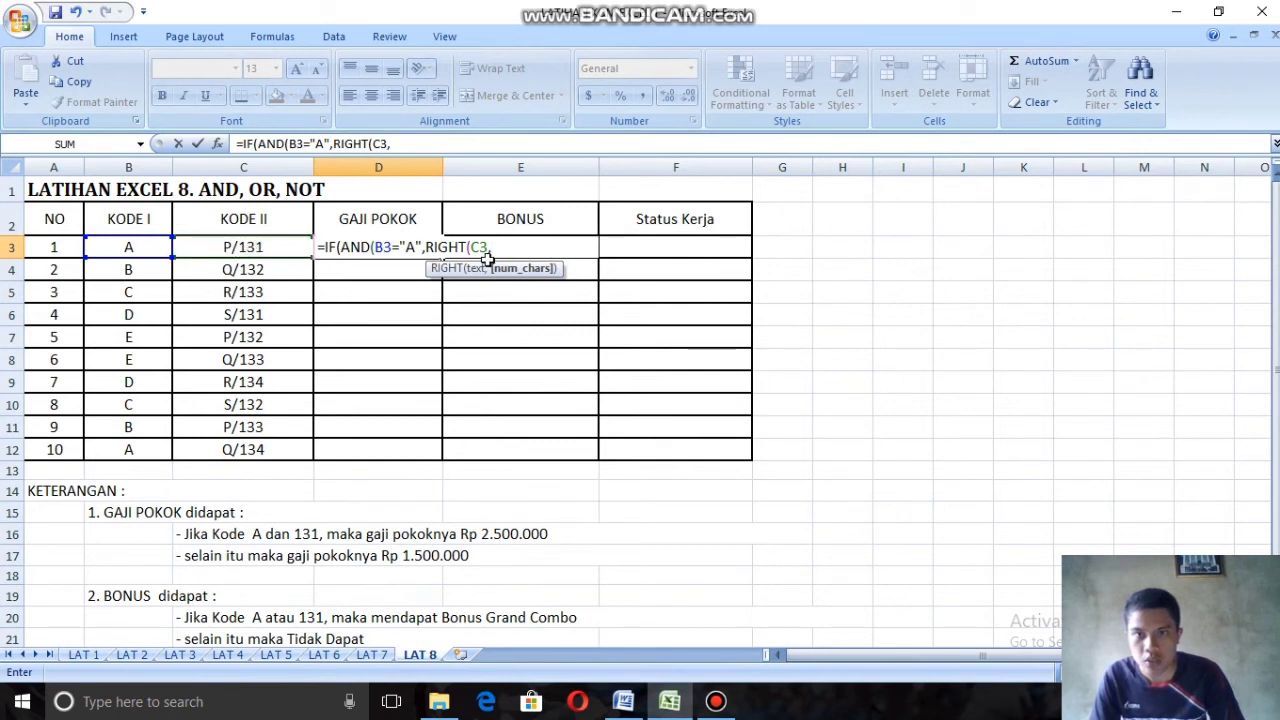
pyautogui.write('3')
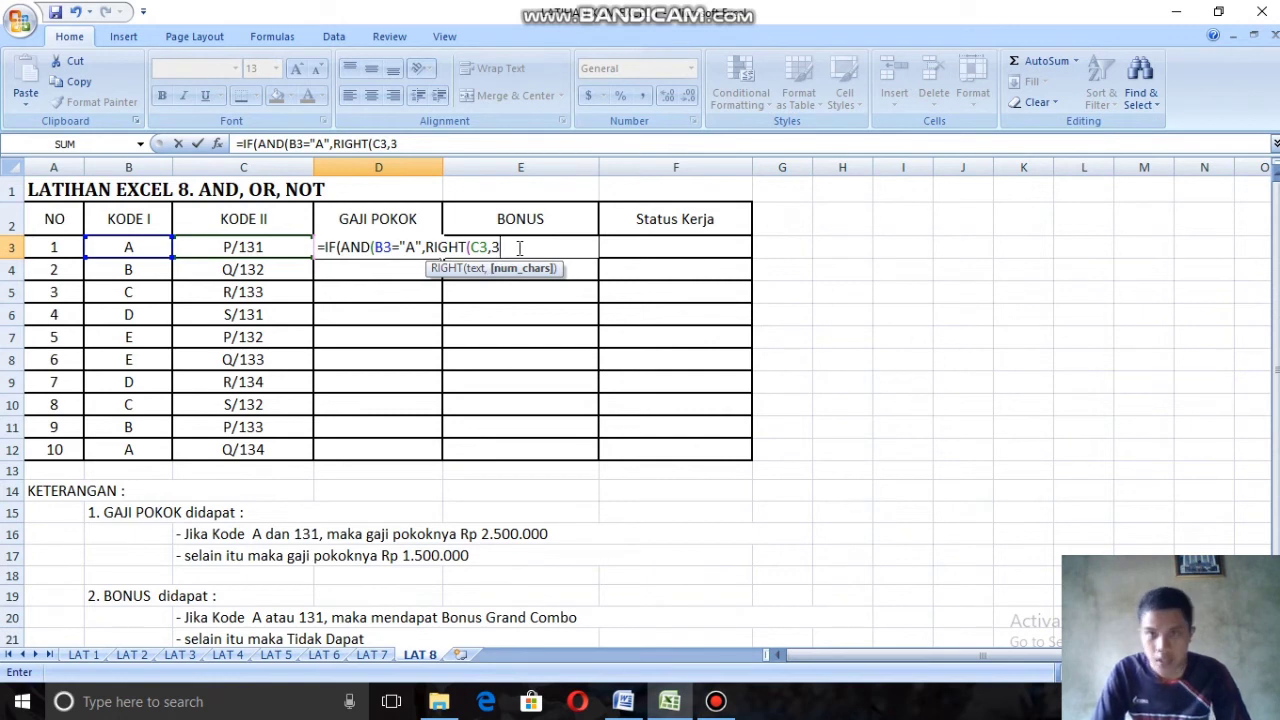
pyautogui.write(')')
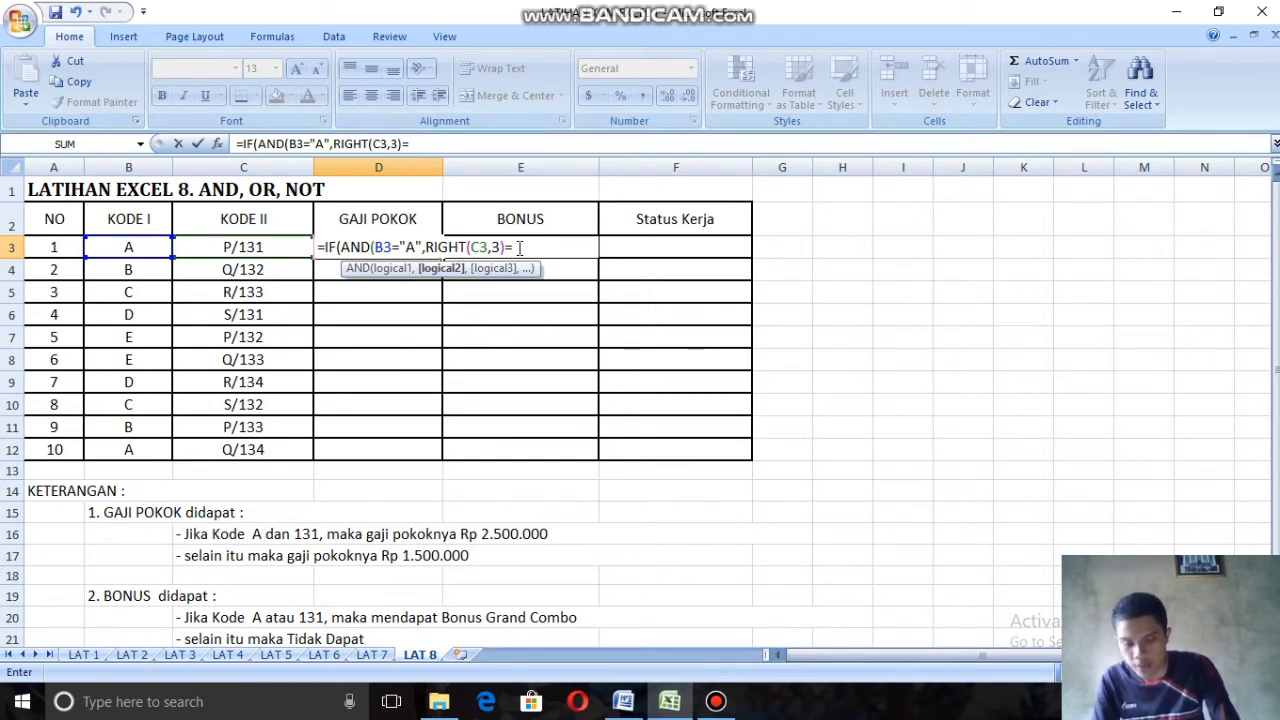
# Step: Compare the extracted Kode II characters with "131" and close the AND function
pyautogui.write('="')
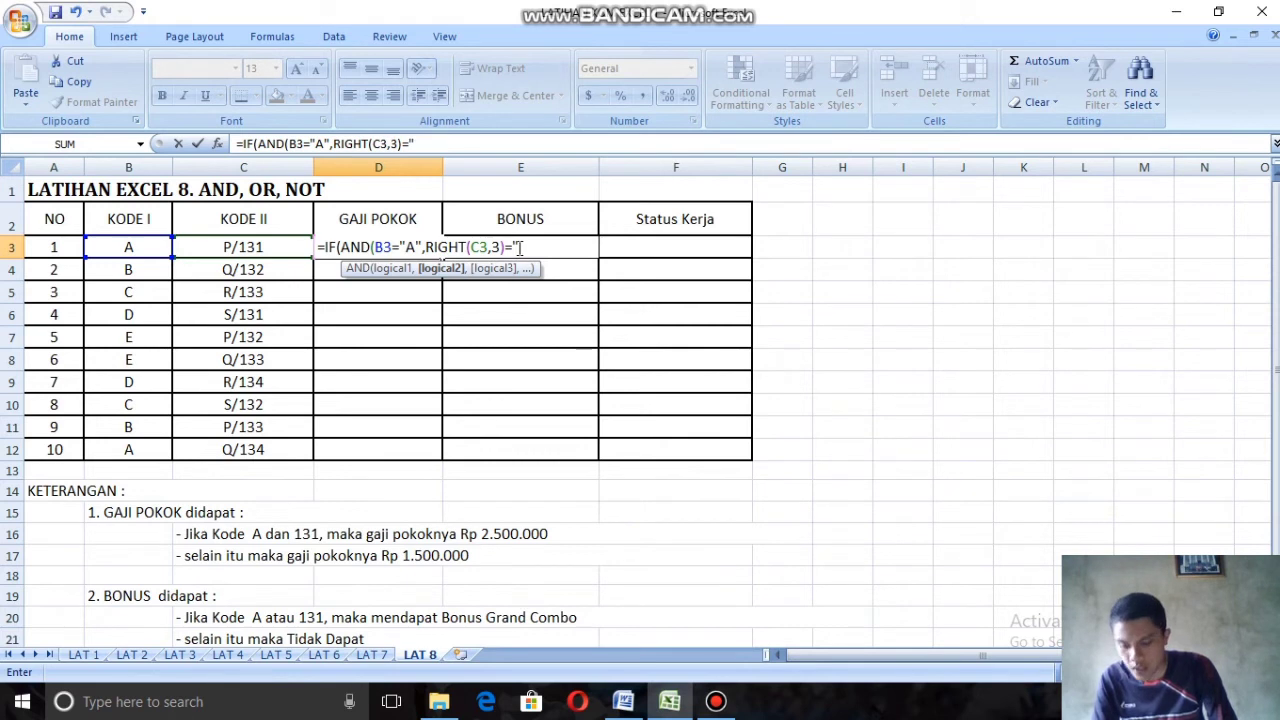
pyautogui.write('131')
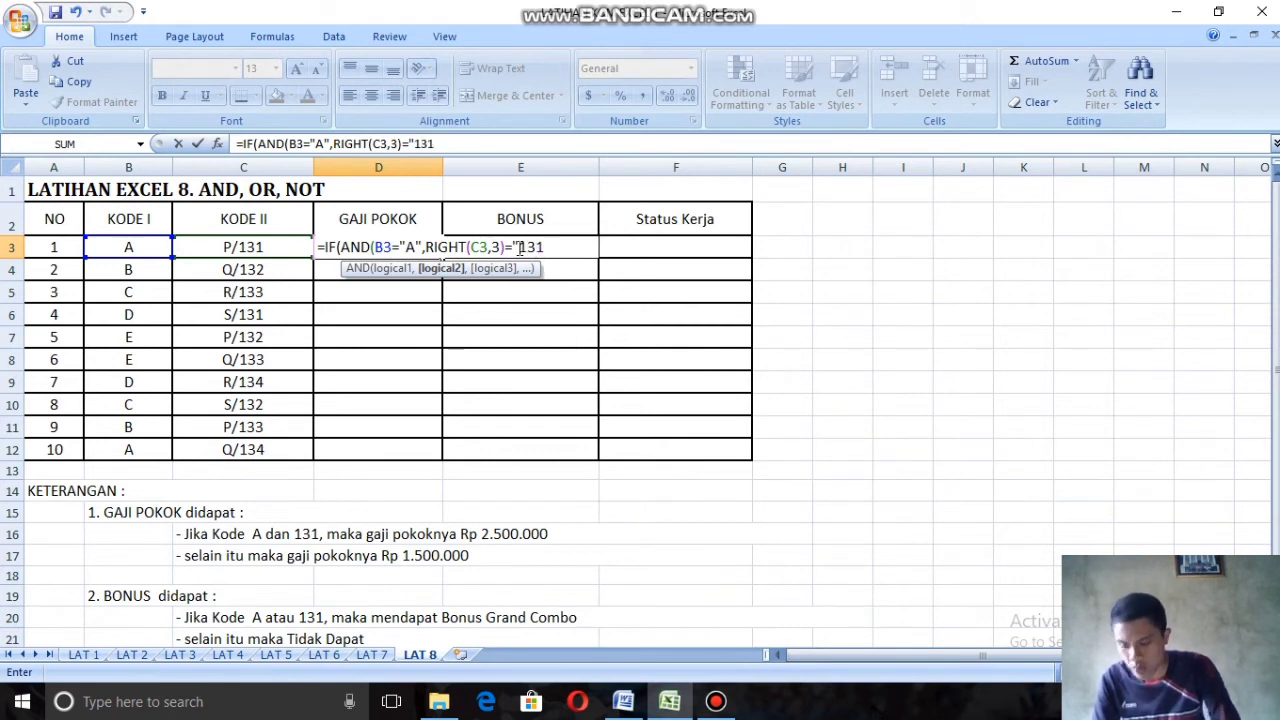
pyautogui.write('"')
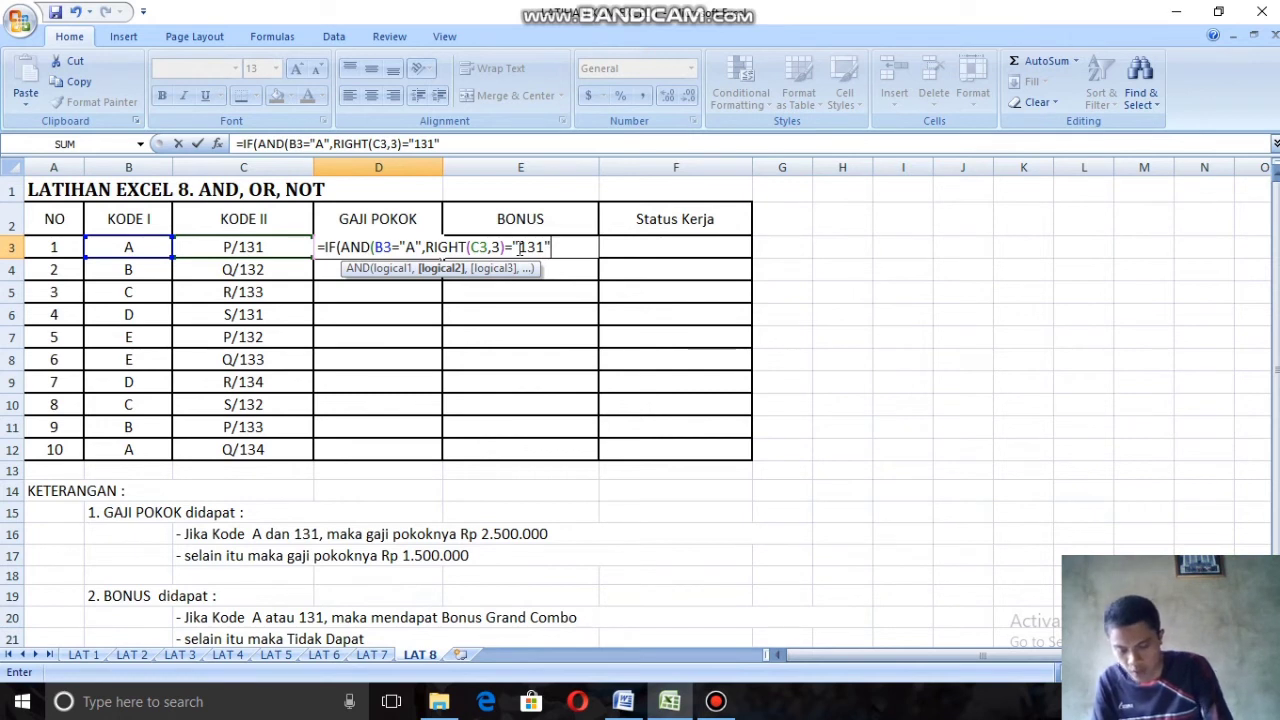
pyautogui.write('),')
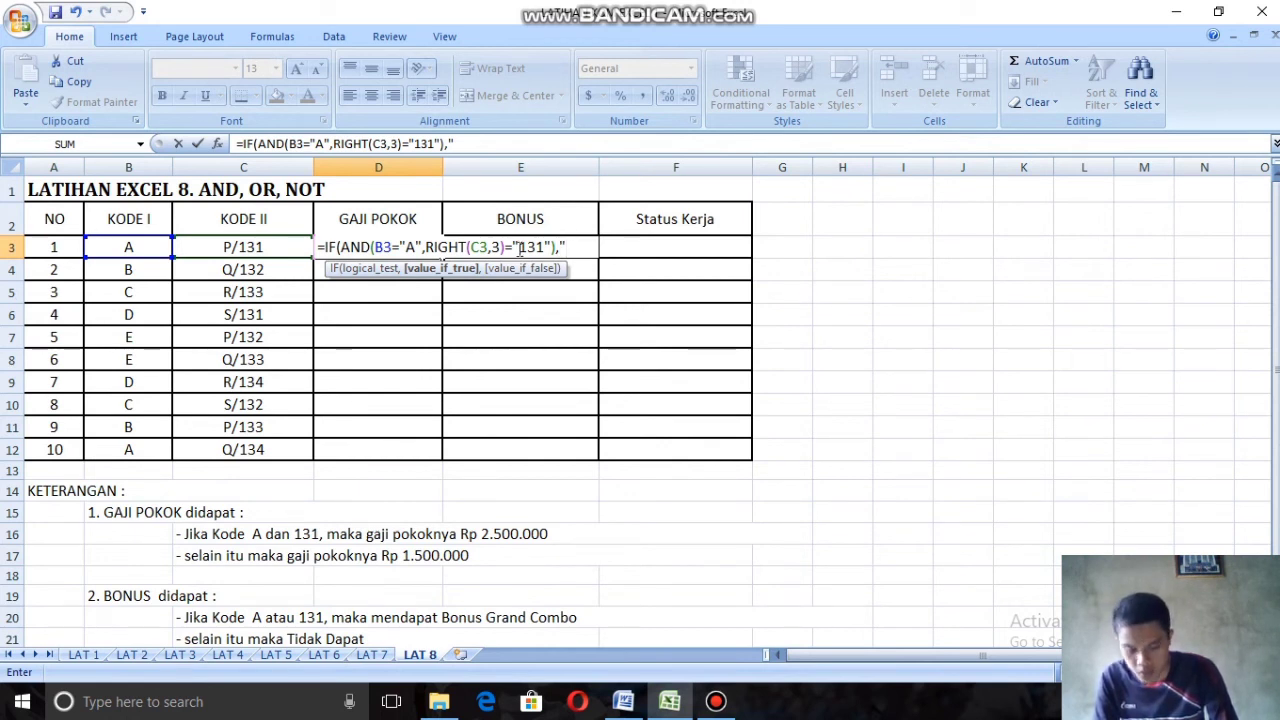
# Step: Complete the D3 formula with 2500000 as the value if true and 1500000 as the value if false
pyautogui.write('25')
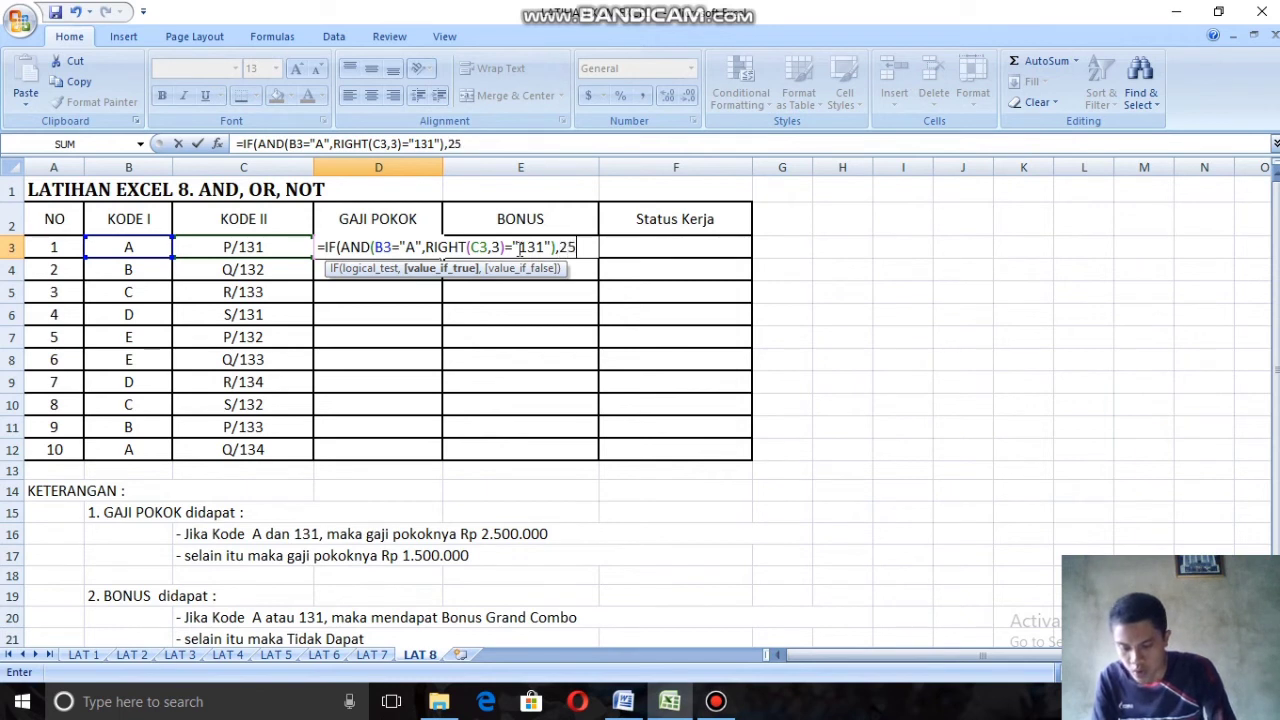
pyautogui.write('000')
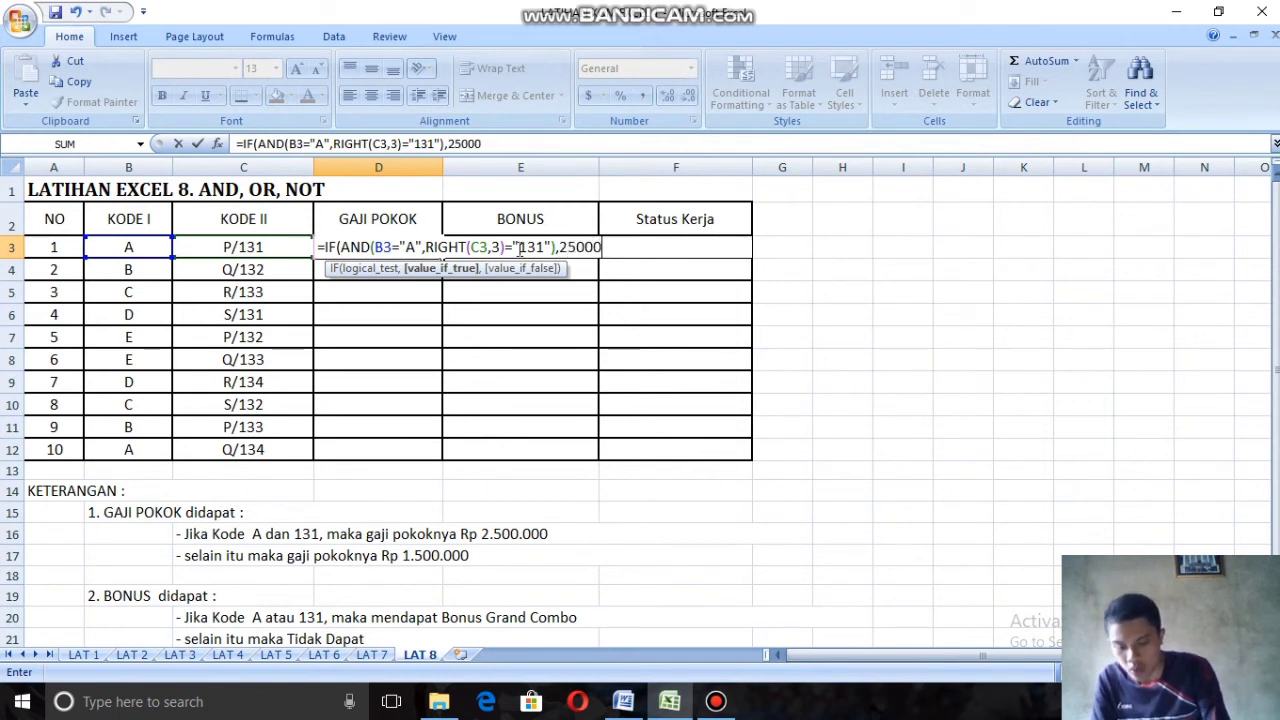
pyautogui.write('00,')
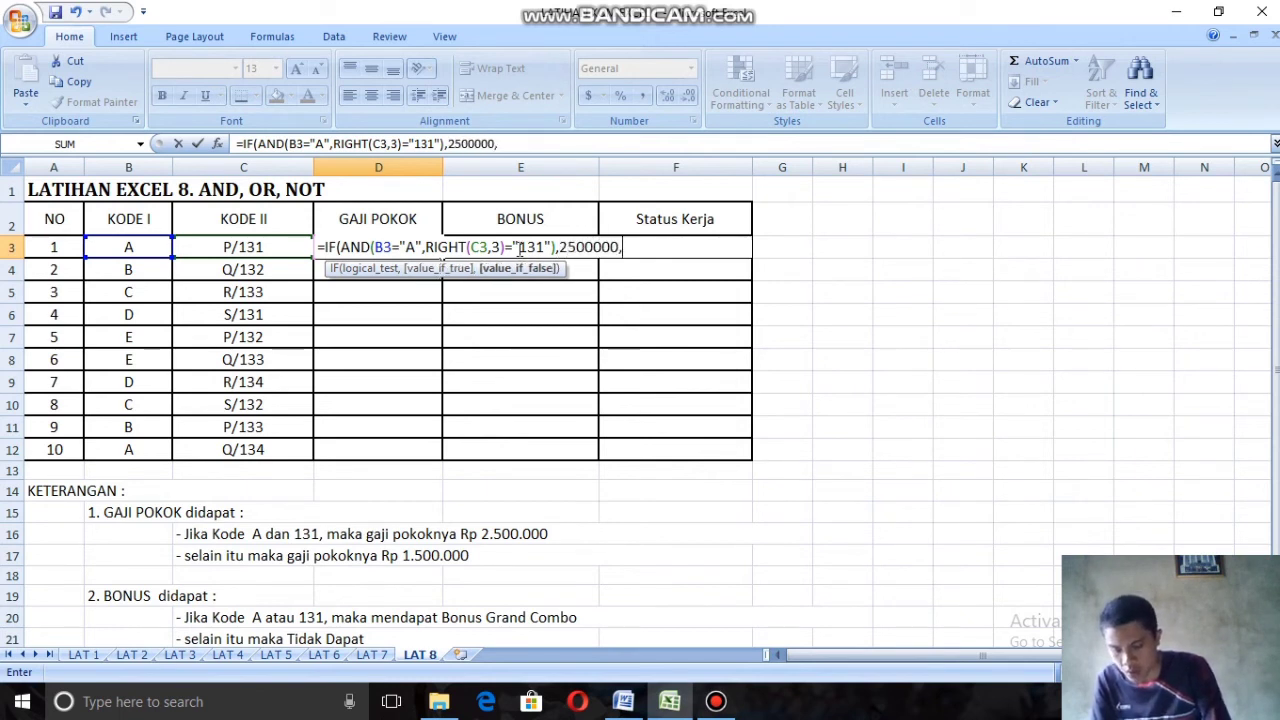
pyautogui.write('1500')
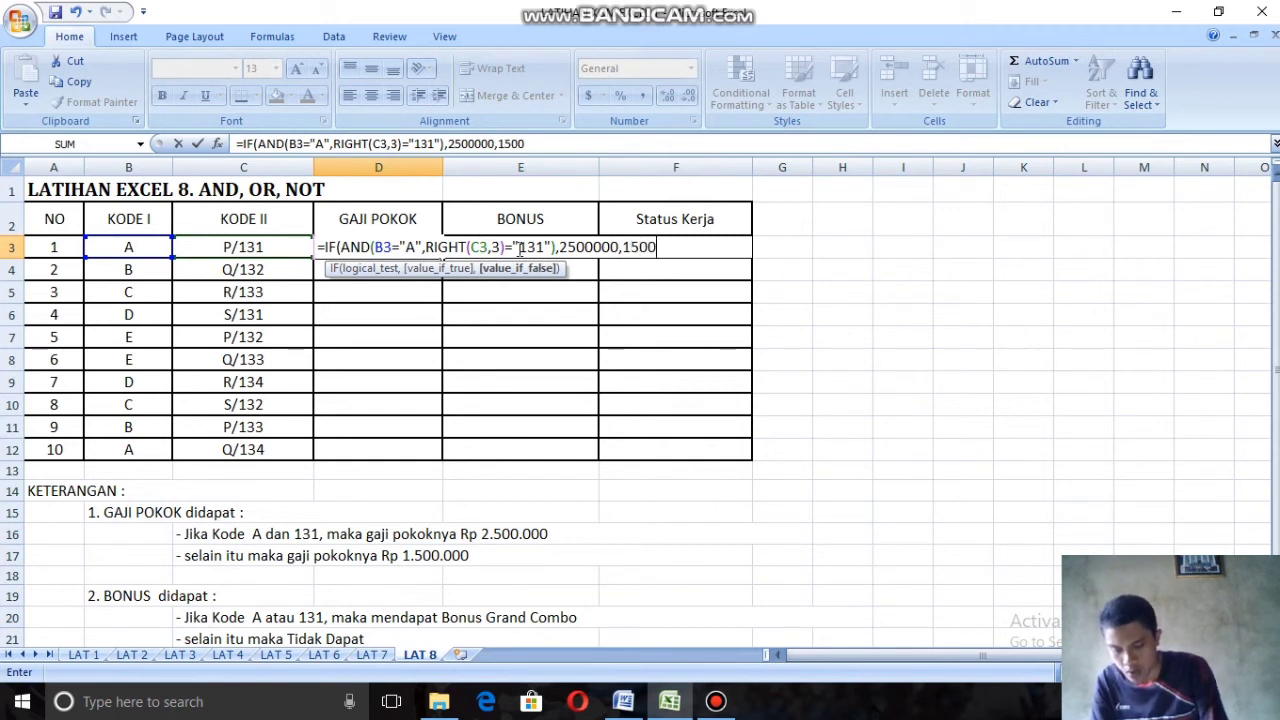
pyautogui.write('000')
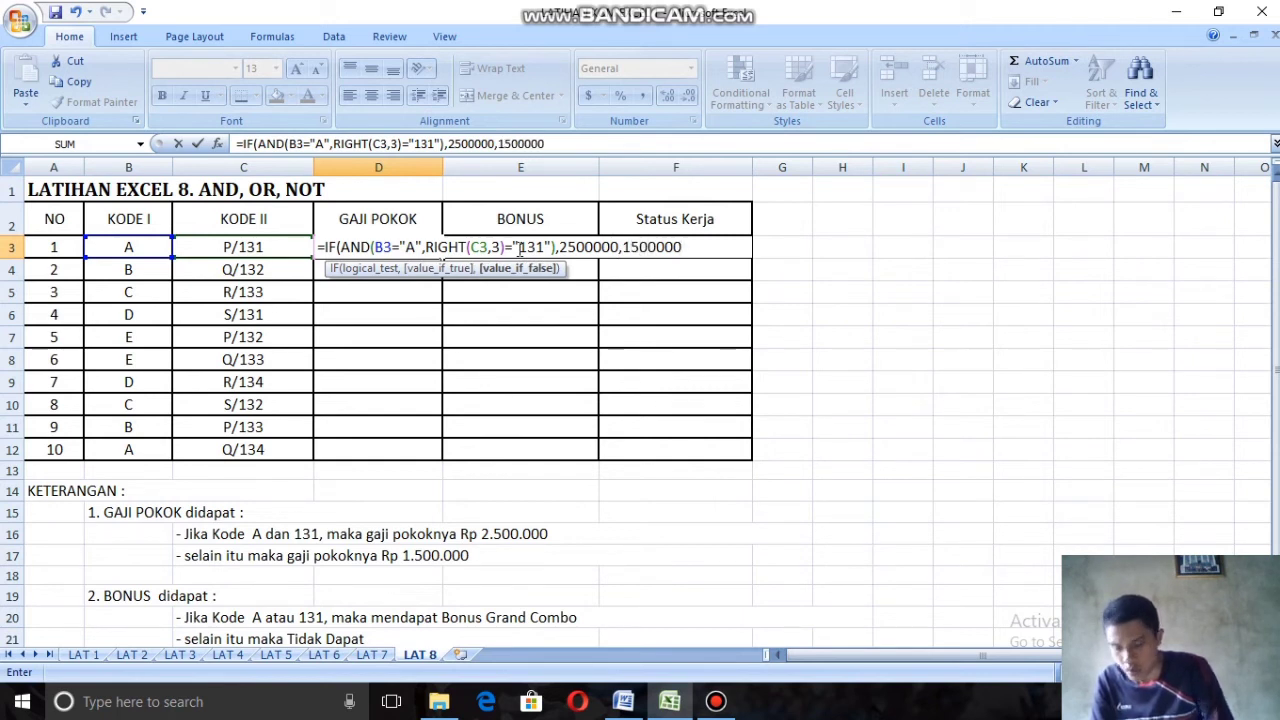
pyautogui.write(')')
pyautogui.press('Return')
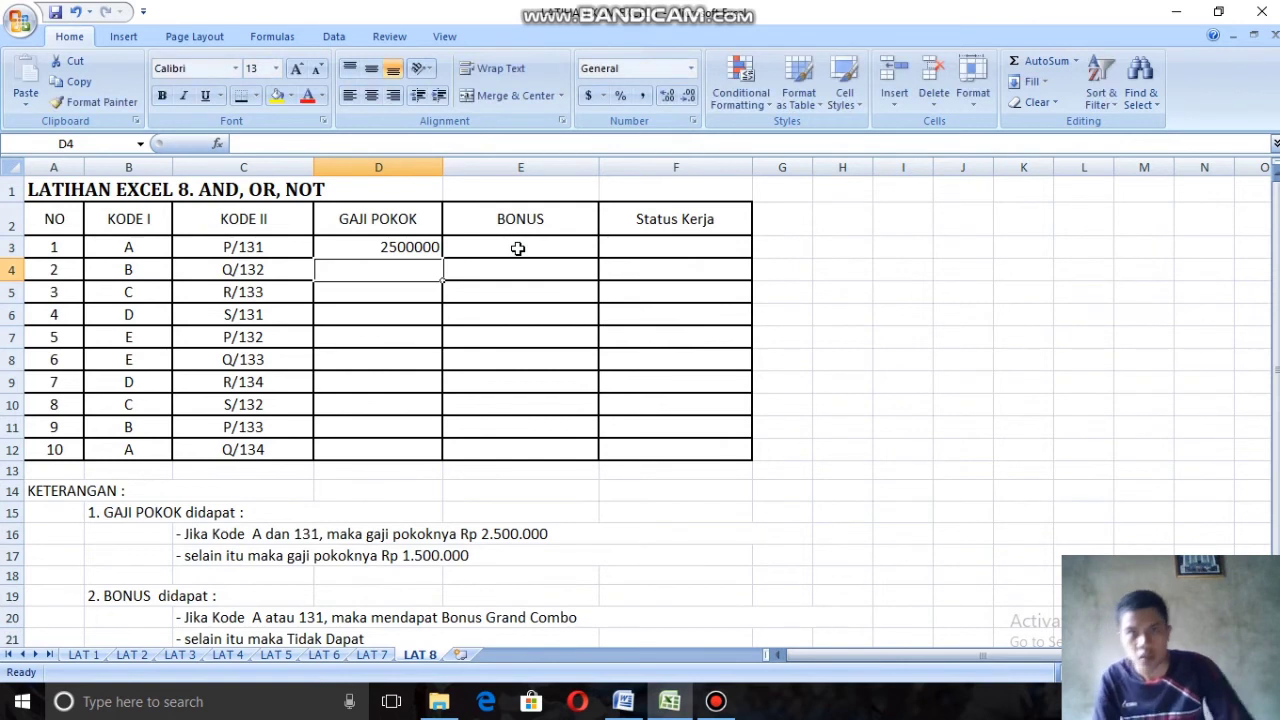
# Step: Fill the Gaji Pokok formula from D3 down to D12 and check row 3's codes against its salary
pyautogui.click(402, 248)
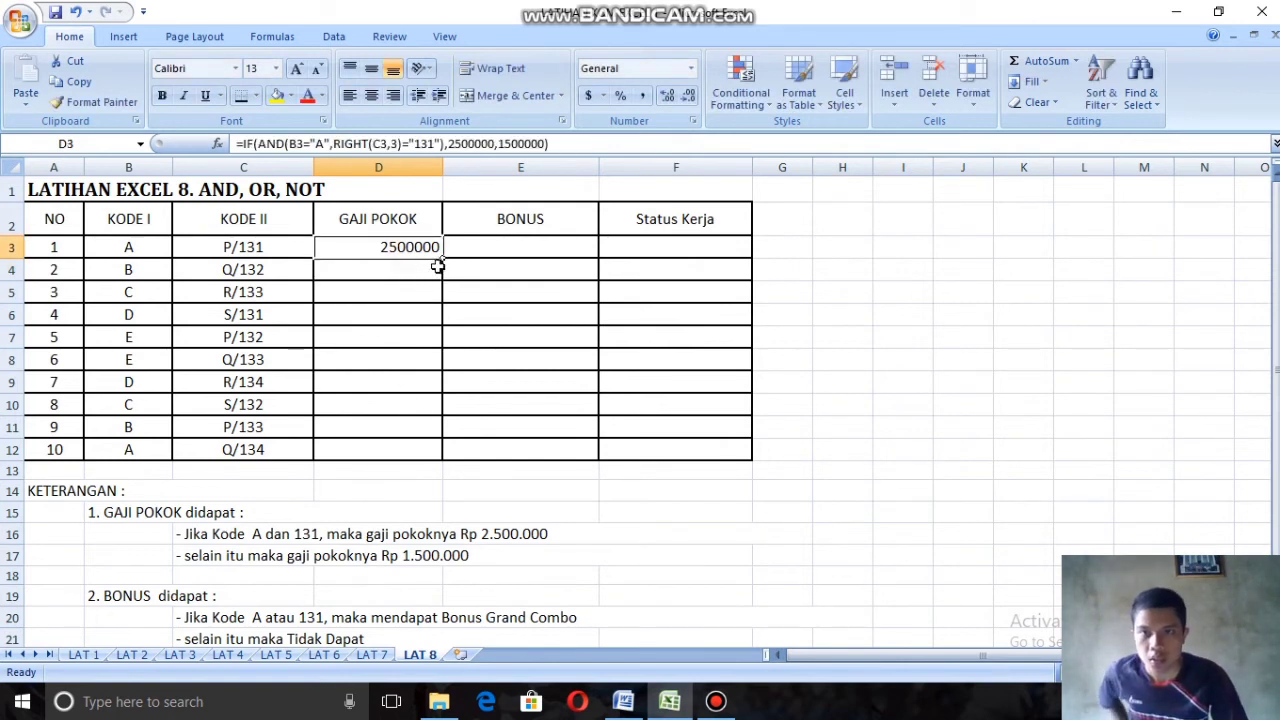
pyautogui.moveTo(444, 259); pyautogui.dragTo(454, 452)
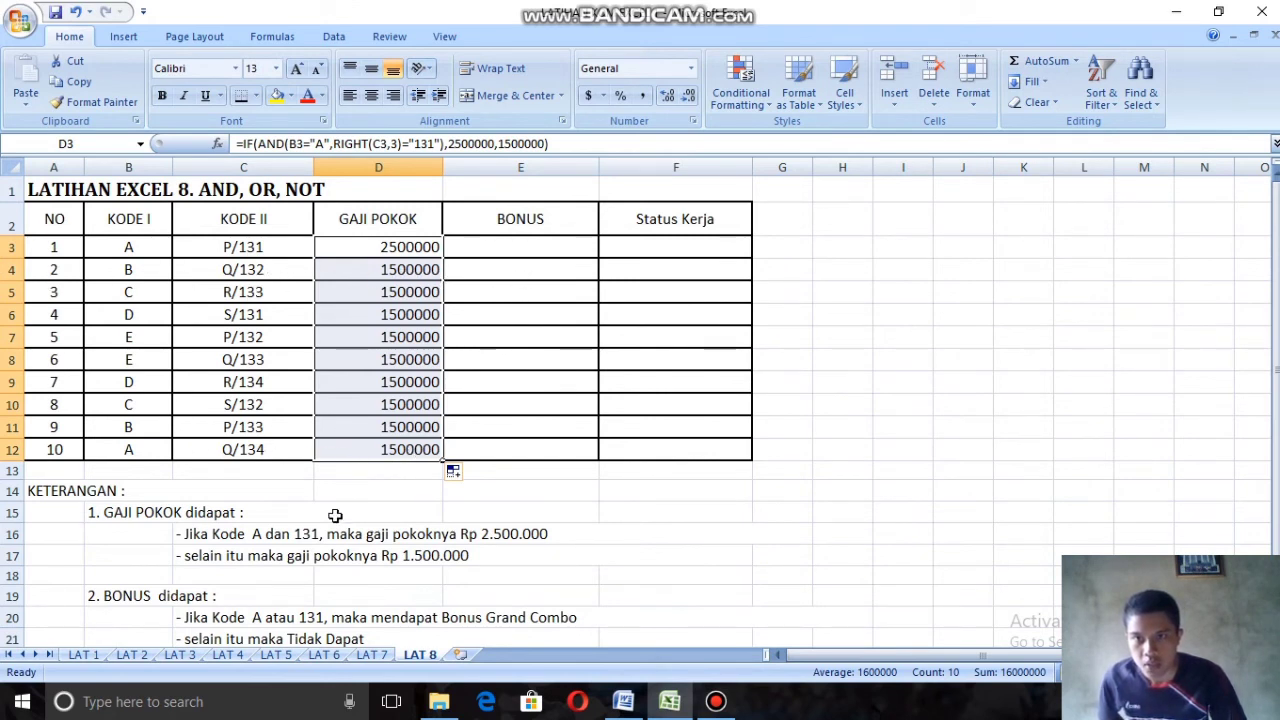
pyautogui.moveTo(151, 249); pyautogui.dragTo(372, 247)
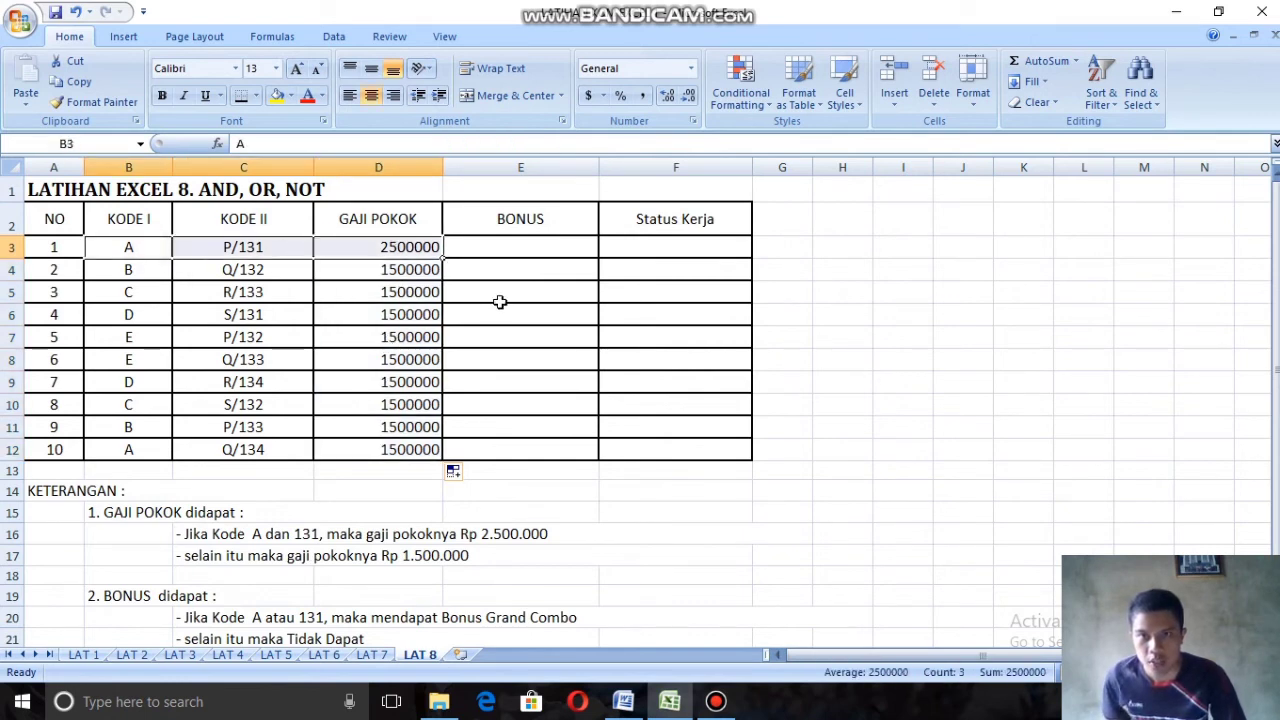
# Step: Start an IF formula with a nested OR function in the first Bonus cell, E3, using B3="A" as the first condition
pyautogui.click(533, 242)
pyautogui.write('=')
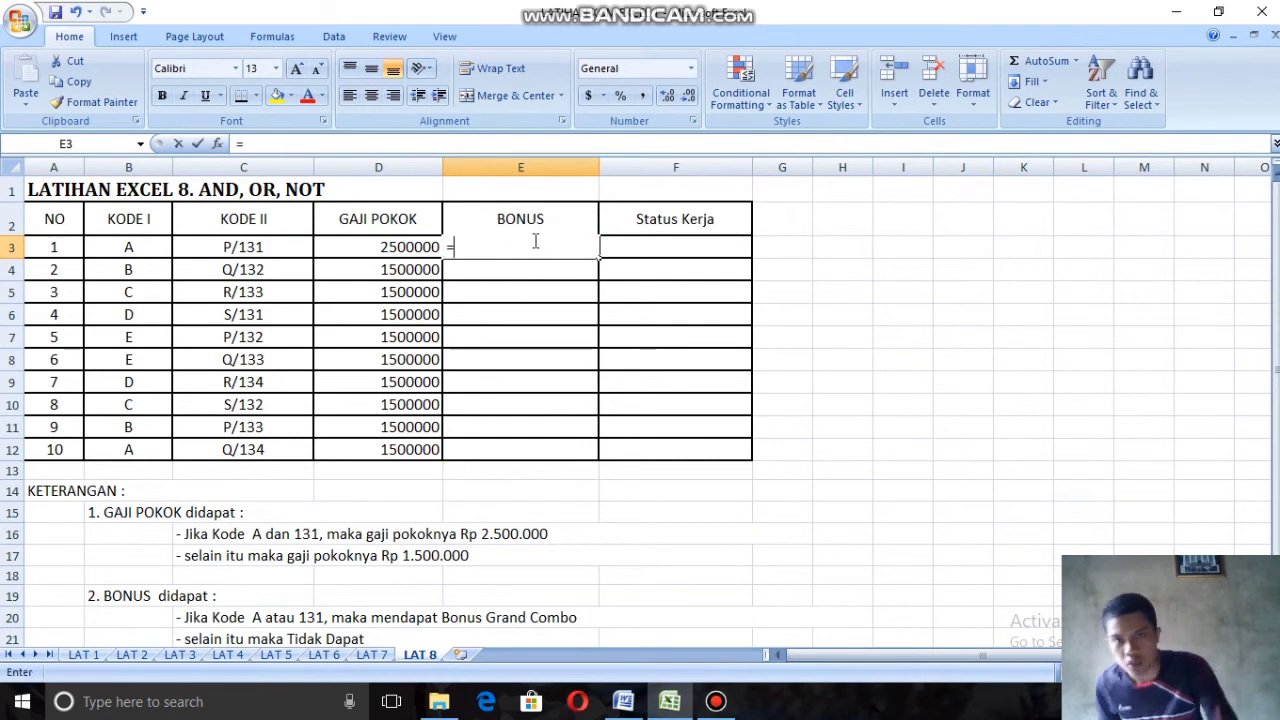
pyautogui.write('IF')
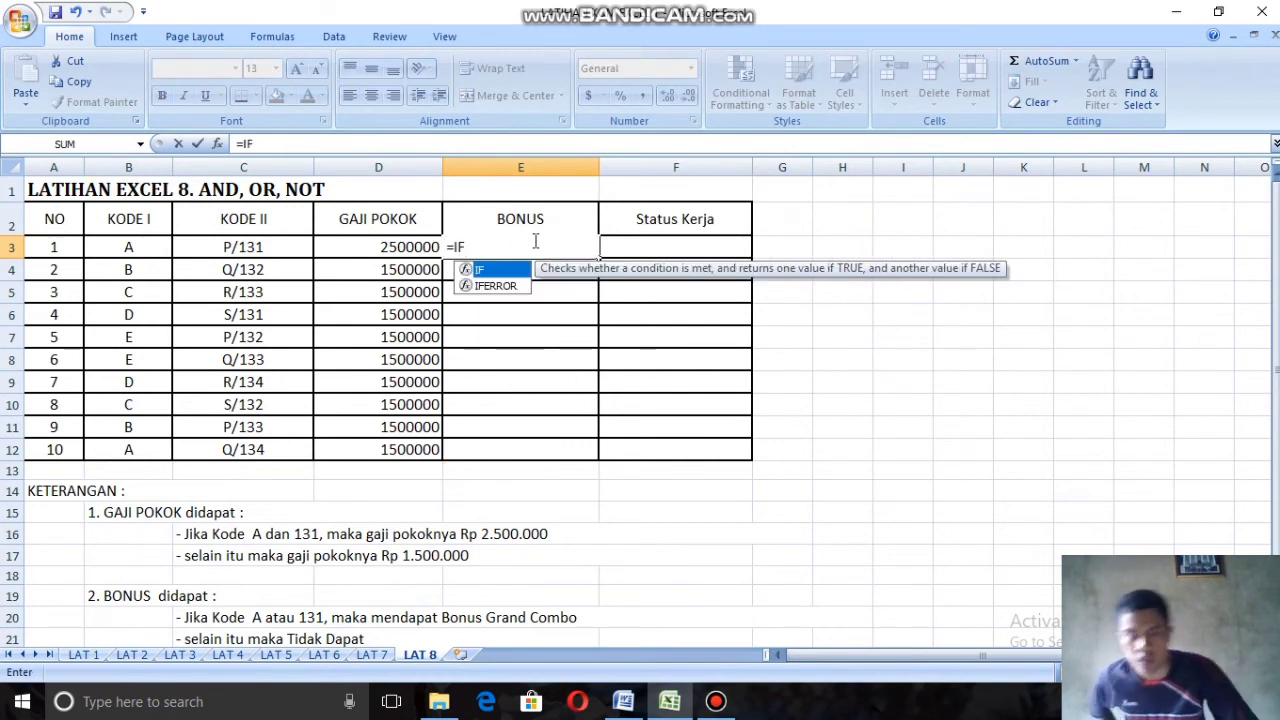
pyautogui.write('(')
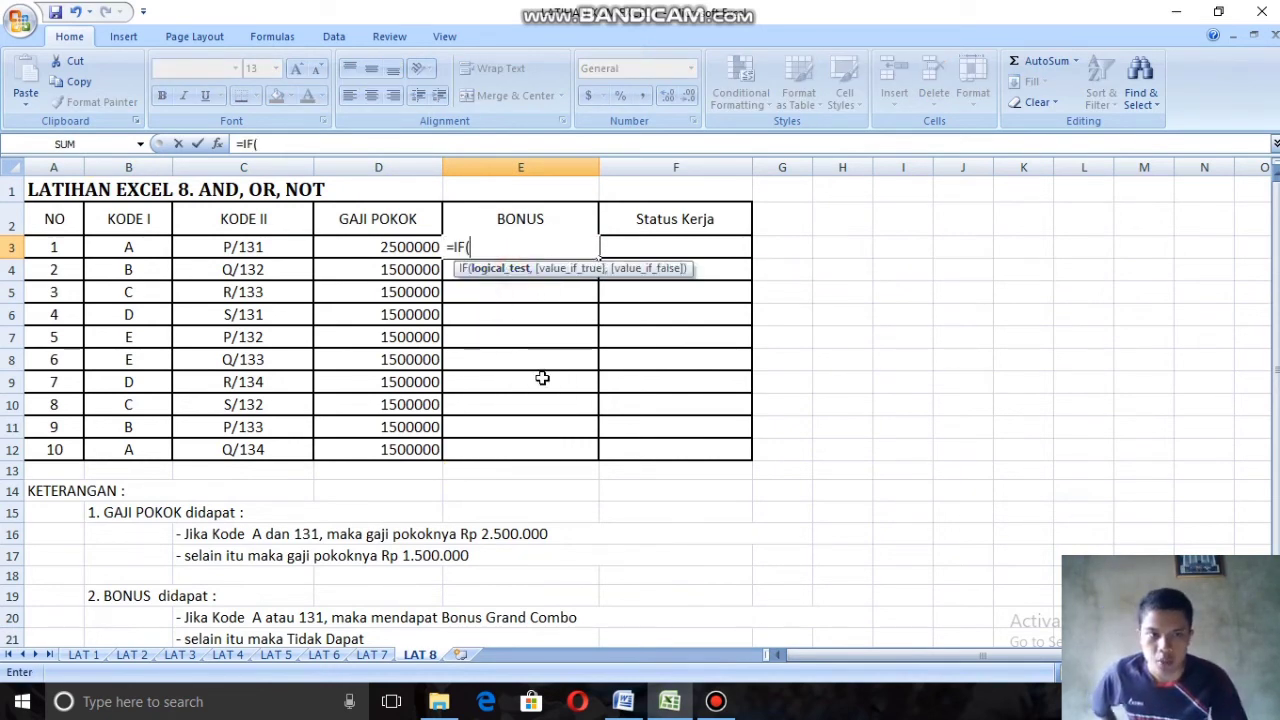
pyautogui.scroll(-1, 230, 620)
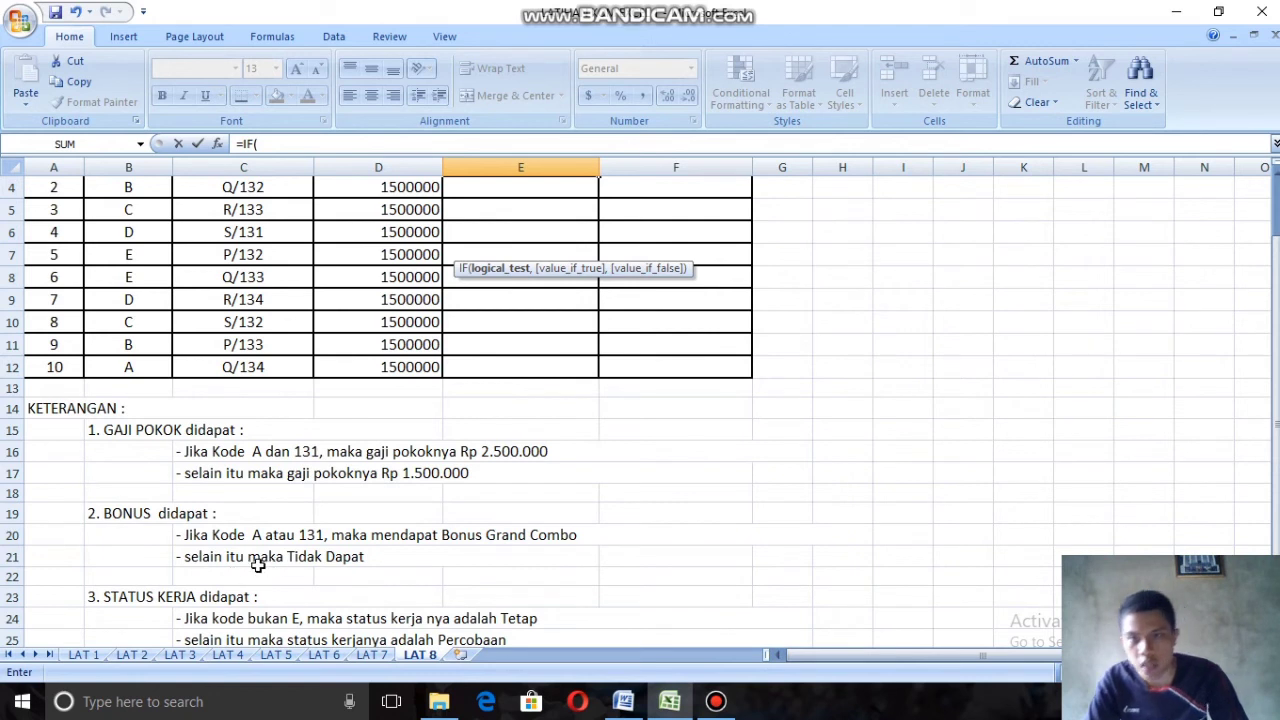
pyautogui.scroll(1, 500, 450)
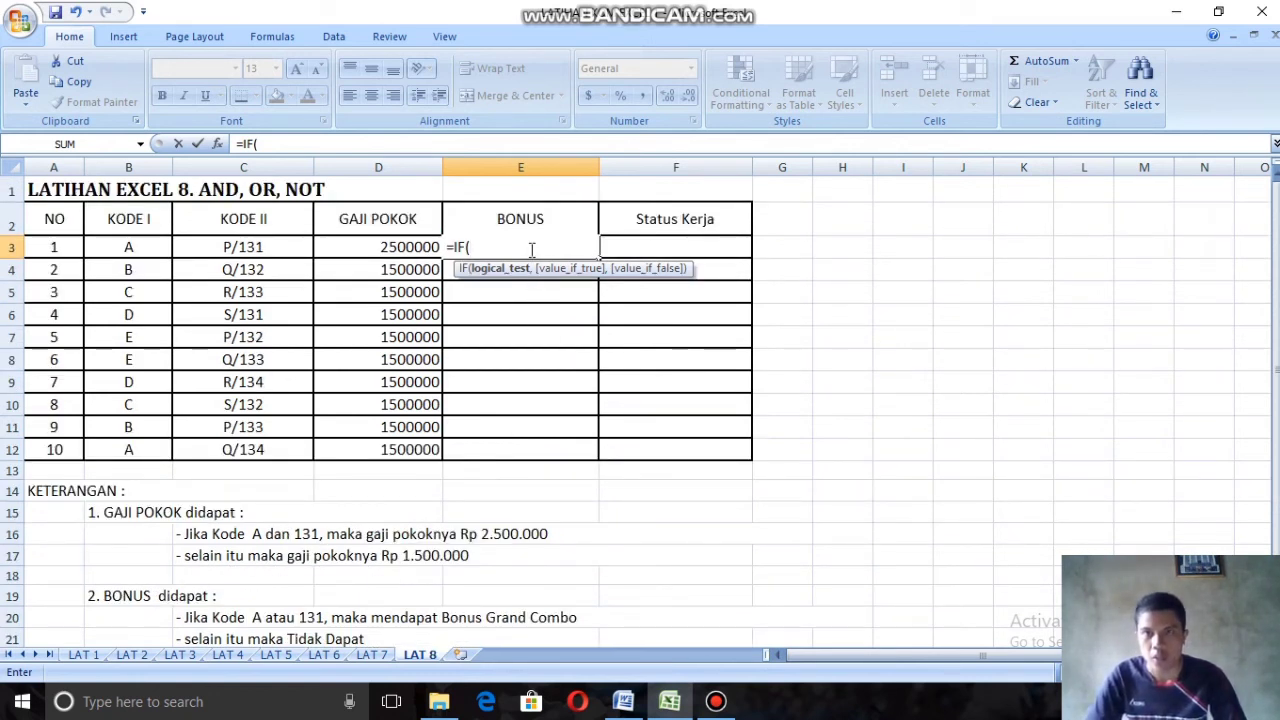
pyautogui.write('OR')
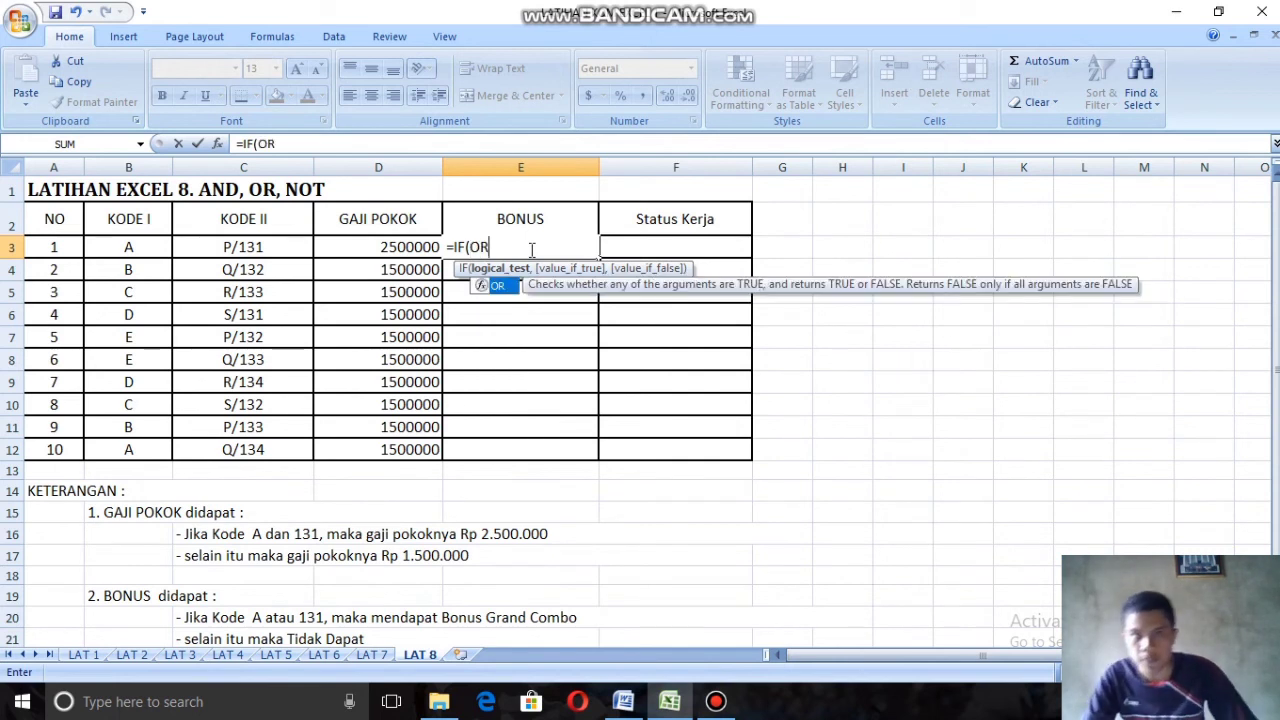
pyautogui.write('(')
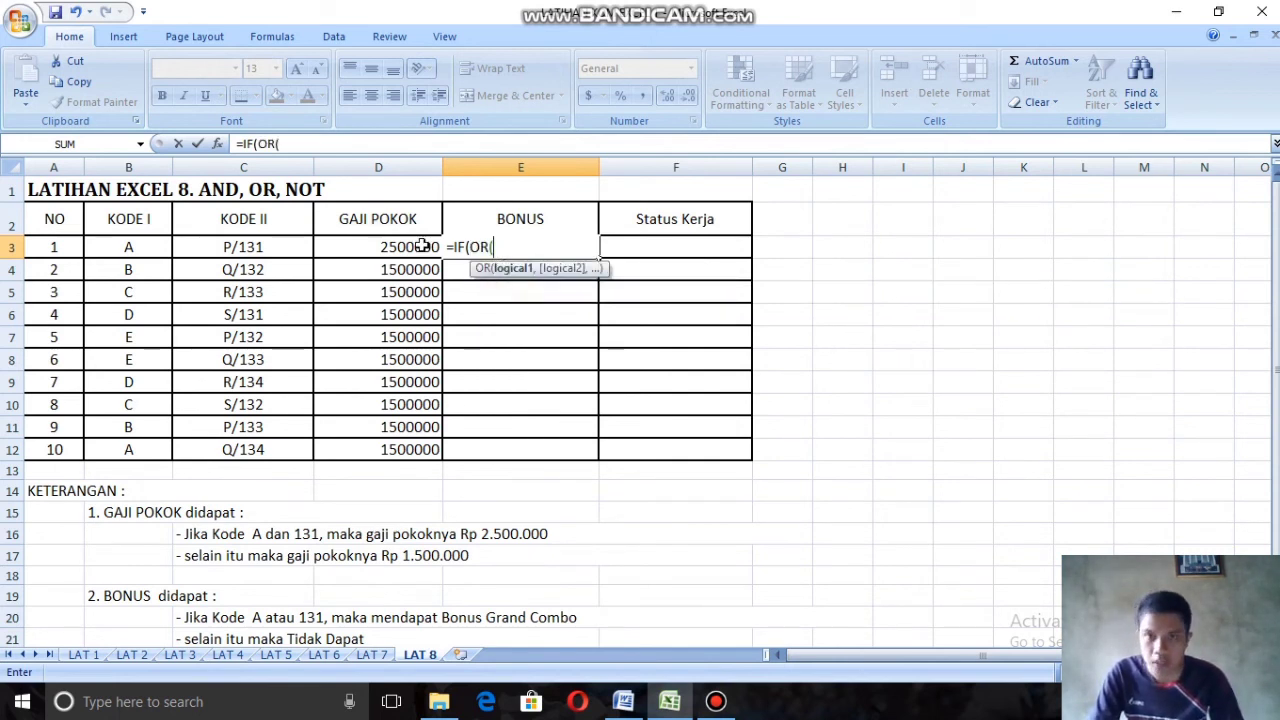
pyautogui.click(143, 247)
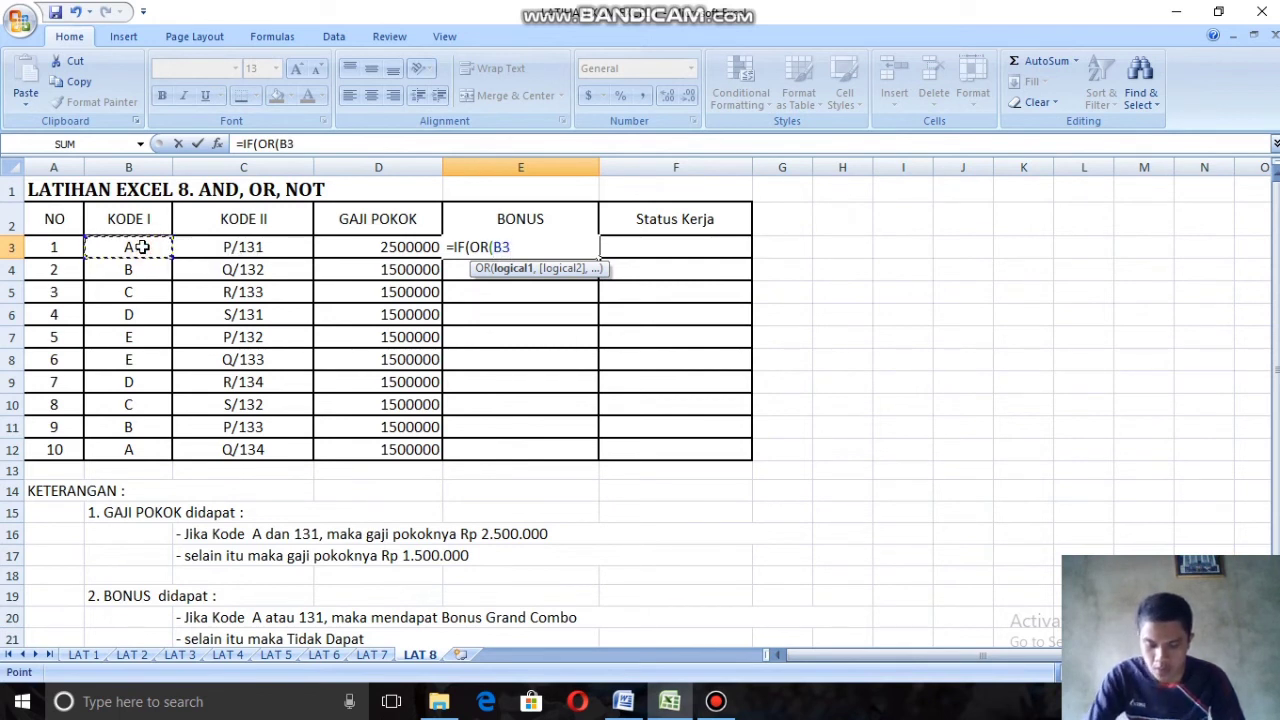
pyautogui.write('="A')
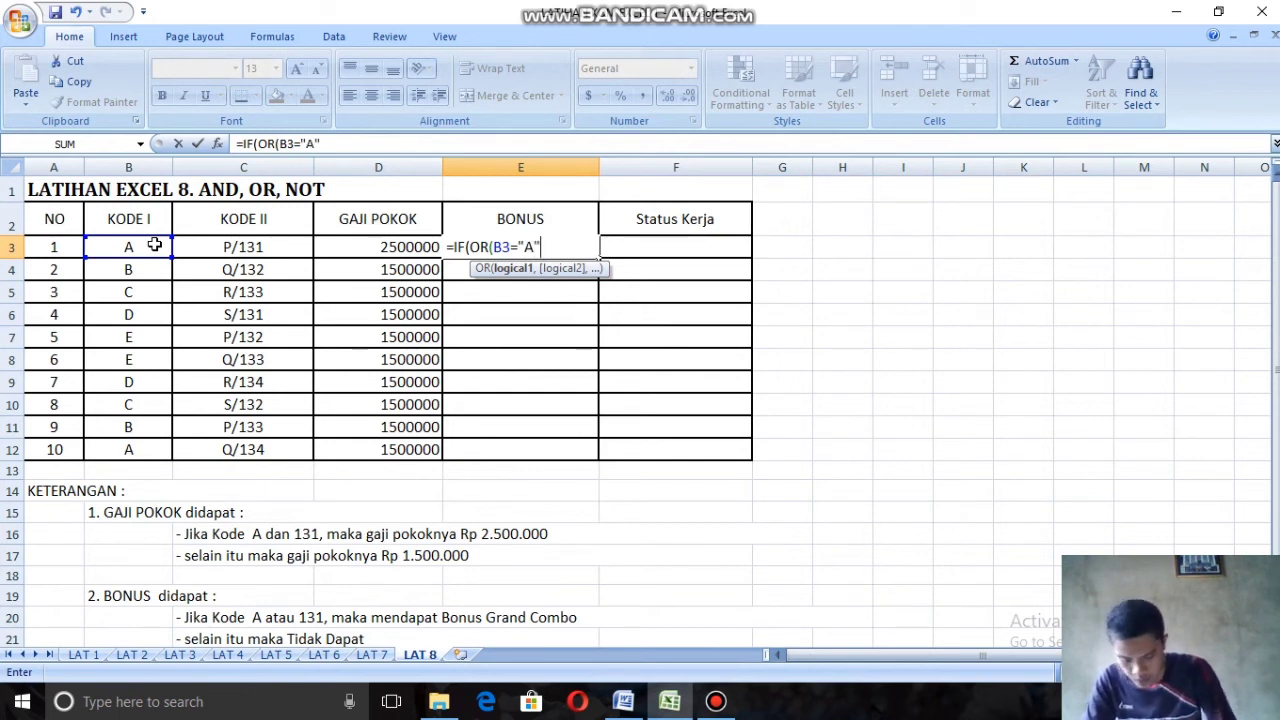
# Step: Add RIGHT(C3,3) as the start of the second OR condition in E3 to extract Kode II's last three characters
pyautogui.write(',RI')
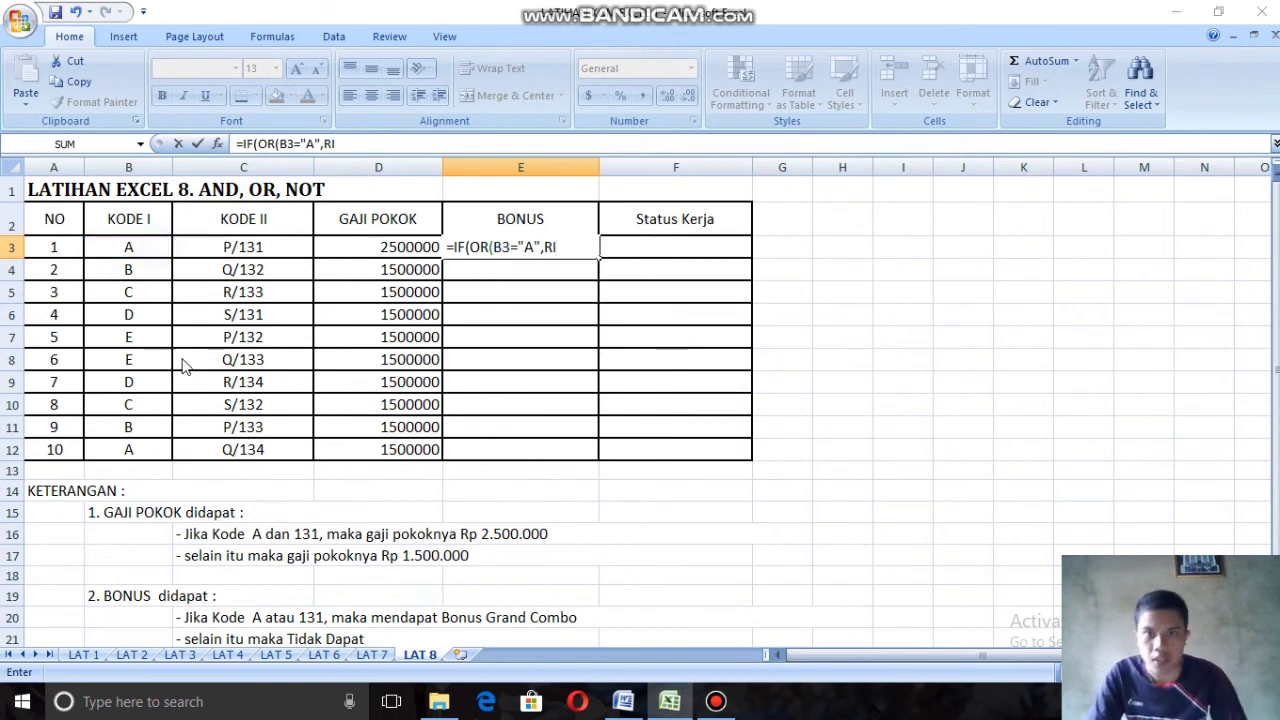
pyautogui.press('Return')
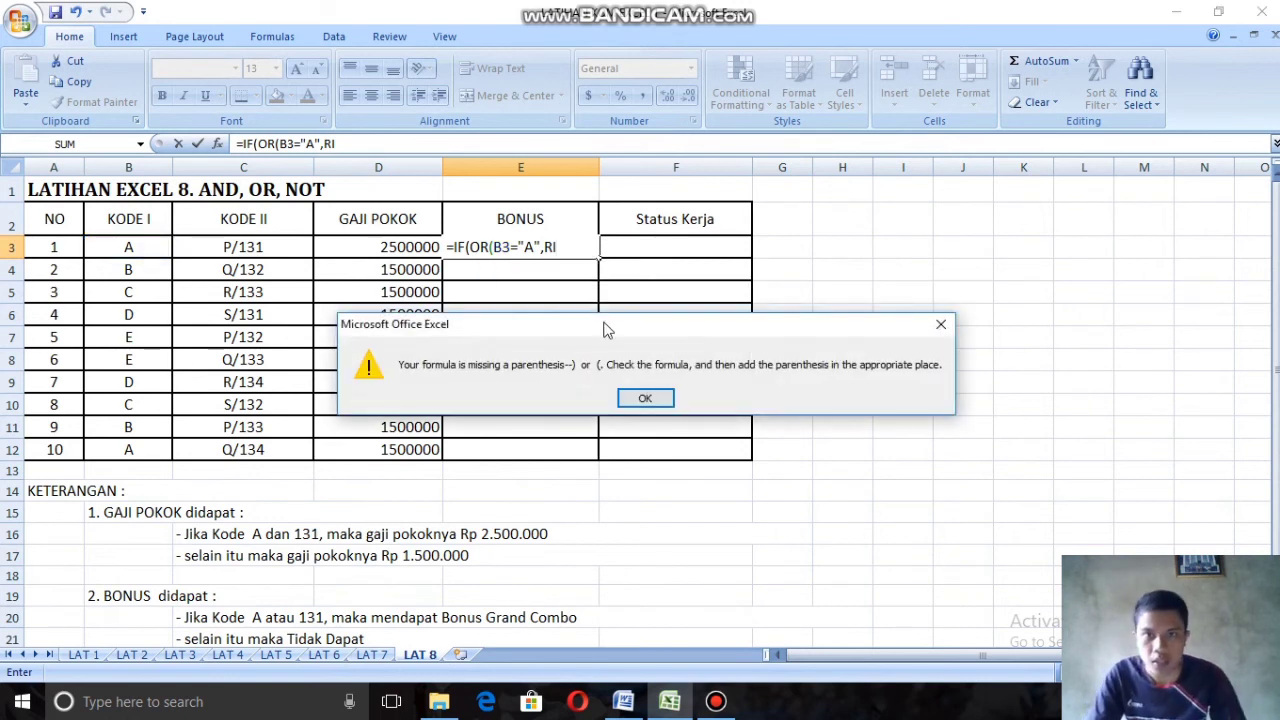
pyautogui.click(646, 397)
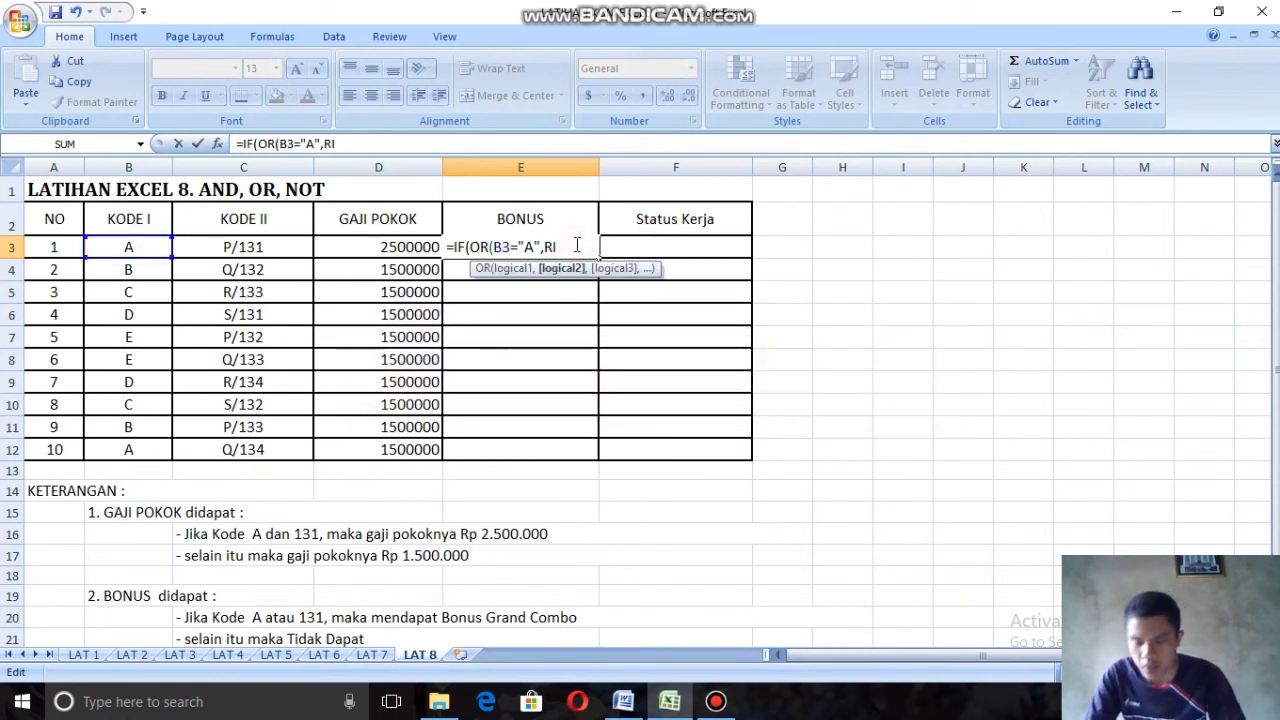
pyautogui.write('G')
pyautogui.doubleClick(565, 285)
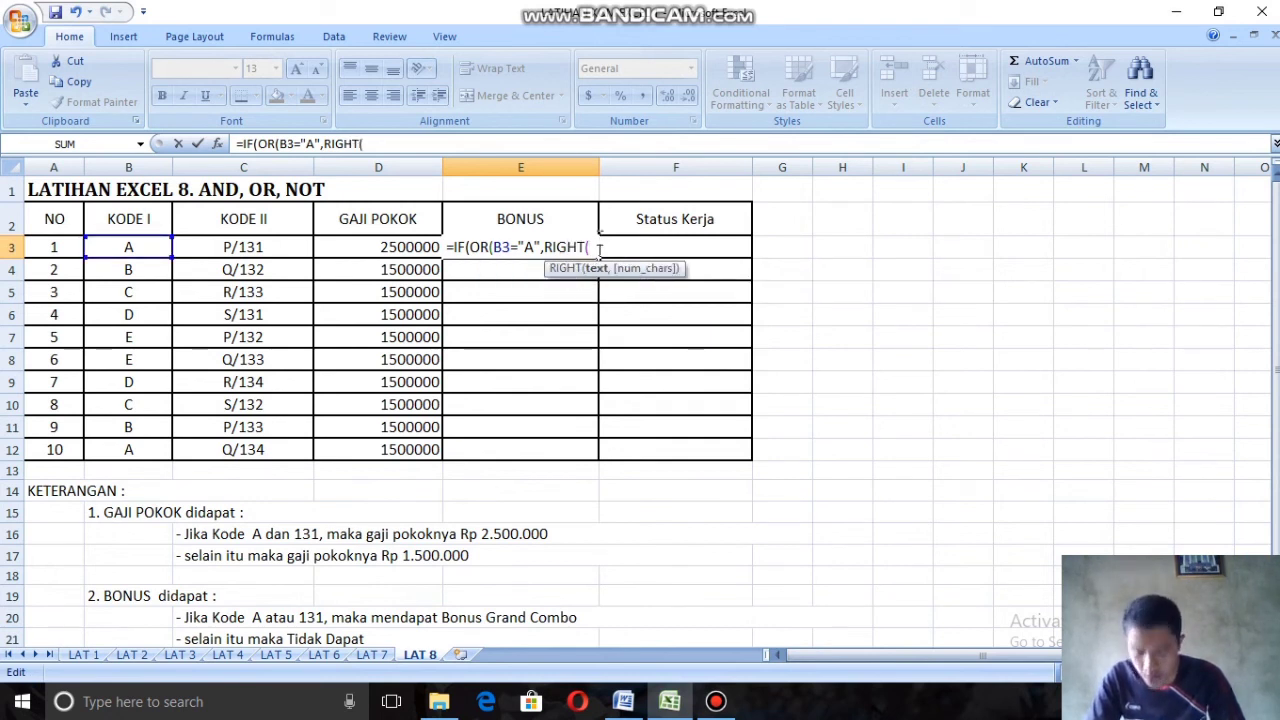
pyautogui.click(278, 246)
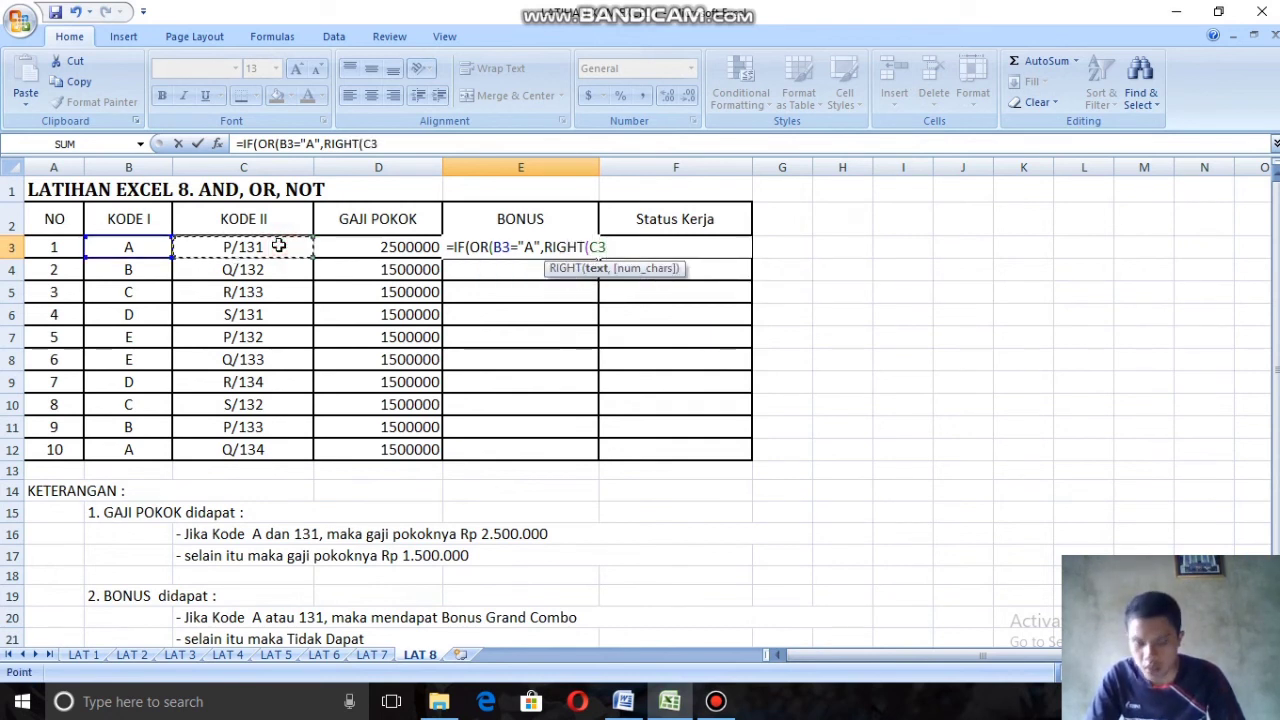
pyautogui.write('<')
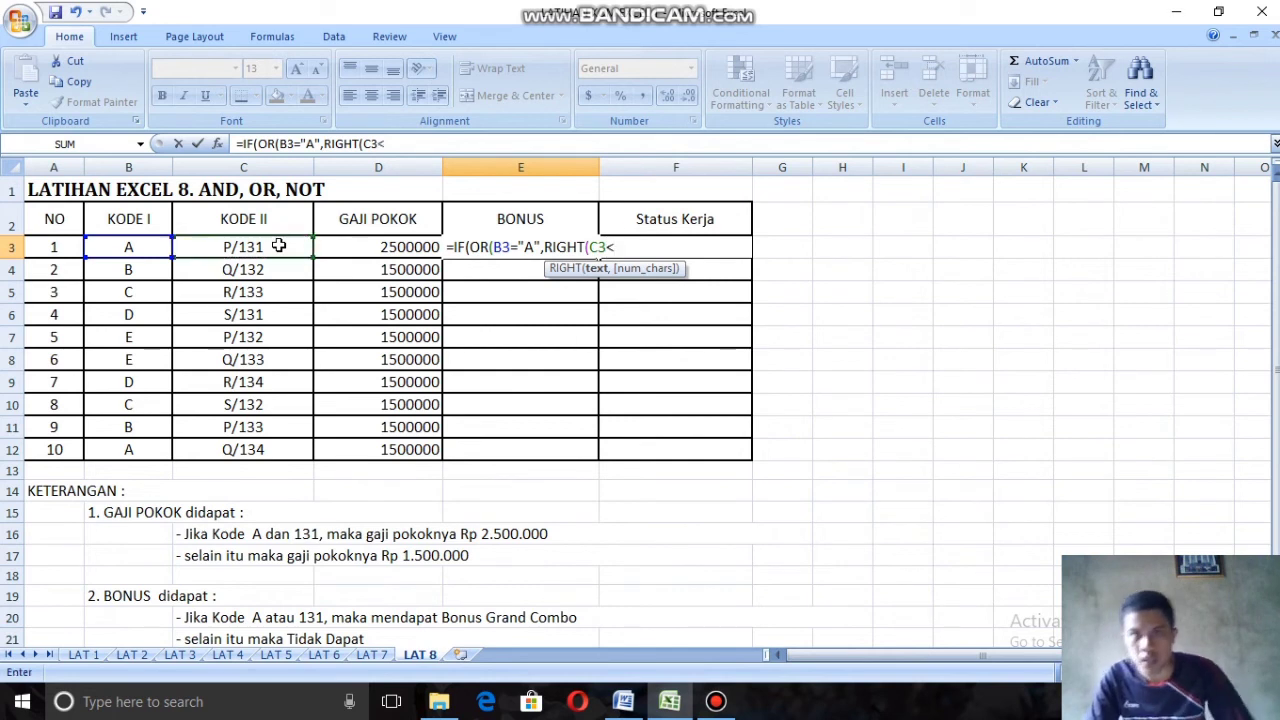
pyautogui.press('BackSpace')
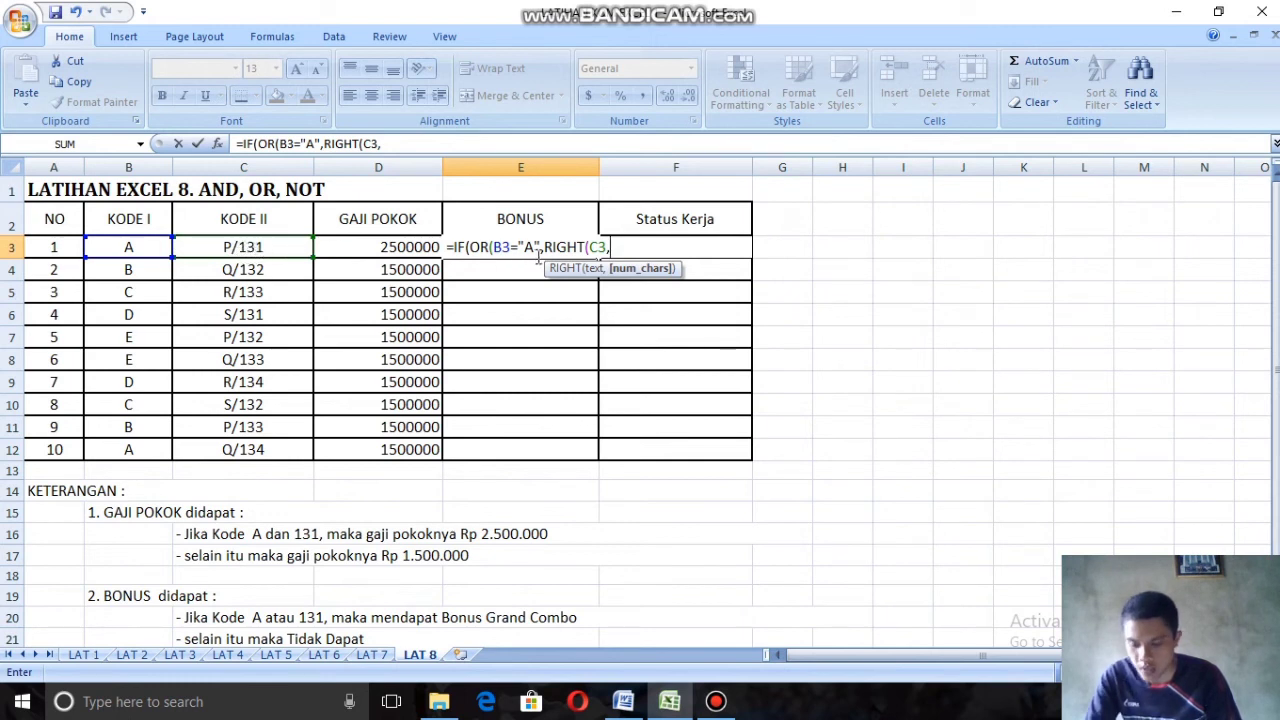
pyautogui.write('3')
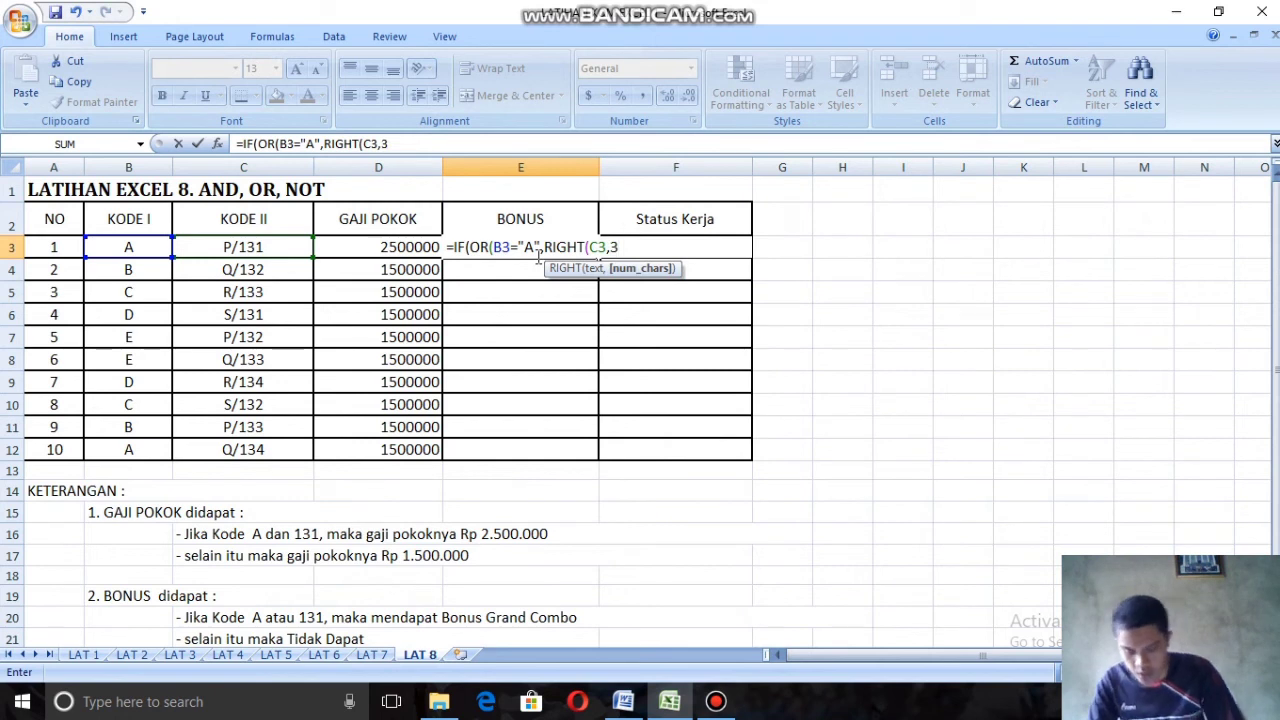
pyautogui.write(')')
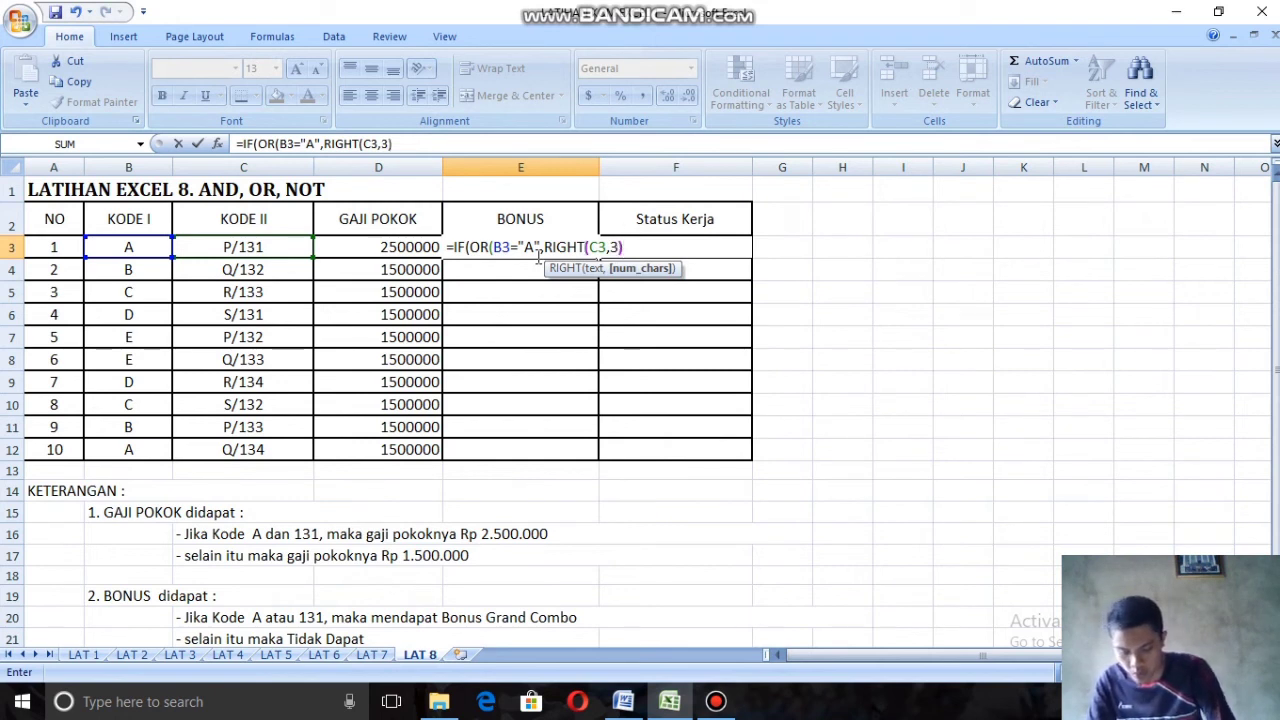
pyautogui.write('=')
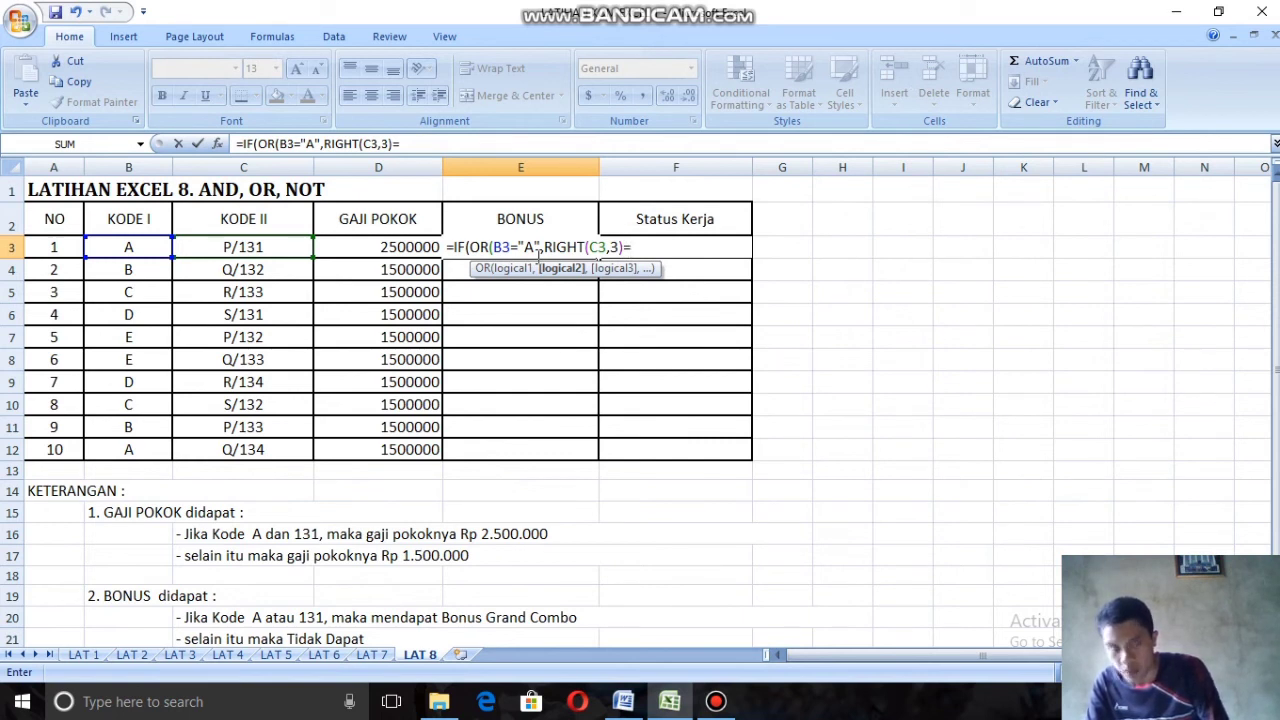
pyautogui.write('"131')
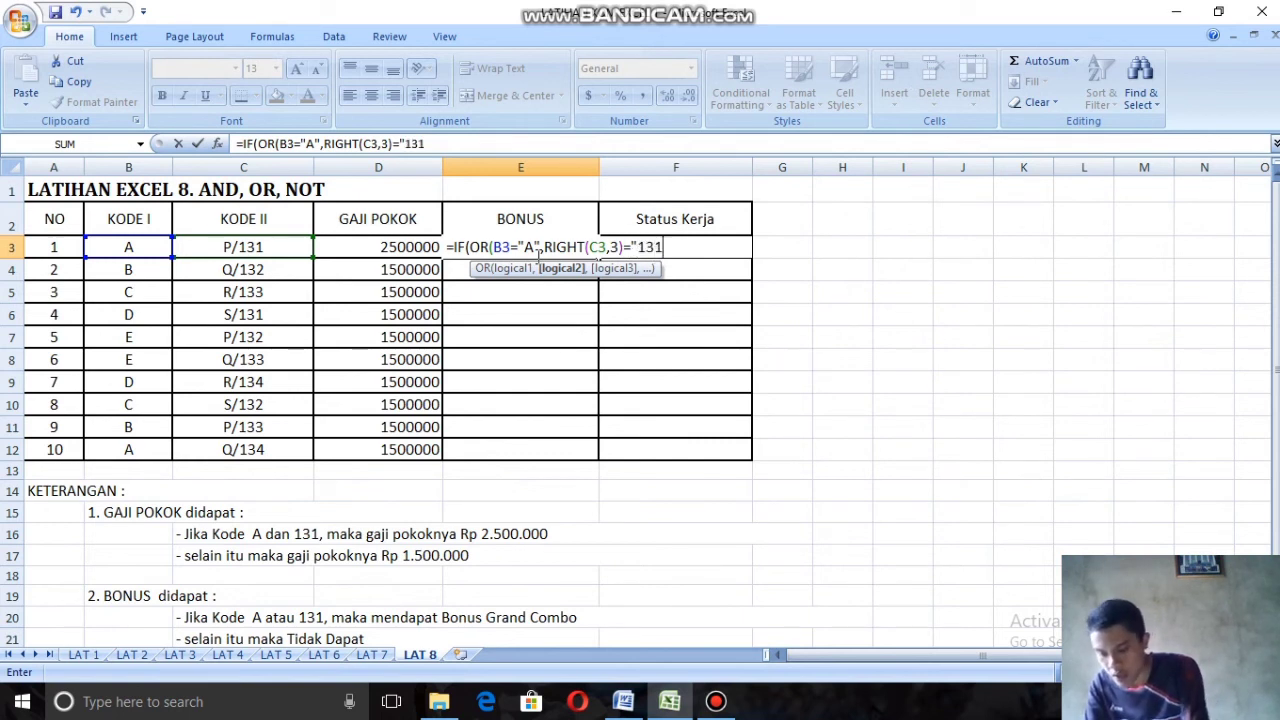
pyautogui.write('"')
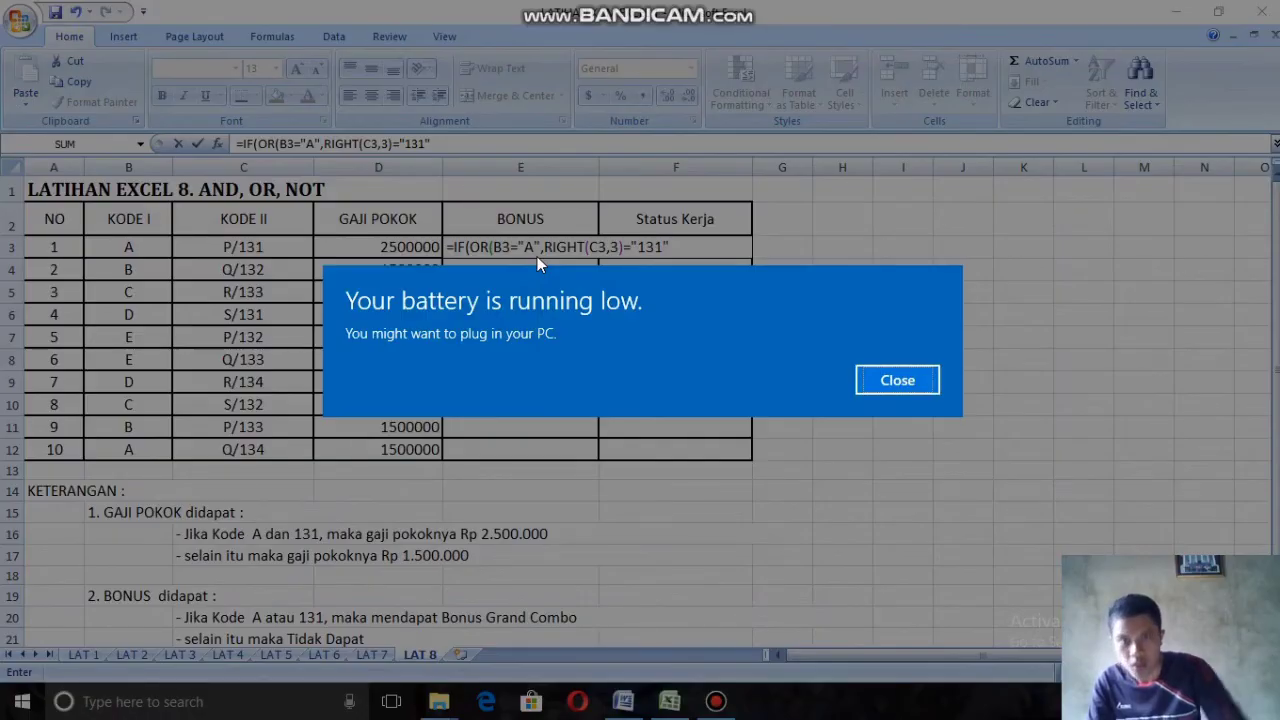
# Step: Compare the RIGHT result in E3 with "131", close the OR function and move on to the value-if-true argument
pyautogui.click(886, 382)
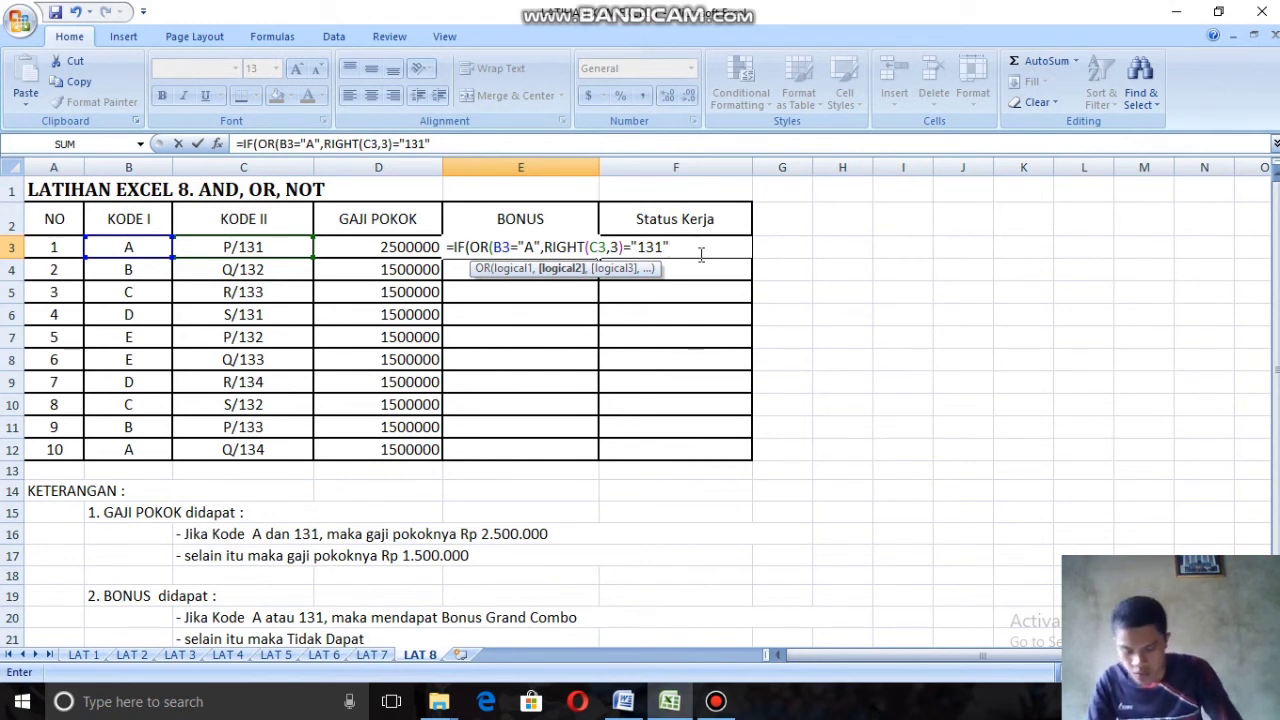
pyautogui.write(')')
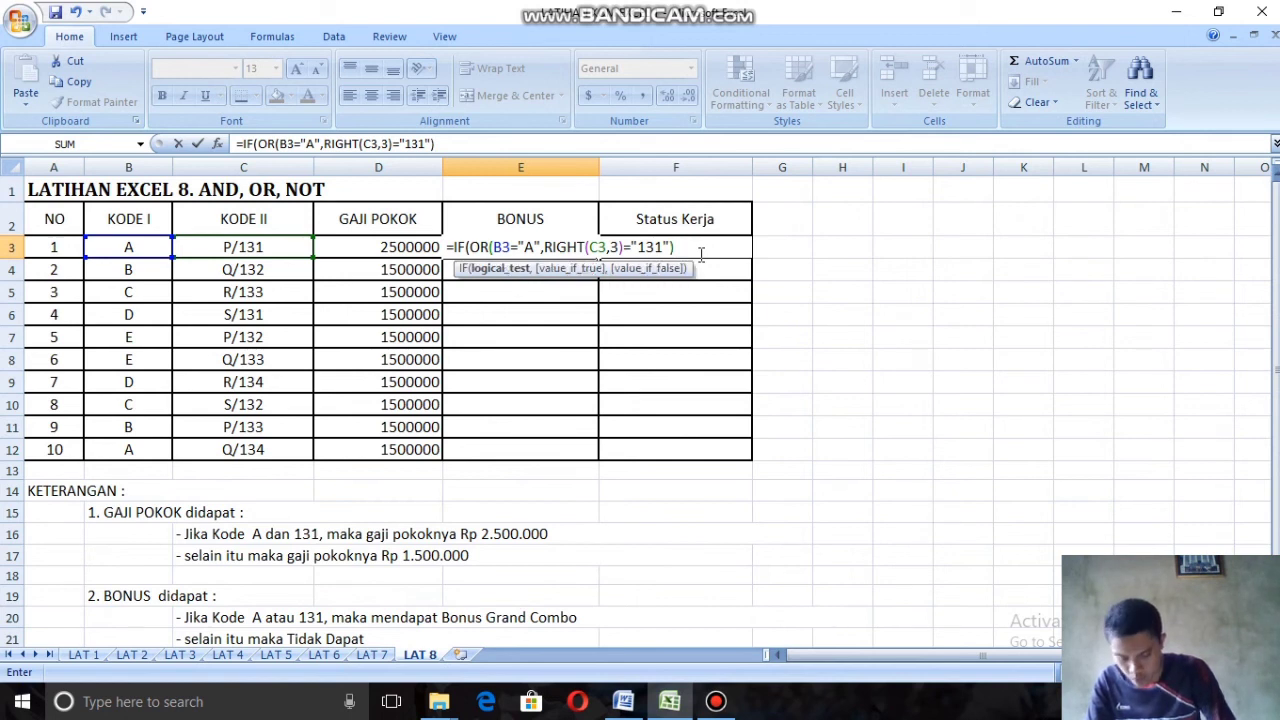
pyautogui.write('<')
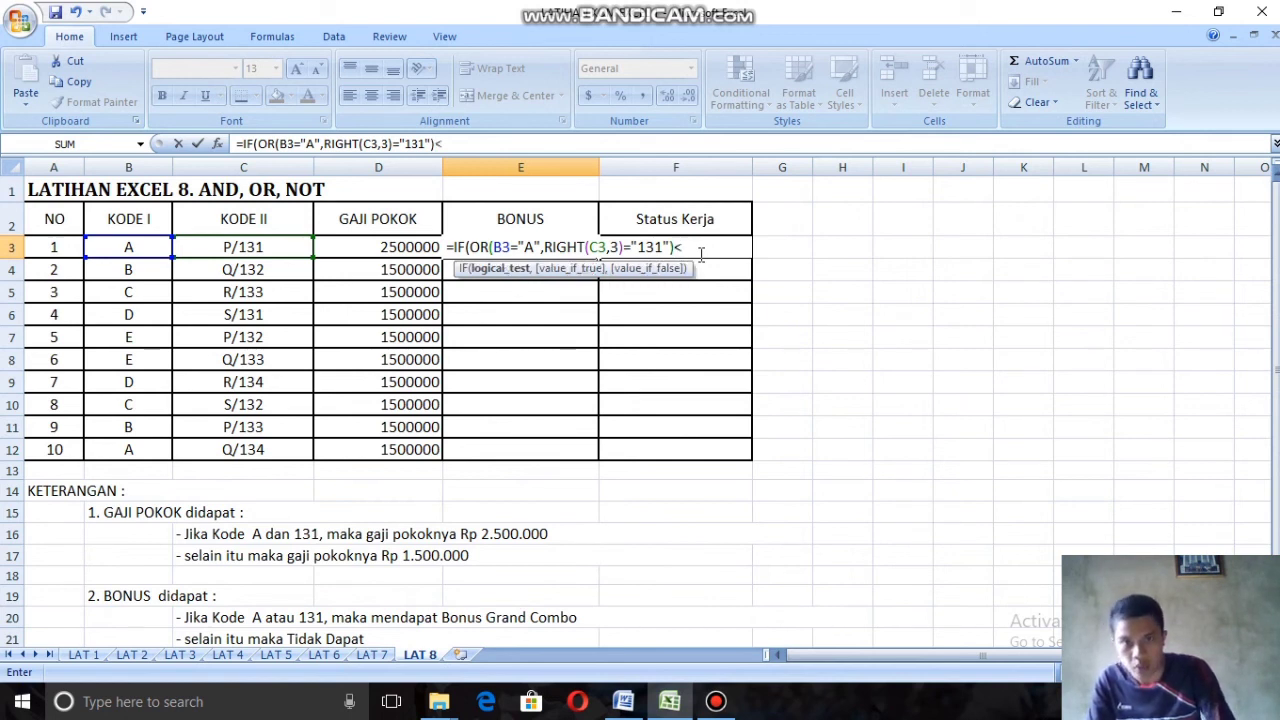
pyautogui.press('BackSpace')
pyautogui.write(',')
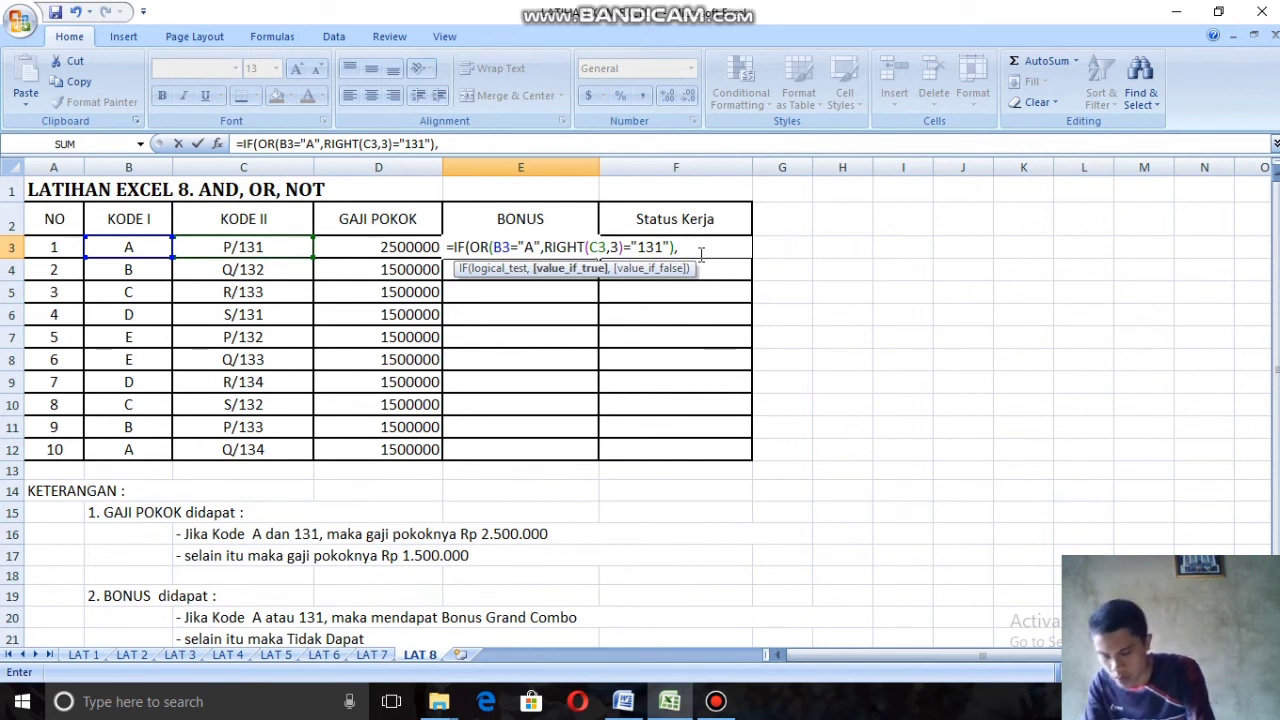
pyautogui.write('"')
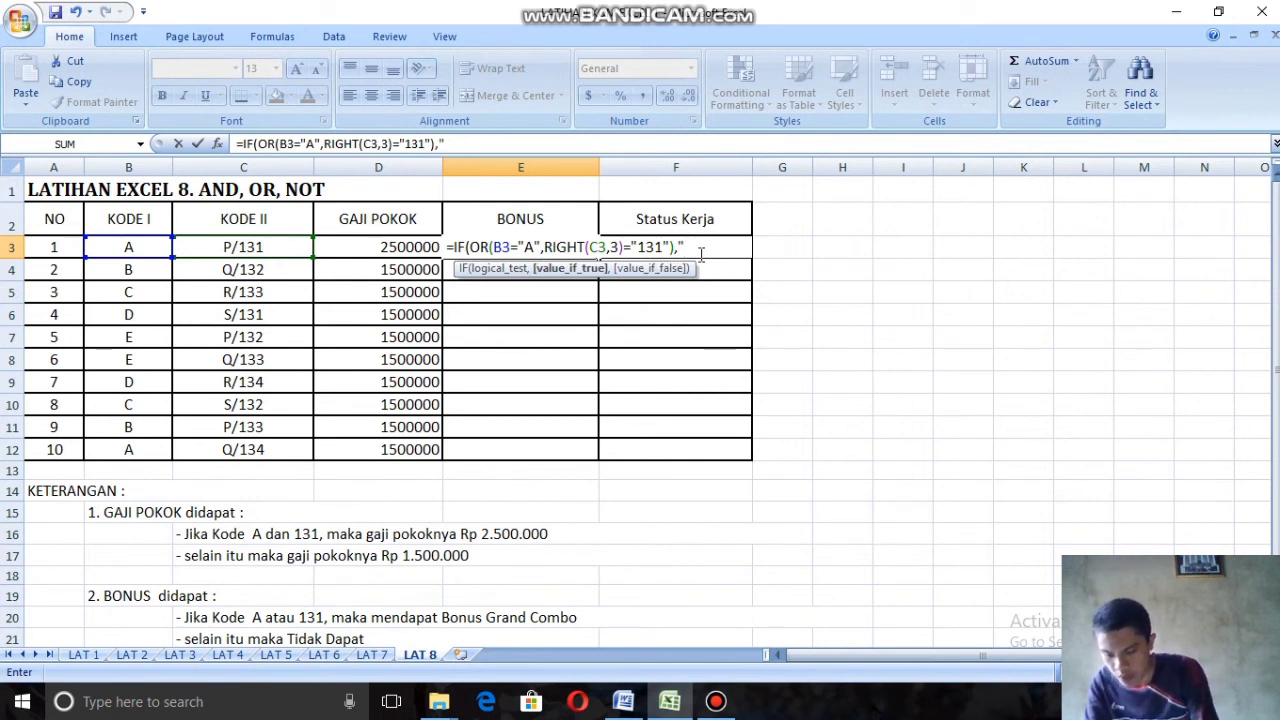
pyautogui.write('GRA')
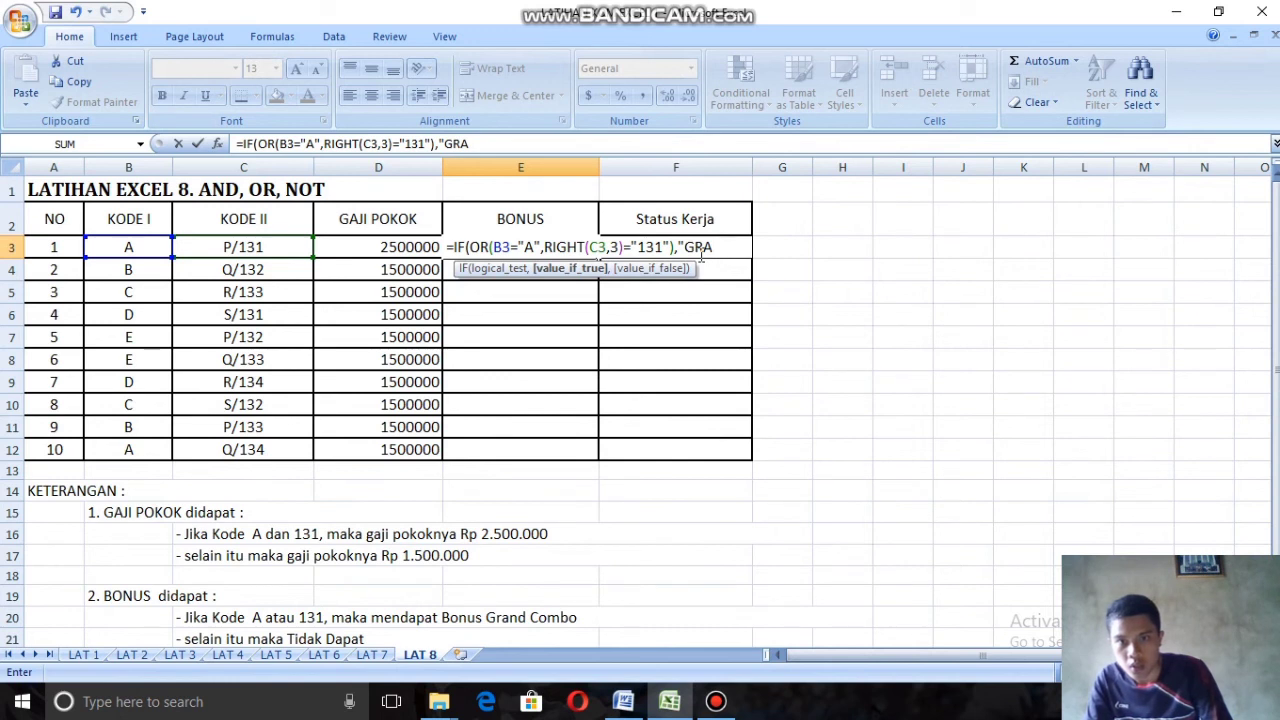
pyautogui.write('NG')
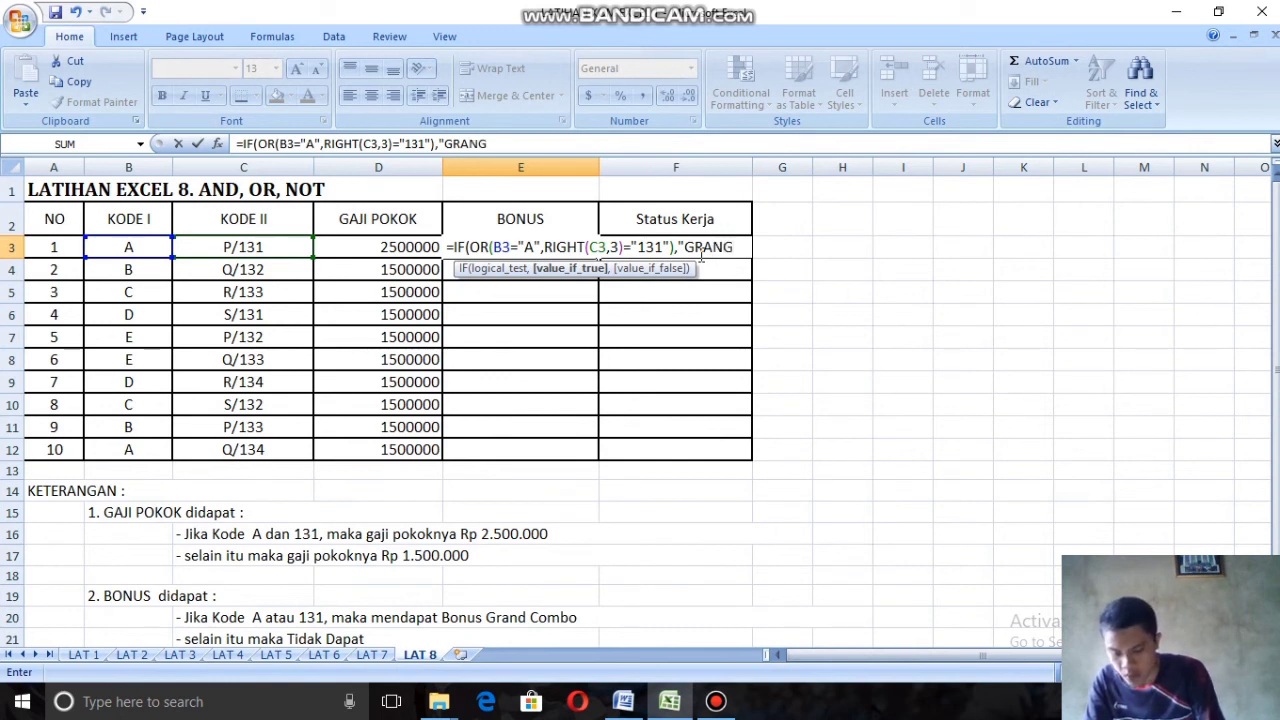
# Step: Enter GRAND COMBO as the value-if-true text in the E3 Bonus formula and open the value-if-false text
pyautogui.press('BackSpace')
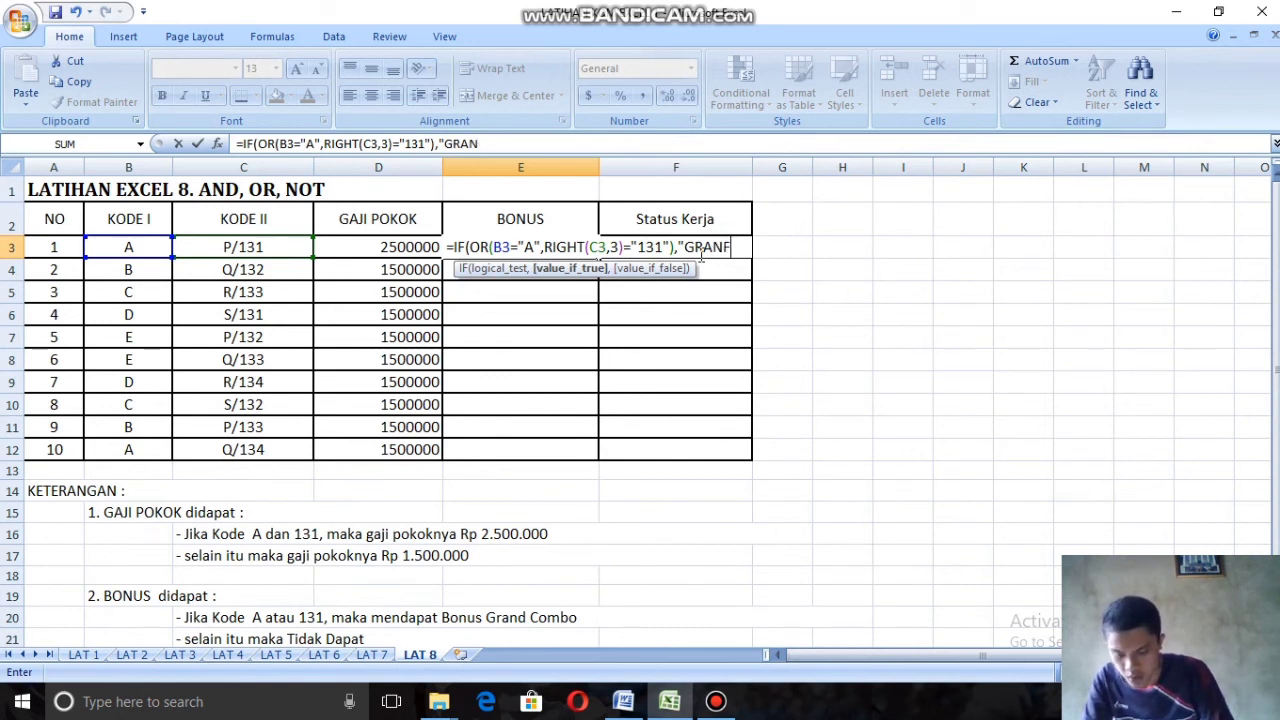
pyautogui.write('F')
pyautogui.press('BackSpace')
pyautogui.write('D COM')
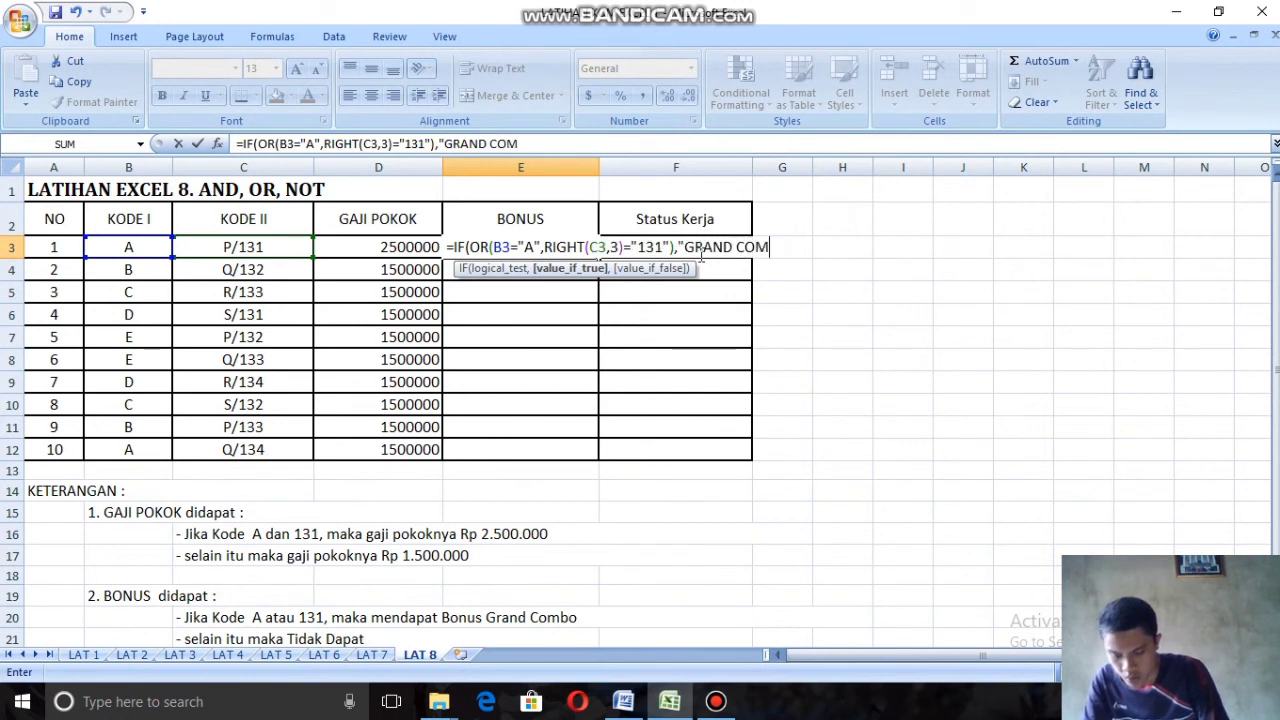
pyautogui.write('BO')
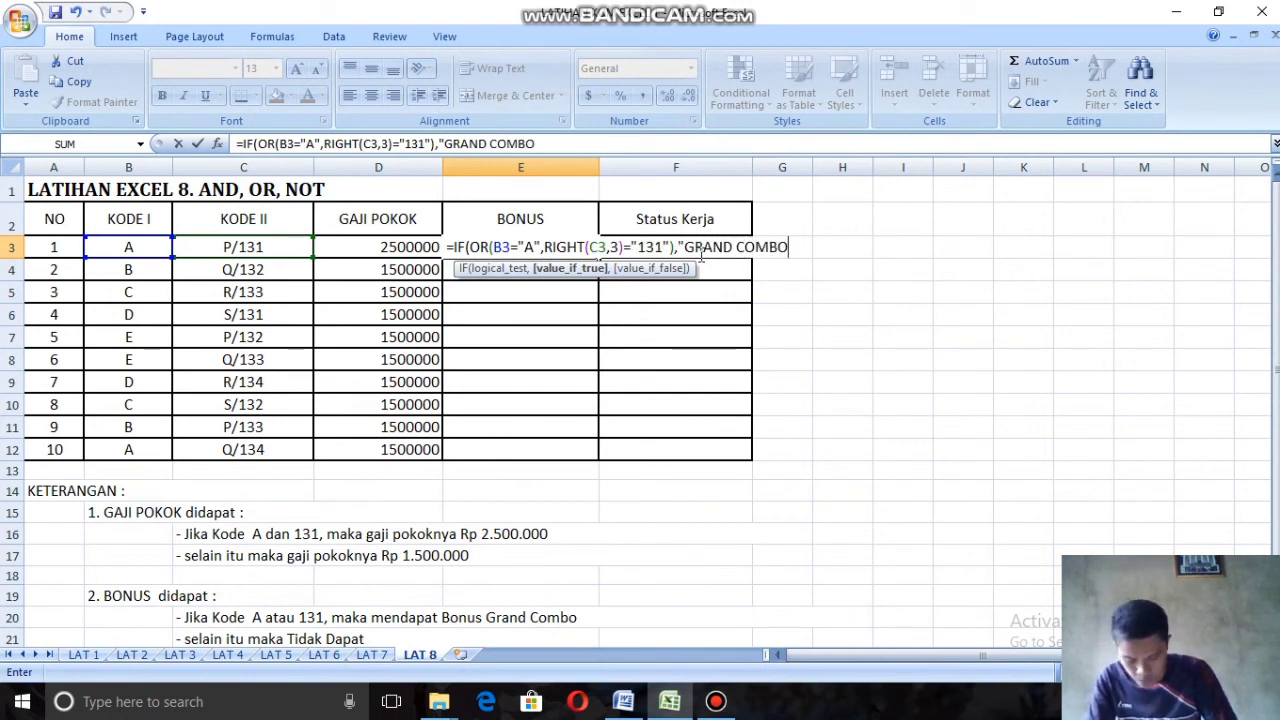
pyautogui.write("'")
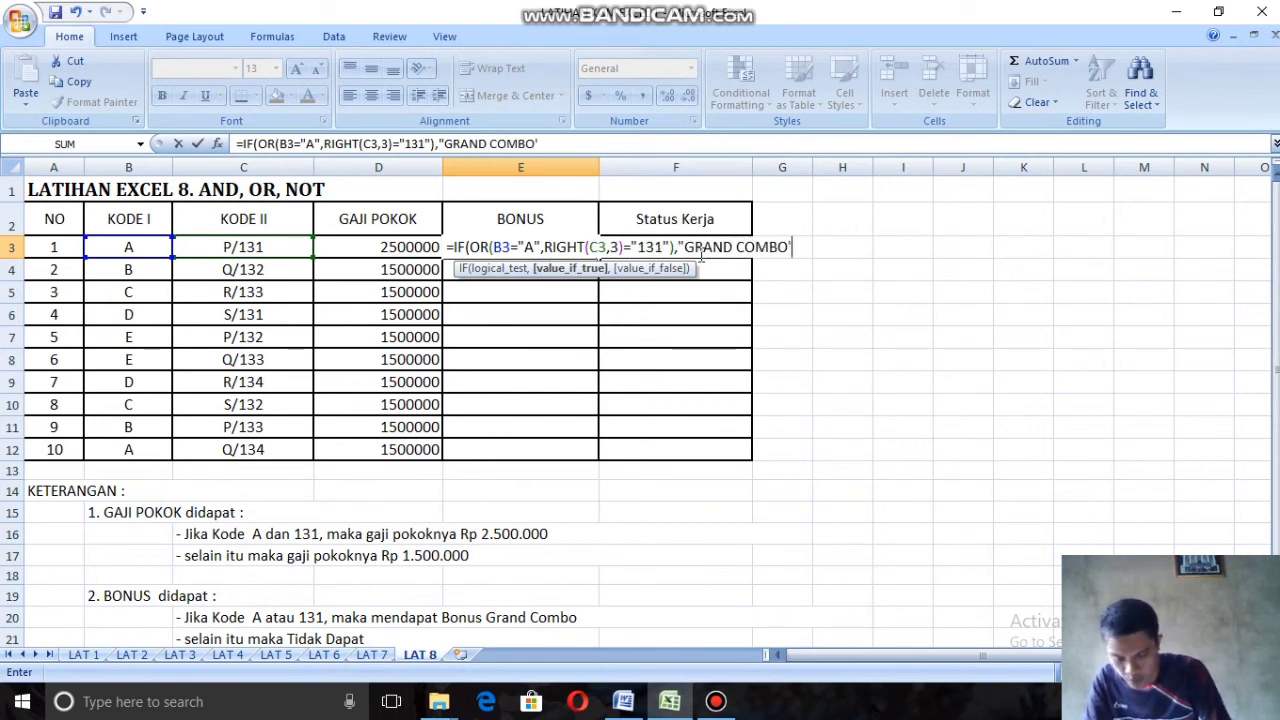
pyautogui.write(',"')
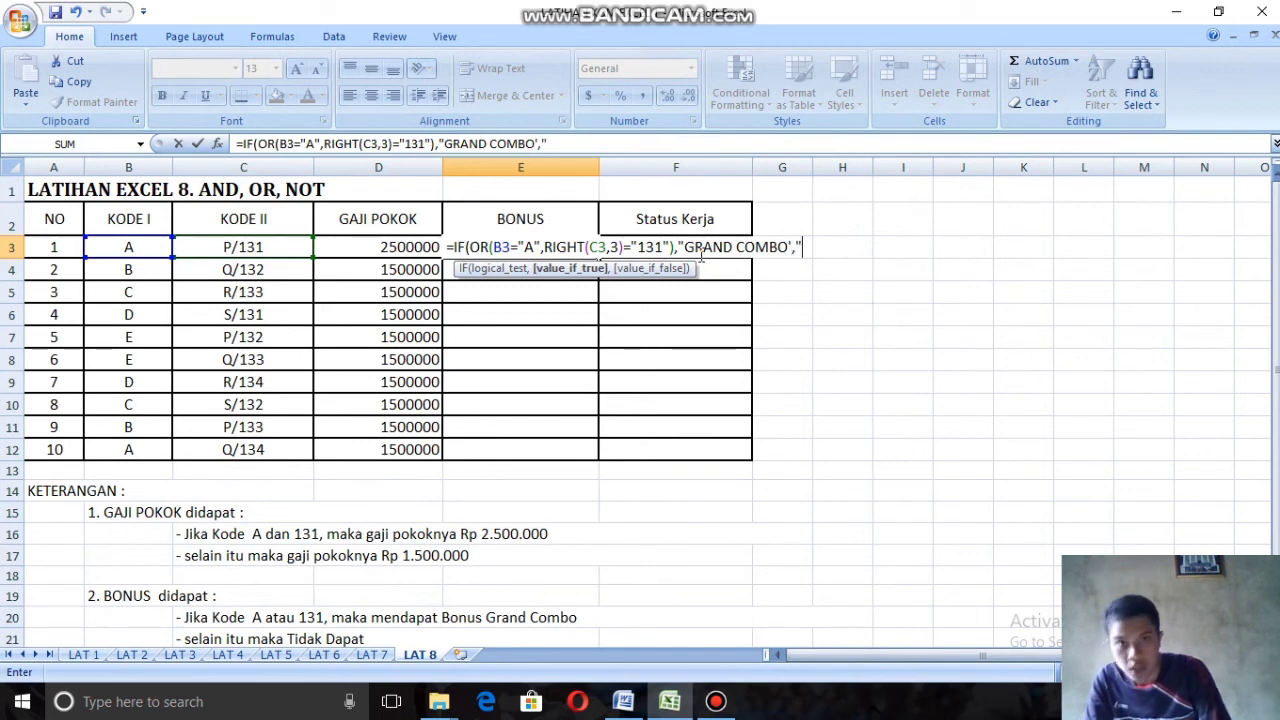
# Step: Try to commit the E3 formula, decline the proposed correction and replace the apostrophe after GRAND COMBO with a double quotation mark
pyautogui.press('Return')
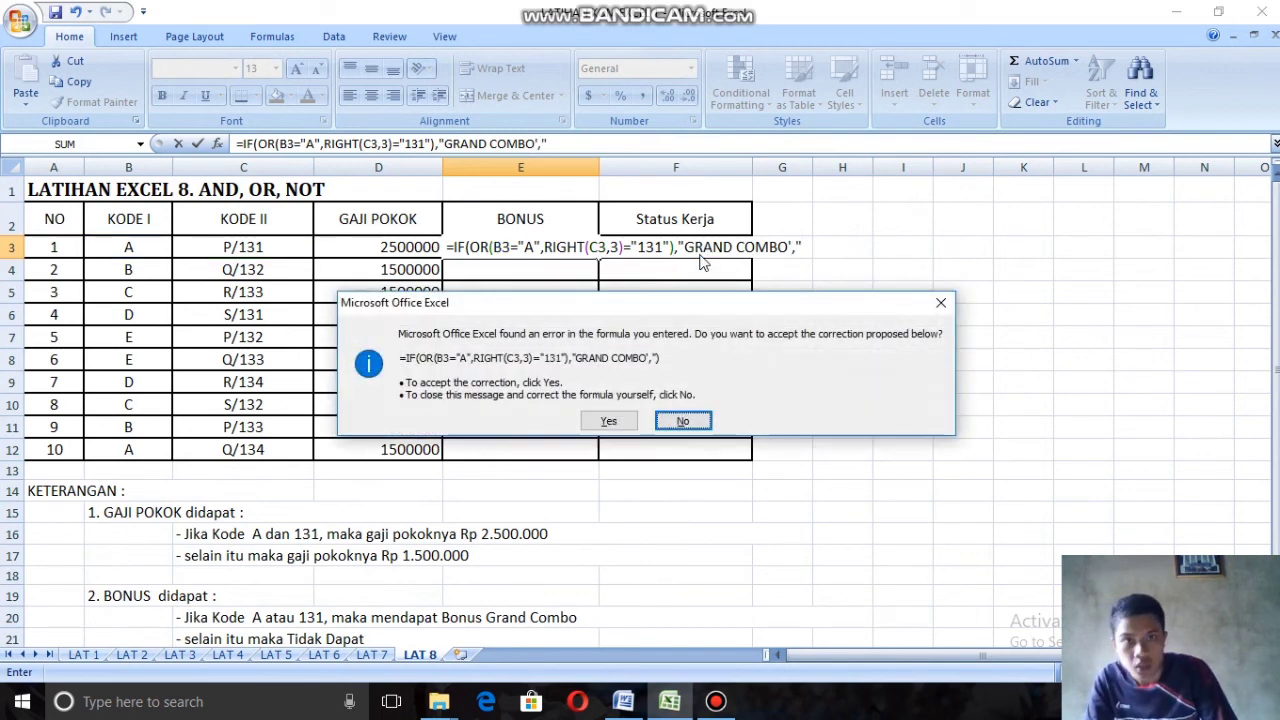
pyautogui.click(701, 421)
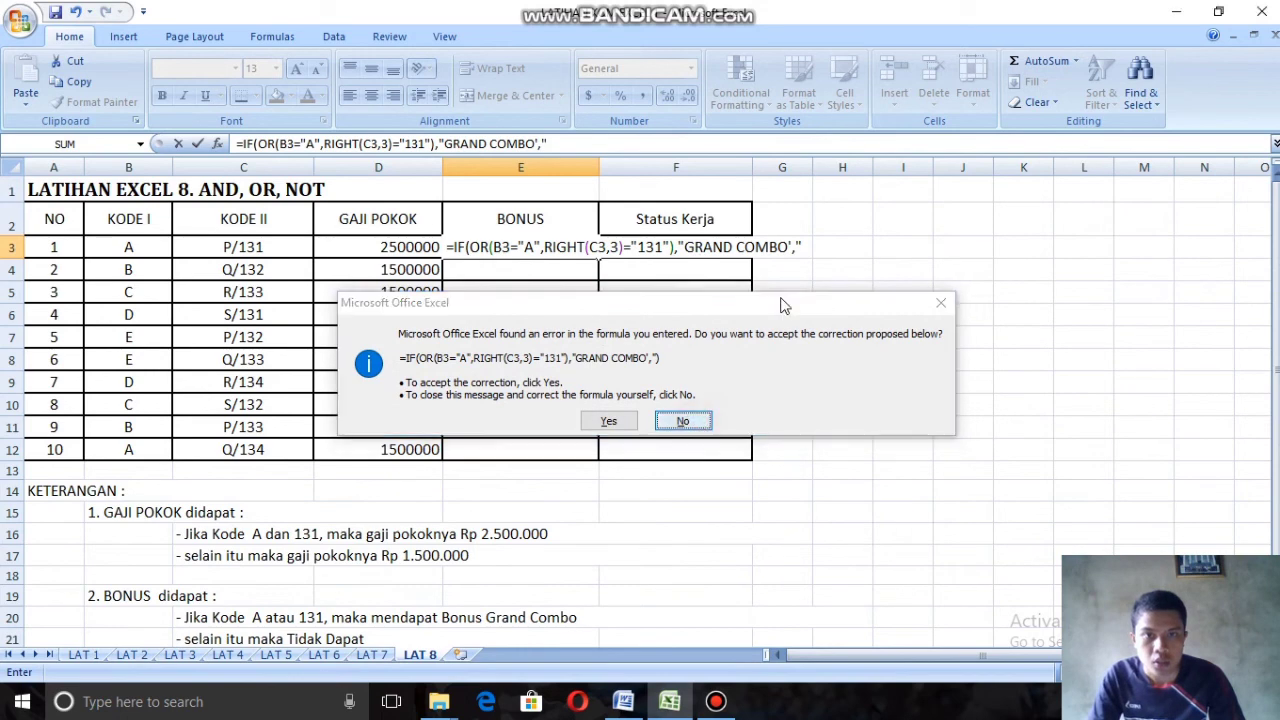
pyautogui.click(645, 398)
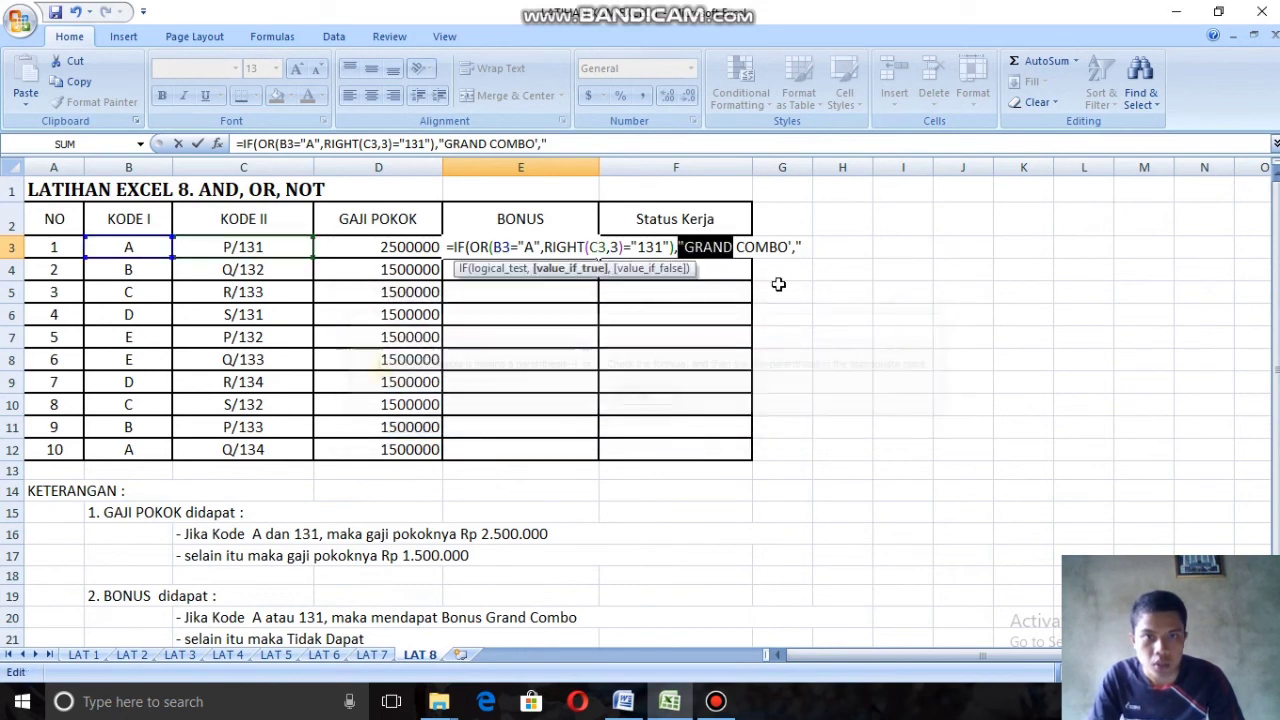
pyautogui.click(792, 248)
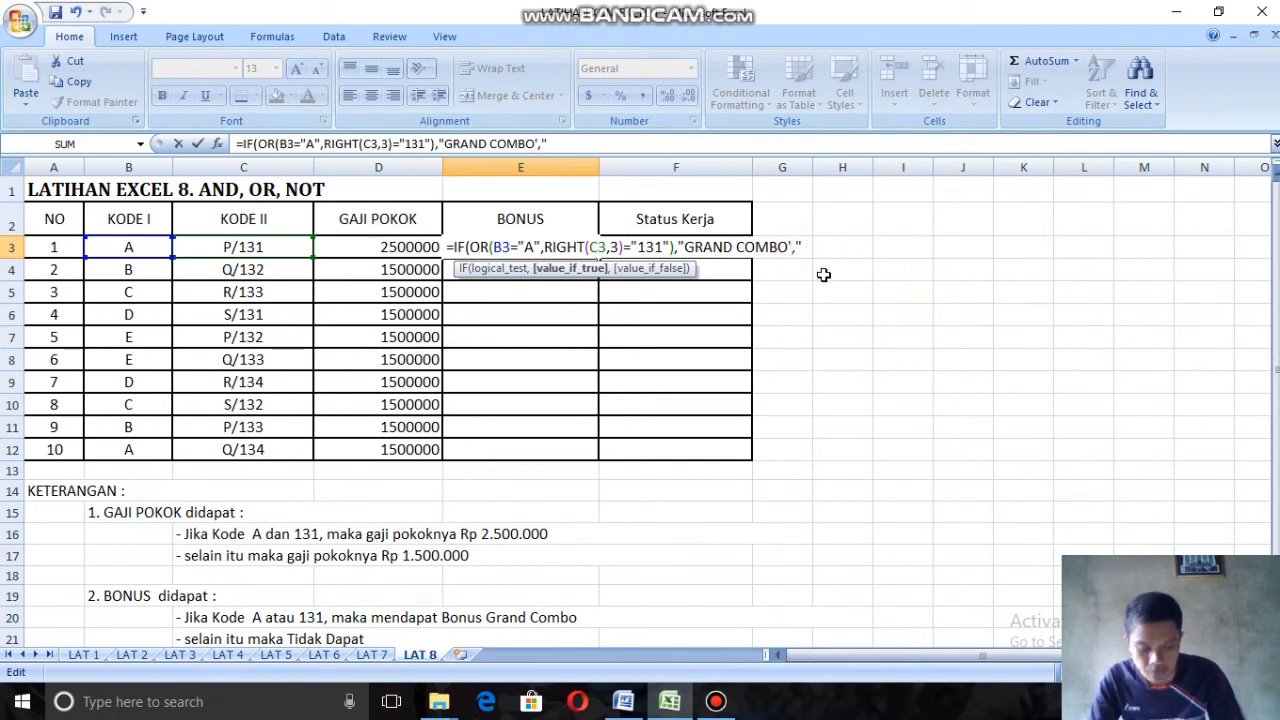
pyautogui.press('BackSpace')
pyautogui.write('"')
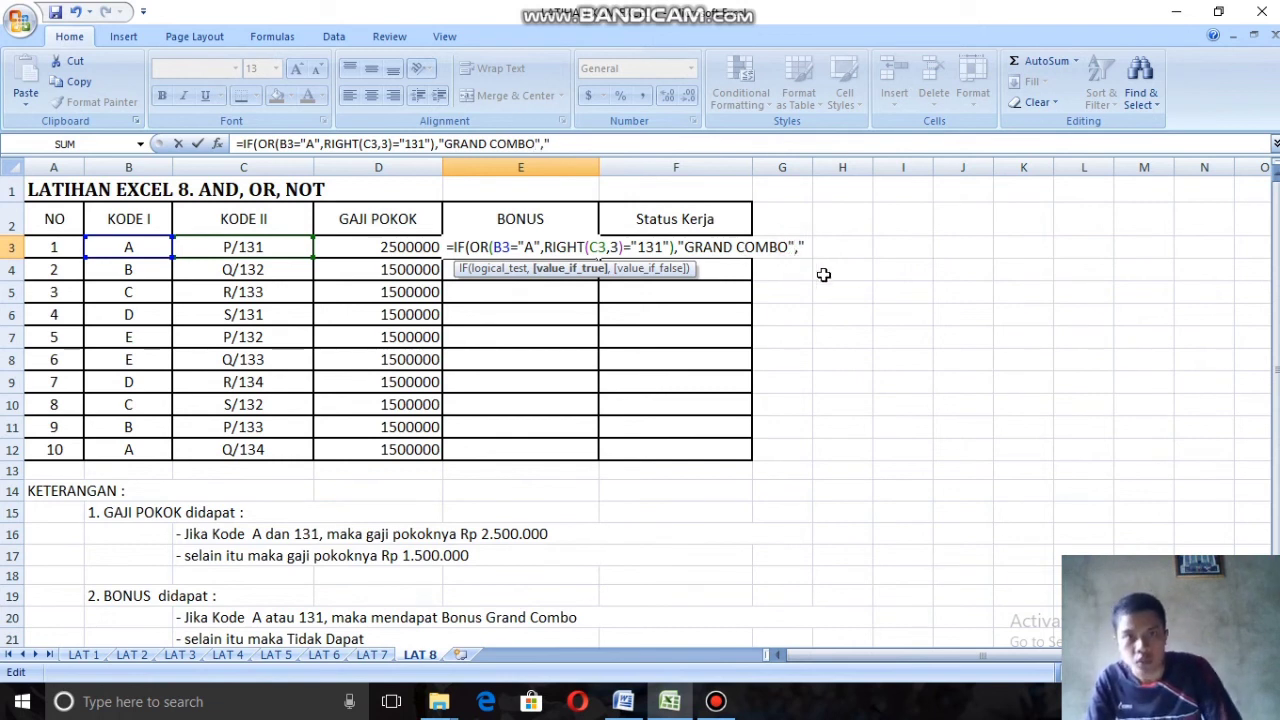
# Step: Complete the E3 formula with TIDAK DAPAT as the value-if-false text, close the IF function and commit it
pyautogui.press('Right')
pyautogui.press('Right')
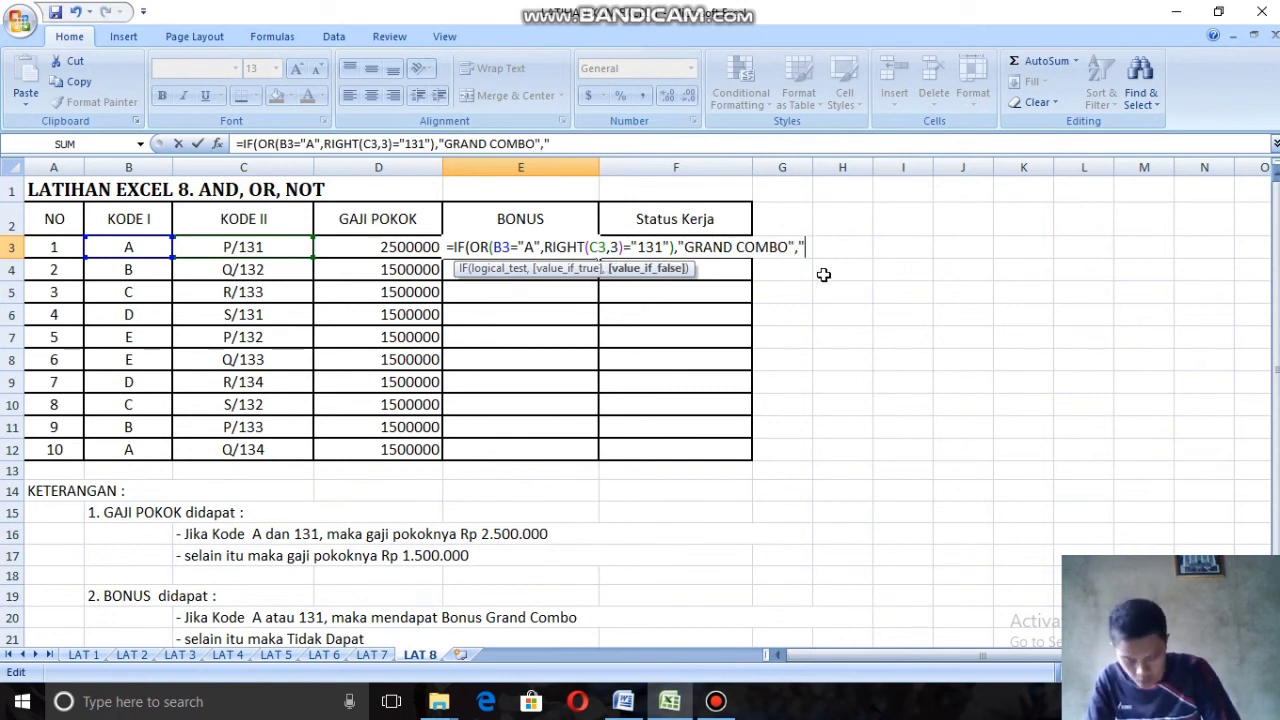
pyautogui.write('TI')
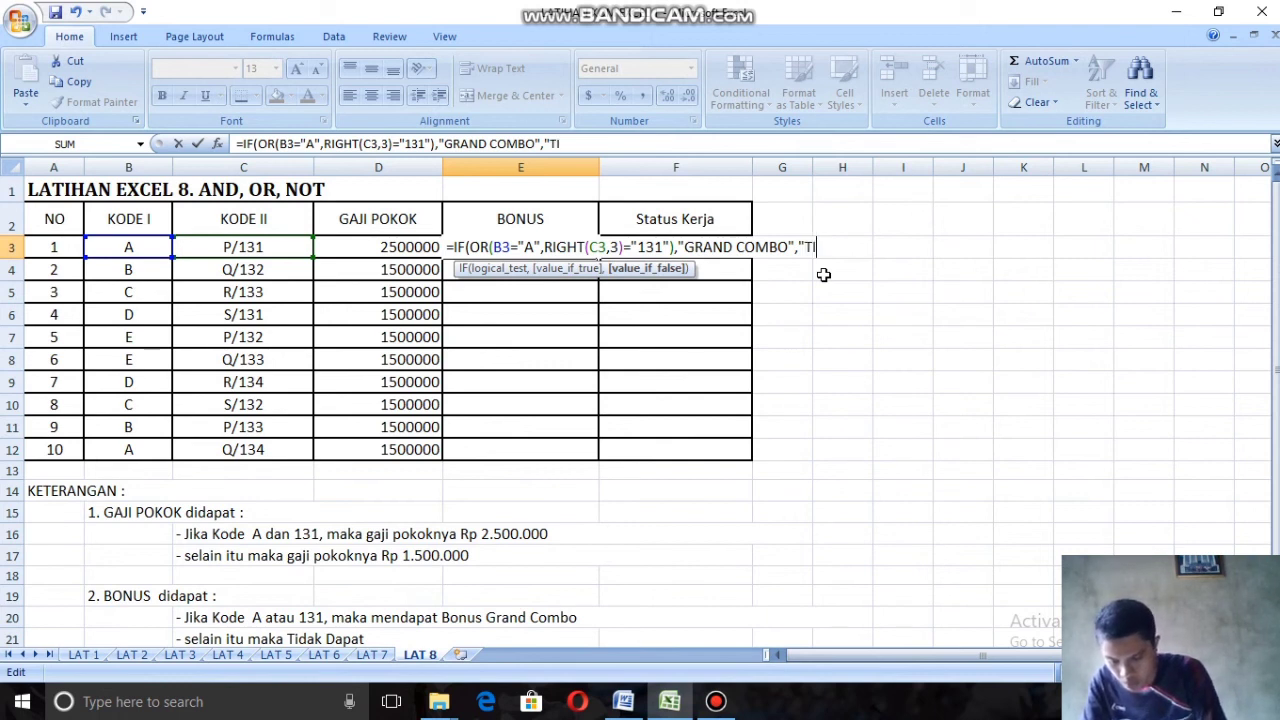
pyautogui.write('DAK DA')
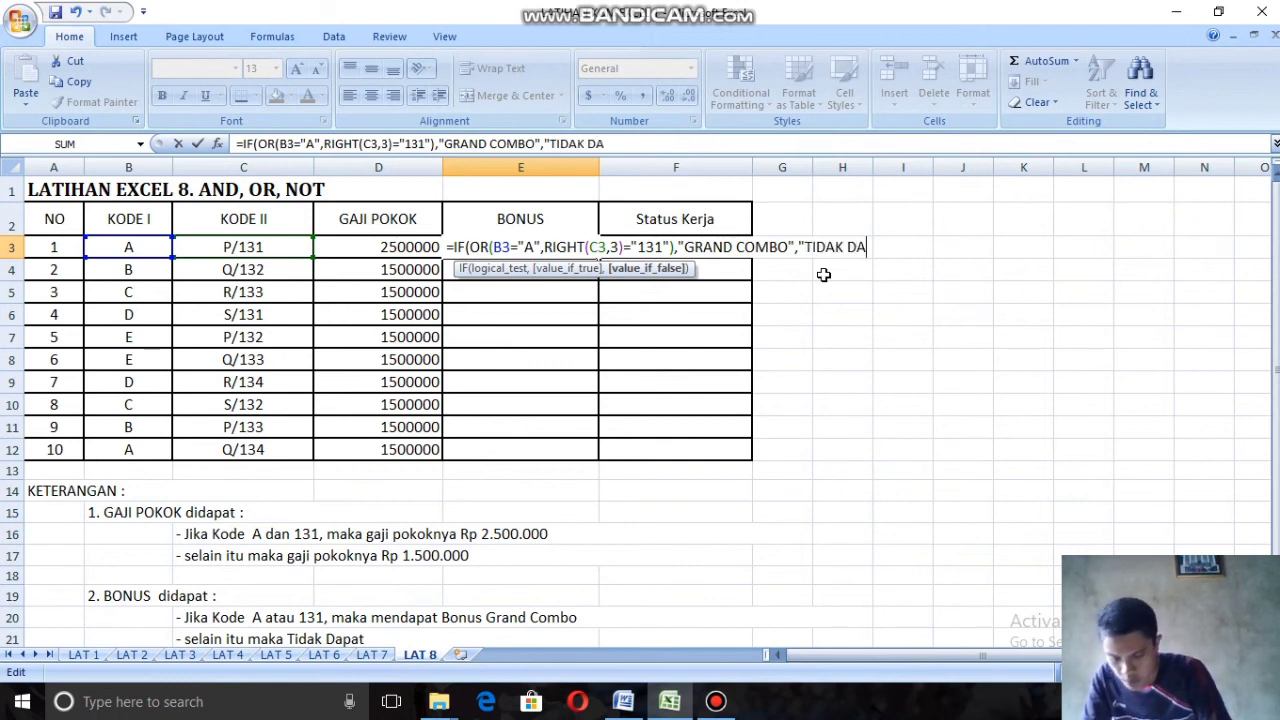
pyautogui.write('PAT')
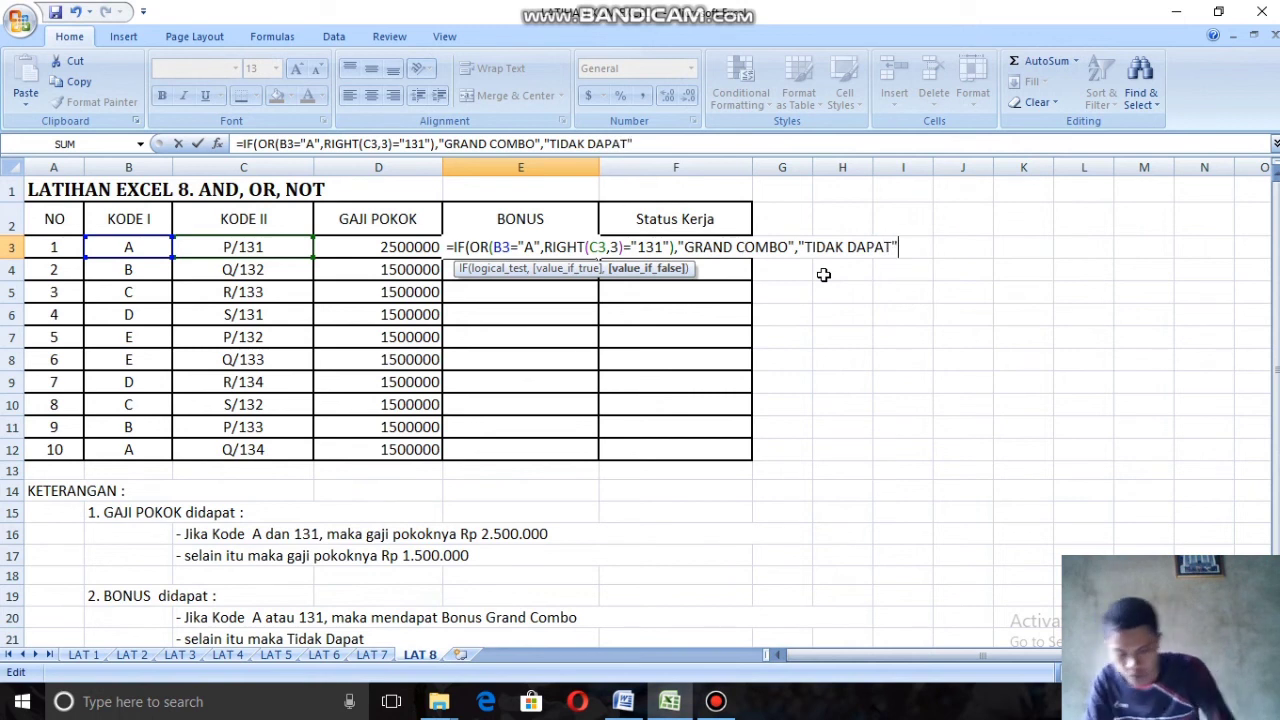
pyautogui.write('")')
pyautogui.press('Return')
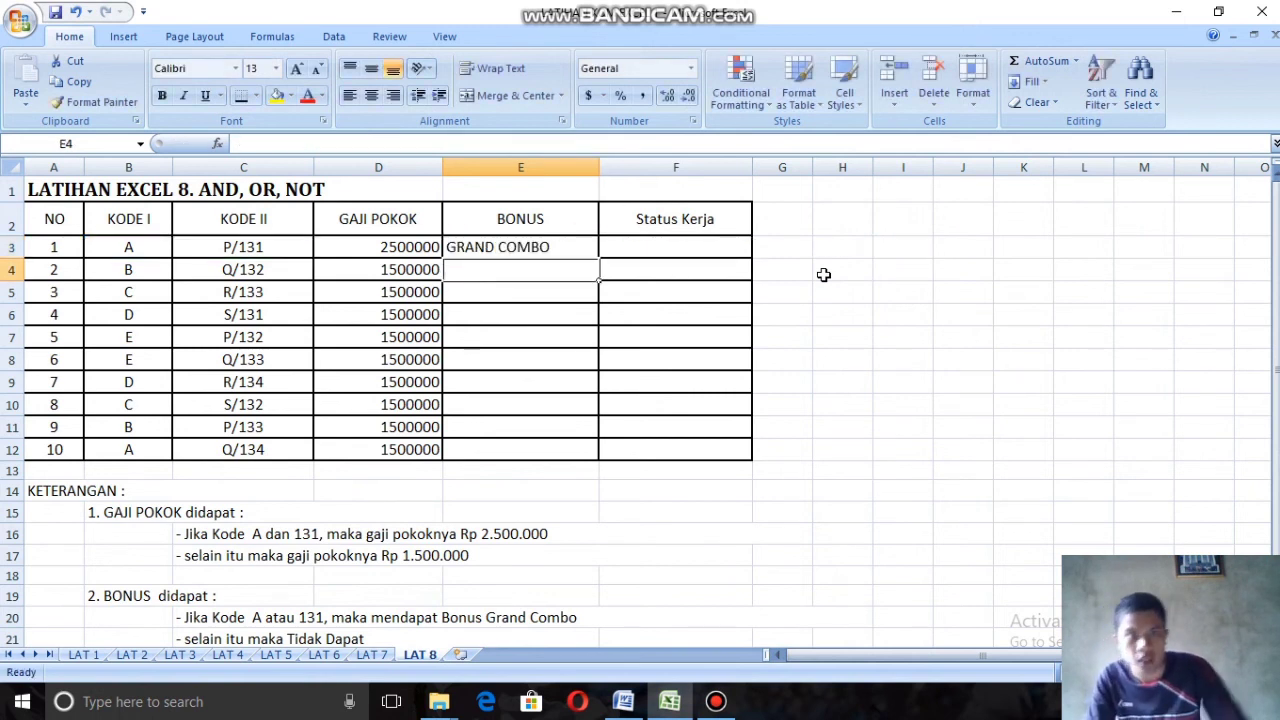
# Step: Fill the Bonus formula from E3 down to E12 and check the copied formula in E5
pyautogui.click(558, 246)
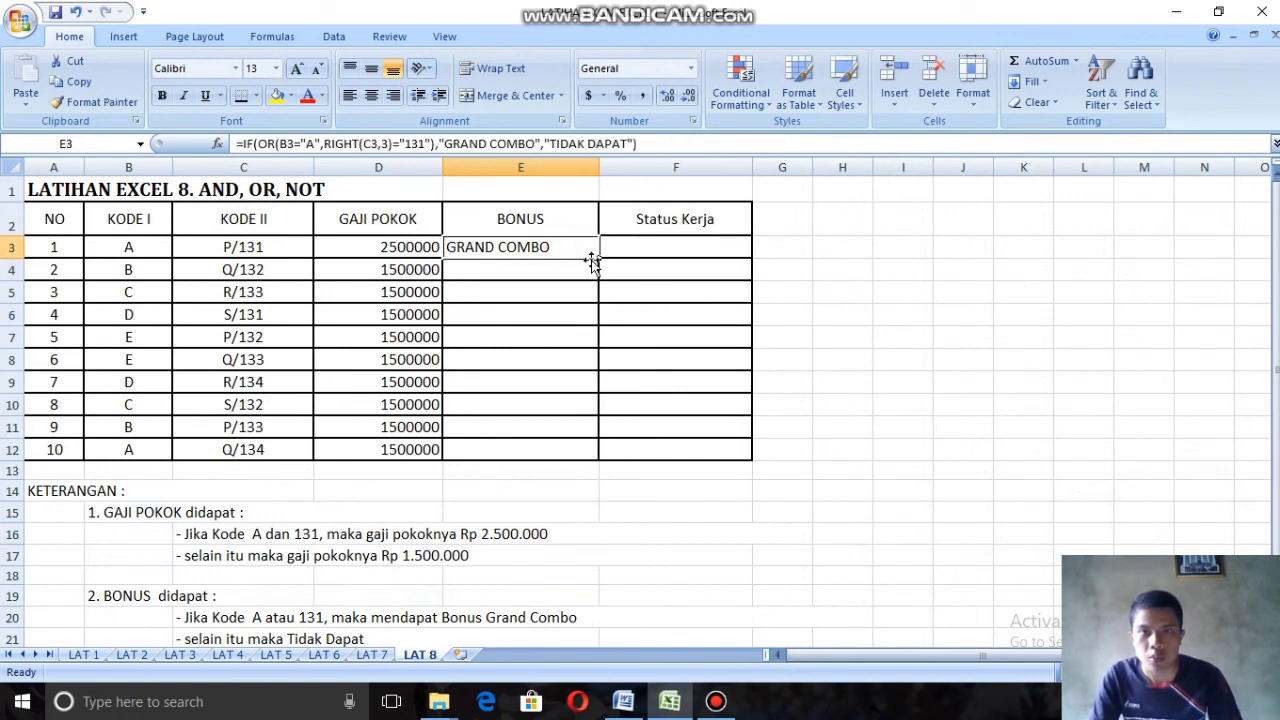
pyautogui.moveTo(599, 258); pyautogui.dragTo(602, 452)
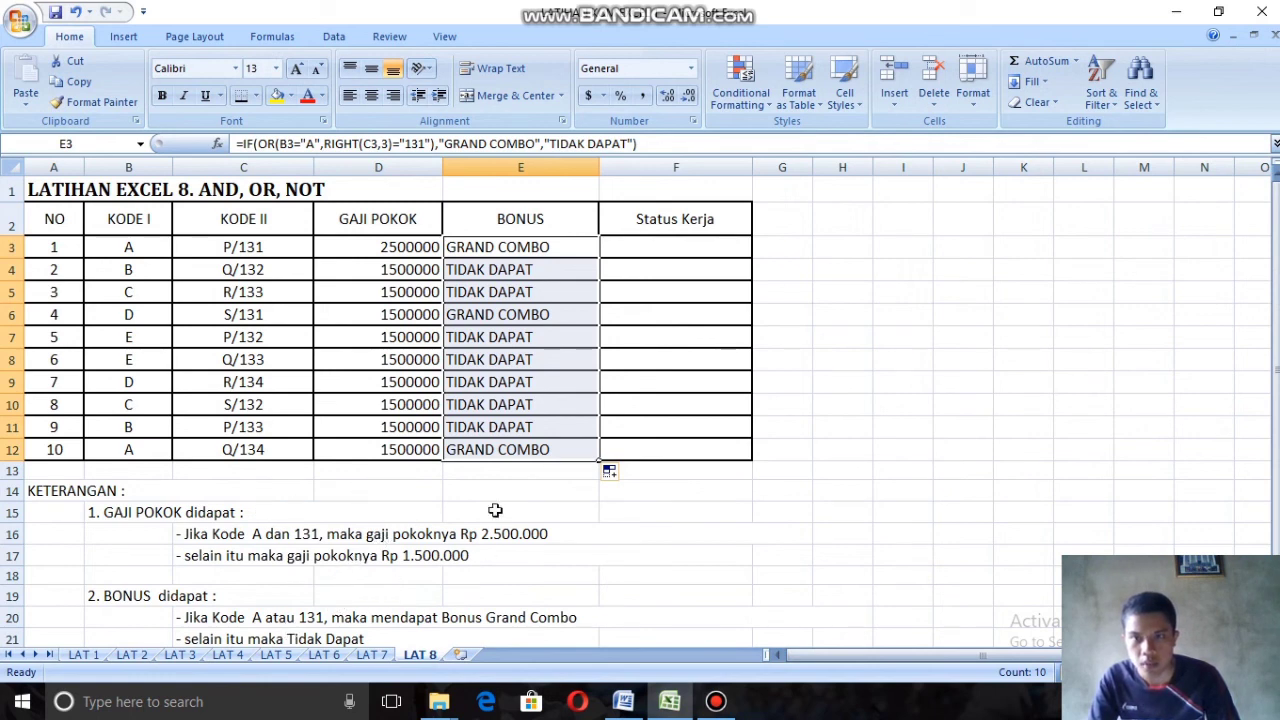
pyautogui.click(545, 295)
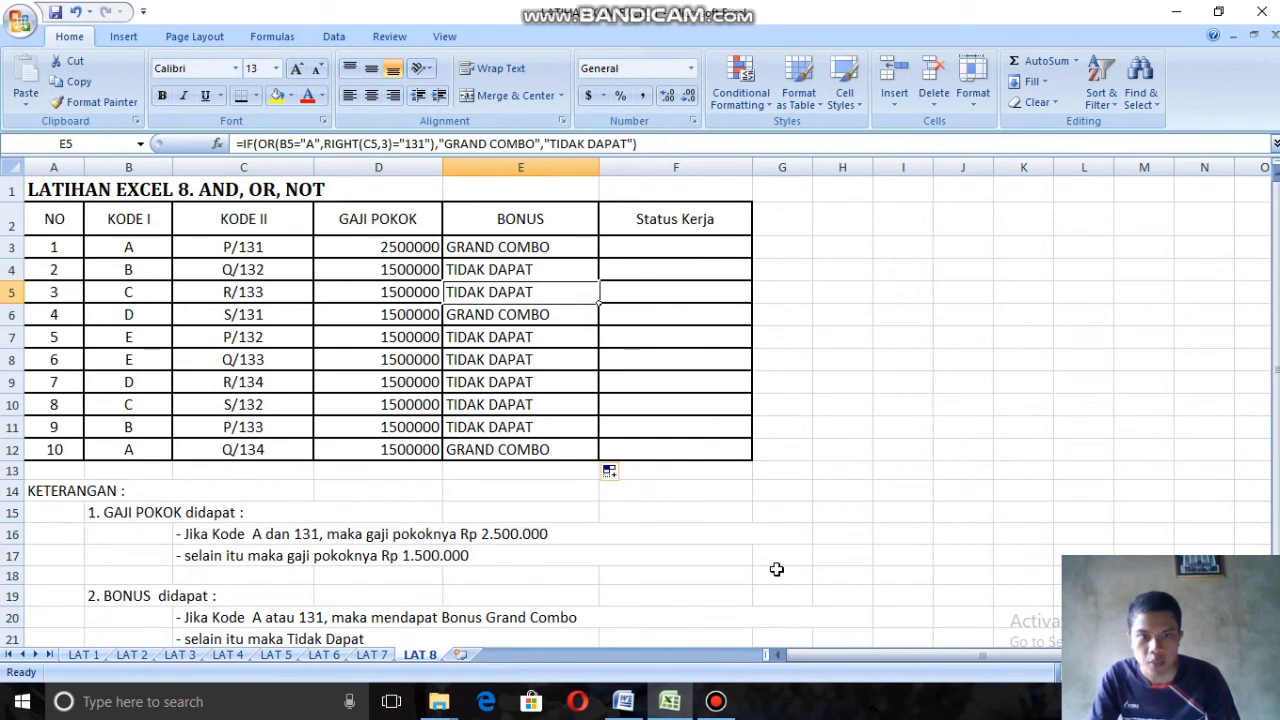
# Step: Consult the STATUS KERJA rules and start an IF formula with a nested NOT function in the first Status Kerja cell, F3
pyautogui.click(690, 241)
pyautogui.write('=')
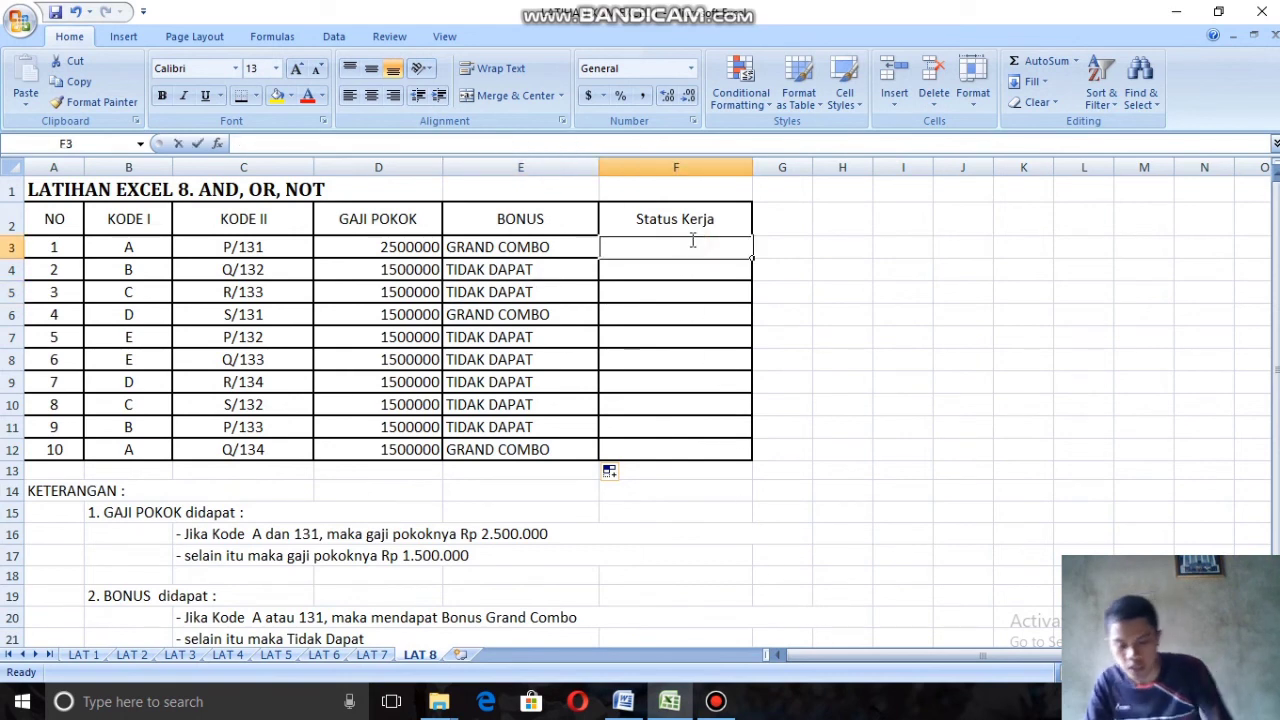
pyautogui.scroll(-1, 341, 496)
pyautogui.scroll(-1, 304, 561)
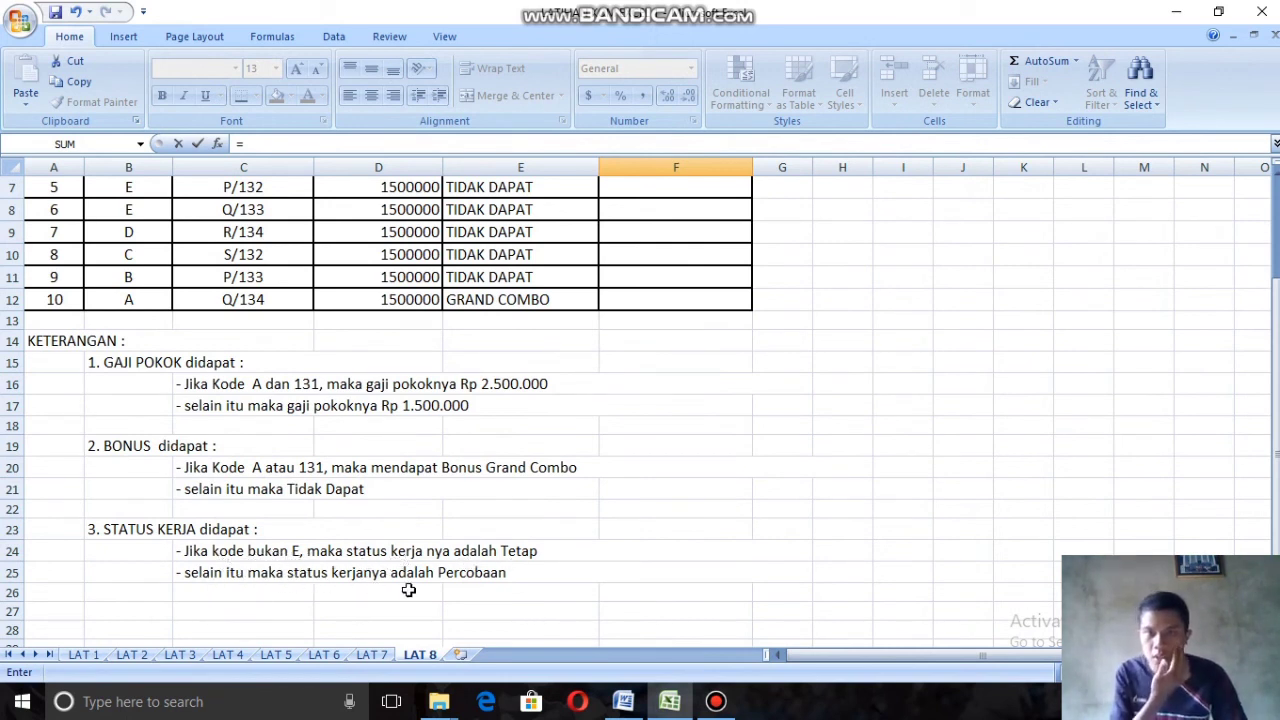
pyautogui.scroll(2, 610, 460)
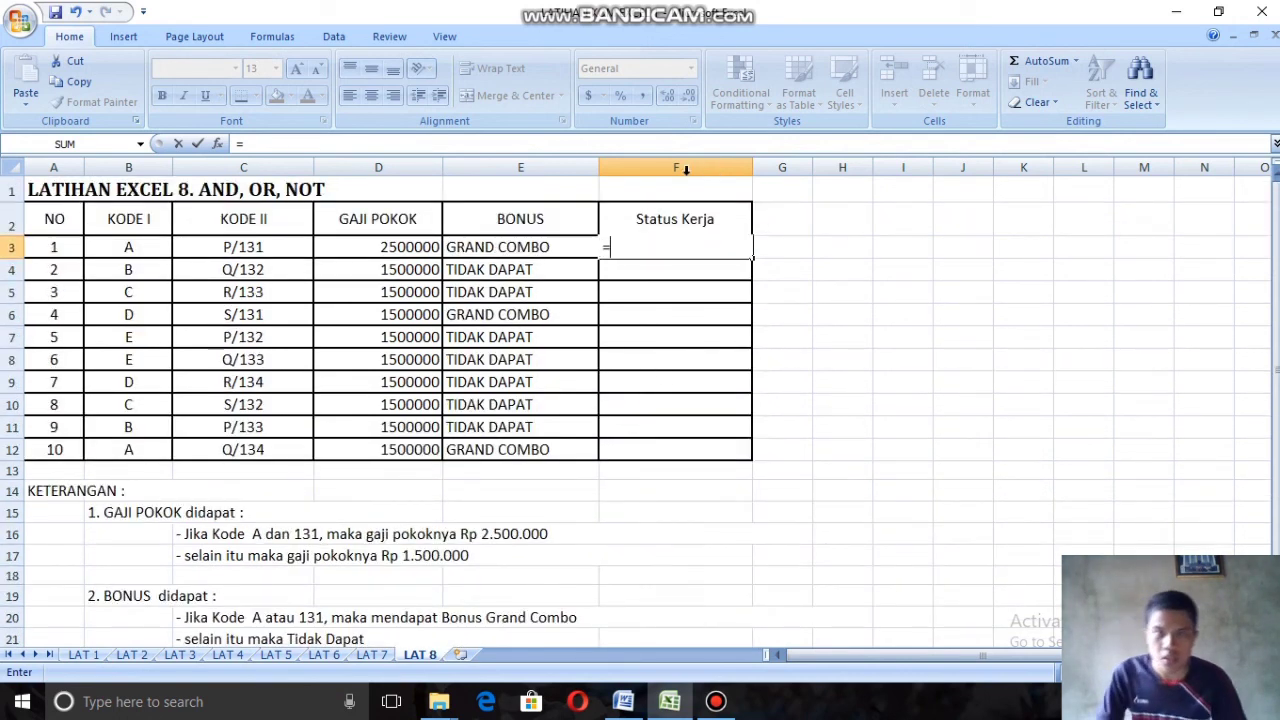
pyautogui.scroll(-1, 314, 580)
pyautogui.scroll(1, 672, 238)
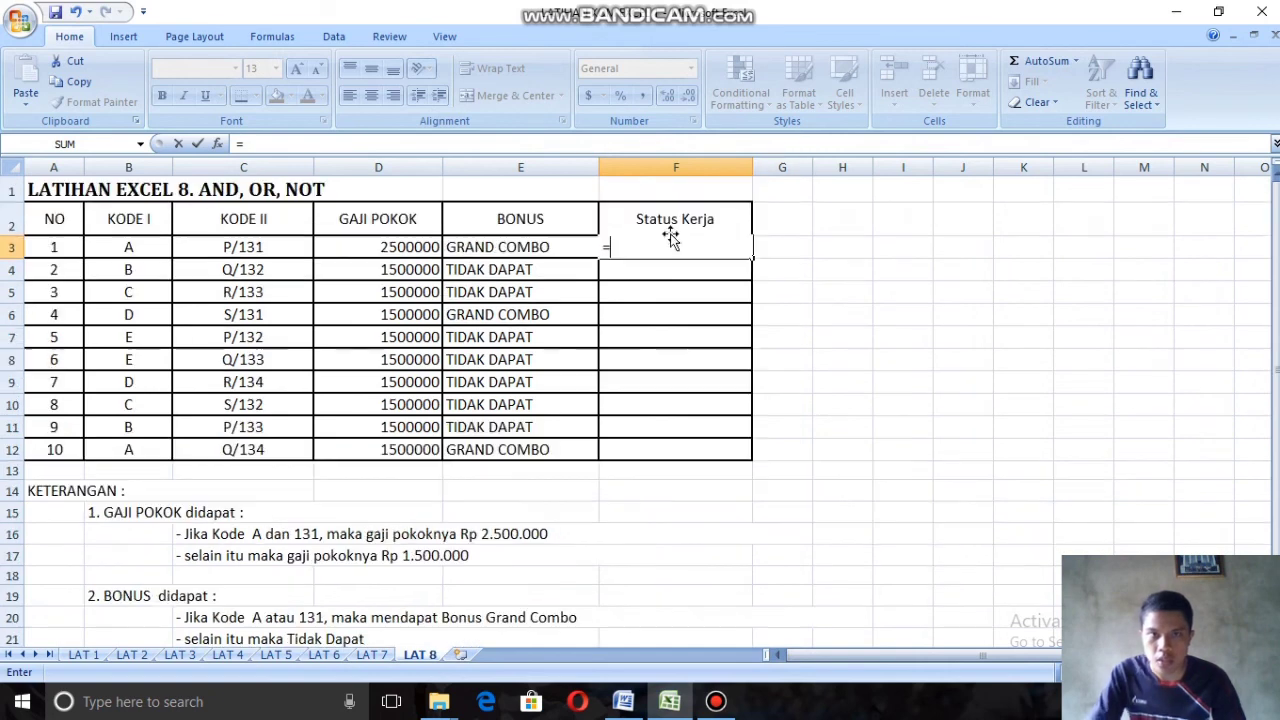
pyautogui.write('IF')
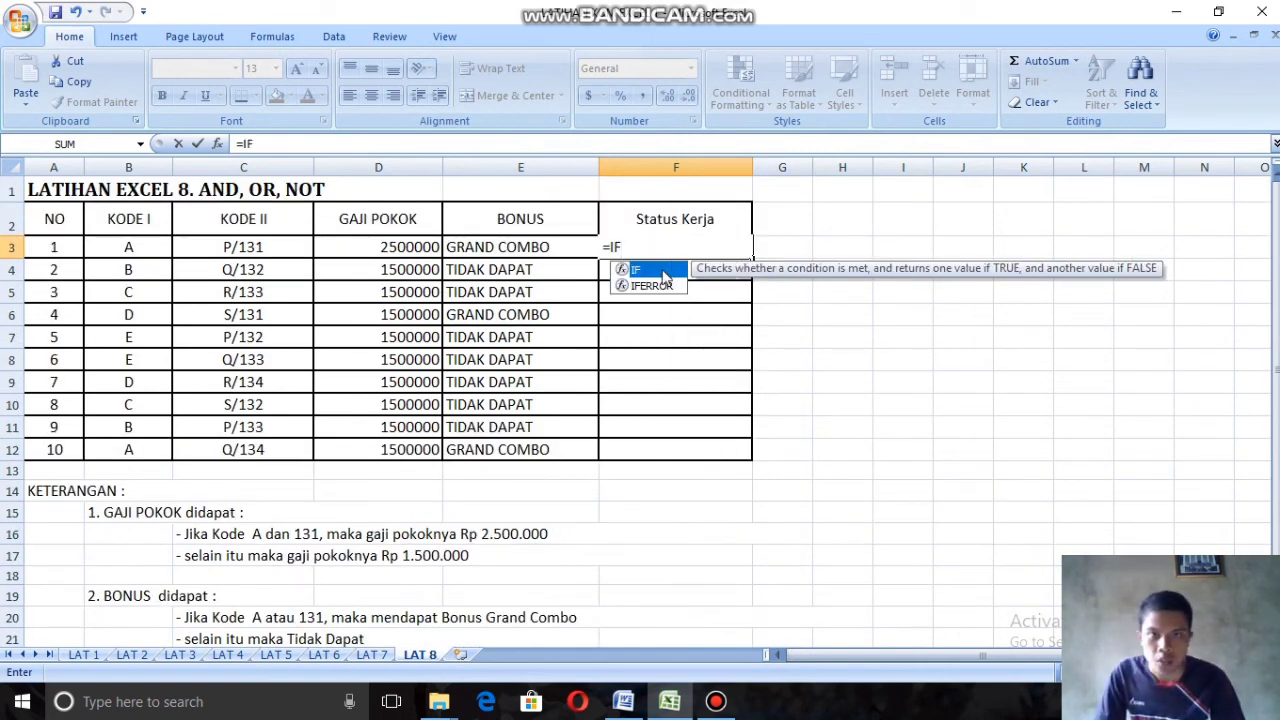
pyautogui.write('(')
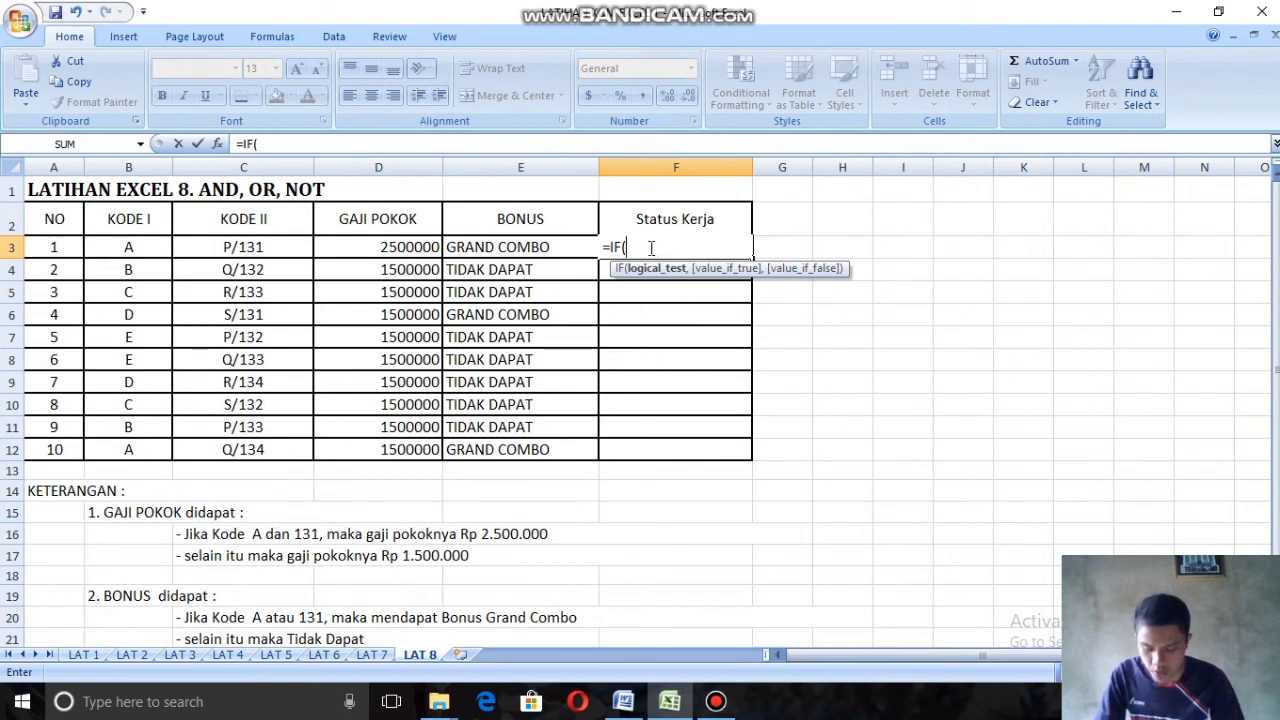
pyautogui.write('NO')
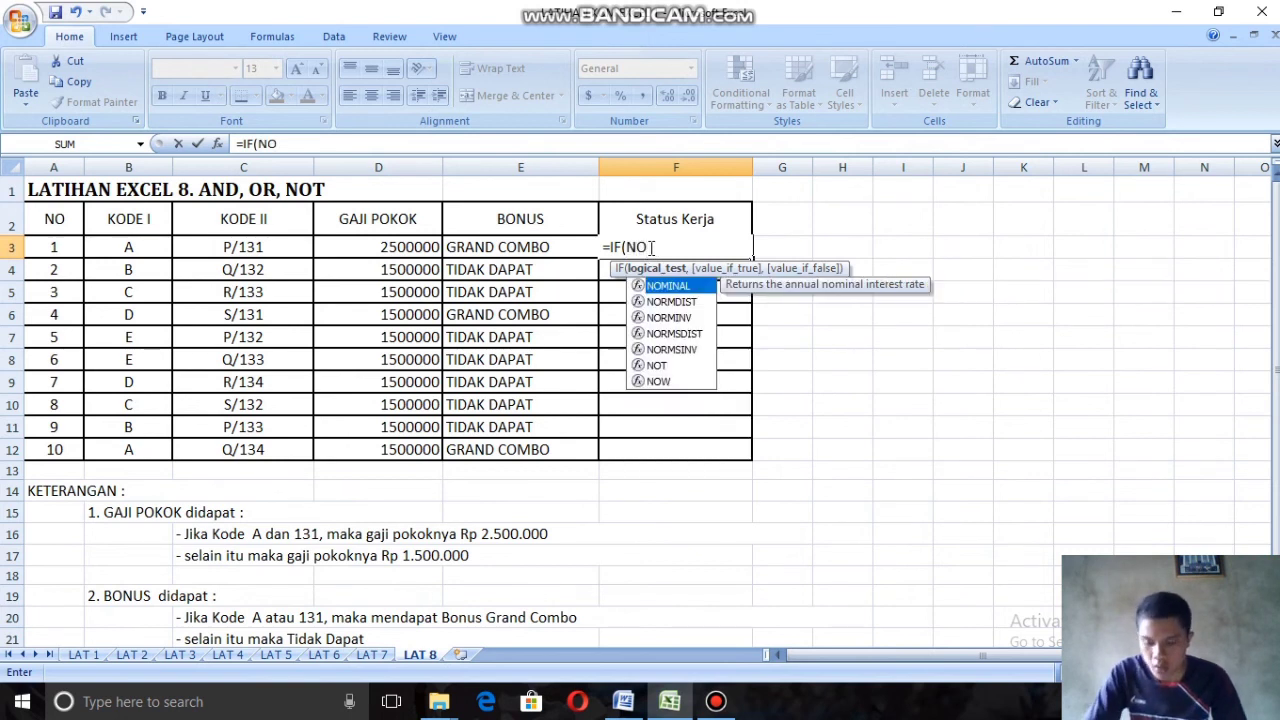
pyautogui.write('T(')
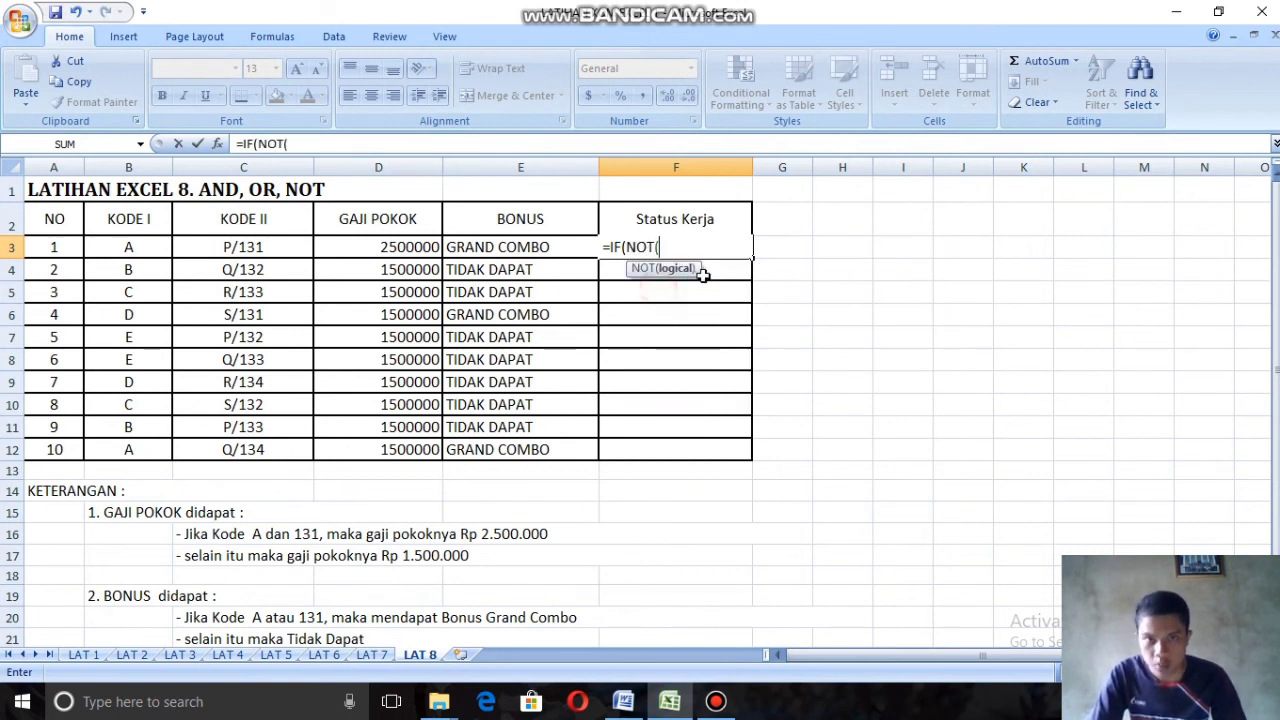
# Step: Add B3="E" as the NOT condition in F3, close the NOT function and move on to the value-if-true argument
pyautogui.click(133, 250)
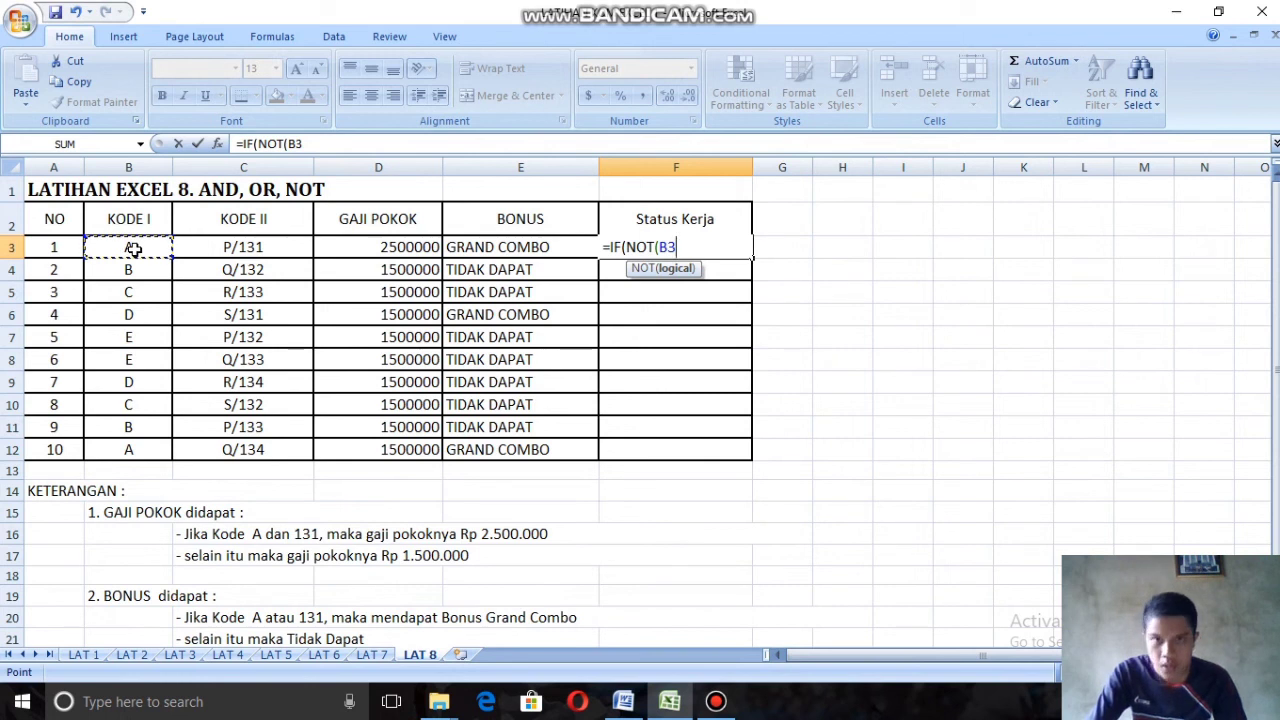
pyautogui.write('=')
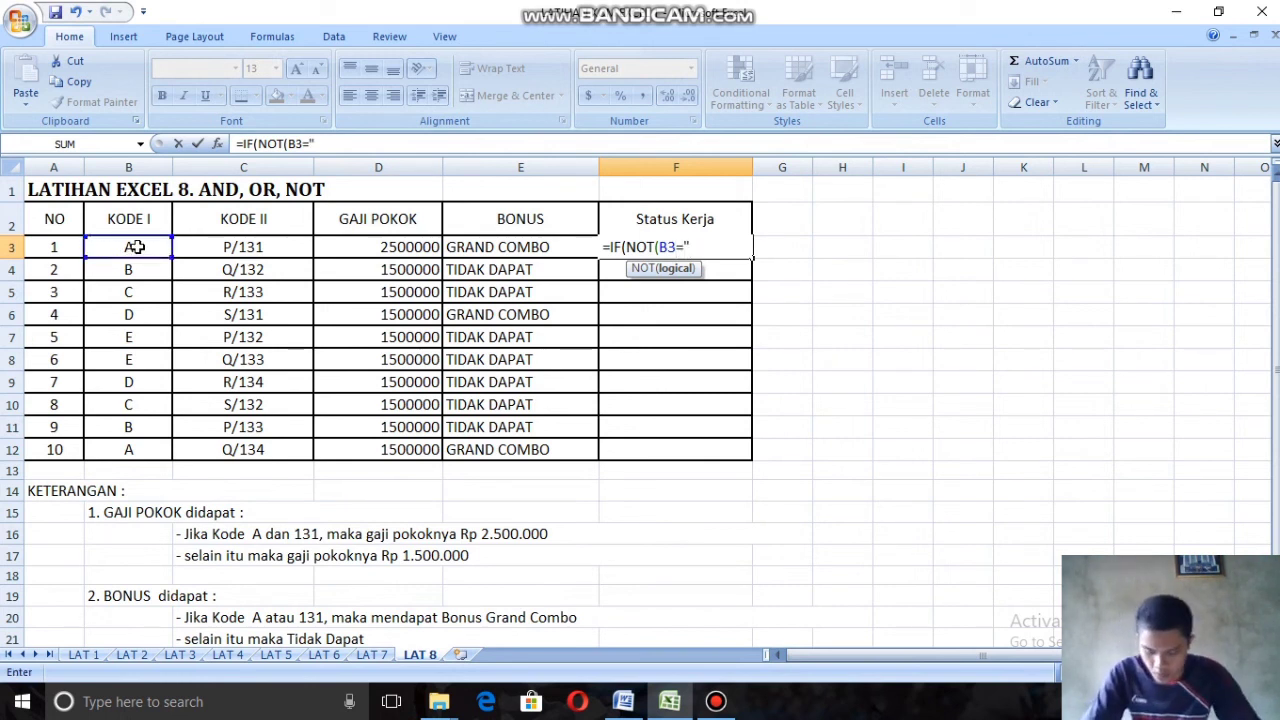
pyautogui.write('"E')
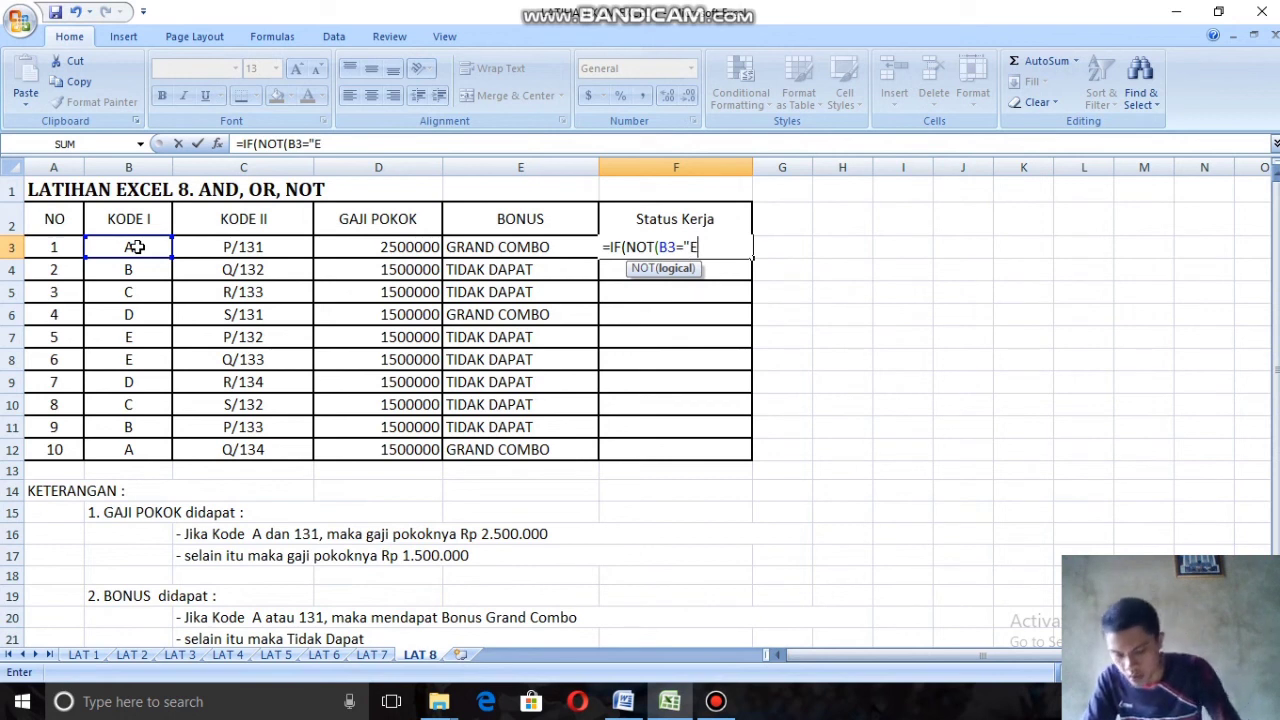
pyautogui.write('"')
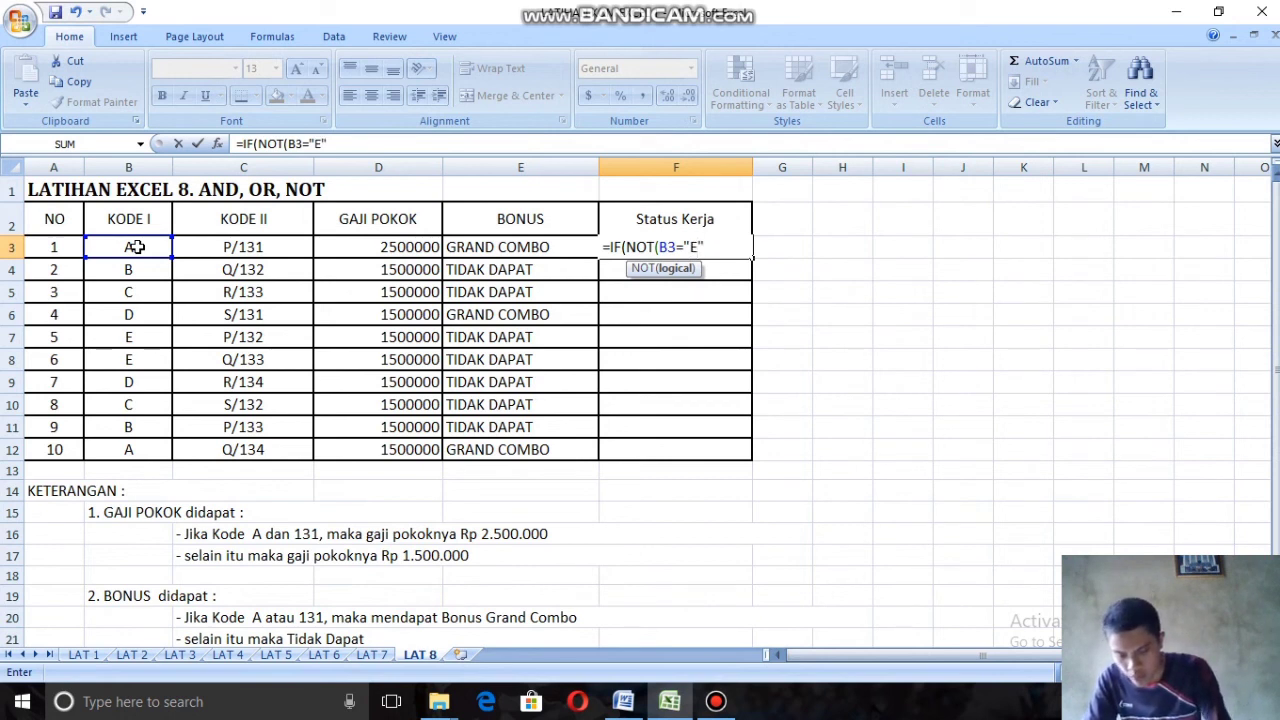
pyautogui.write(')')
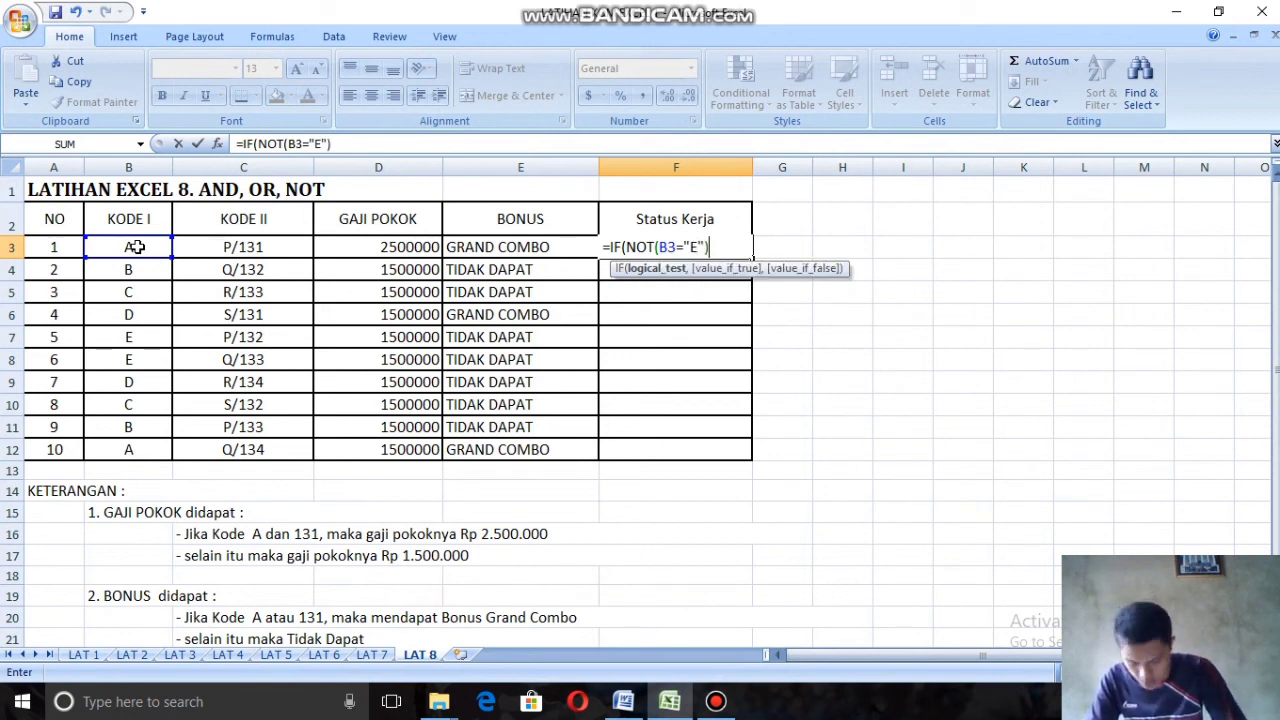
pyautogui.write(',')
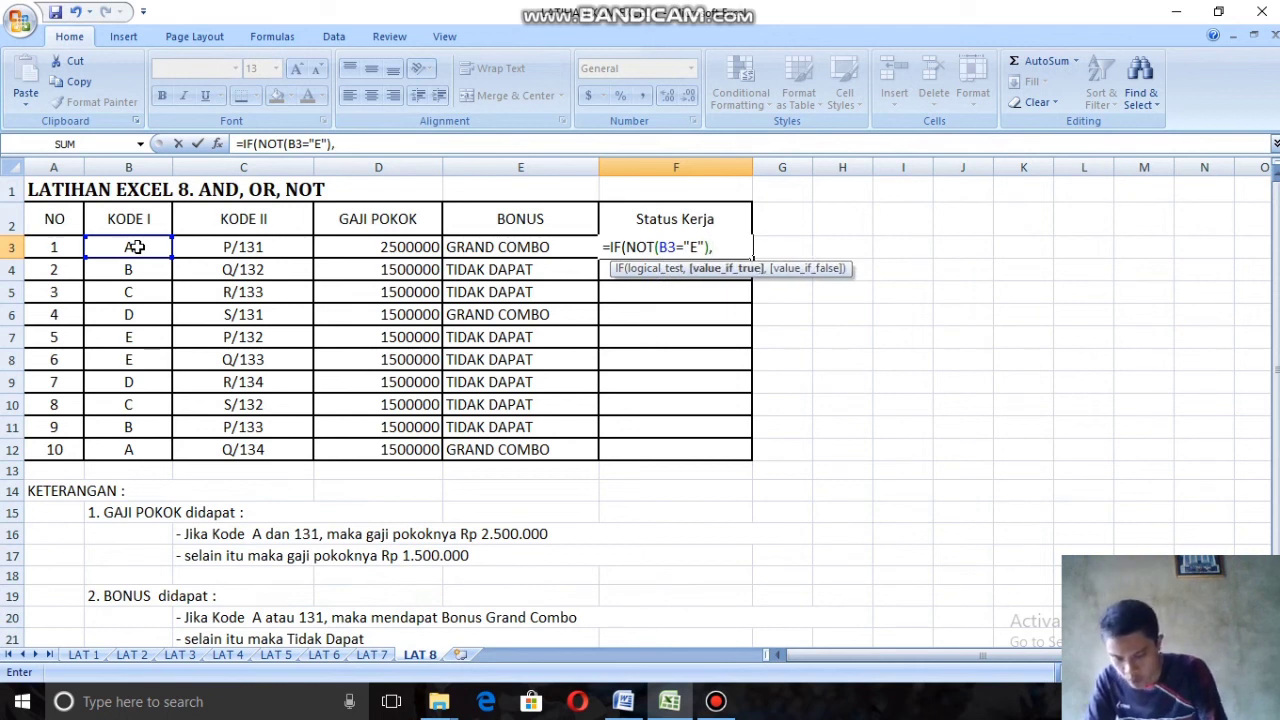
pyautogui.write('"TET')
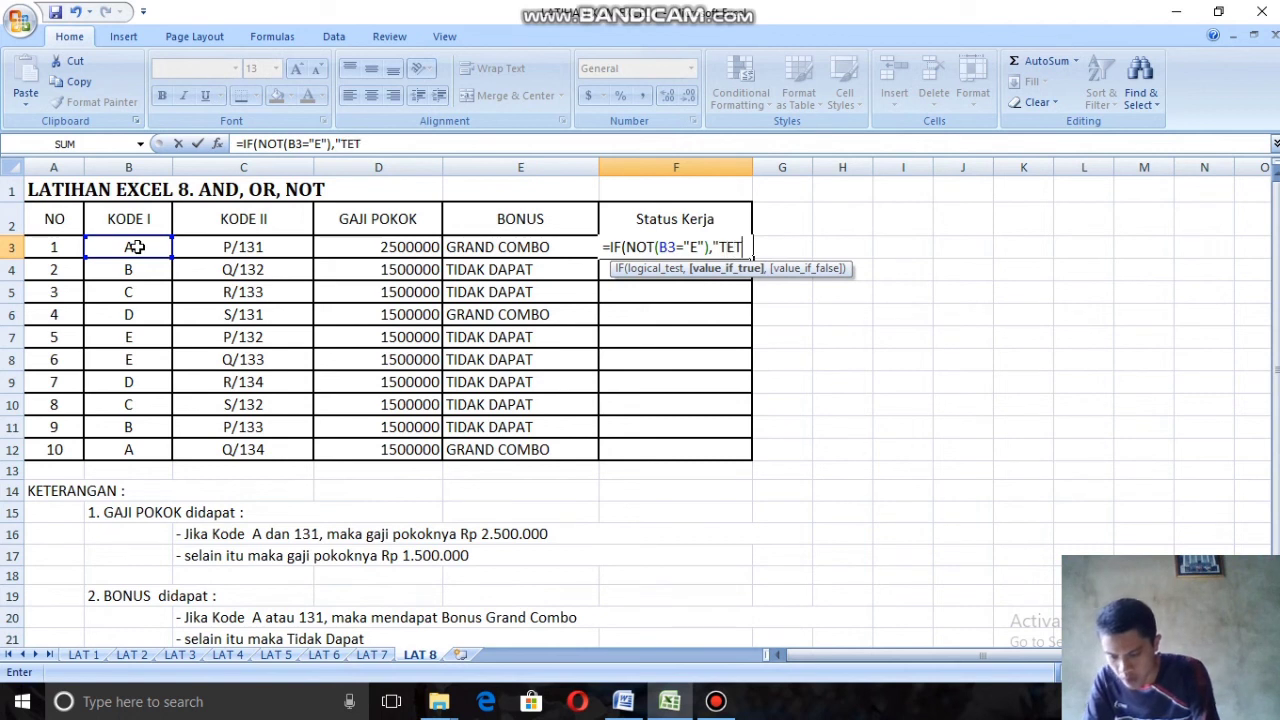
pyautogui.write('AP')
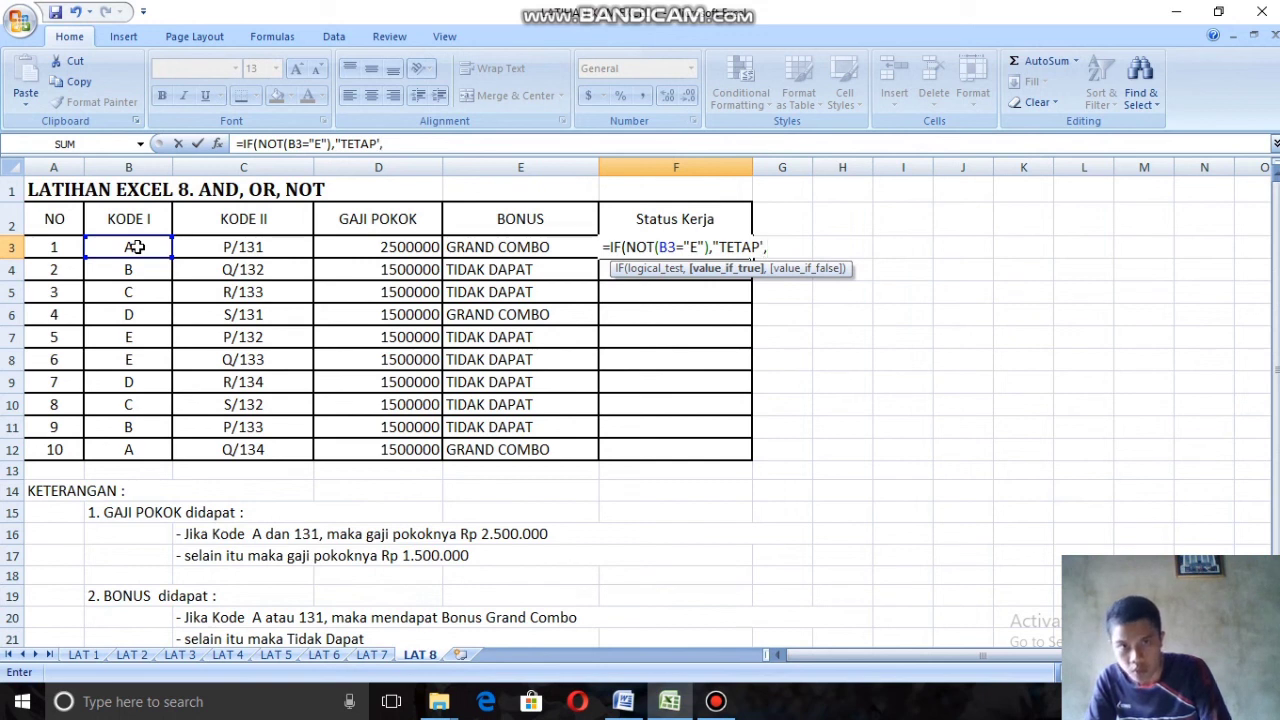
# Step: Enter TETAP in quotation marks as F3's value-if-true text, remove the stray D3 reference and move on to the value-if-false argument
pyautogui.write('",')
pyautogui.press('Left')
pyautogui.press('Left')
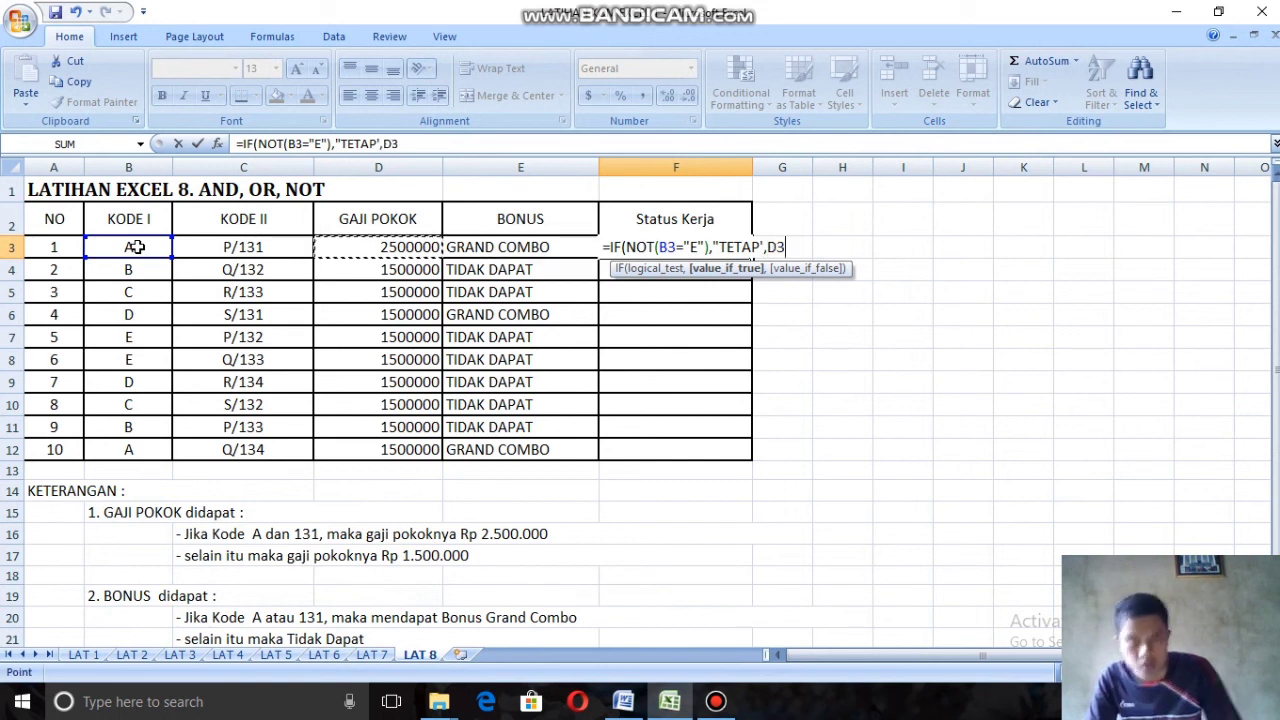
pyautogui.click(762, 246)
pyautogui.write('"')
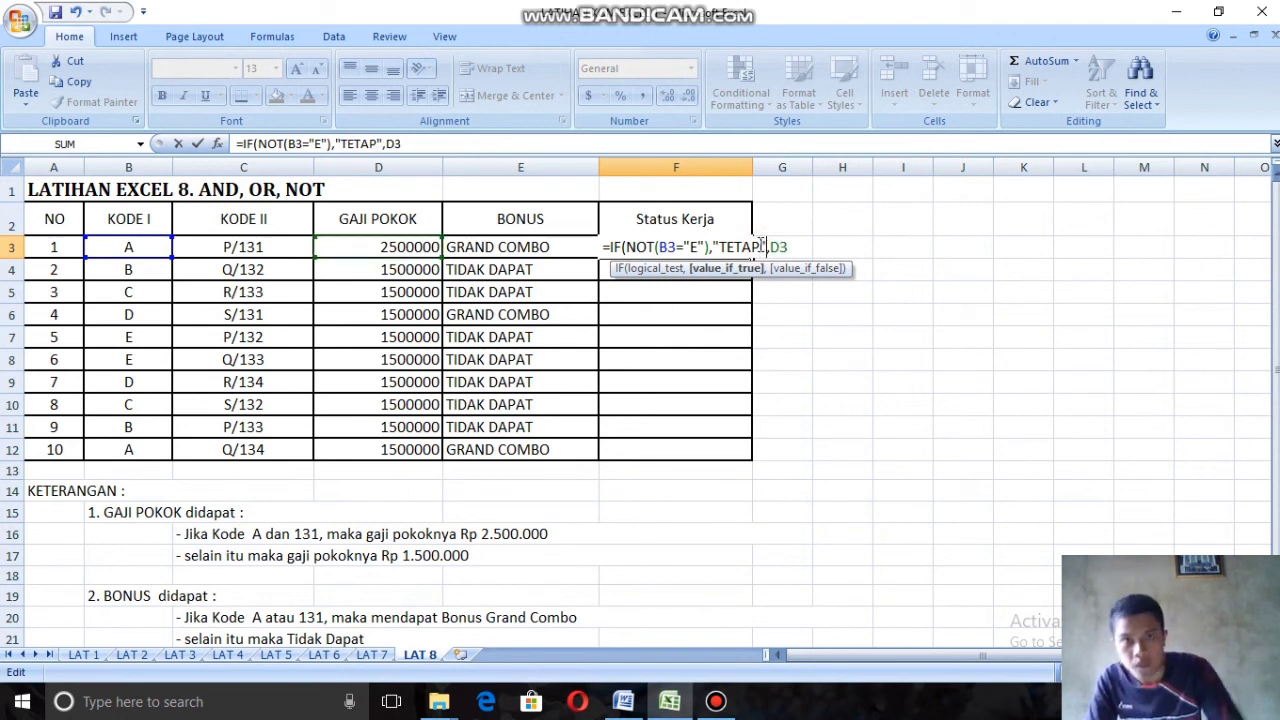
pyautogui.press('Right')
pyautogui.press('Right')
pyautogui.press('Right')
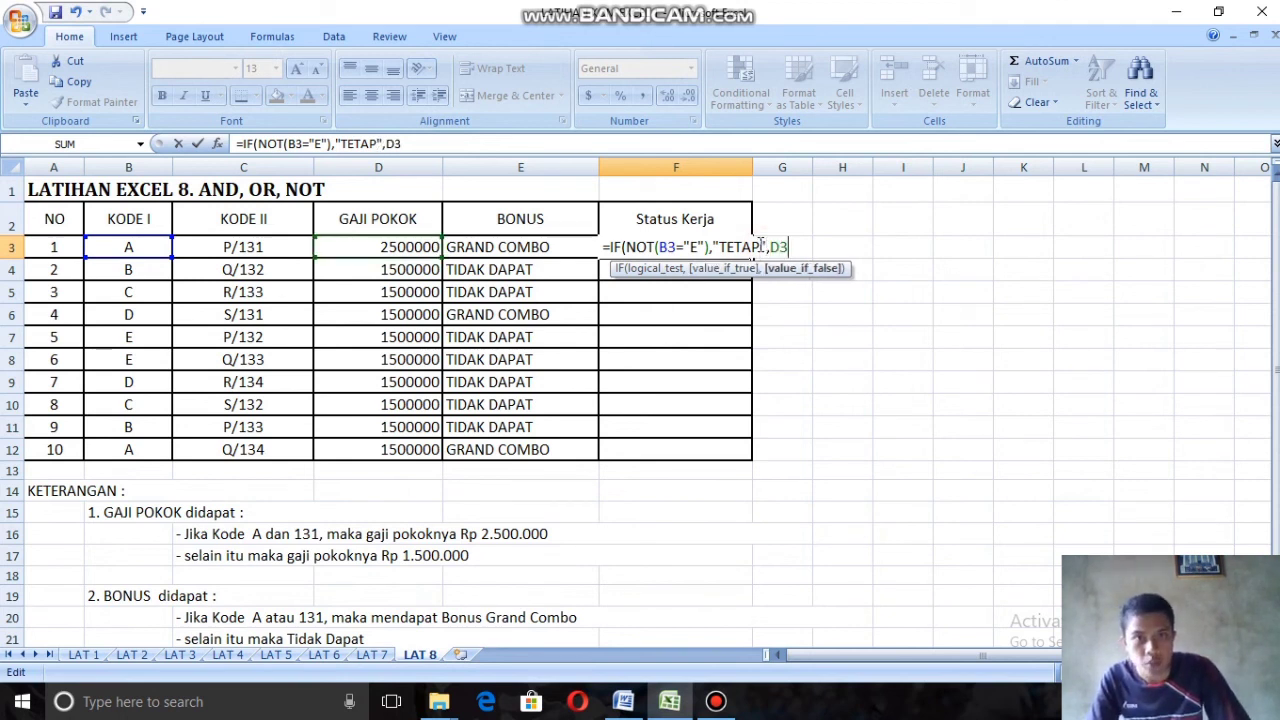
pyautogui.press('BackSpace')
pyautogui.press('BackSpace')
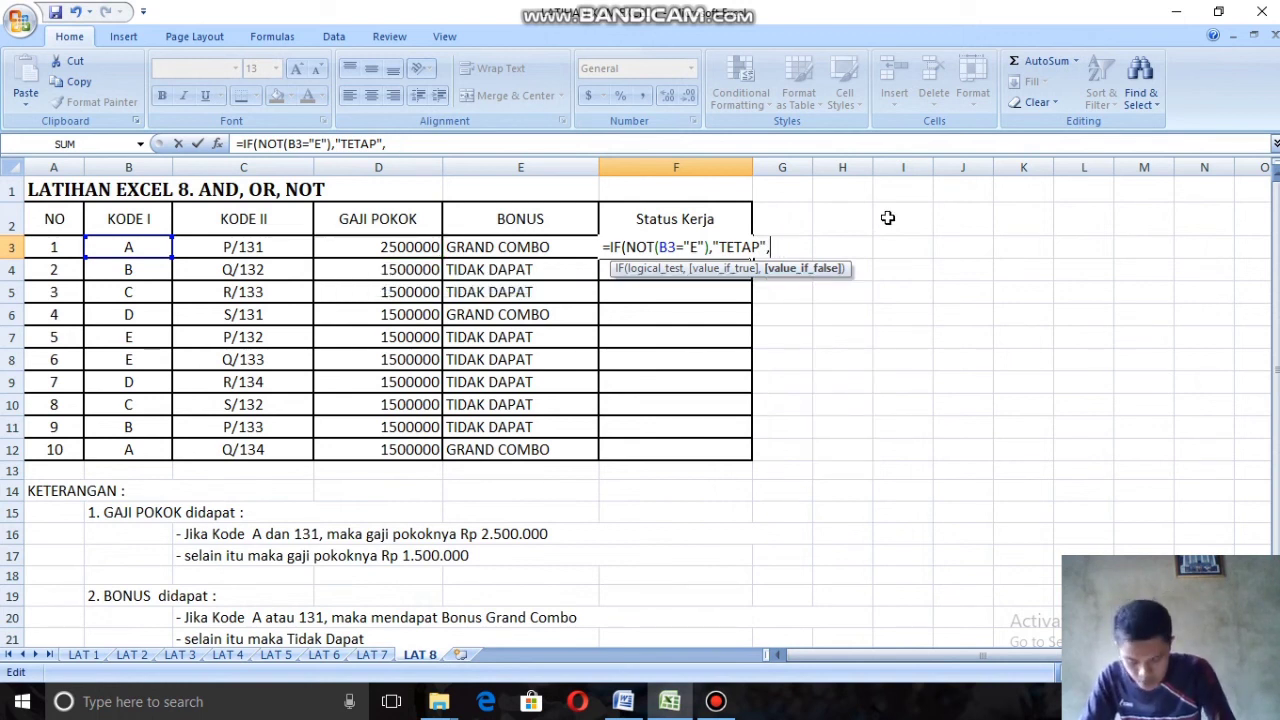
# Step: Add PERCOBAAN in quotation marks as F3's value-if-false text, close the IF function and commit the formula
pyautogui.write('PER')
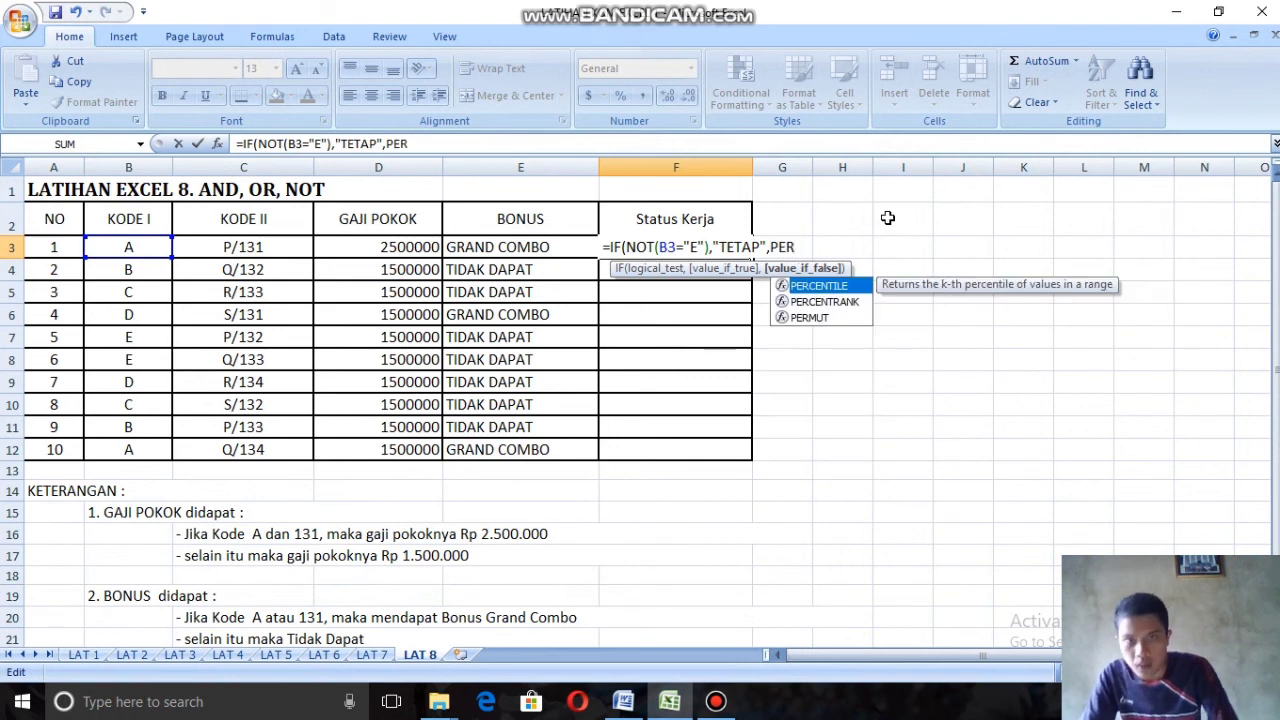
pyautogui.write('COBAAN')
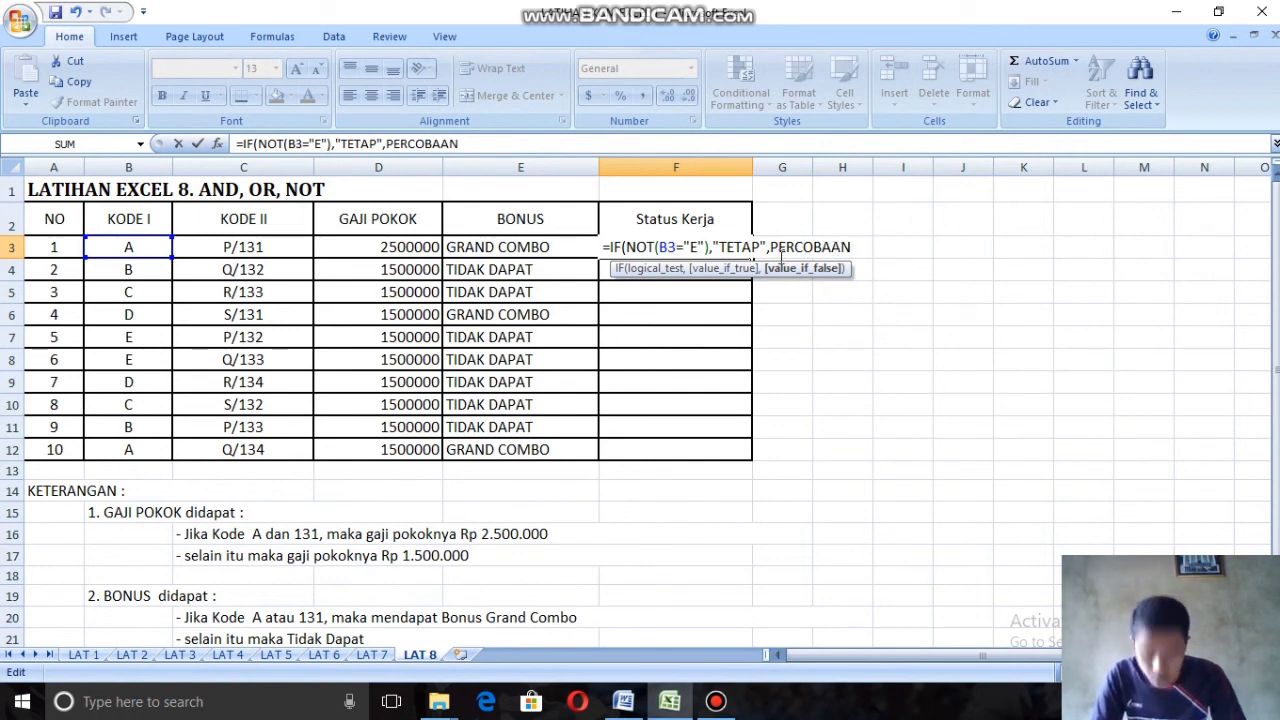
pyautogui.click(771, 247)
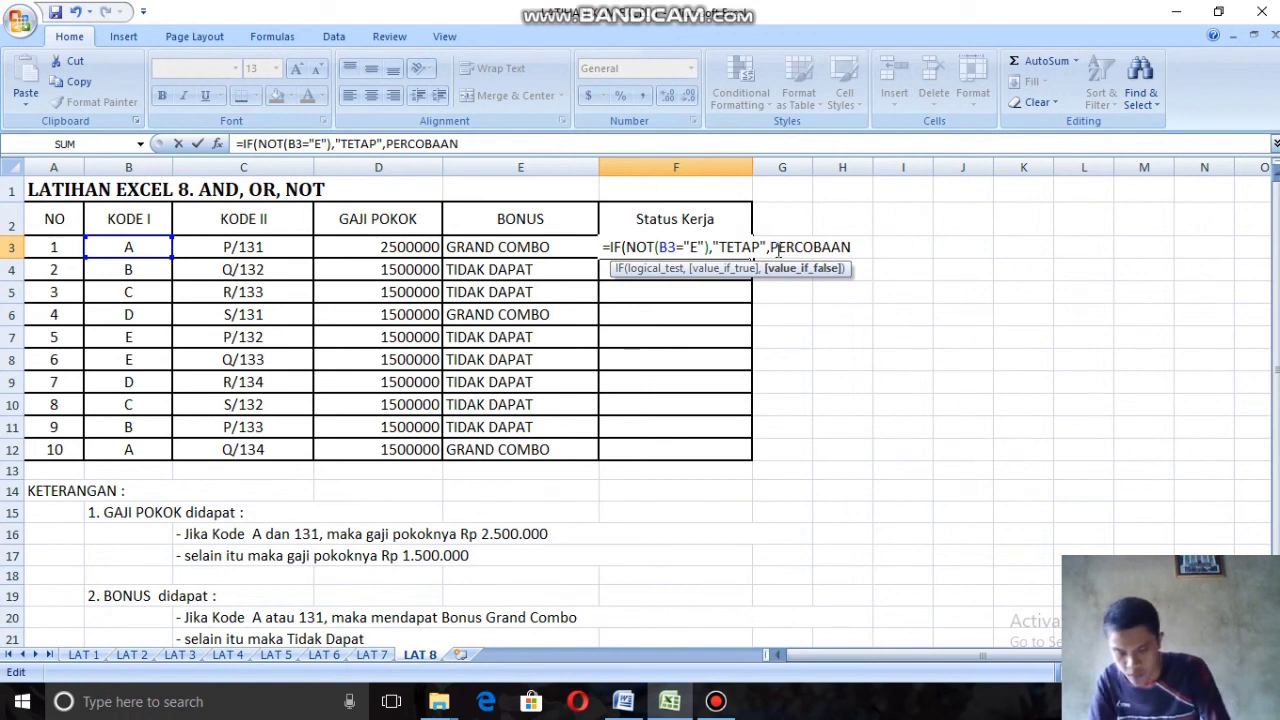
pyautogui.write('"')
pyautogui.press('Right')
pyautogui.press('Right')
pyautogui.press('Right')
pyautogui.press('Right')
pyautogui.press('Right')
pyautogui.press('Right')
pyautogui.press('Right')
pyautogui.press('Right')
pyautogui.press('Right')
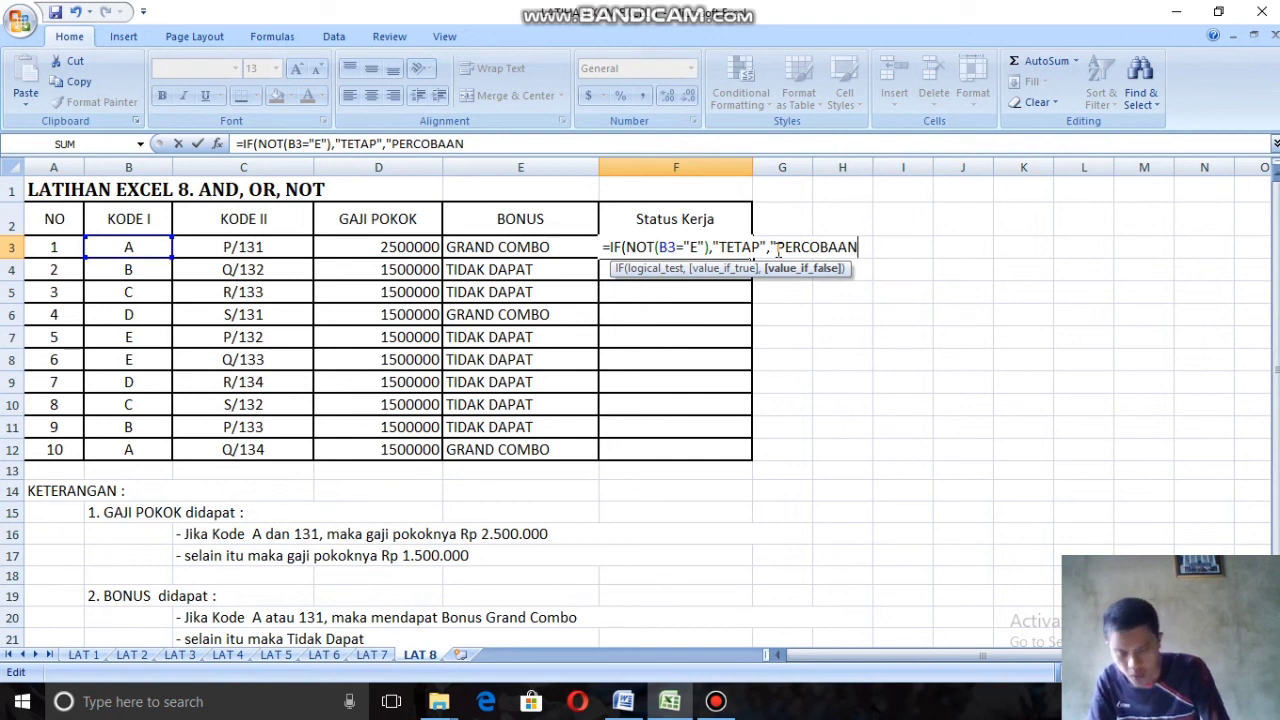
pyautogui.write('")')
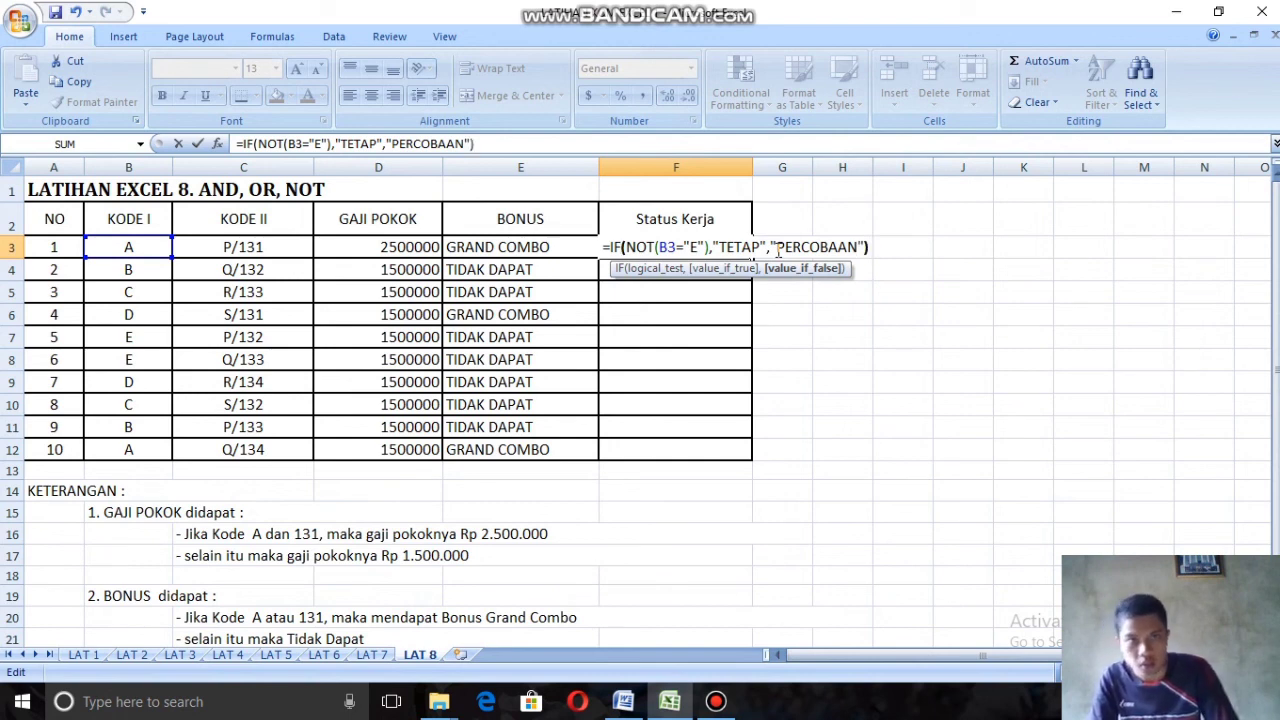
pyautogui.press('Return')
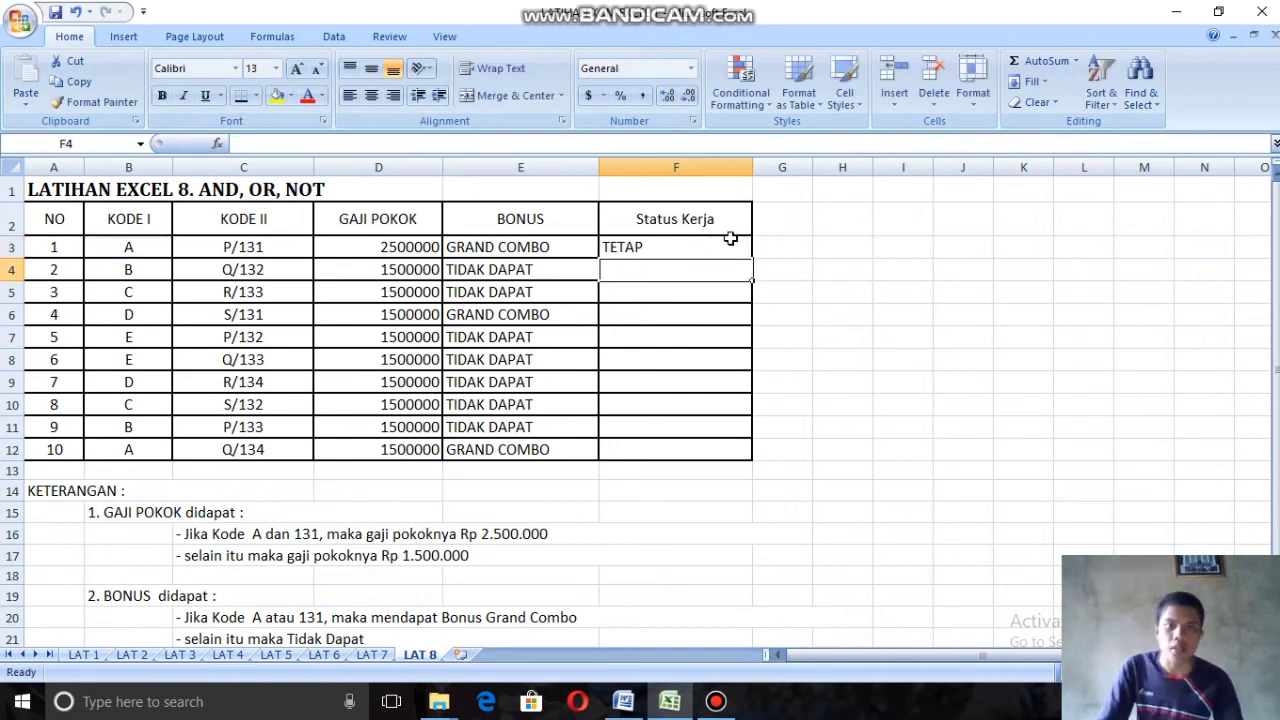
# Step: Fill the Status Kerja formula from F3 down to F12 and consult the STATUS KERJA rules below the table
pyautogui.click(731, 238)
pyautogui.moveTo(751, 258); pyautogui.dragTo(750, 452)
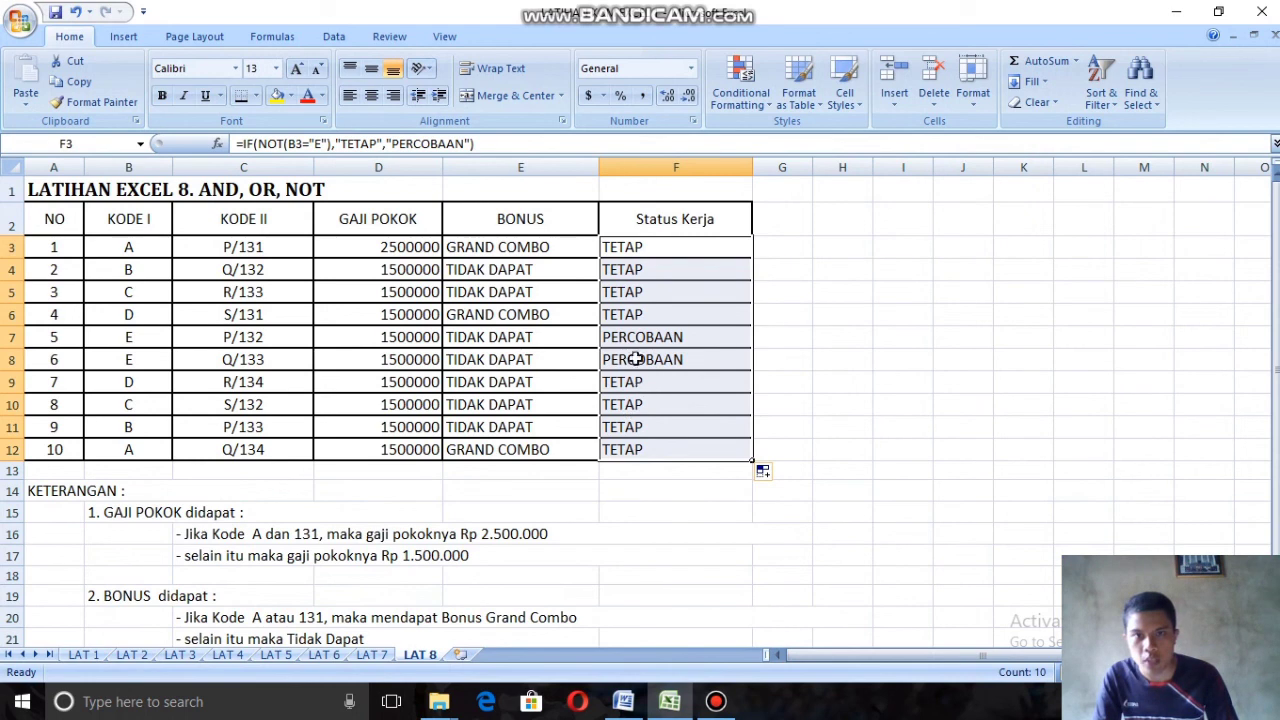
pyautogui.scroll(-2, 186, 486)
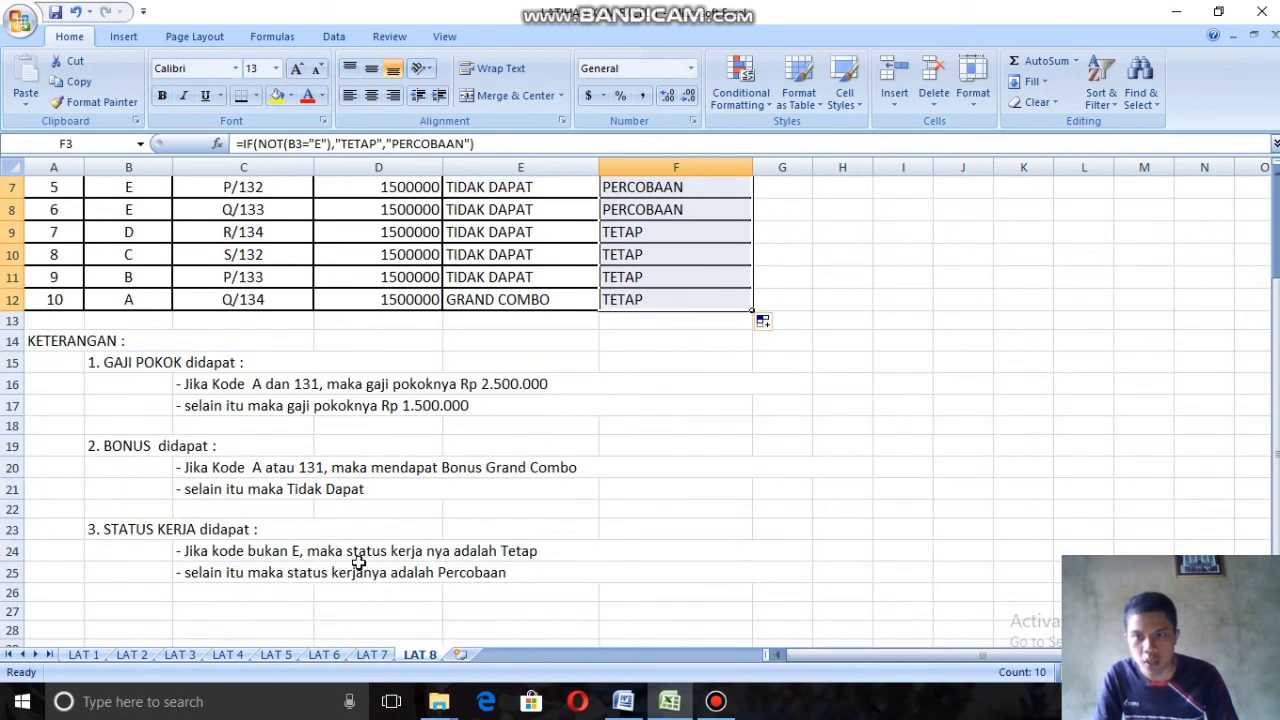
pyautogui.scroll(2, 500, 555)
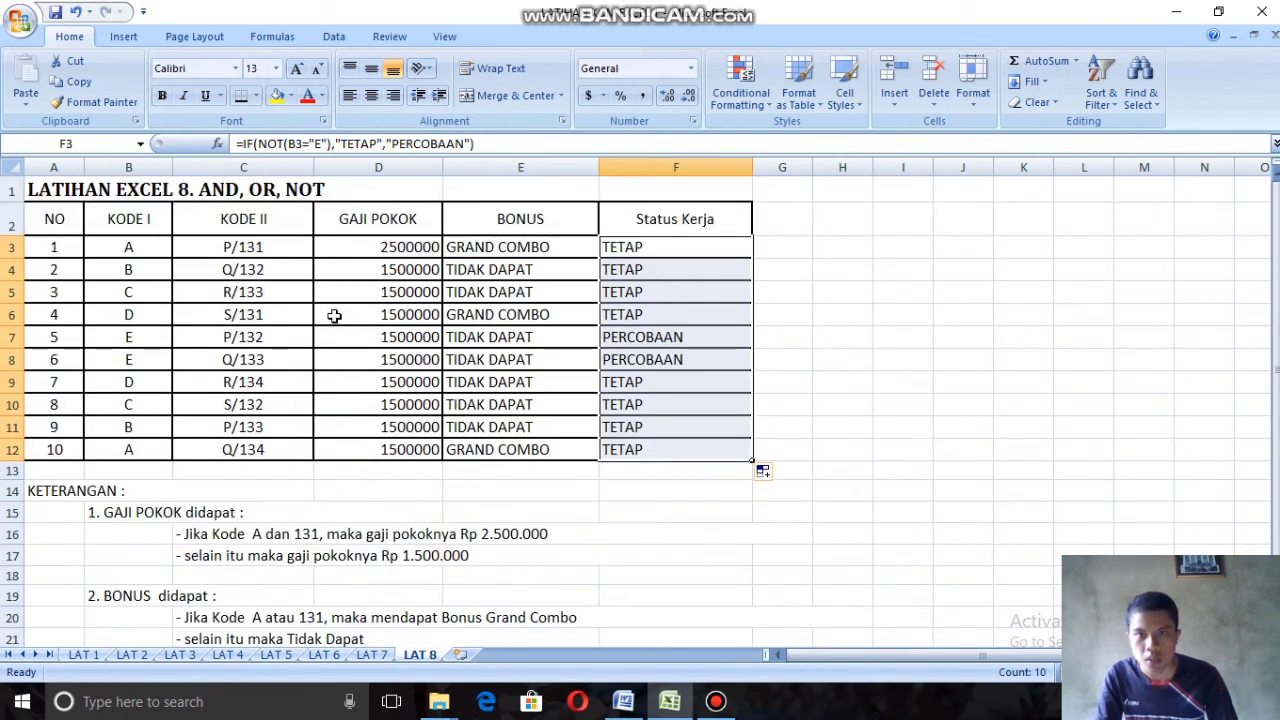
# Step: Compare the Status Kerja results with the Kode I values in rows 3 to 12 against the STATUS KERJA rules
pyautogui.moveTo(129, 337); pyautogui.dragTo(674, 358)
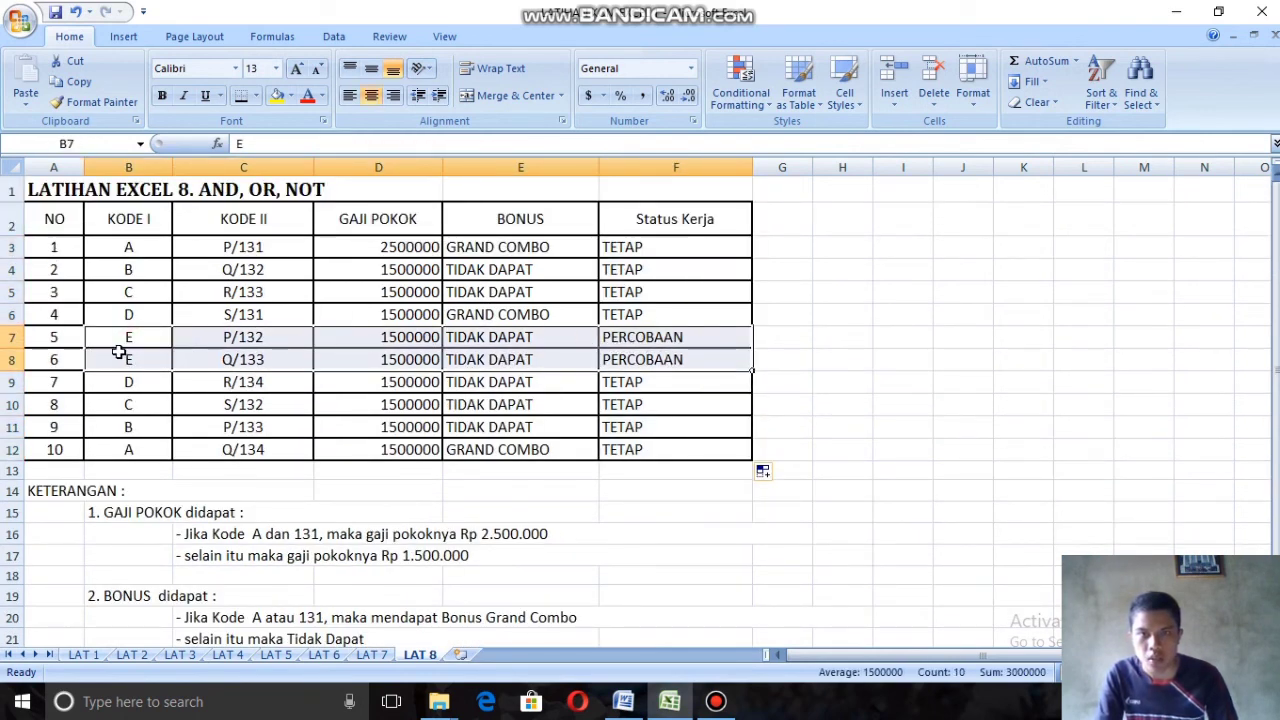
pyautogui.scroll(-1, 650, 445)
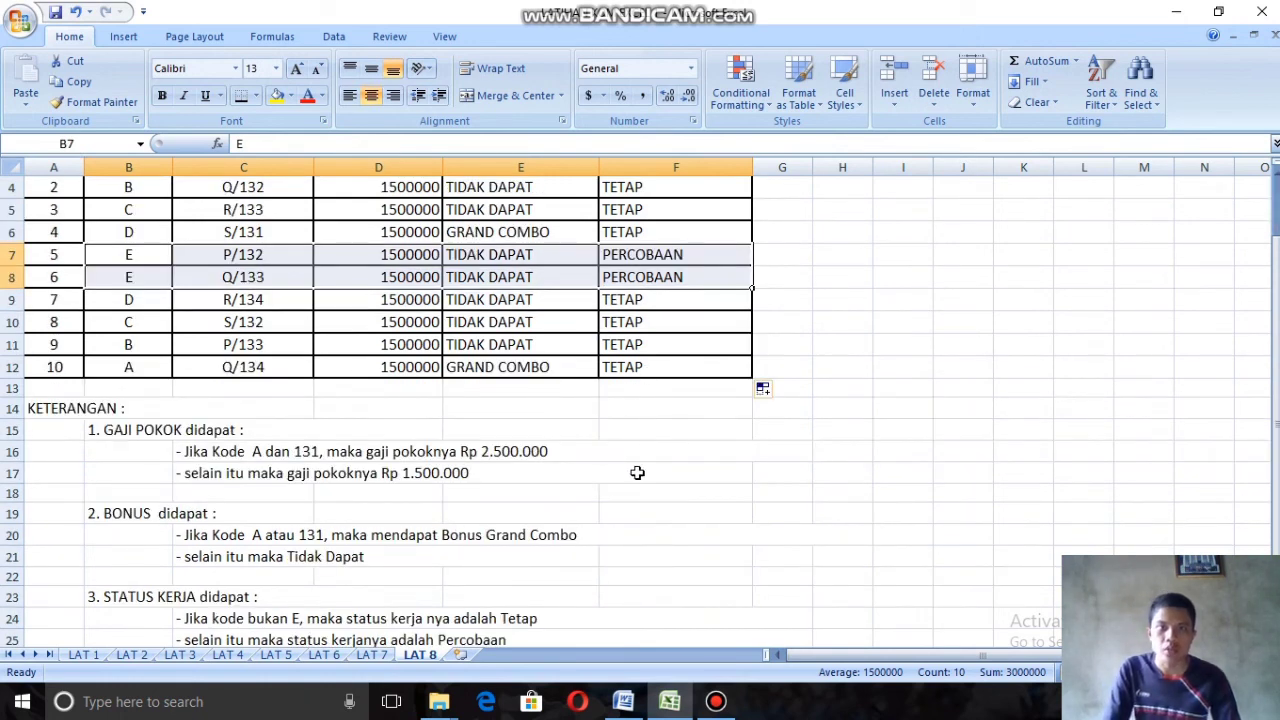
pyautogui.scroll(-1, 637, 472)
pyautogui.scroll(1, 660, 414)
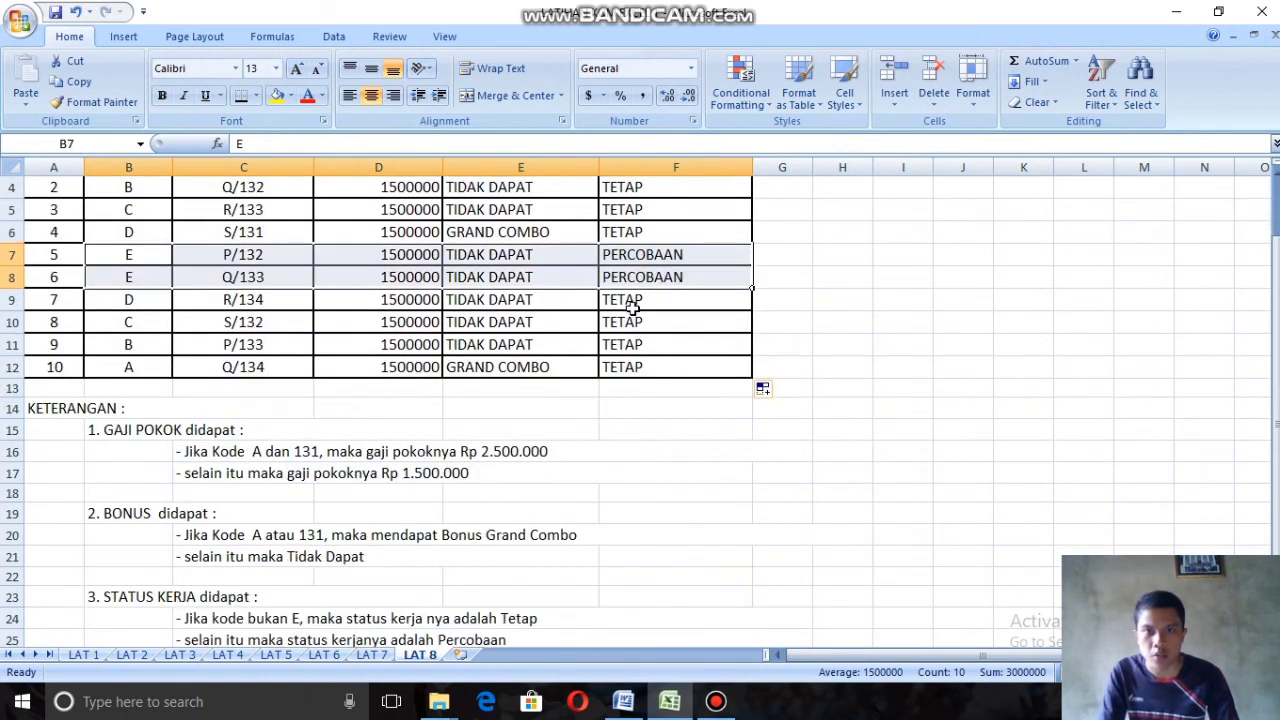
pyautogui.moveTo(633, 310); pyautogui.dragTo(248, 338)
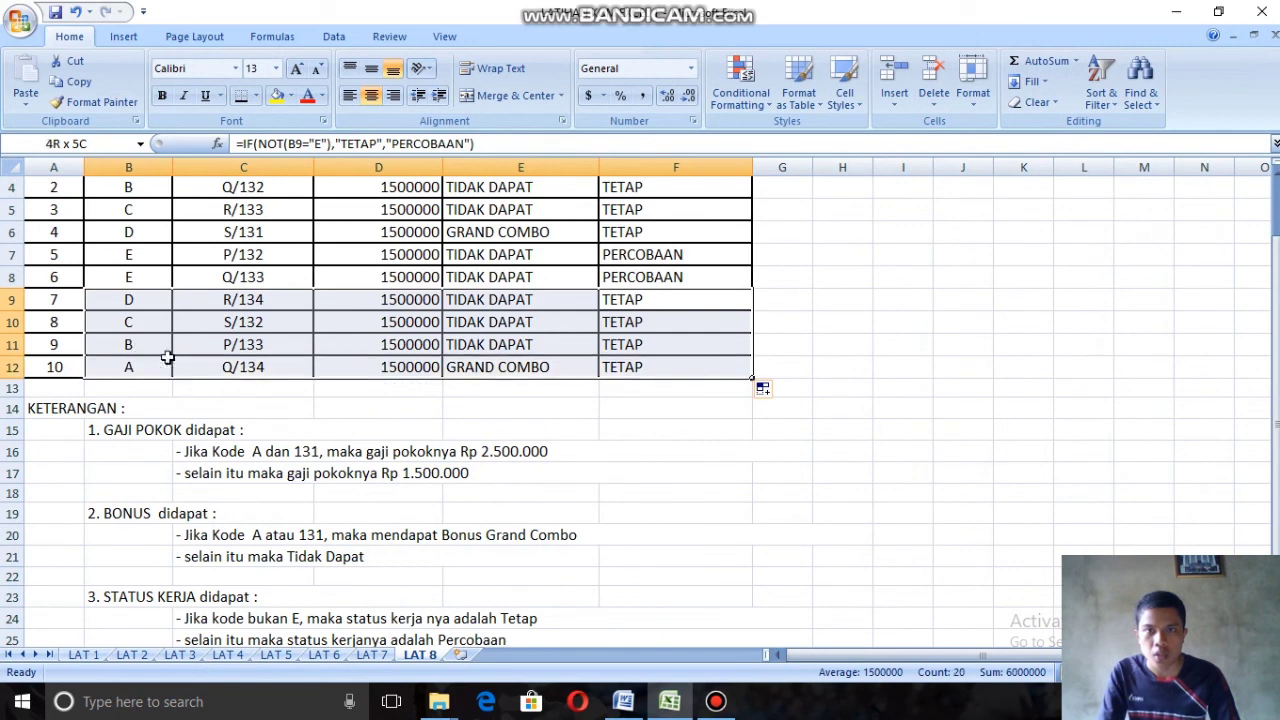
pyautogui.scroll(1, 166, 357)
pyautogui.moveTo(674, 303); pyautogui.dragTo(205, 250)
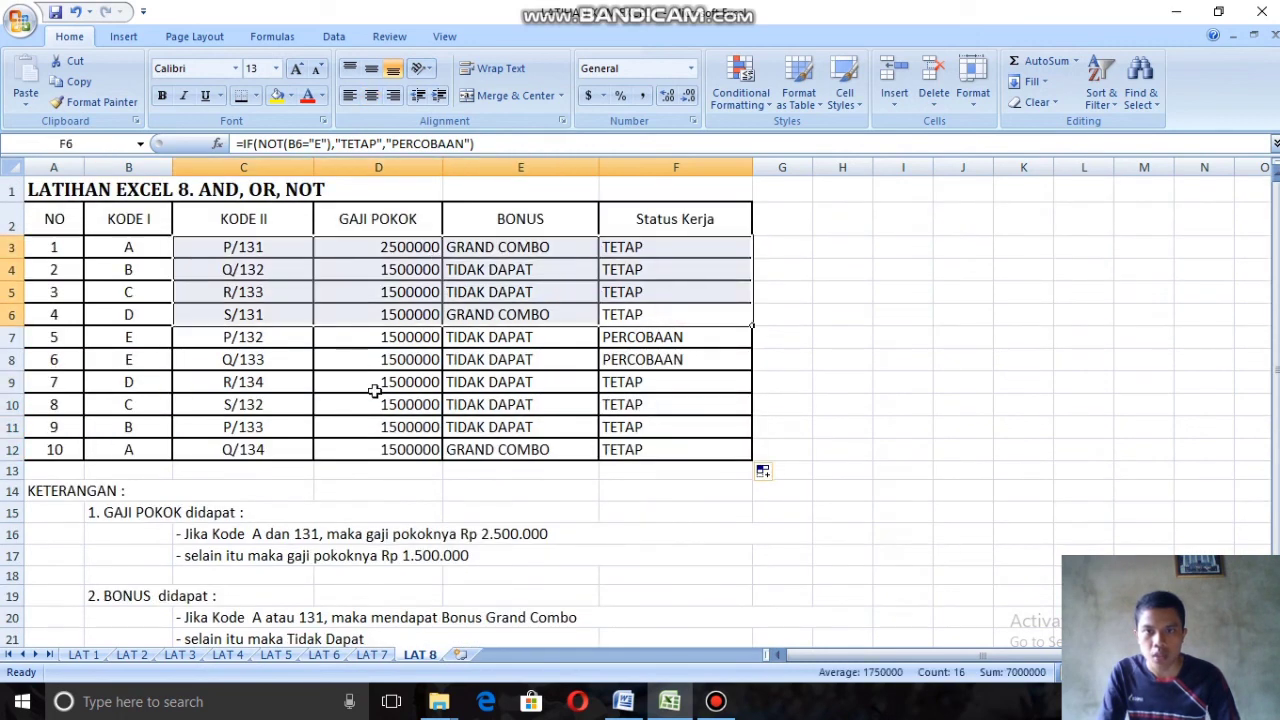
pyautogui.scroll(-1, 371, 383)
pyautogui.scroll(1, 460, 330)
# Step: Check the Bonus results in rows 3, 6, 11 and 12 against their codes and the BONUS rules
pyautogui.click(515, 250)
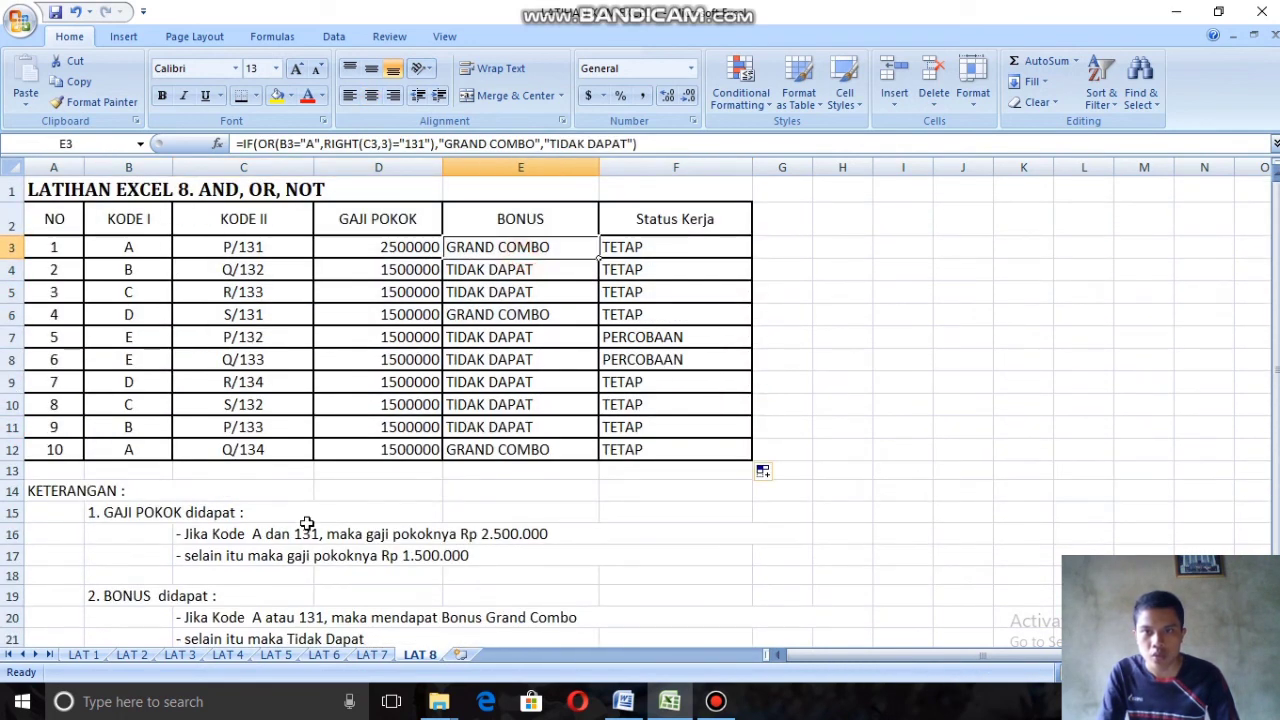
pyautogui.scroll(-1, 180, 545)
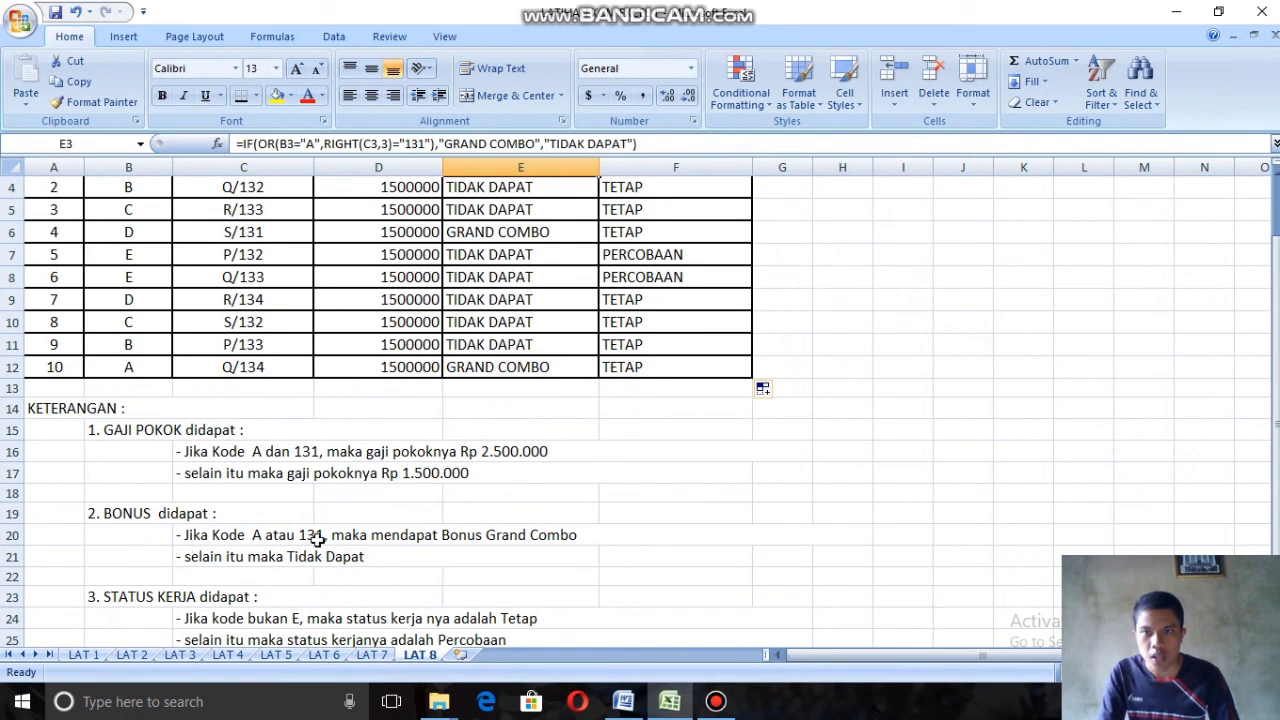
pyautogui.scroll(1, 506, 511)
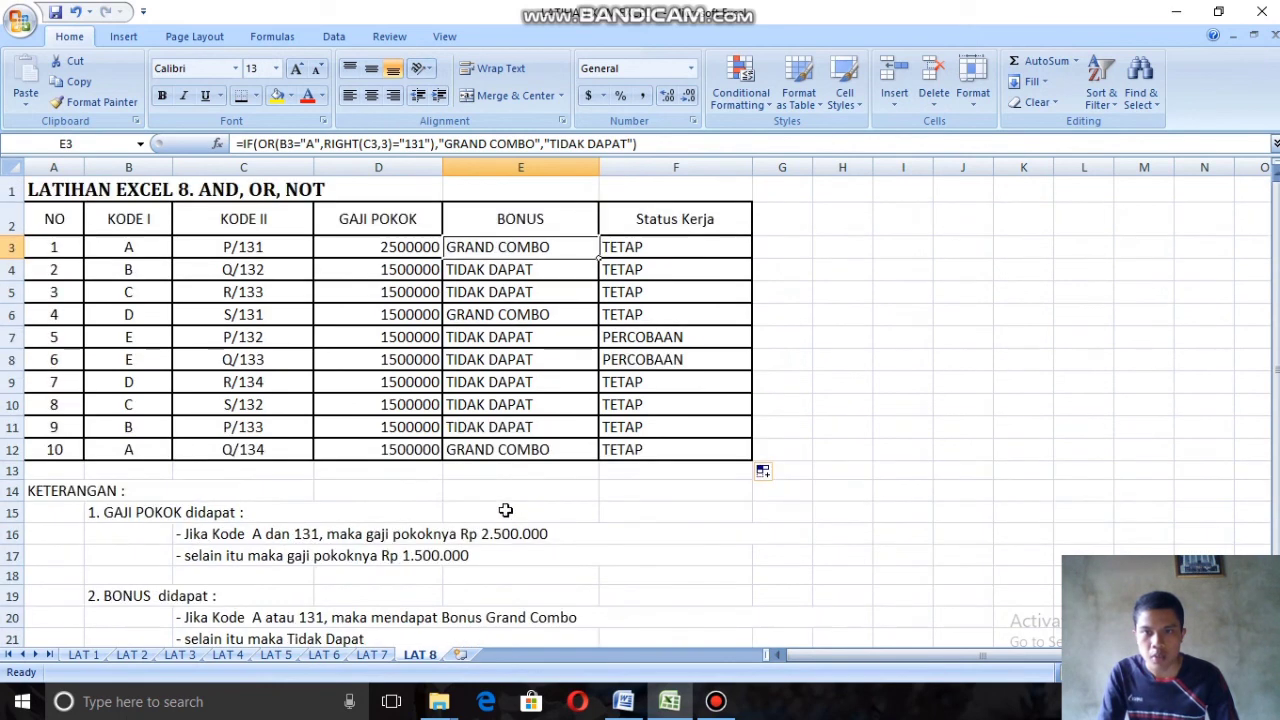
pyautogui.moveTo(514, 451); pyautogui.dragTo(130, 451)
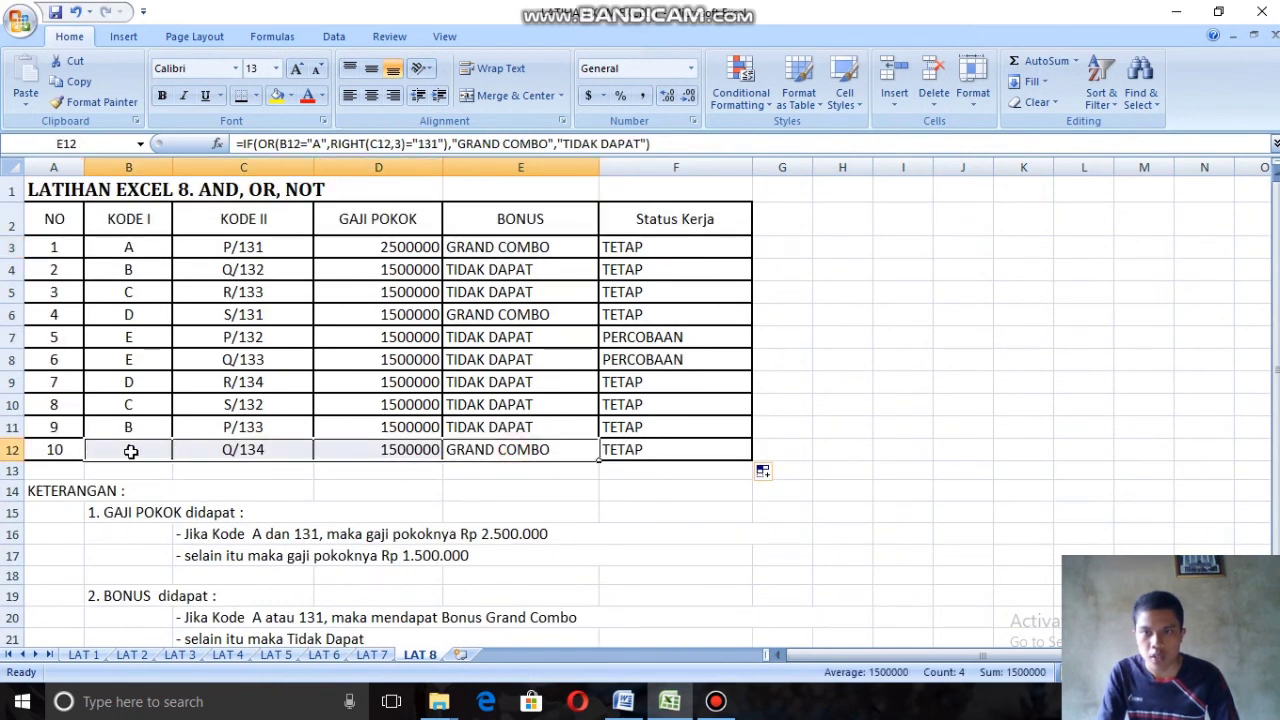
pyautogui.moveTo(543, 316); pyautogui.dragTo(143, 308)
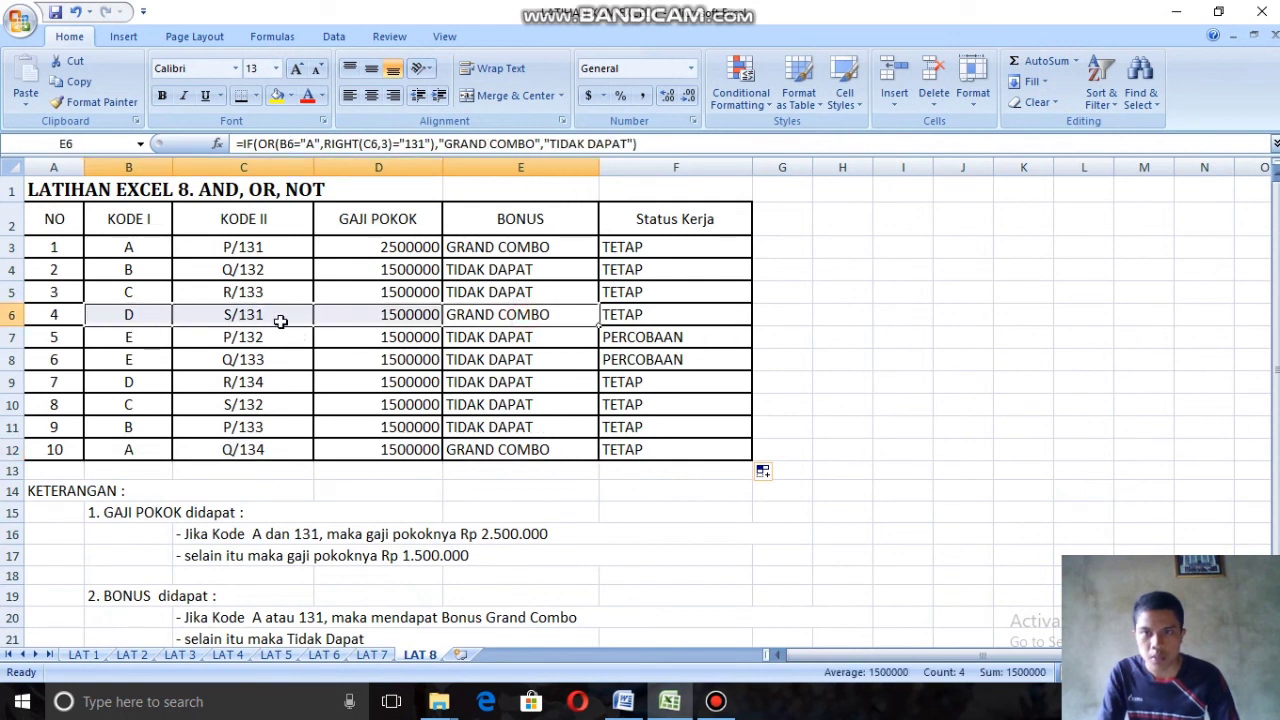
pyautogui.moveTo(130, 247); pyautogui.dragTo(528, 250)
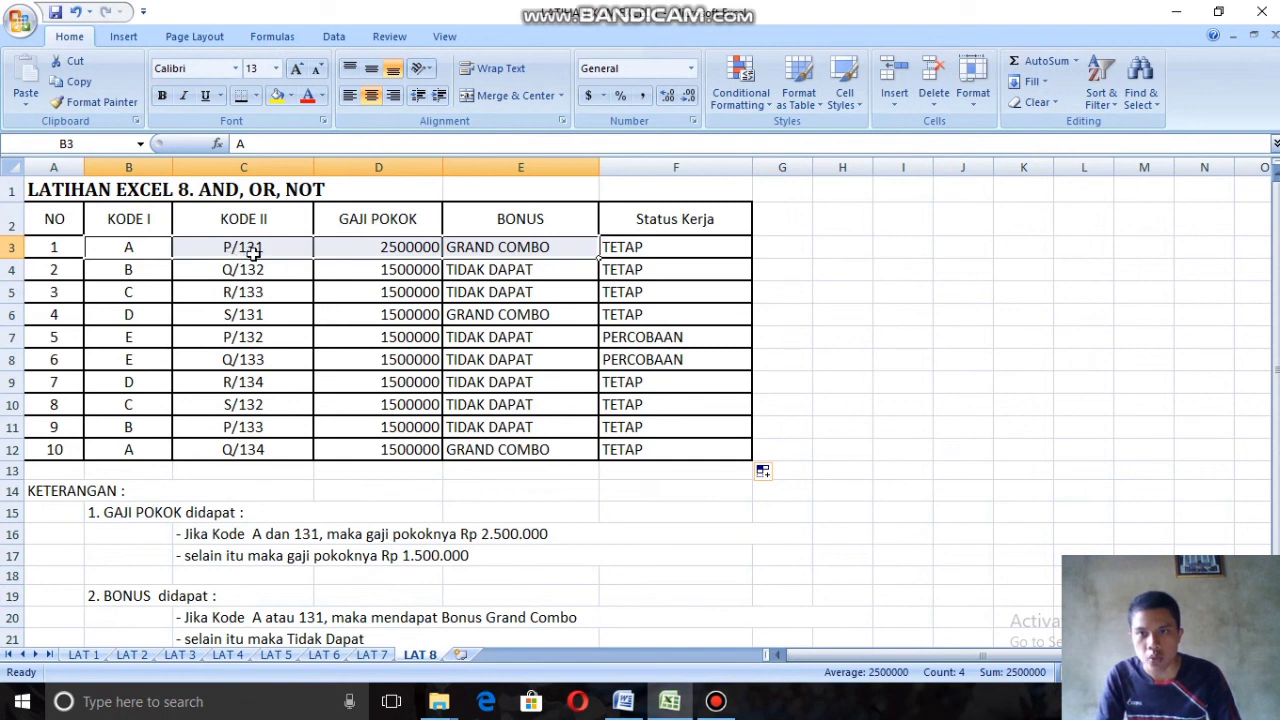
pyautogui.click(500, 427)
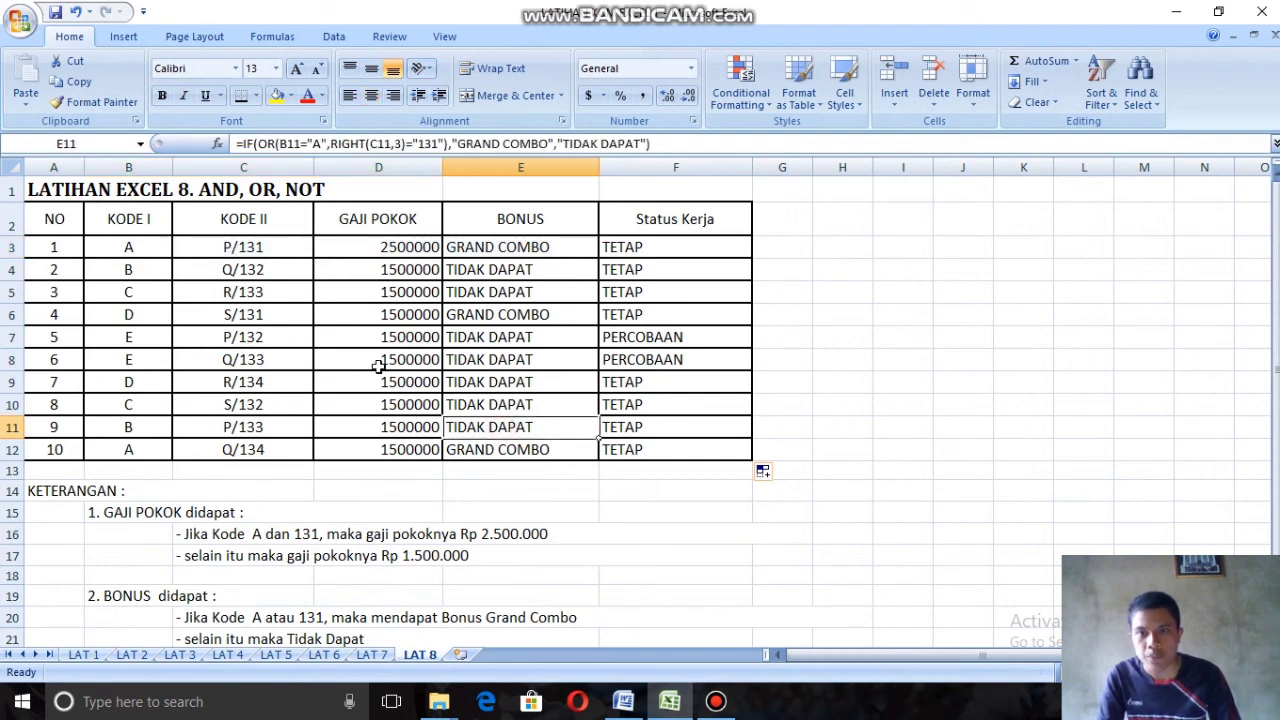
# Step: Check the Gaji Pokok formulas and results against Kode I and Kode II, including the codes in row 12
pyautogui.click(387, 240)
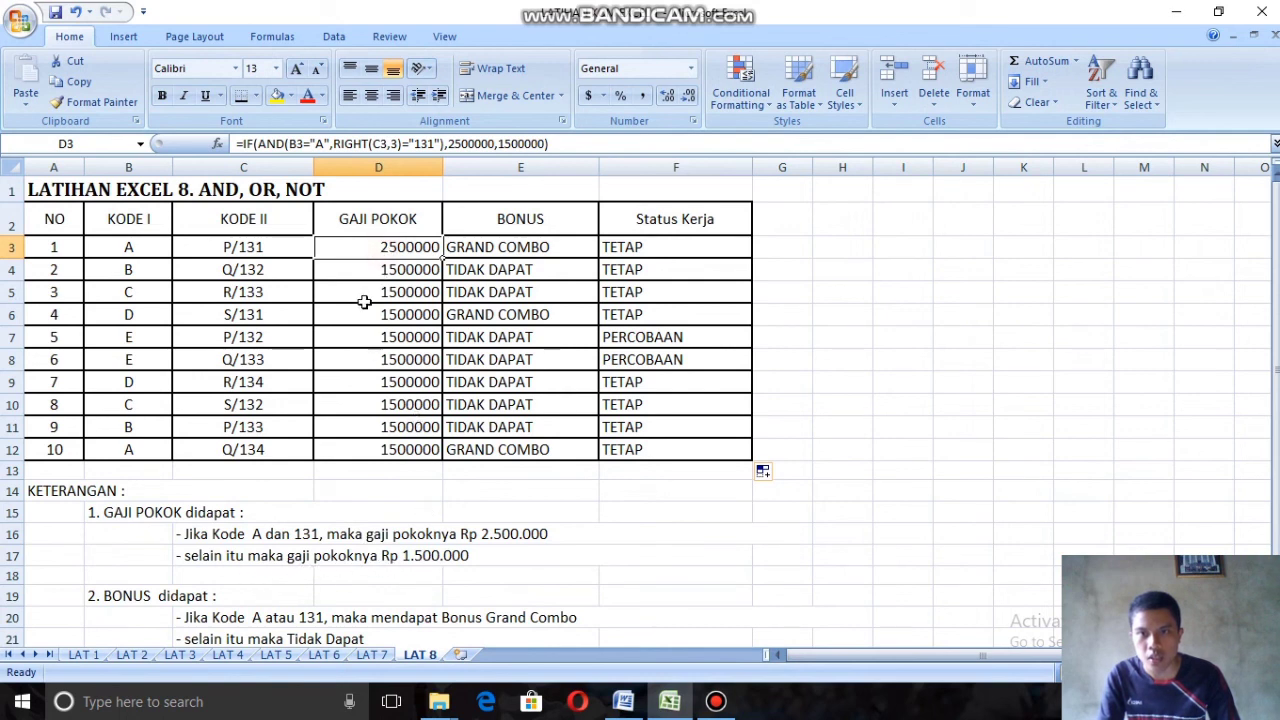
pyautogui.moveTo(355, 246); pyautogui.dragTo(380, 450)
pyautogui.click(380, 274)
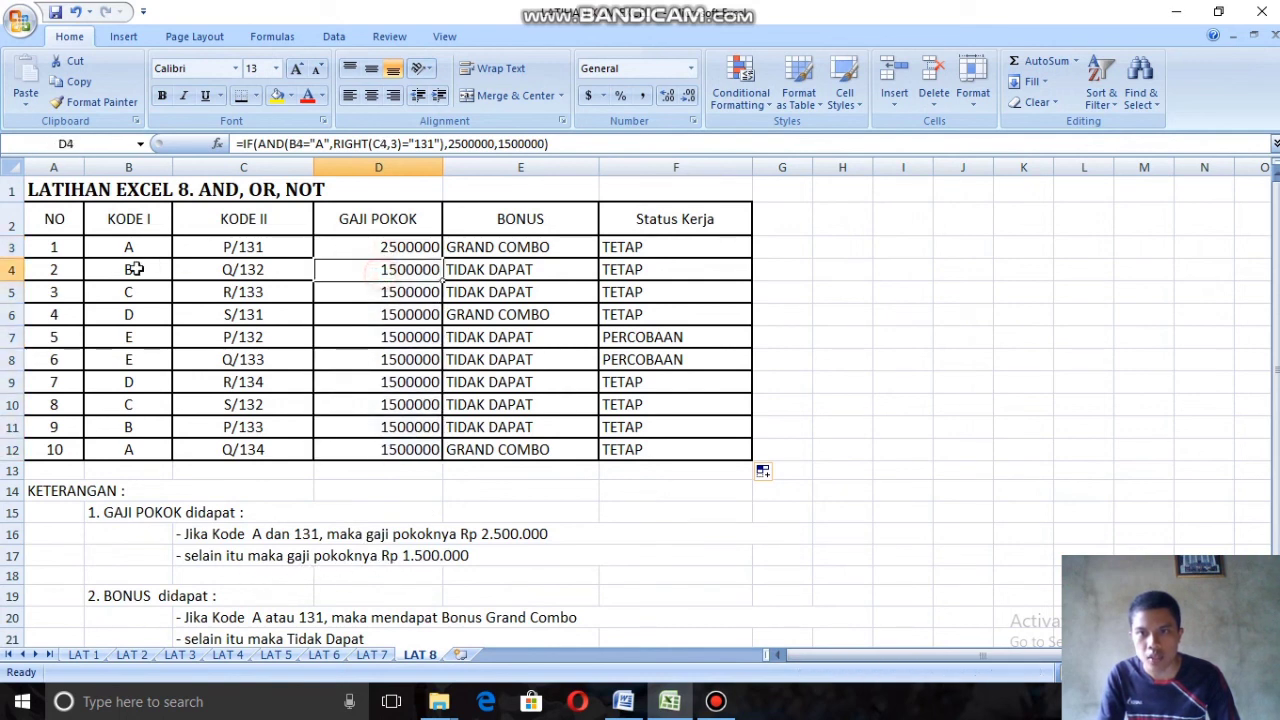
pyautogui.moveTo(132, 268); pyautogui.dragTo(390, 452)
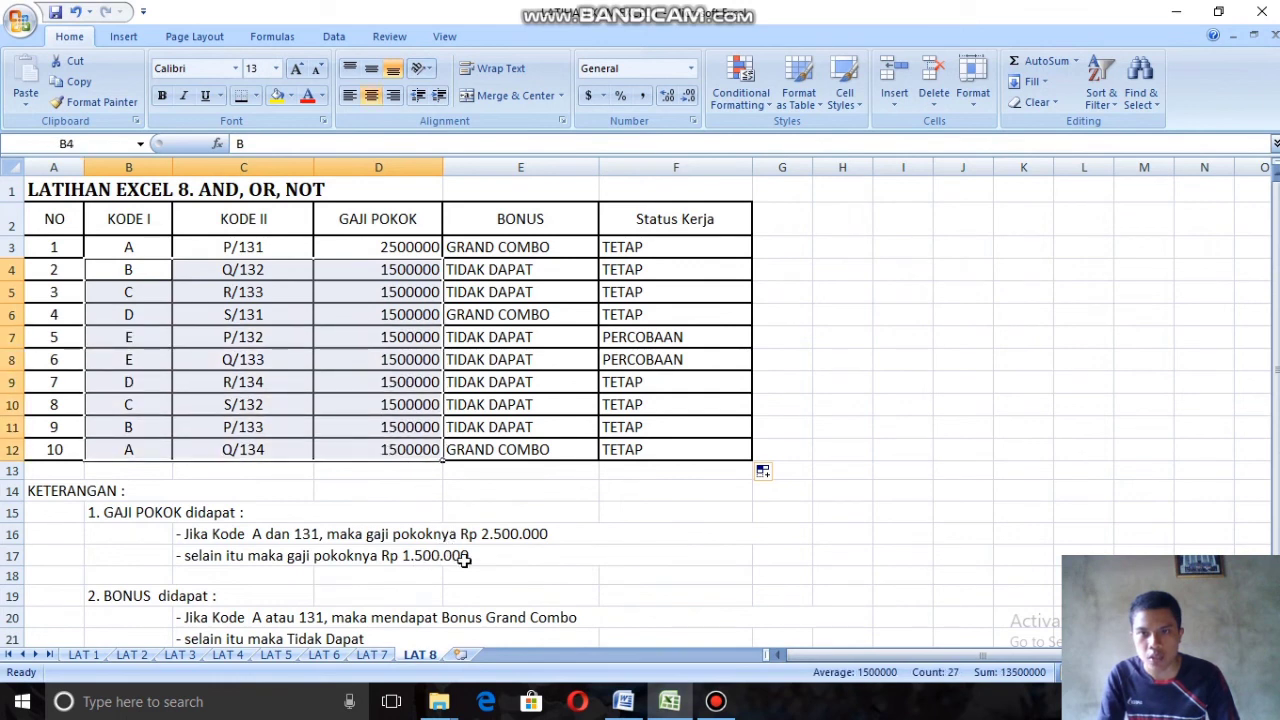
pyautogui.click(210, 452)
pyautogui.click(128, 452)
pyautogui.click(247, 453)
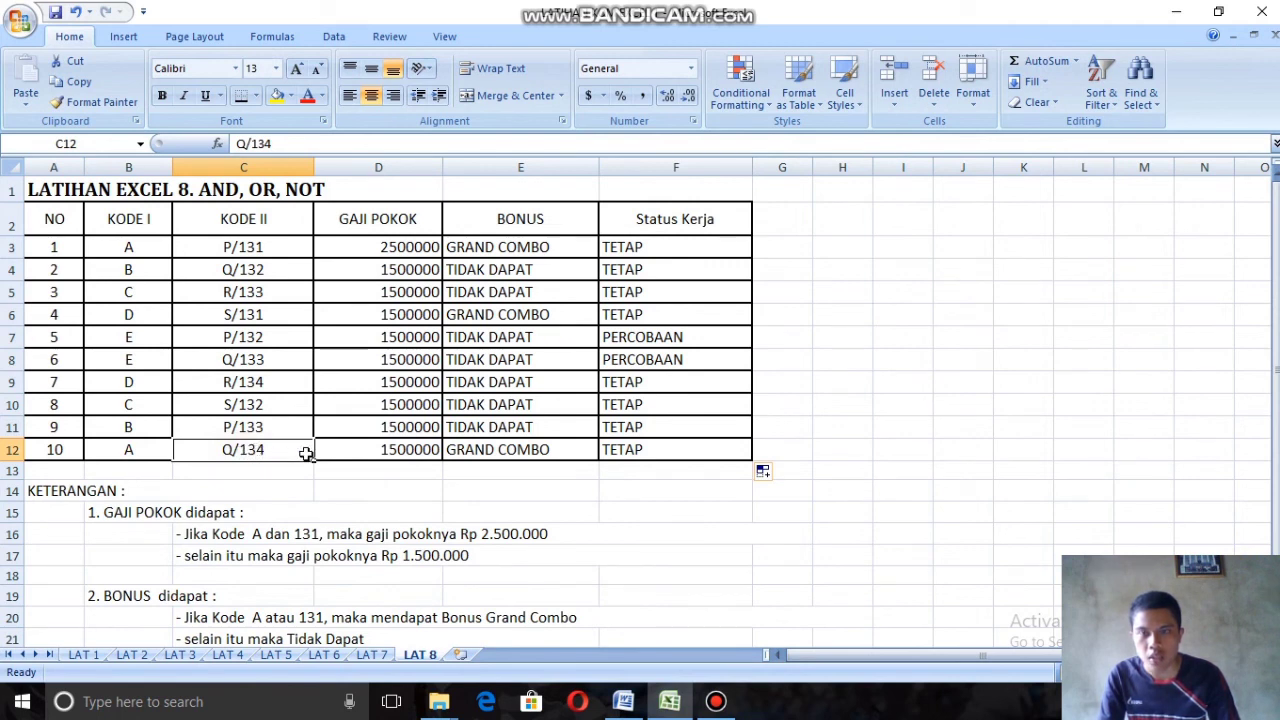
pyautogui.click(356, 455)
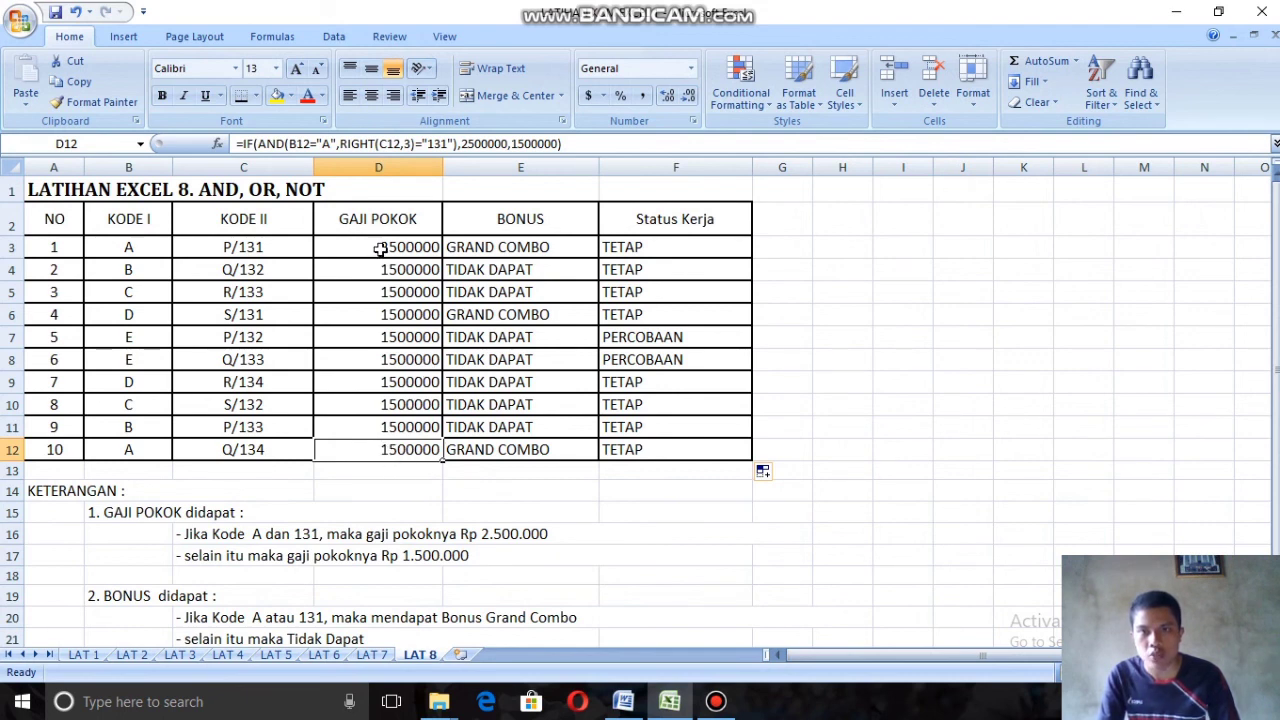
# Step: Format the Gaji Pokok values in D3:D12 as Accounting with the Rp Indonesian (Indonesia) symbol and 0 decimal places
pyautogui.moveTo(397, 243); pyautogui.dragTo(423, 452)
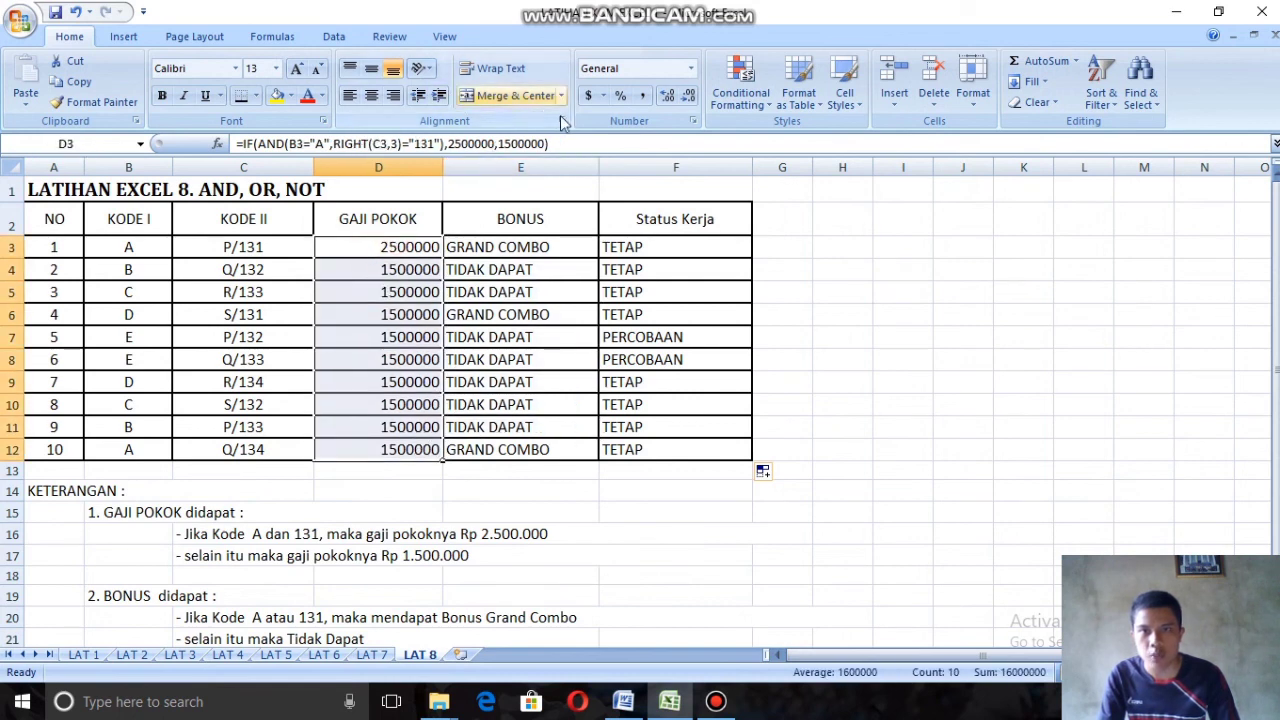
pyautogui.click(603, 95)
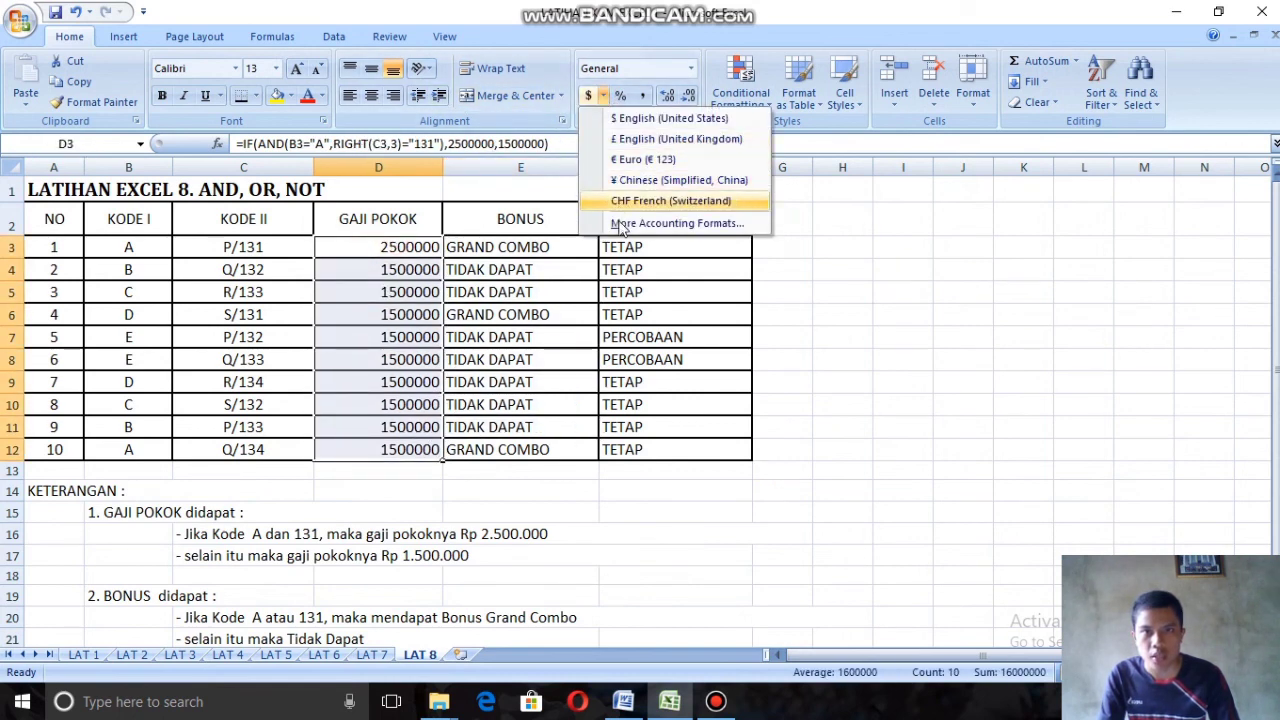
pyautogui.click(690, 222)
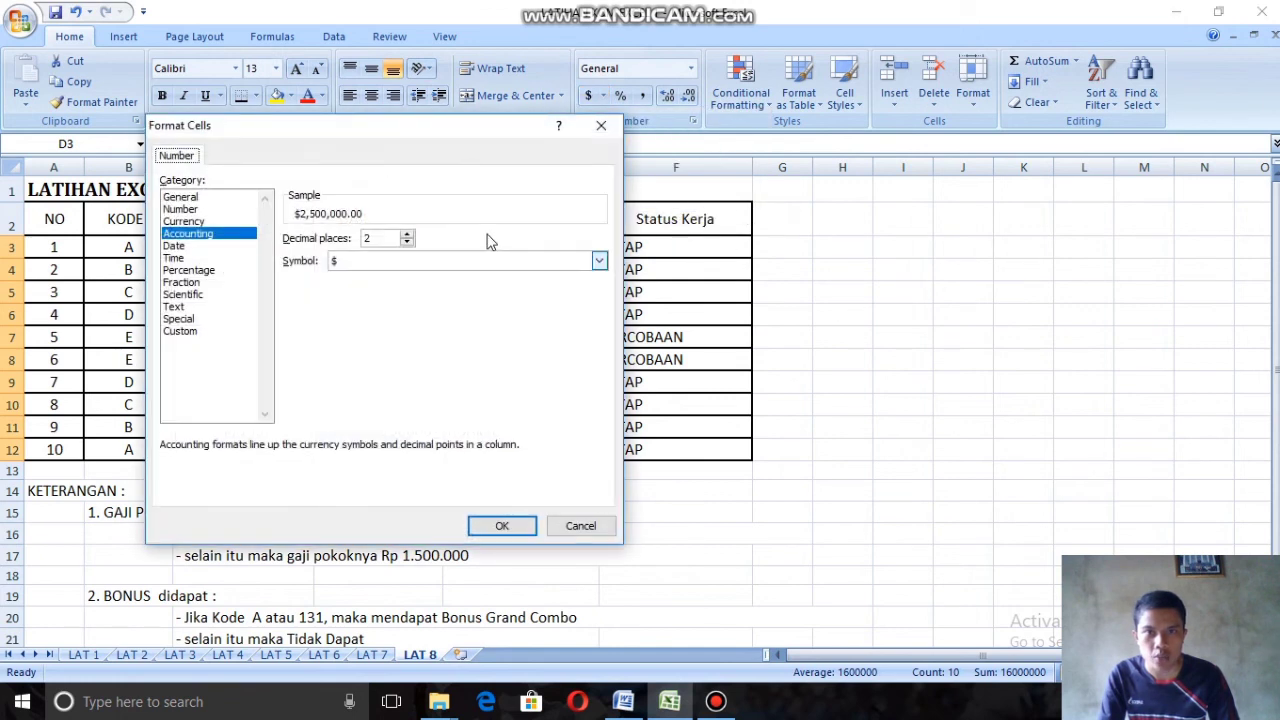
pyautogui.click(598, 261)
pyautogui.scroll(-10, 460, 312)
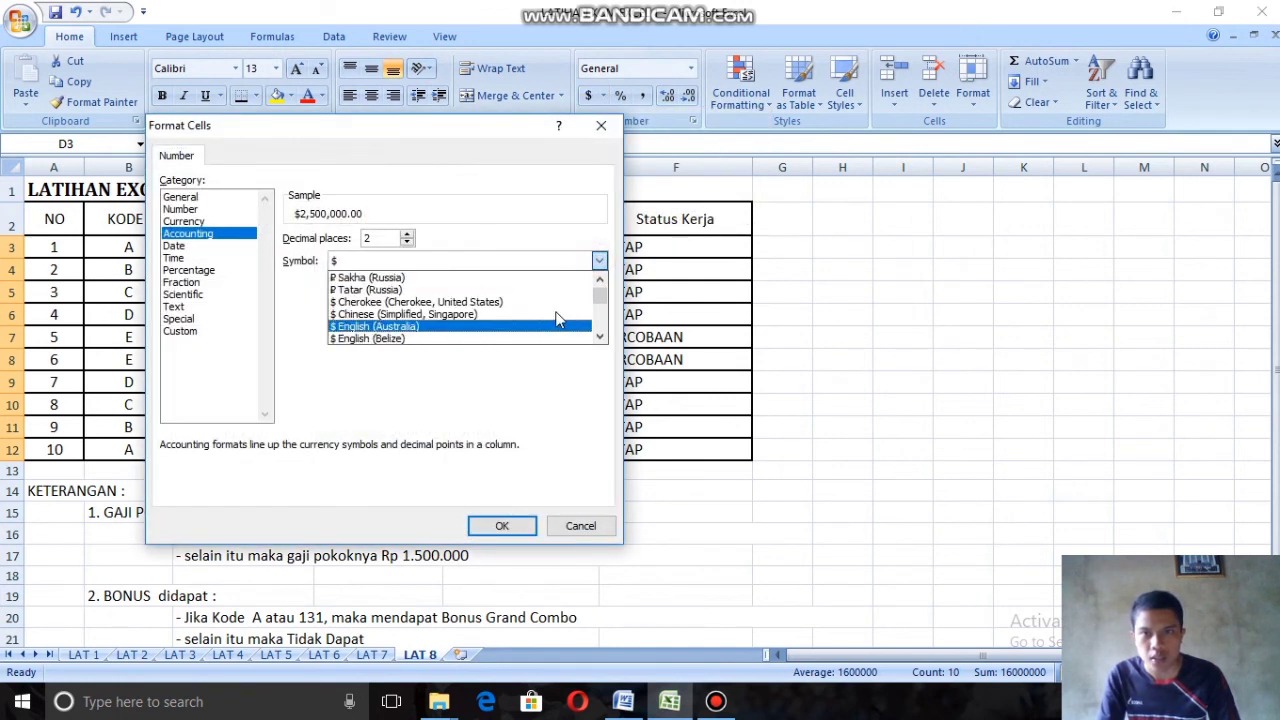
pyautogui.scroll(-10, 600, 312)
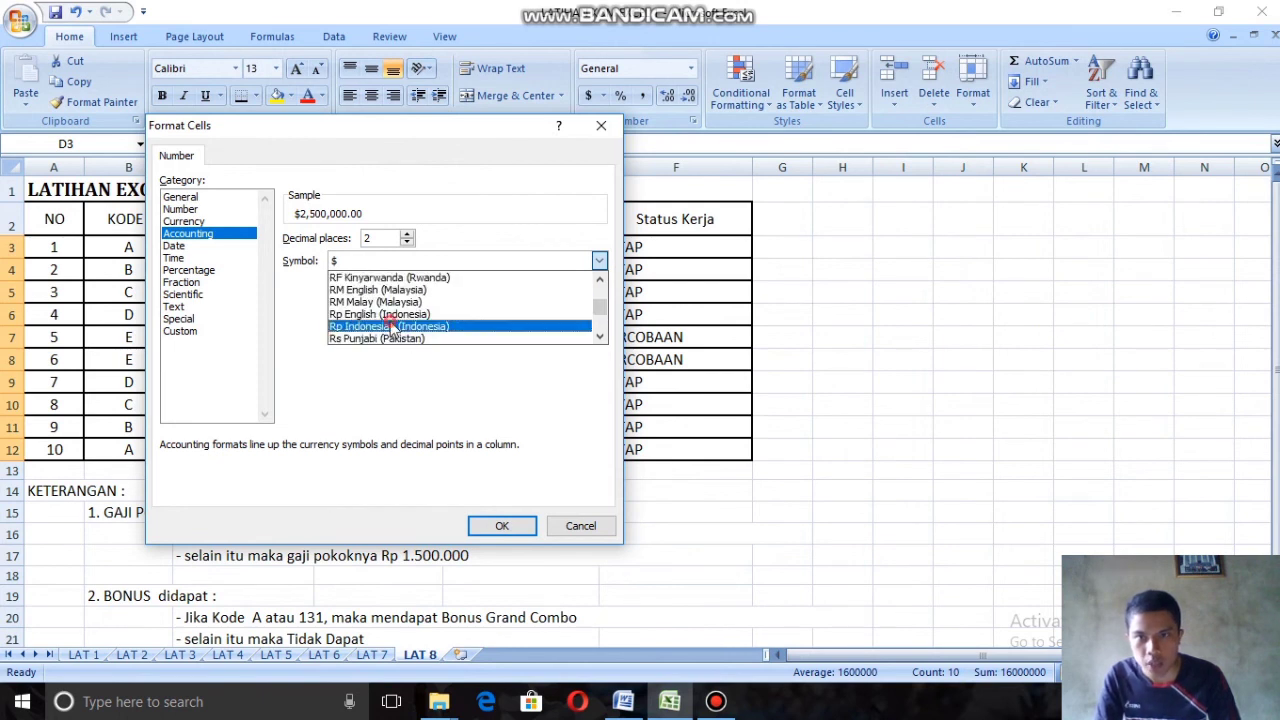
pyautogui.click(440, 326)
pyautogui.click(407, 243)
pyautogui.click(407, 243)
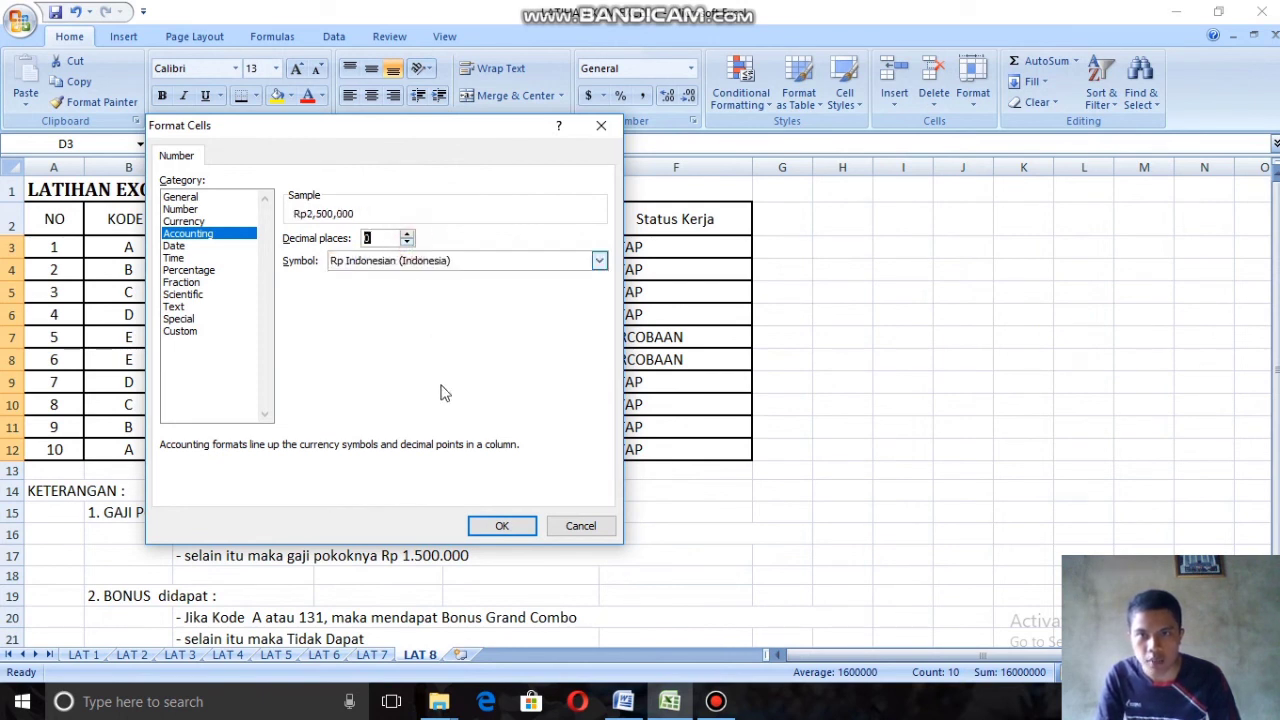
pyautogui.click(503, 526)
pyautogui.click(580, 451)
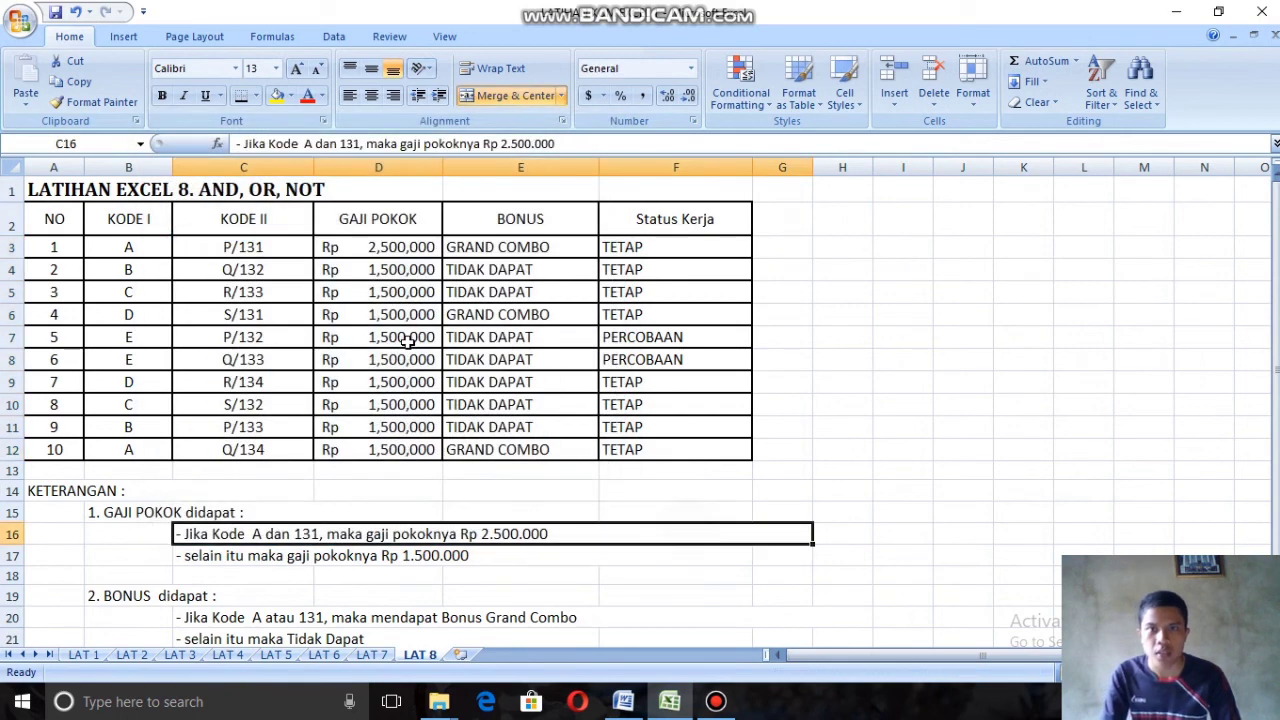
pyautogui.scroll(-1, 547, 403)
pyautogui.scroll(1, 653, 385)
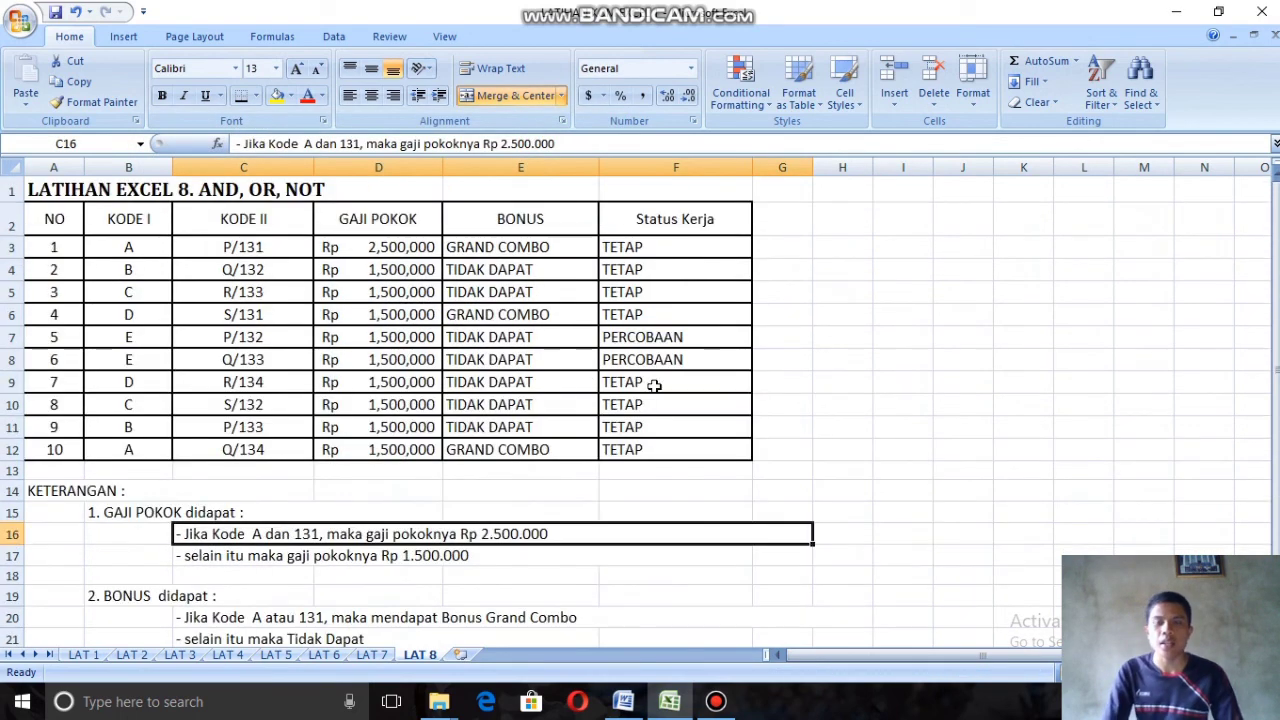
pyautogui.click(924, 310)
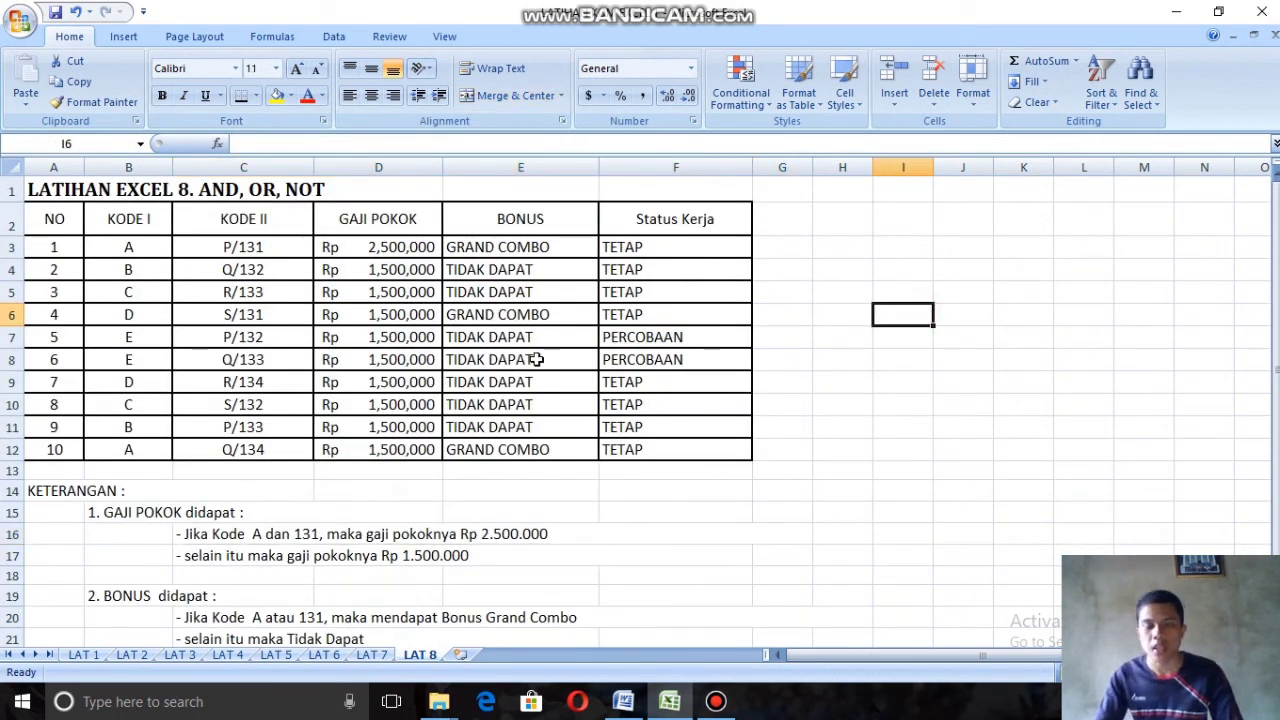